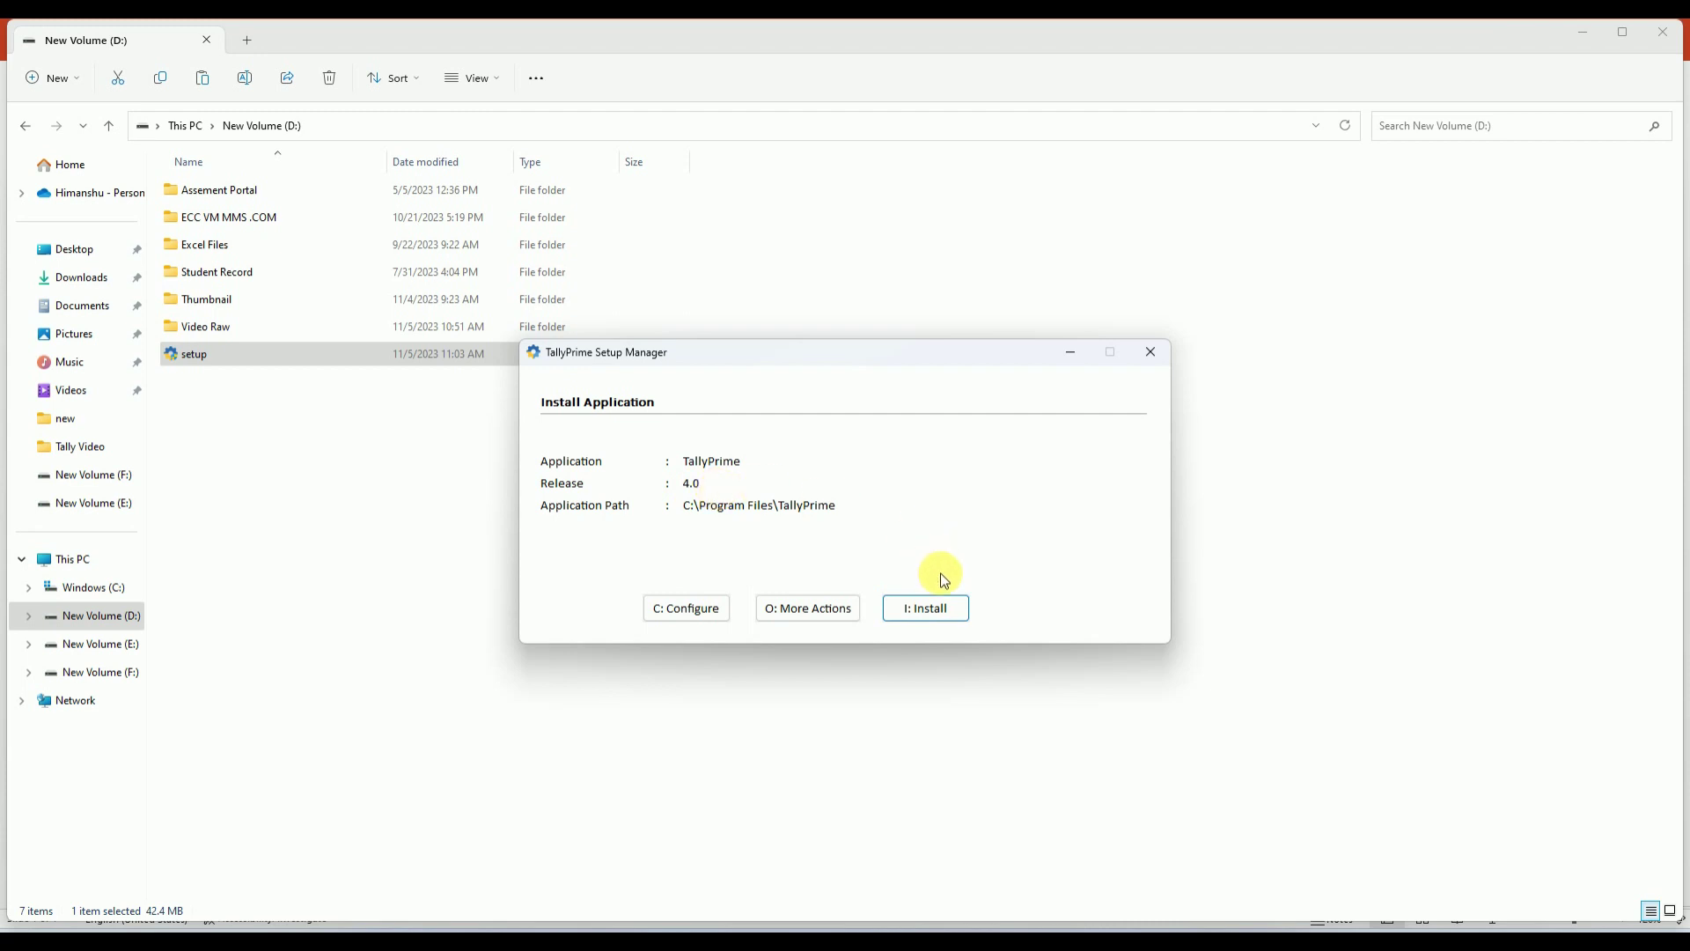
Install TallyPrime release 4.0 in the proposed application path and launch it from the setup manager
click(917, 609)
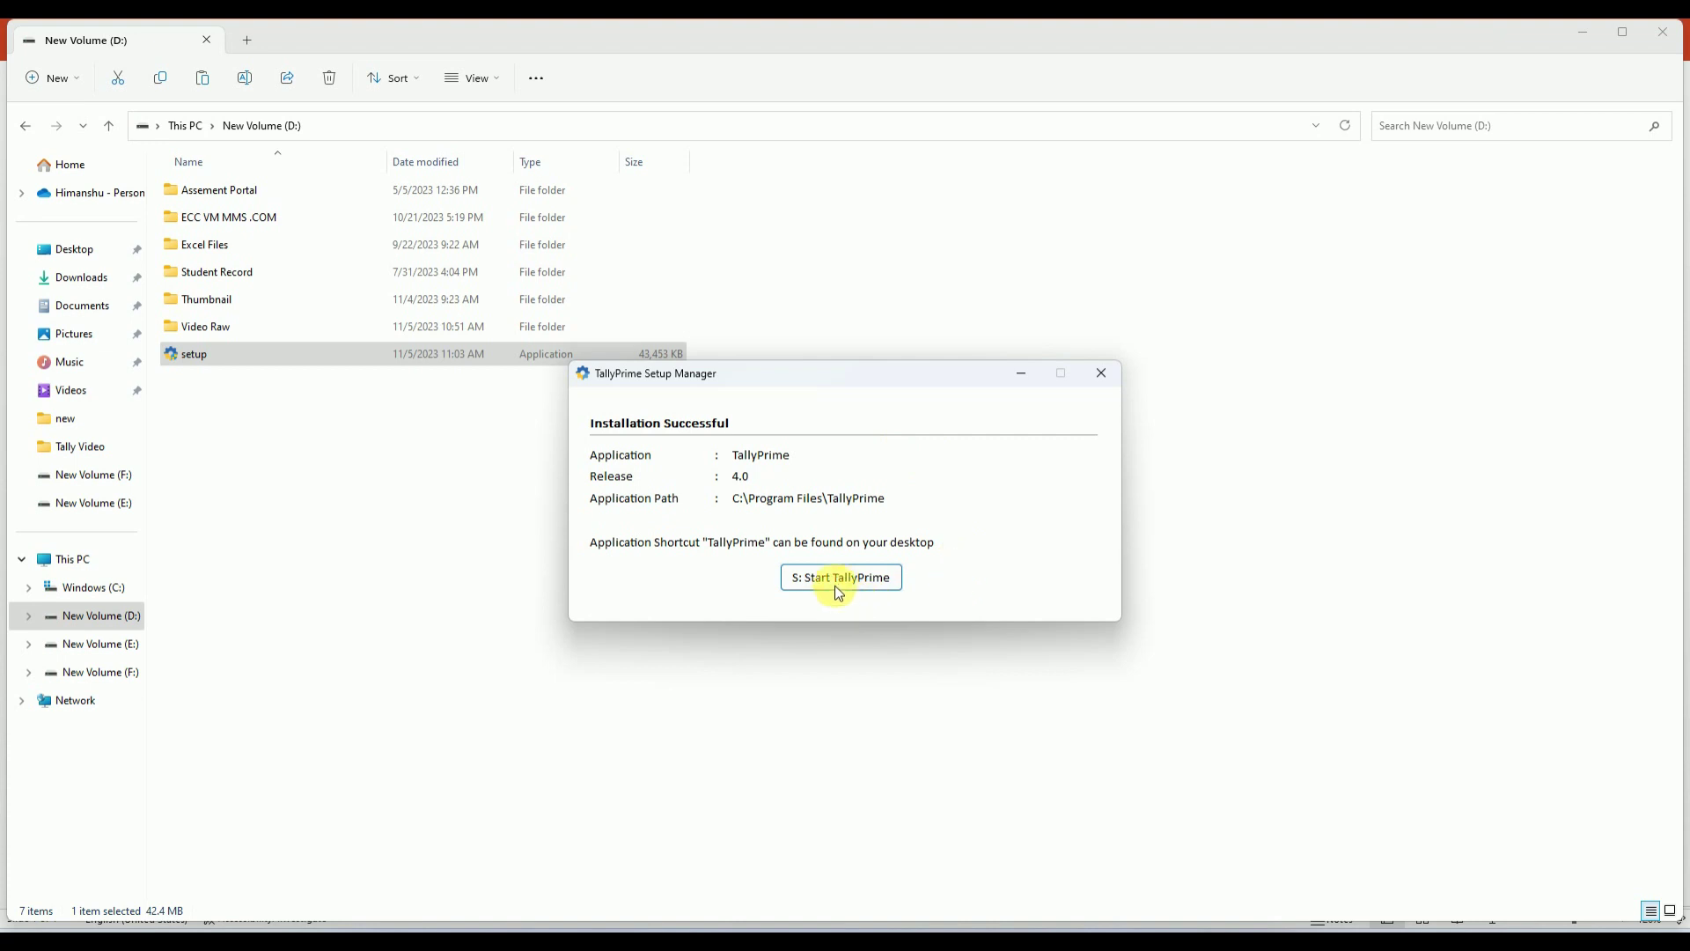
click(836, 581)
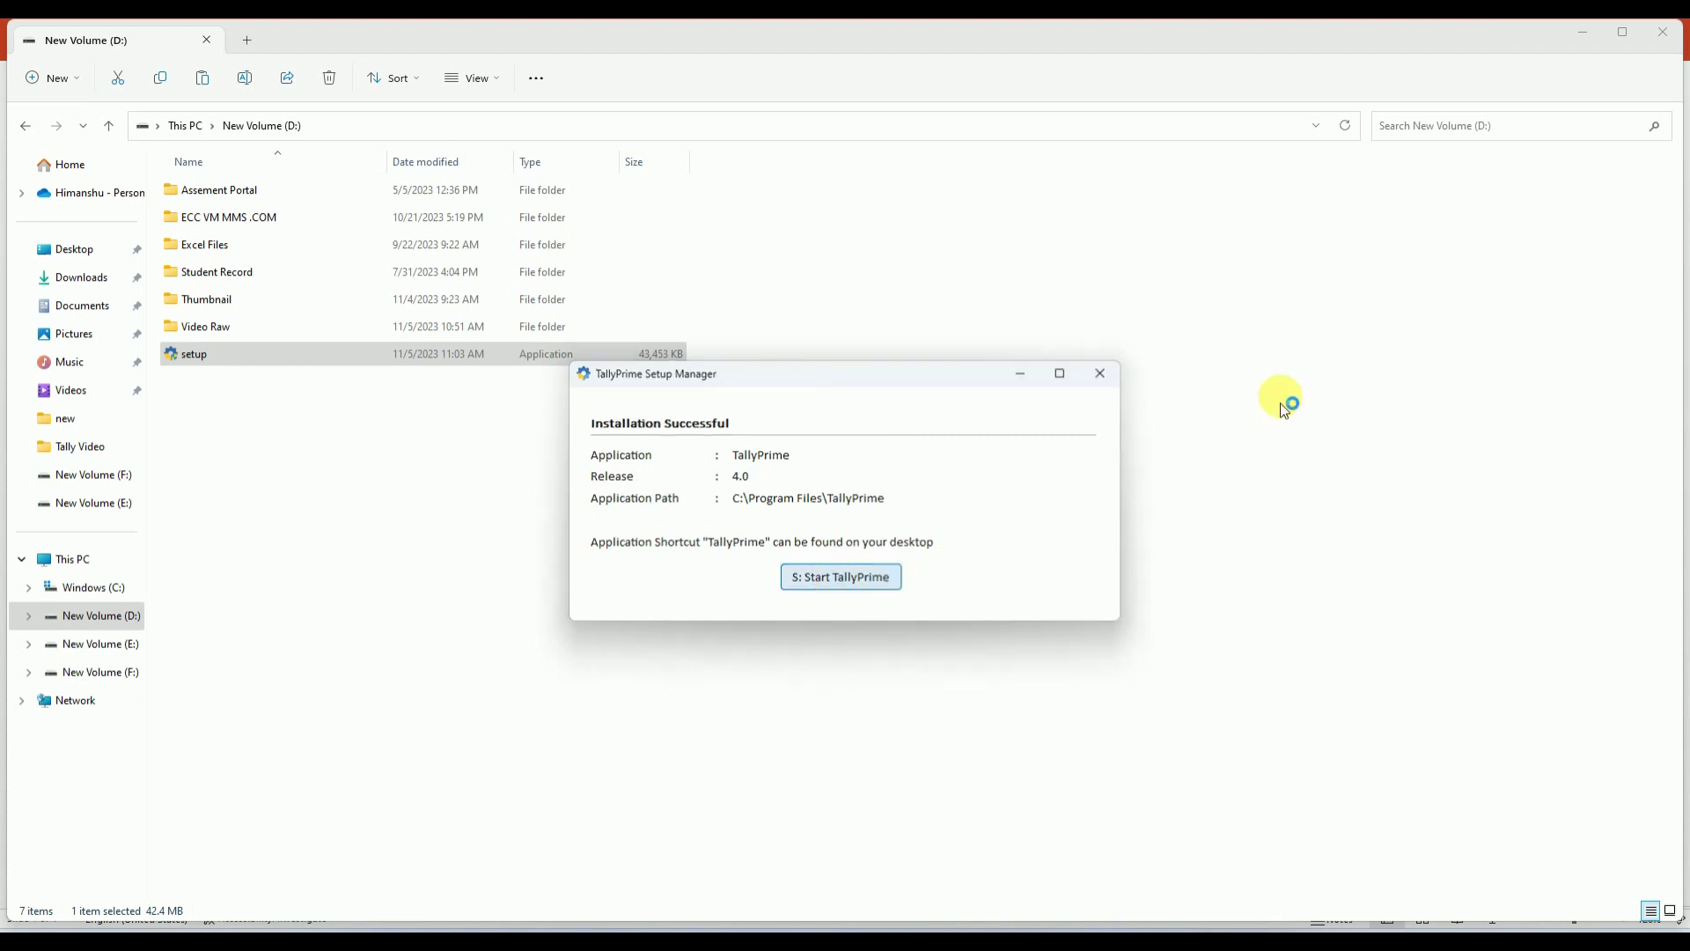
click(1666, 41)
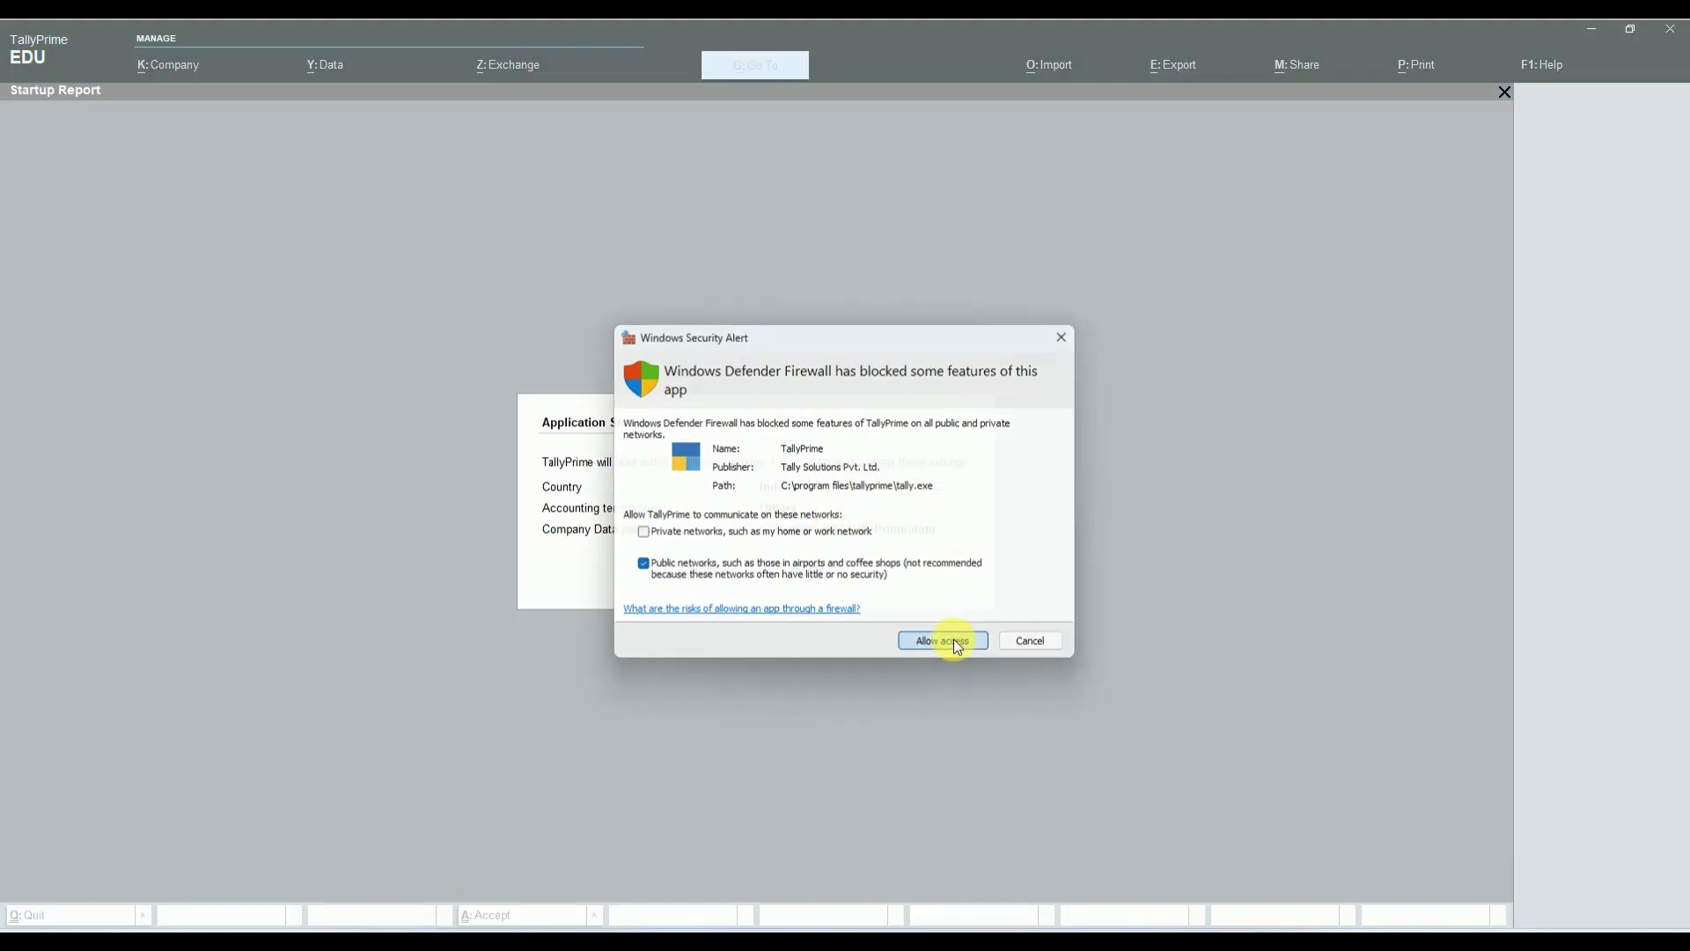
Complete the first startup by allowing public network access, accepting the default settings and choosing the free Educational mode
click(953, 640)
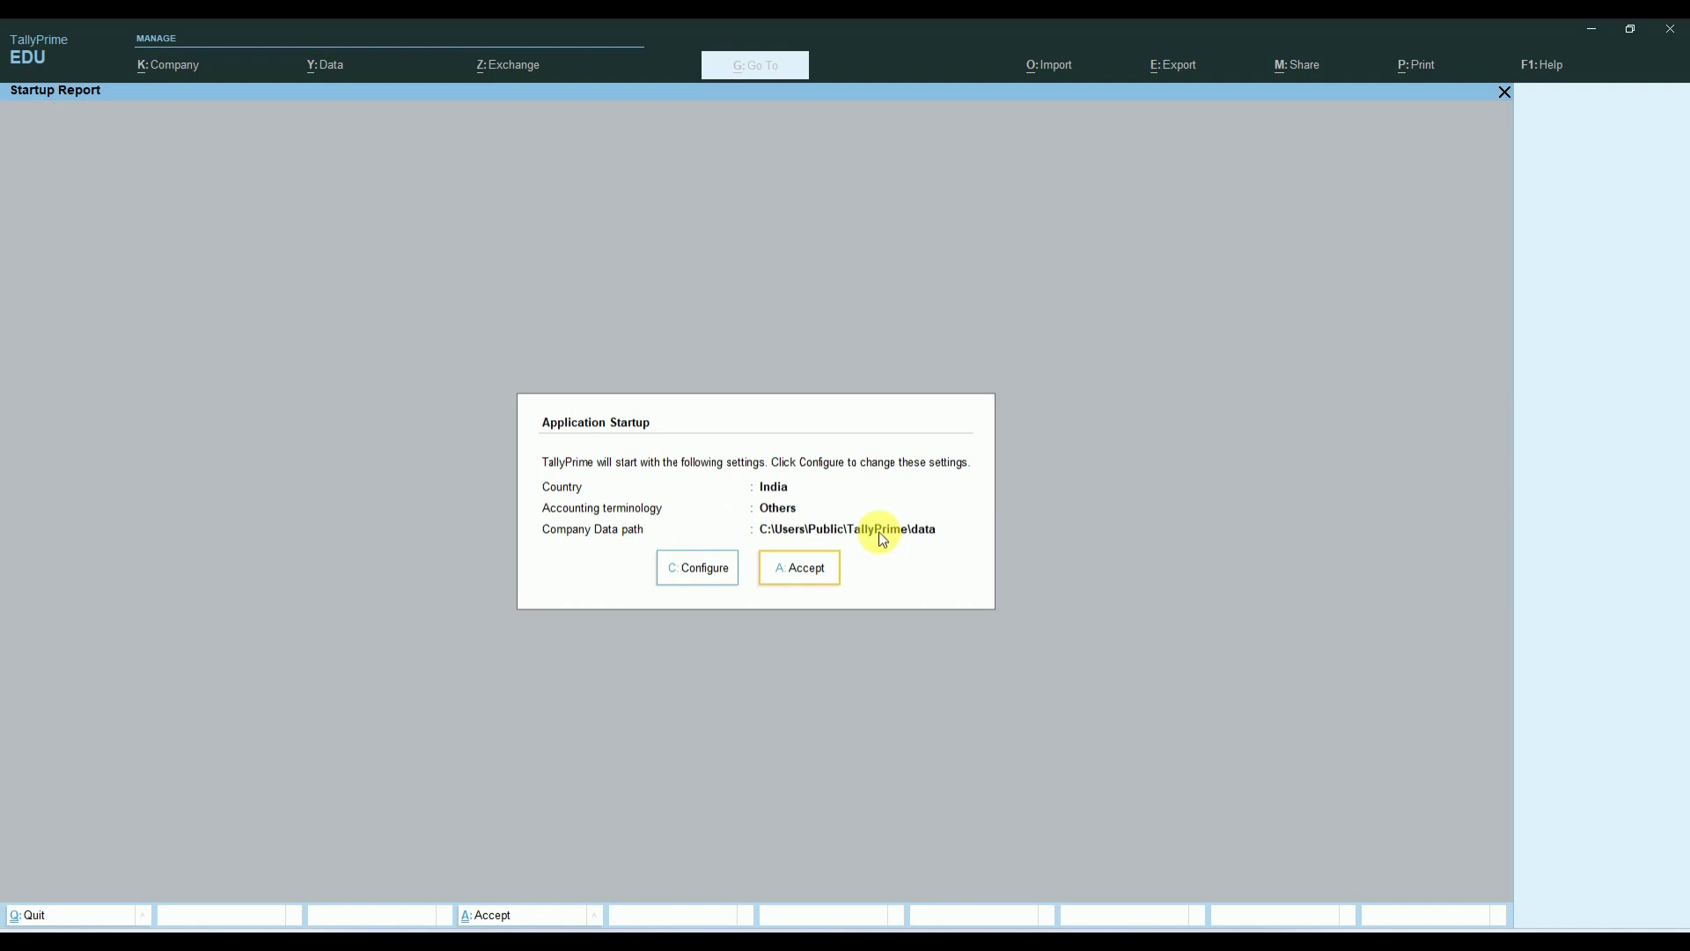
click(797, 567)
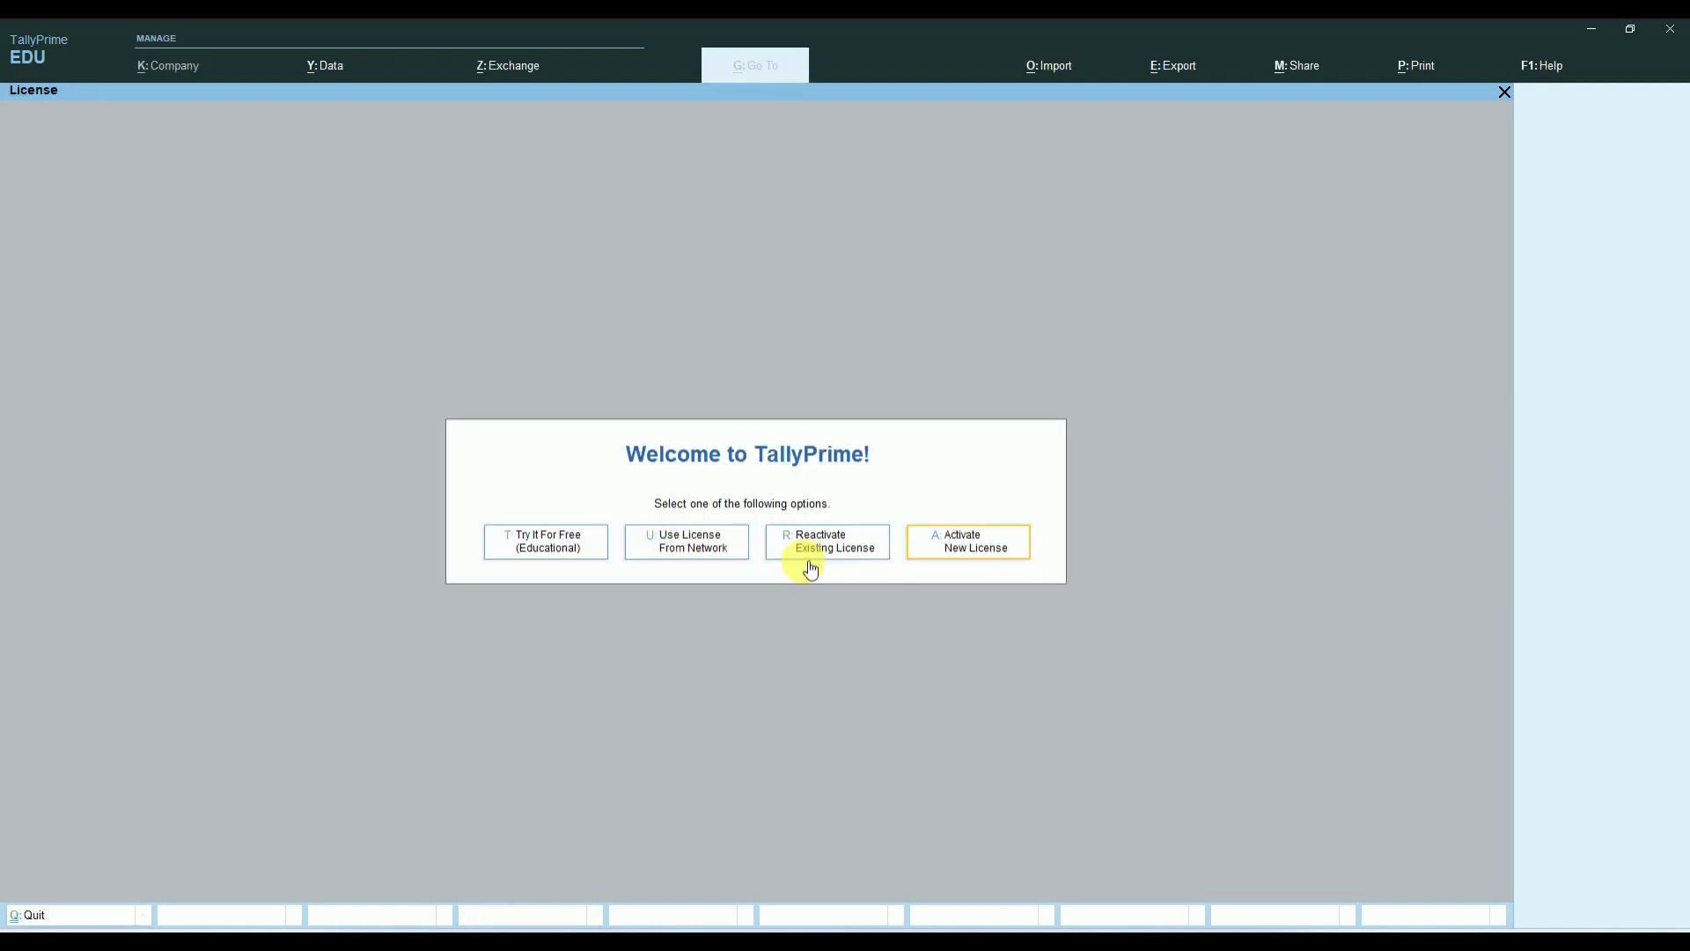
click(553, 550)
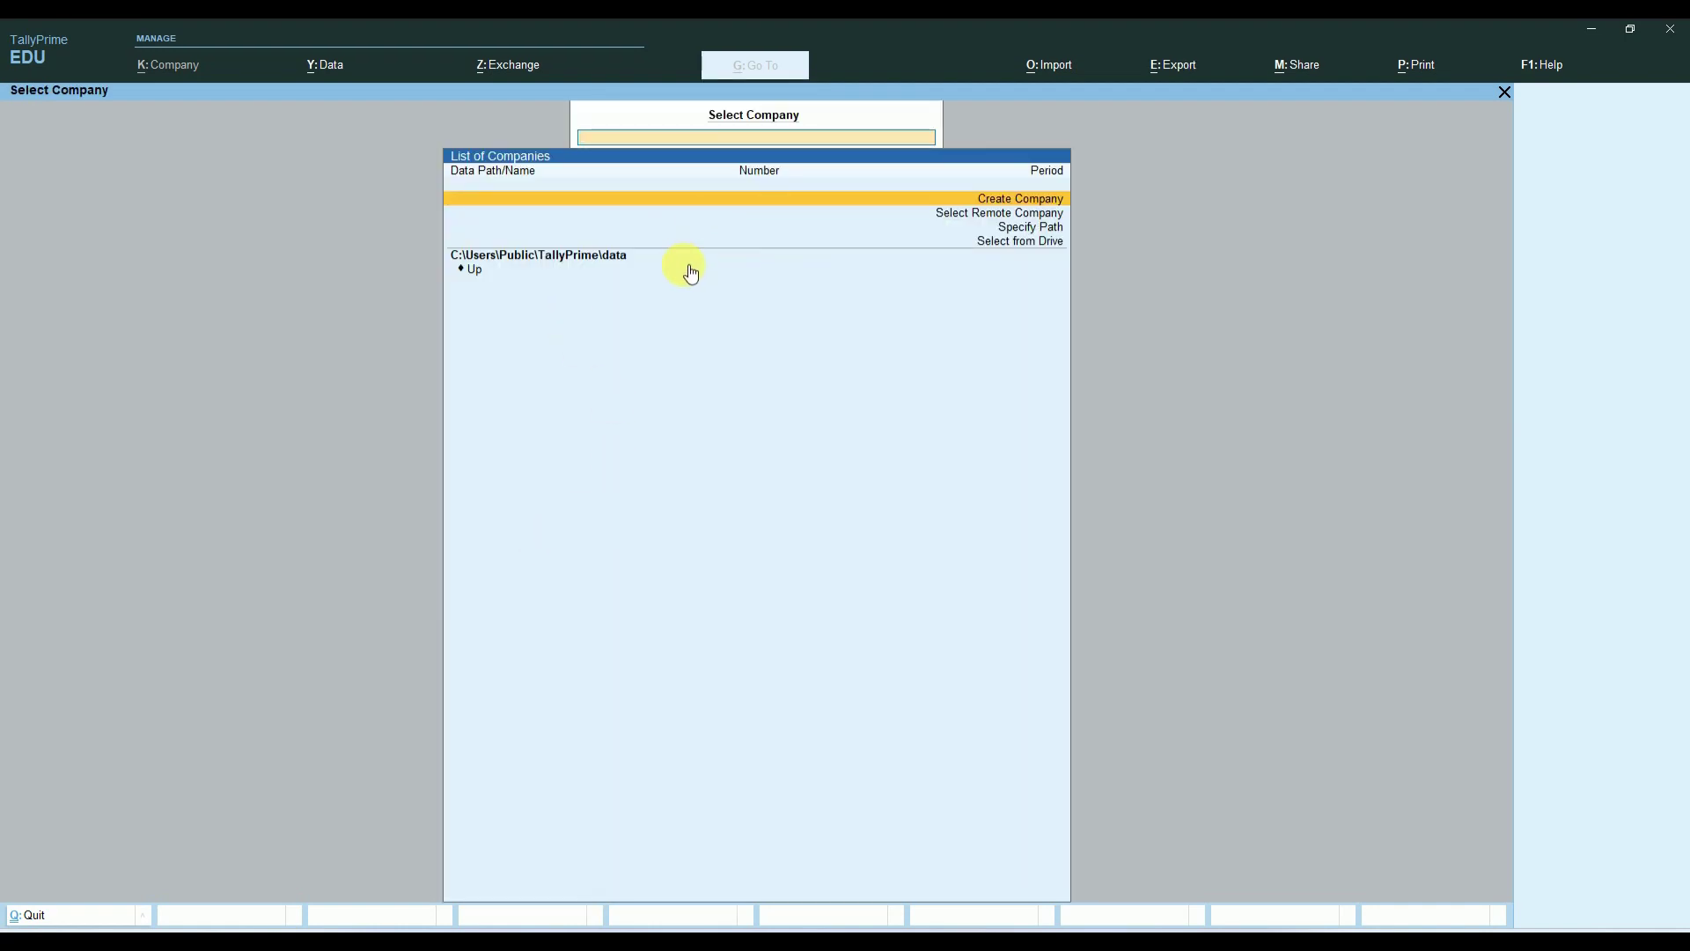
Create a new company named "Demo Company" with the same mailing name and a blank address
click(1016, 200)
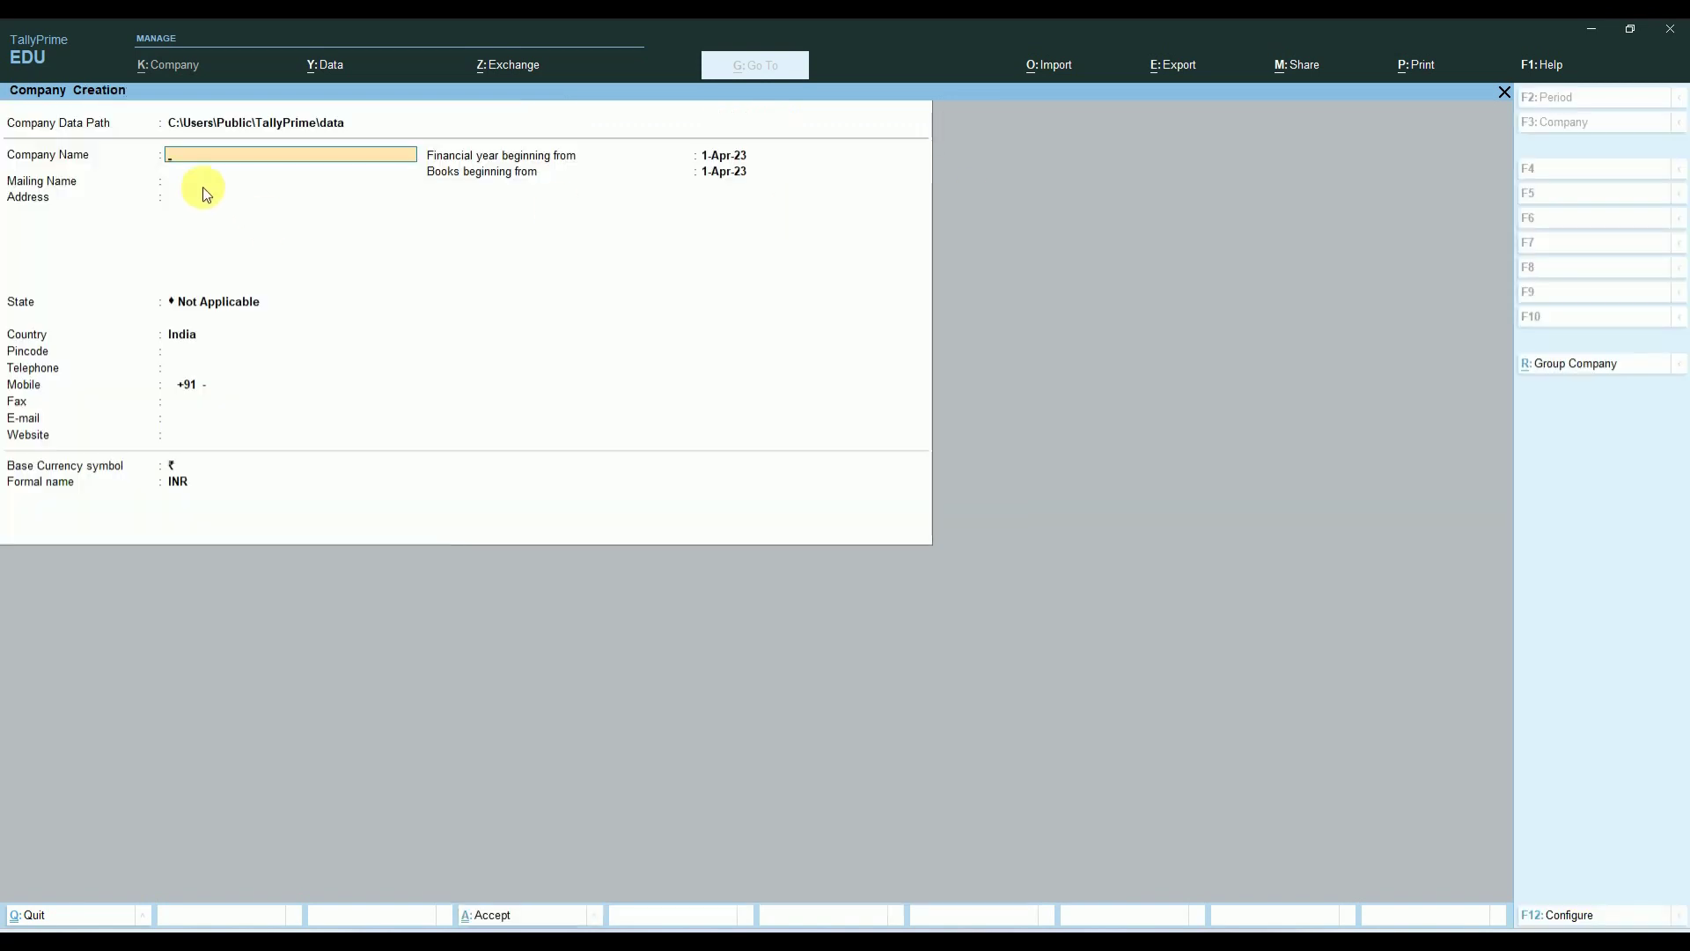
text(Demo Company)
key(Return)
key(Return)
key(Return)
key(Return)
key(BackSpace)
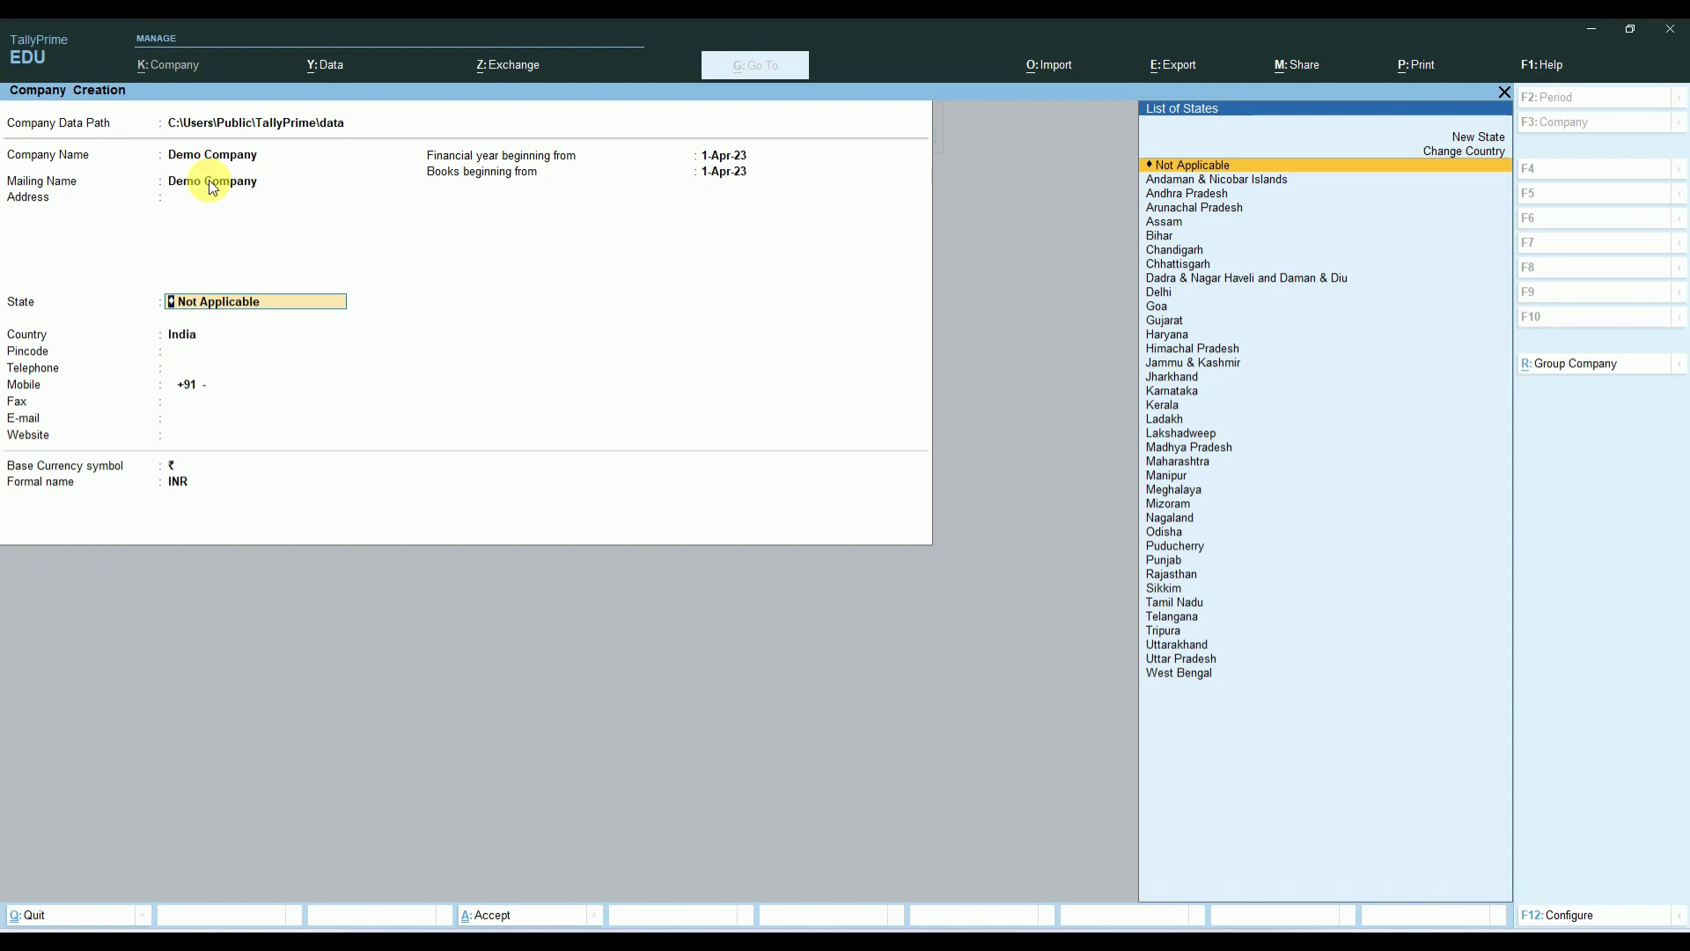
Set the company's state to Delhi, leave the contact fields empty, keep the 1-Apr-23 start dates and accept the company
text(D)
key(Down)
key(Return)
key(Return)
key(Return)
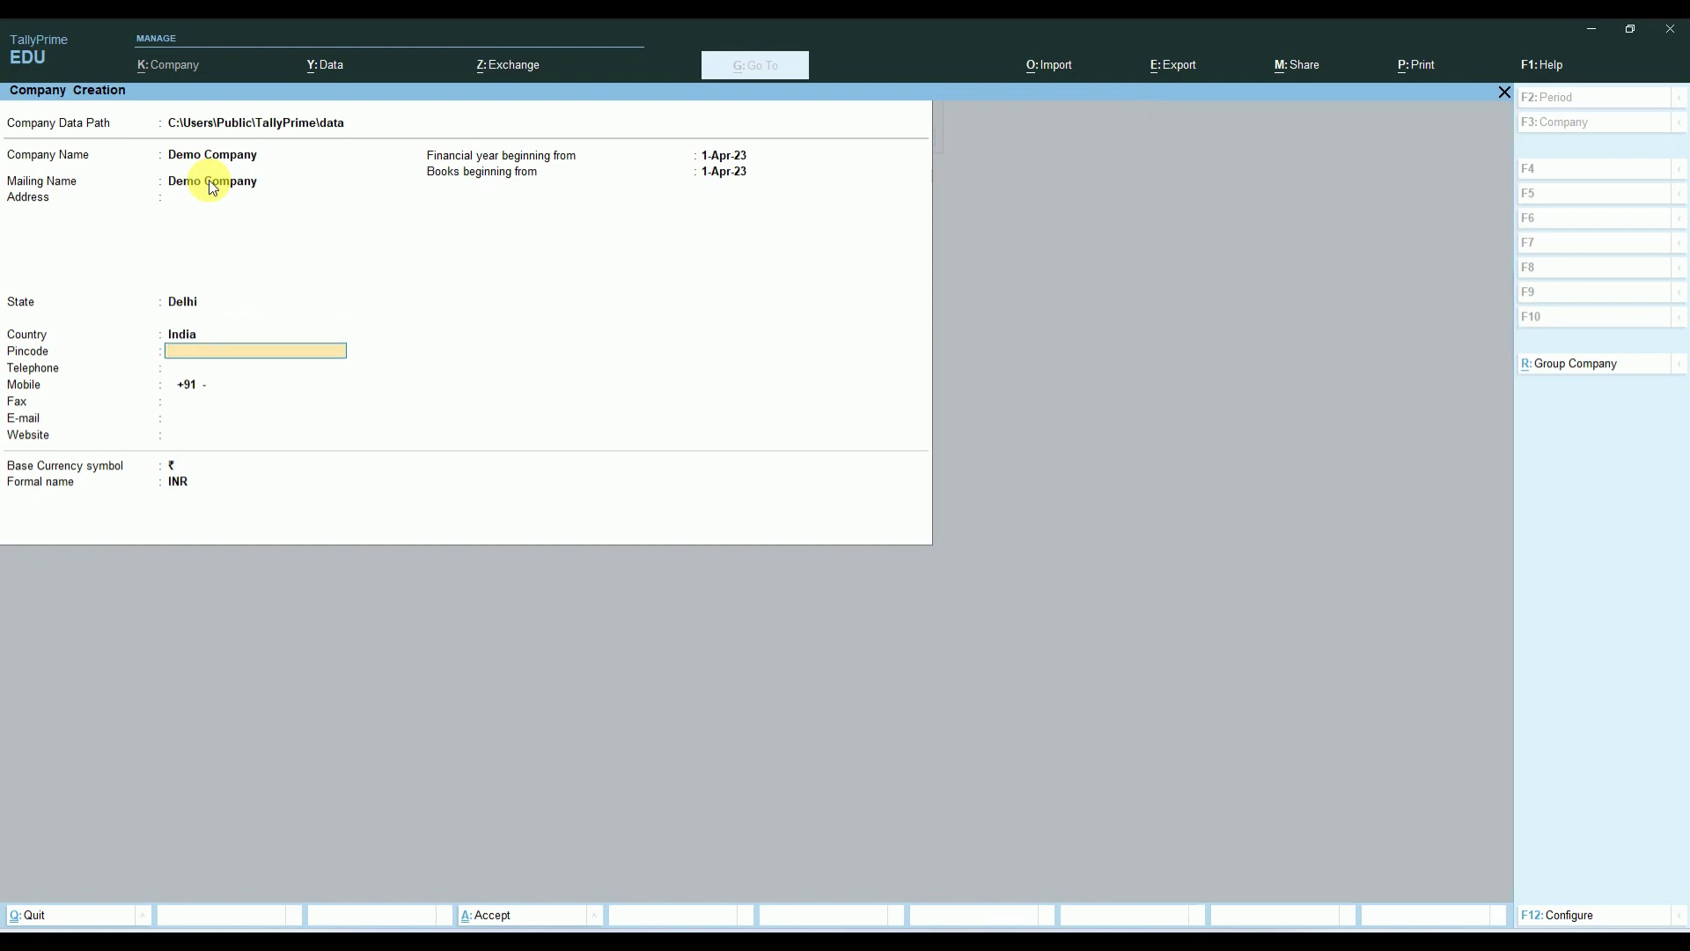
key(Return)
key(Return)
key(Return)
key(Return)
key(Return)
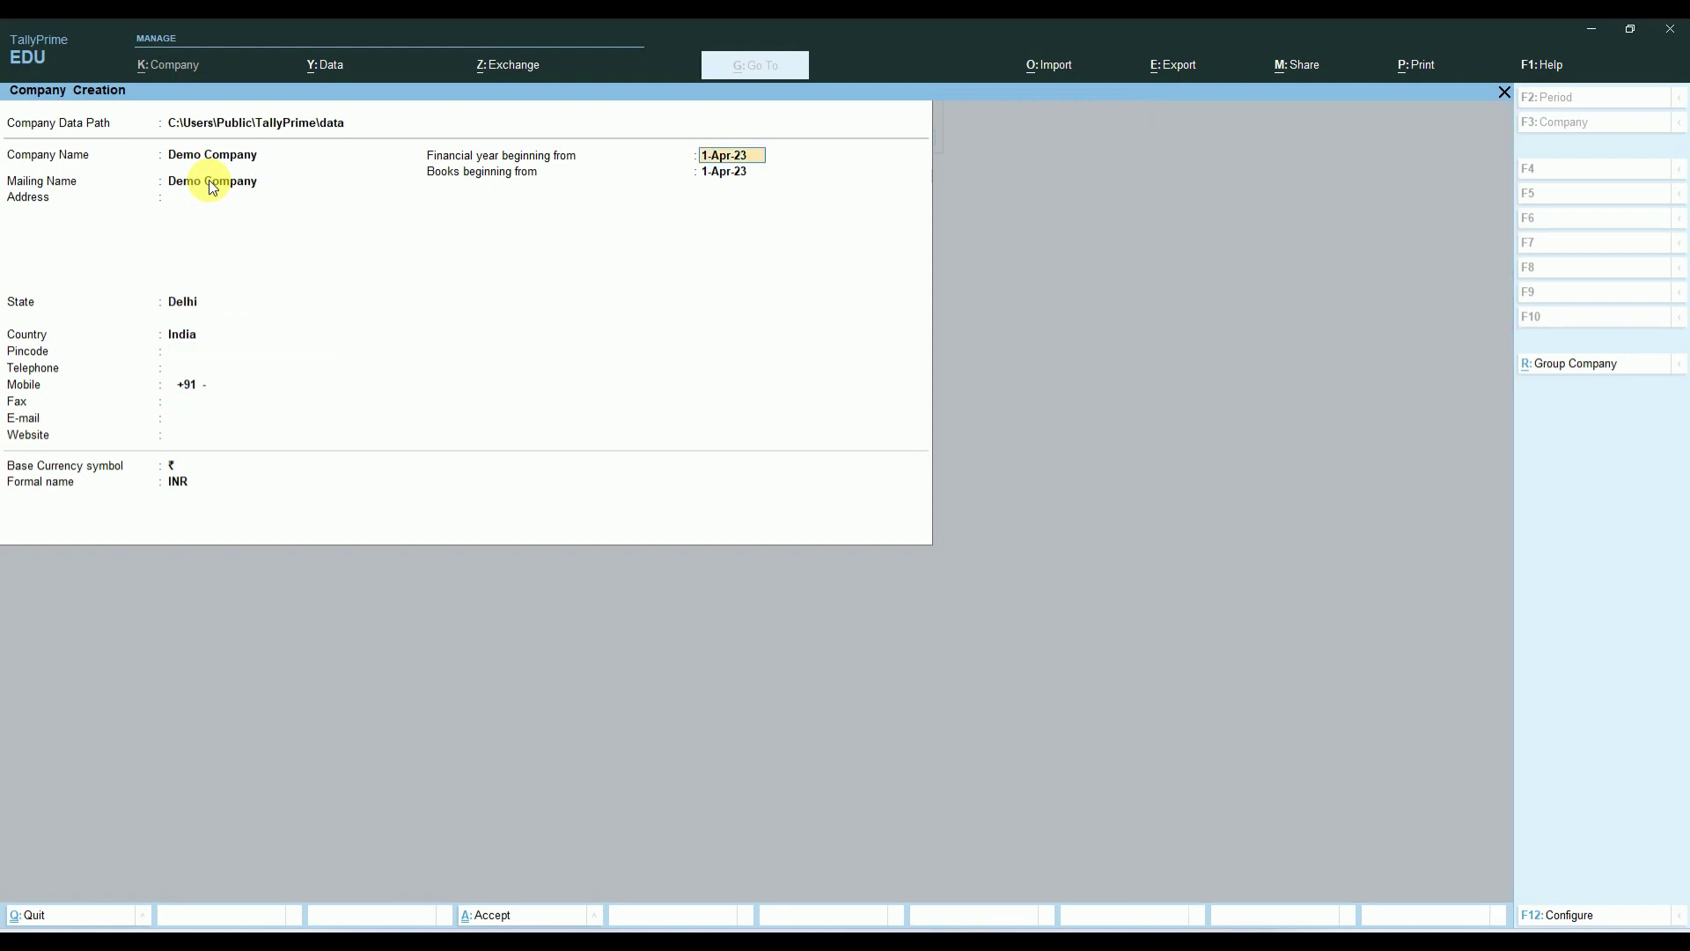
key(Return)
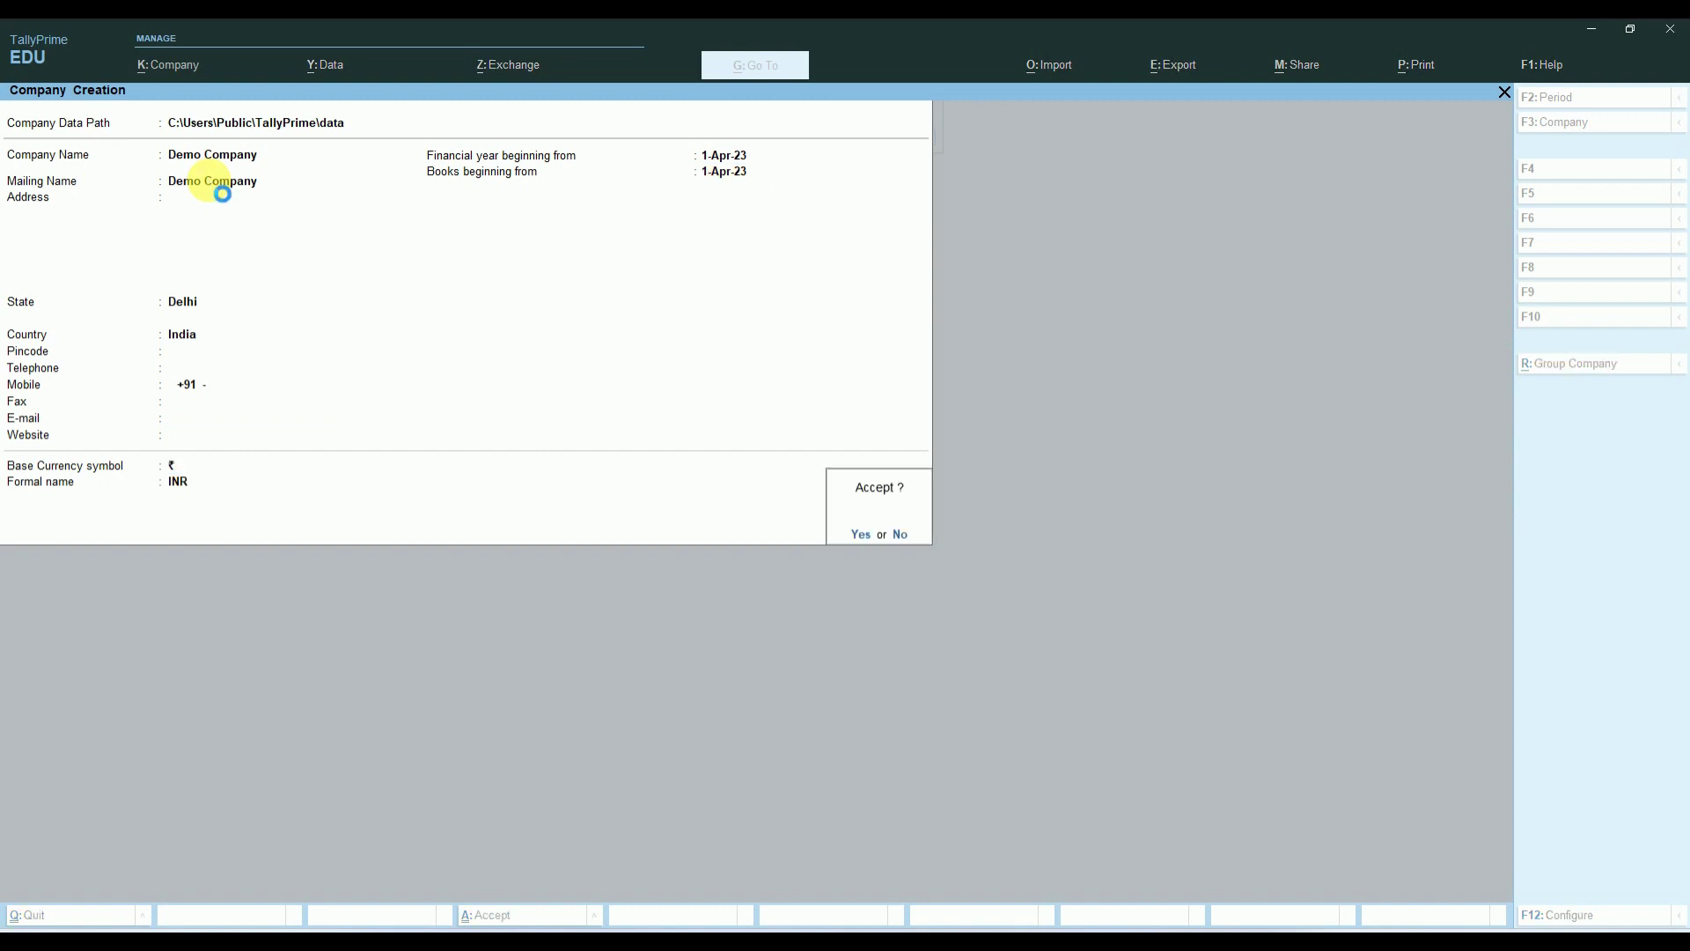
key(Return)
Enable GST for Demo Company and keep Delhi as the state of the GST registration
key(Return)
key(Return)
key(Return)
key(Return)
key(Return)
key(y)
key(Return)
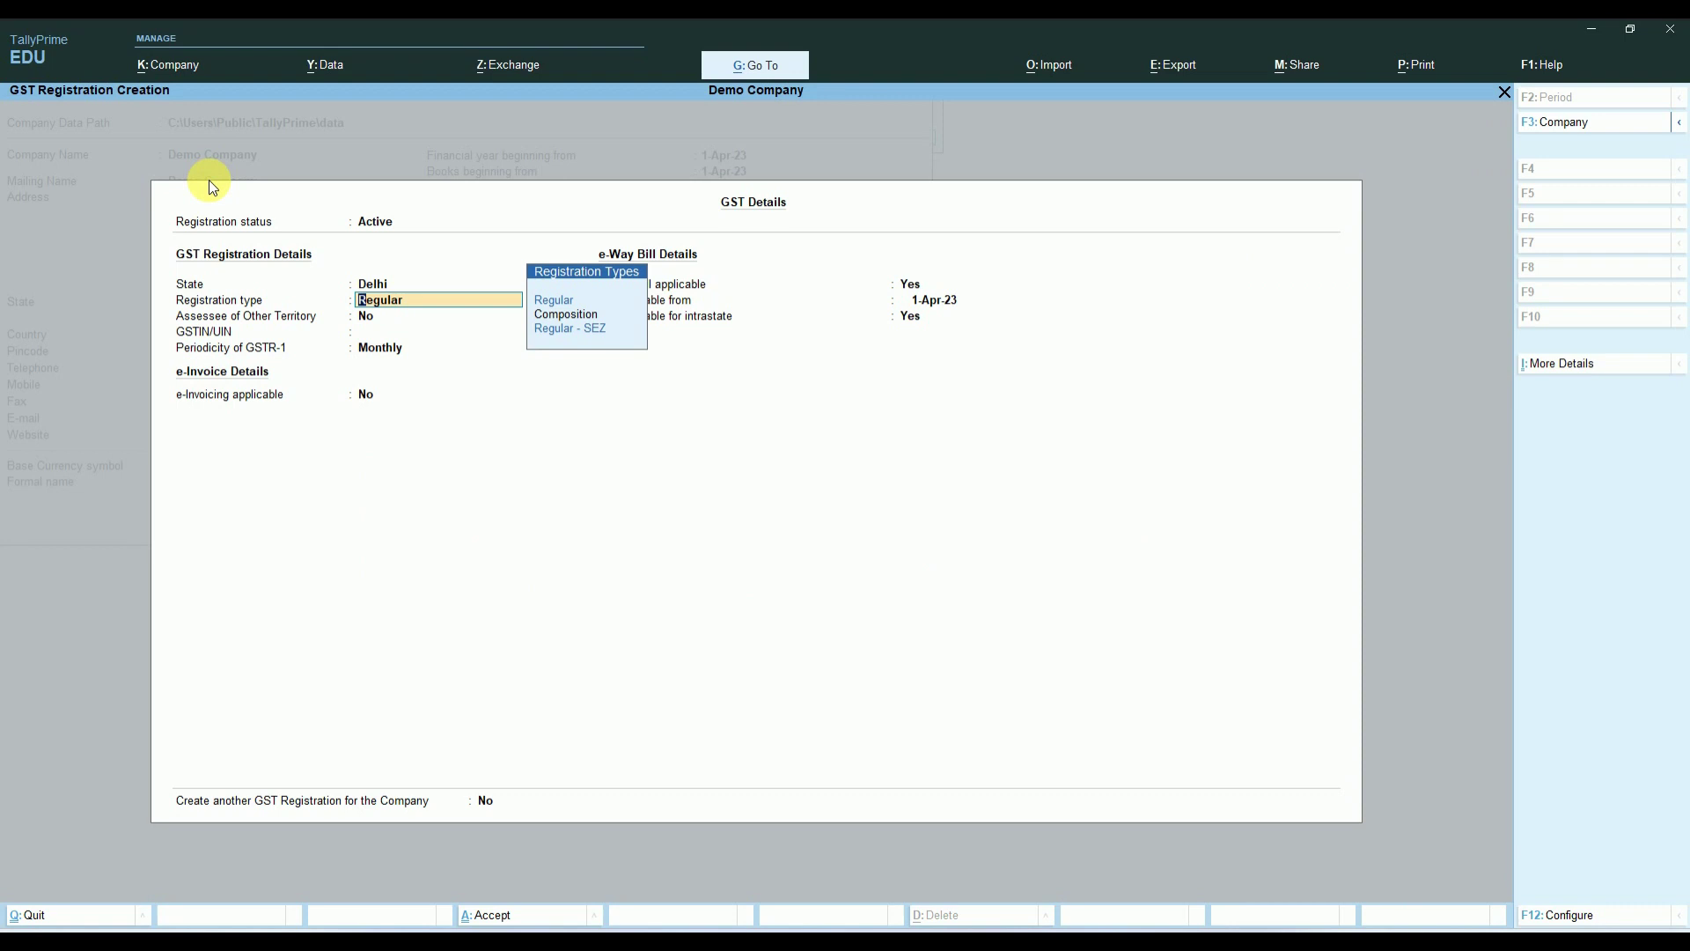
Save the GST registration as Regular with monthly GSTR-1, no e-invoicing and e-Way Bill applicable from 1-Apr-23, and return to the Gateway of Tally
key(Return)
key(Return)
key(Return)
key(Return)
key(Return)
key(Return)
key(Return)
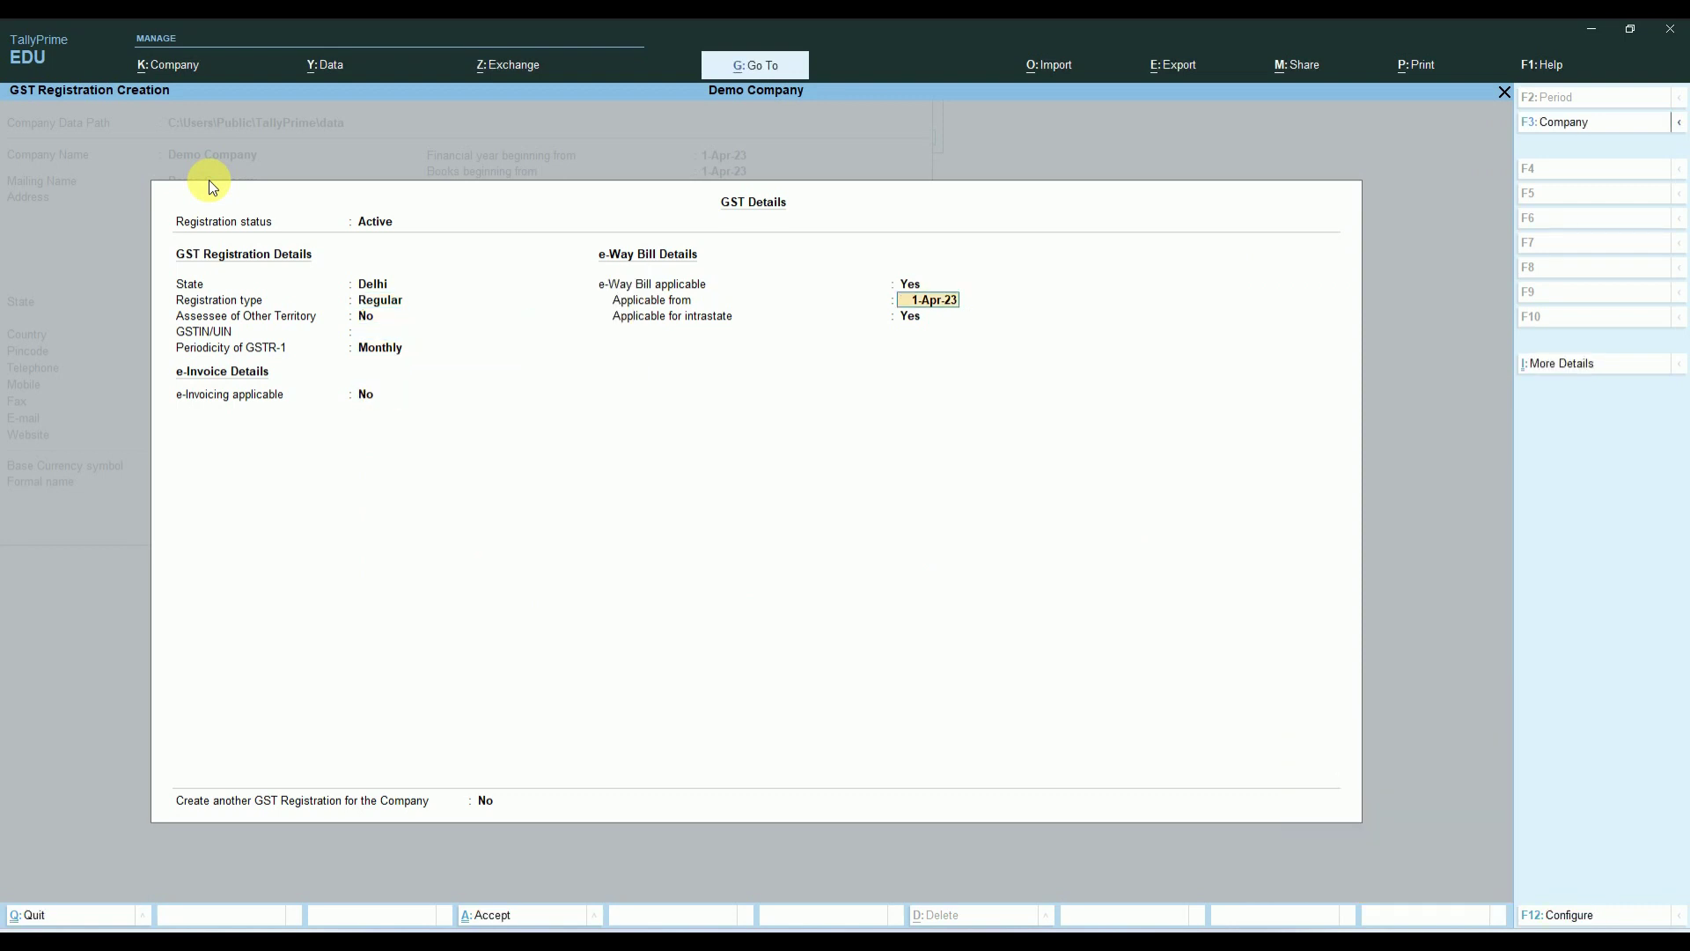
key(Return)
key(Return)
key(Return)
key(Return)
key(Return)
key(Return)
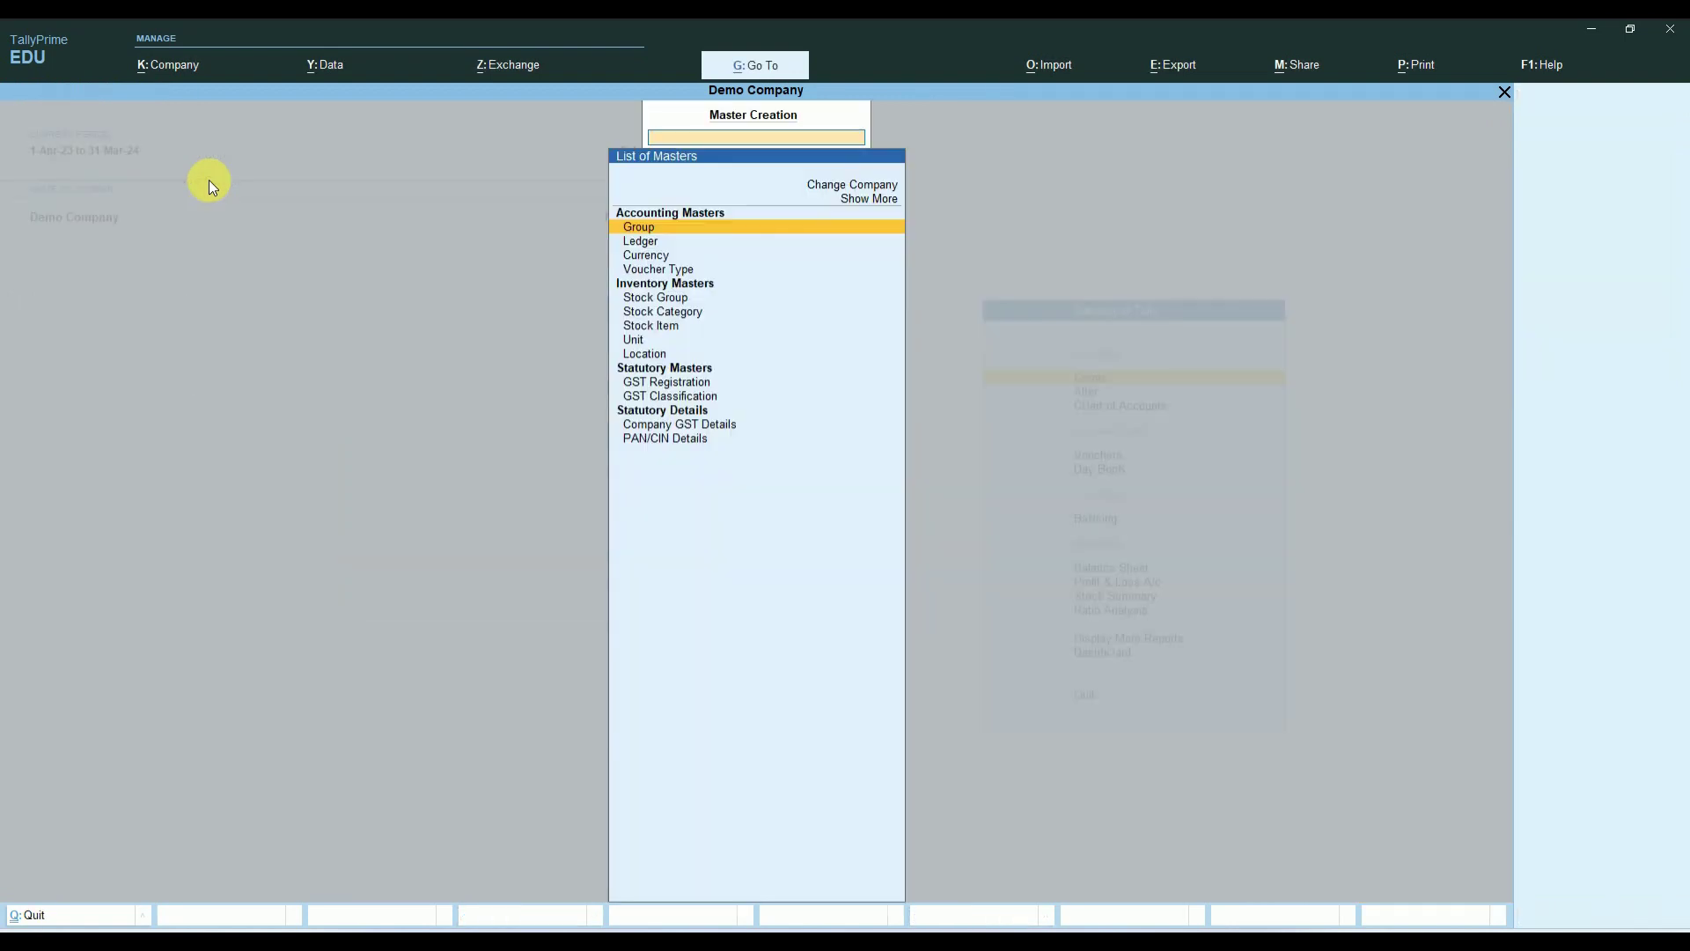
key(Escape)
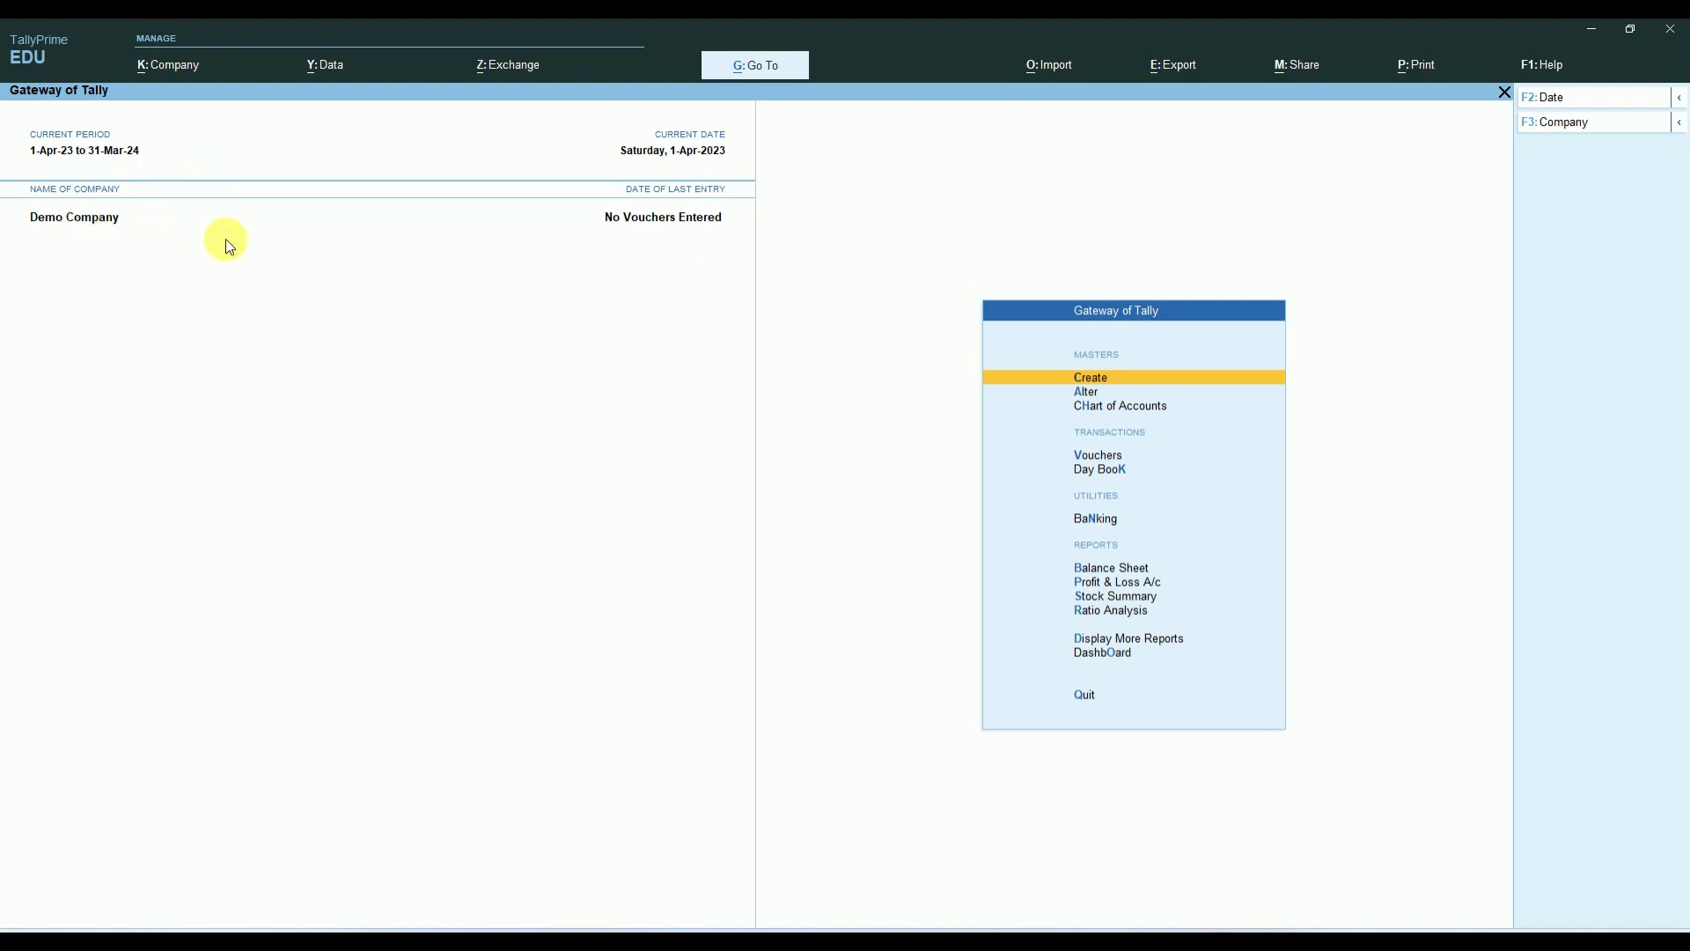
View the About information to check the installed TallyPrime release
click(1549, 60)
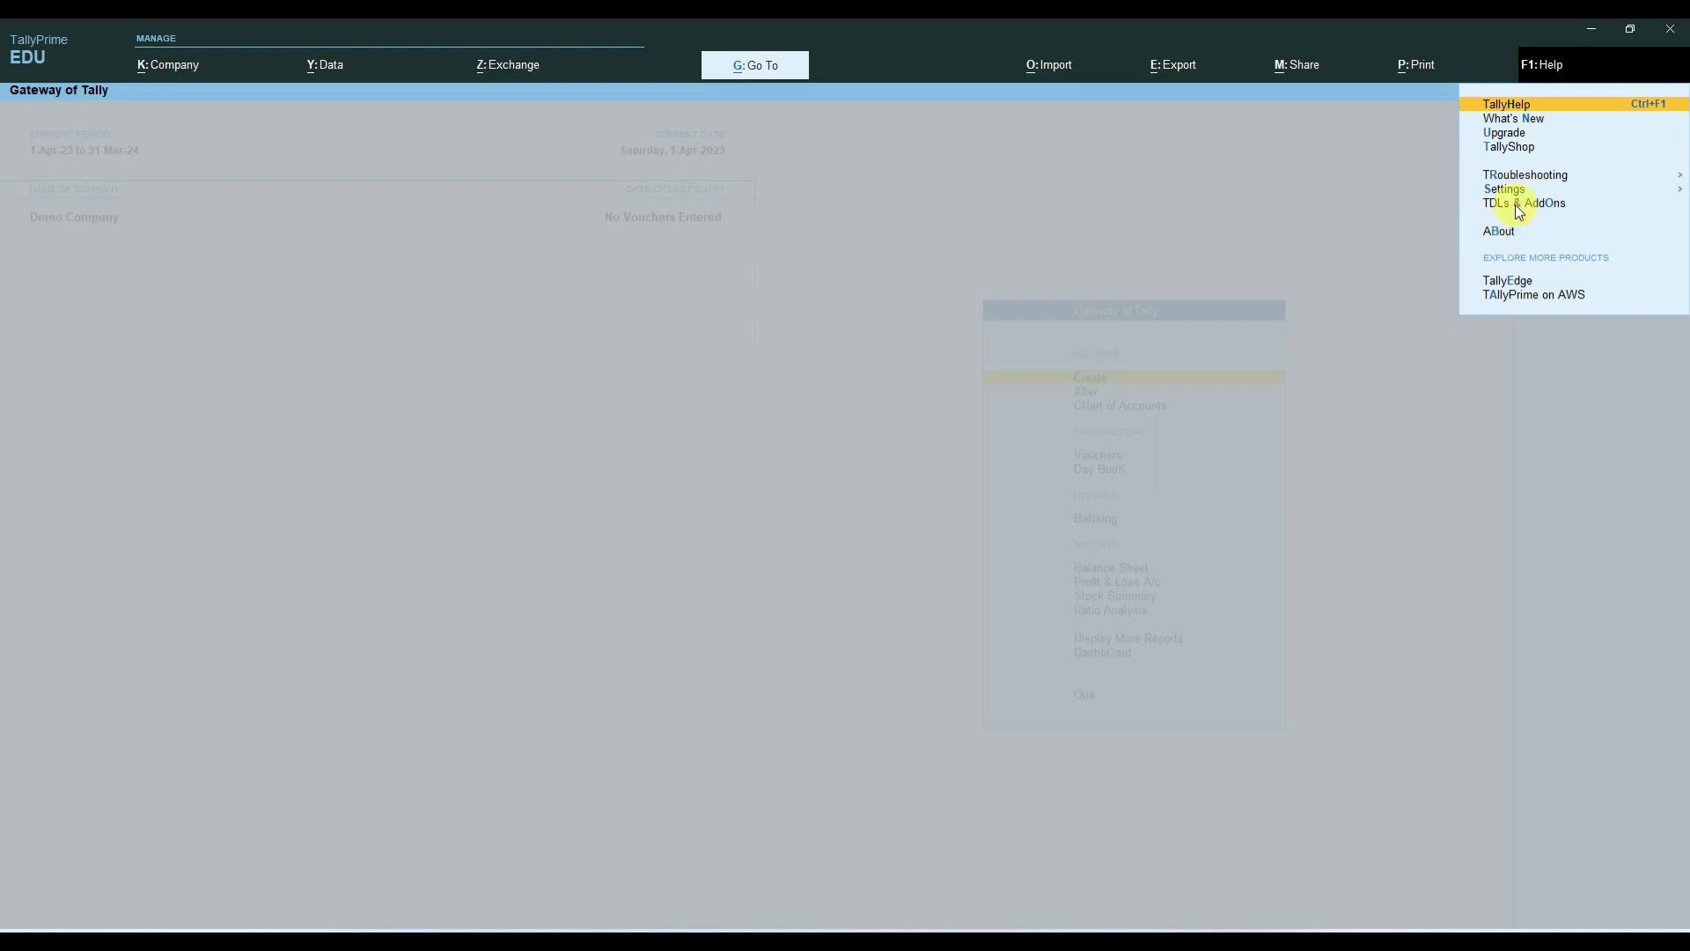
click(1507, 229)
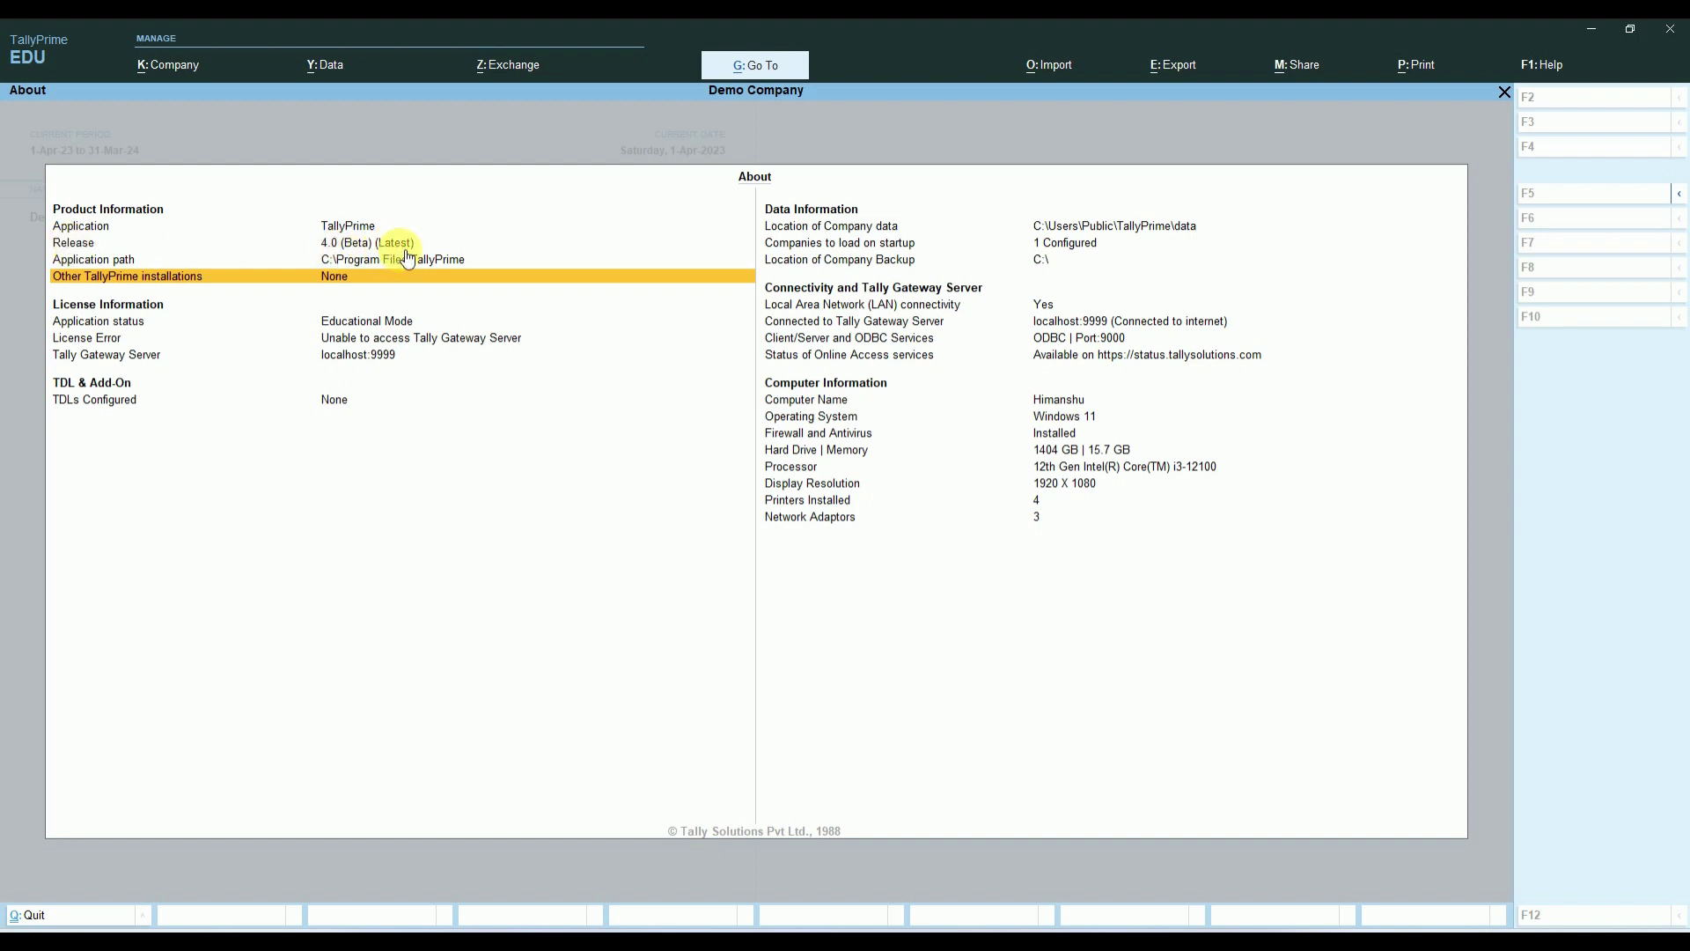
key(Escape)
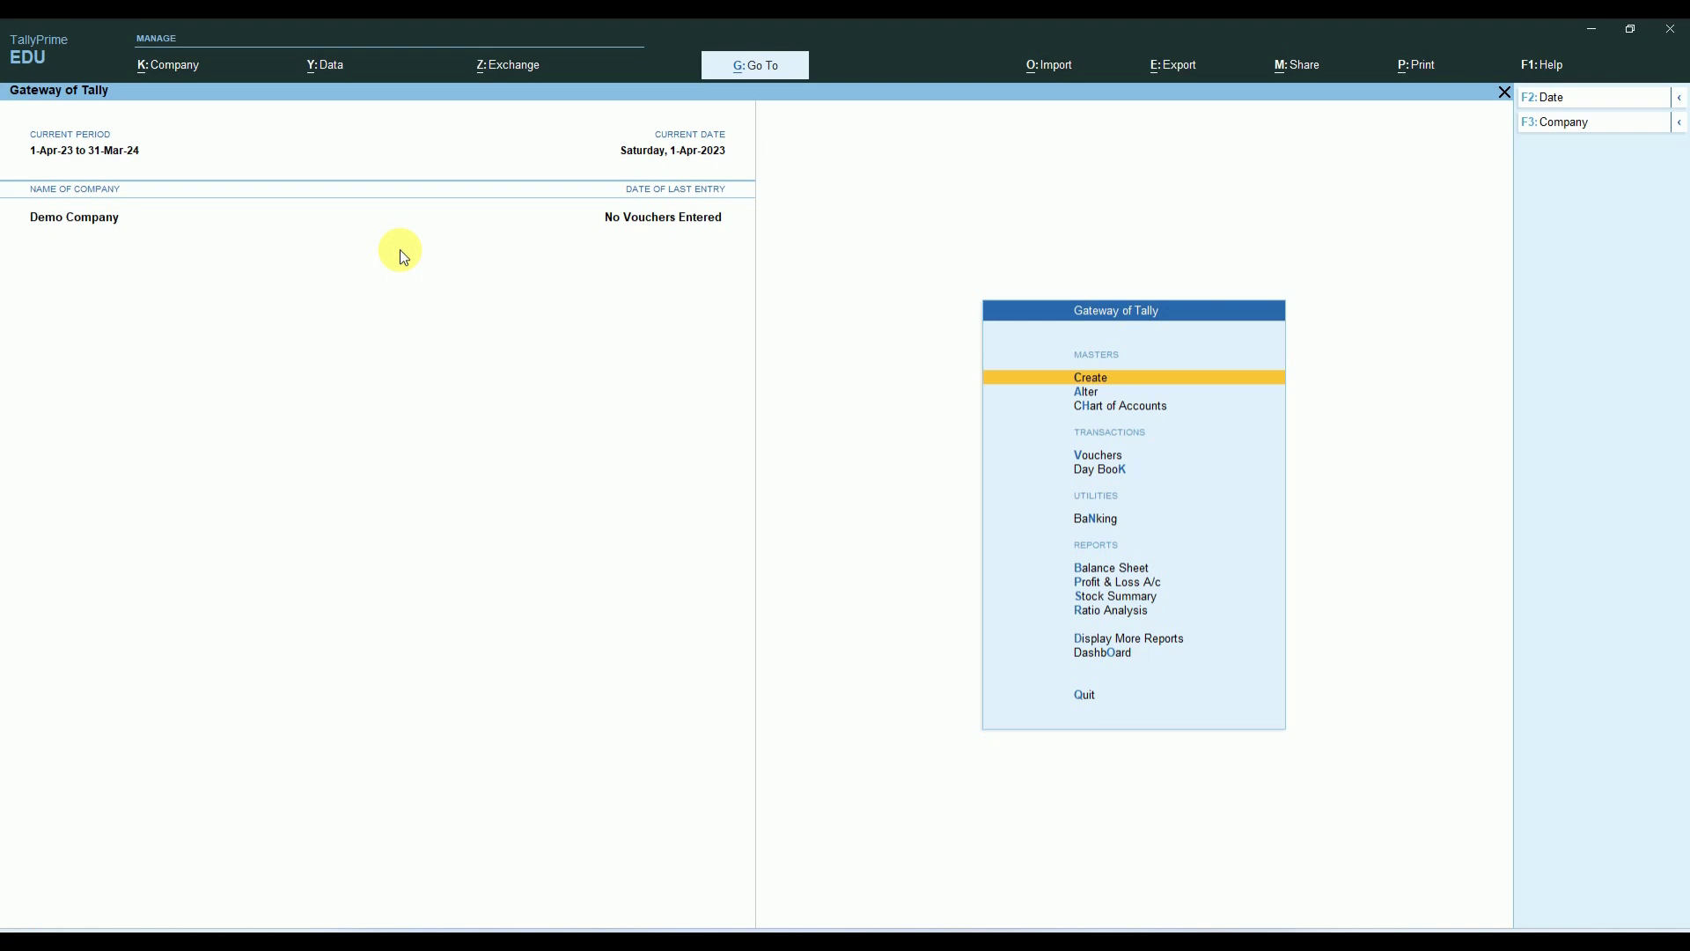
Review the existing ledgers available for alteration and the list of masters that can be created
key(Down)
key(Down)
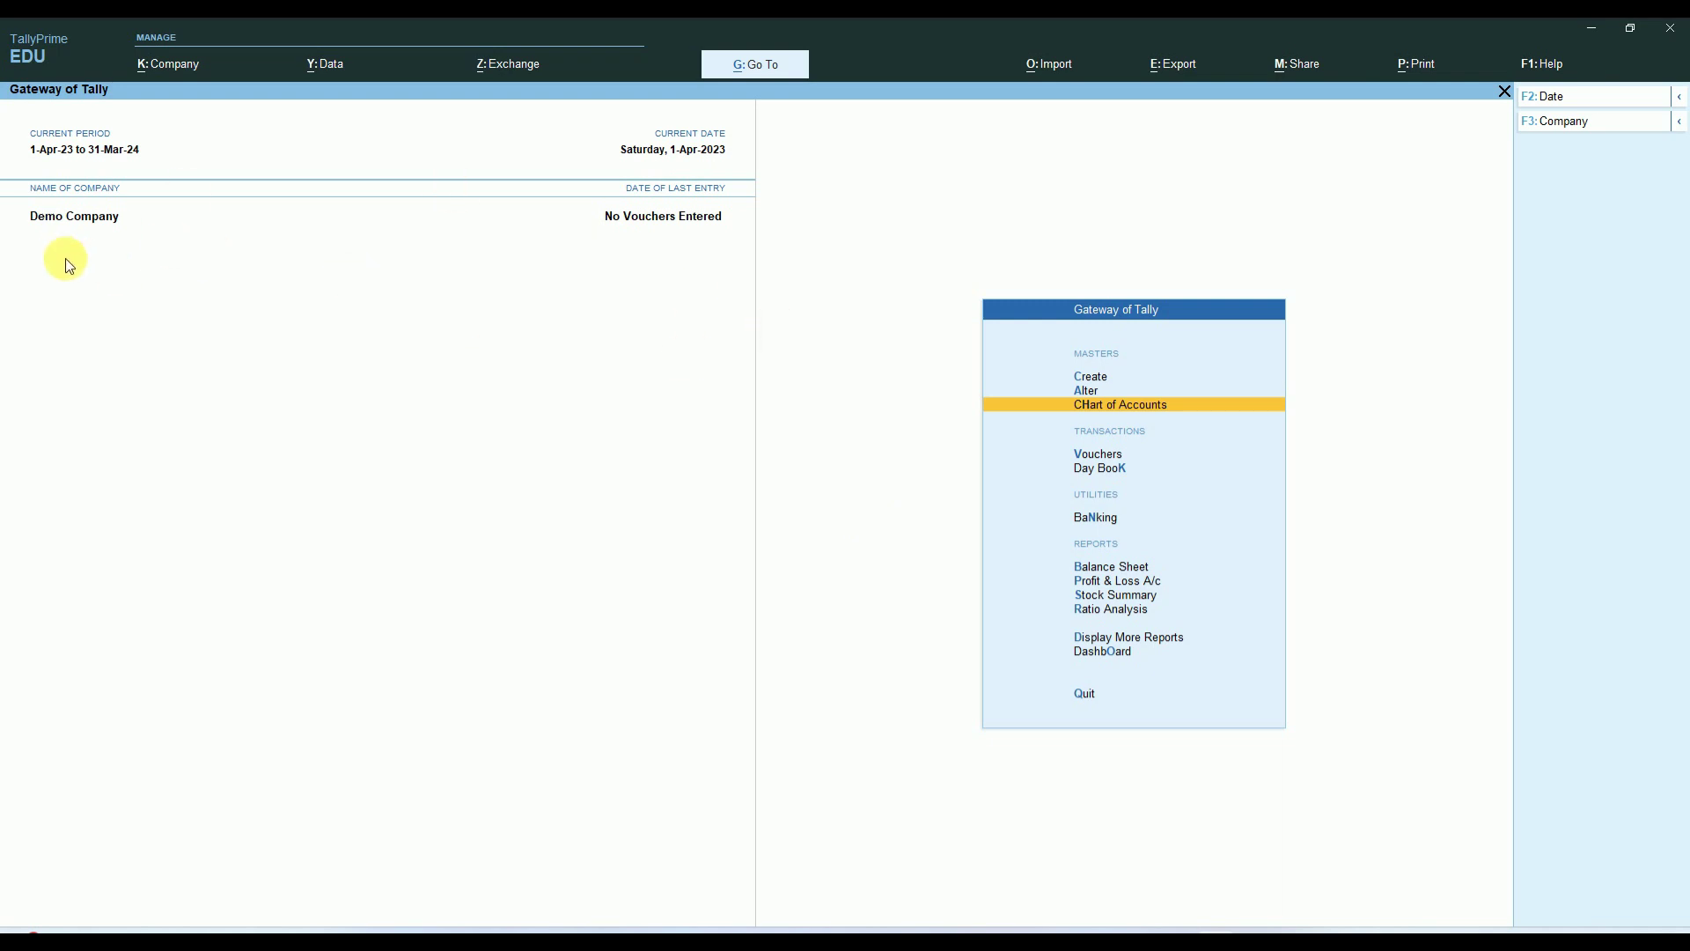
key(Up)
key(Up)
key(Down)
key(Return)
key(Down)
key(Return)
key(Up)
key(Down)
key(Up)
key(Down)
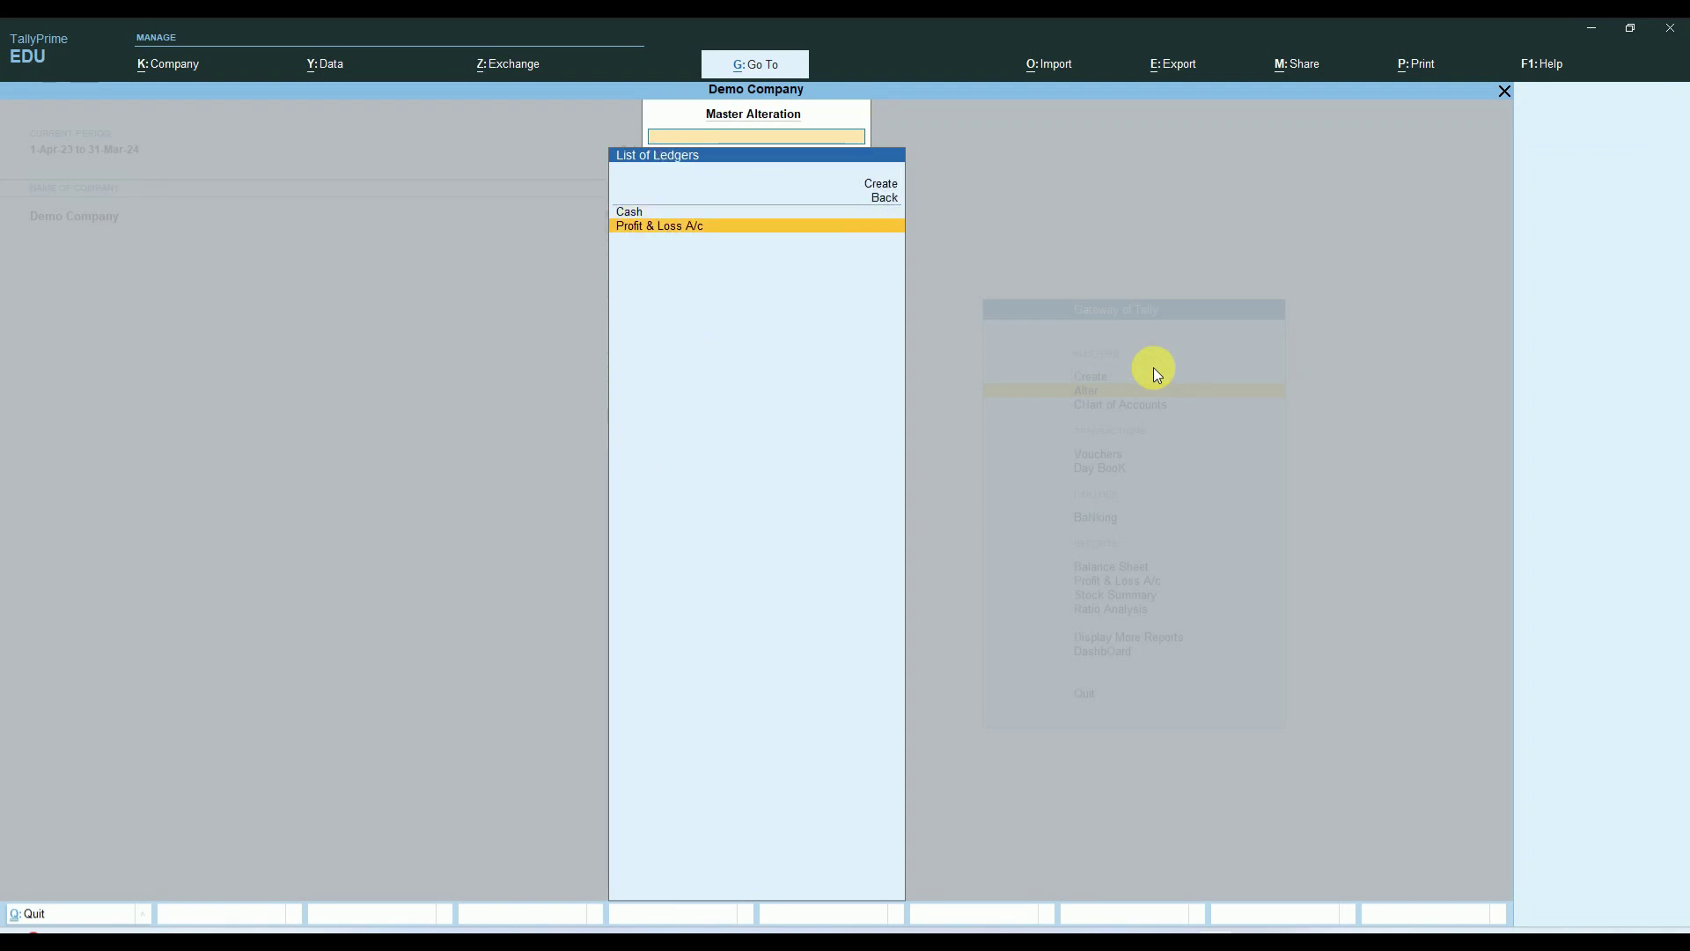
key(Escape)
key(Escape)
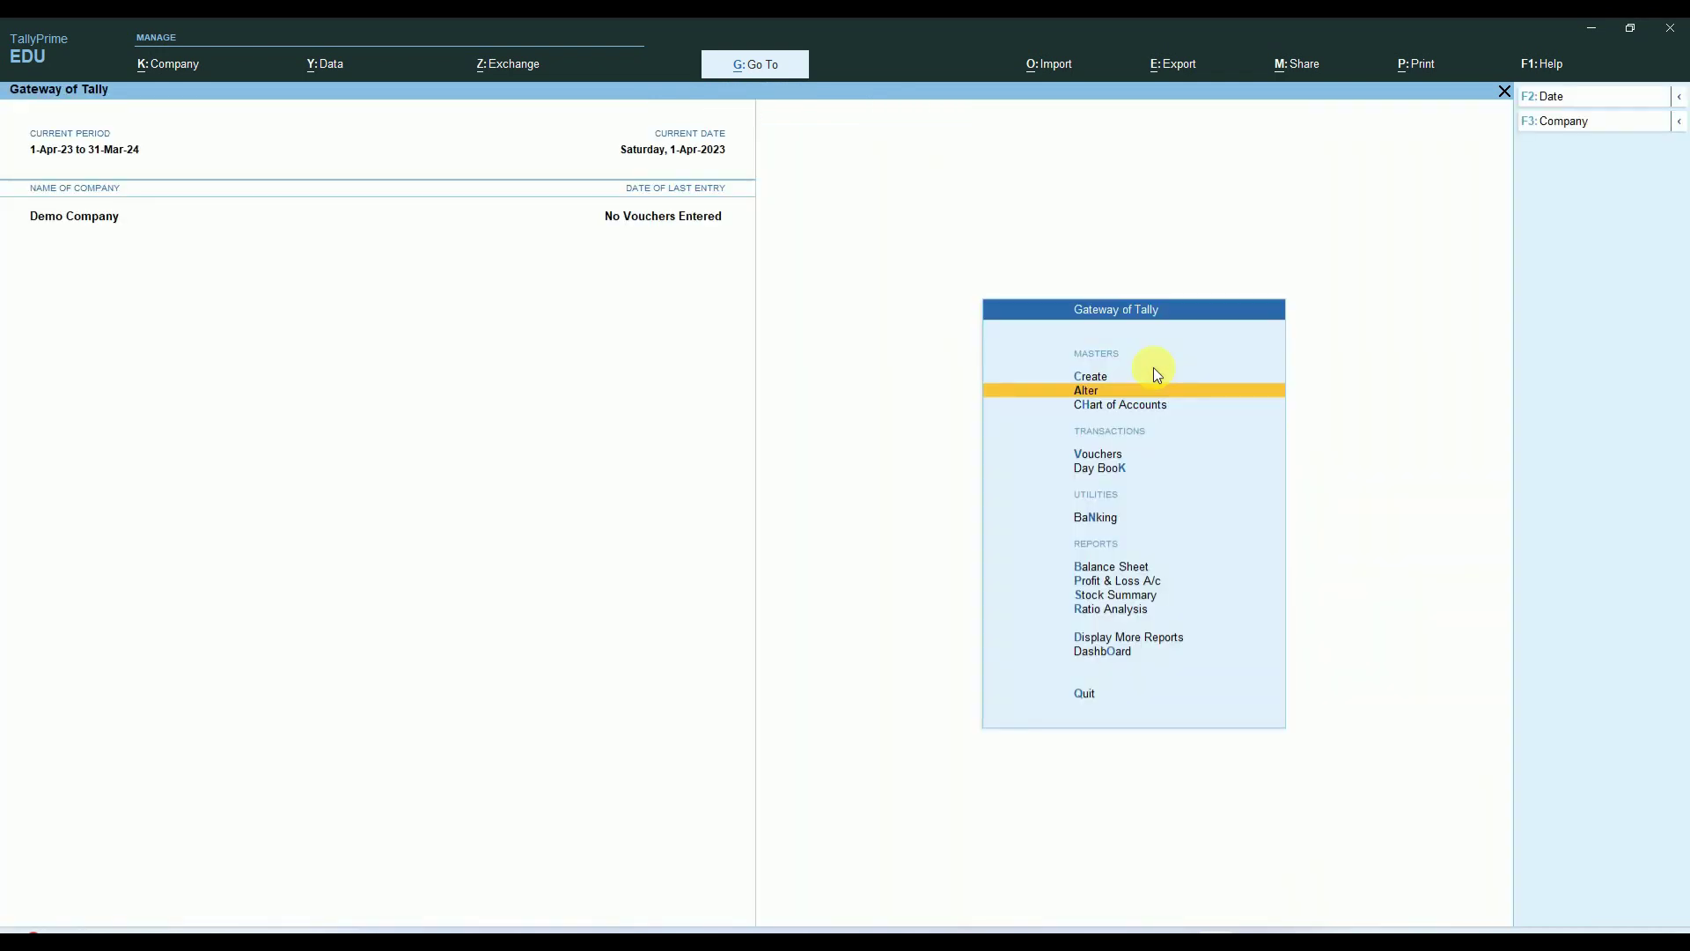
click(1154, 370)
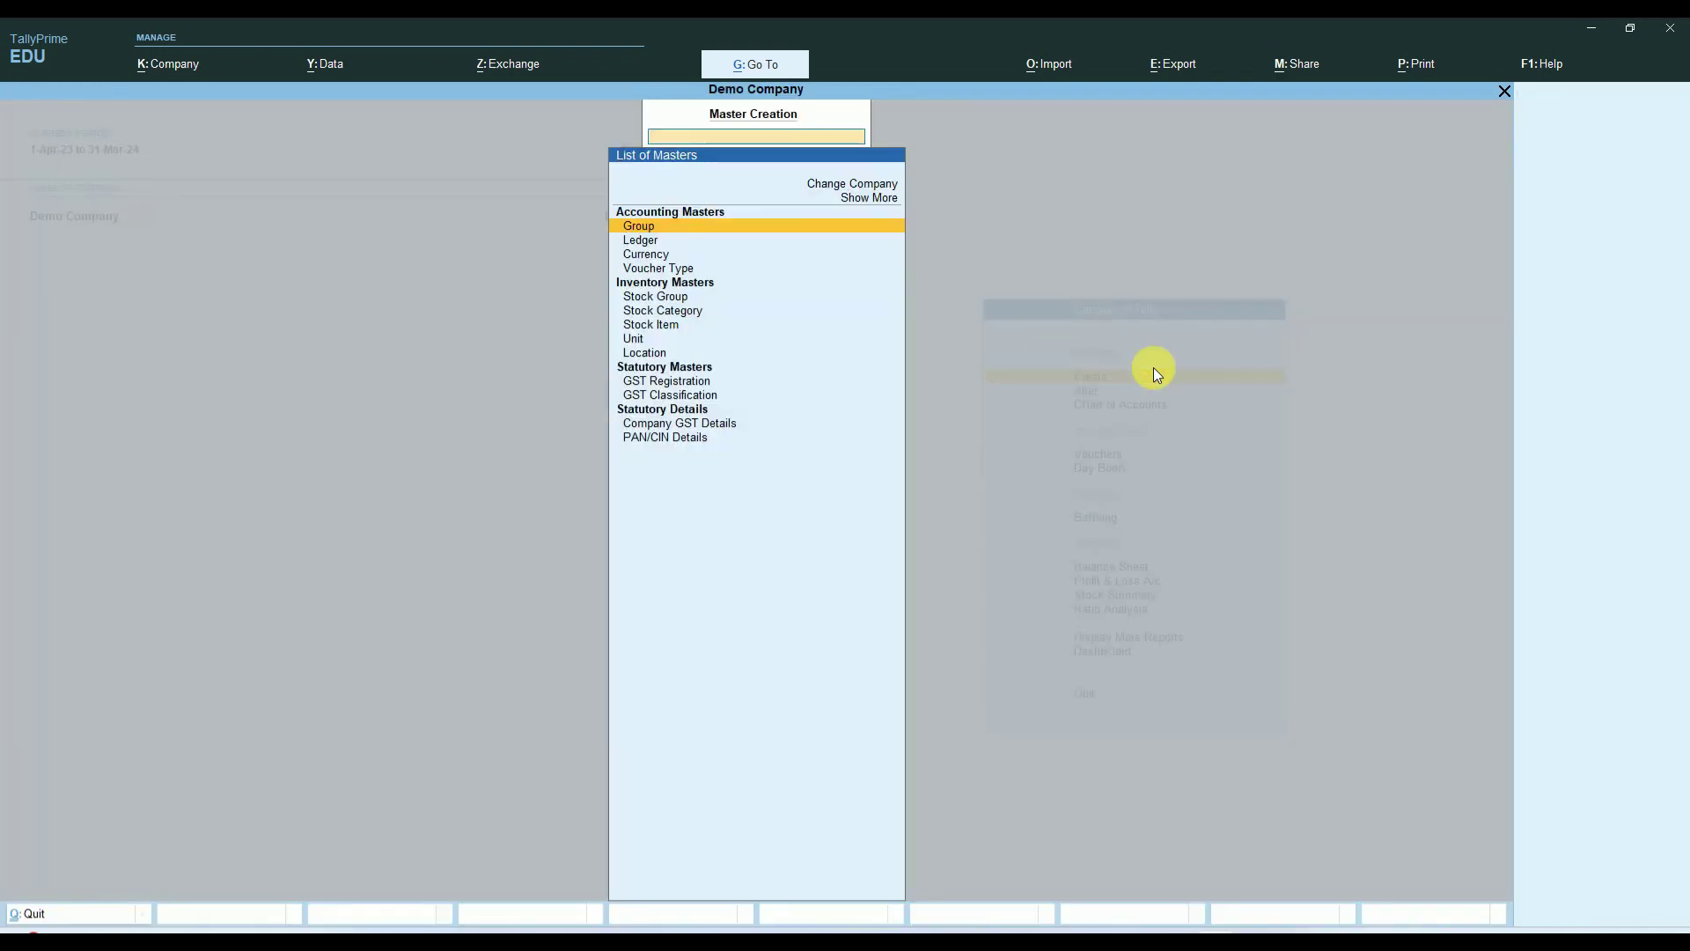
key(Escape)
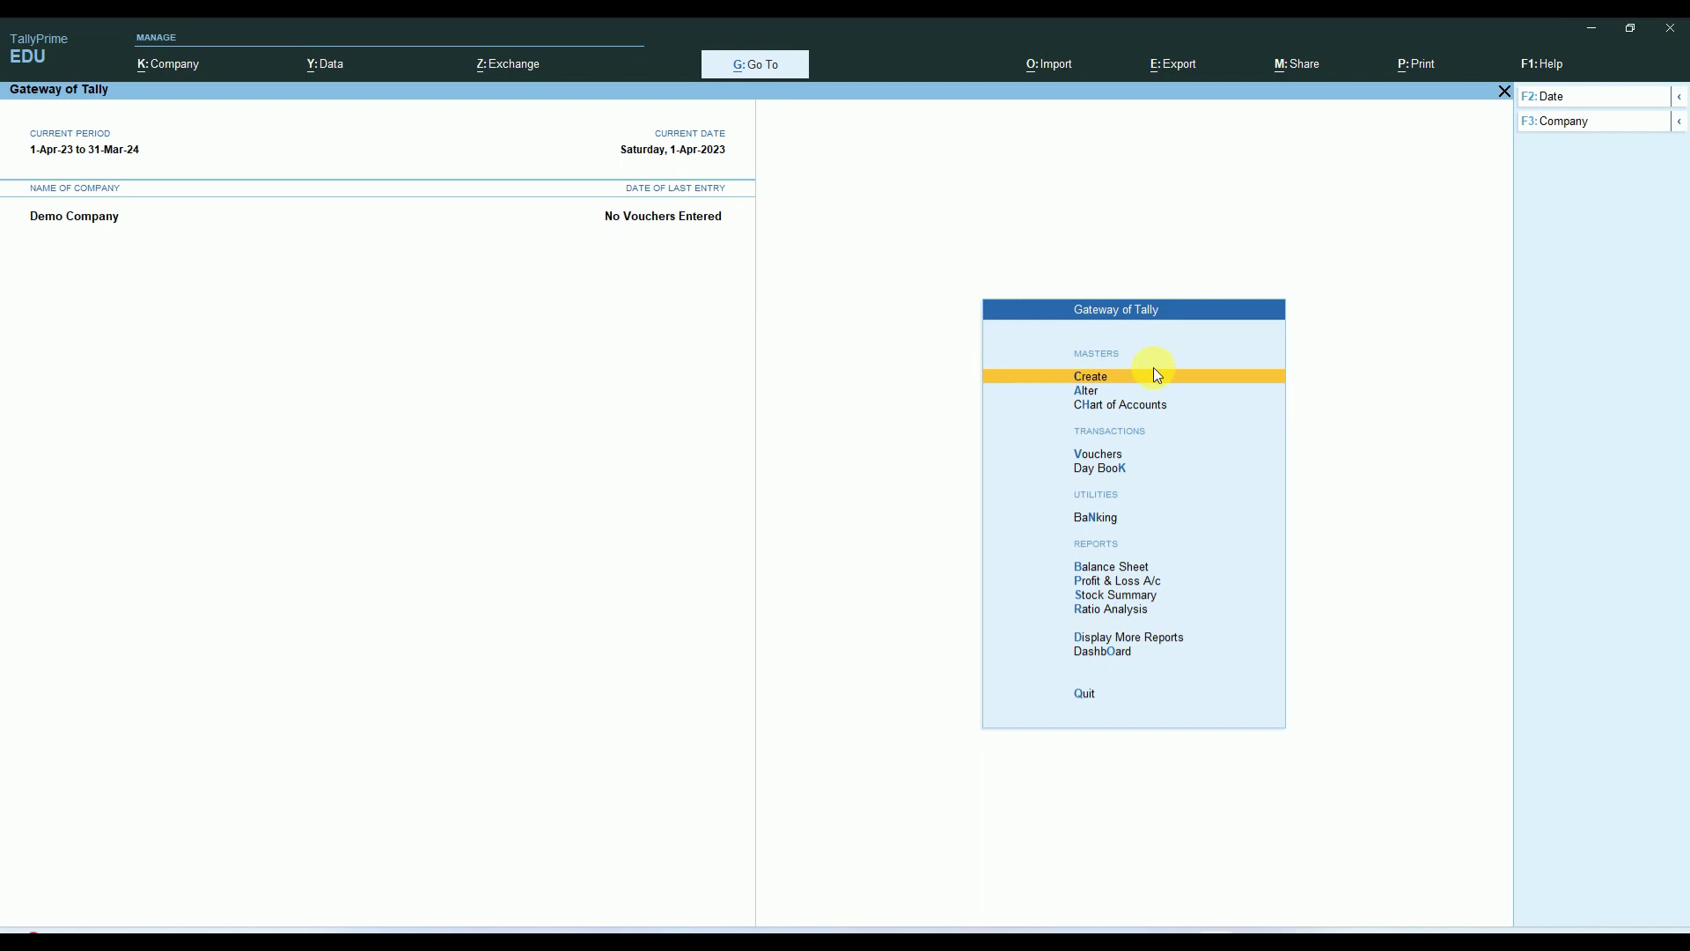
Open the export of a sample Excel file for Masters from the import management options
click(1049, 61)
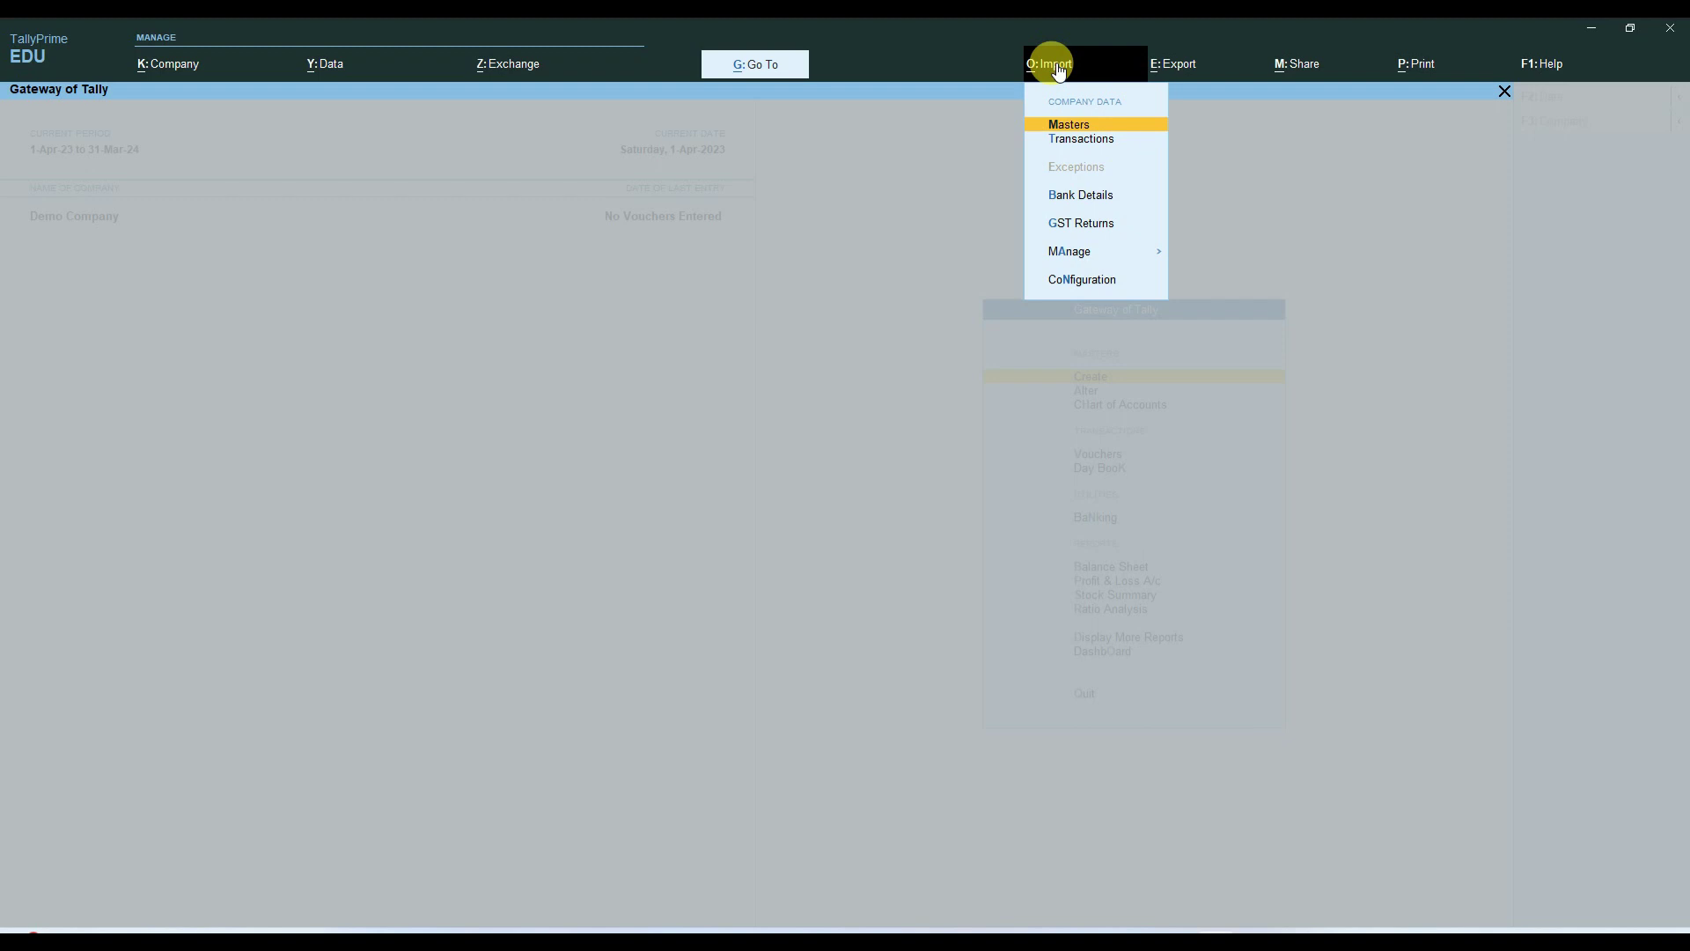
key(Down)
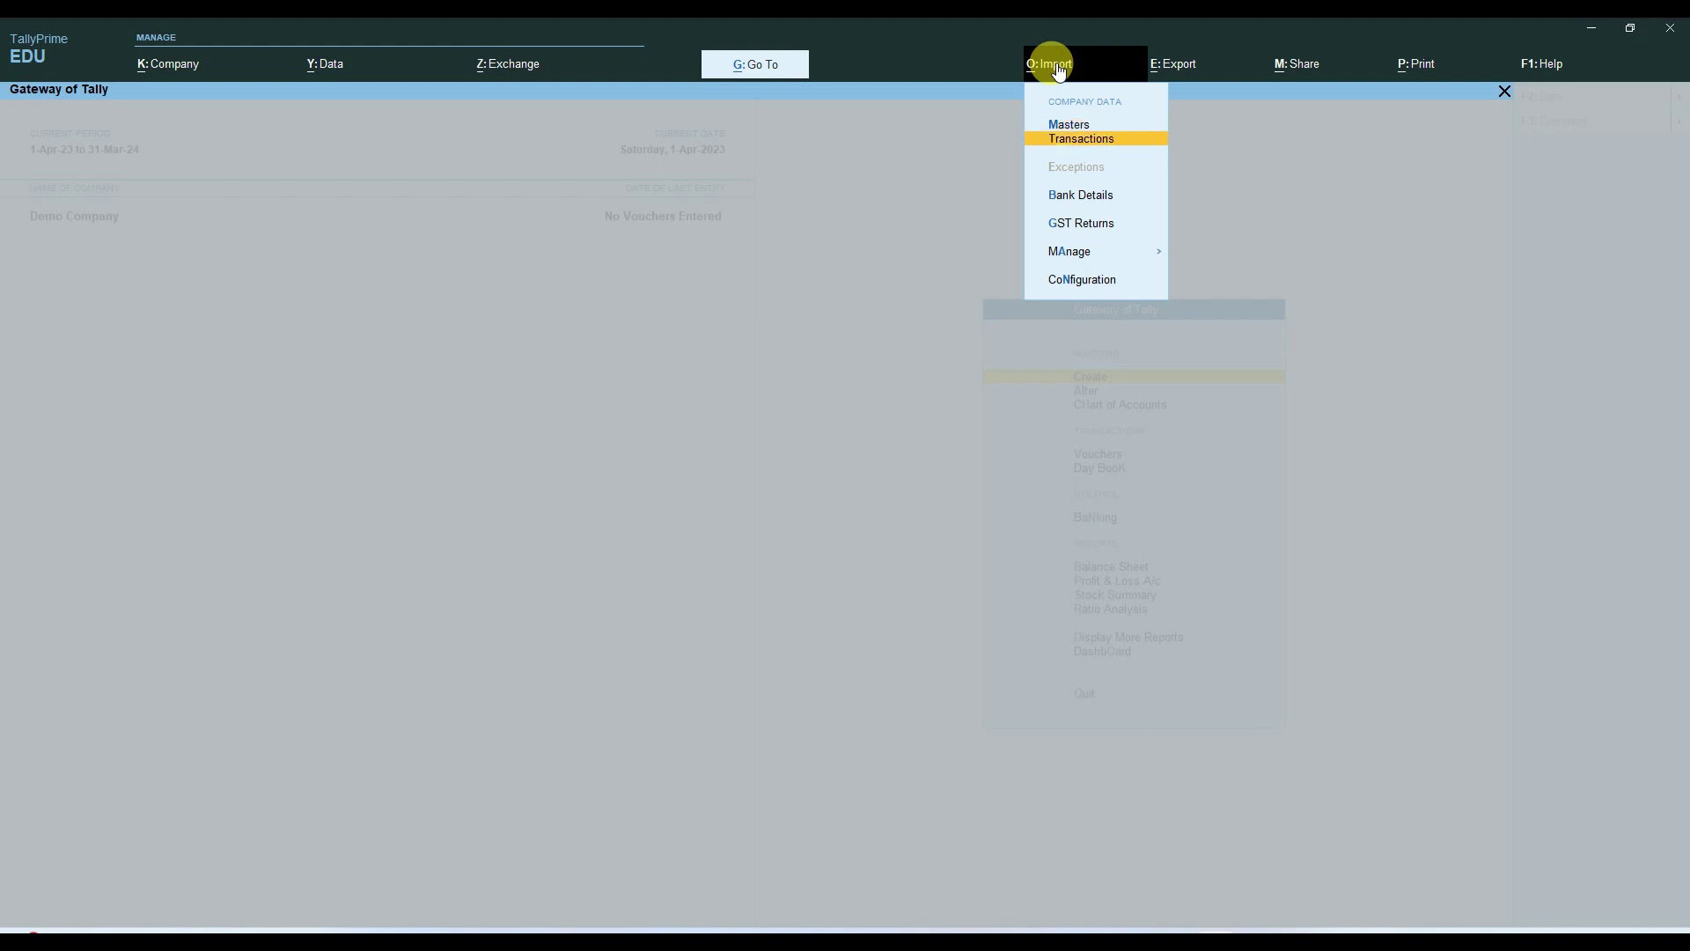
key(Down)
key(Down)
key(Down)
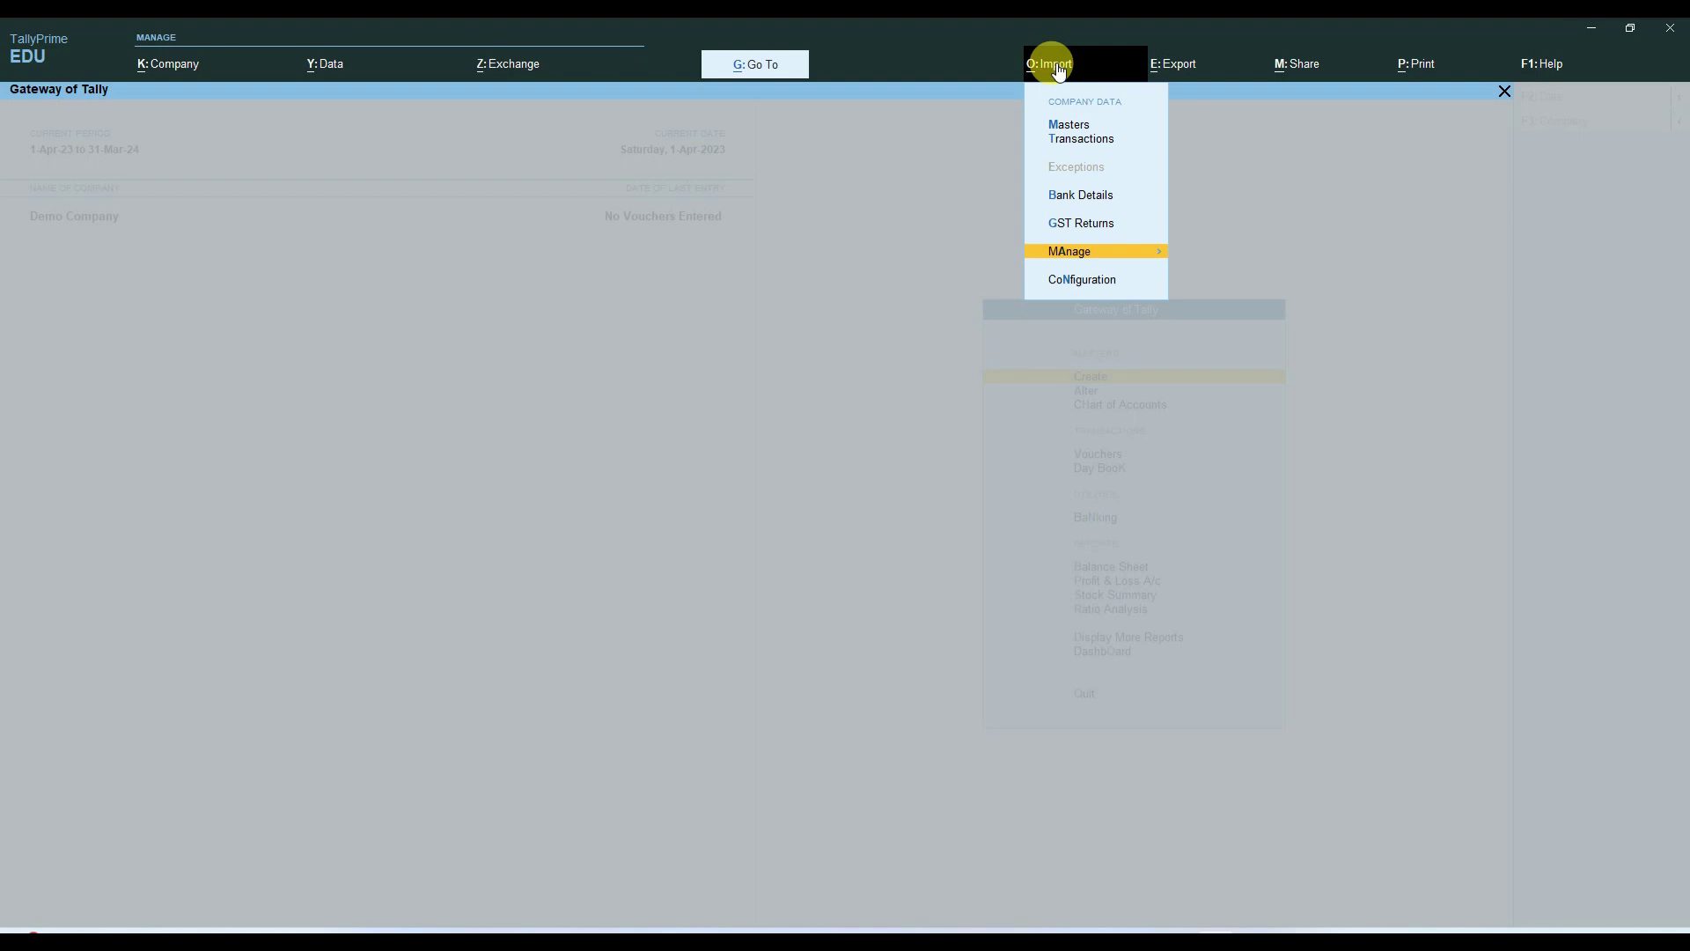
key(Return)
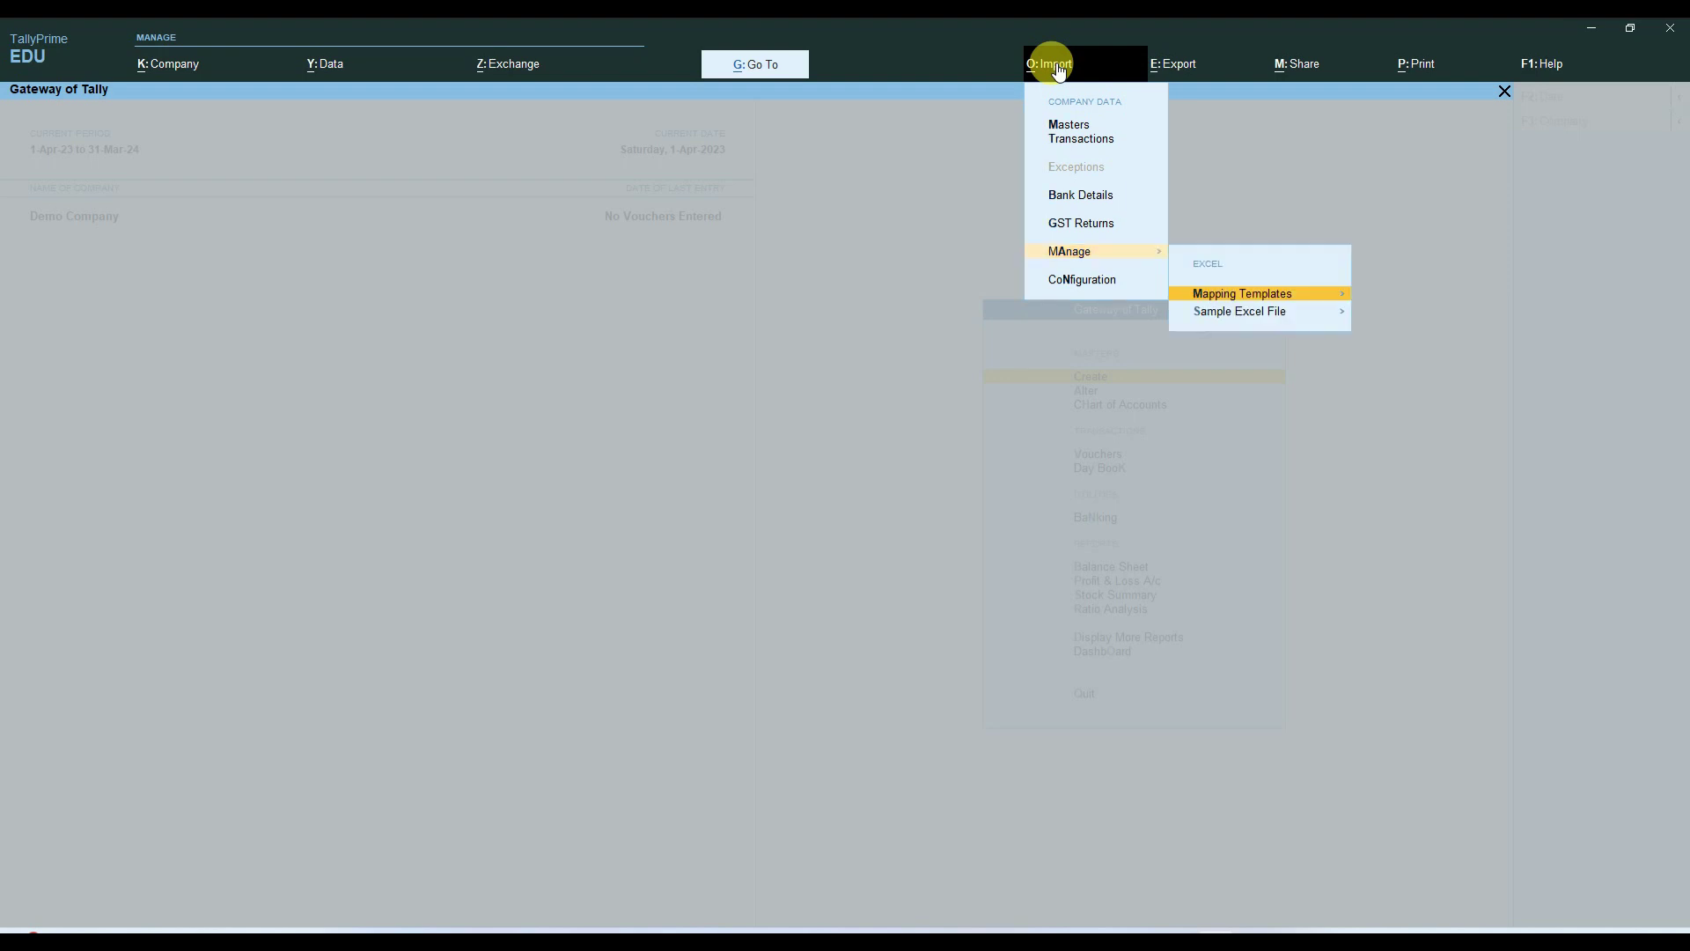
key(Down)
key(Up)
key(Down)
key(Up)
key(Down)
key(Up)
key(Down)
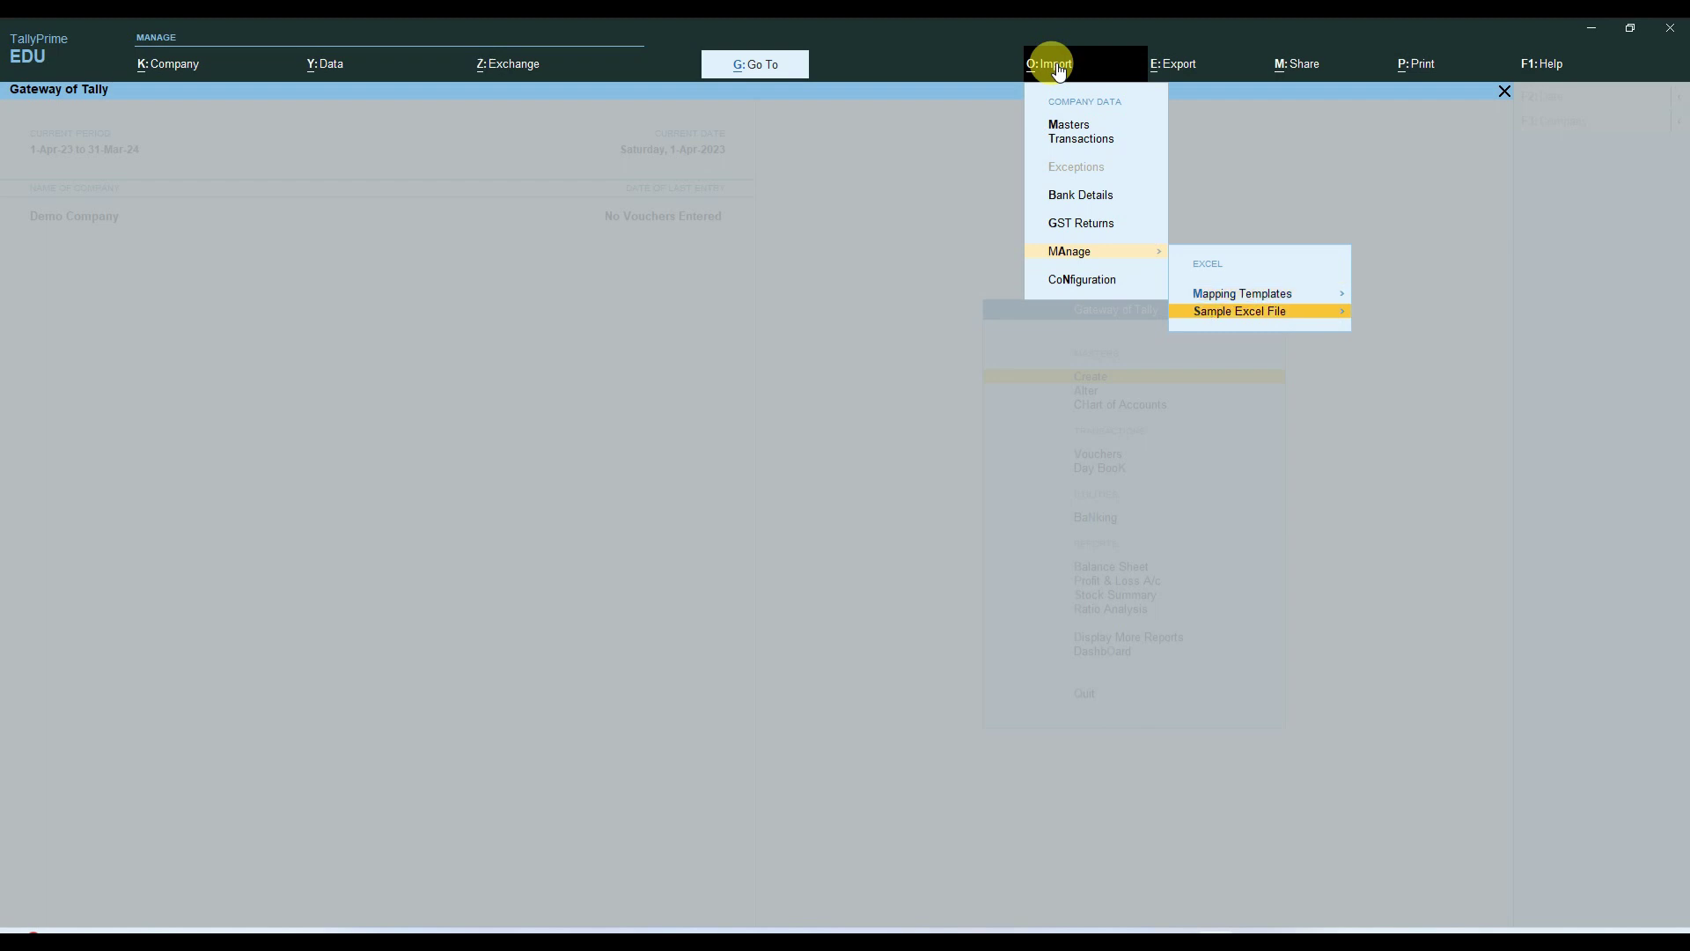
key(Return)
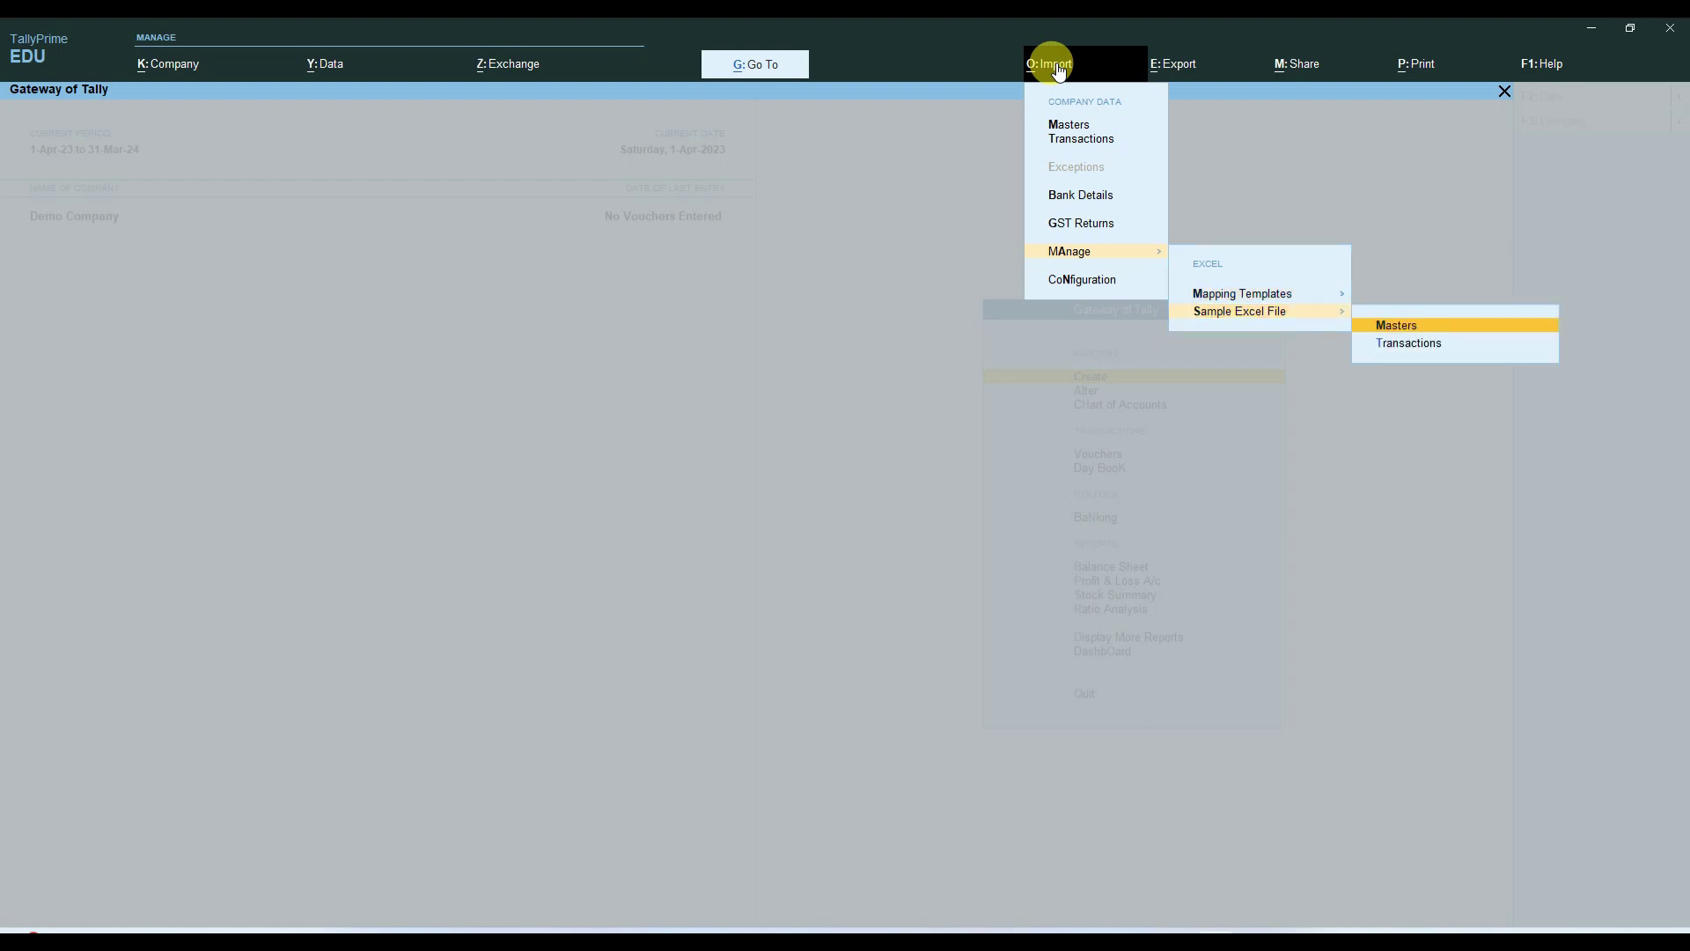
key(Down)
key(Up)
key(Down)
key(Up)
key(Down)
key(Up)
key(Down)
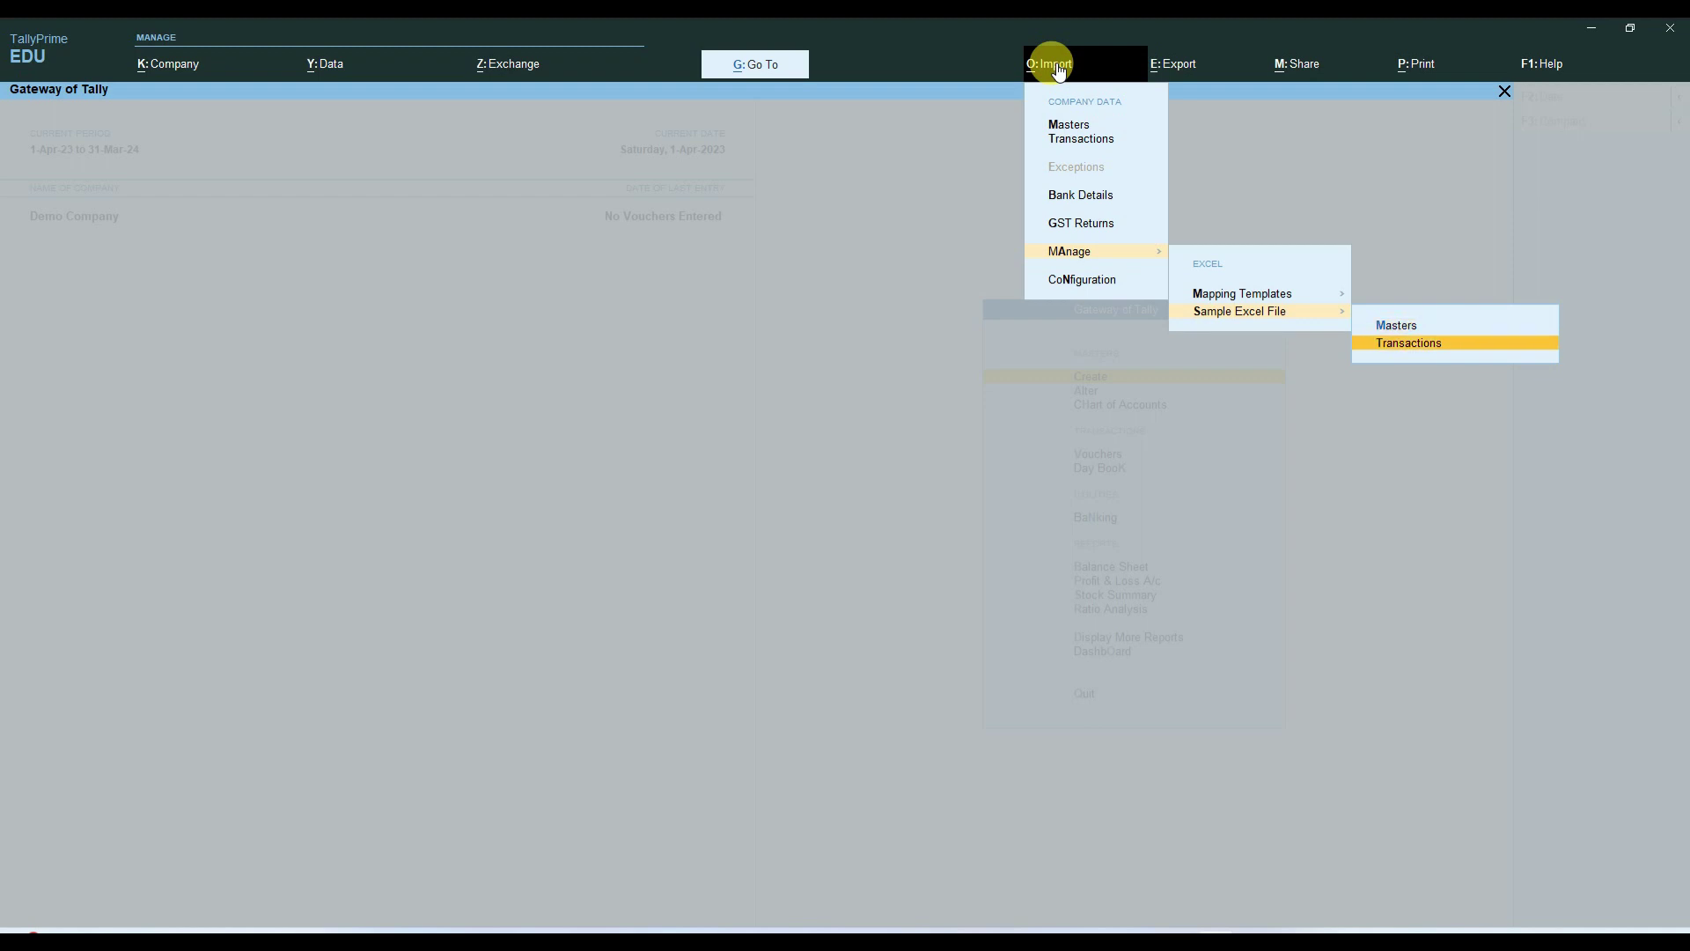
key(Up)
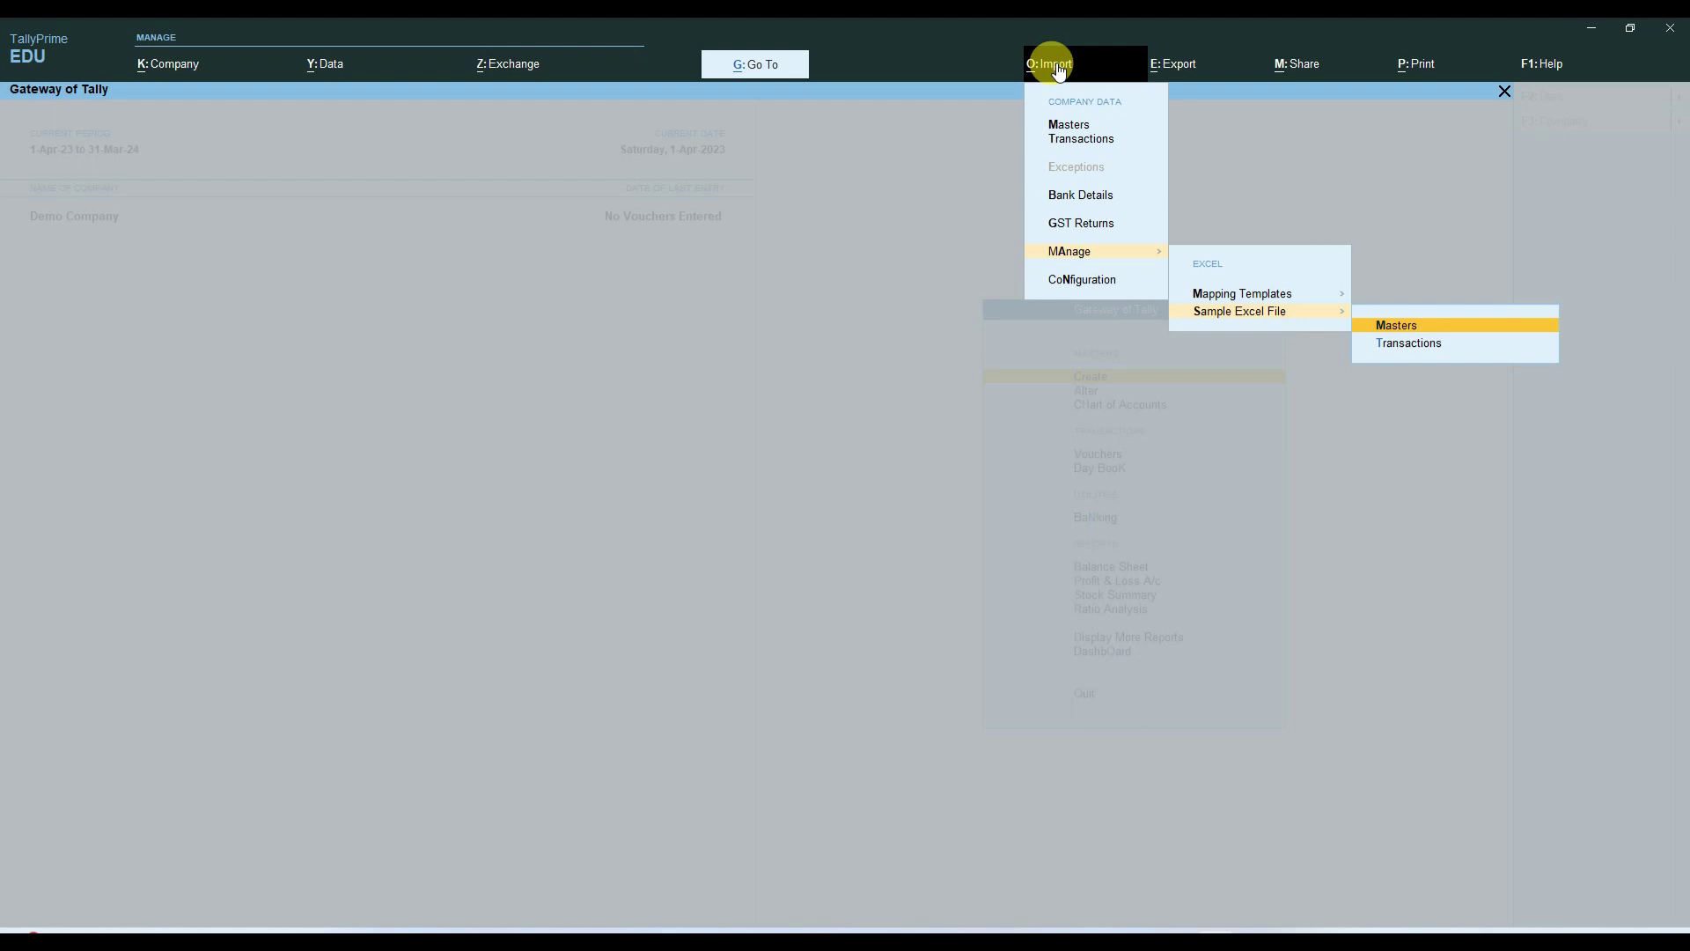
key(Return)
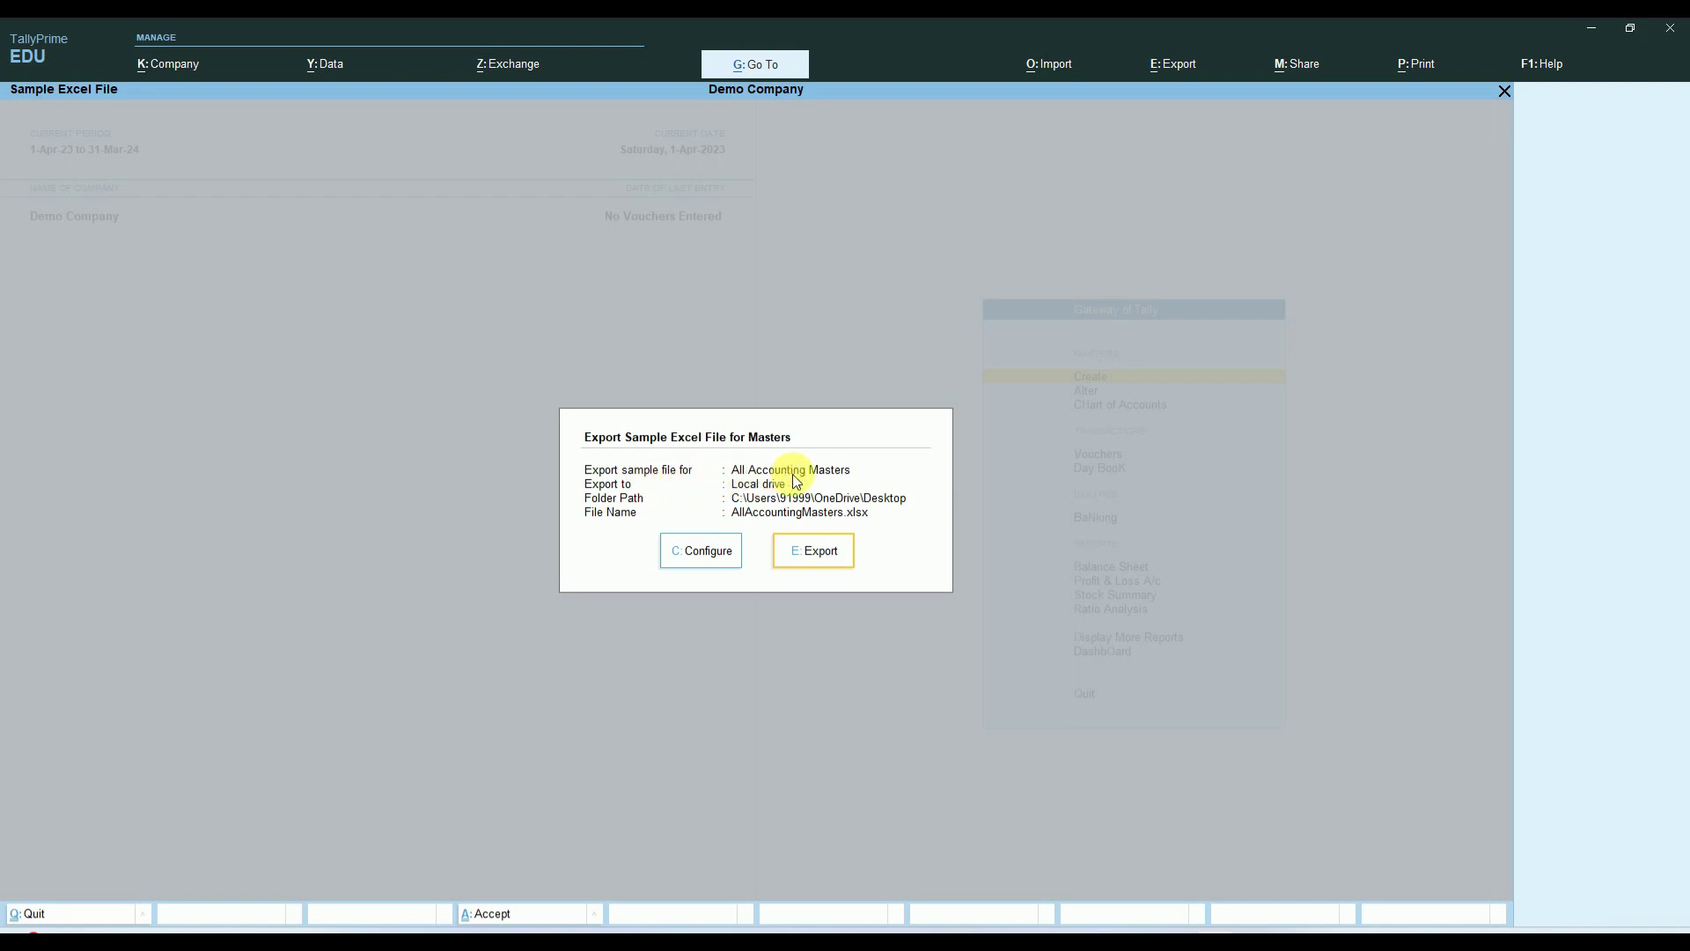
Configure the sample file export for All Accounting Masters after reviewing the available master types
key(Left)
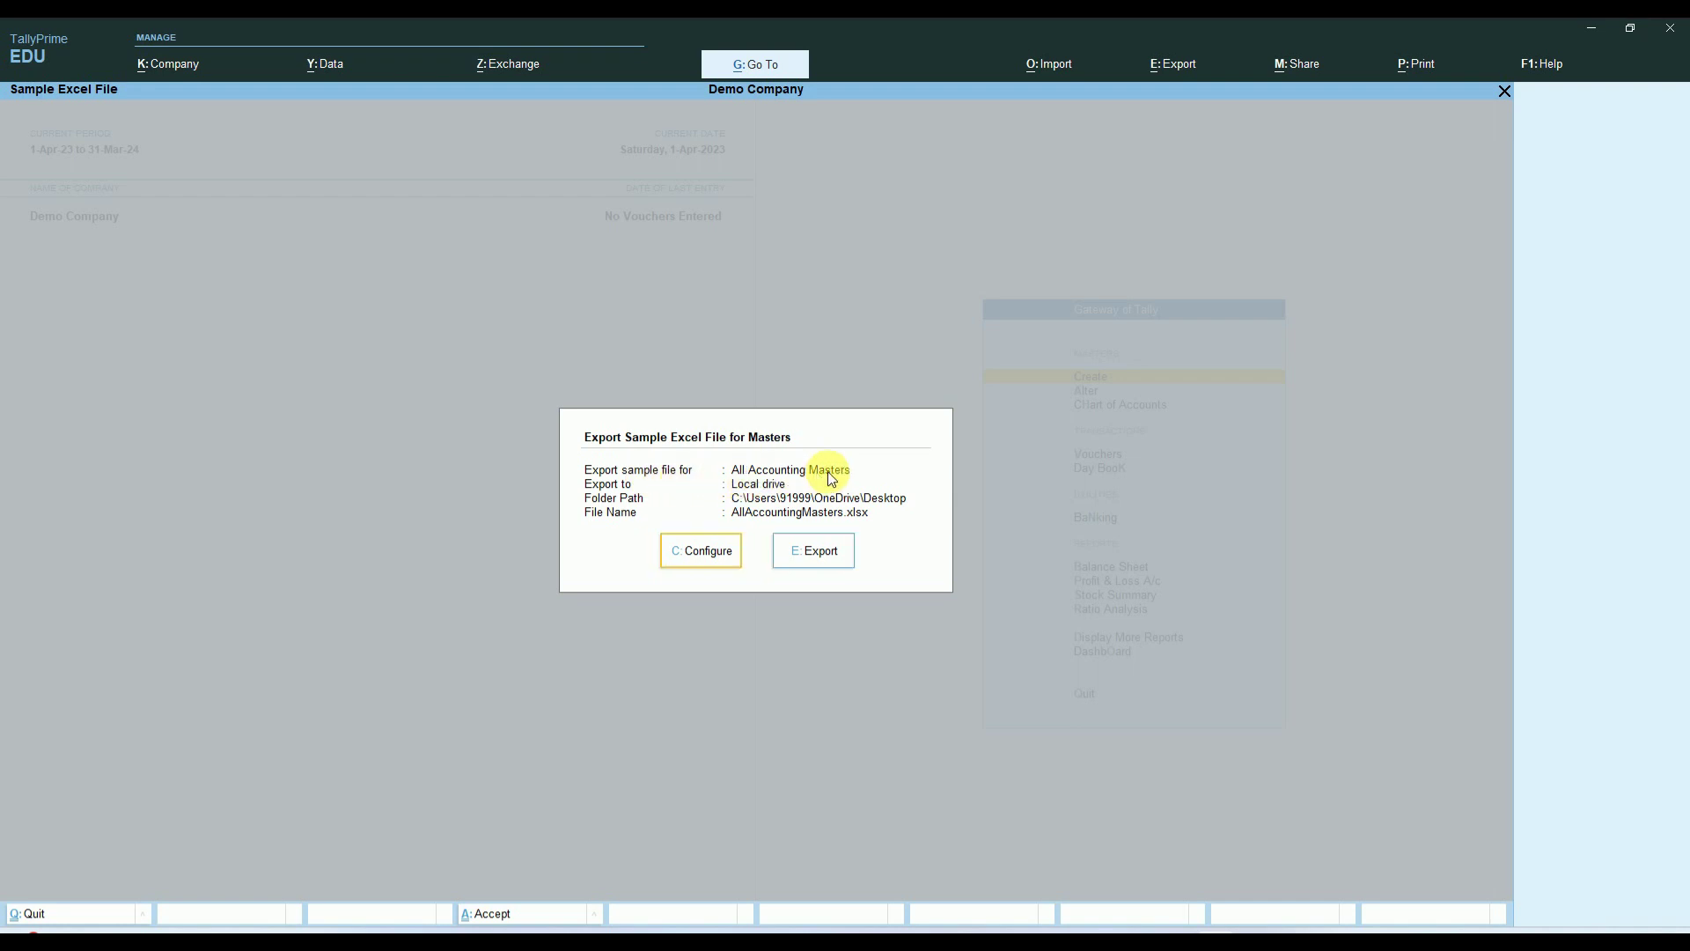
click(701, 555)
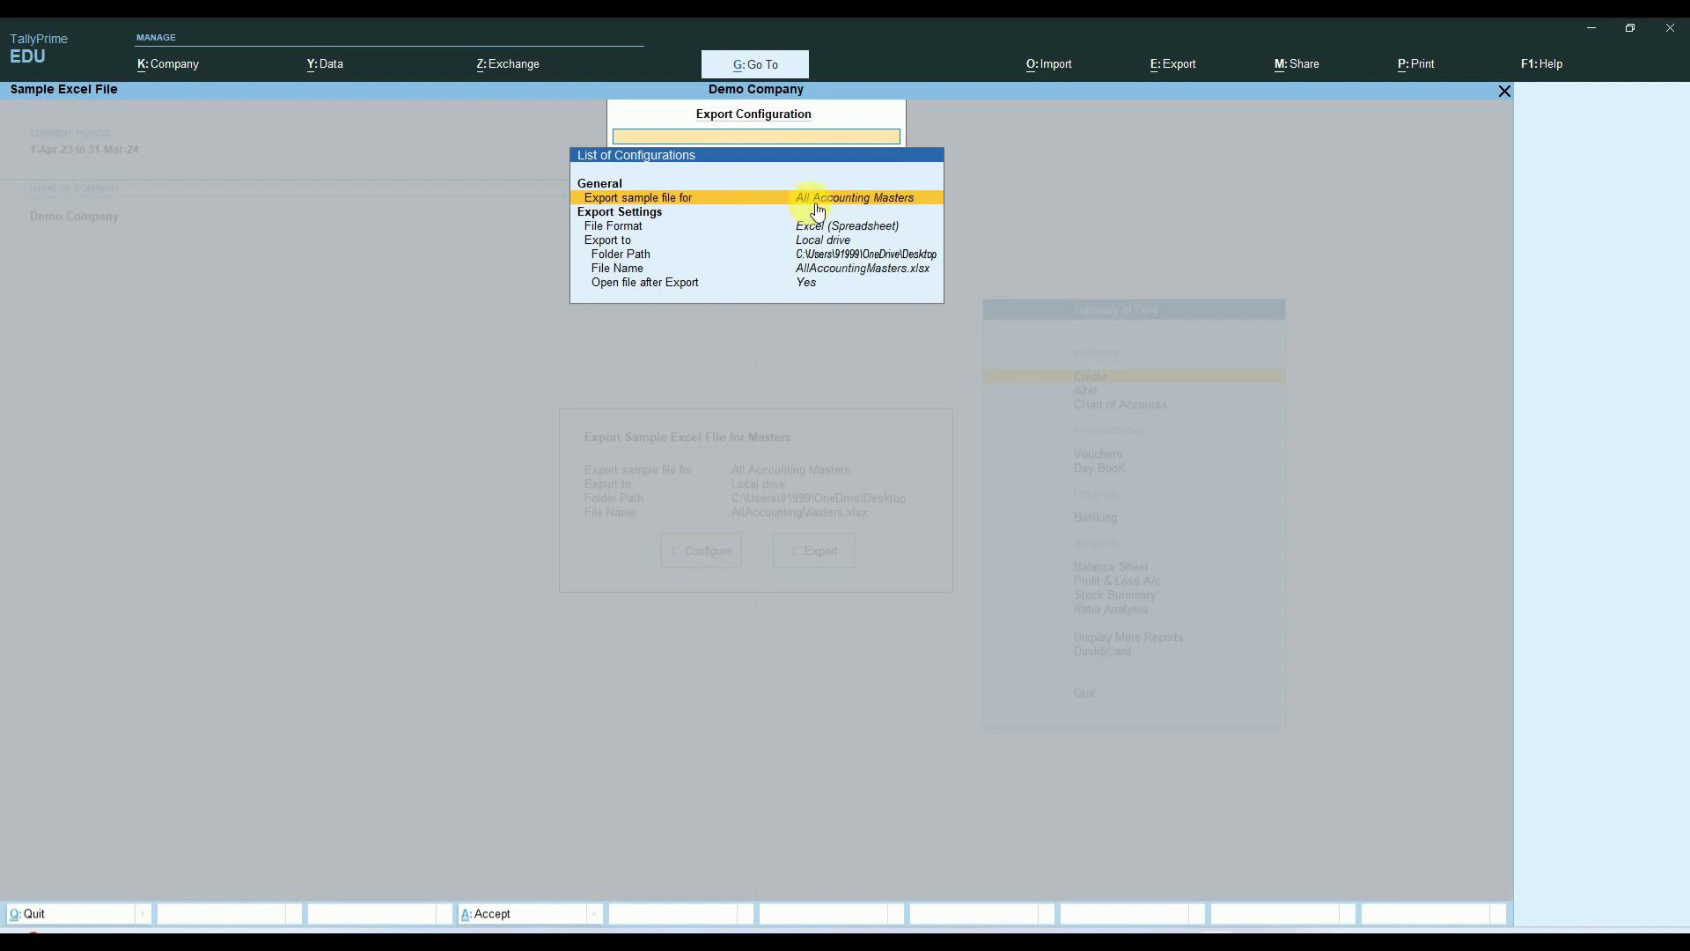
click(901, 207)
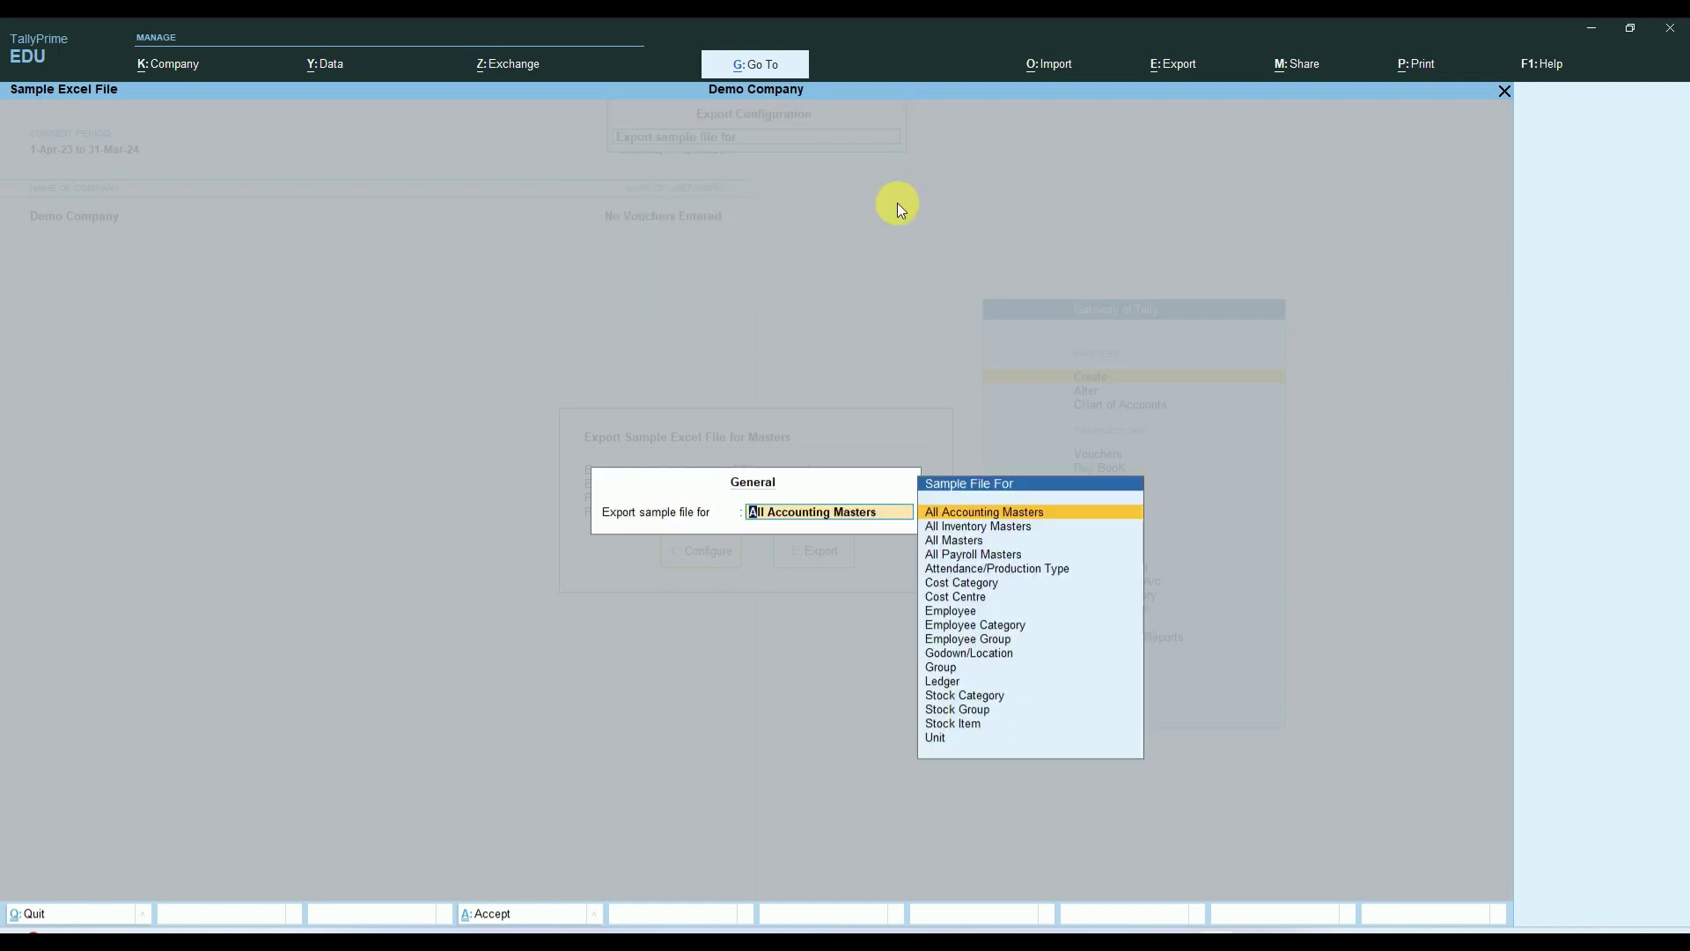
key(Down)
key(Down)
key(Down)
key(Down)
key(Down)
key(Down)
key(Down)
key(Down)
key(Down)
key(Down)
key(Down)
key(Down)
key(Down)
key(Down)
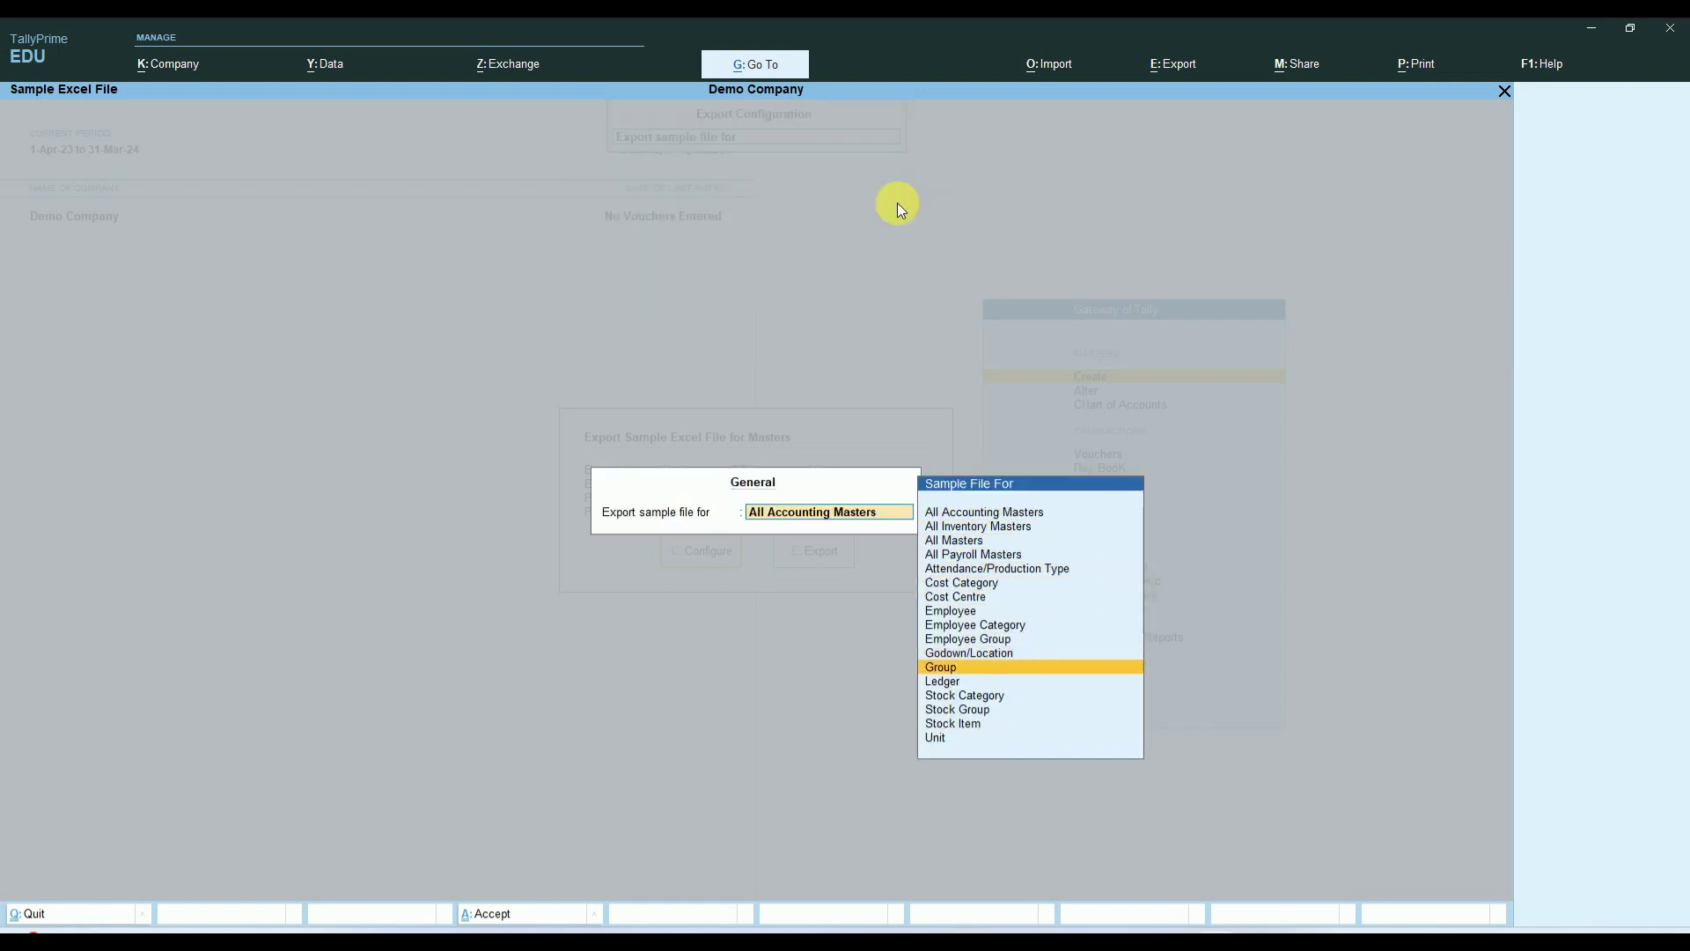
key(Up)
key(Up)
key(Up)
key(Up)
key(Up)
key(Up)
key(Up)
key(Up)
key(Up)
key(Up)
key(Up)
key(Up)
key(Up)
key(Up)
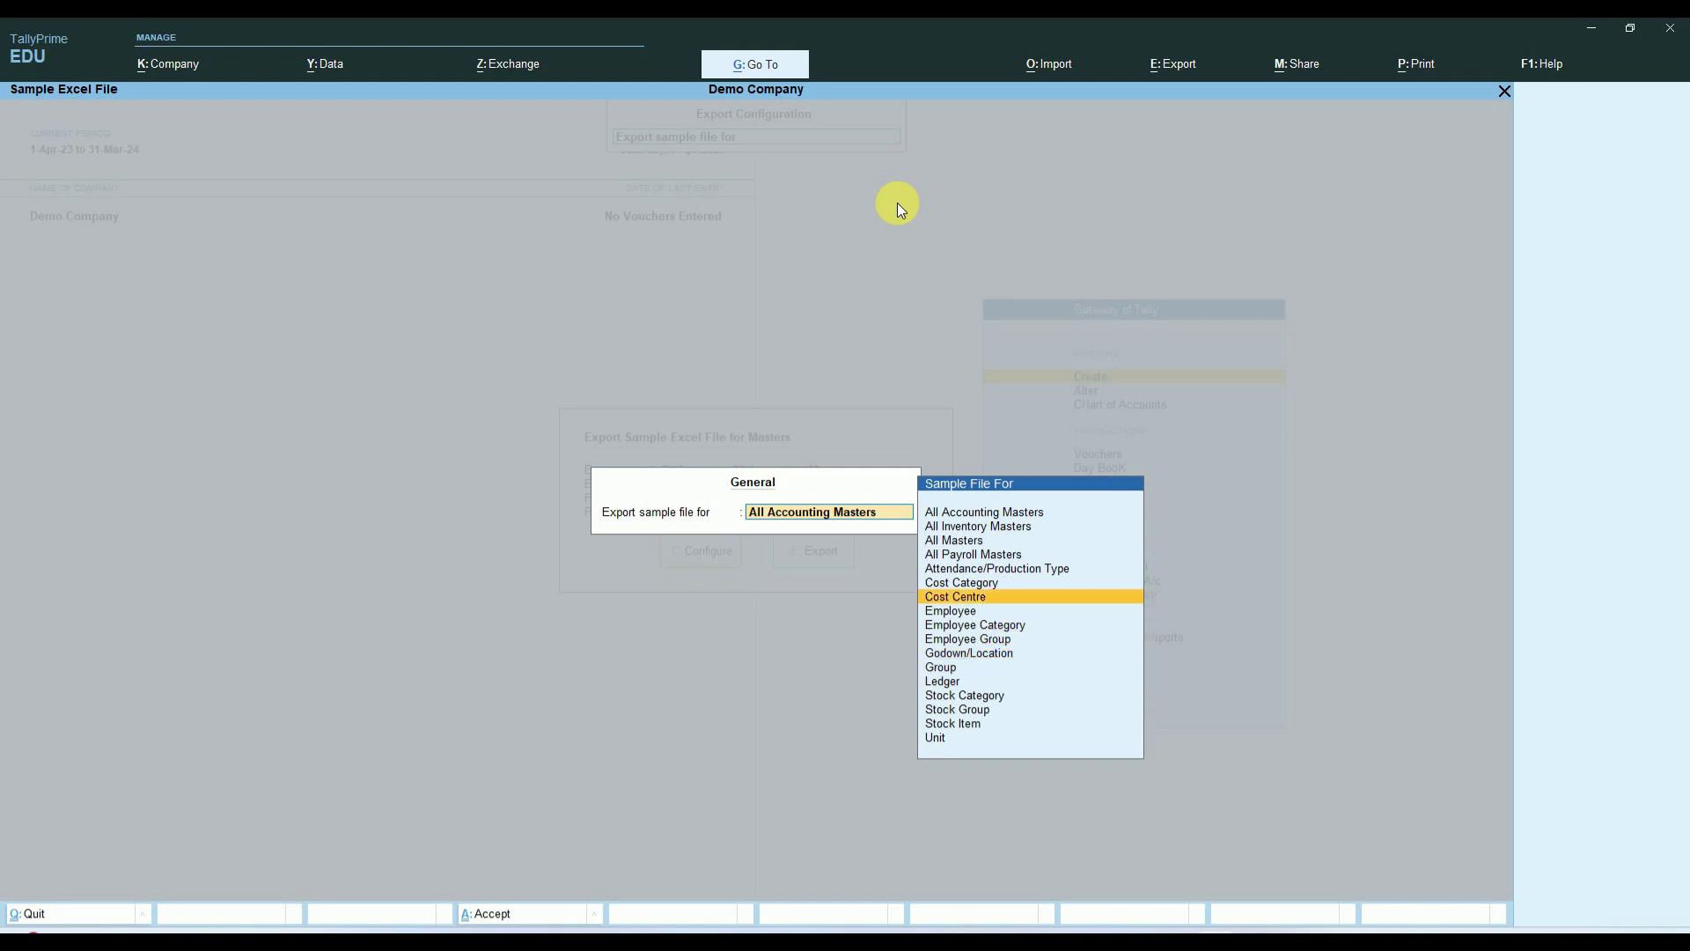
key(Down)
key(Down)
key(Down)
key(Down)
key(Down)
key(Down)
key(Down)
key(Down)
key(Down)
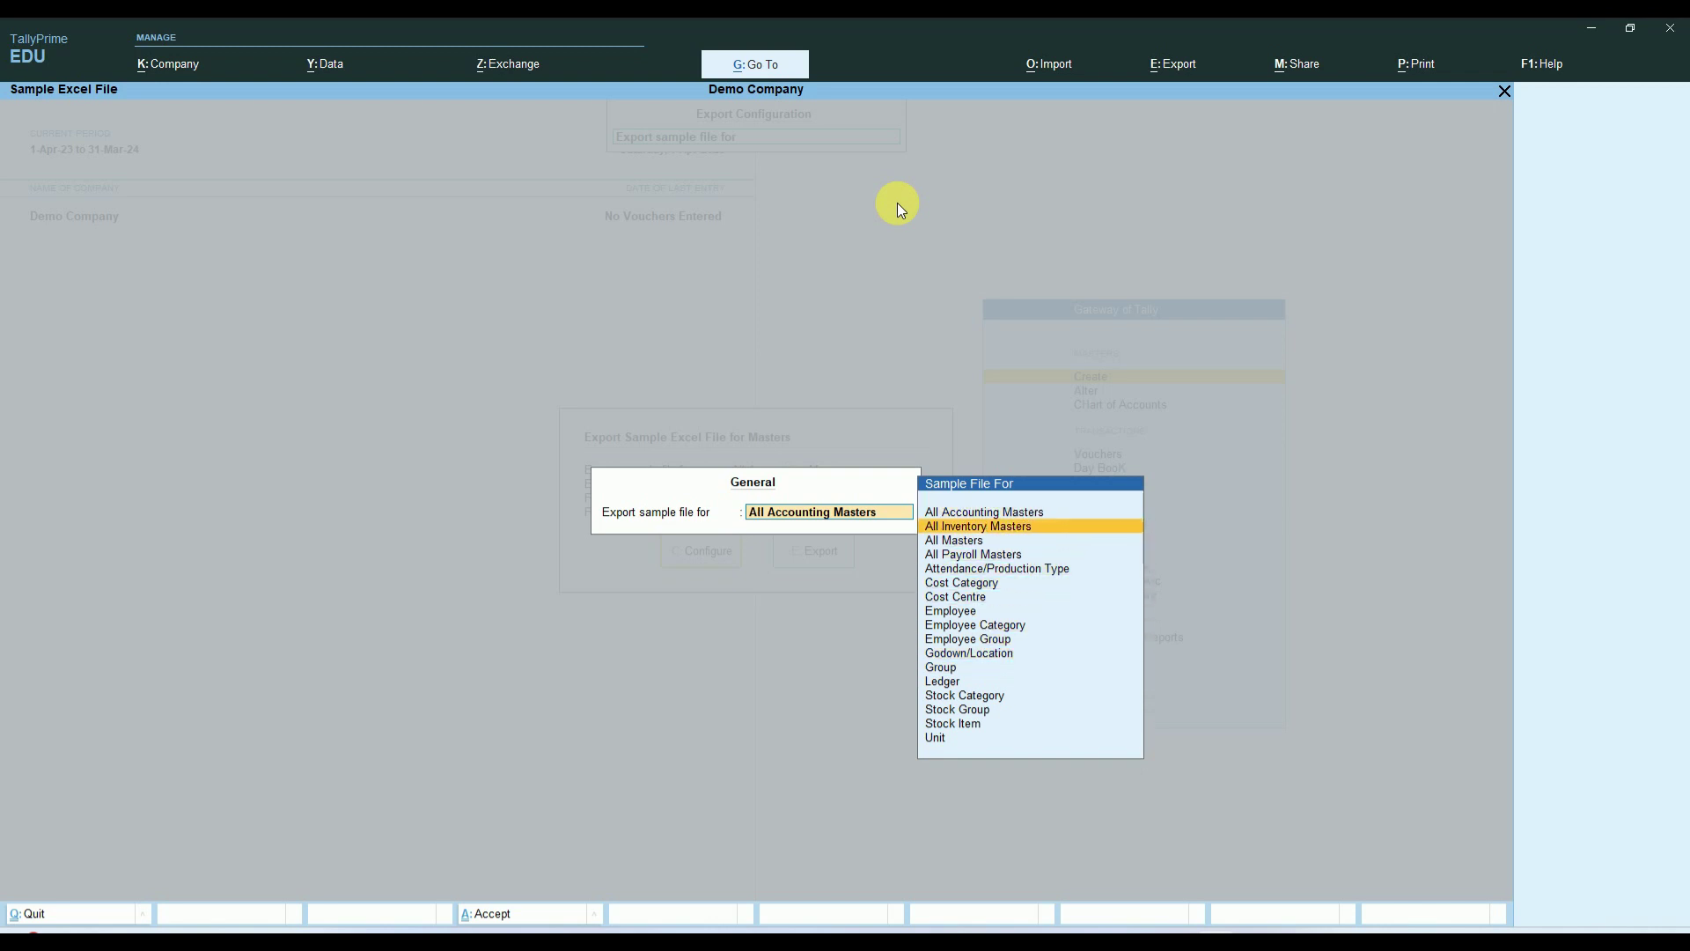
key(Down)
key(Down)
key(Down)
key(Down)
key(Down)
key(Up)
key(Up)
key(Up)
key(Up)
key(Up)
key(Up)
key(Up)
key(Up)
key(Up)
key(Up)
key(Up)
key(Up)
key(Up)
key(Up)
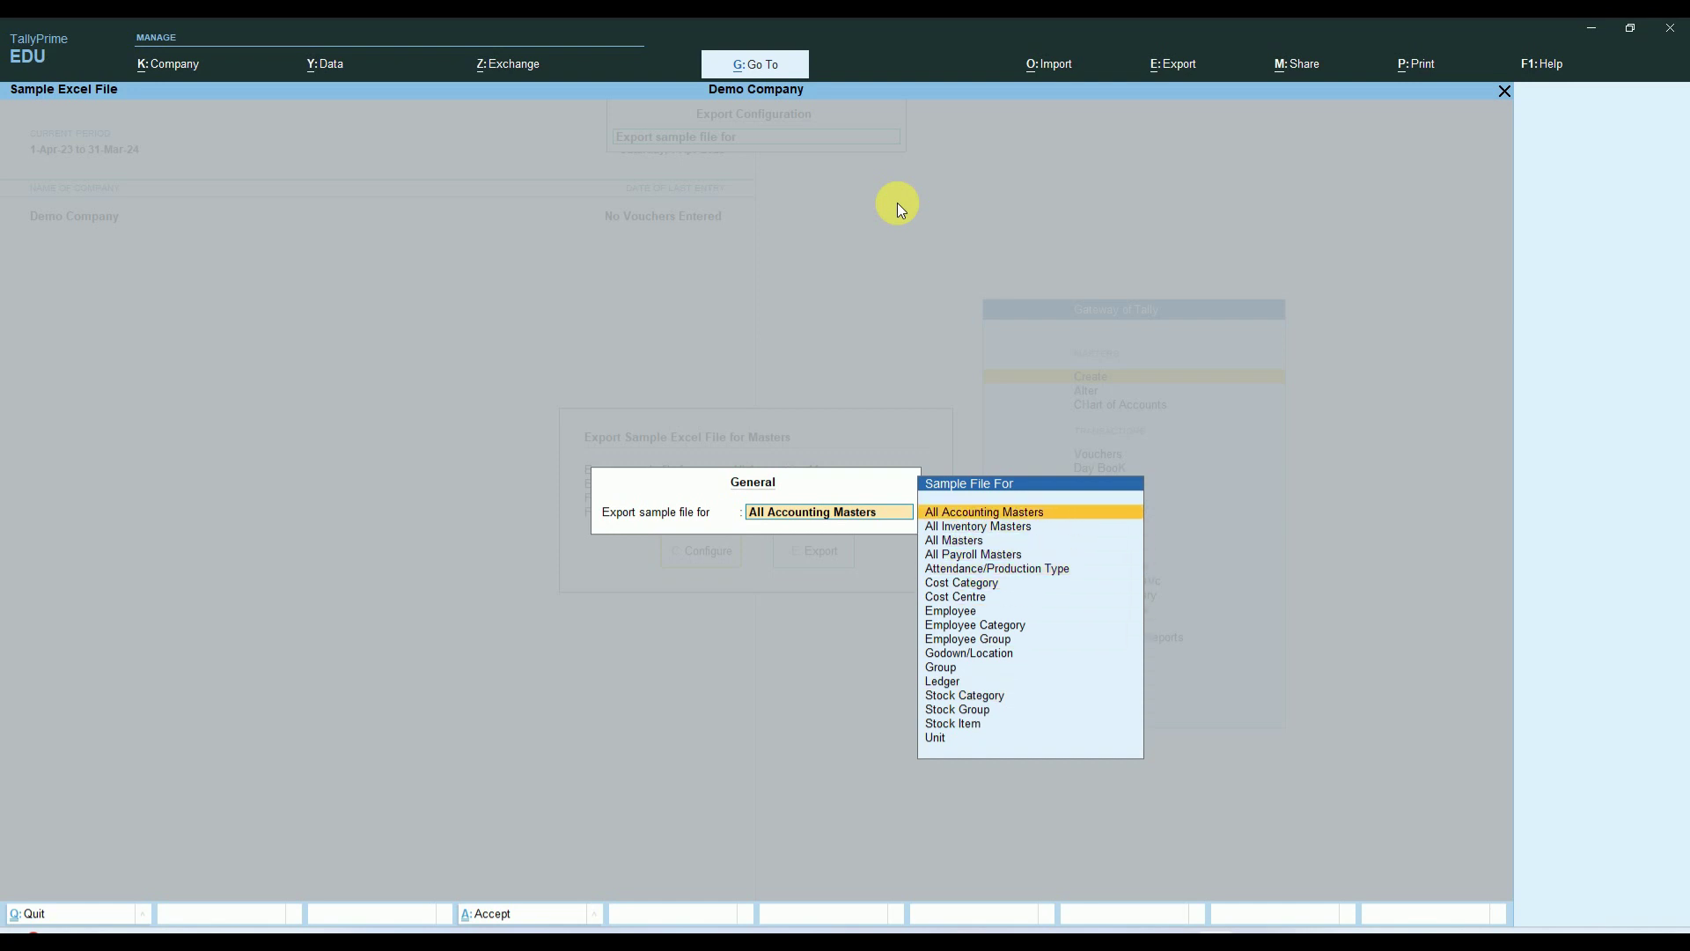
key(Return)
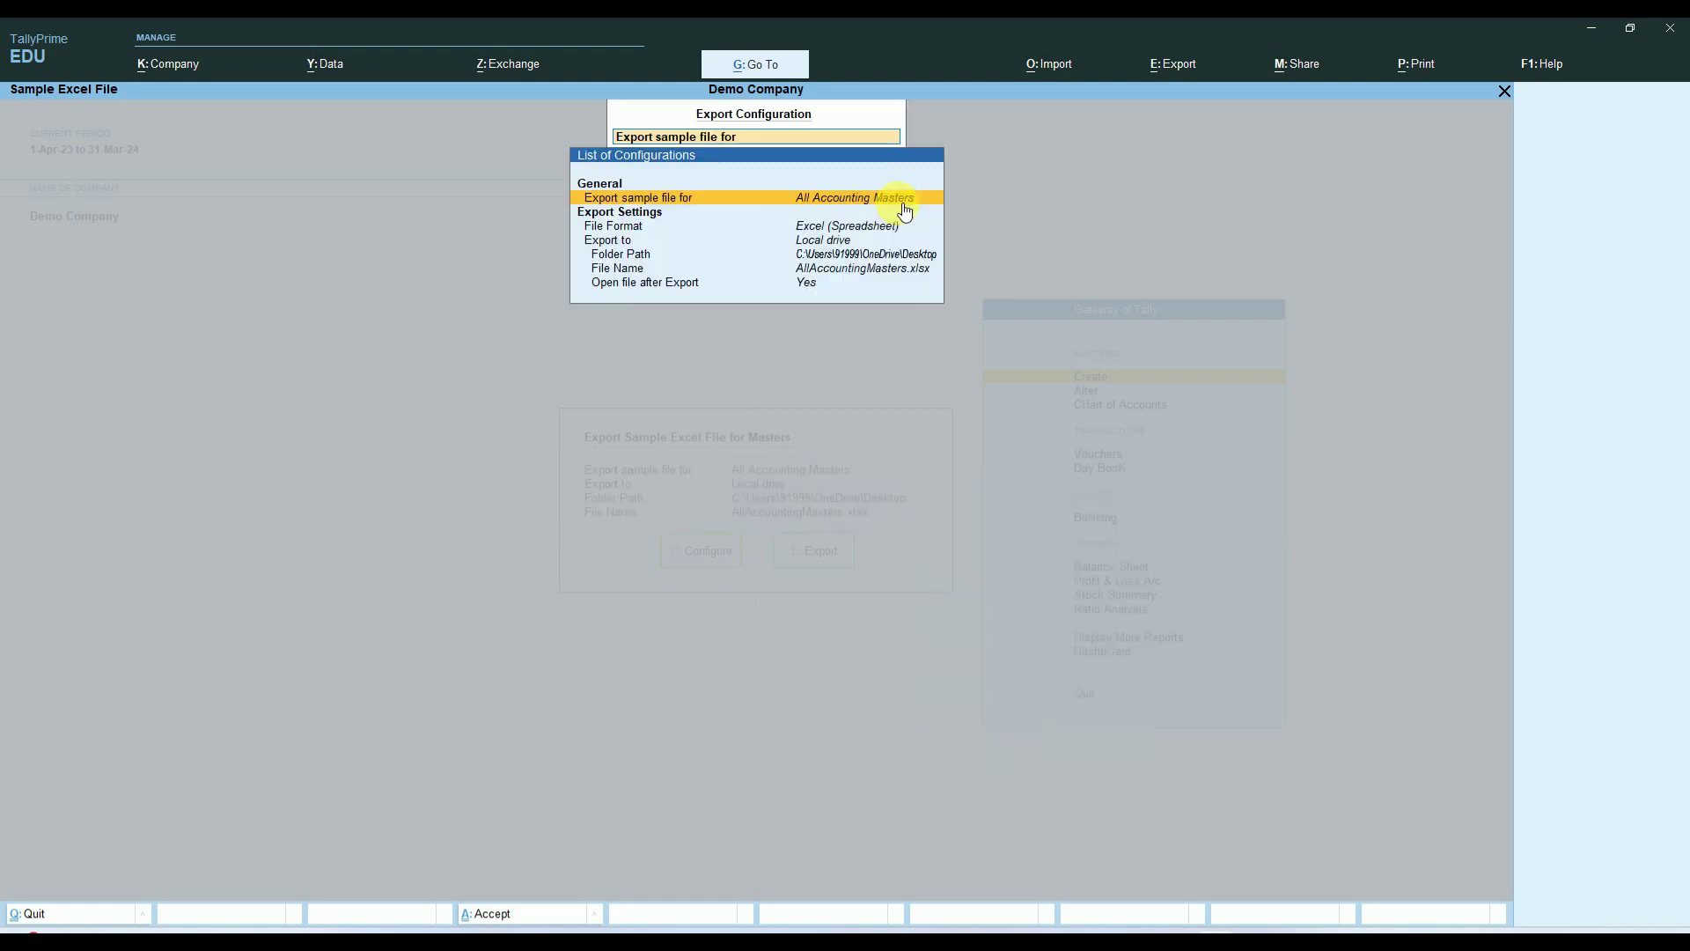
Set the export folder path to the OneDrive Desktop folder
key(Down)
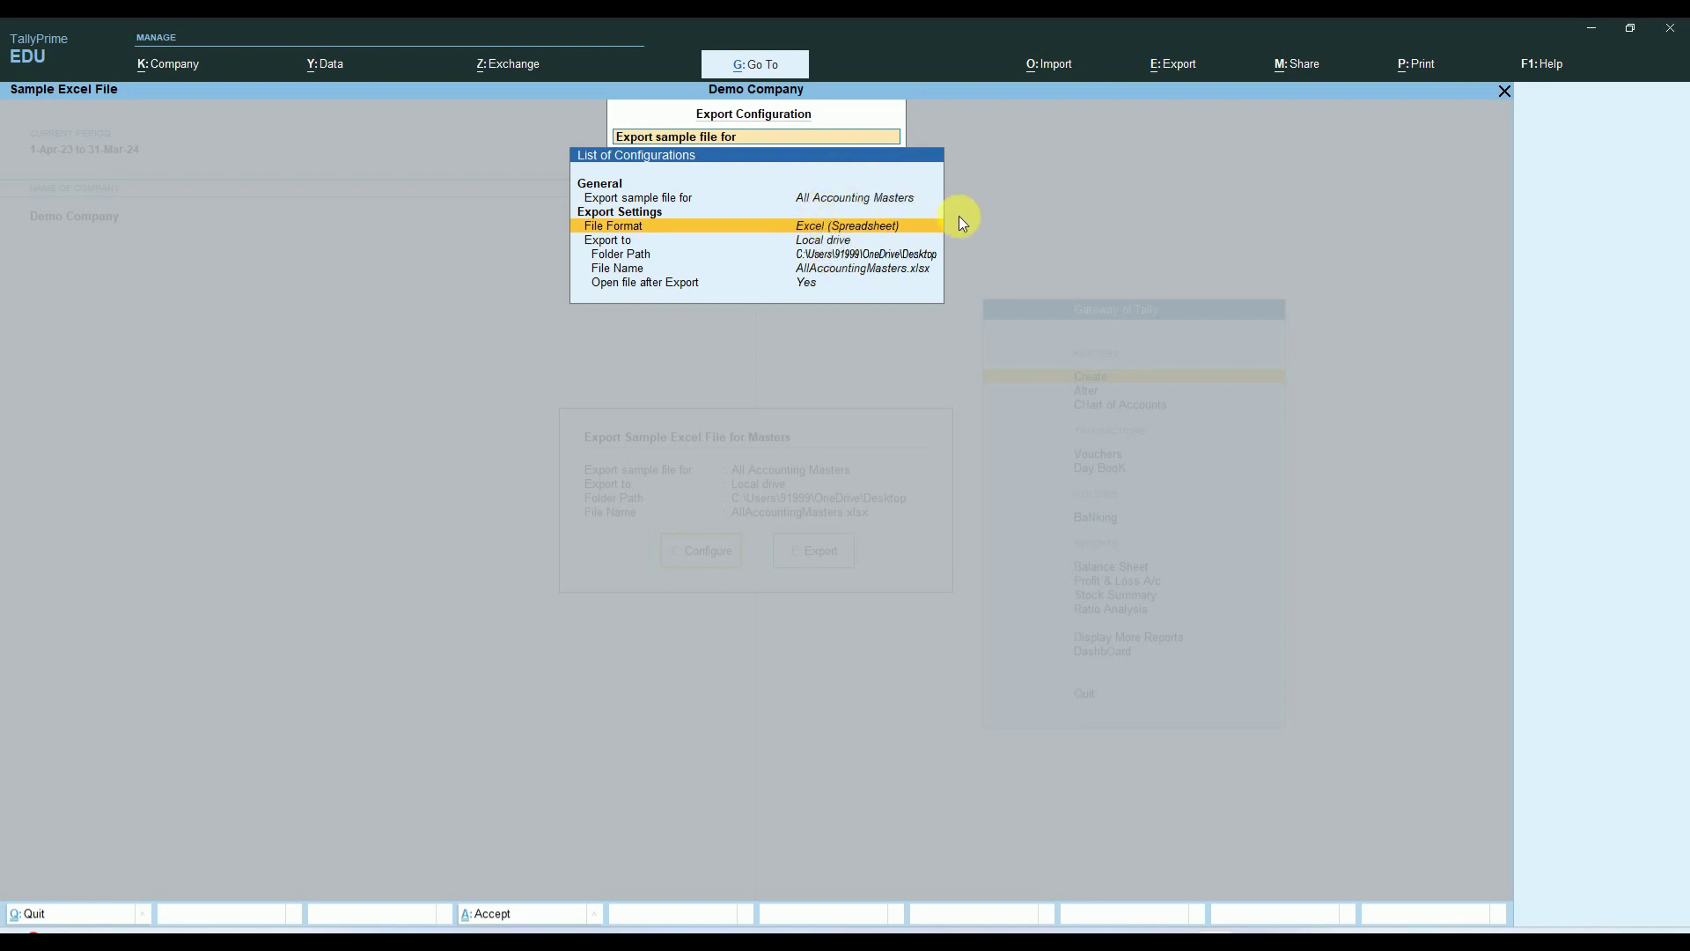
key(Down)
key(Down)
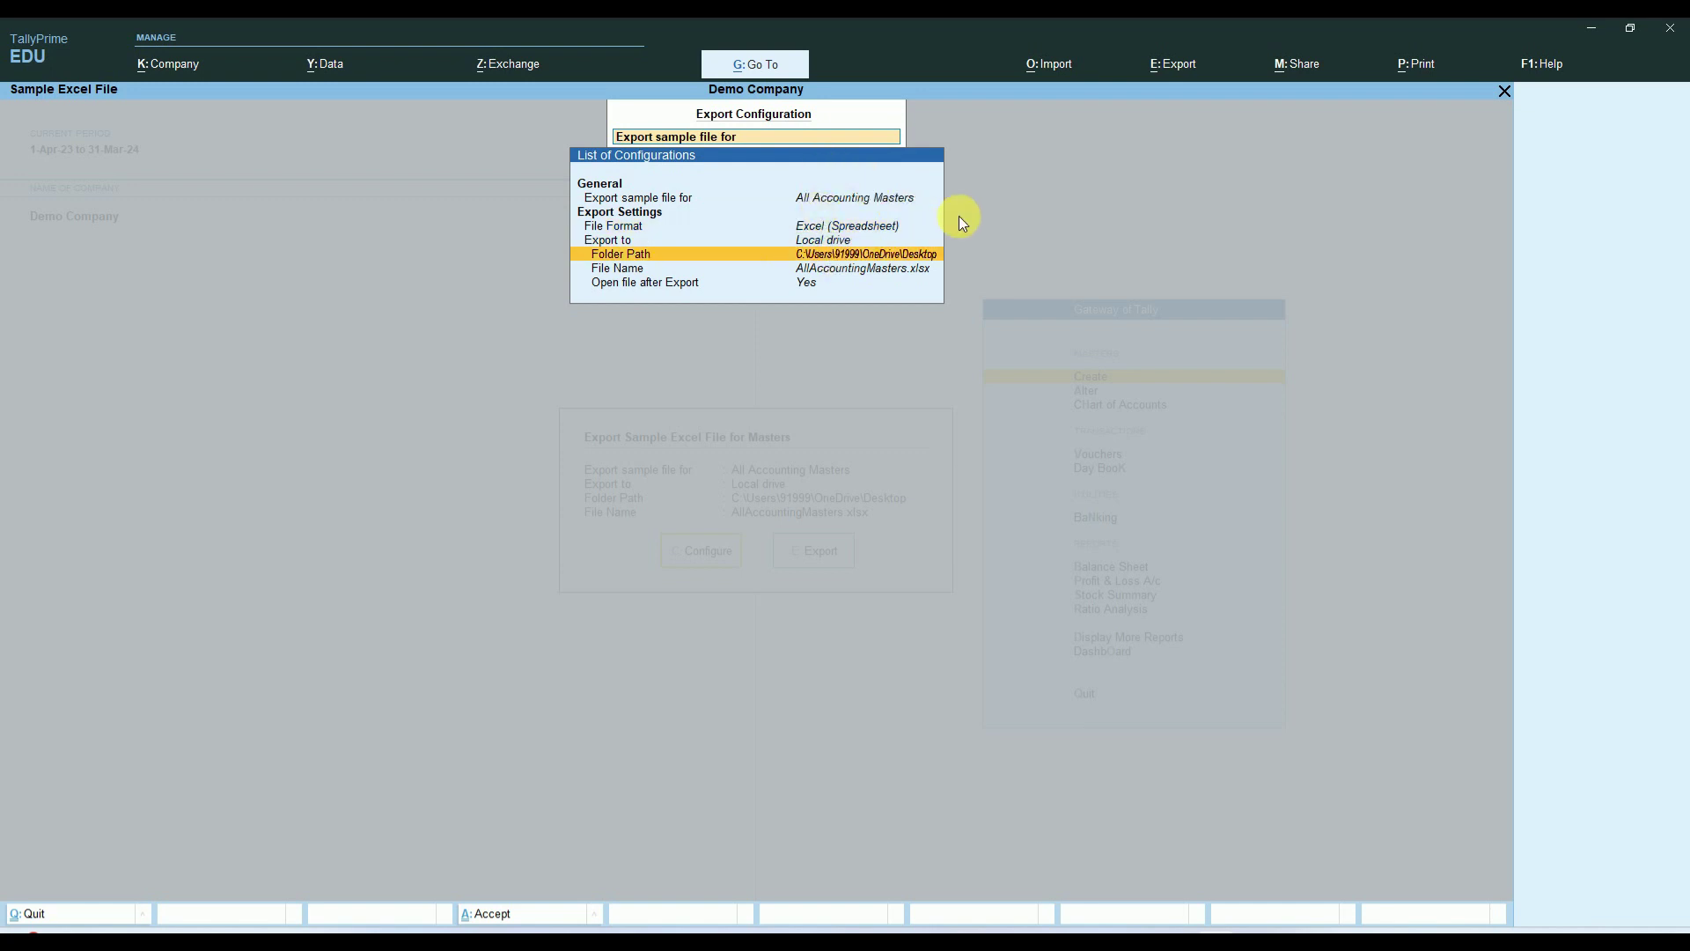
key(Return)
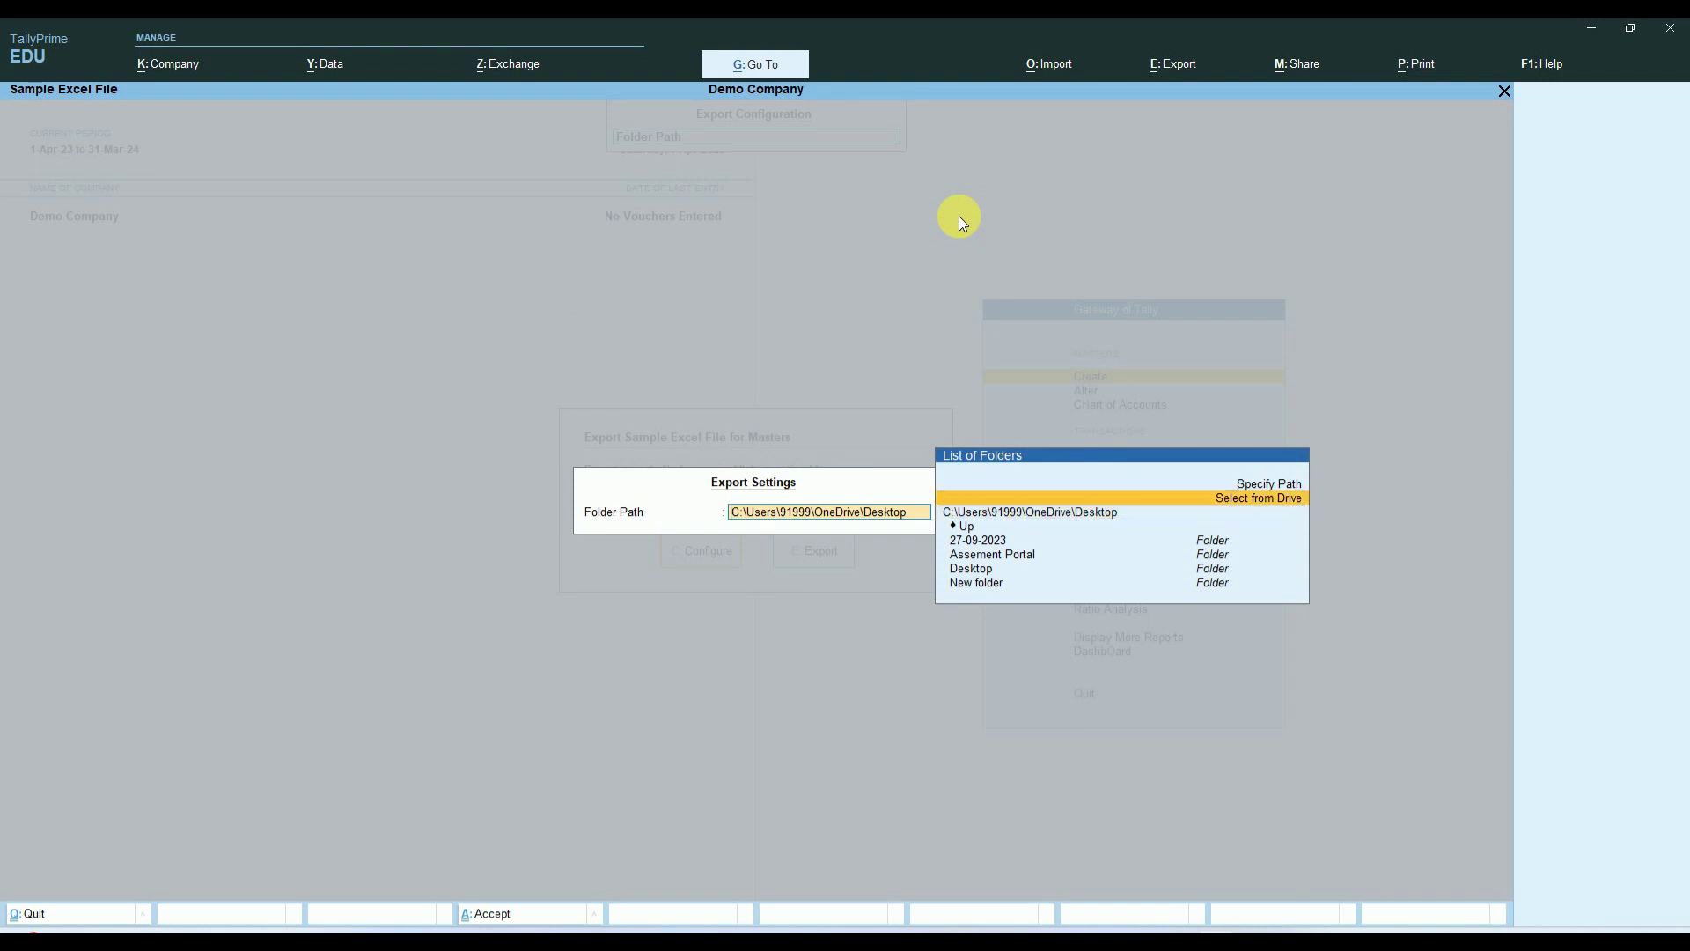
key(BackSpace)
key(Down)
key(Down)
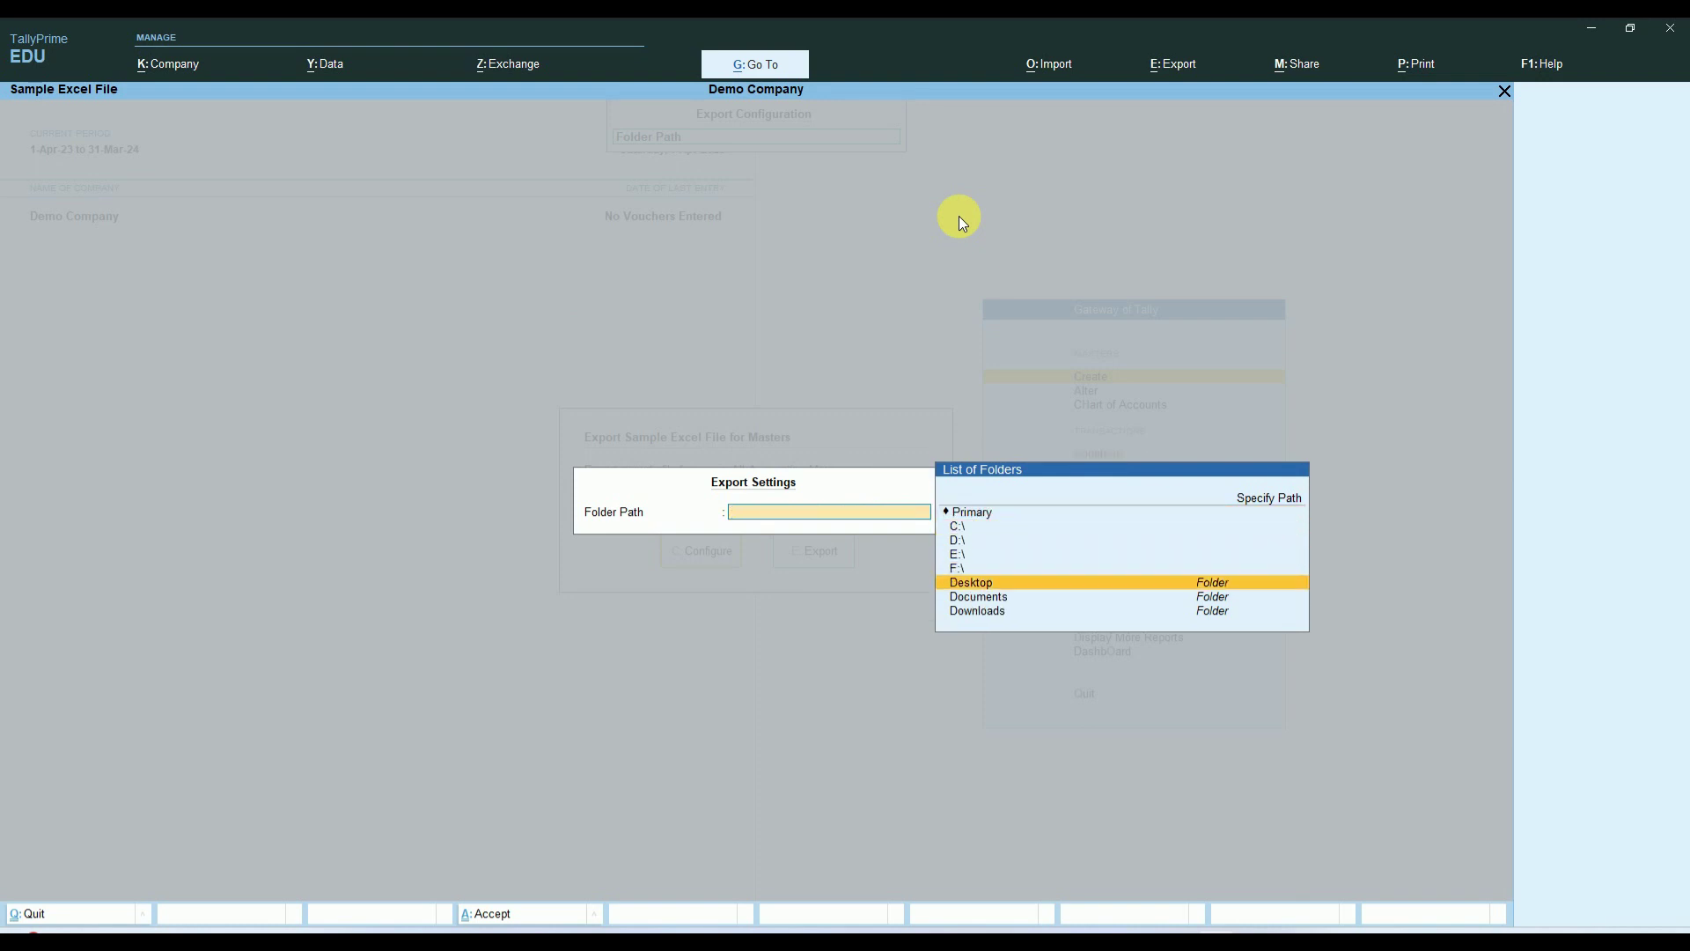
key(Return)
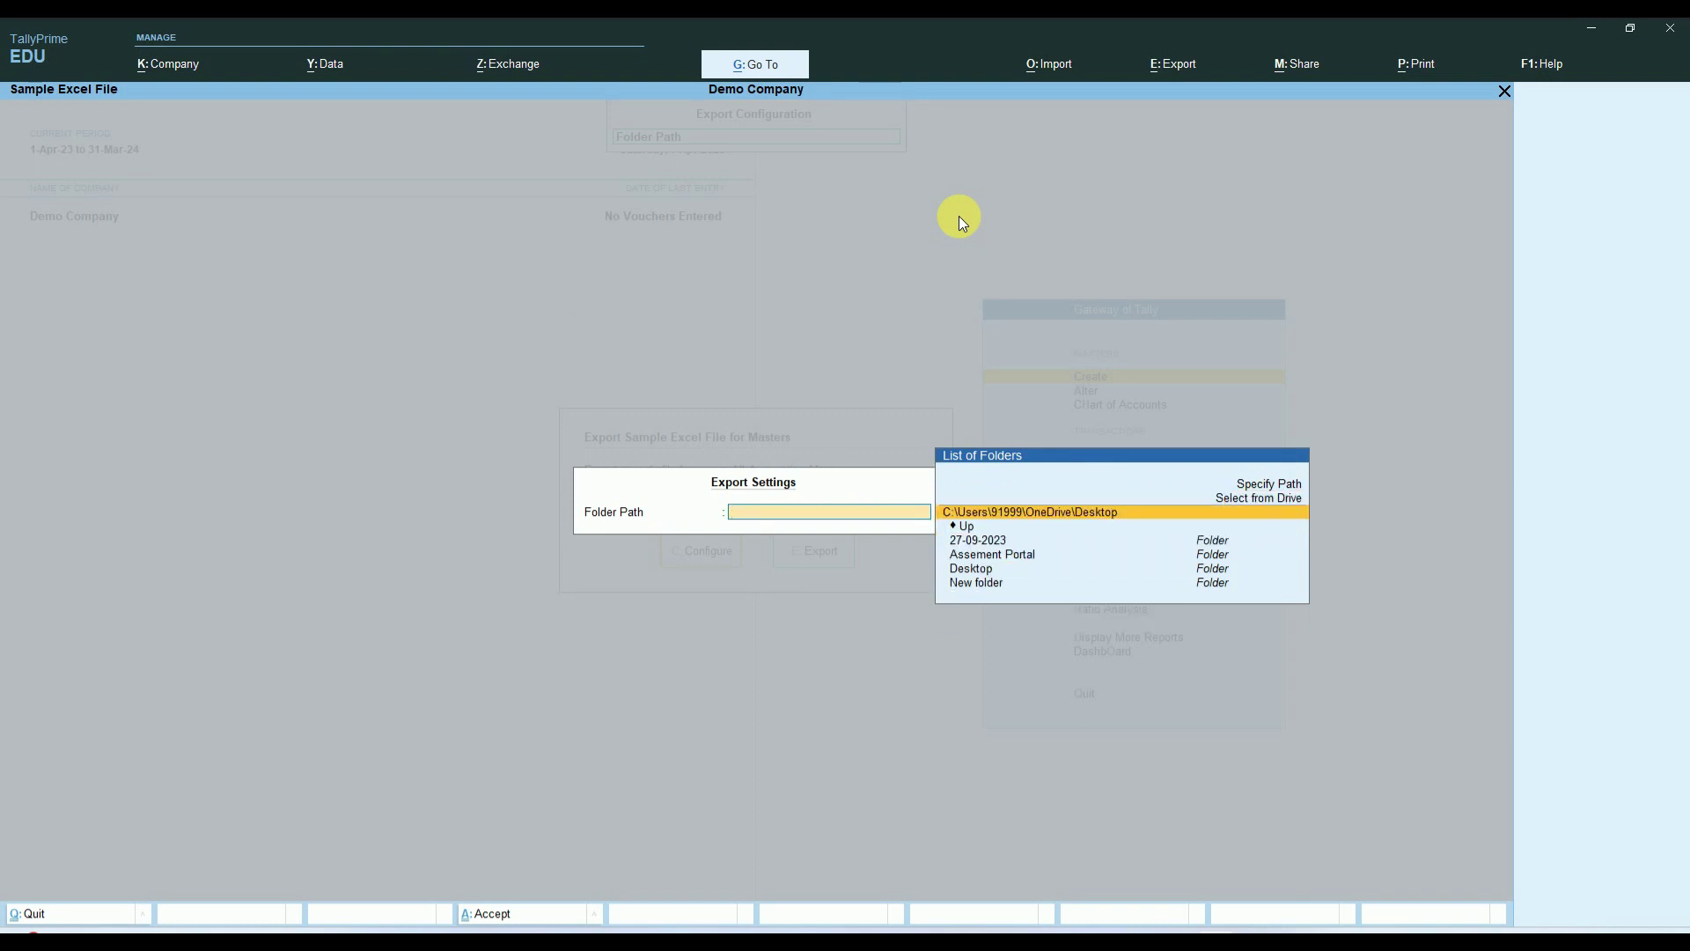
key(Return)
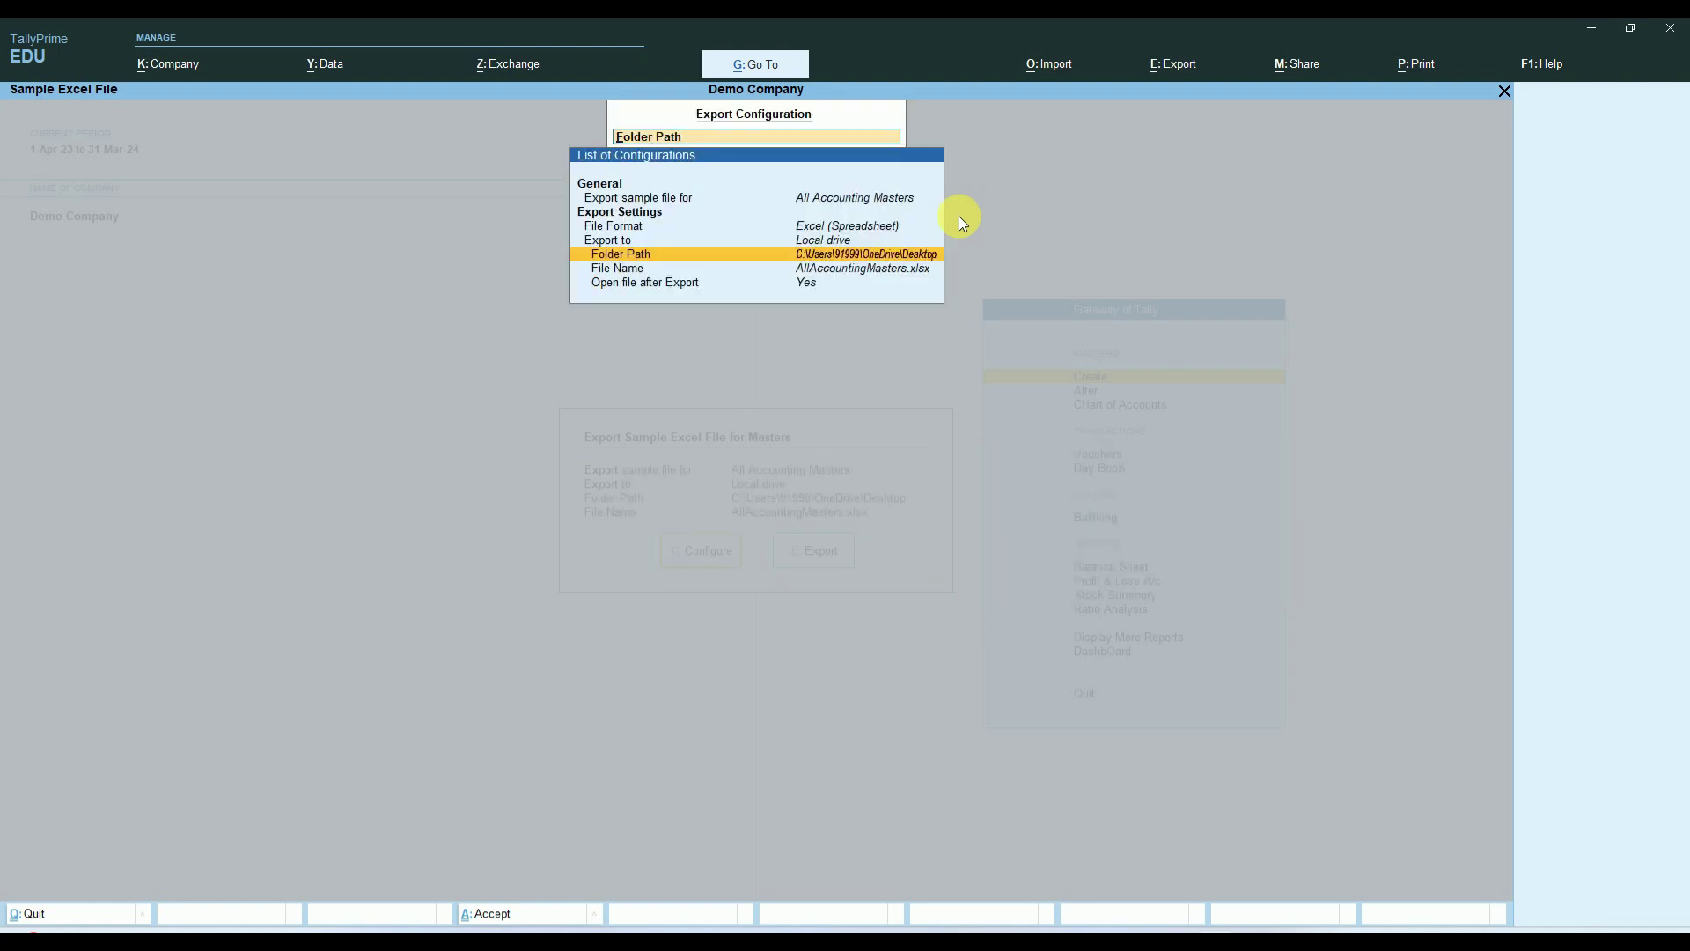
Keep the file name AllAccountingMasters.xlsx, accept the export configuration and export the sample file
key(Down)
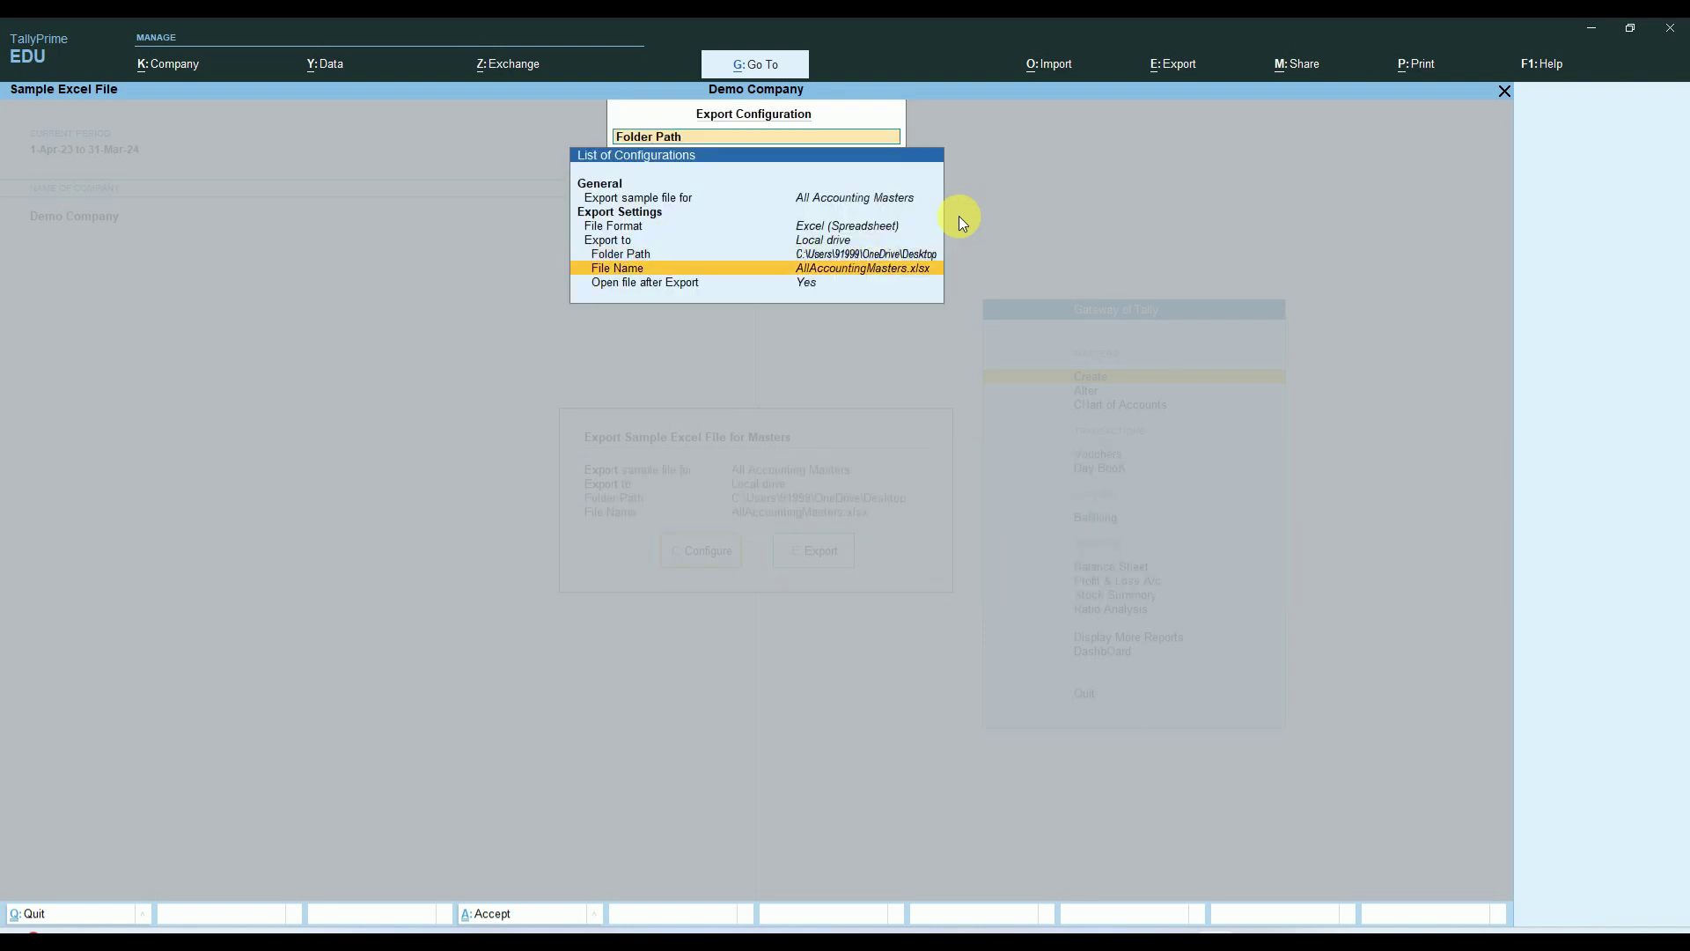
key(Return)
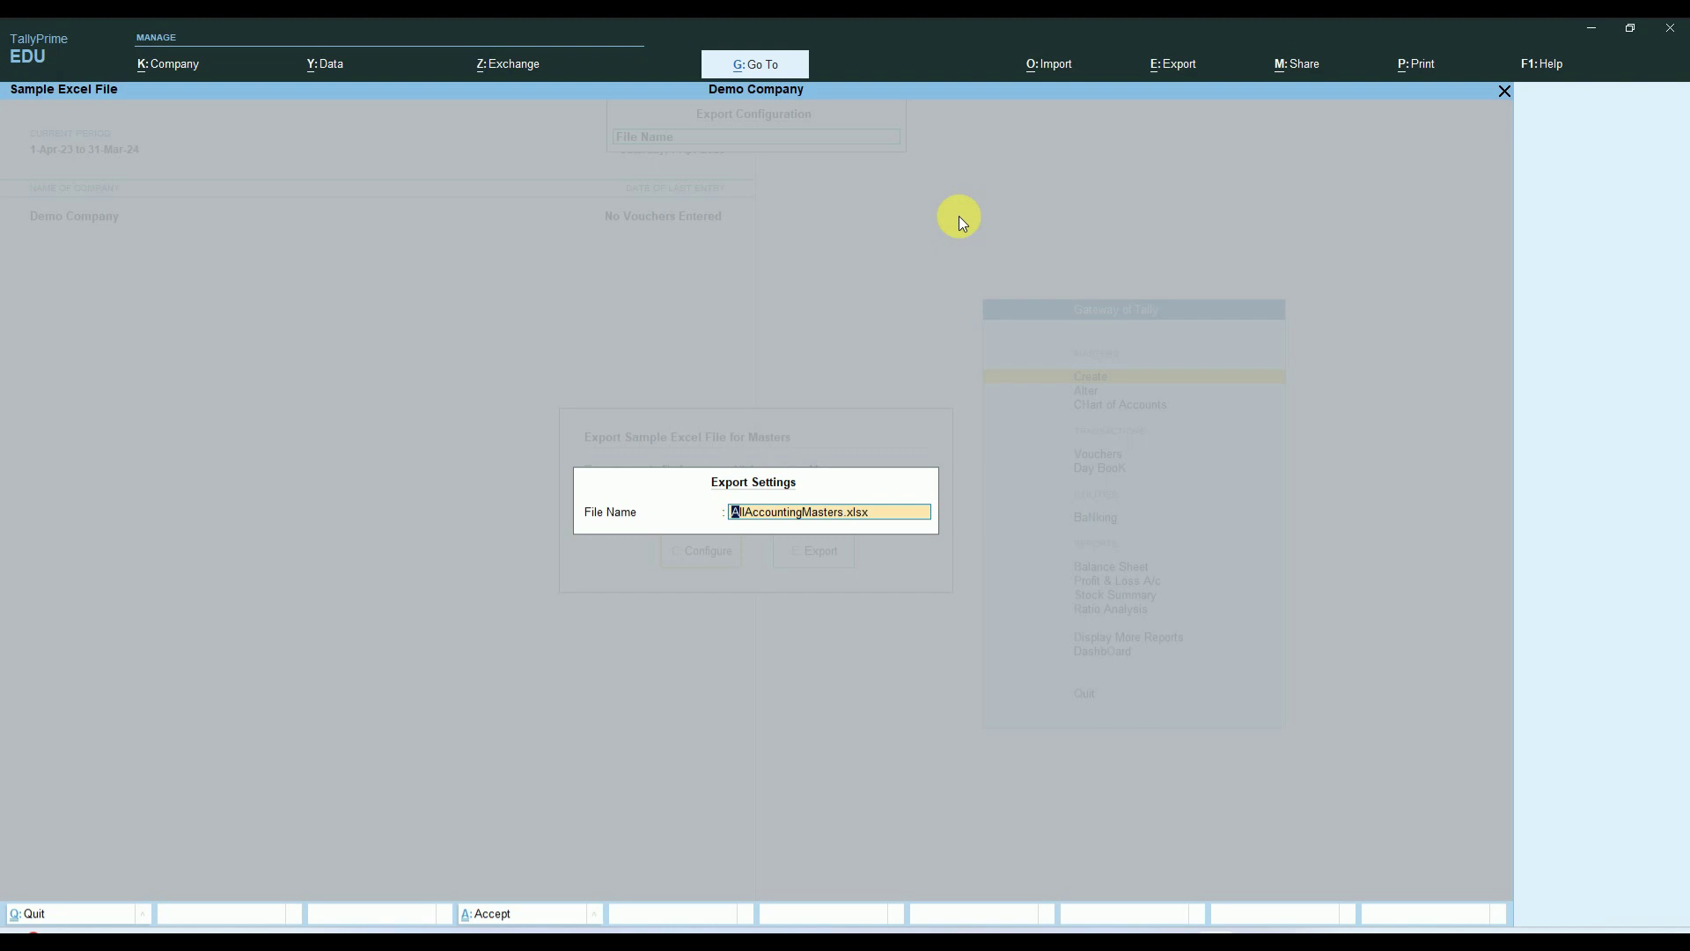
key(Return)
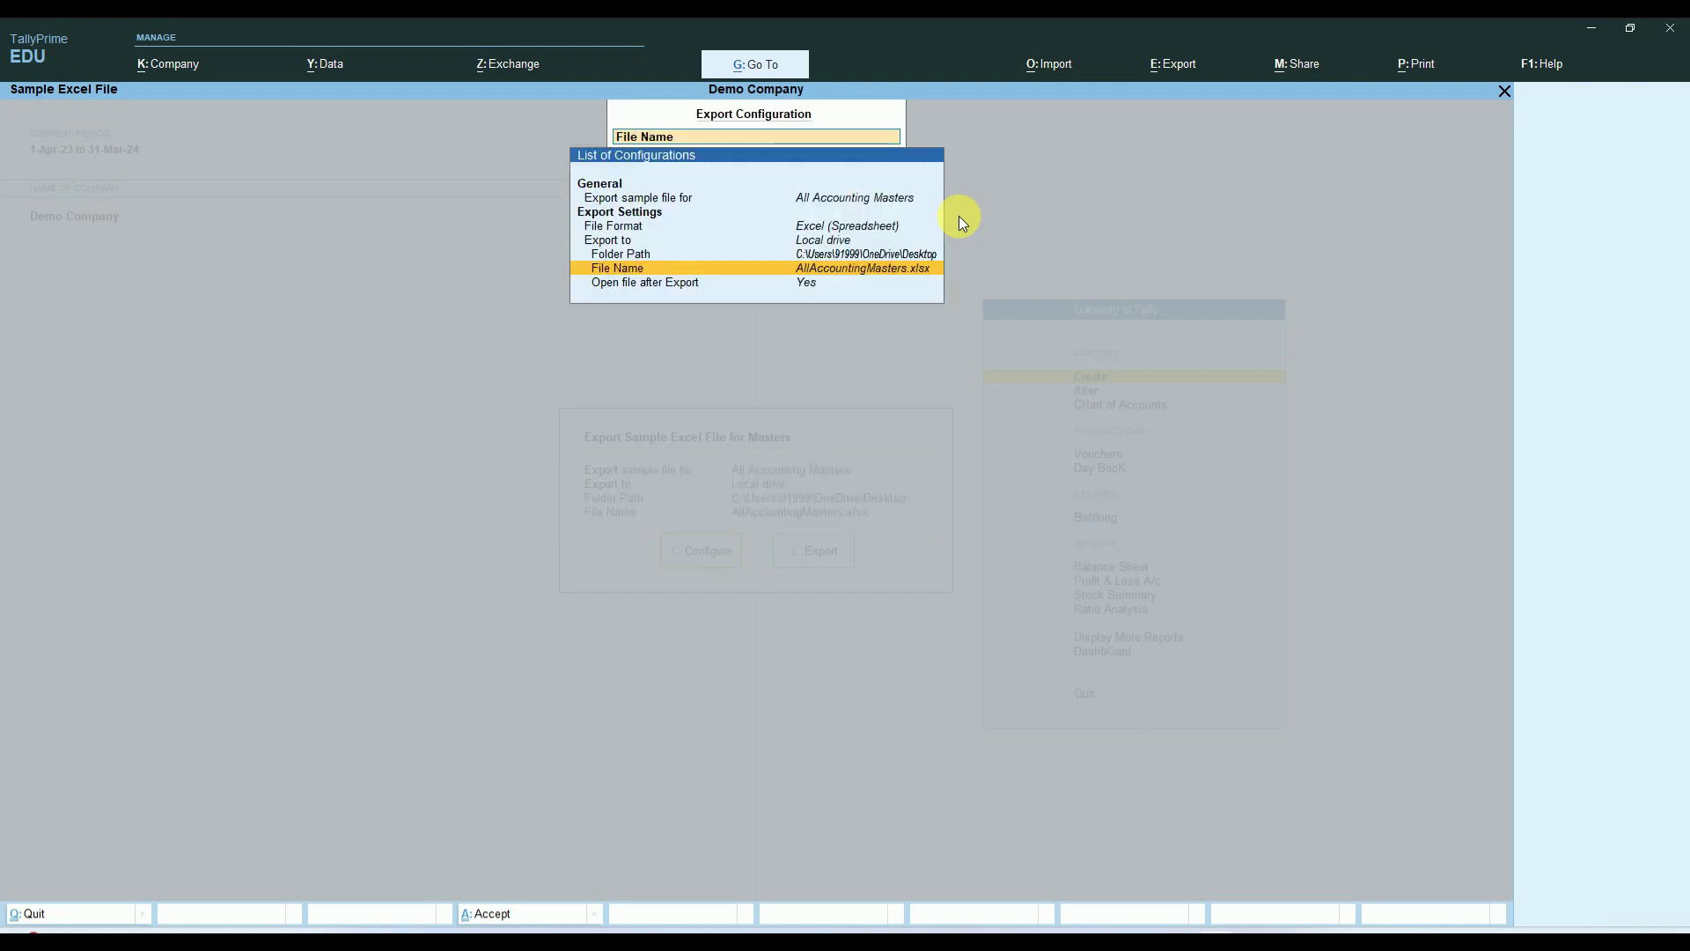
key(Down)
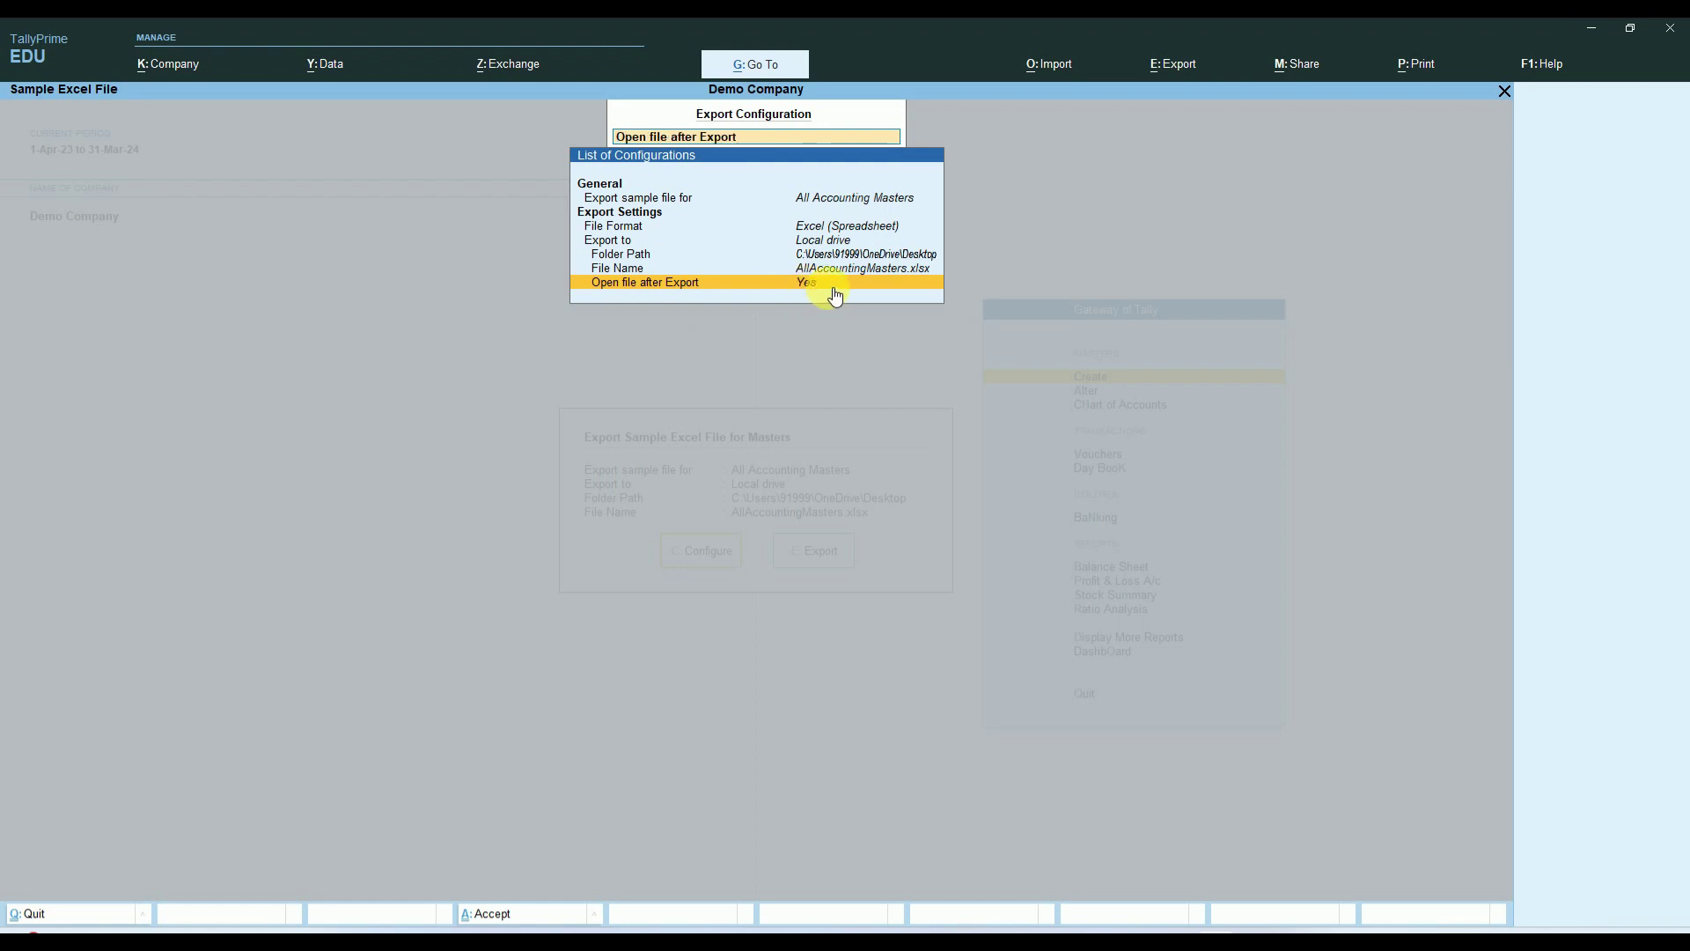
key(ctrl+a)
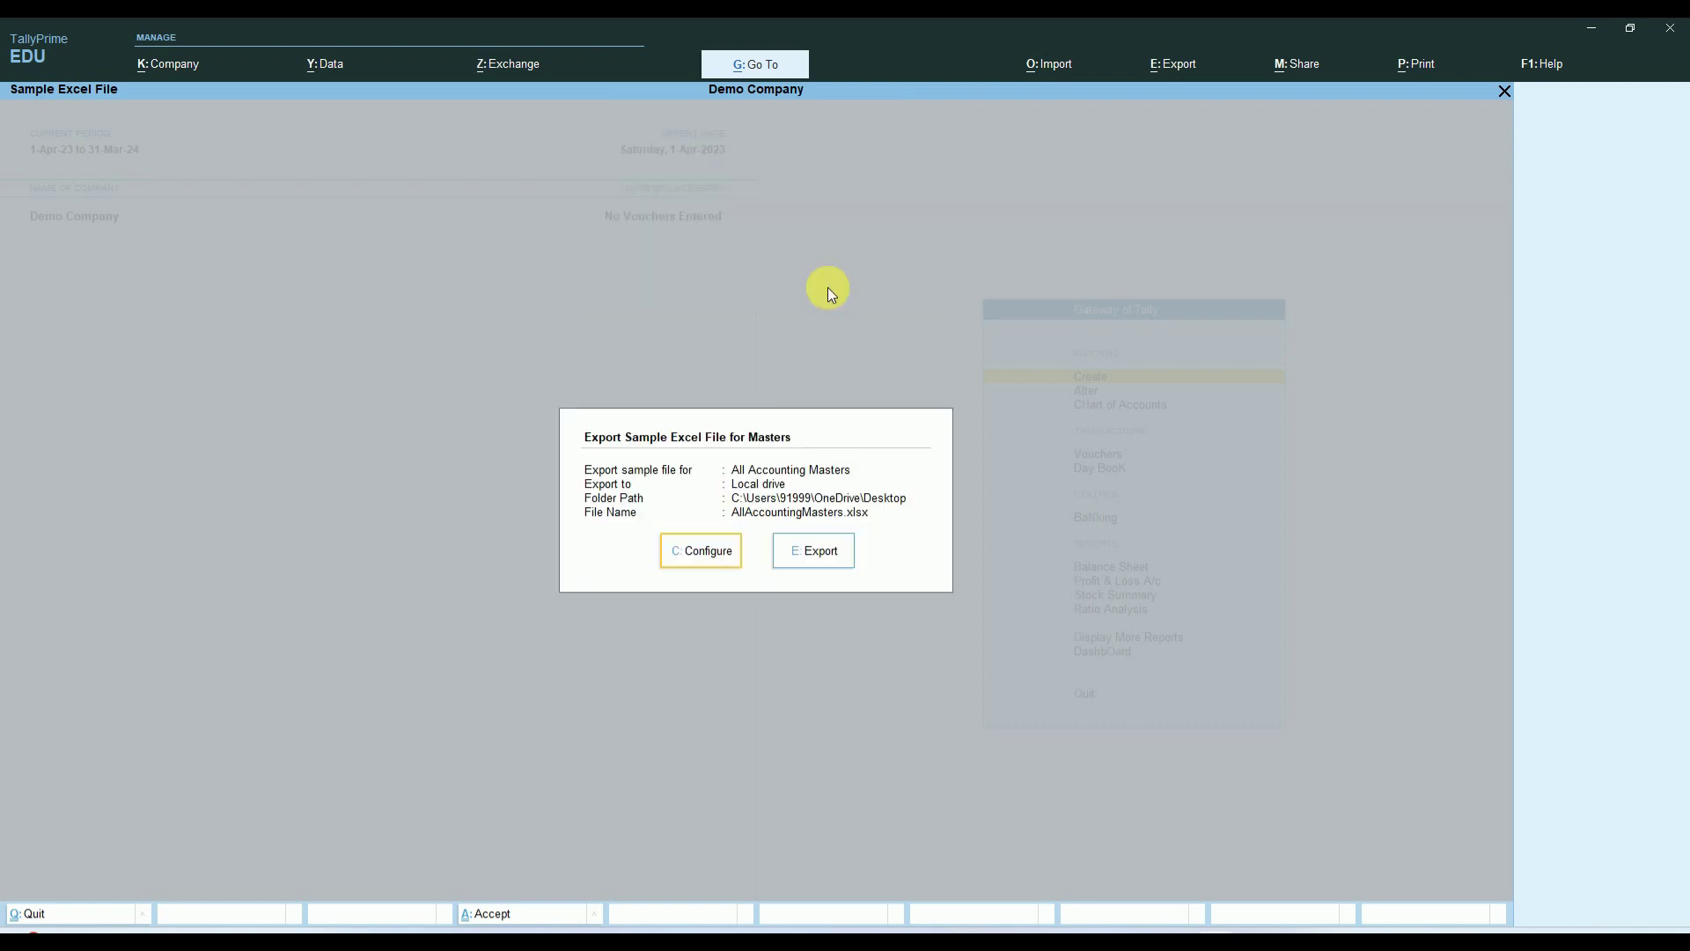
click(816, 553)
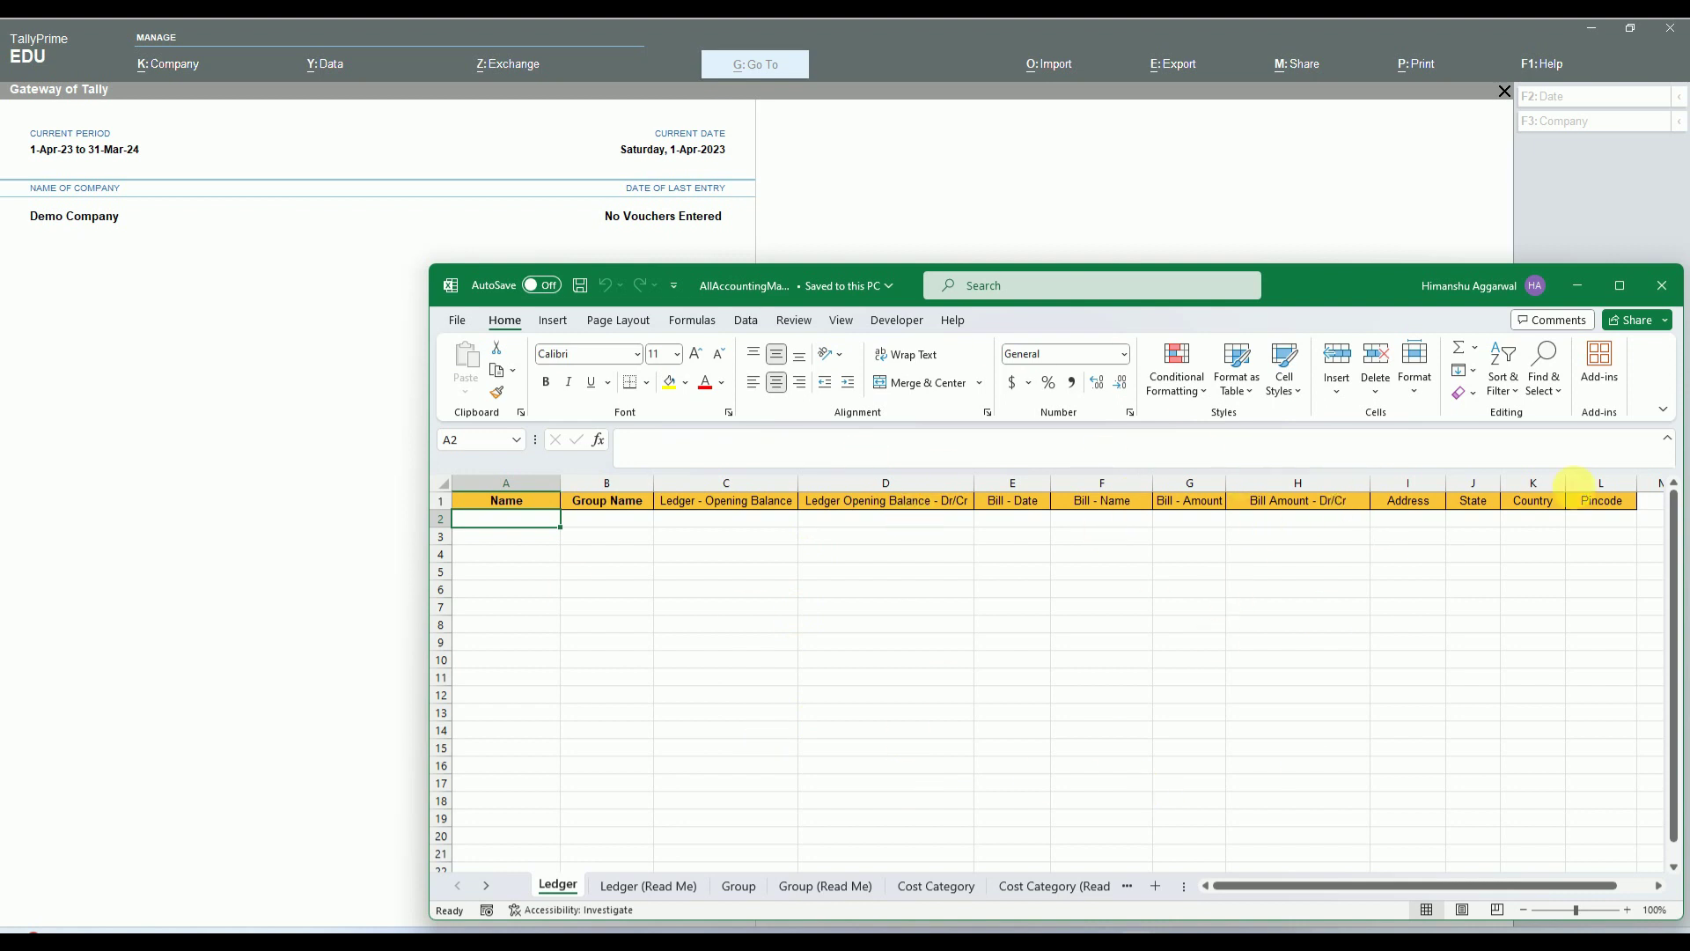
Close the exported workbook, minimize TallyPrime and reopen the AllAccountingMasters file in Excel from the desktop
click(1670, 292)
click(1591, 30)
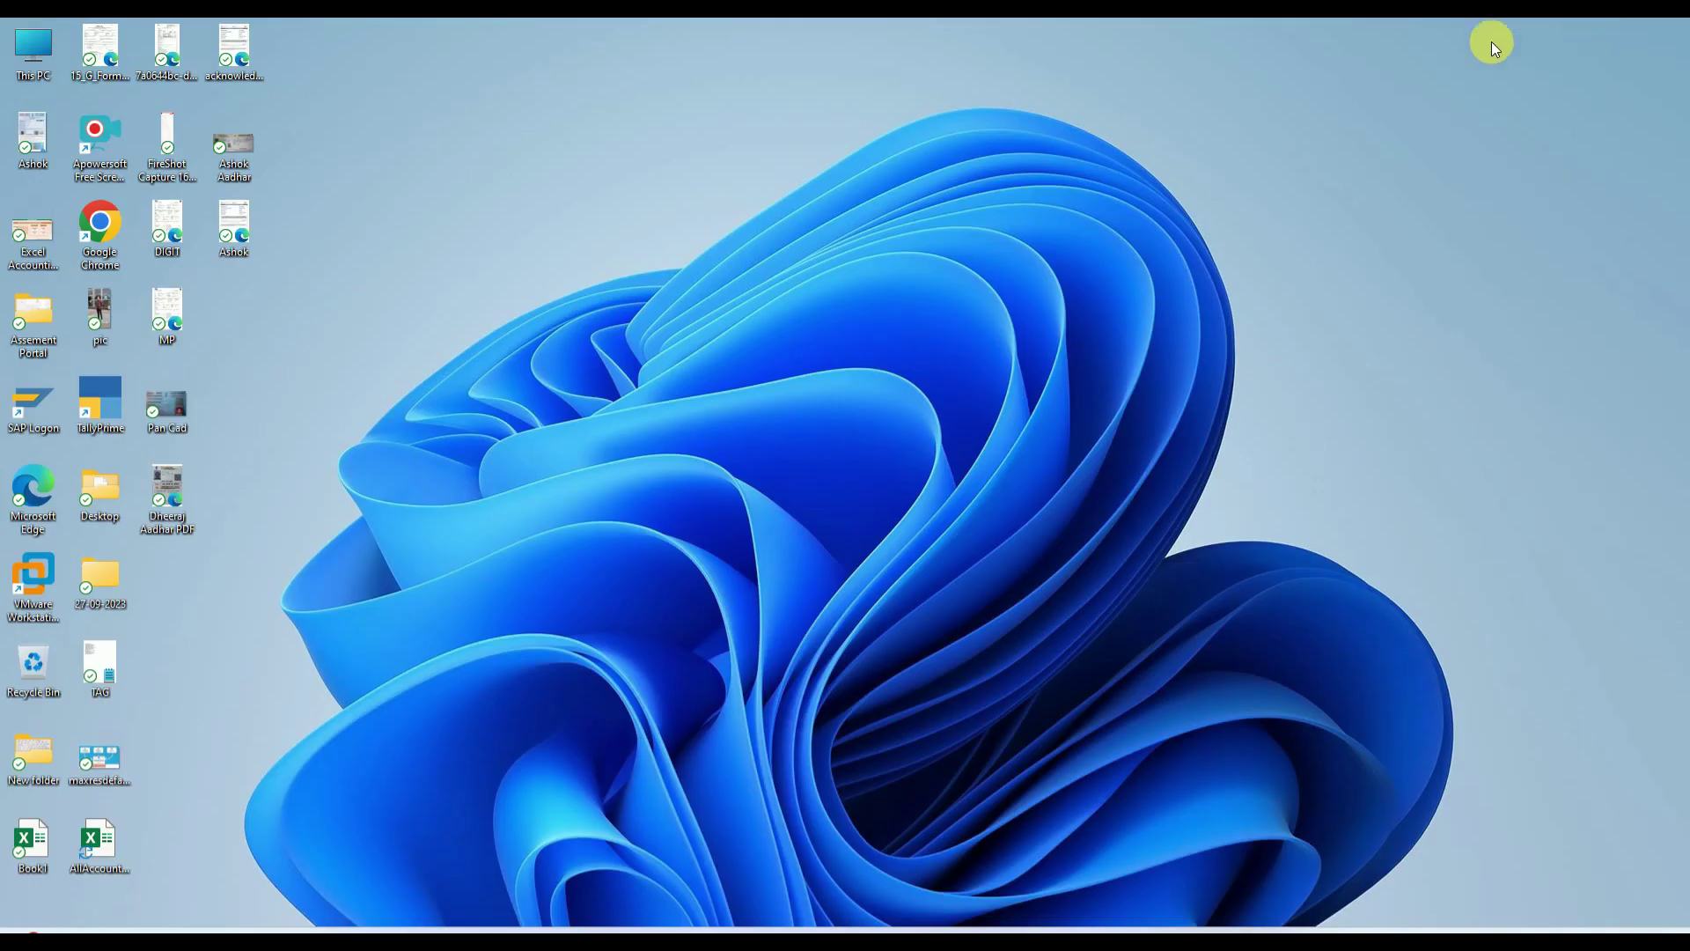
double_click(109, 845)
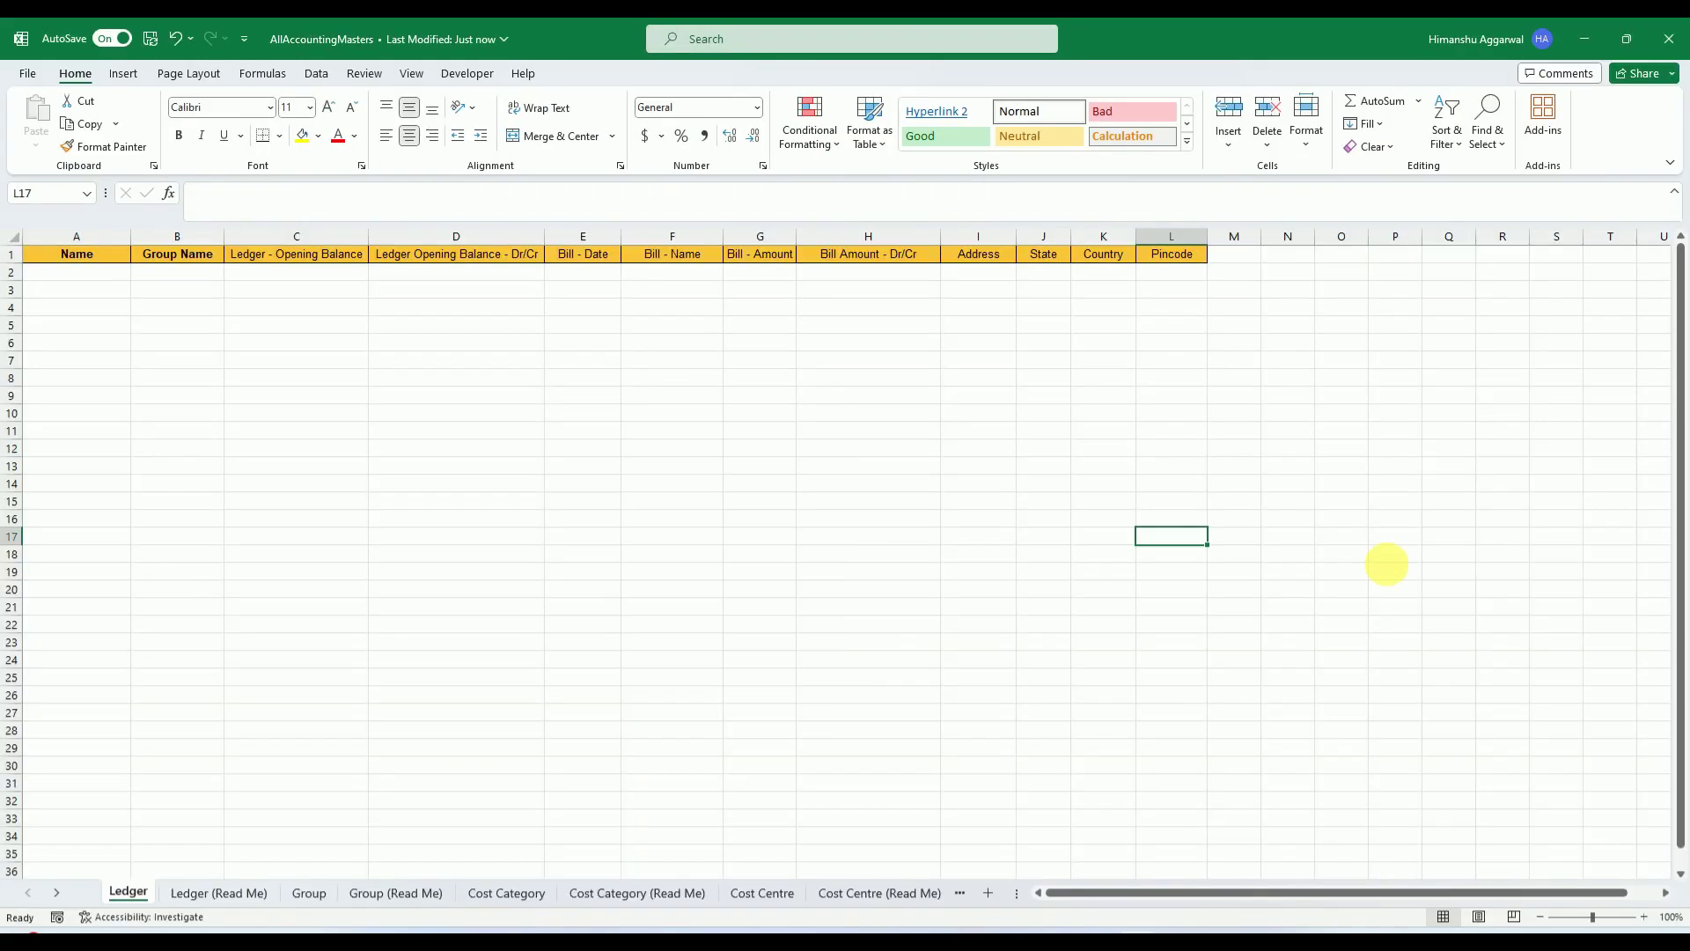
Examine the Ledger, Group, Cost Category and Cost Centre sheets and the Read Me sheets for the last three
click(1643, 917)
click(1644, 916)
click(890, 556)
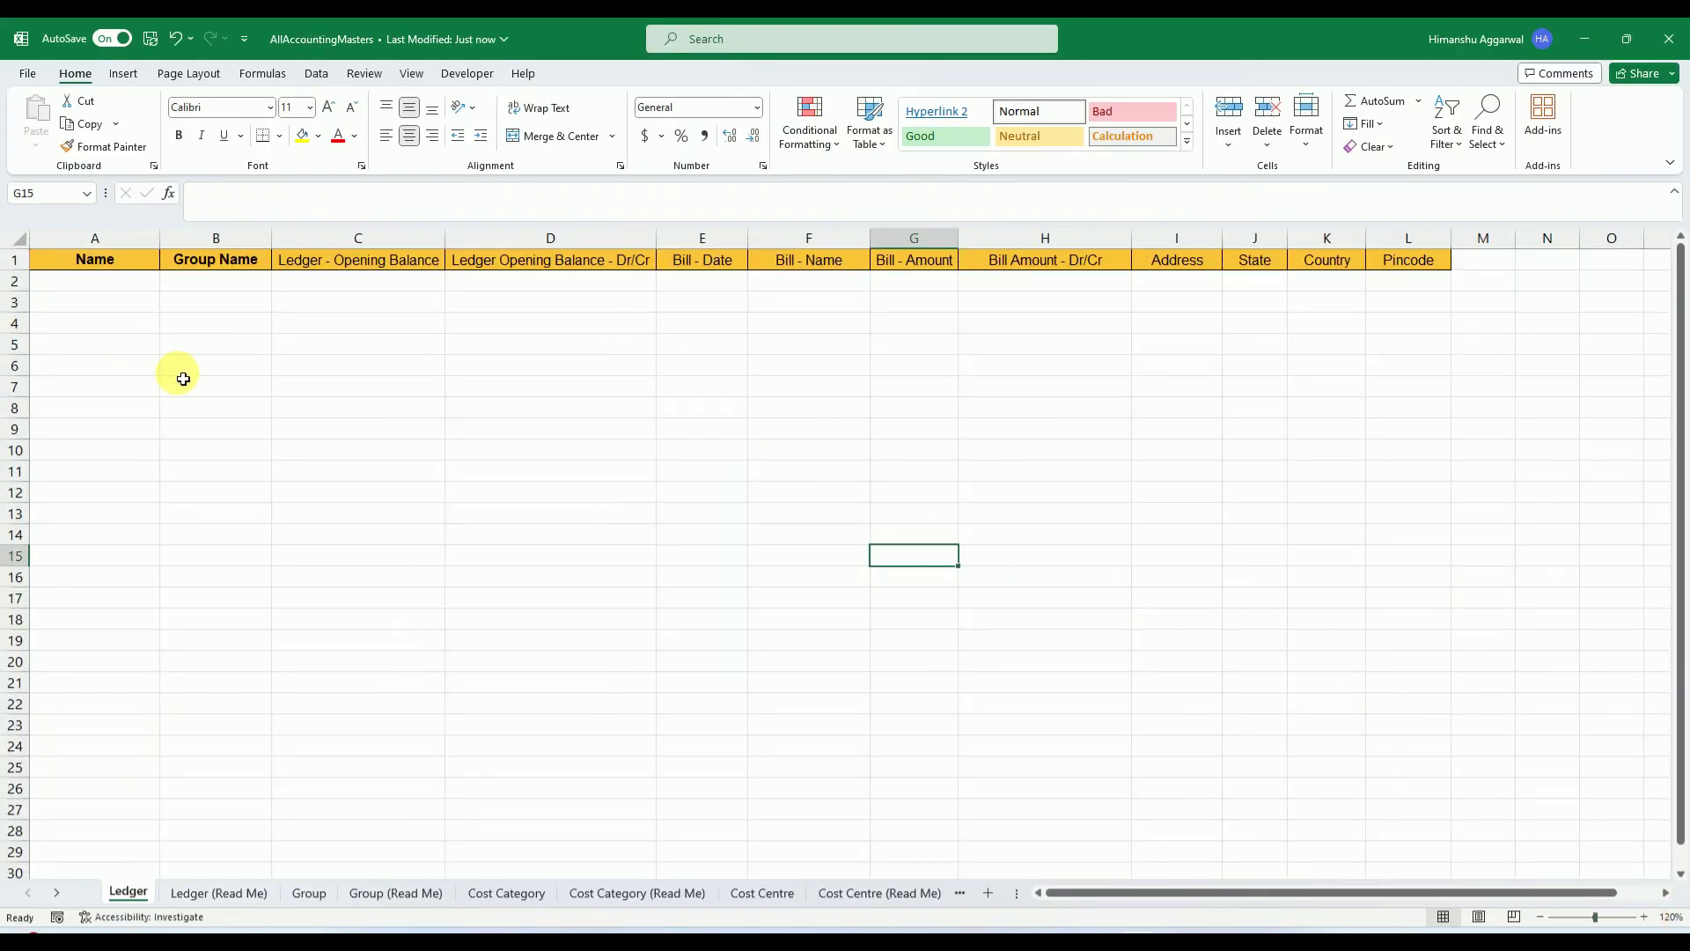
click(1643, 917)
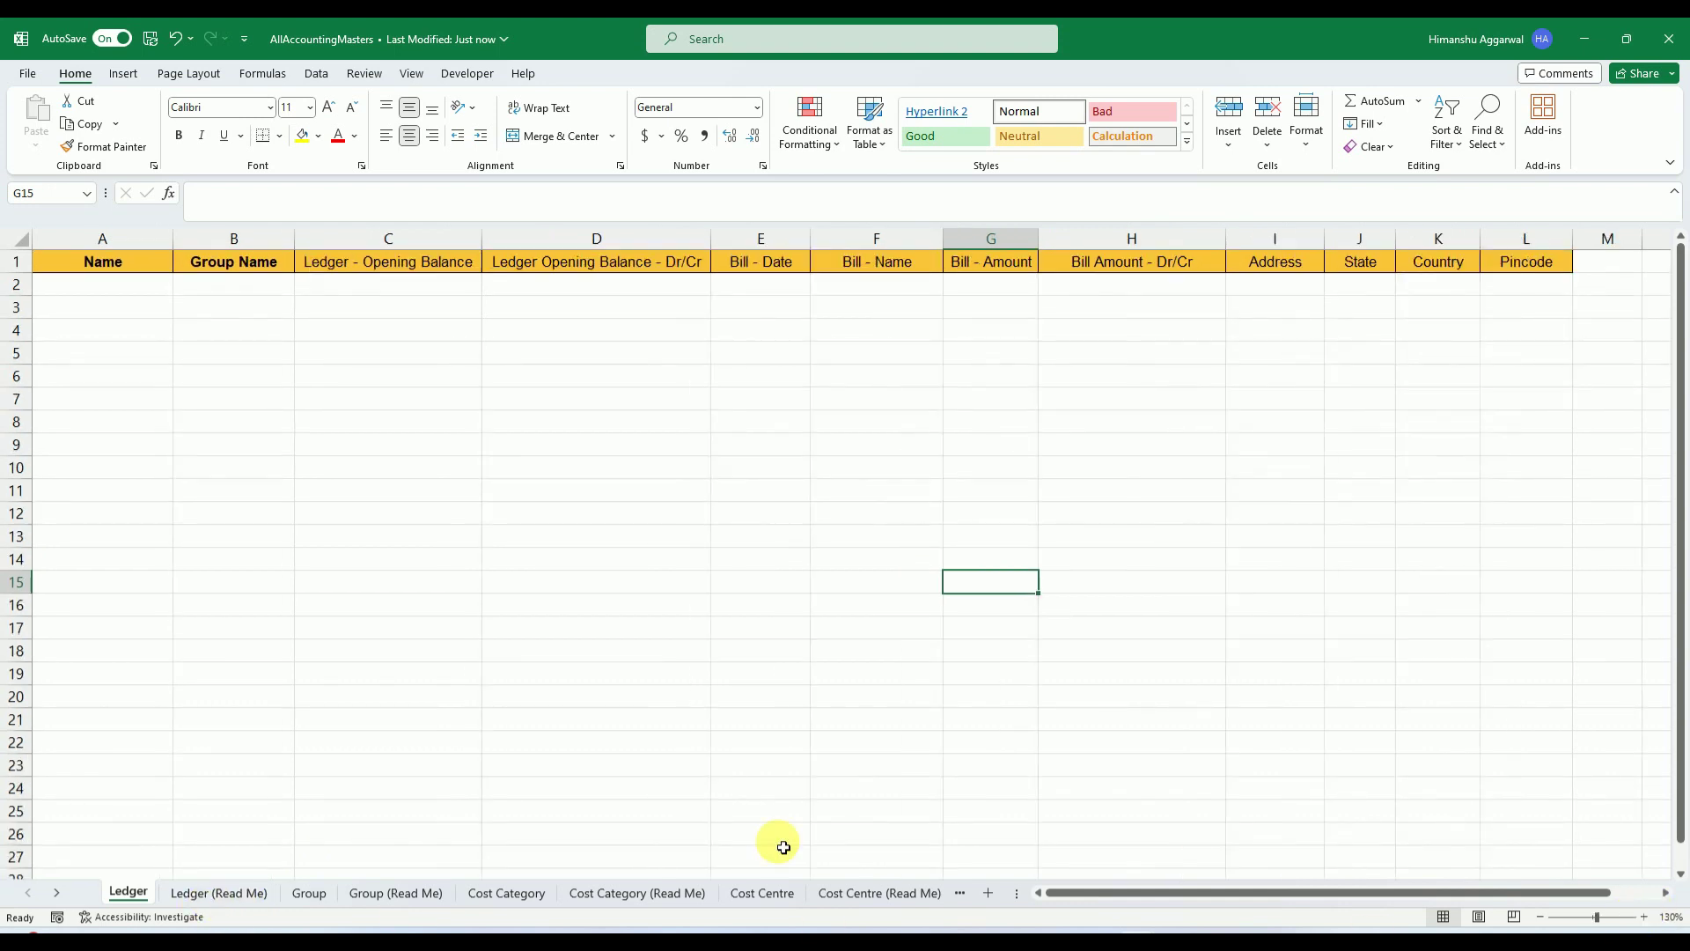
click(309, 893)
click(396, 905)
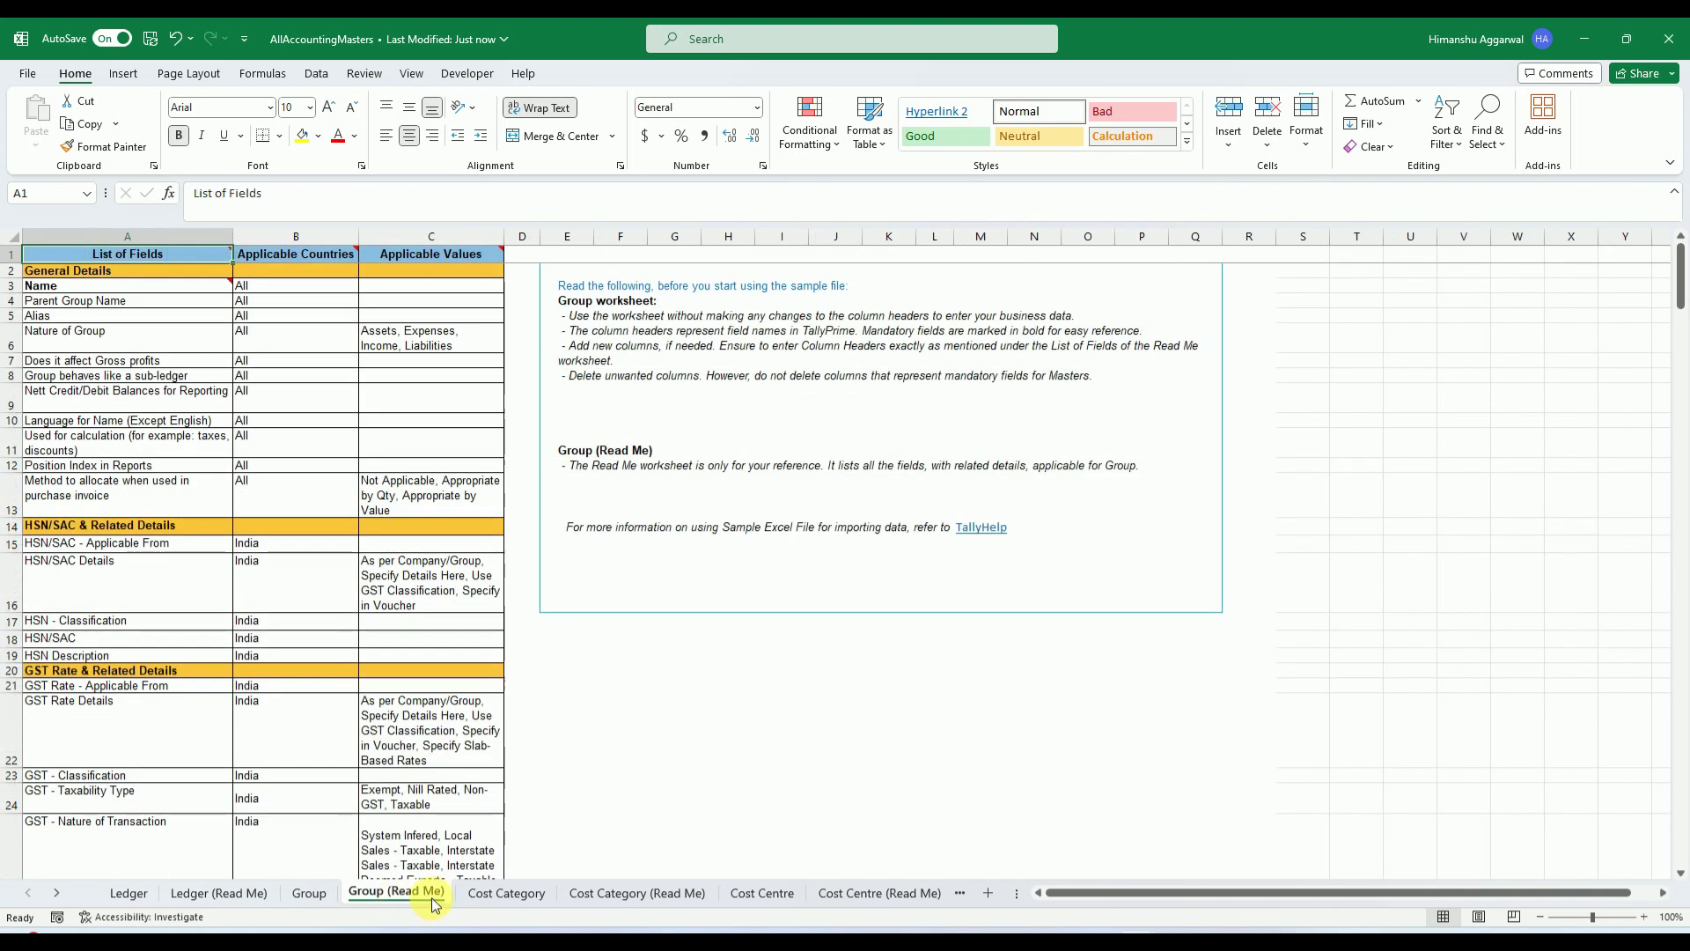
click(507, 894)
click(679, 885)
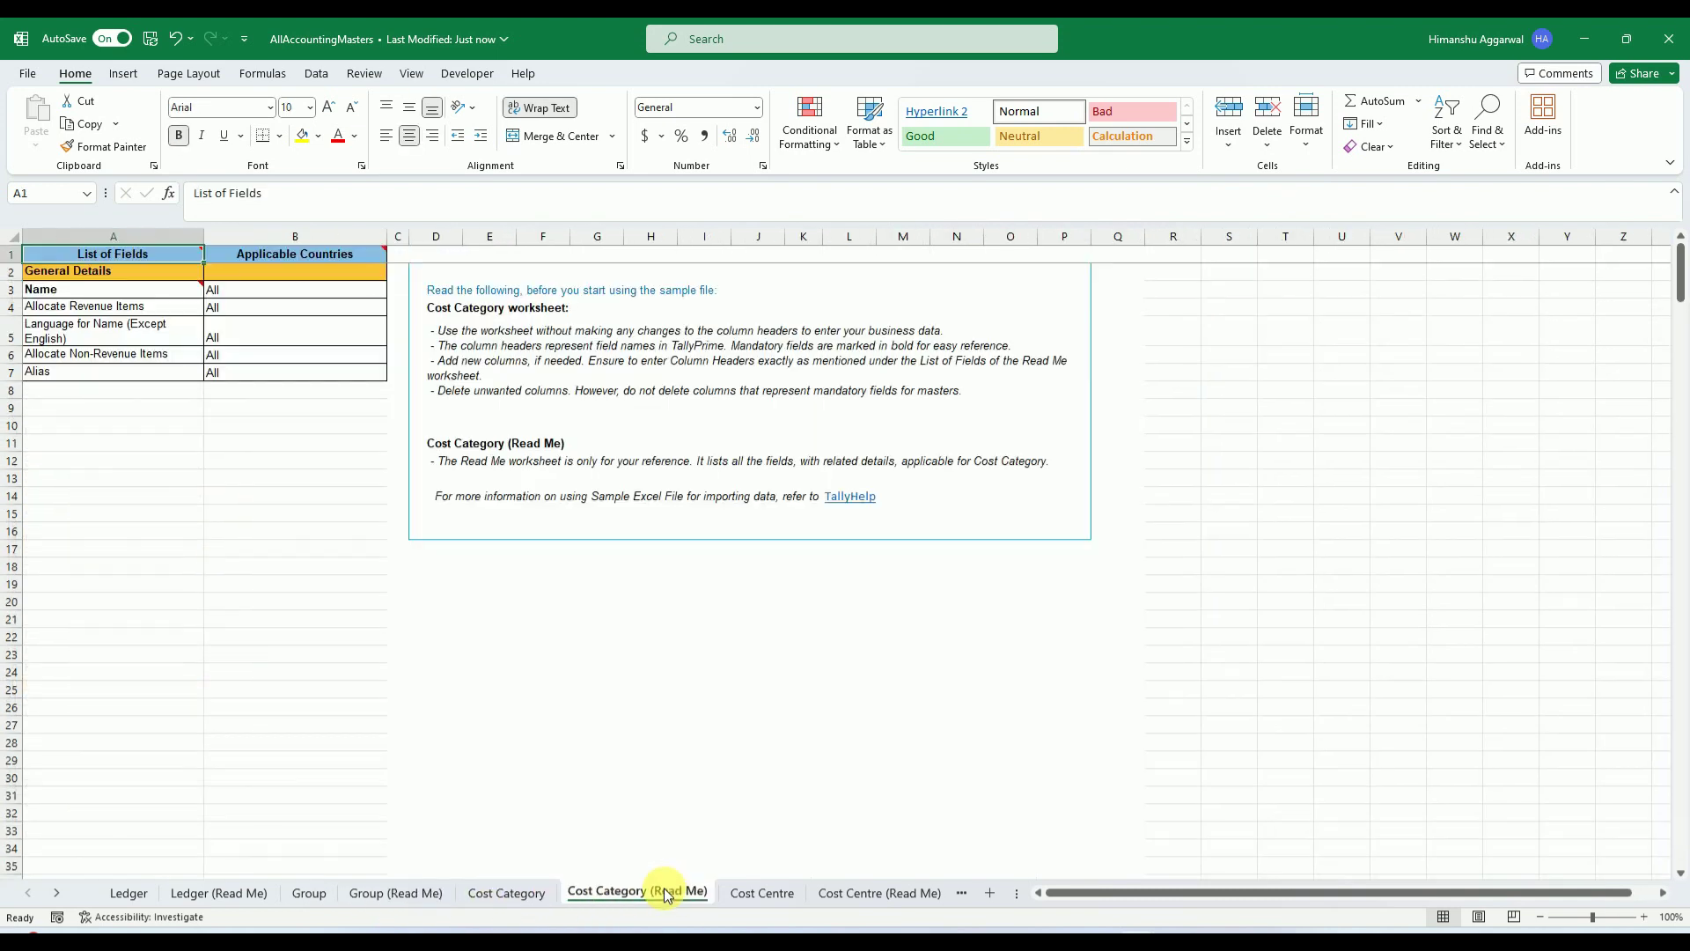
click(773, 891)
click(879, 895)
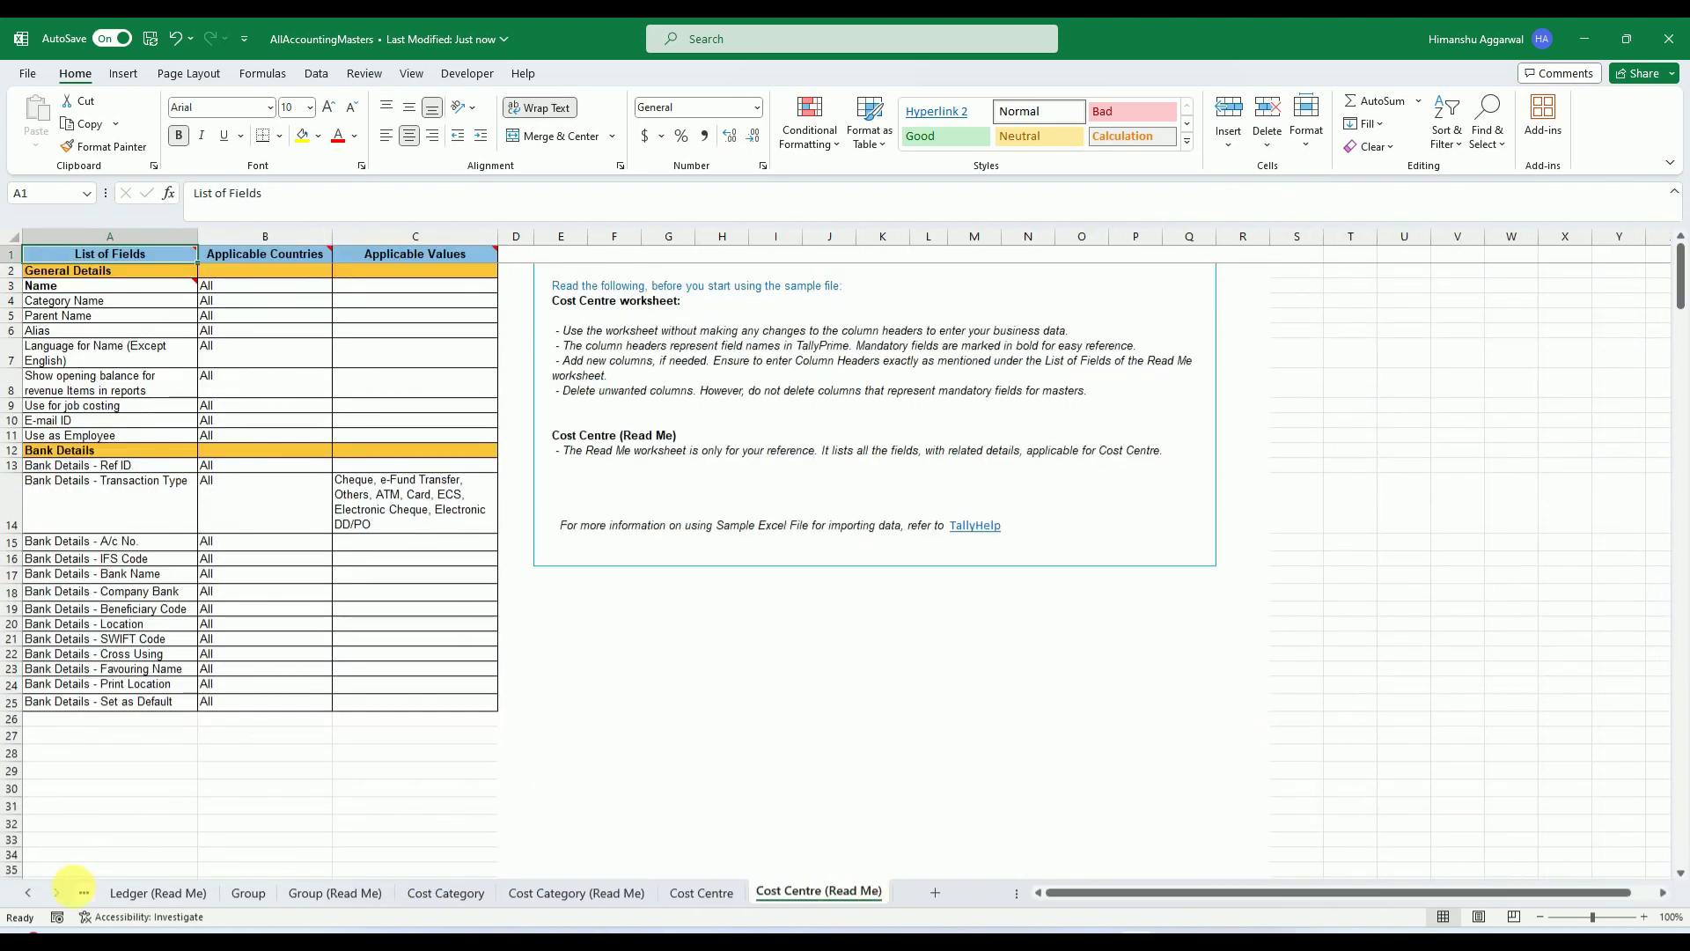
Examine the Ledger (Read Me) field list, checking the mandatory Name and Group Name fields
click(31, 896)
click(178, 894)
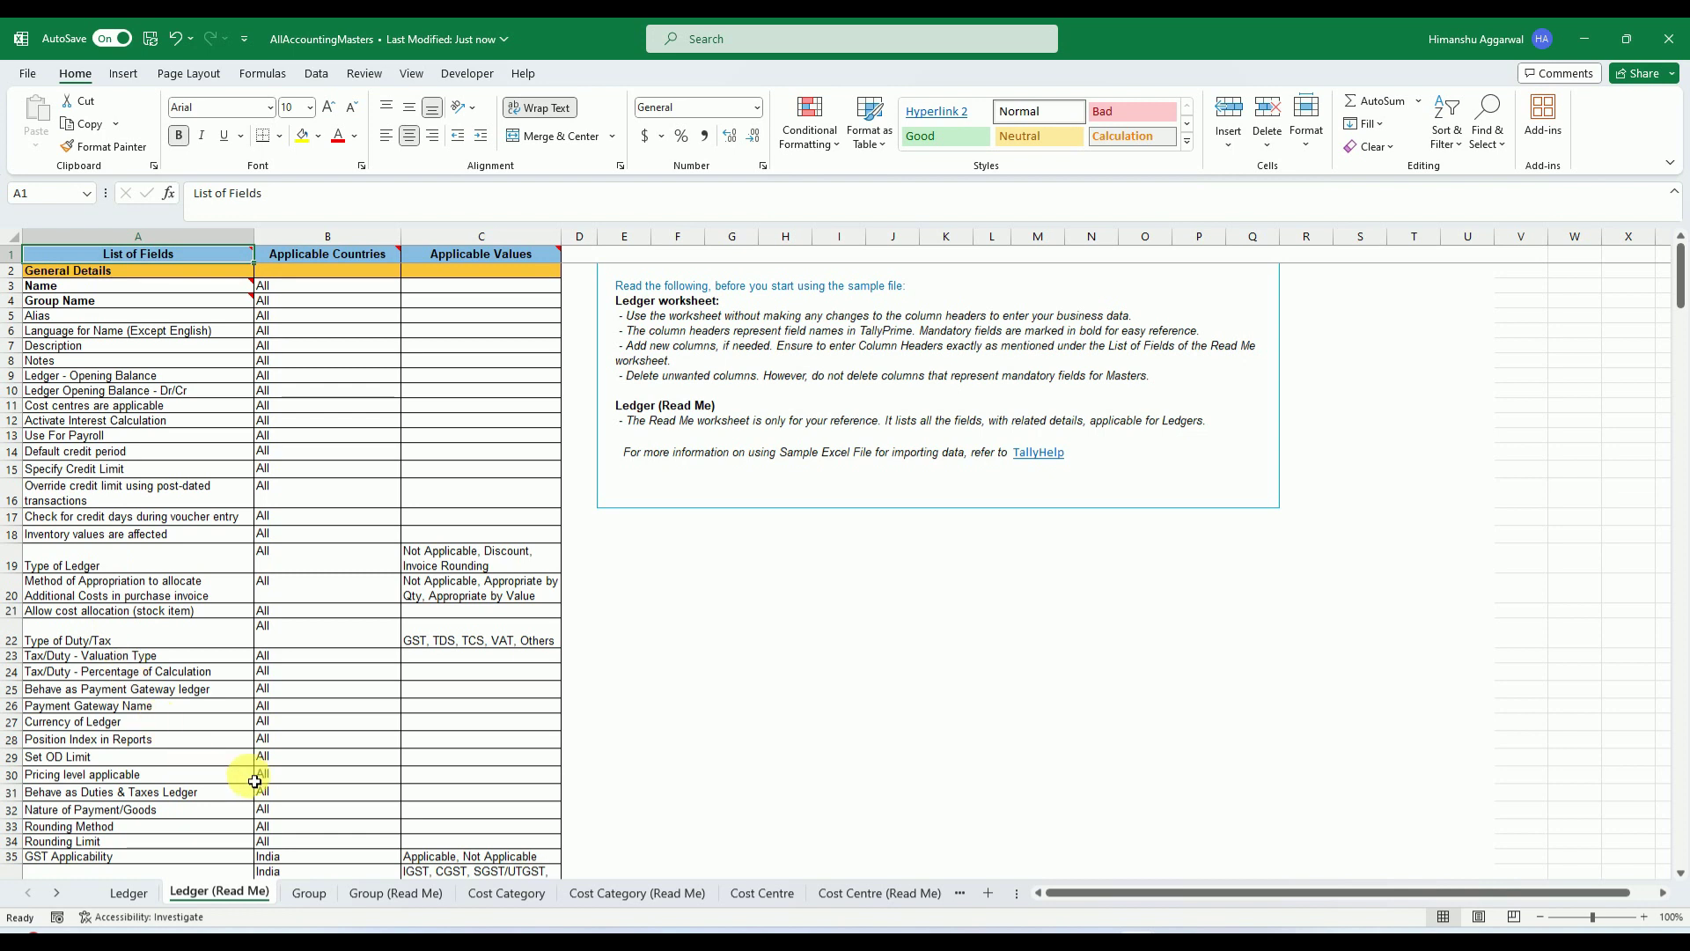
click(108, 292)
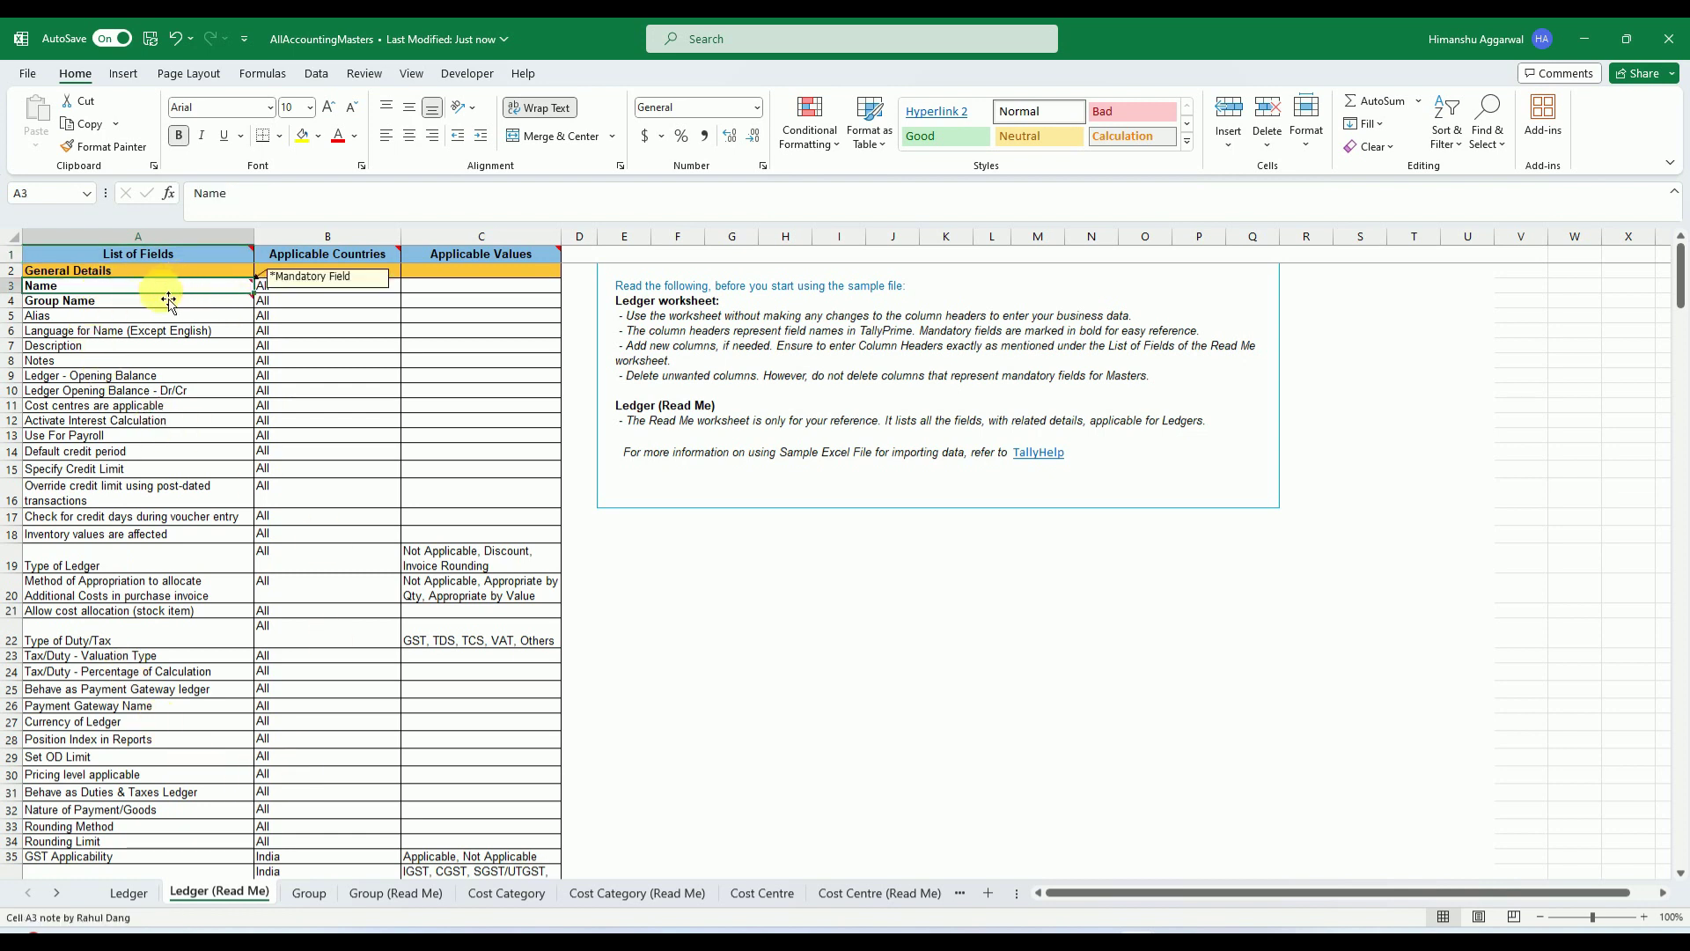
click(146, 308)
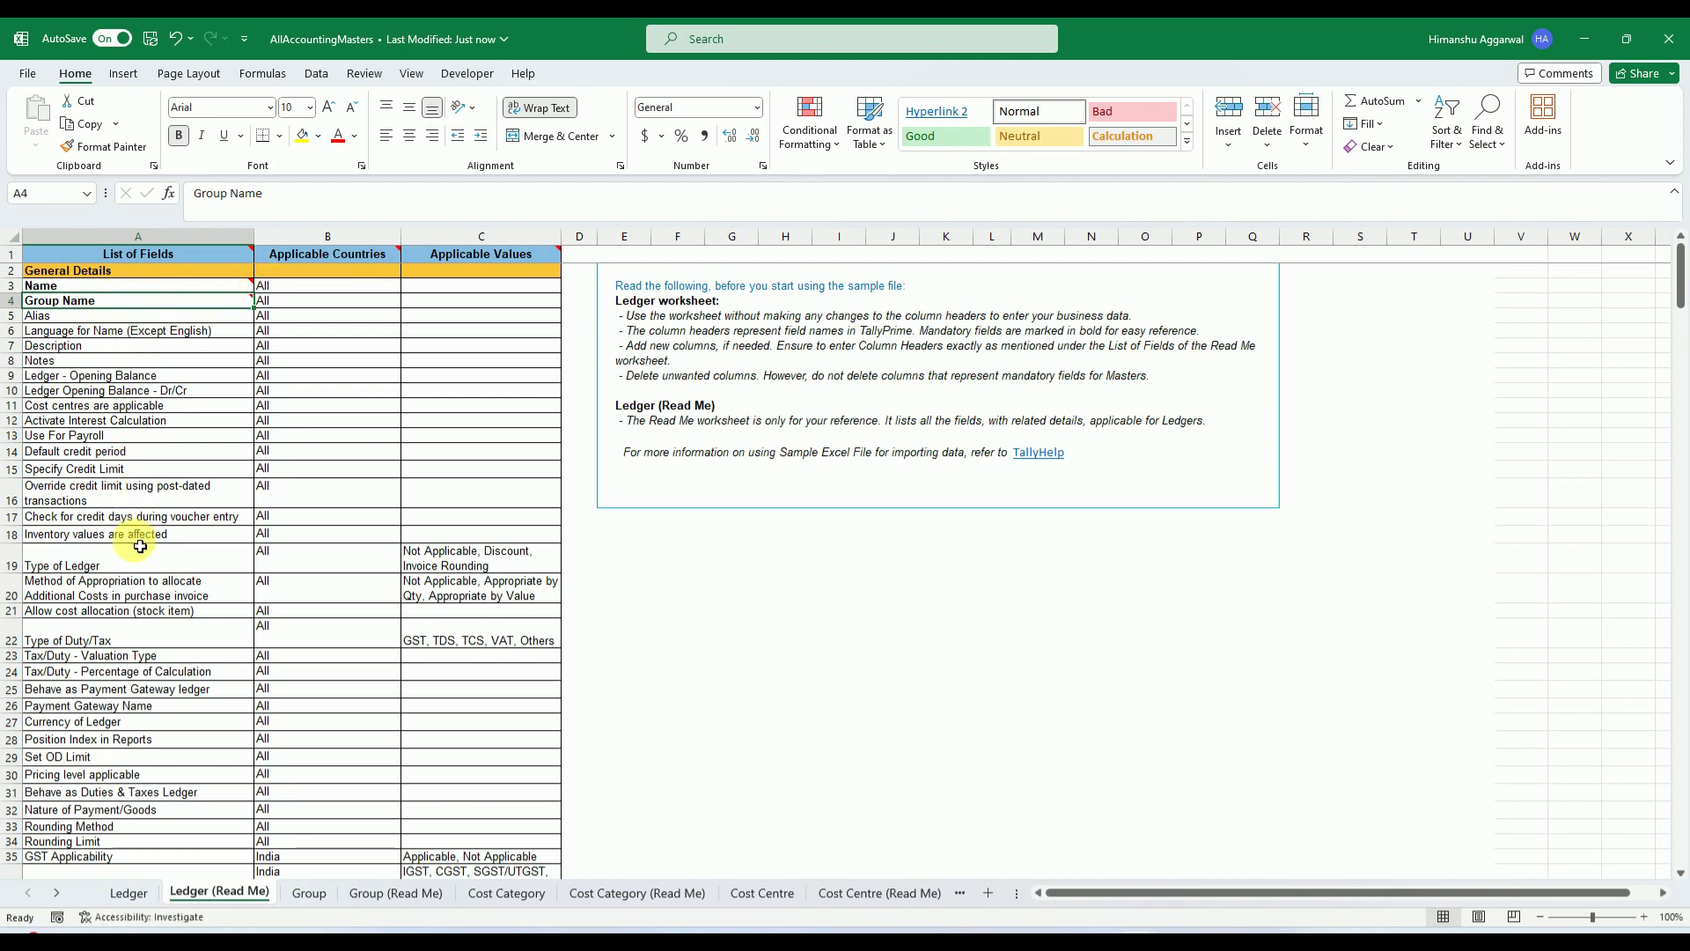
click(132, 892)
click(188, 893)
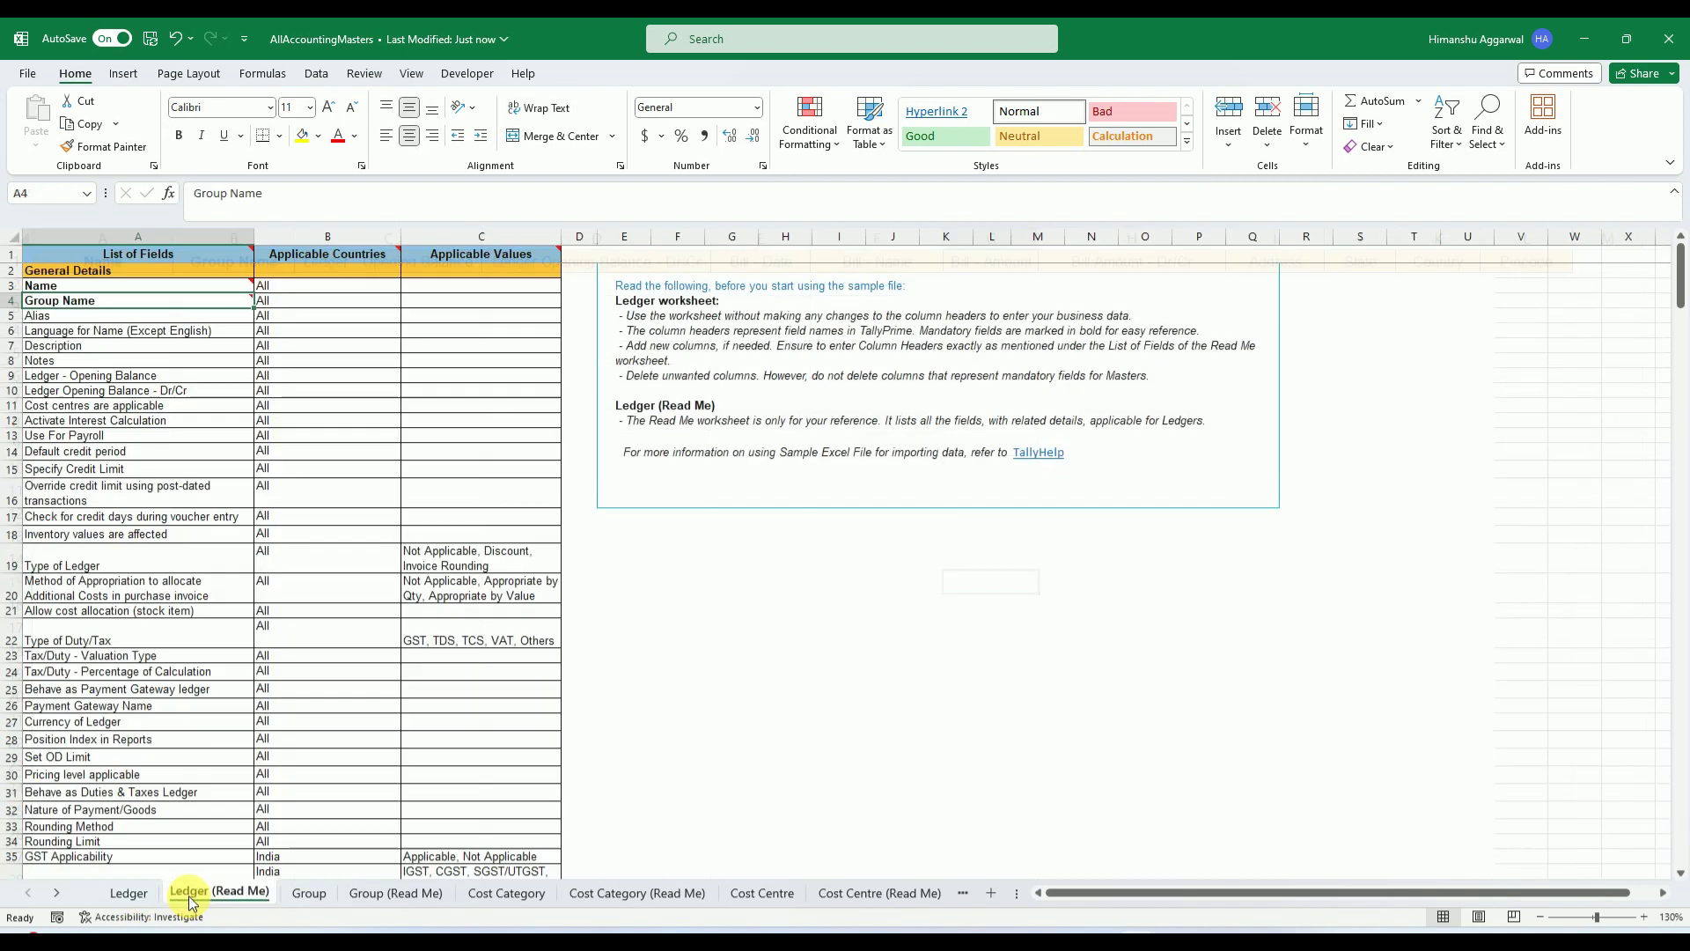
Review the column headers of the Ledger, Group, Cost Centre and Cost Category sheets, returning to the Ledger sheet
click(132, 893)
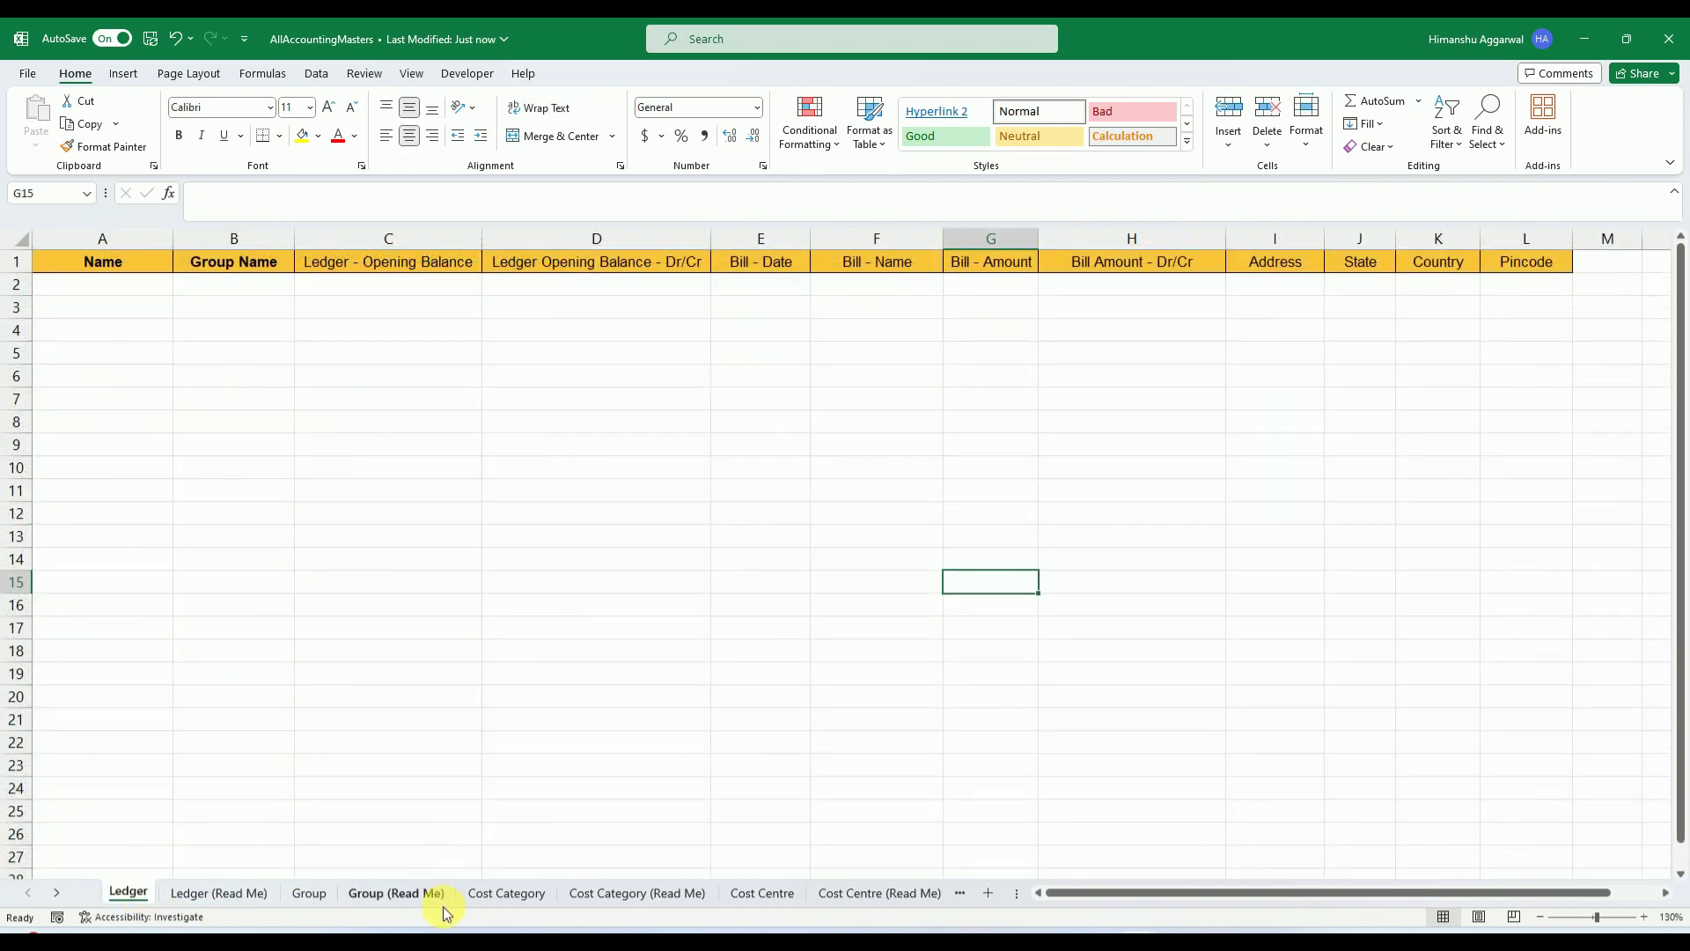
click(309, 892)
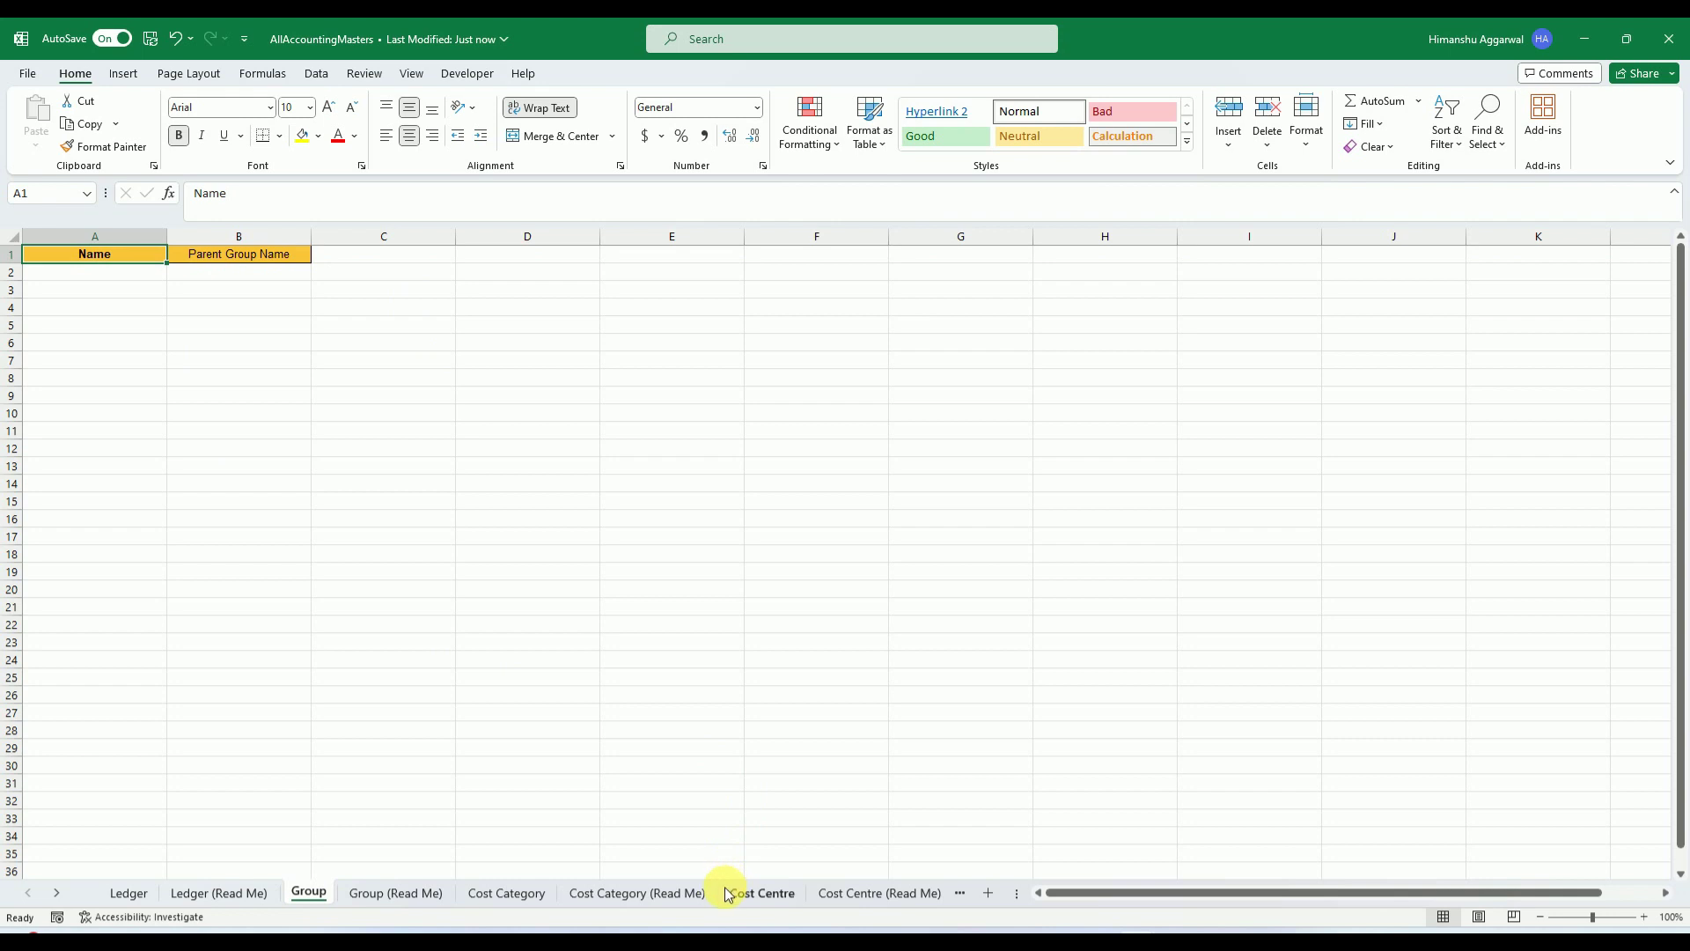
click(764, 894)
click(533, 893)
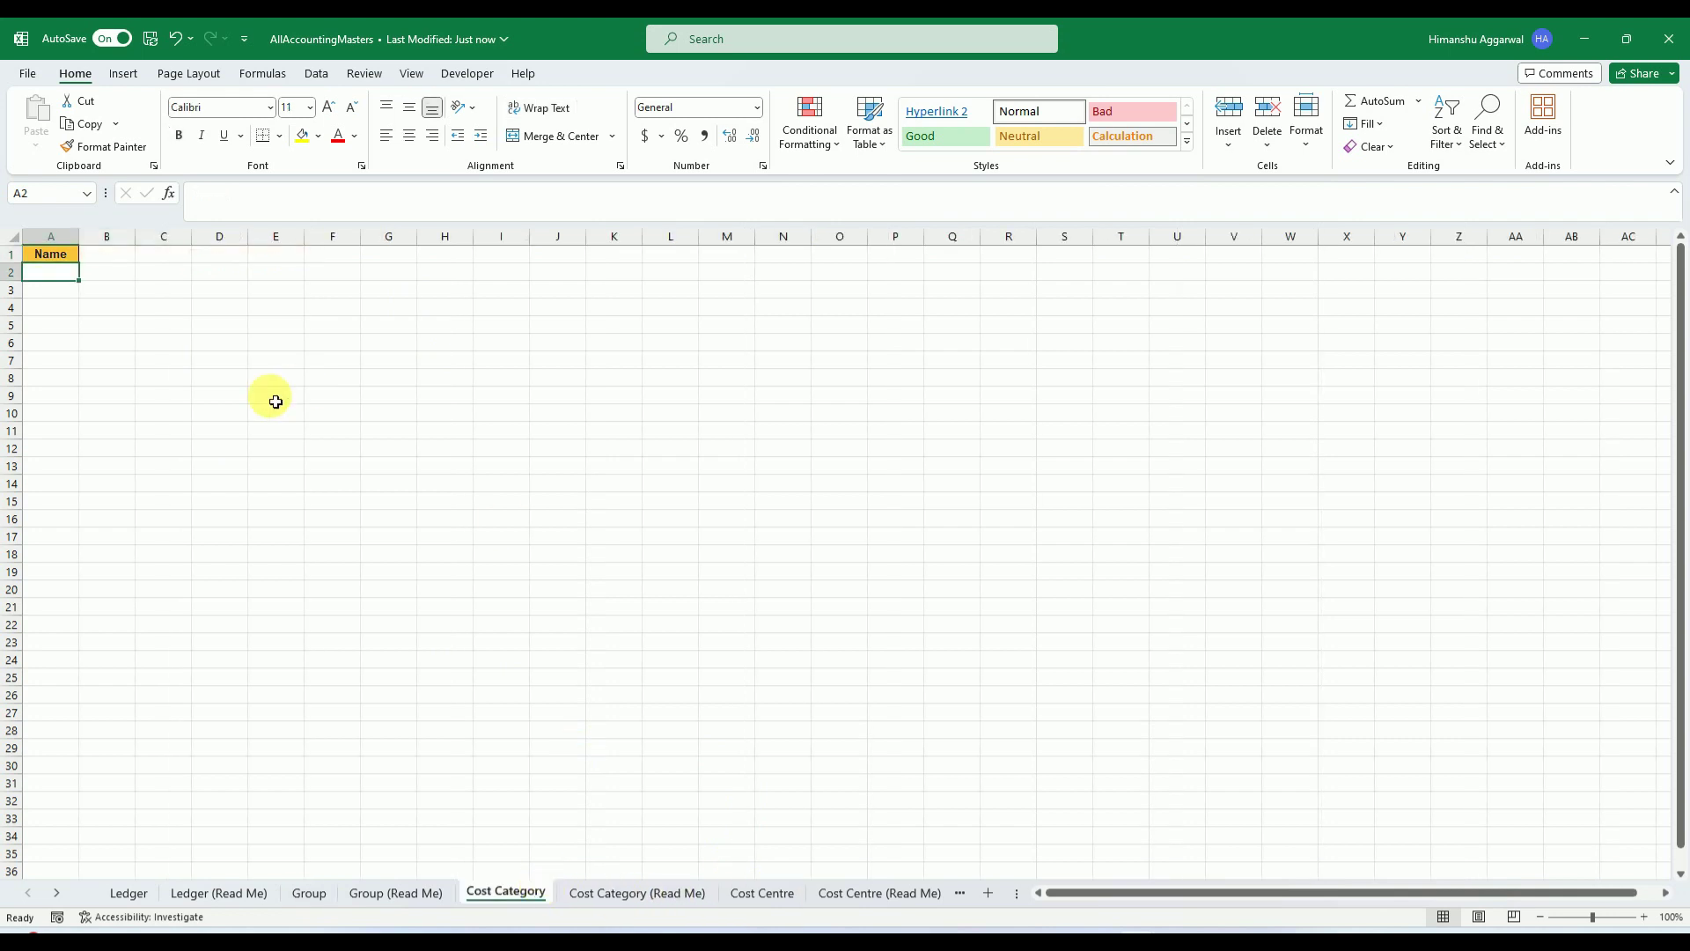
click(127, 901)
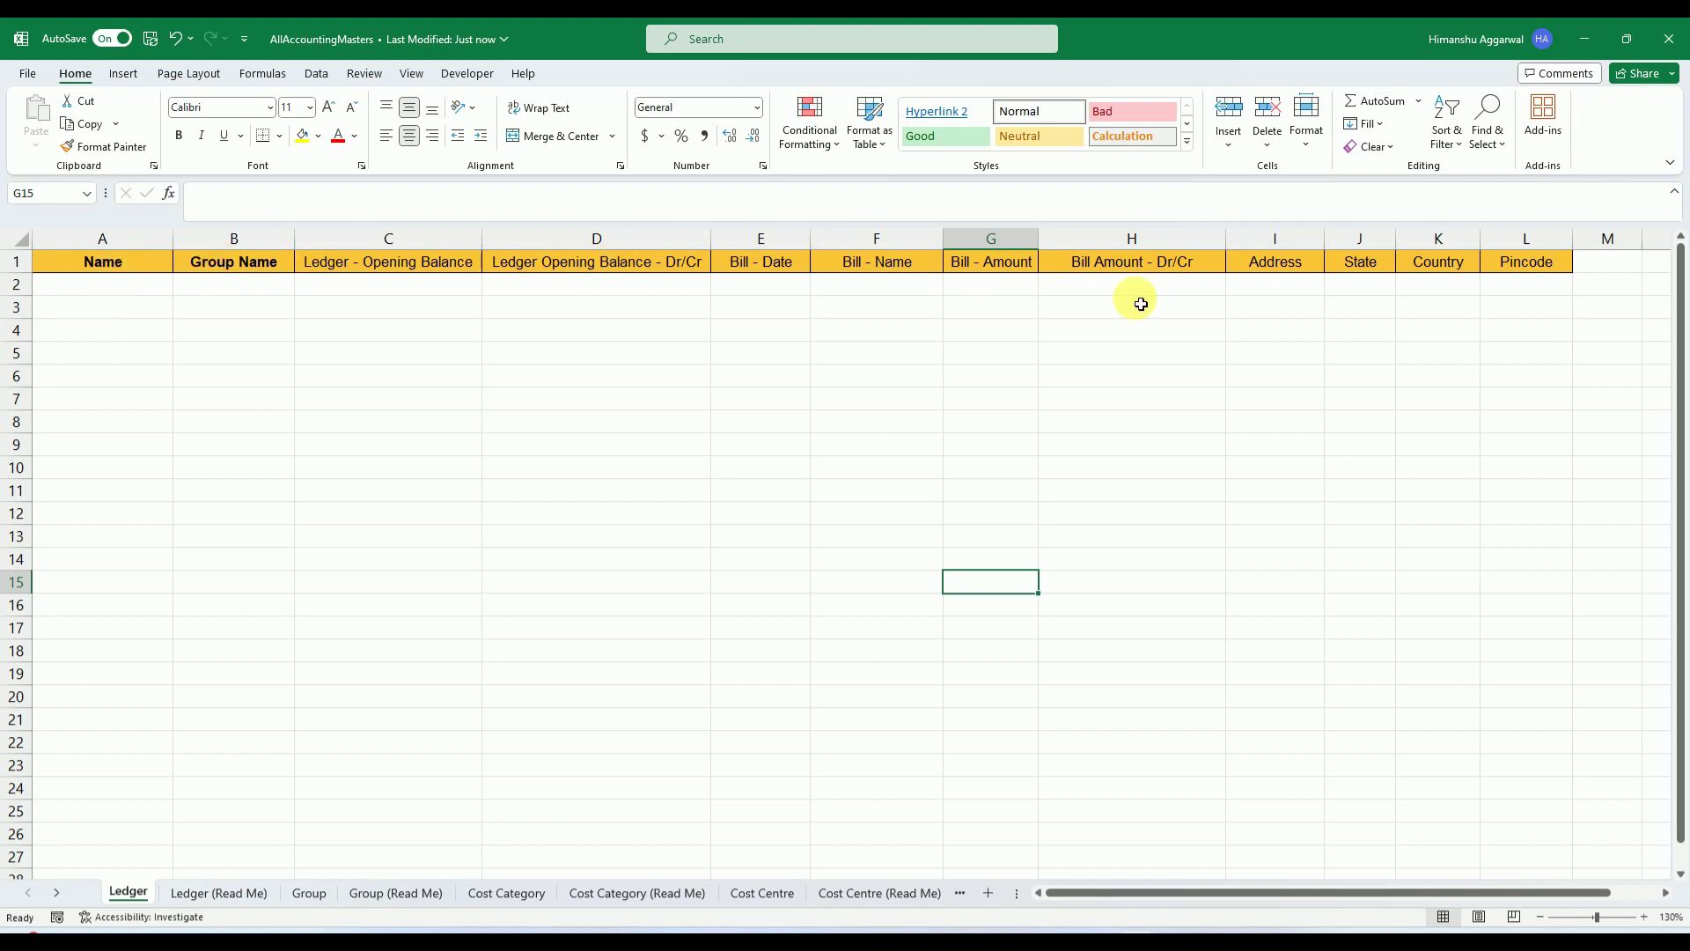
Review the Ledger sheet's column headers from Name and Group Name through the opening balance columns to Bill - Name
click(132, 264)
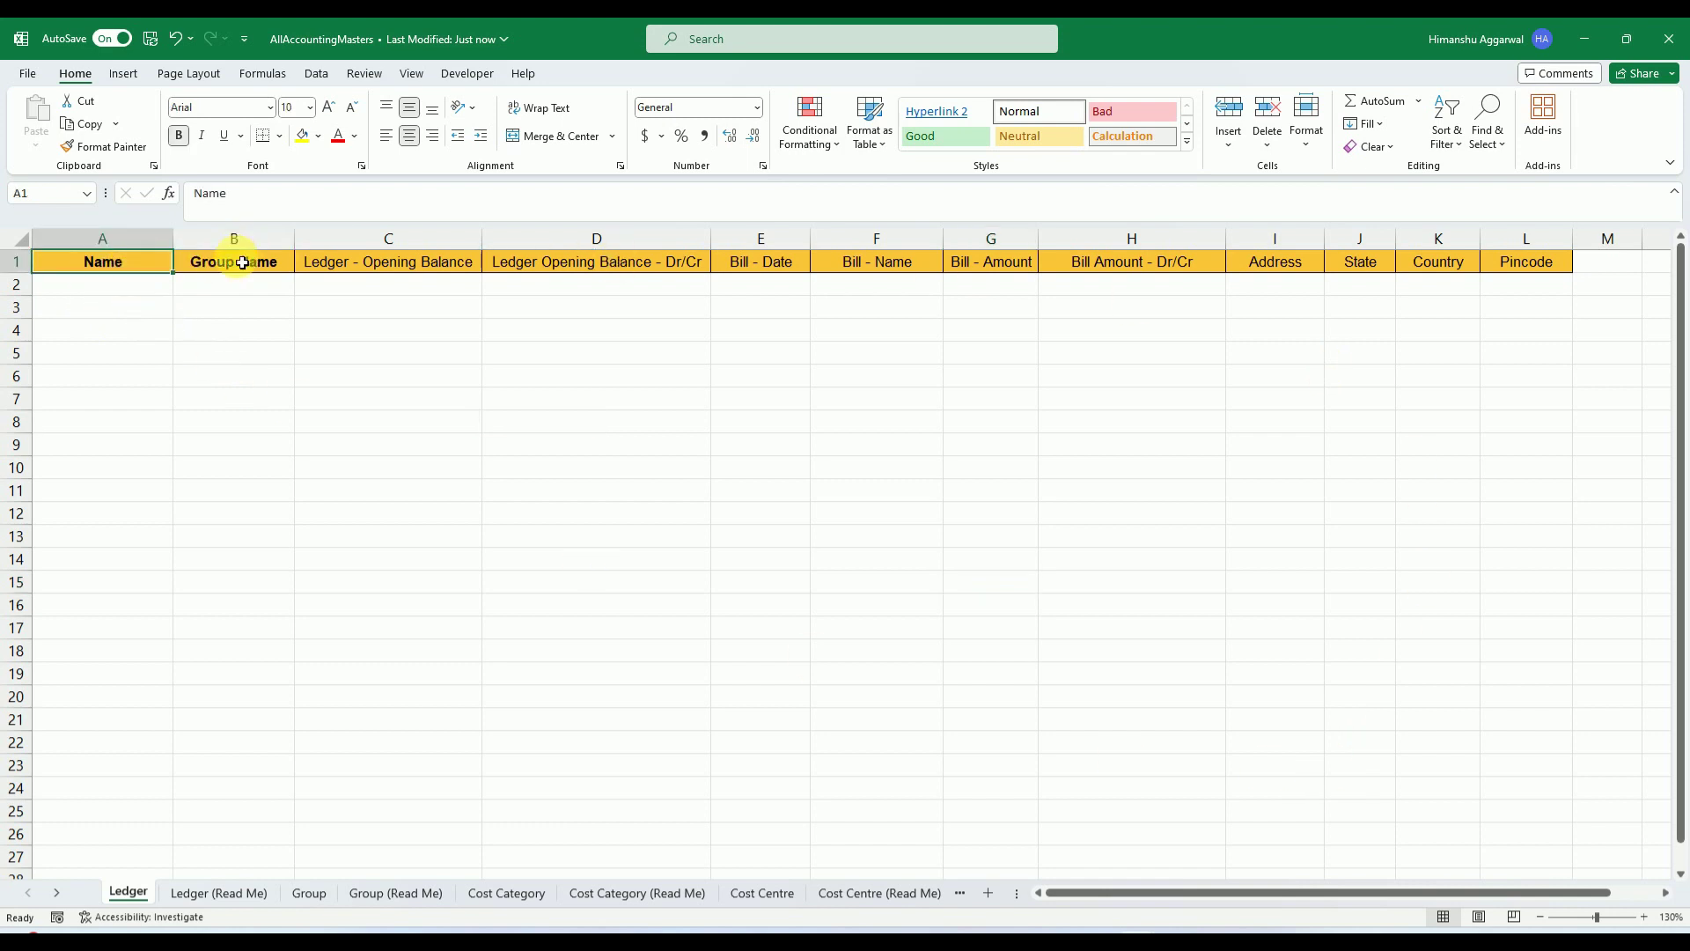
click(264, 261)
click(374, 264)
click(630, 264)
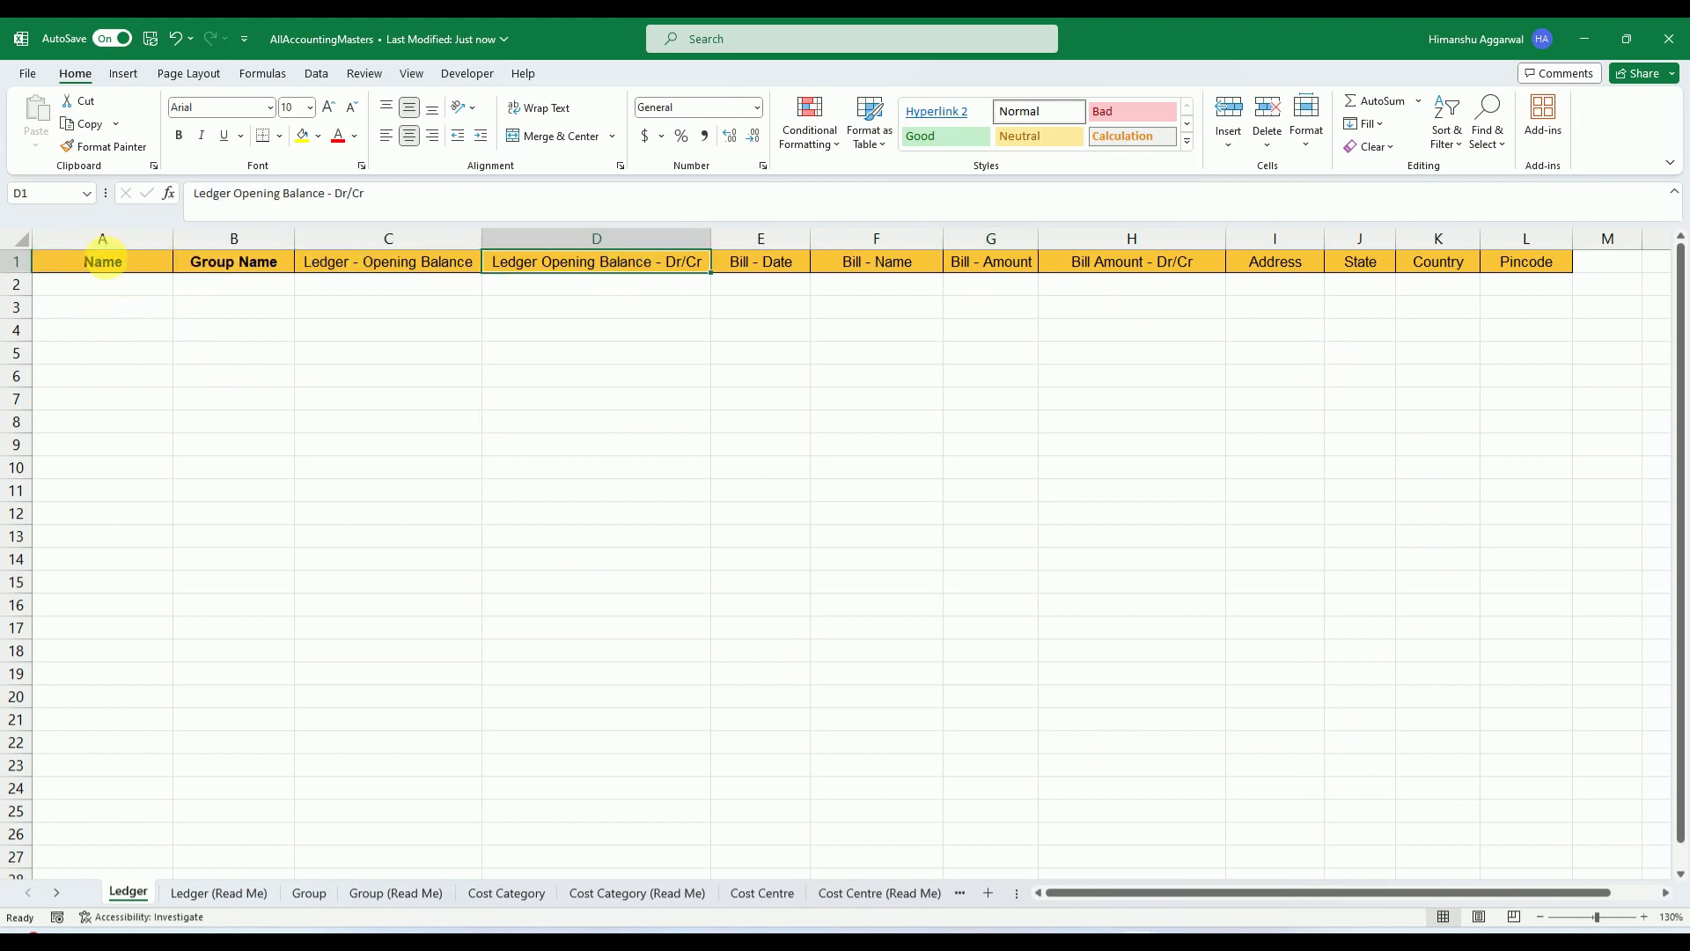
click(112, 266)
click(264, 265)
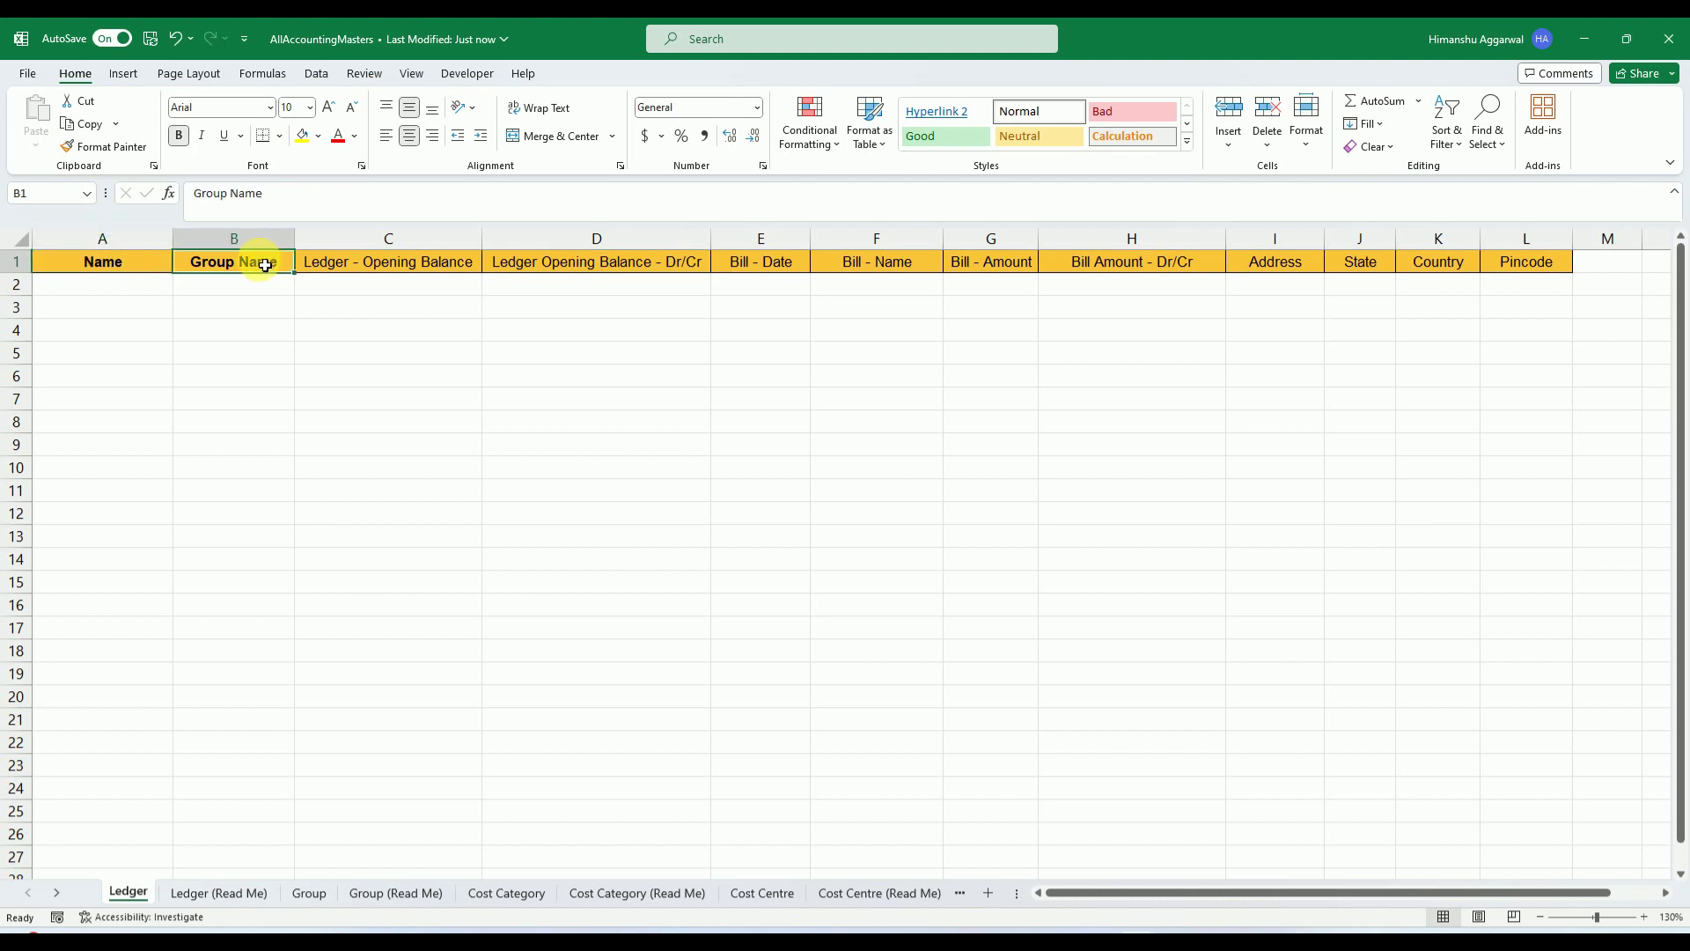
click(360, 273)
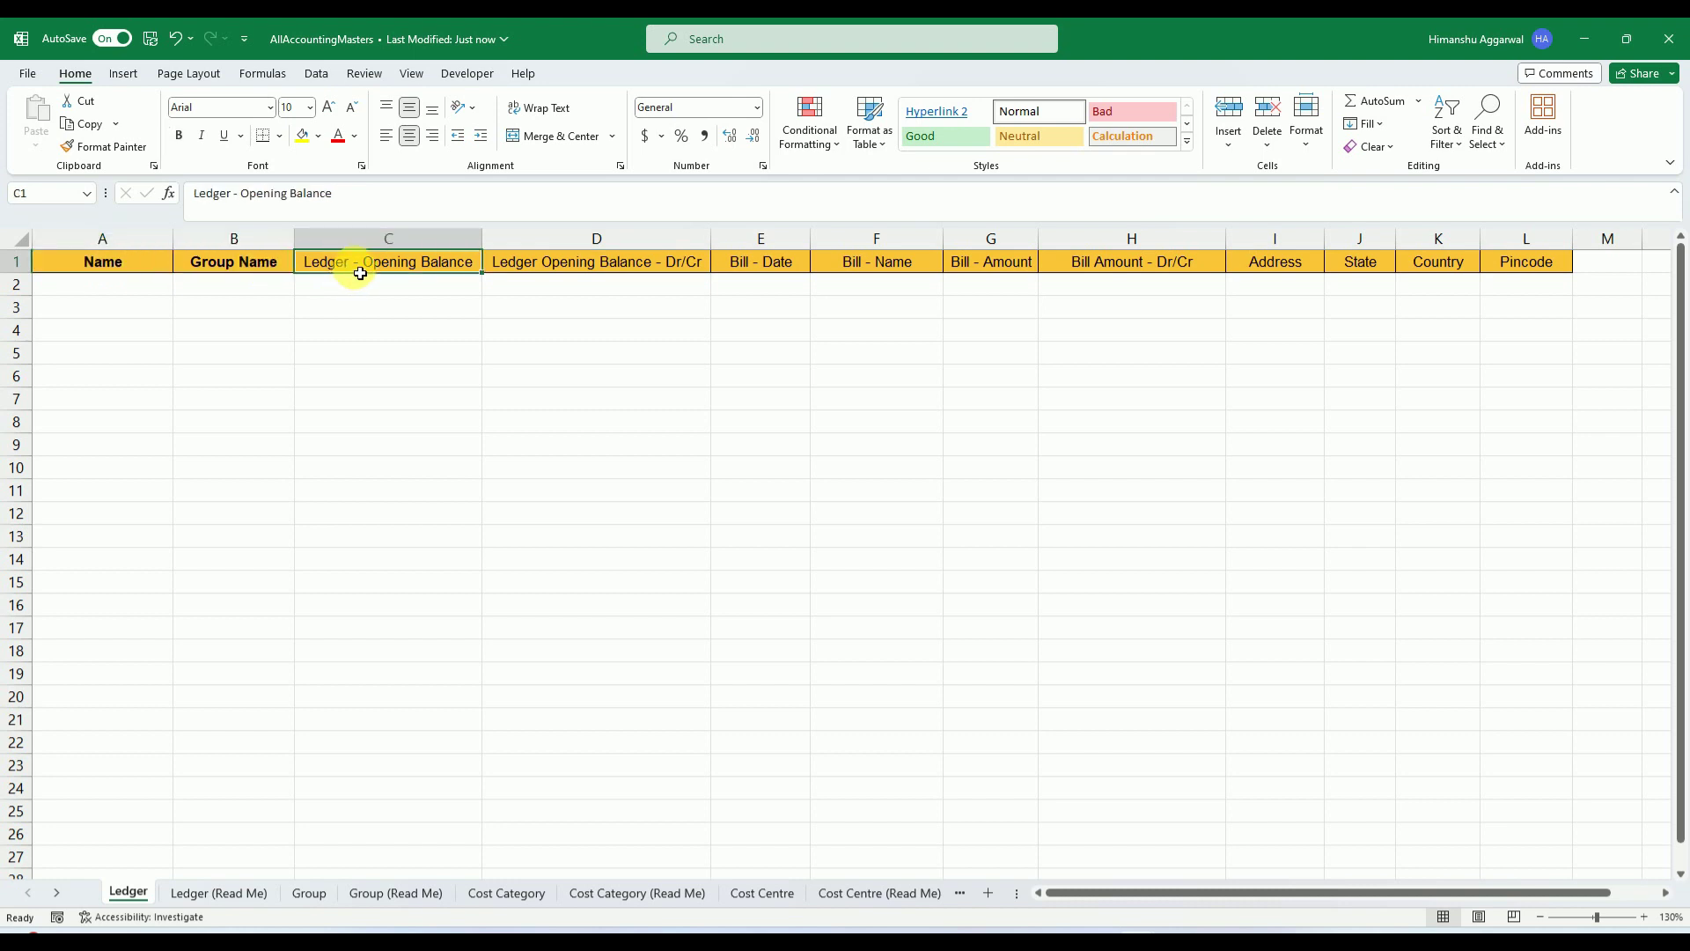
click(590, 265)
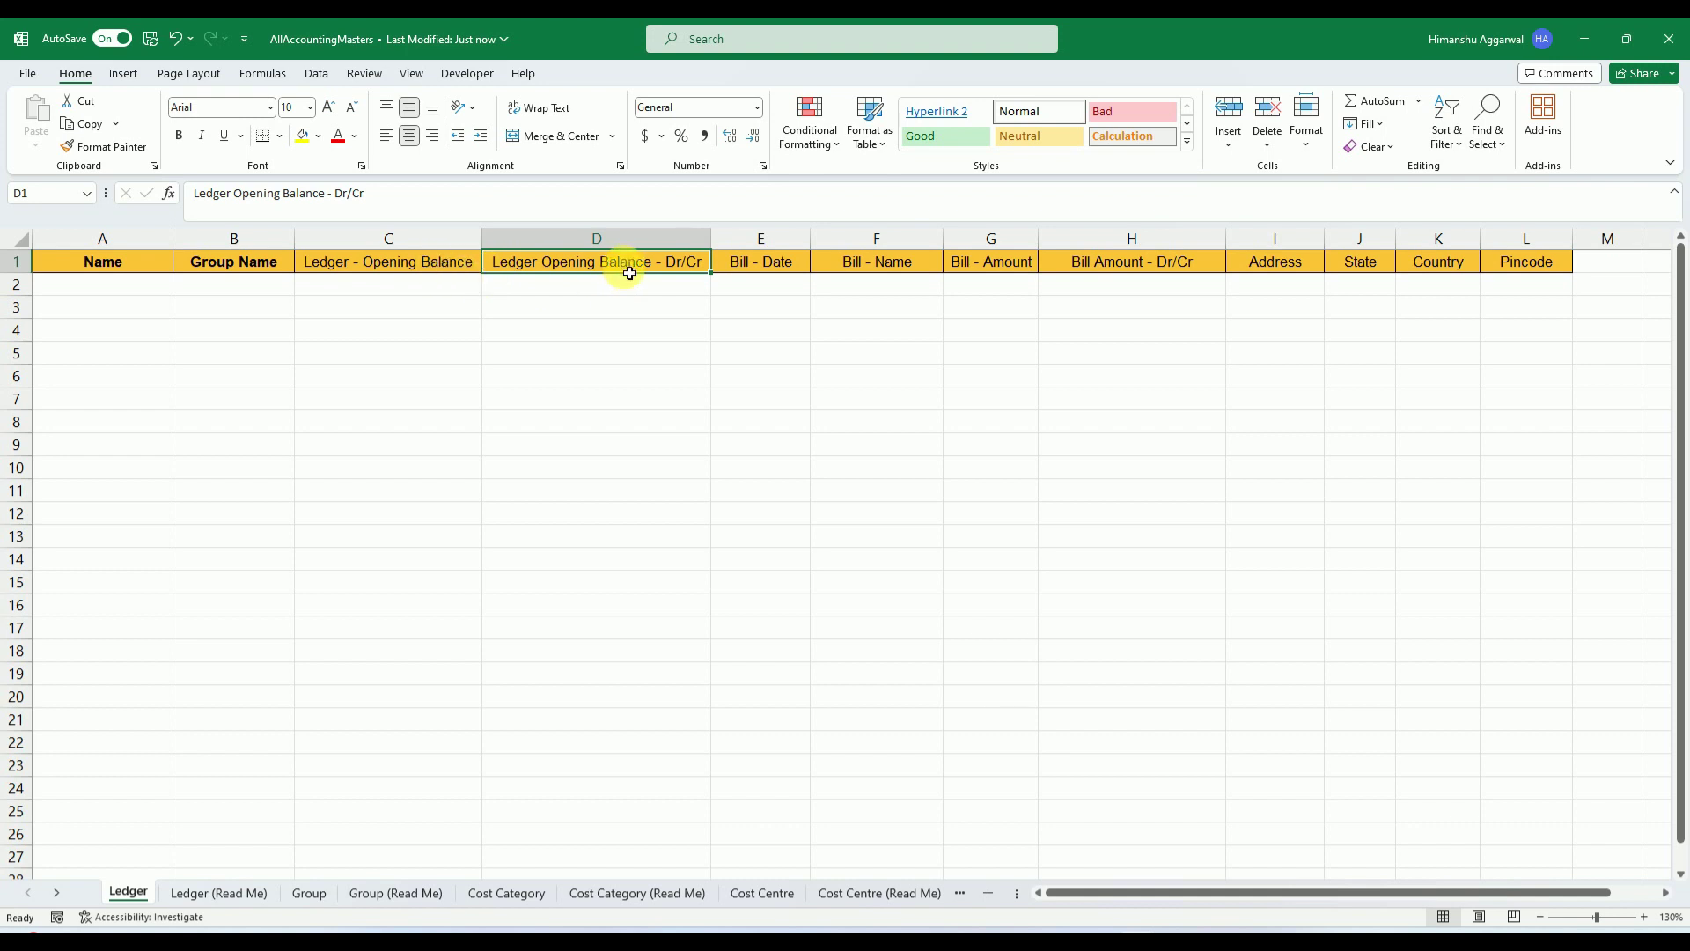
click(609, 291)
click(604, 312)
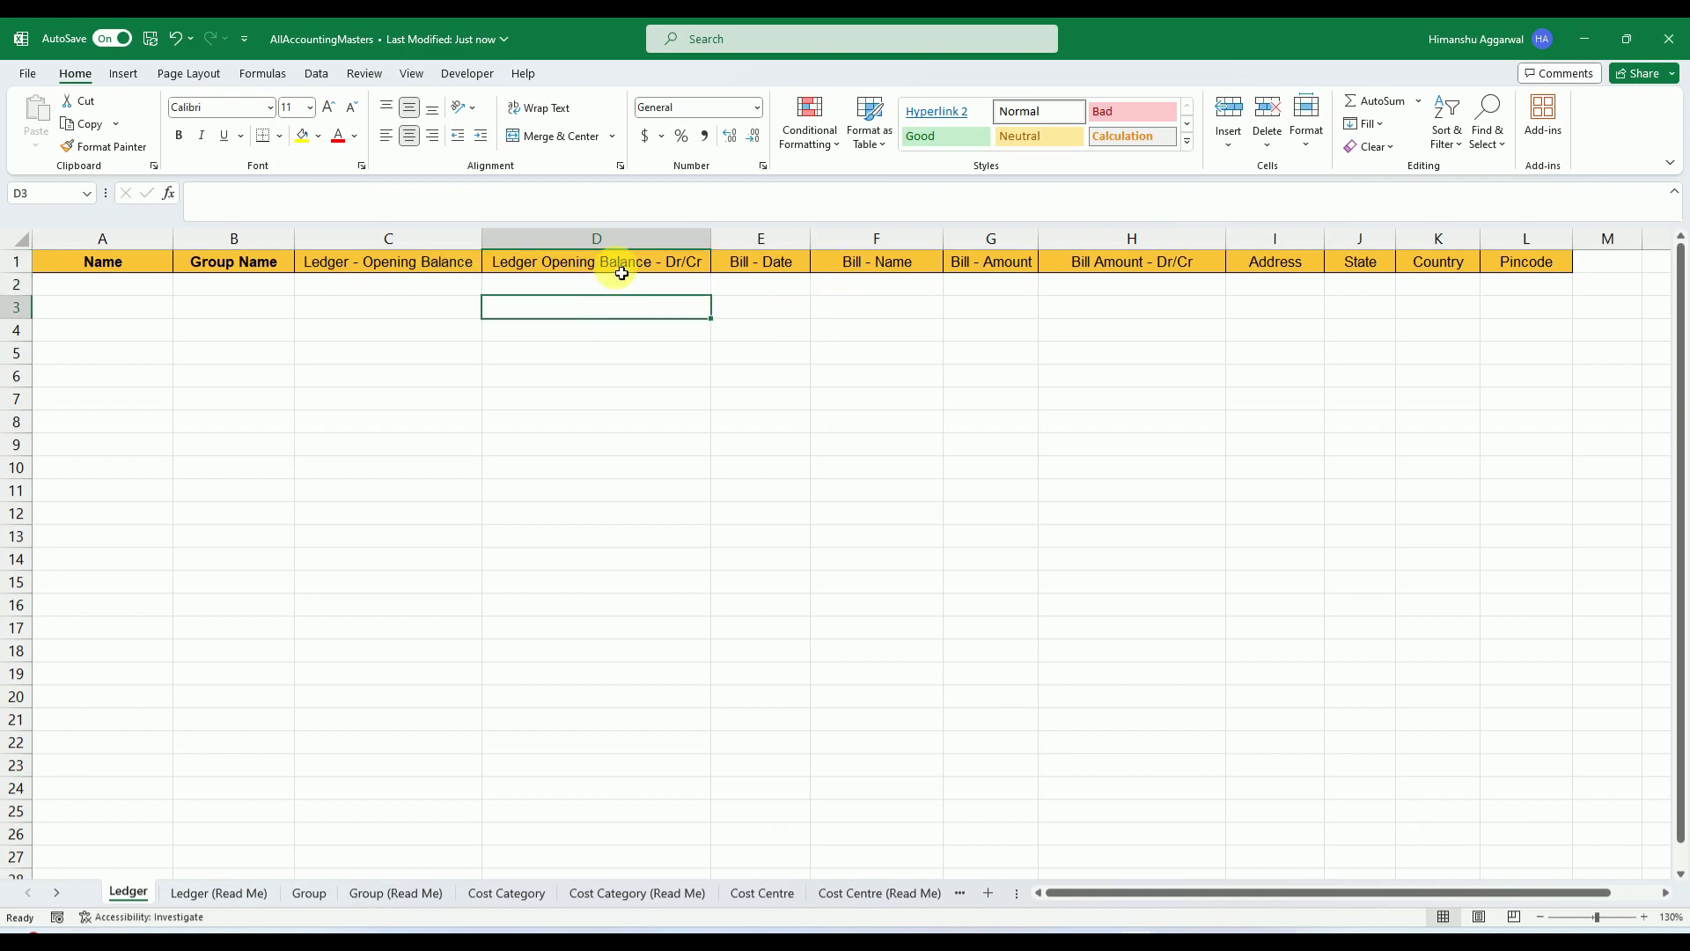
click(622, 269)
click(762, 268)
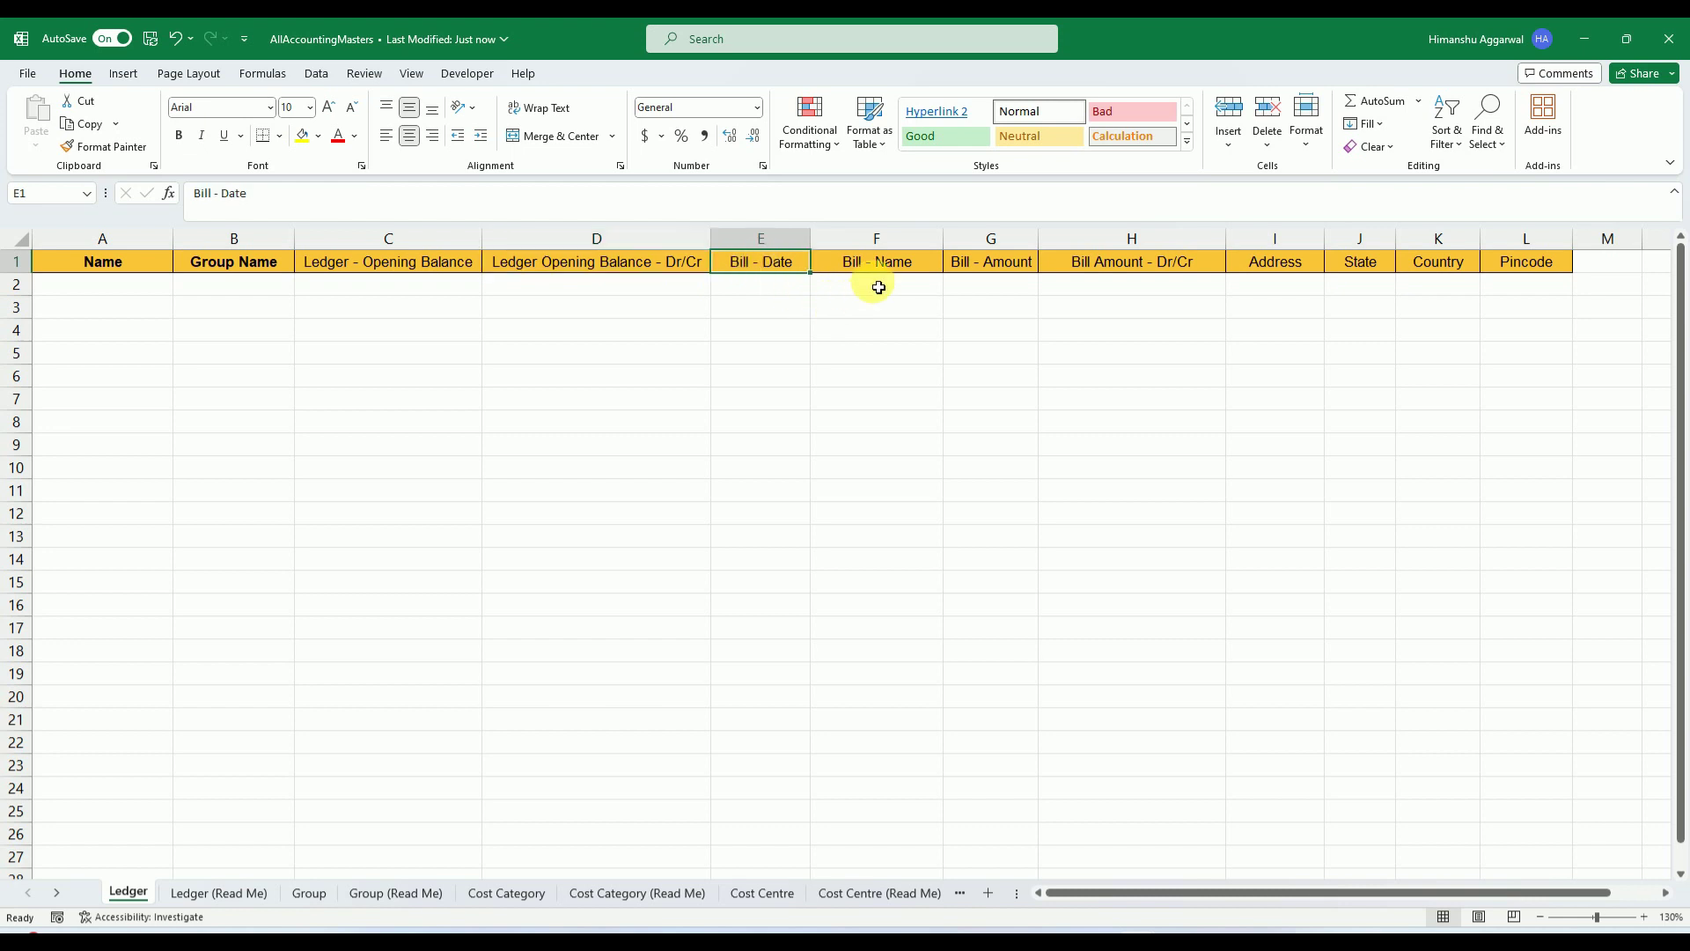
click(875, 264)
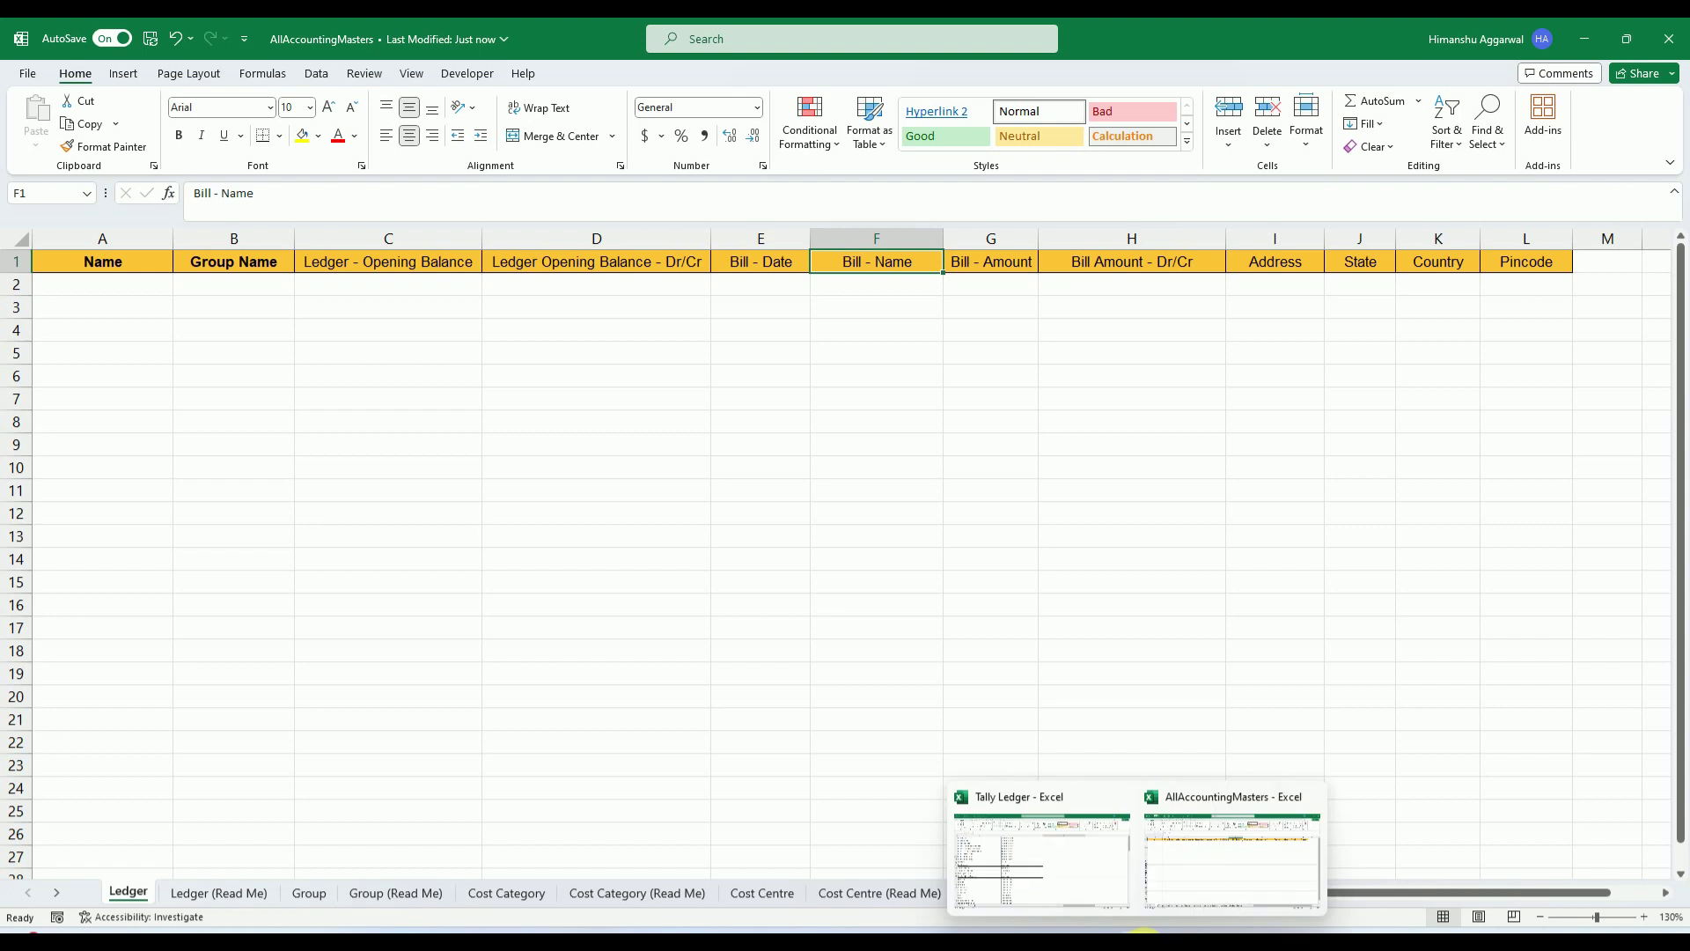
Switch to the Tally Ledger workbook and examine its ledger names and their corresponding groups
click(1113, 875)
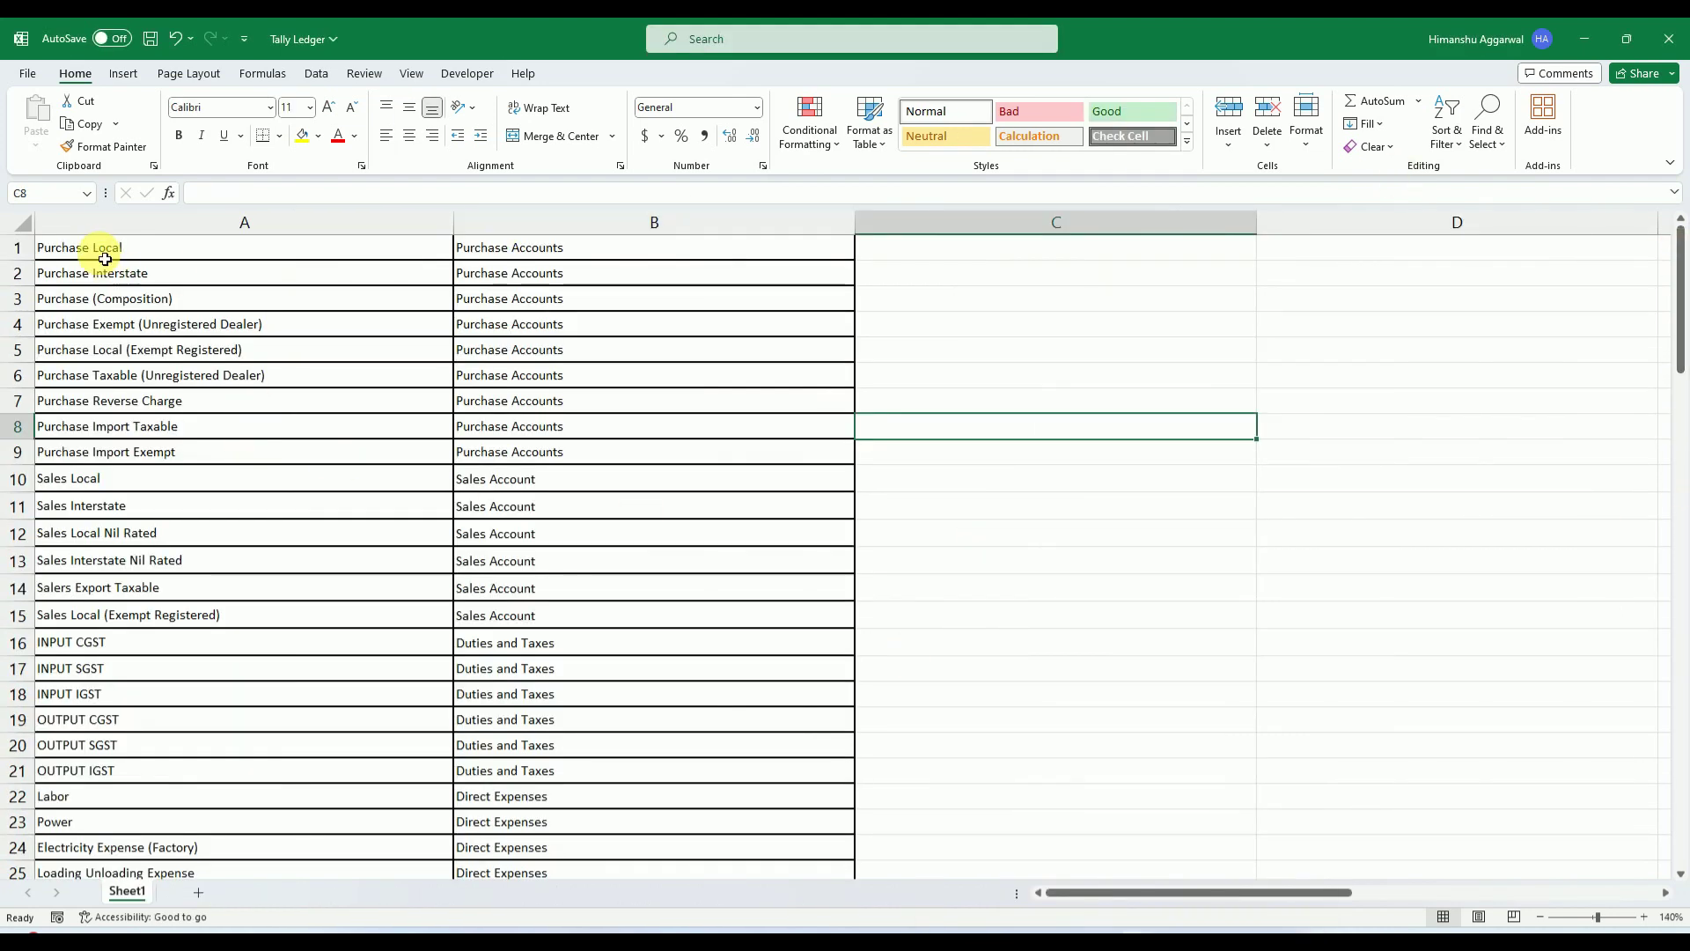
click(104, 255)
drag(104, 256, 630, 664)
click(630, 664)
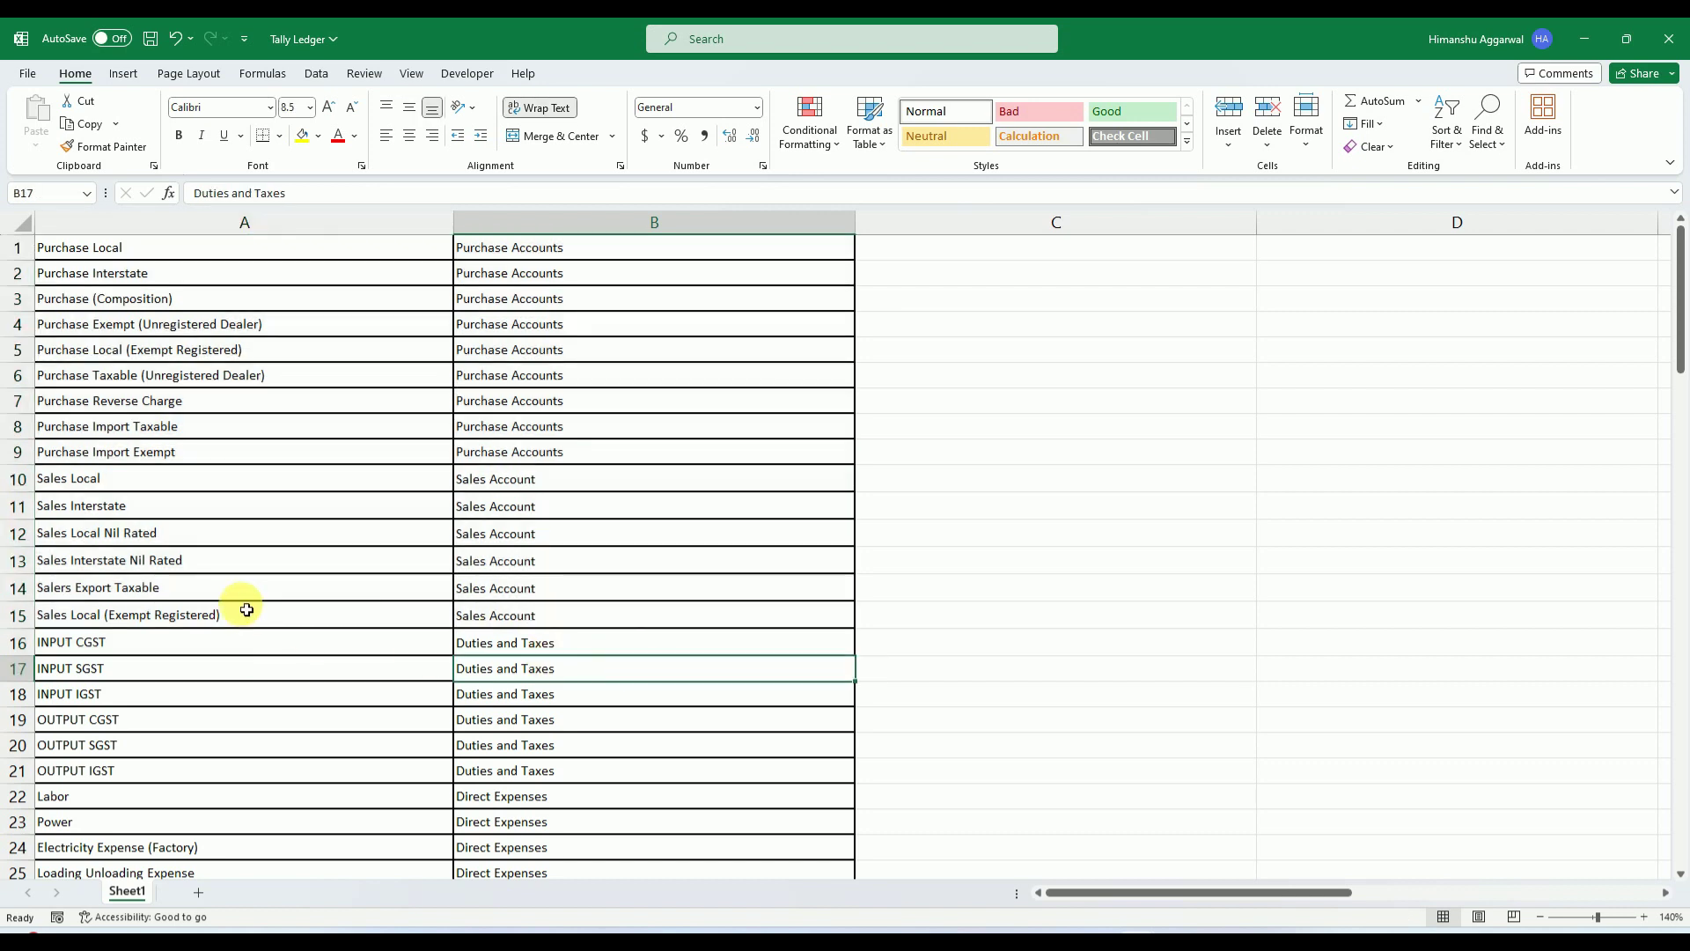
drag(563, 253, 558, 426)
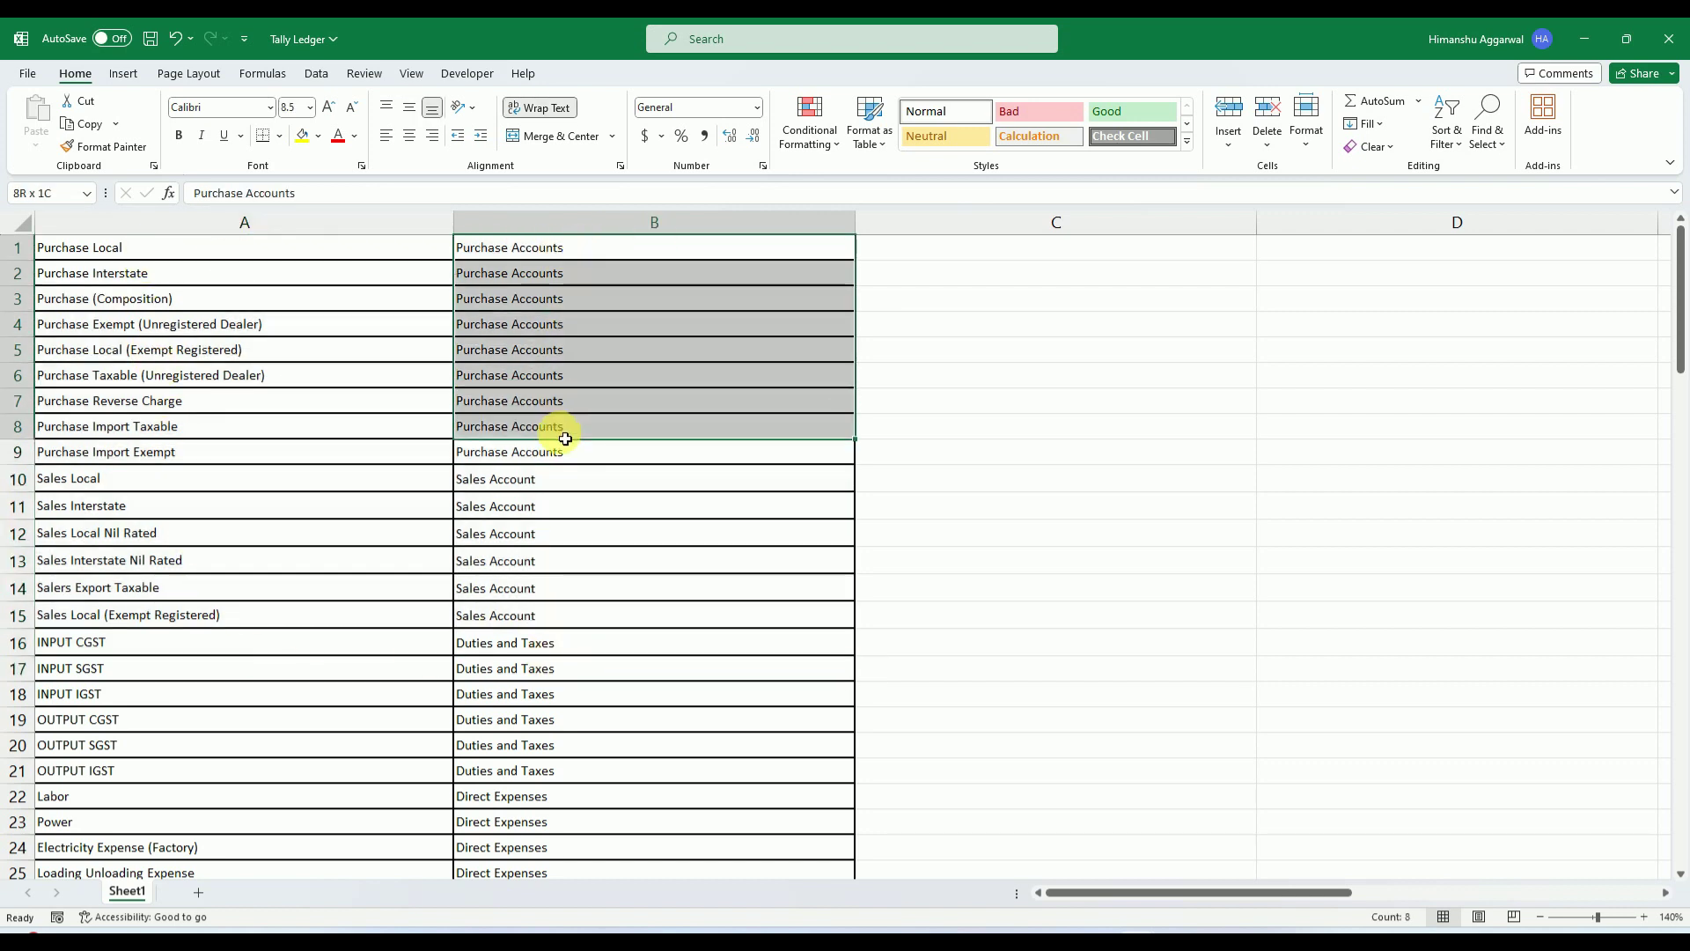
drag(240, 253, 251, 377)
click(262, 561)
drag(530, 486, 528, 535)
click(147, 566)
click(360, 714)
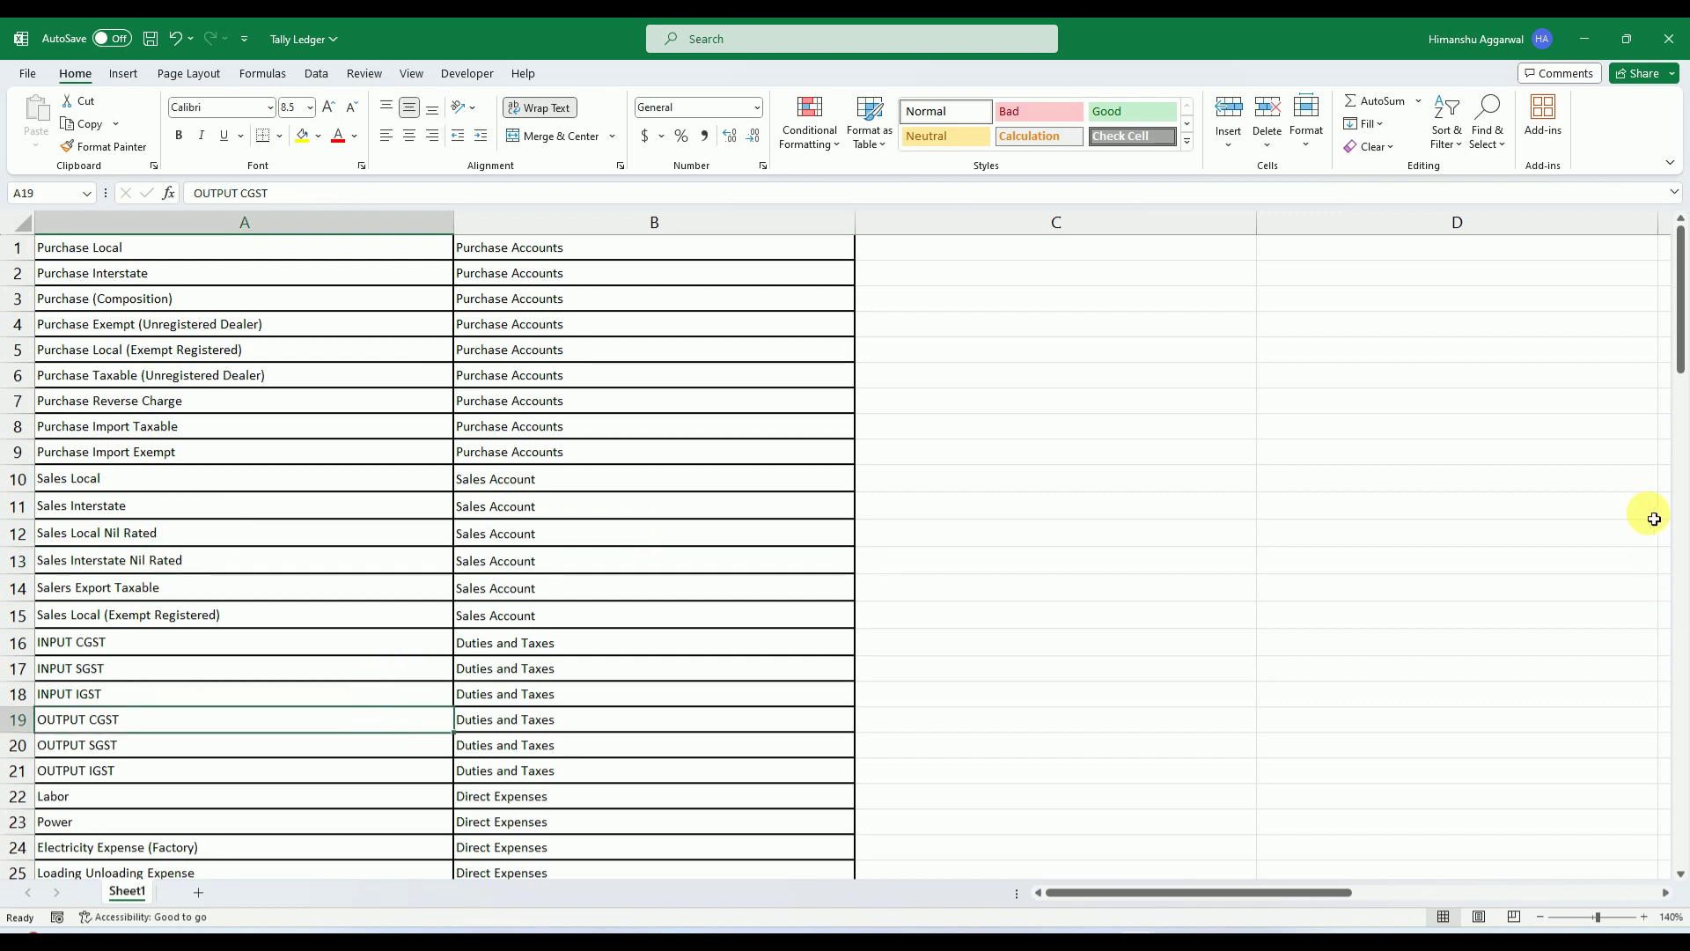
drag(1681, 315, 1680, 413)
click(391, 430)
click(271, 812)
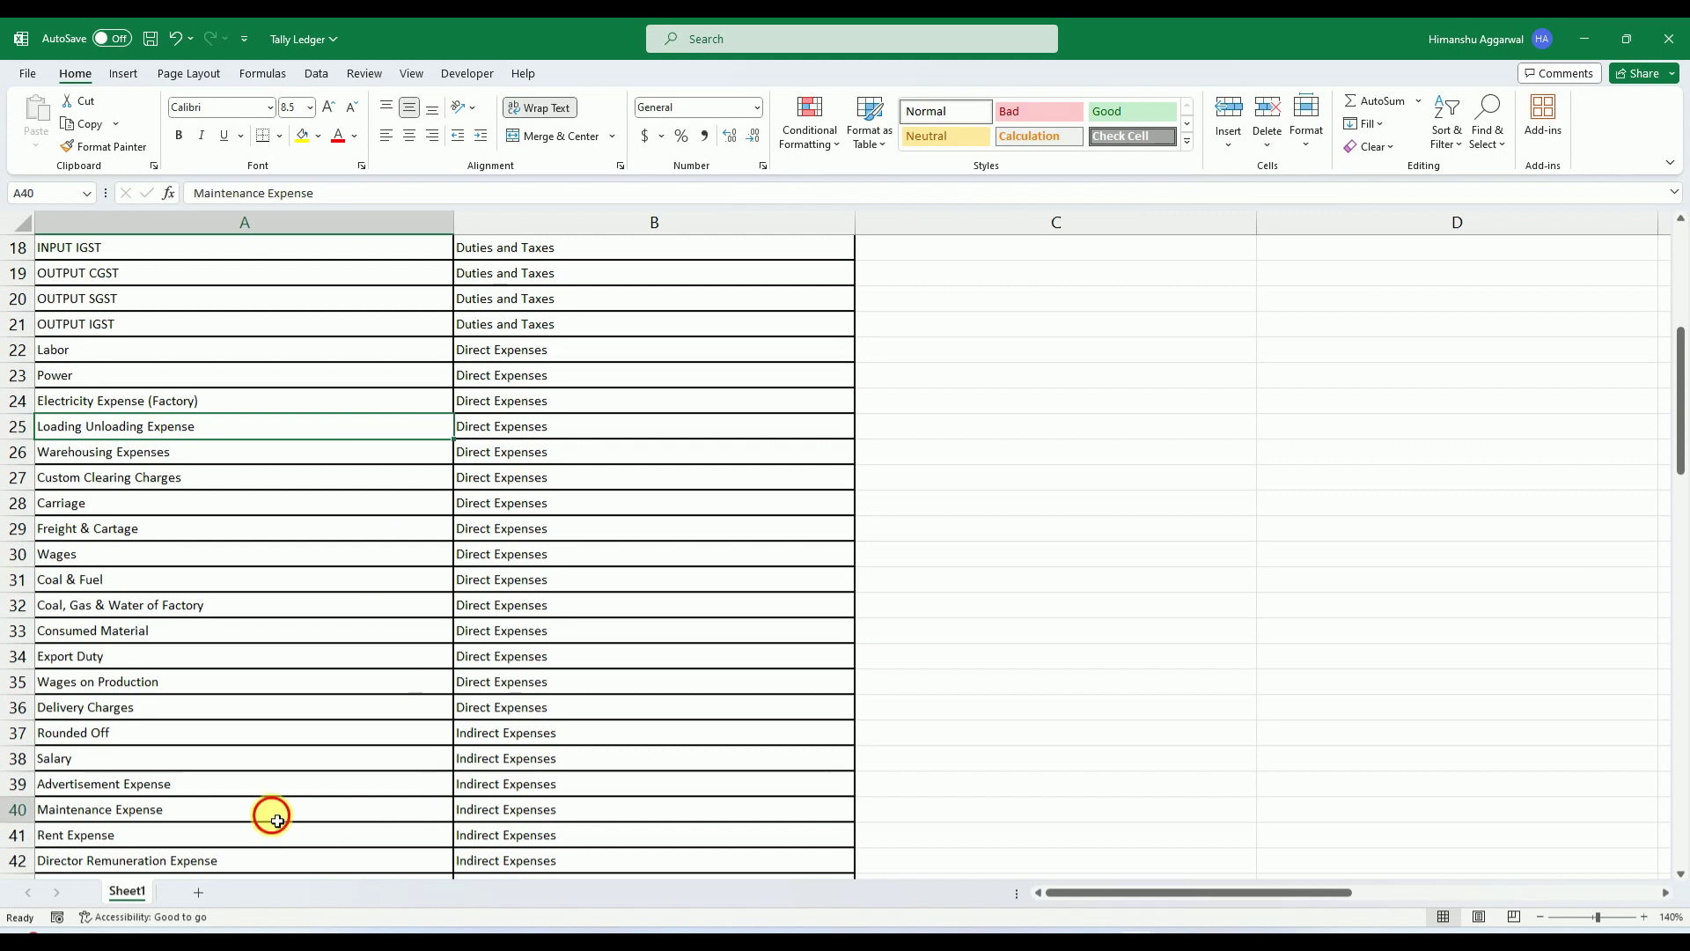
drag(1680, 444, 1680, 334)
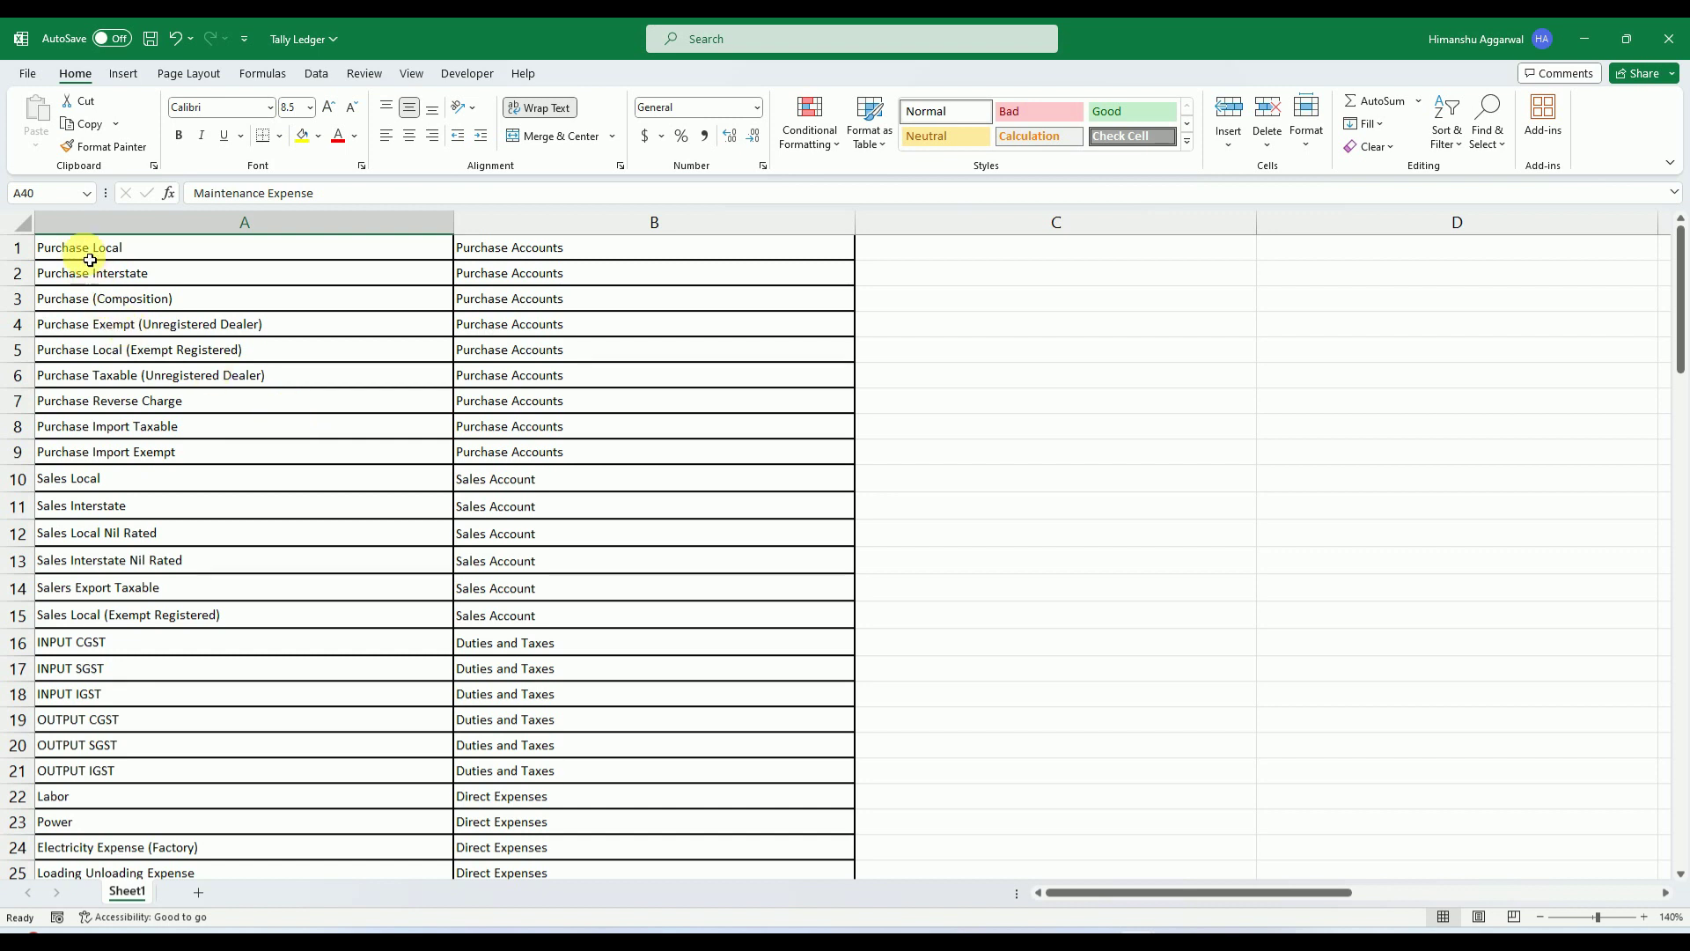
Copy the purchase and sales ledgers with their group names, cells A1:B15, from the Tally Ledger sheet
drag(89, 258, 566, 622)
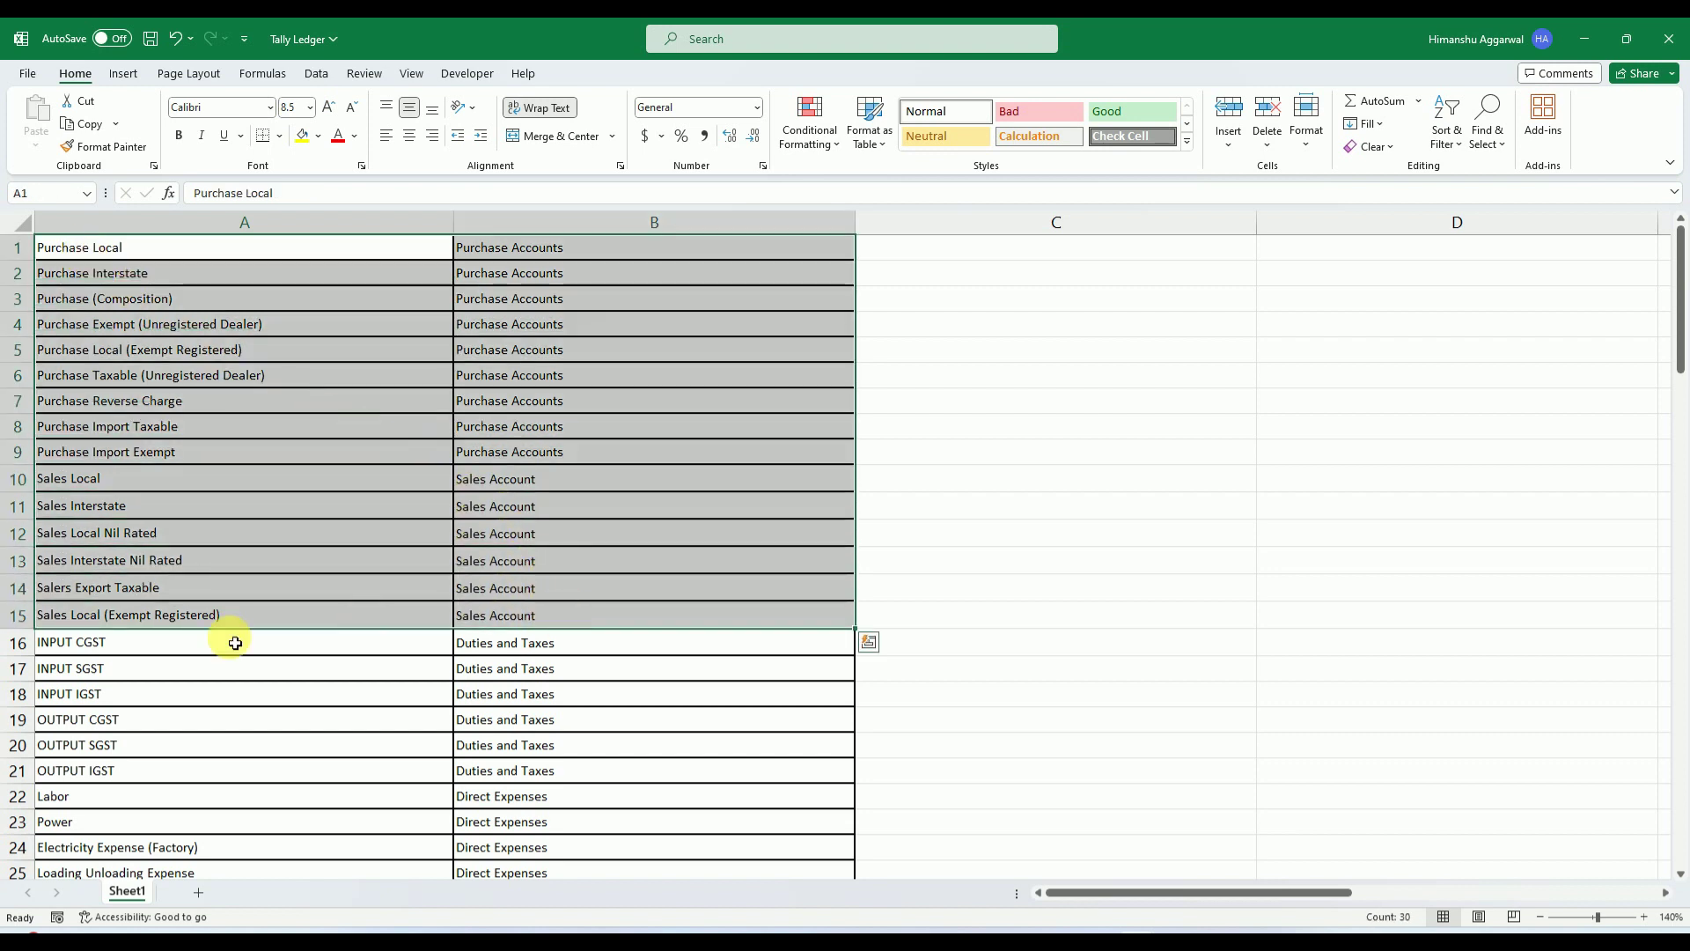
drag(137, 249, 131, 621)
drag(83, 250, 540, 618)
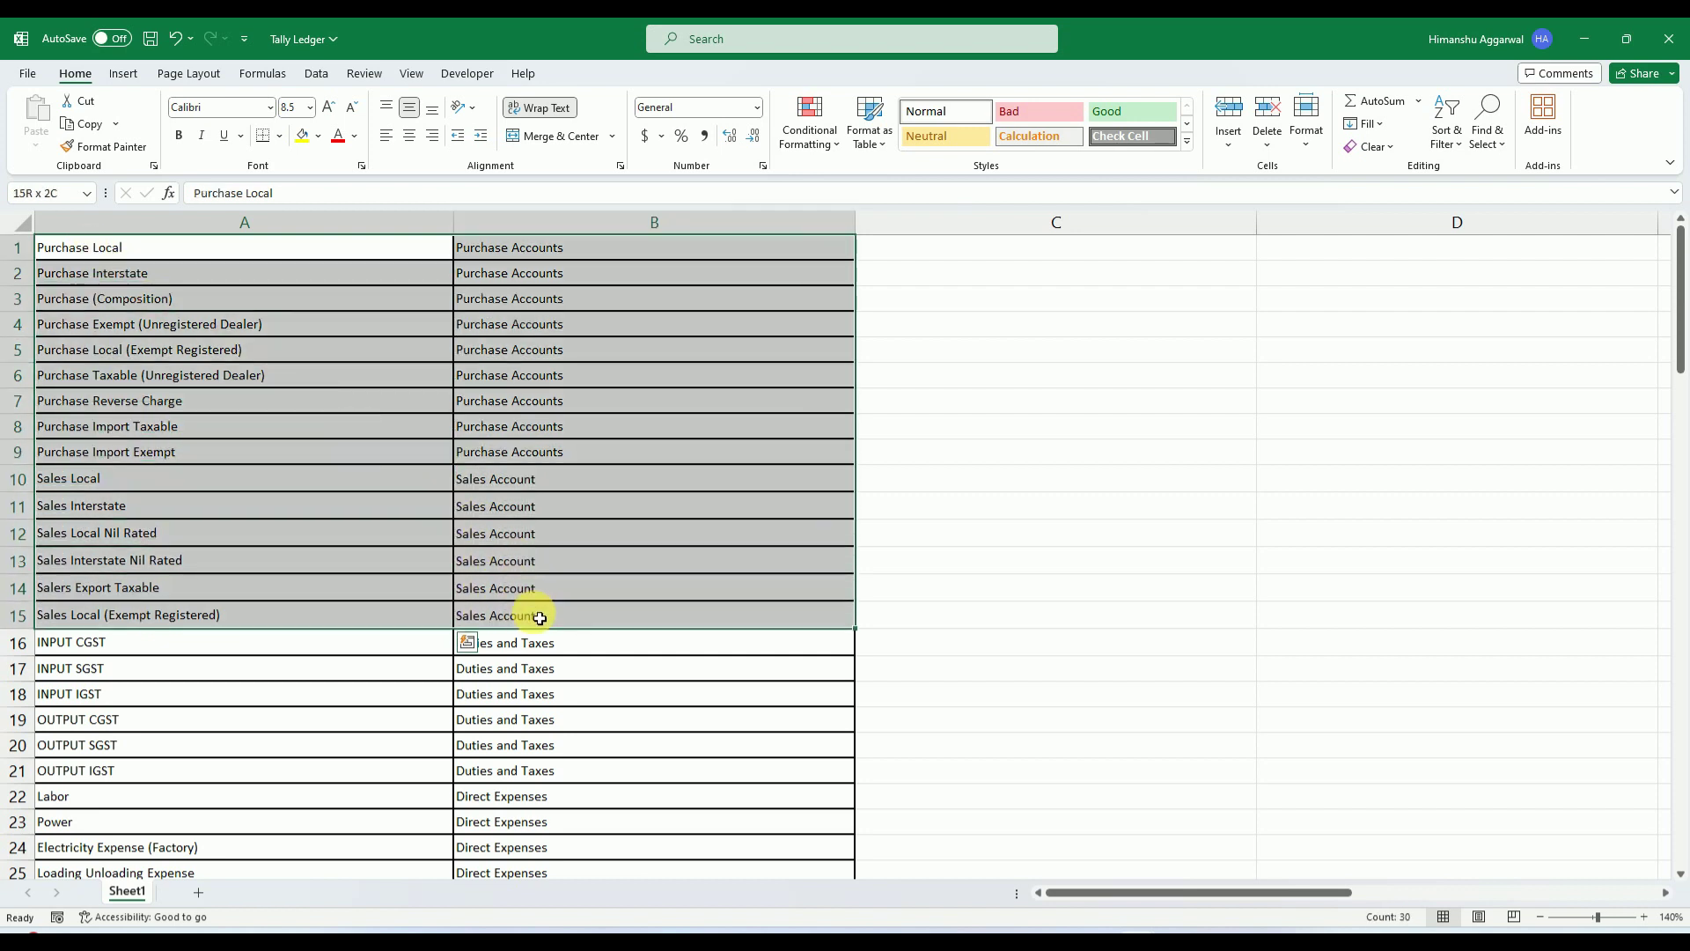
click(347, 502)
drag(155, 243, 566, 611)
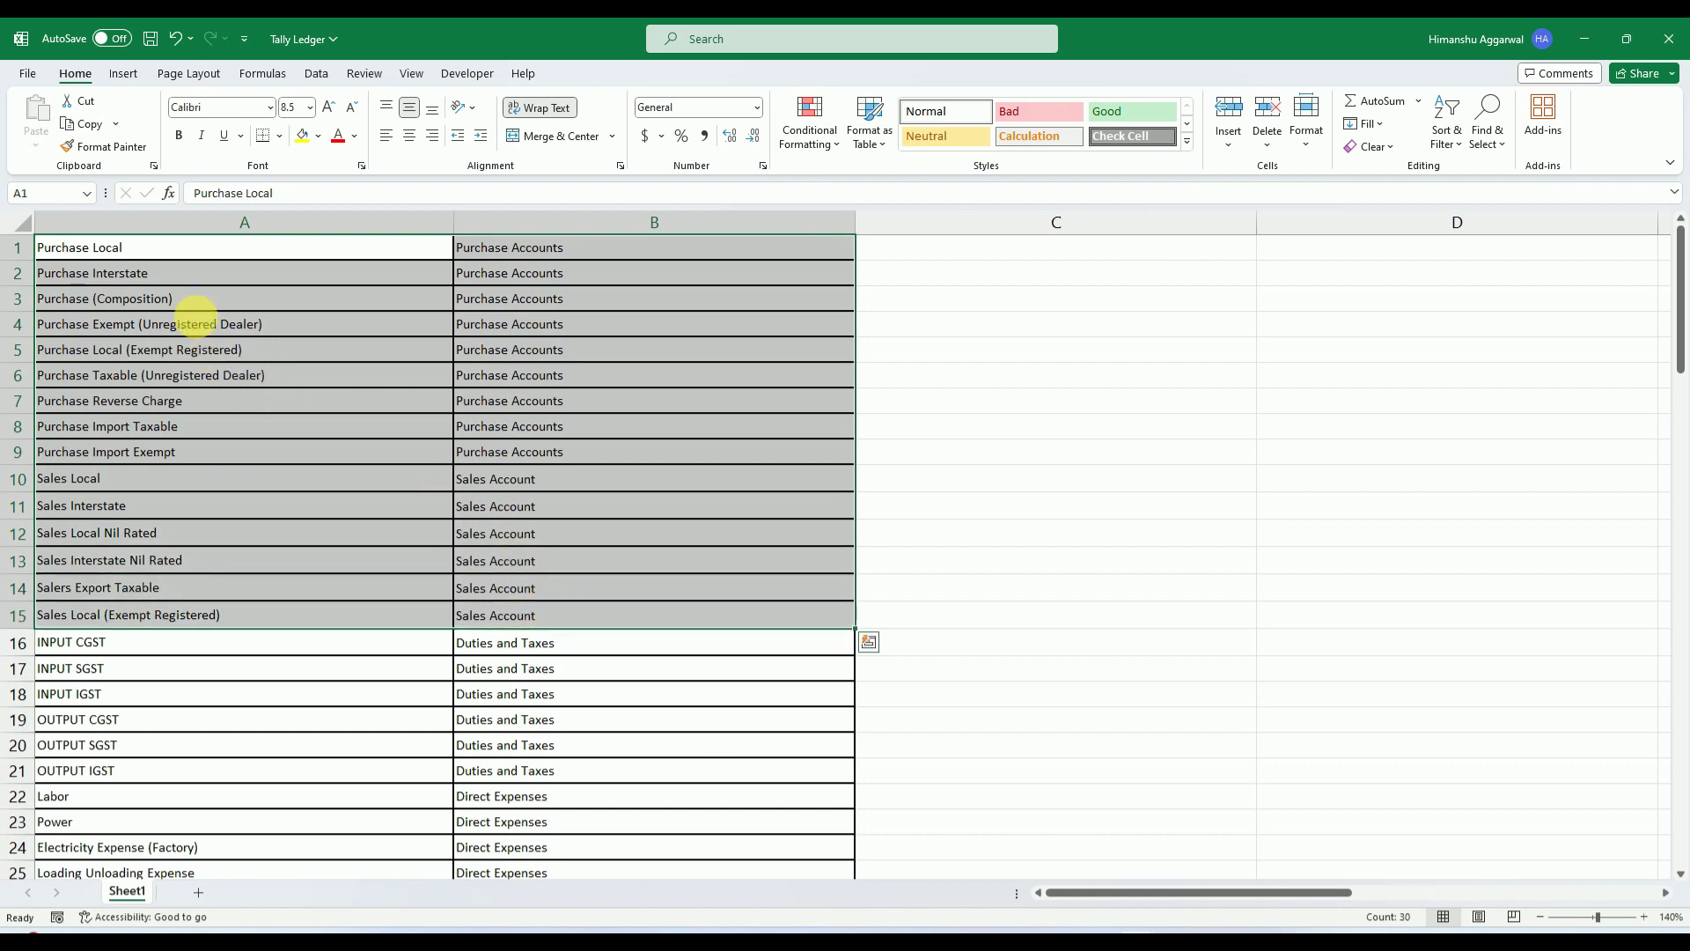
right_click(197, 322)
click(243, 383)
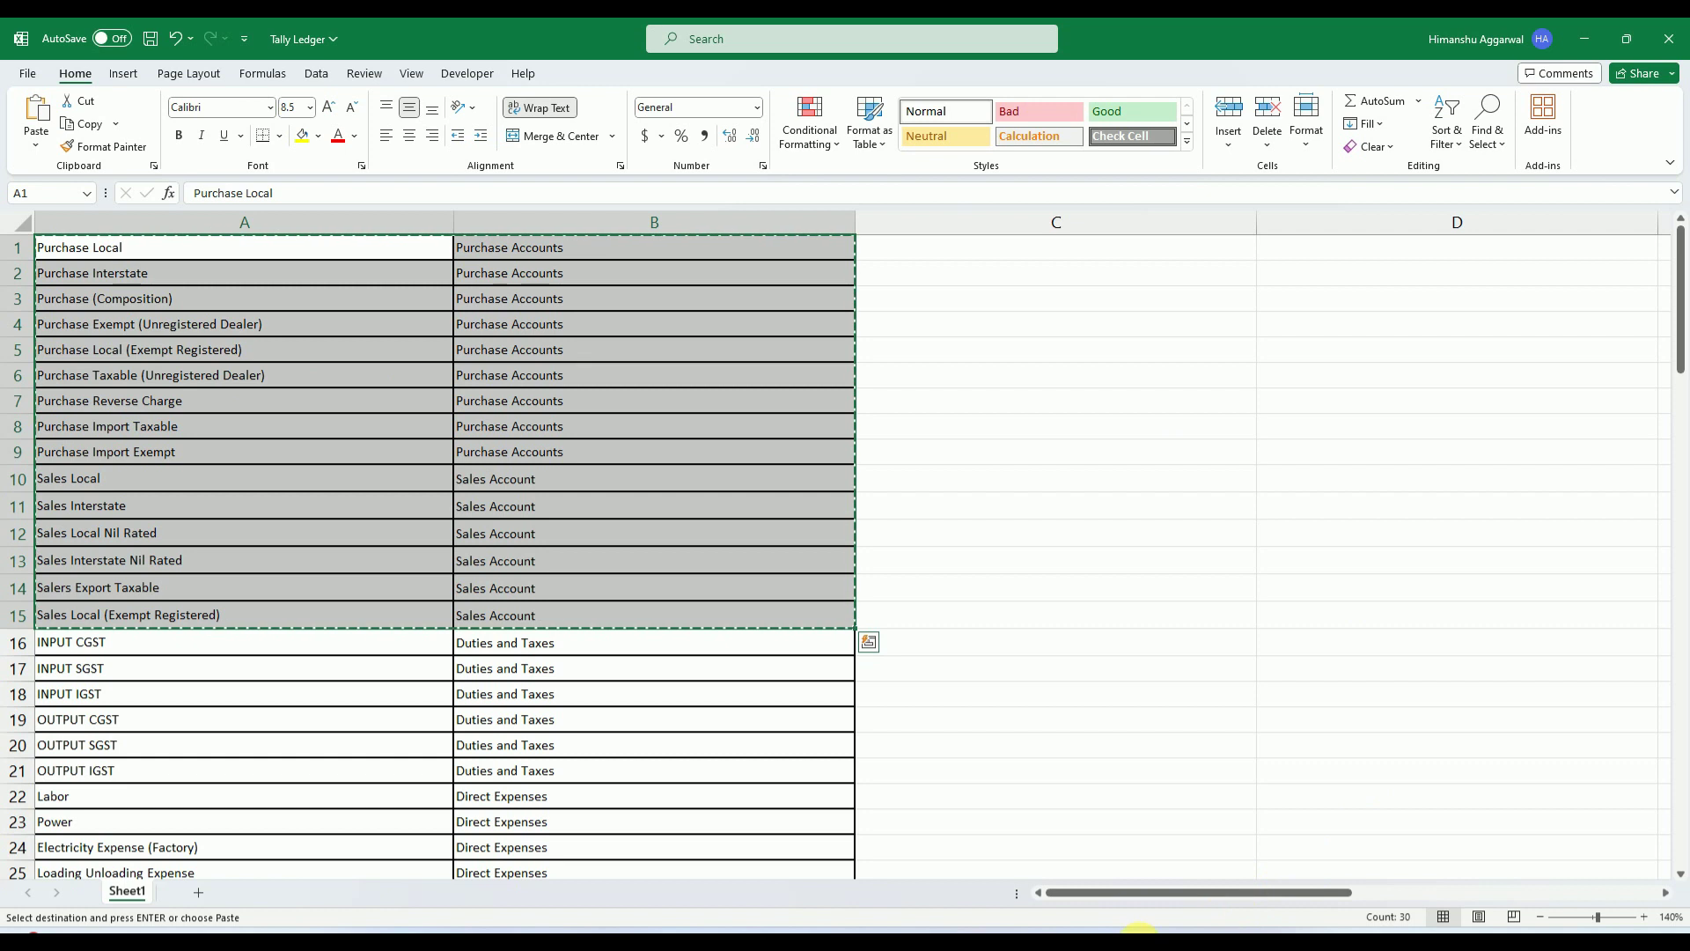
Switch to the AllAccountingMasters workbook and paste the copied ledgers into the Ledger sheet starting at cell A2
mouse_move(1139, 932)
click(1192, 864)
click(125, 294)
key(ctrl+v)
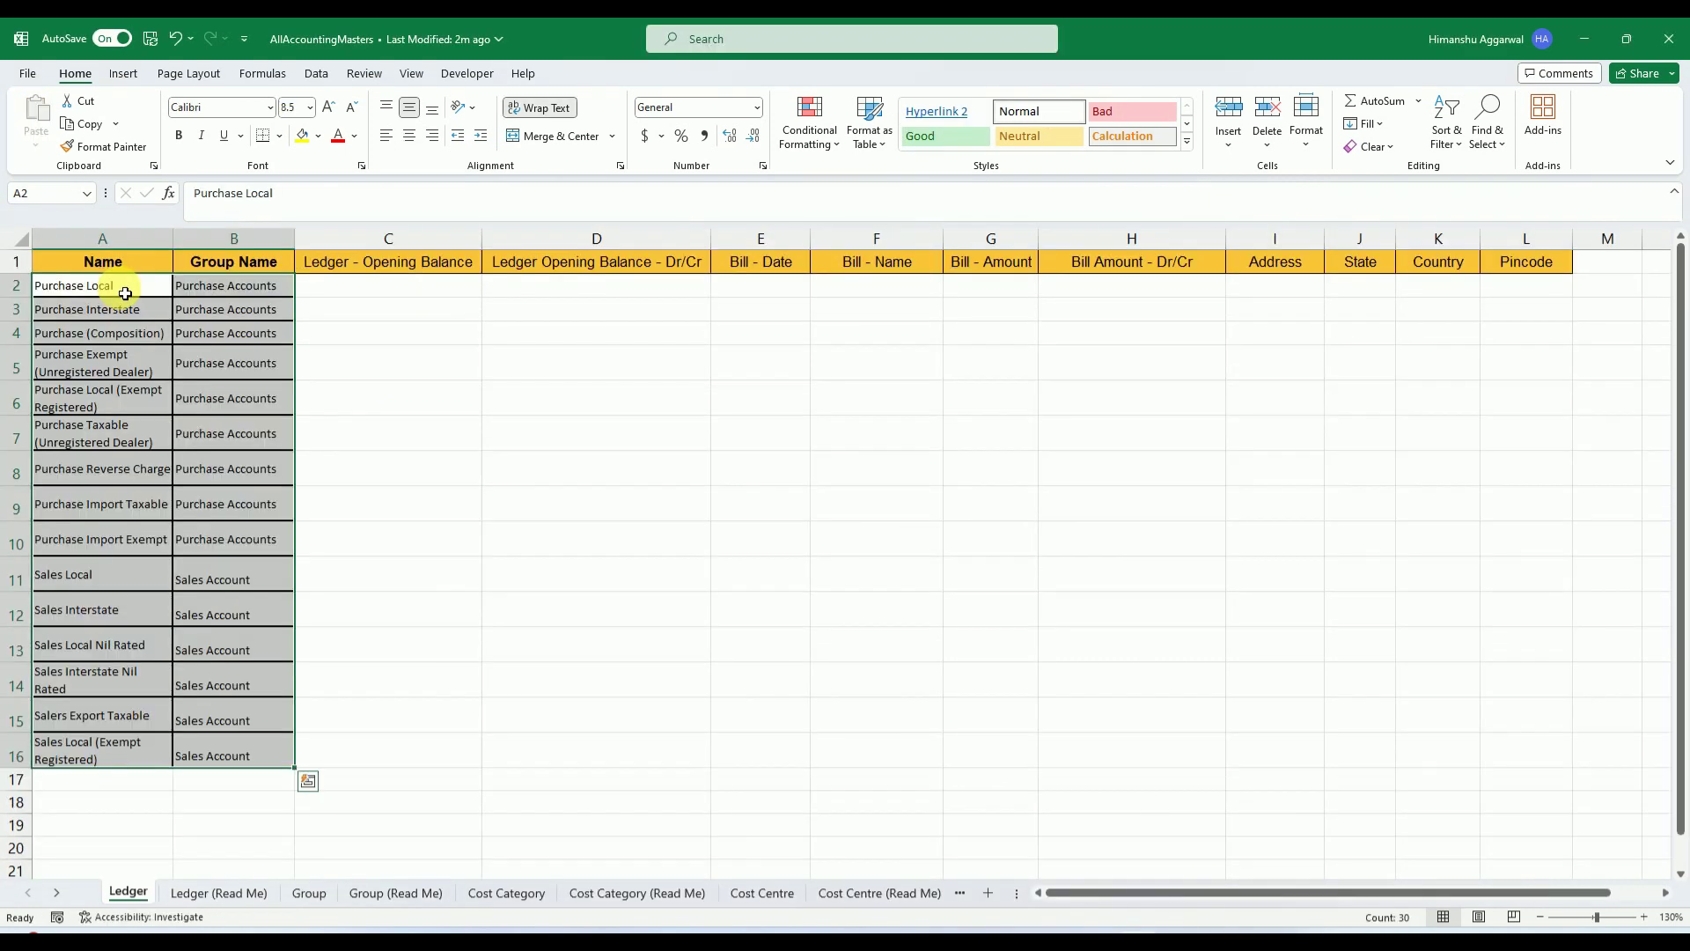
click(396, 396)
Widen the Name and Group Name columns of the Ledger sheet and check the pasted entries
drag(182, 242, 215, 242)
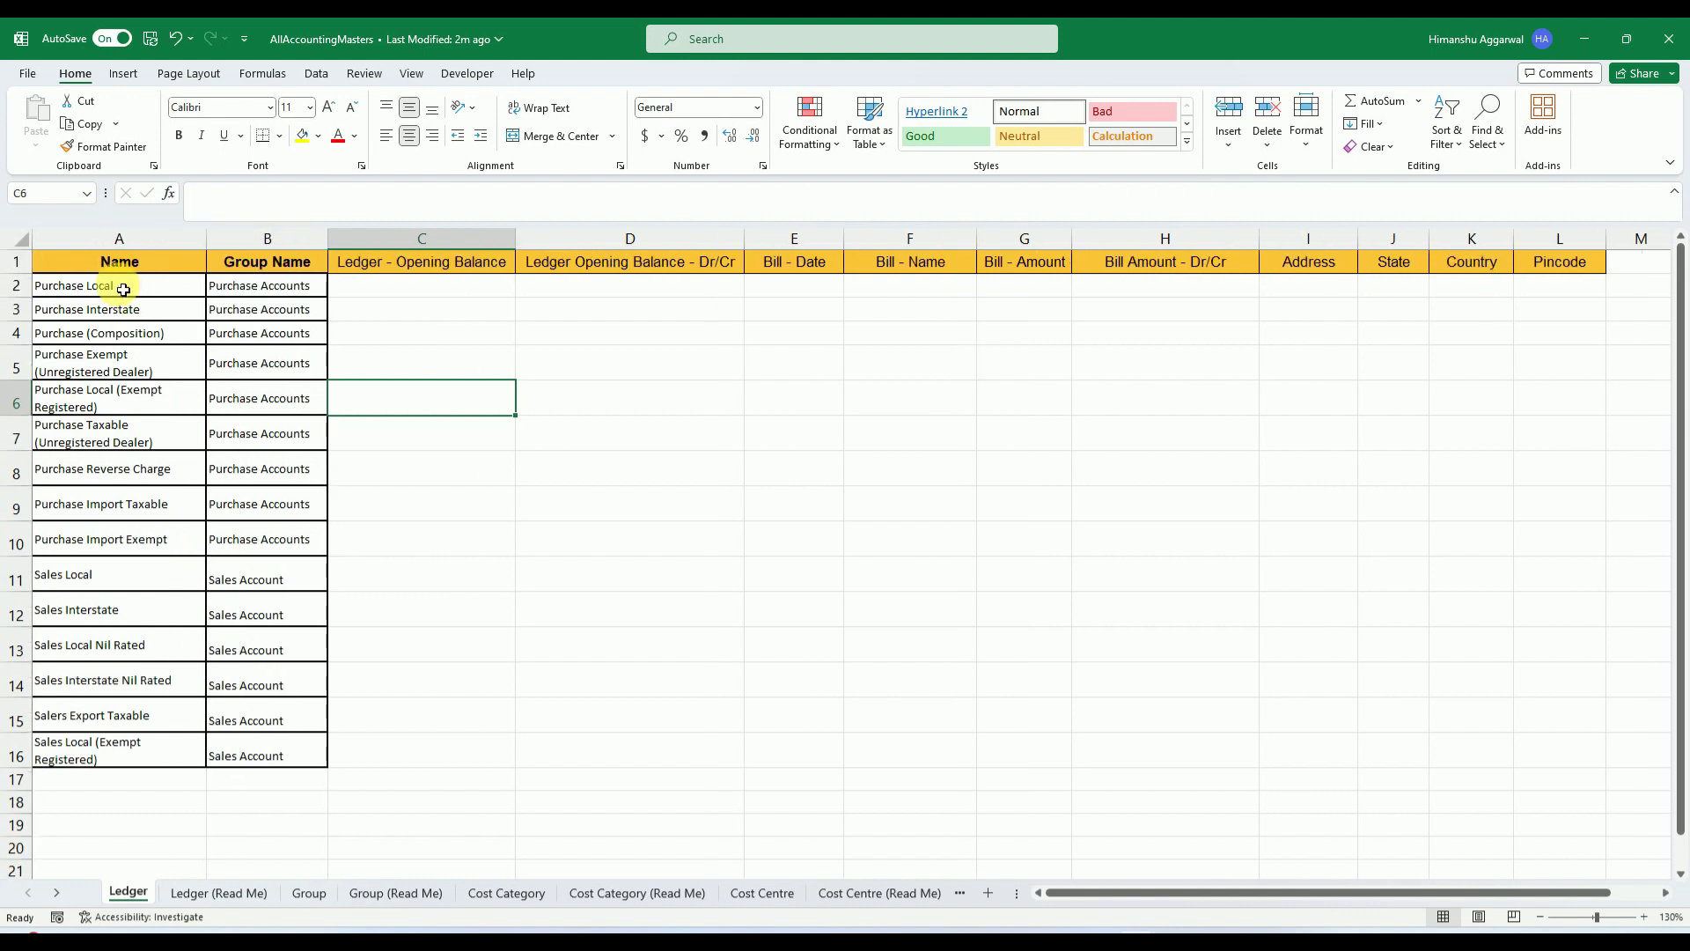
drag(123, 290, 132, 736)
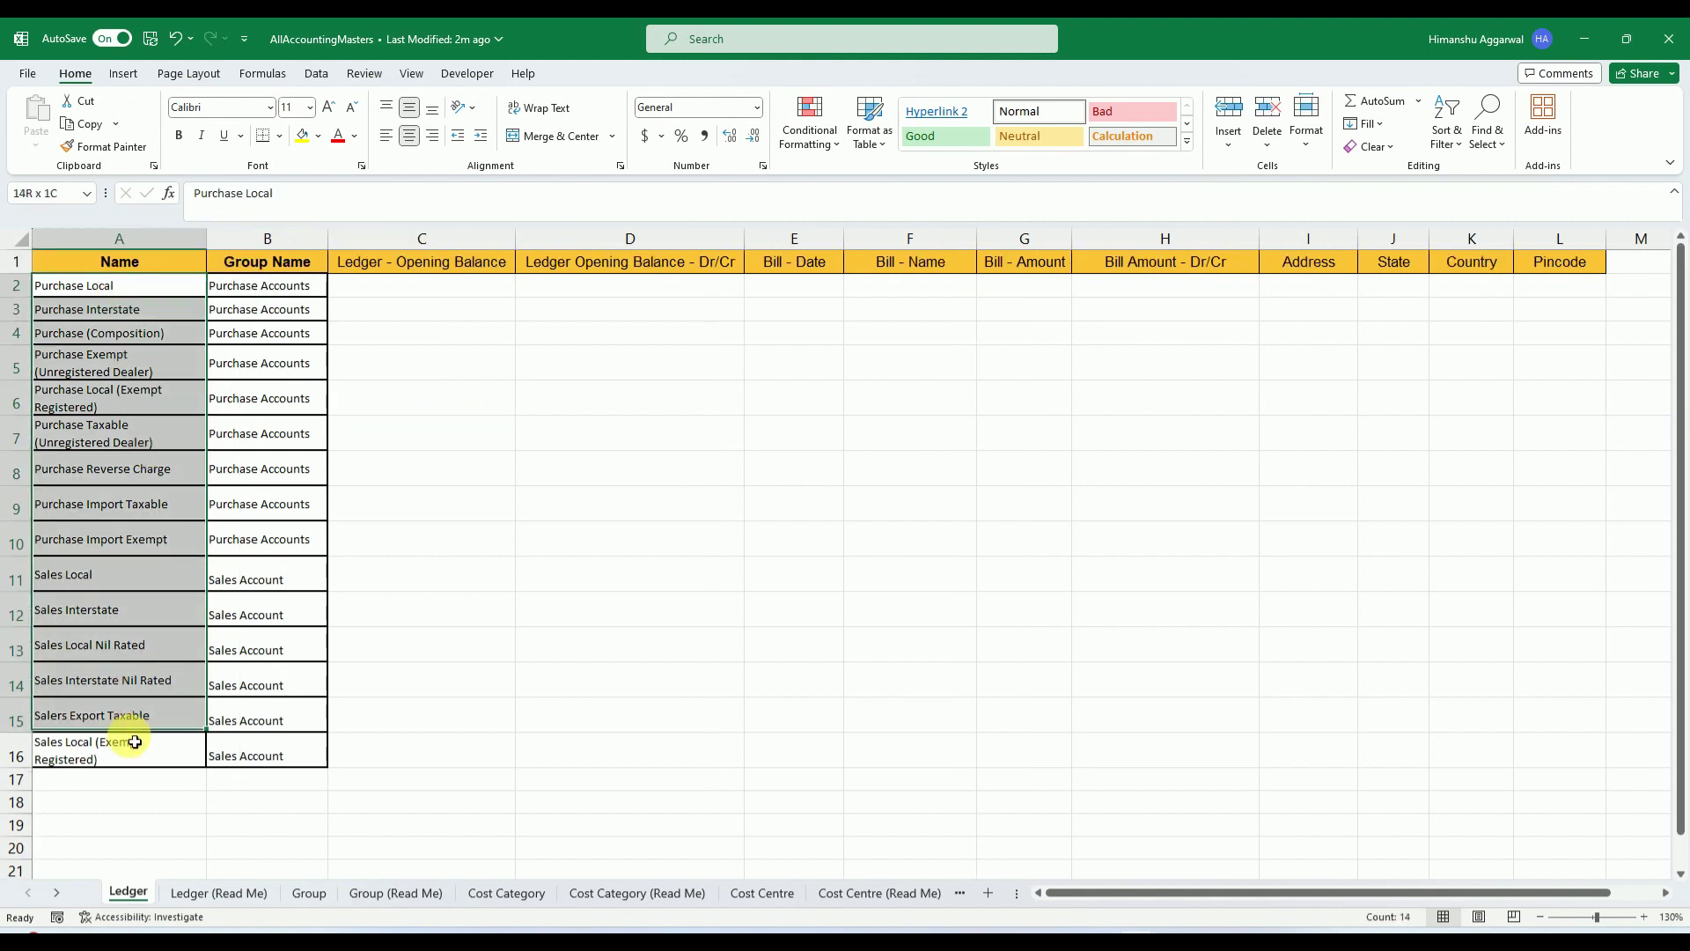
click(278, 283)
drag(289, 301, 310, 748)
click(416, 706)
drag(328, 238, 366, 238)
Switch to TallyPrime, open the group list for alteration and view the Bank Accounts group
click(1221, 934)
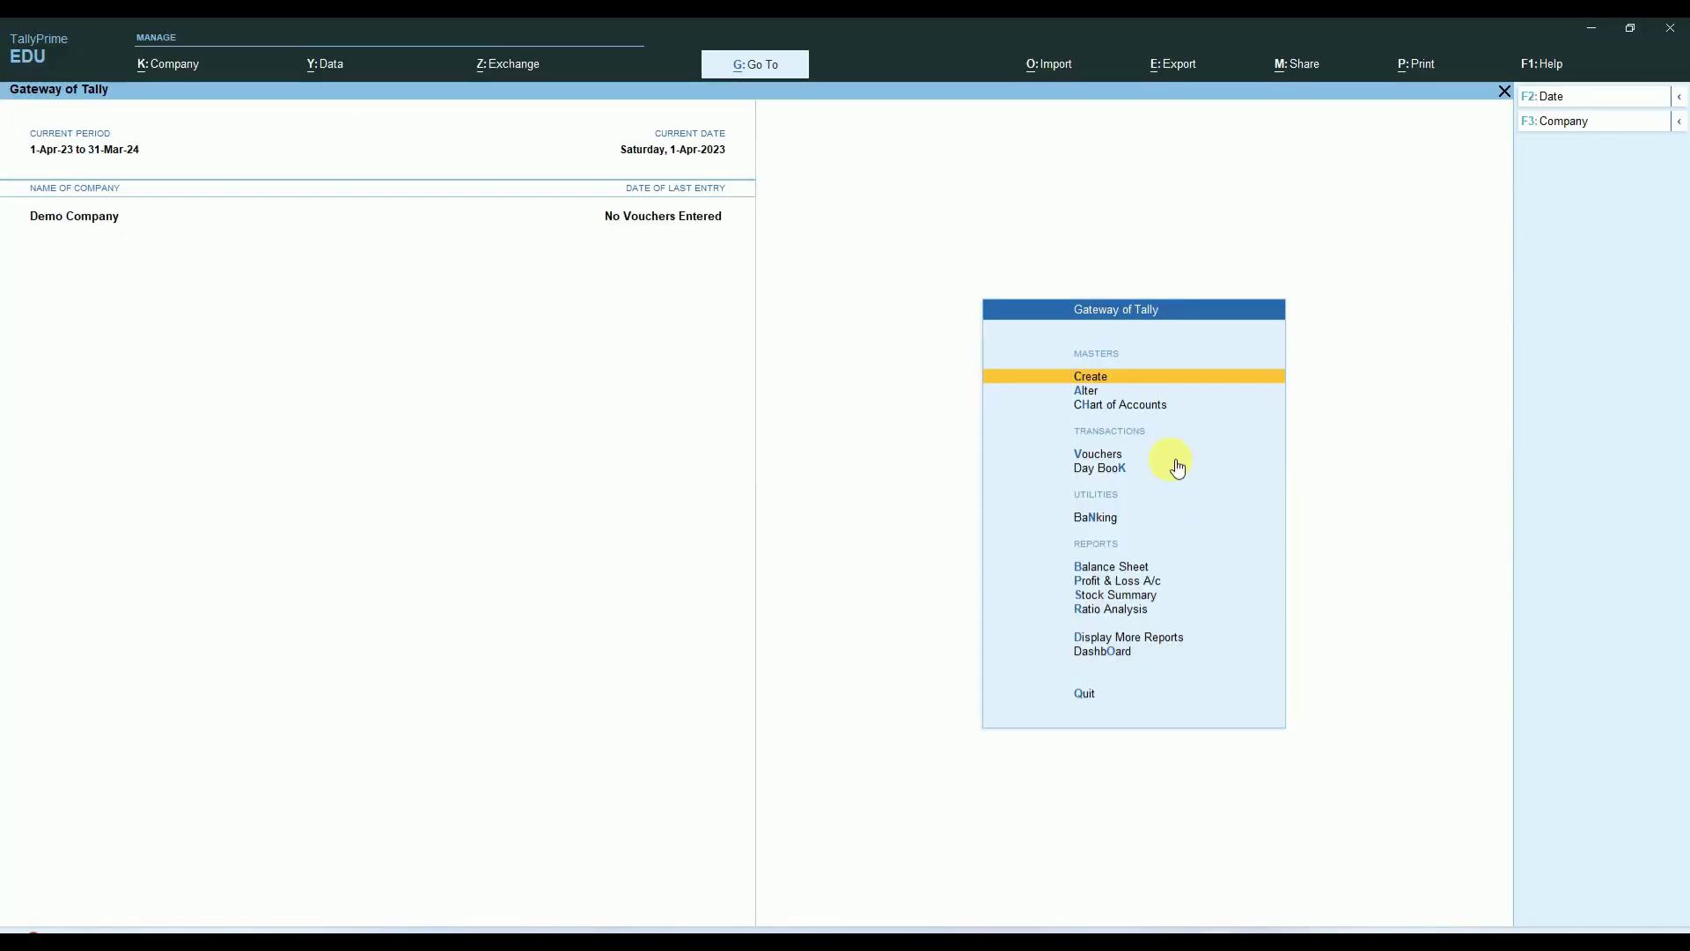
key(a)
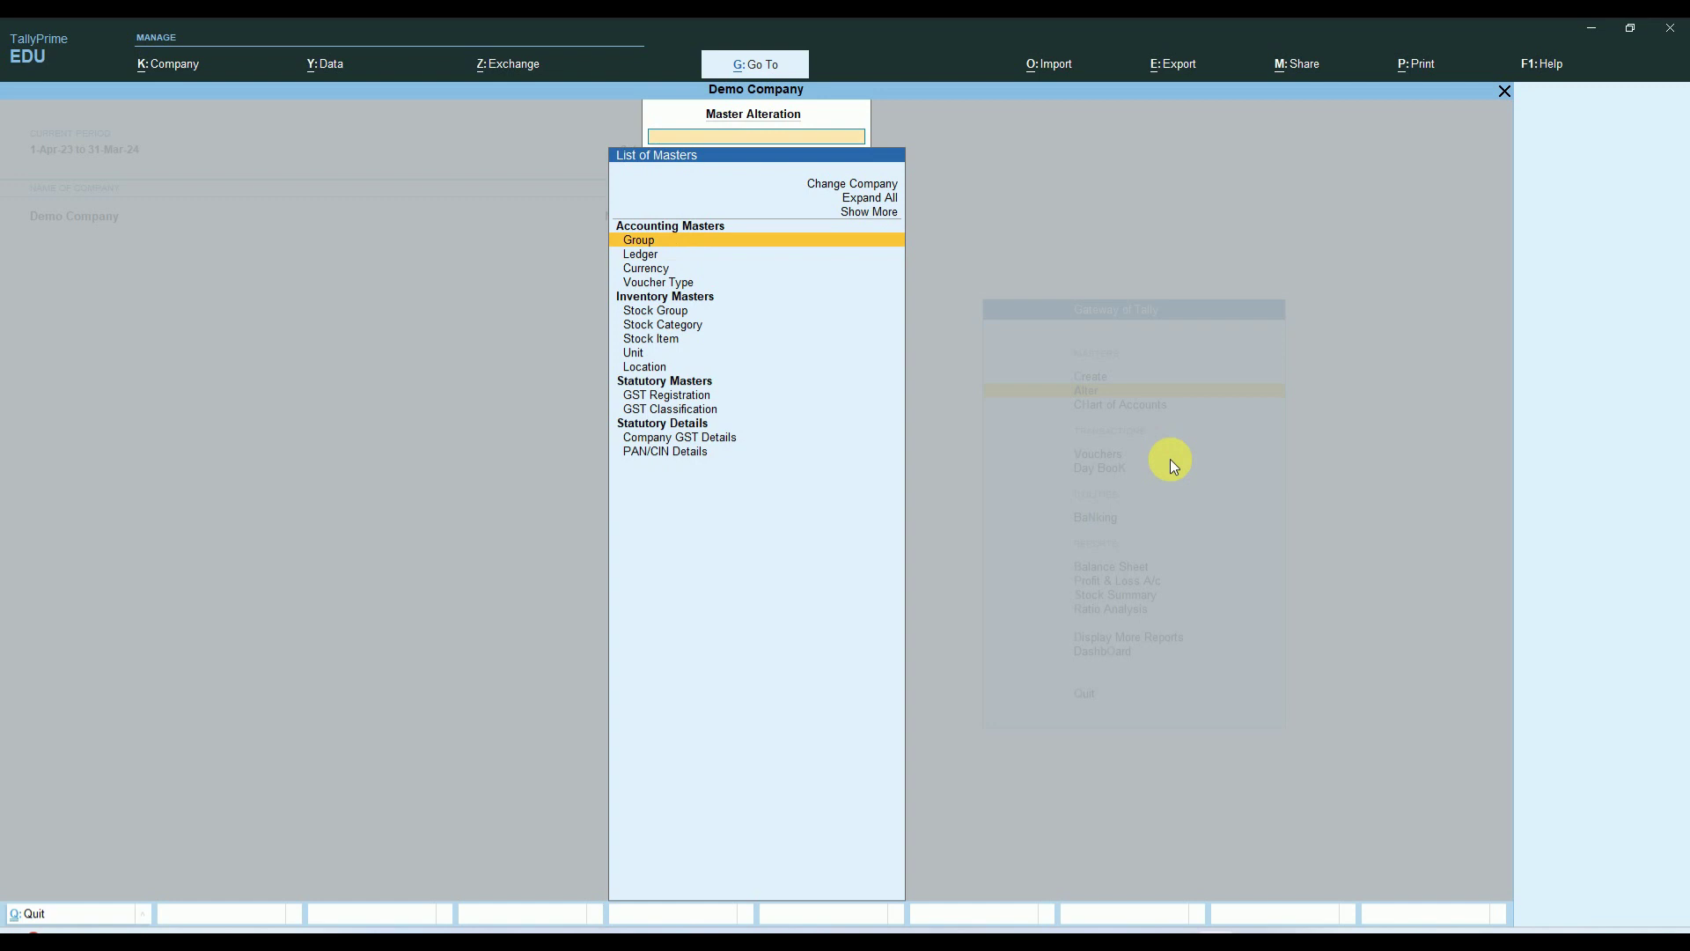
key(Return)
key(Return)
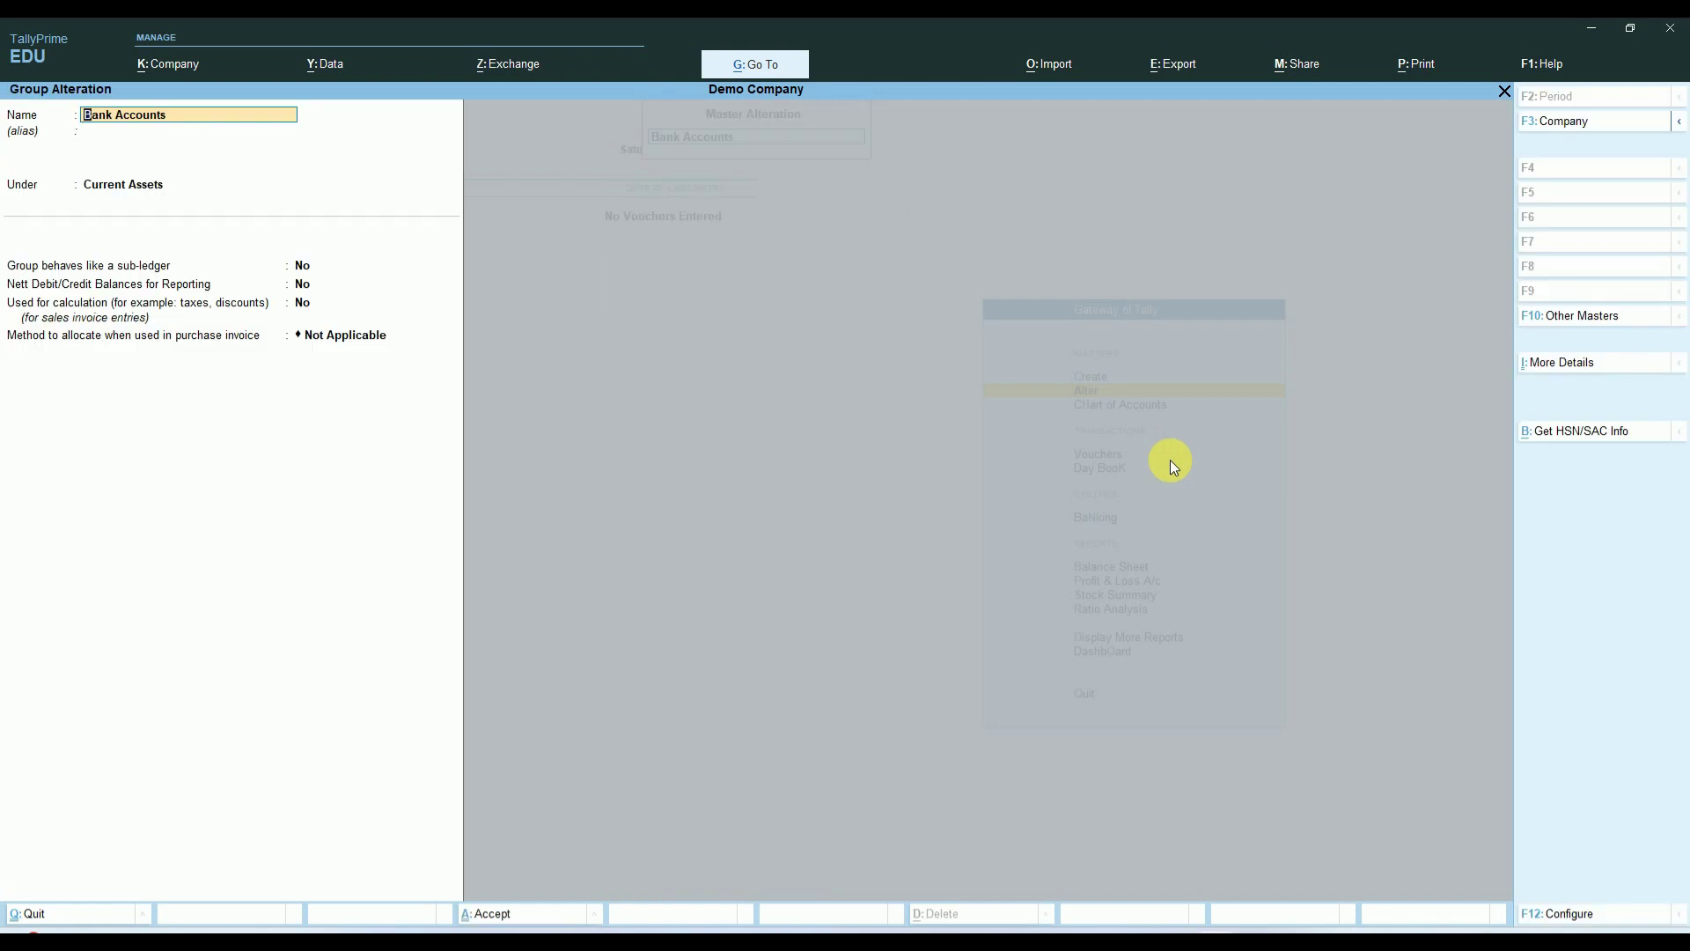
key(Escape)
Review the available group names in Demo Company's List of Groups and return to the Gateway of Tally
key(Down)
key(Down)
key(Down)
key(Down)
key(Down)
key(Down)
key(Down)
key(Down)
key(Down)
key(Down)
key(Down)
key(Down)
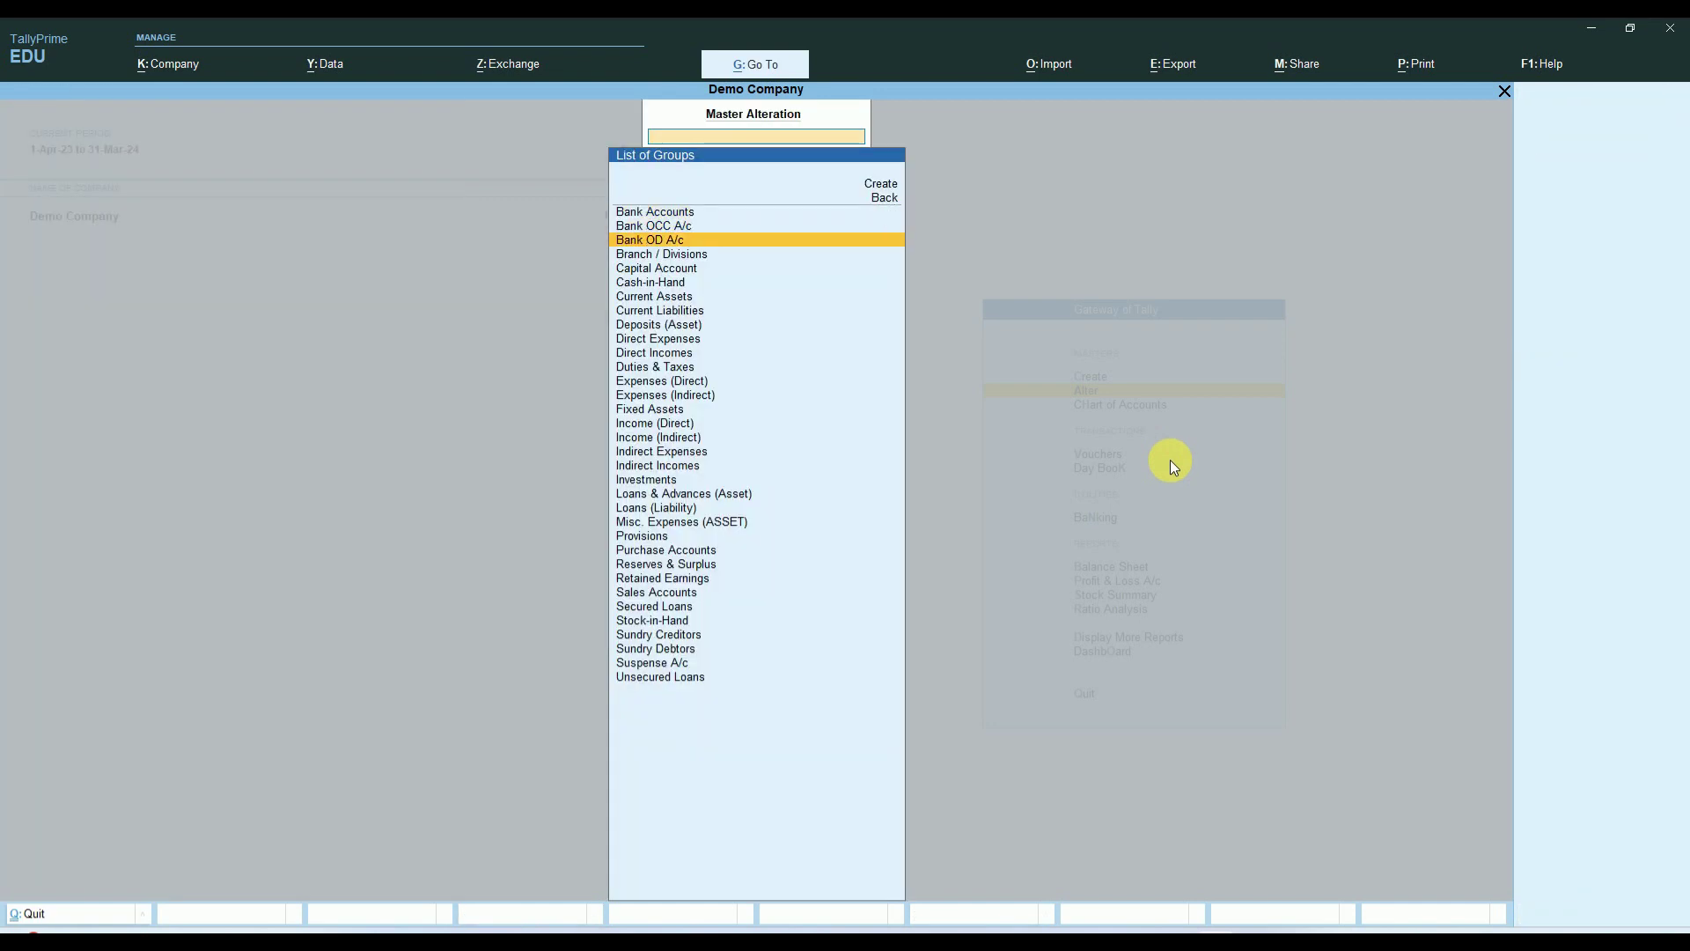
key(Down)
key(Down)
key(Down)
key(Down)
key(Down)
key(Down)
key(Down)
key(Down)
key(Down)
key(Down)
key(Down)
key(Down)
key(Down)
key(Down)
key(Down)
key(Down)
key(Down)
key(Down)
key(Down)
key(Down)
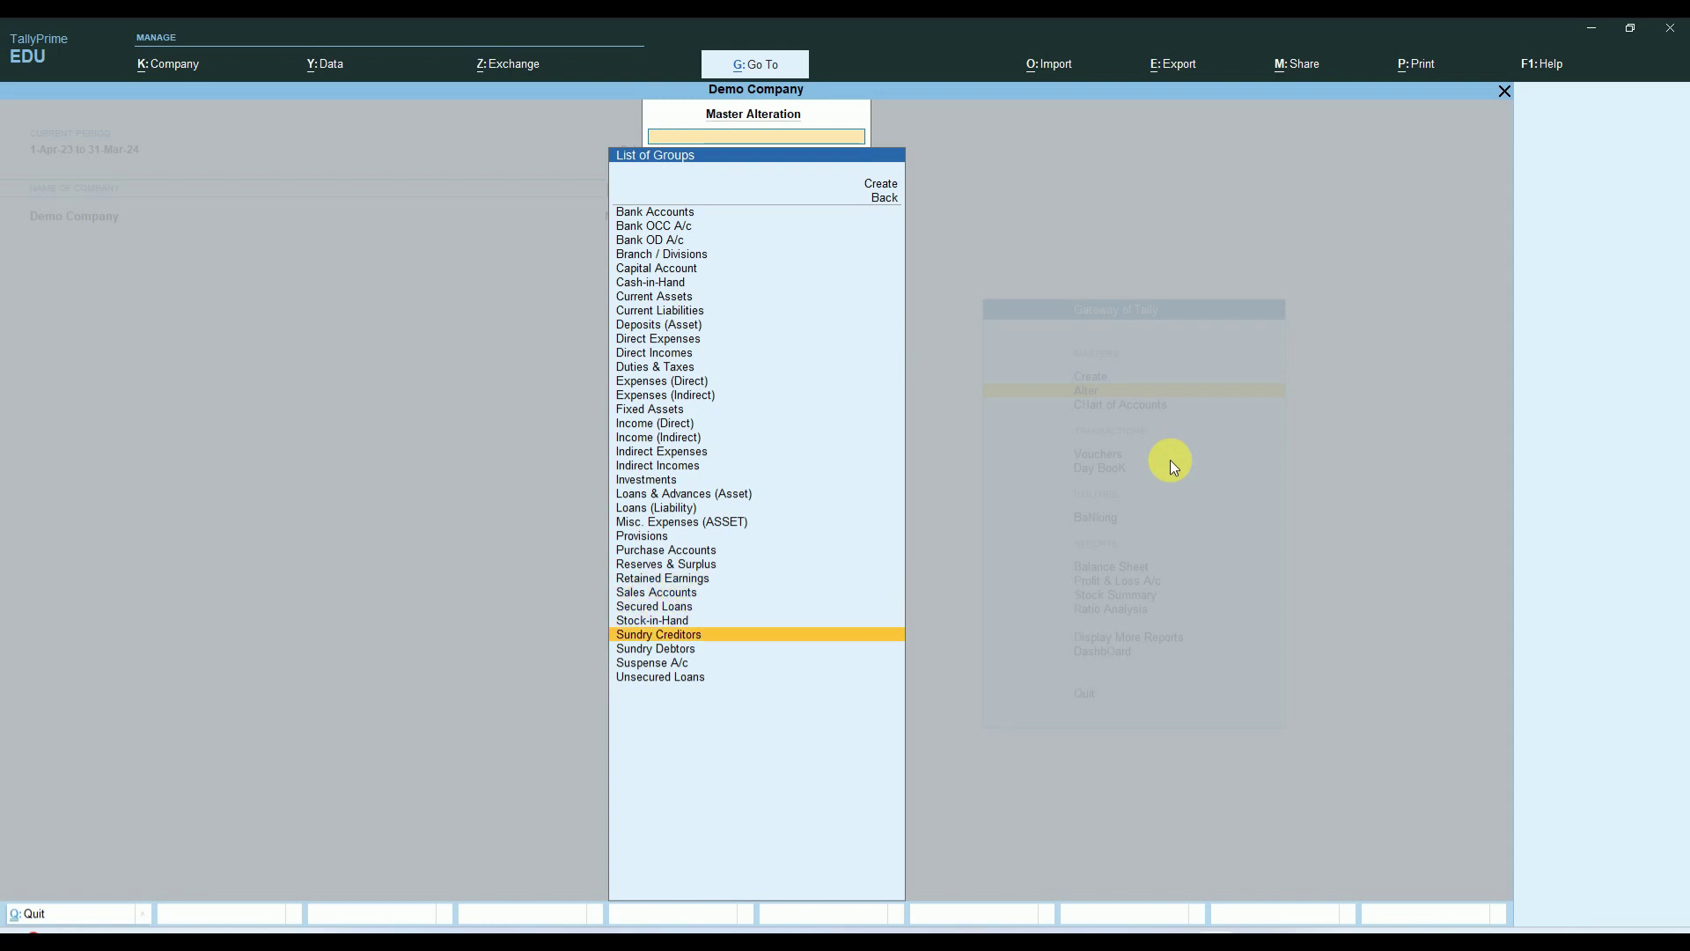
key(Up)
key(Up)
key(Up)
key(Up)
key(Up)
key(Up)
key(Up)
key(Up)
key(Up)
key(Up)
key(Up)
key(Up)
key(Up)
key(Up)
key(Up)
key(Up)
key(Up)
key(Up)
key(Up)
key(Up)
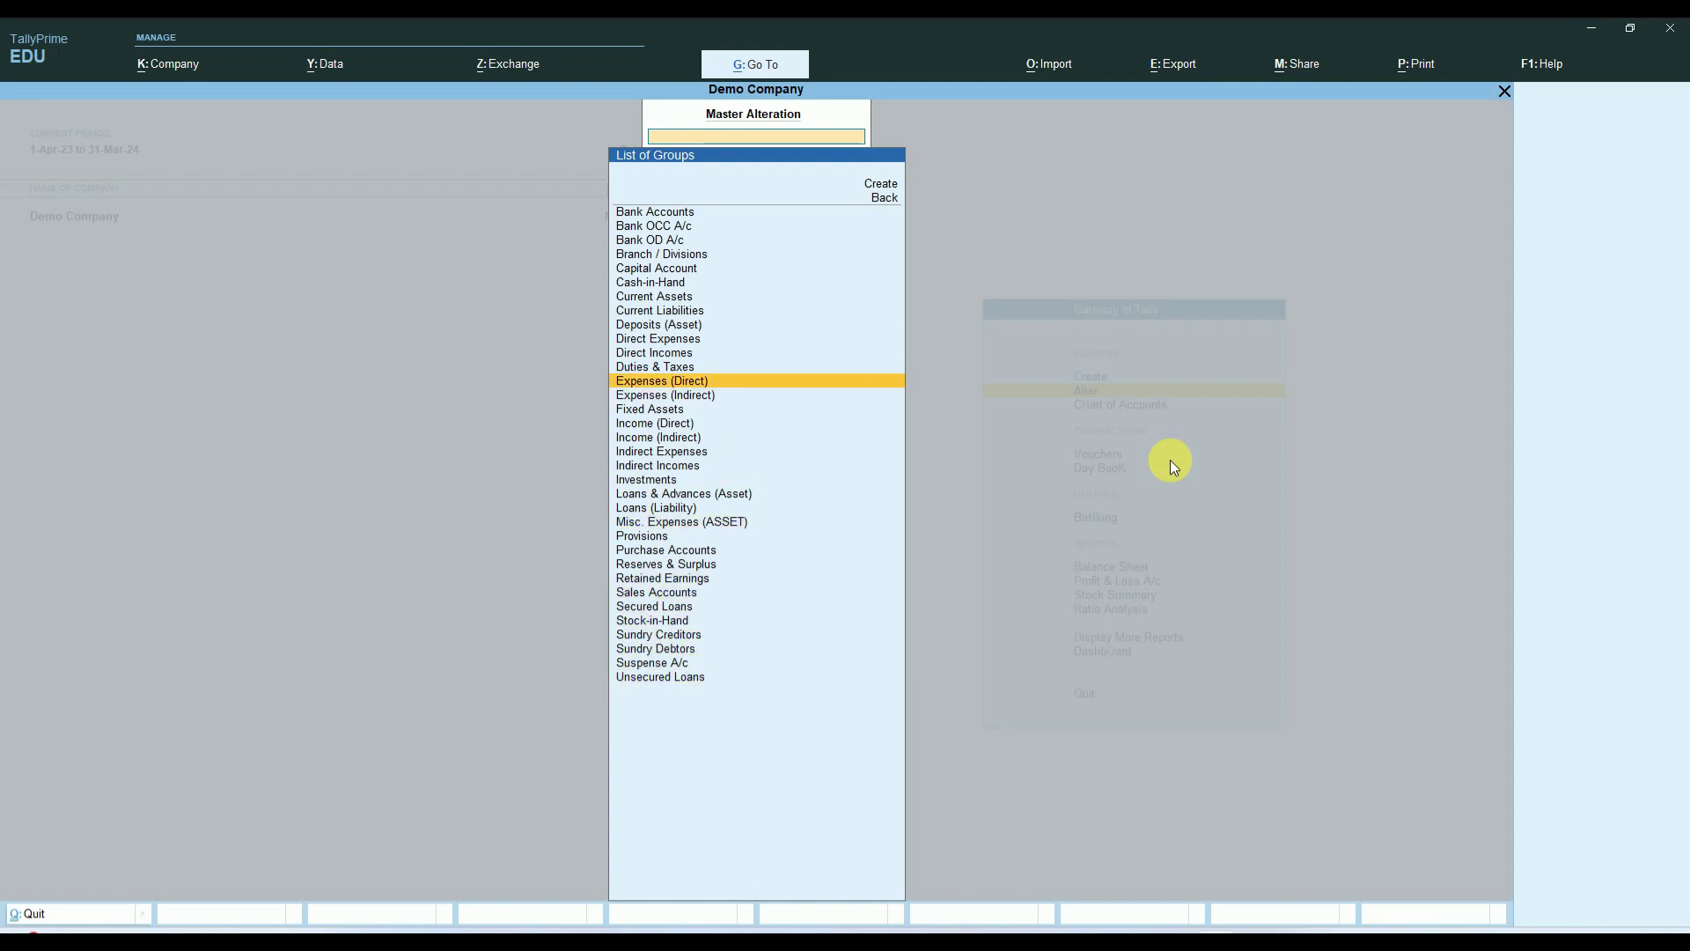
key(Up)
key(Up)
key(Up)
key(Up)
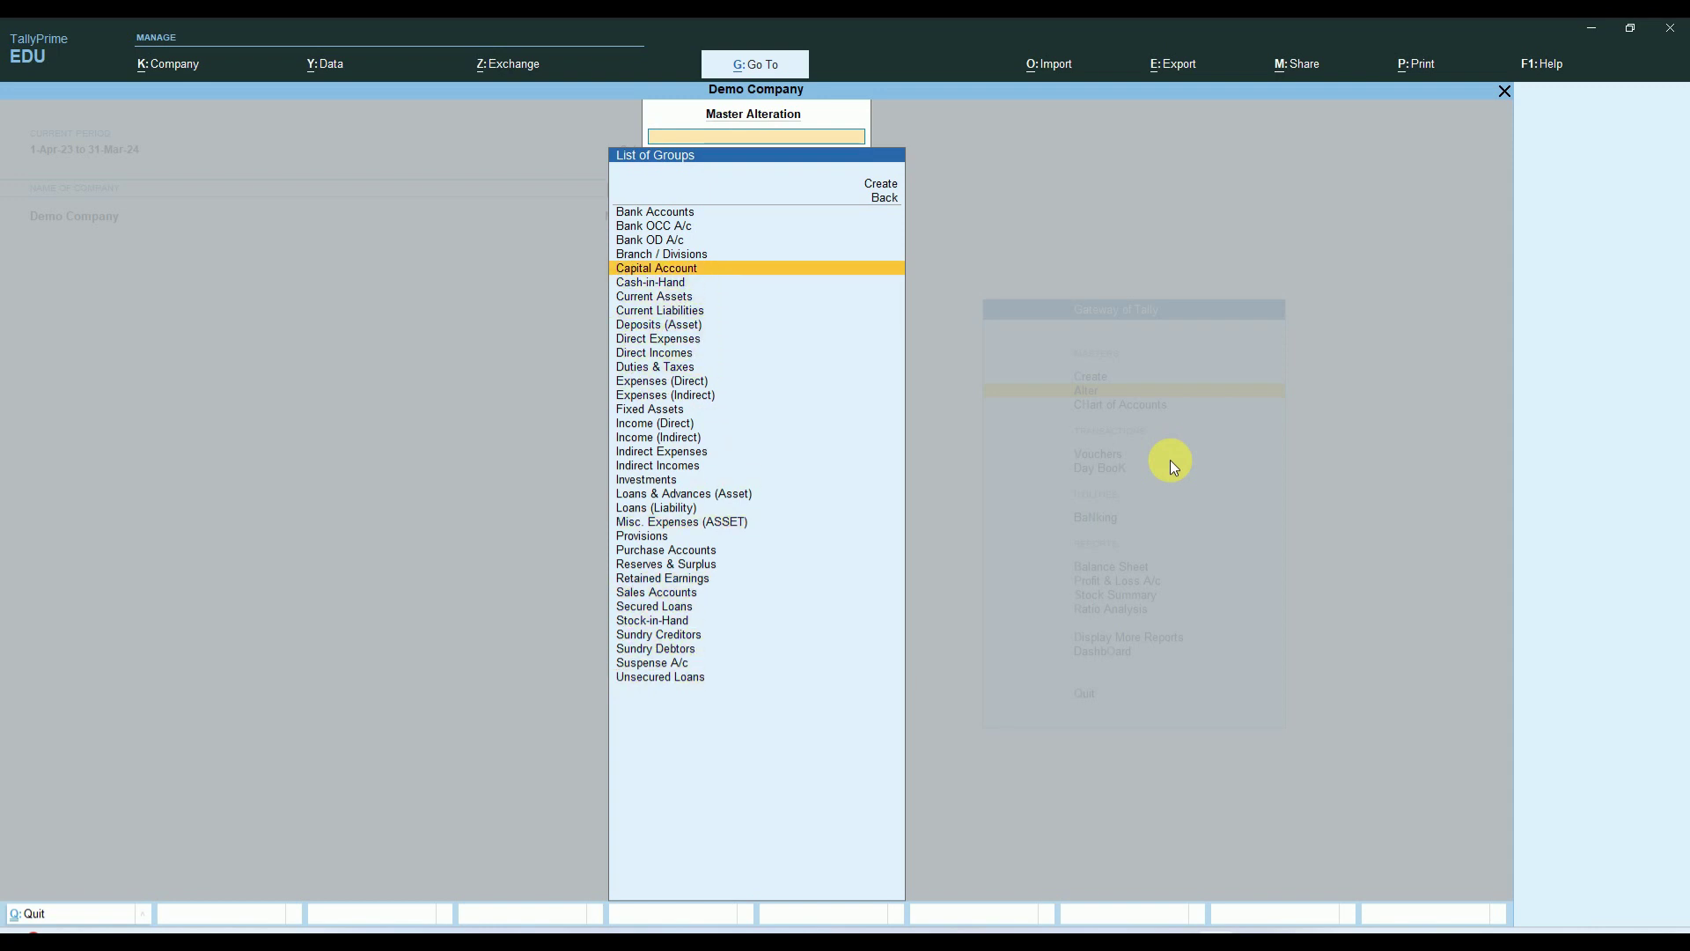
key(Down)
key(Down)
key(Down)
key(Down)
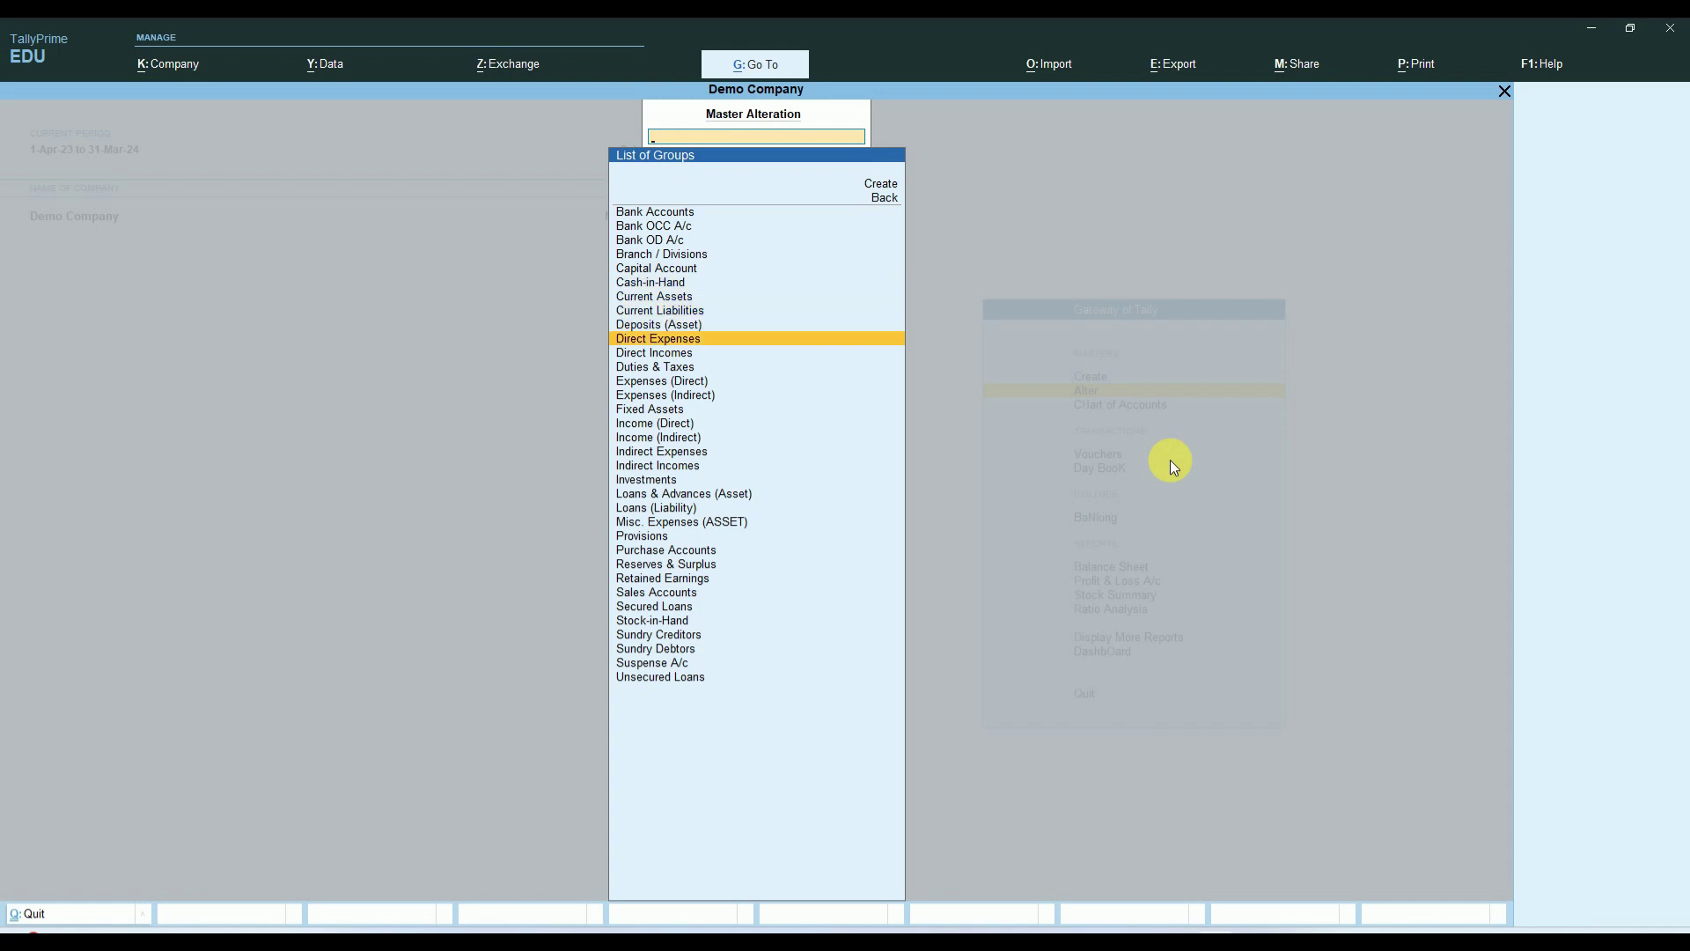
key(Up)
key(Up)
key(Up)
key(Up)
key(Down)
key(Down)
key(Down)
key(Escape)
key(Escape)
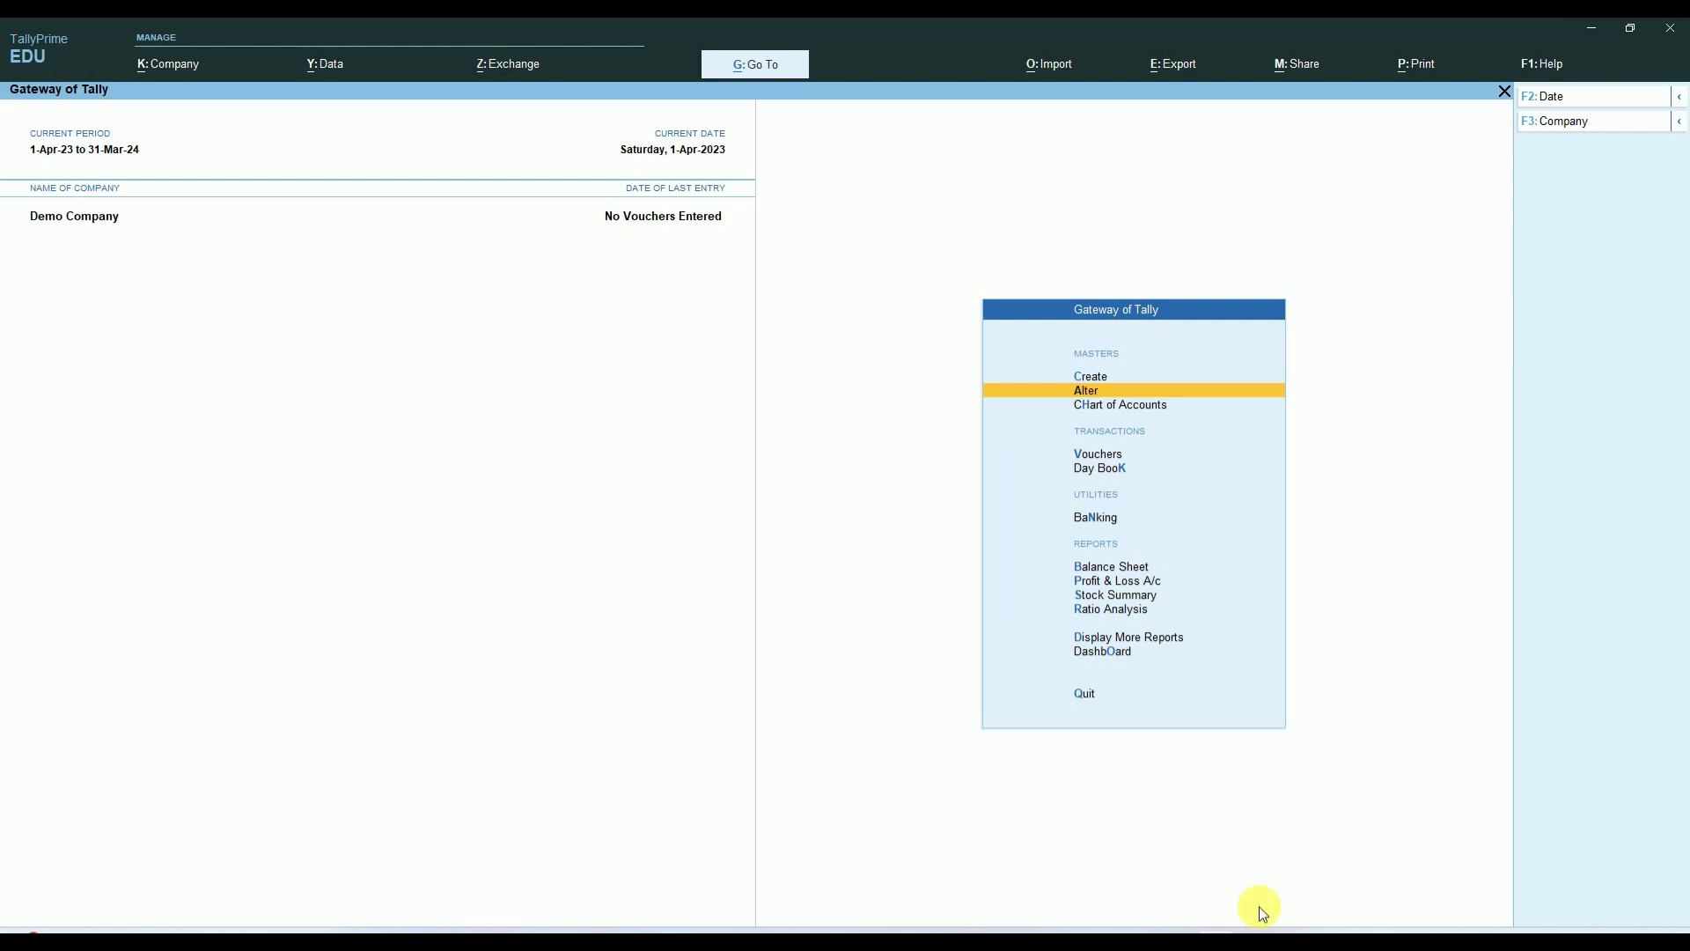
Switch back to the AllAccountingMasters workbook and check the Ledger sheet's group names and blank optional columns
click(1181, 854)
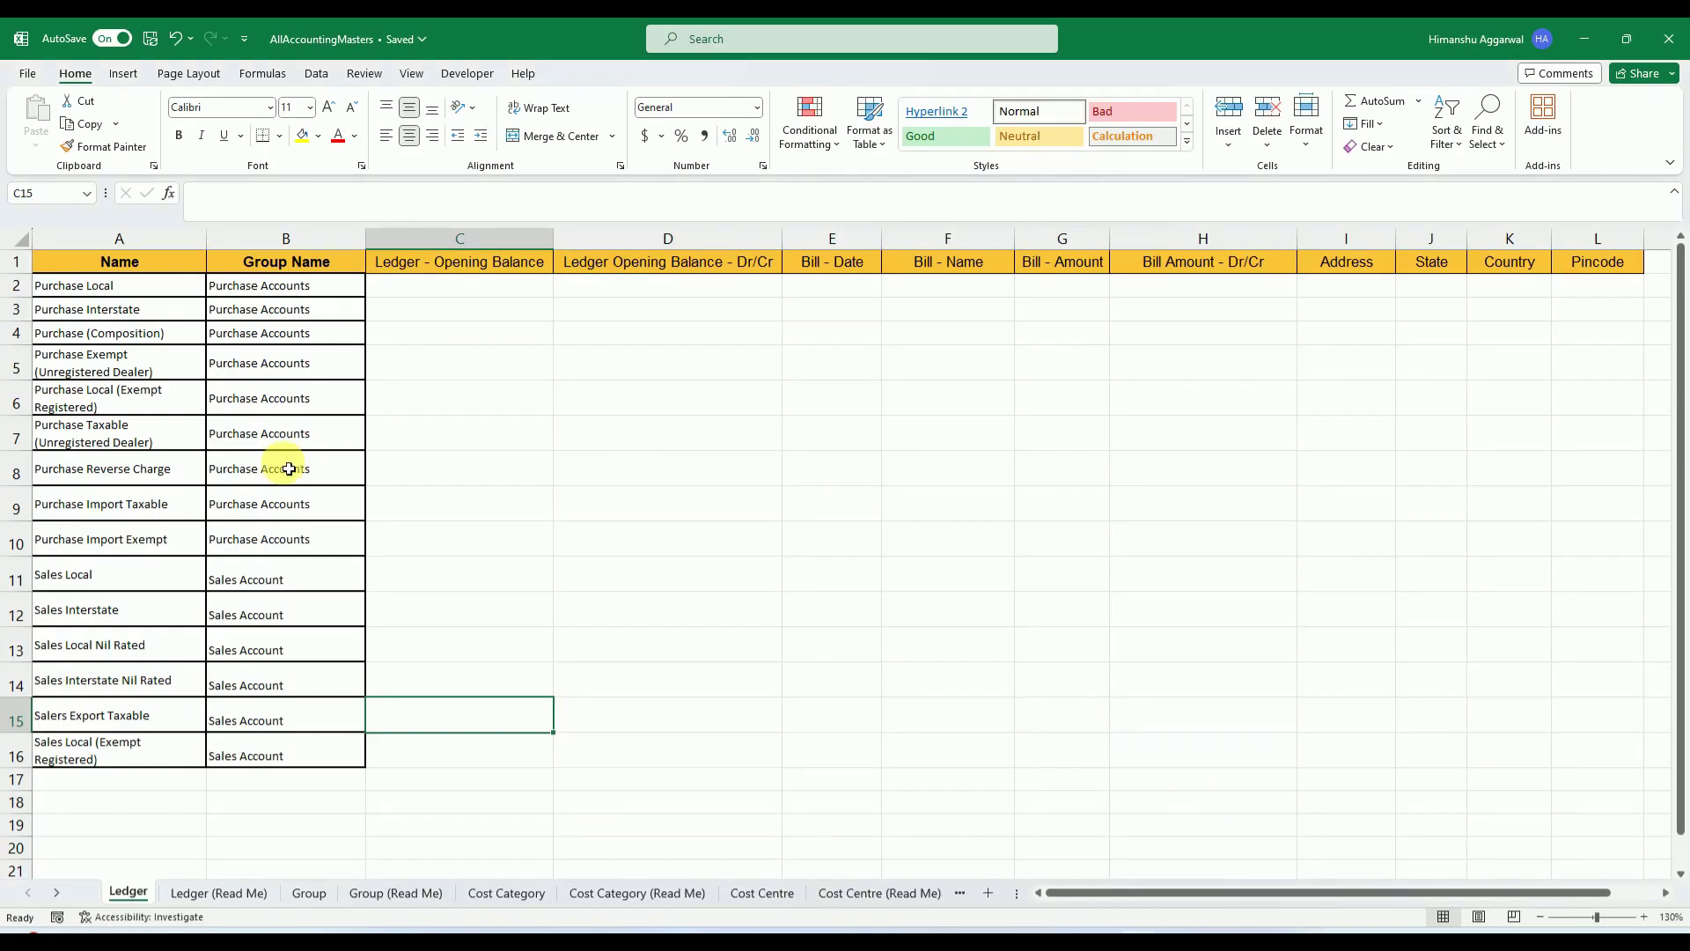
click(476, 286)
click(626, 292)
click(418, 342)
click(470, 471)
click(465, 613)
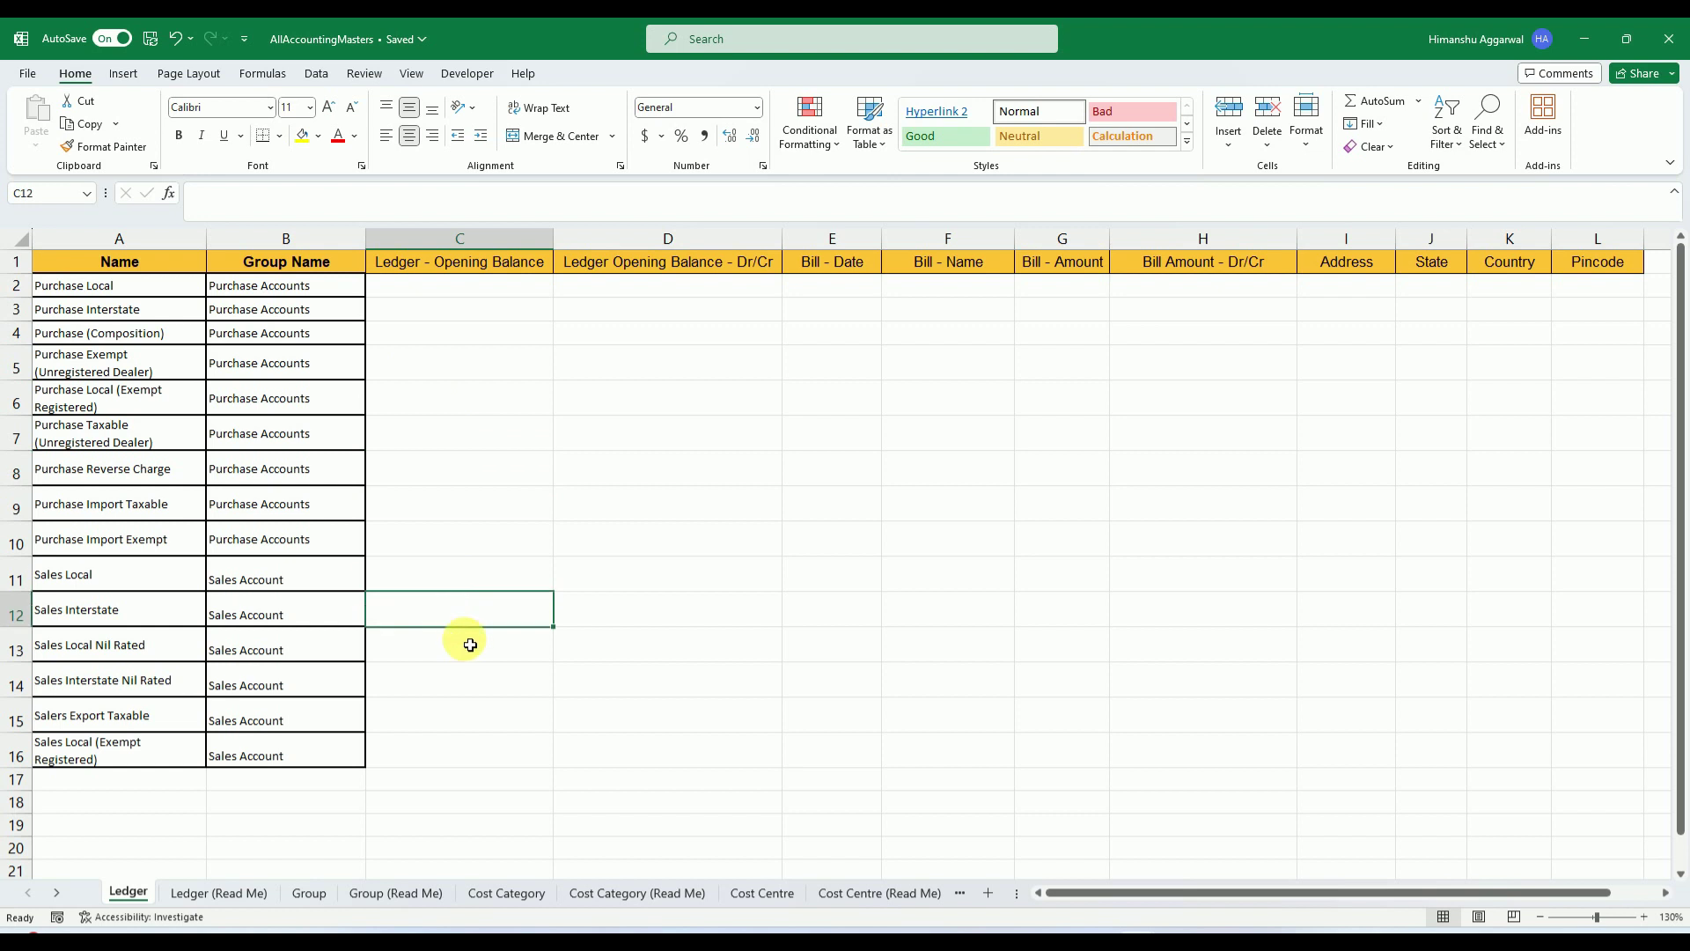
click(497, 423)
click(660, 284)
click(1056, 334)
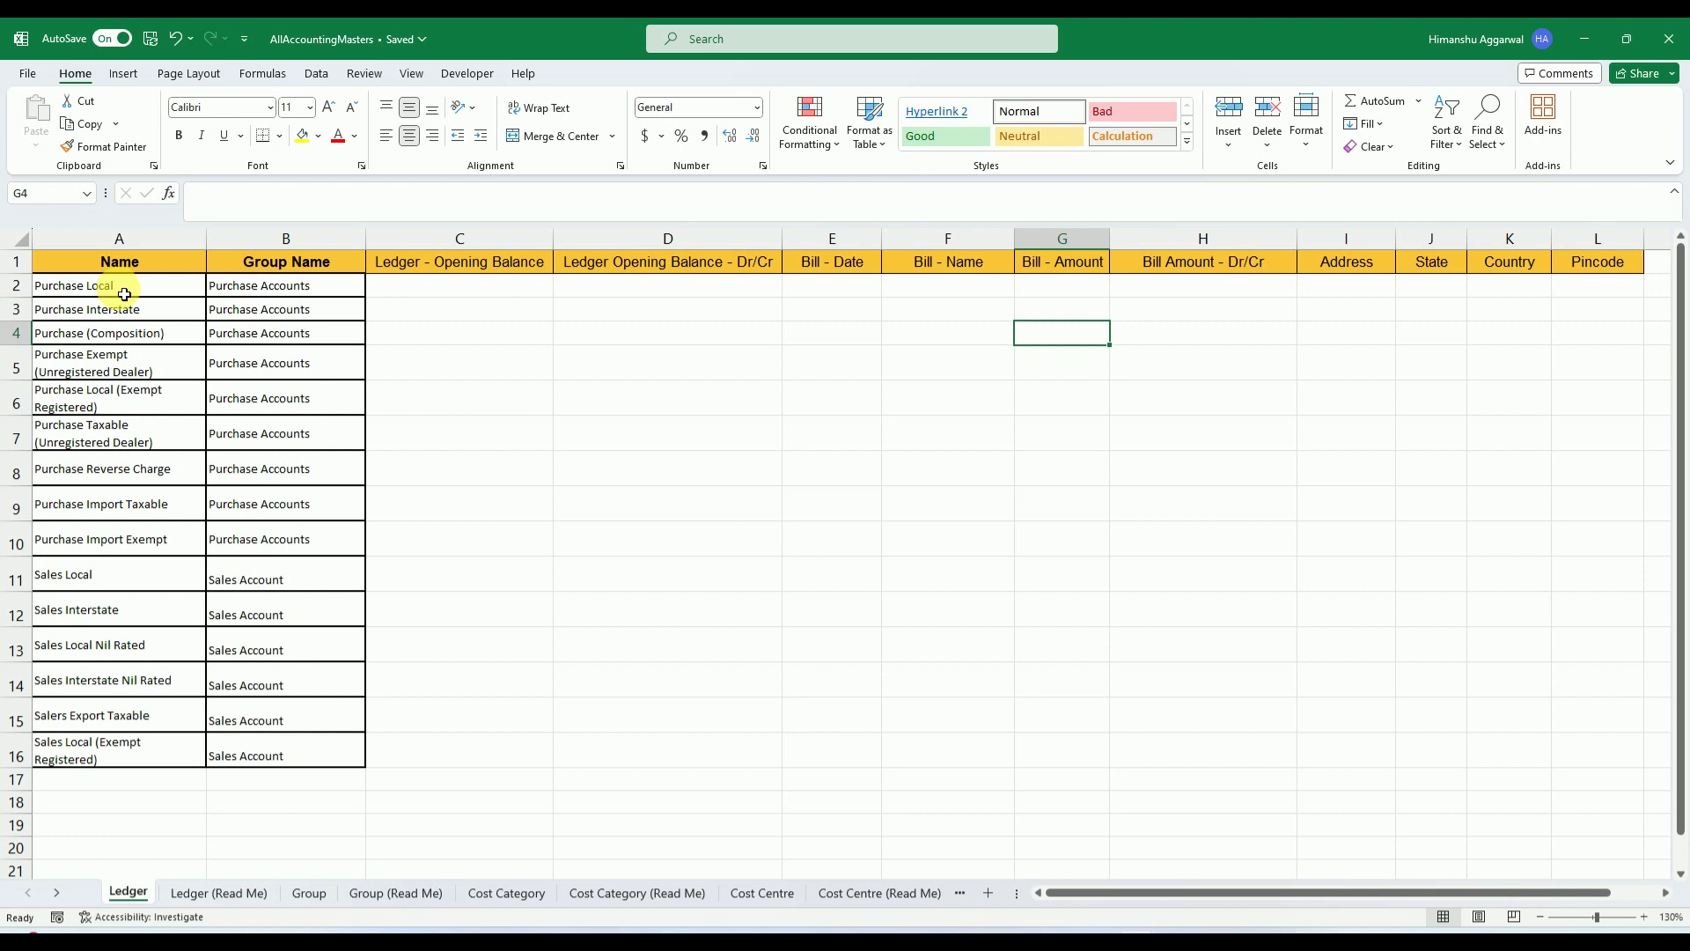
click(294, 286)
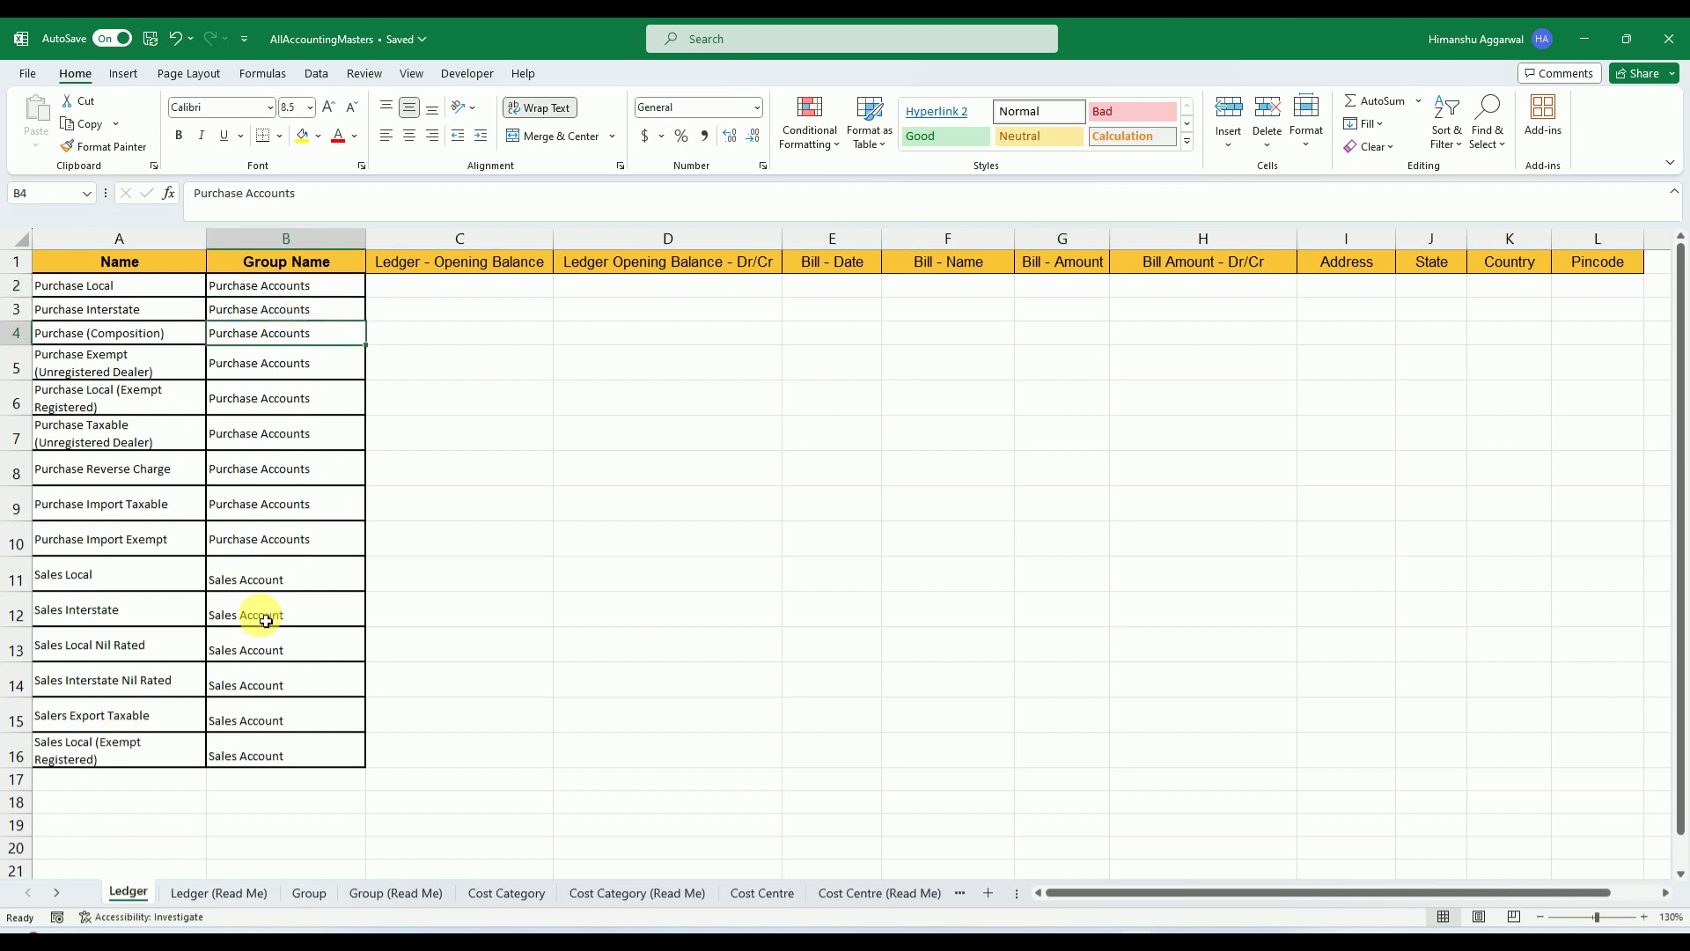
click(261, 576)
click(275, 691)
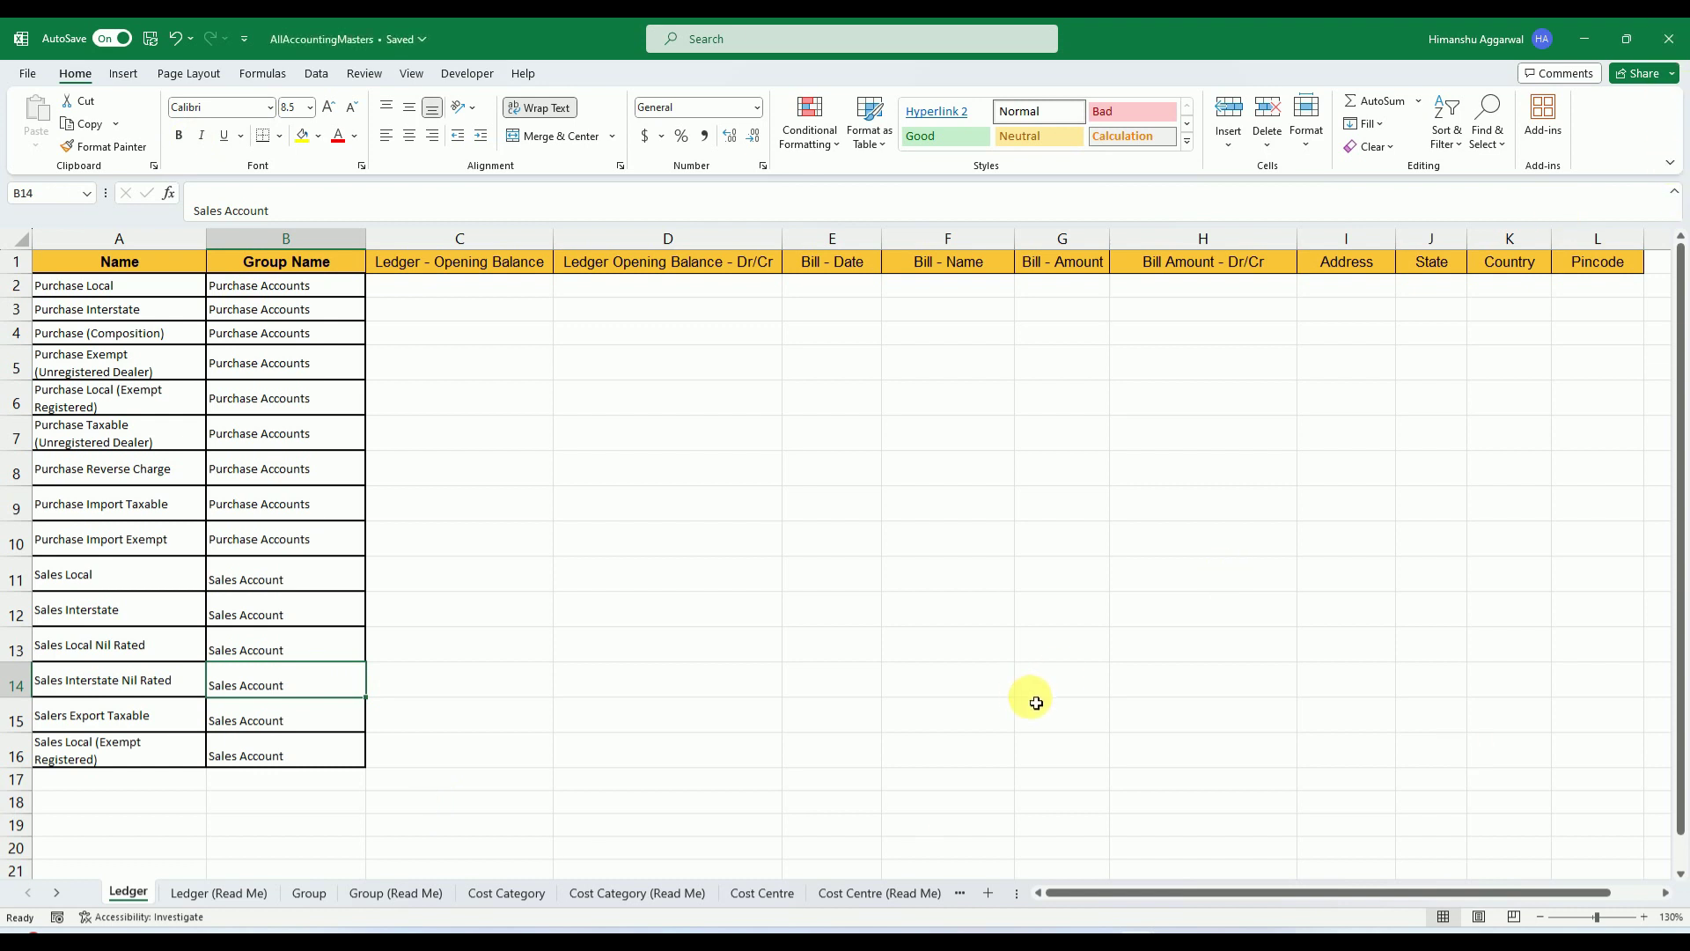
Switch to TallyPrime and start importing masters into Demo Company
click(1215, 940)
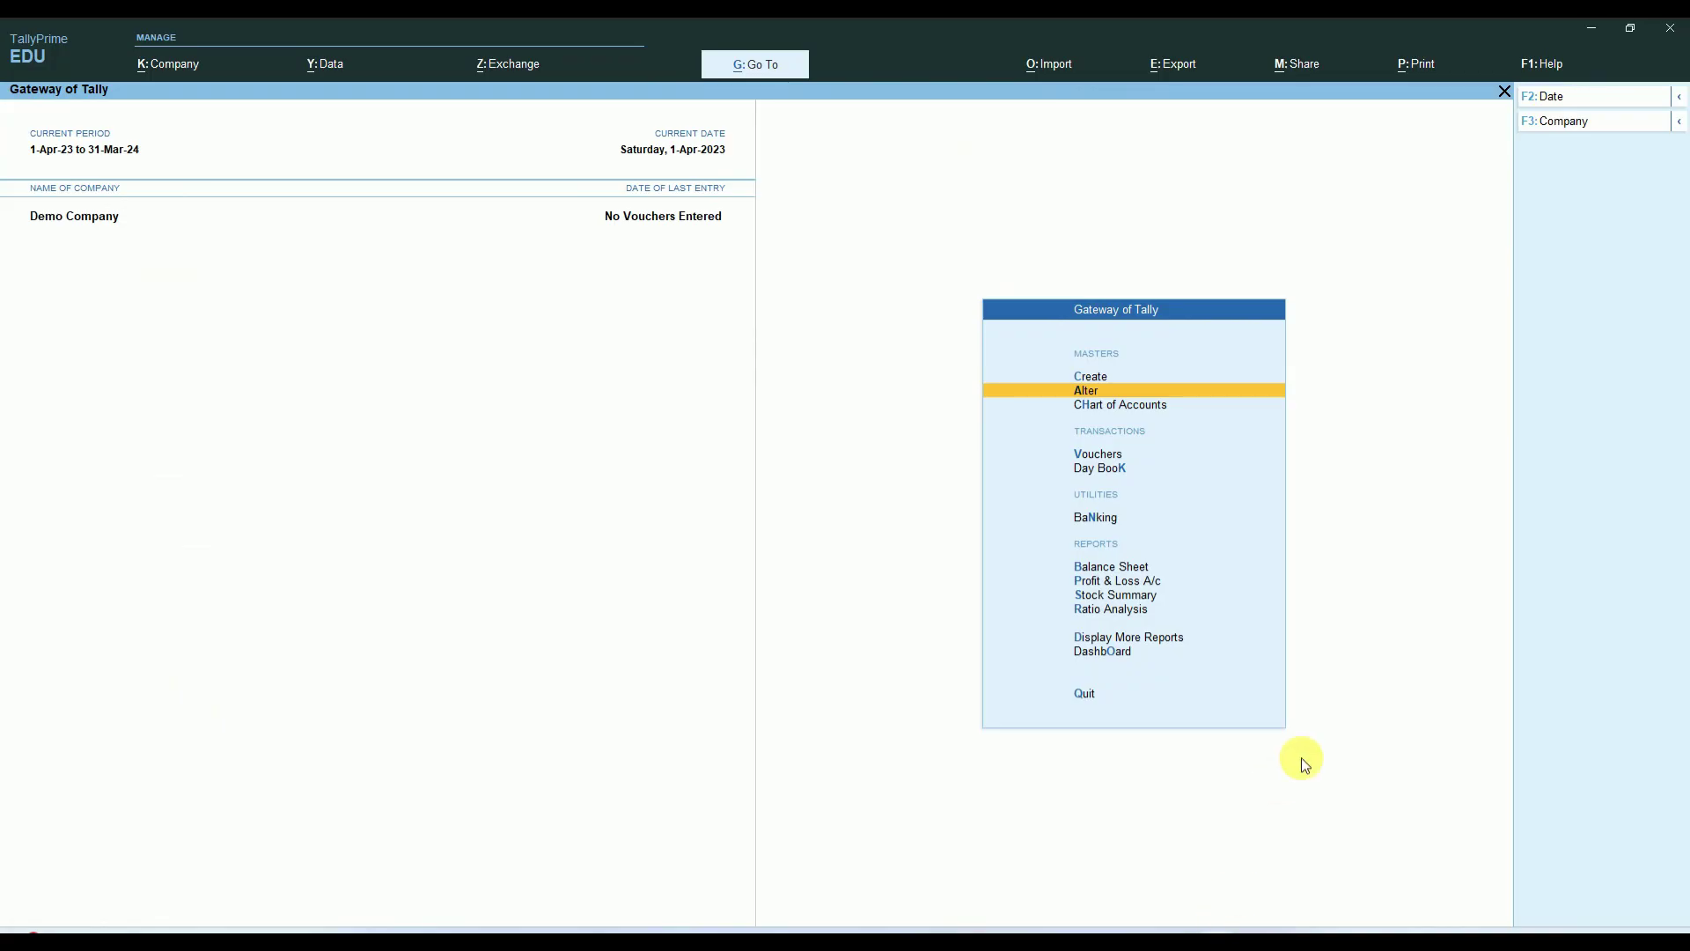
click(1045, 63)
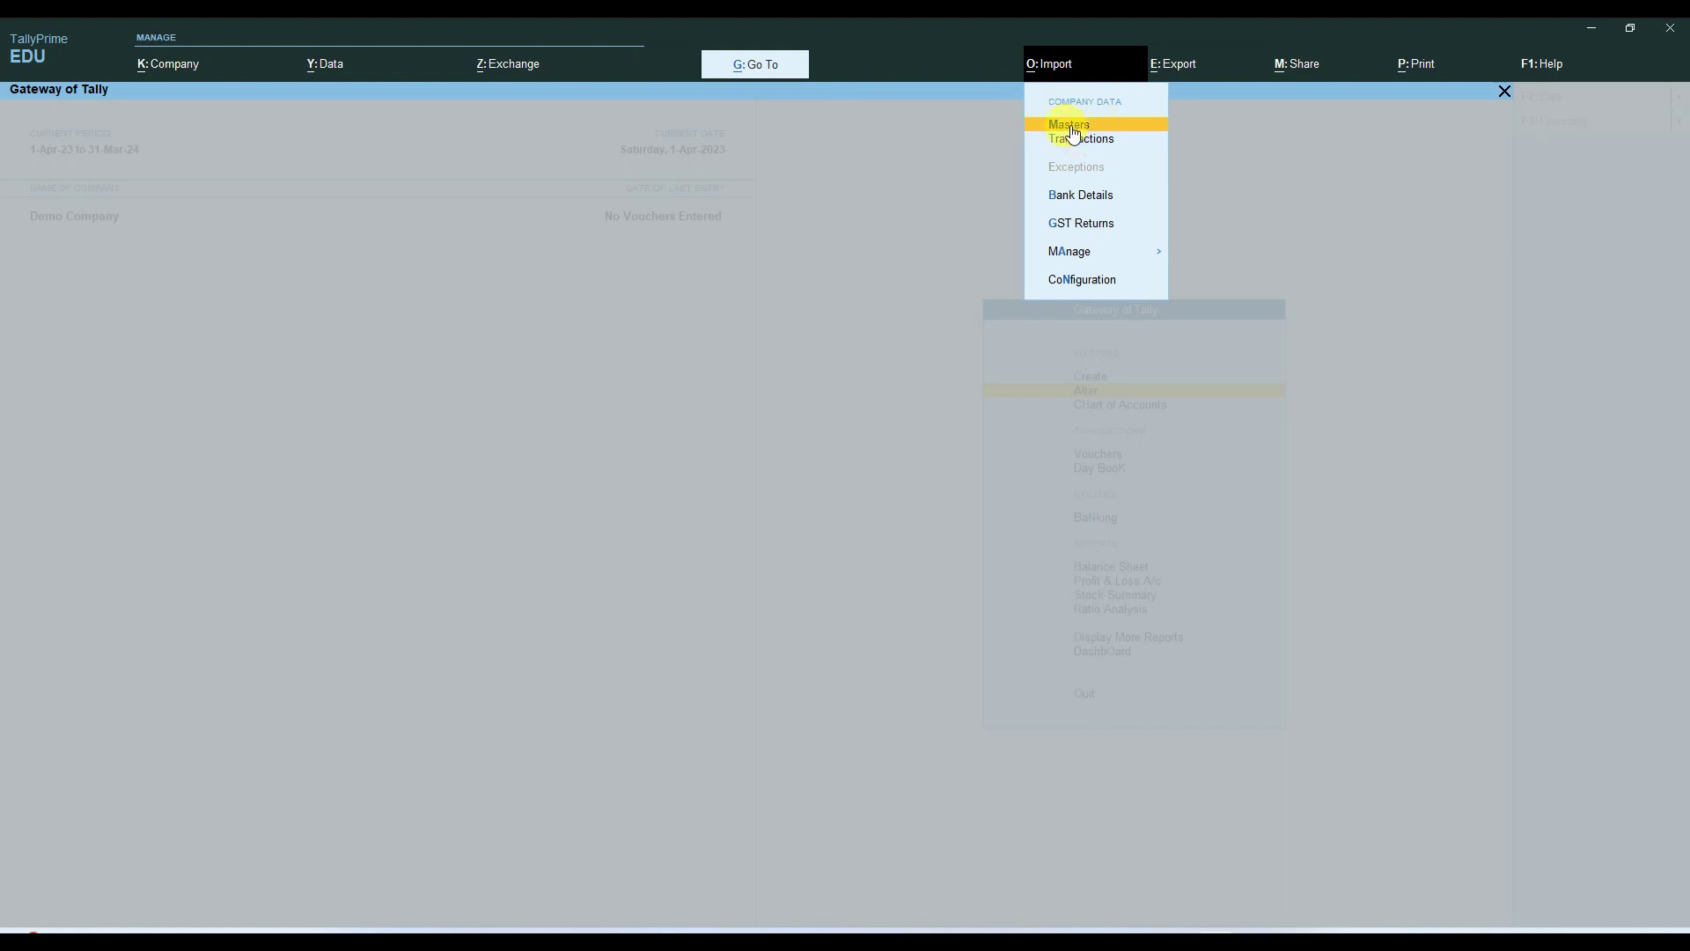
click(1070, 125)
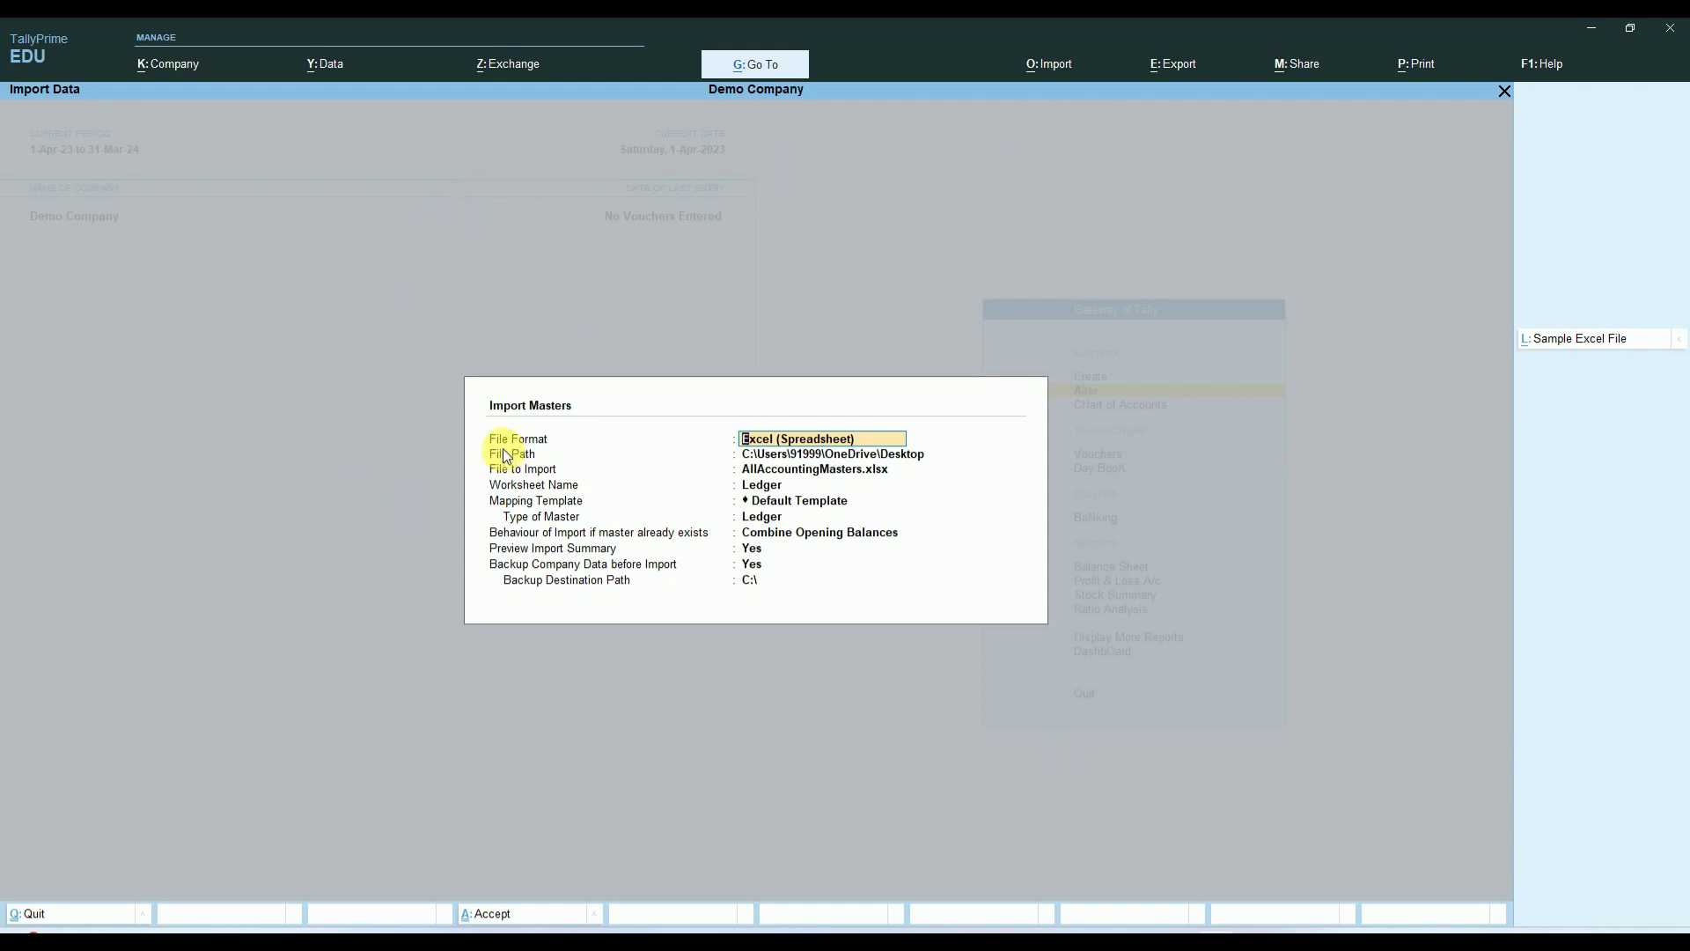
Browse the file locations and try to select AllAccountingMasters.xlsx from the Desktop folder as the file to import
click(792, 469)
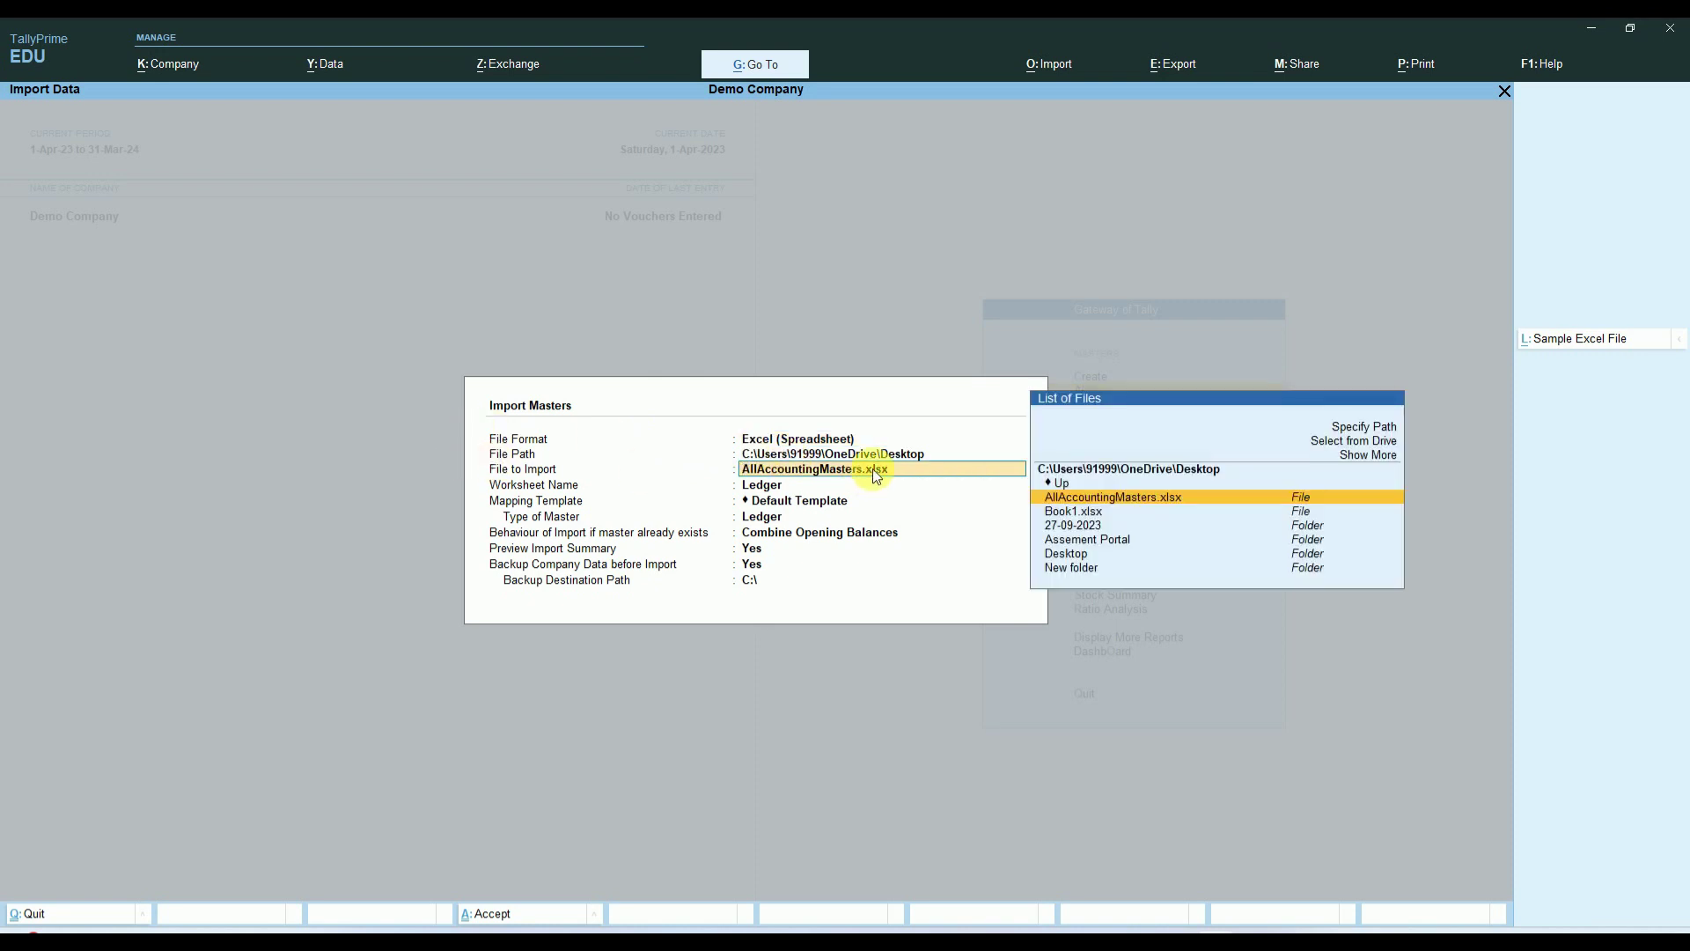
key(Up)
key(Up)
key(Up)
key(Up)
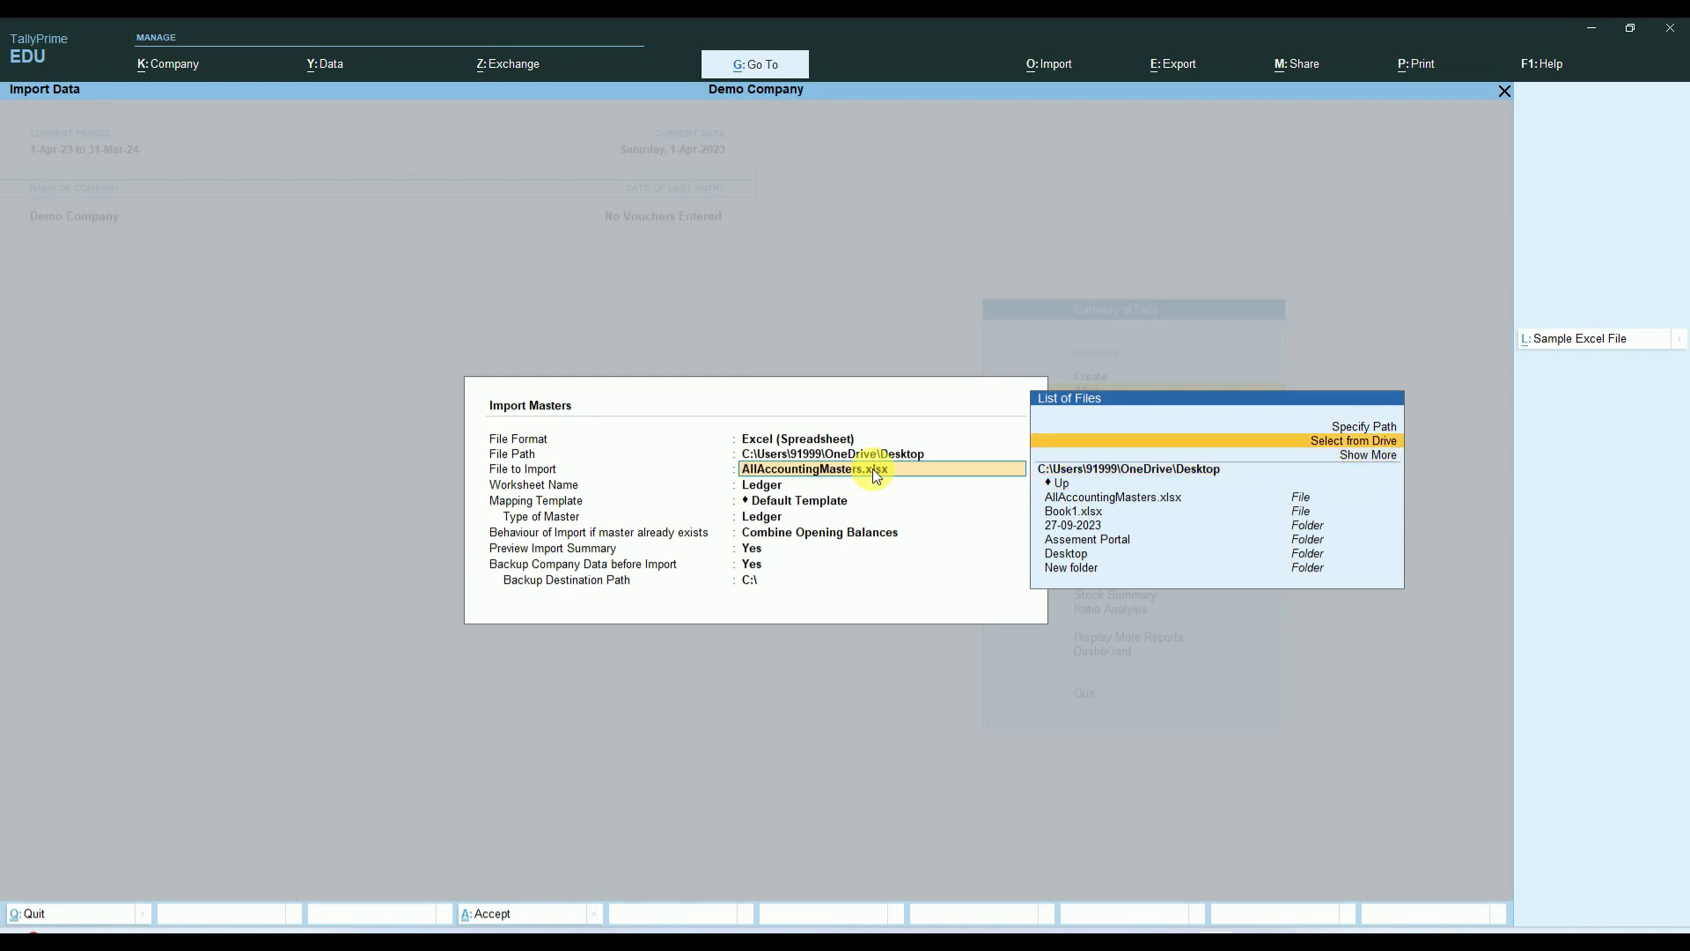
key(Return)
key(Down)
key(Down)
key(Down)
key(Escape)
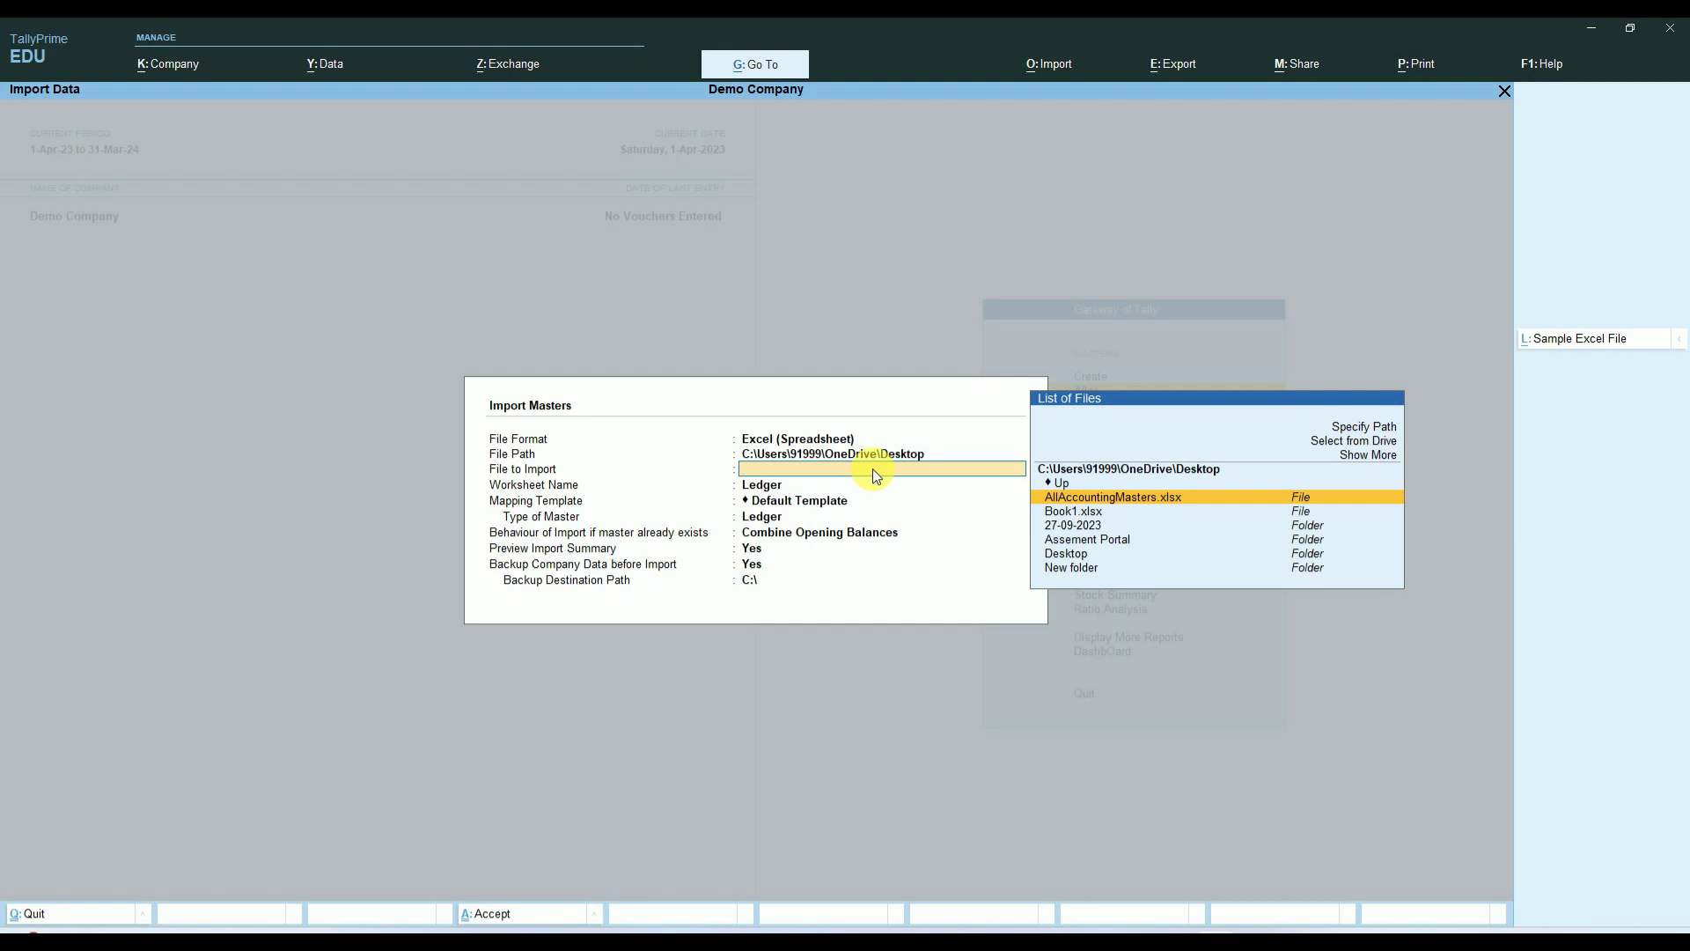
click(1131, 498)
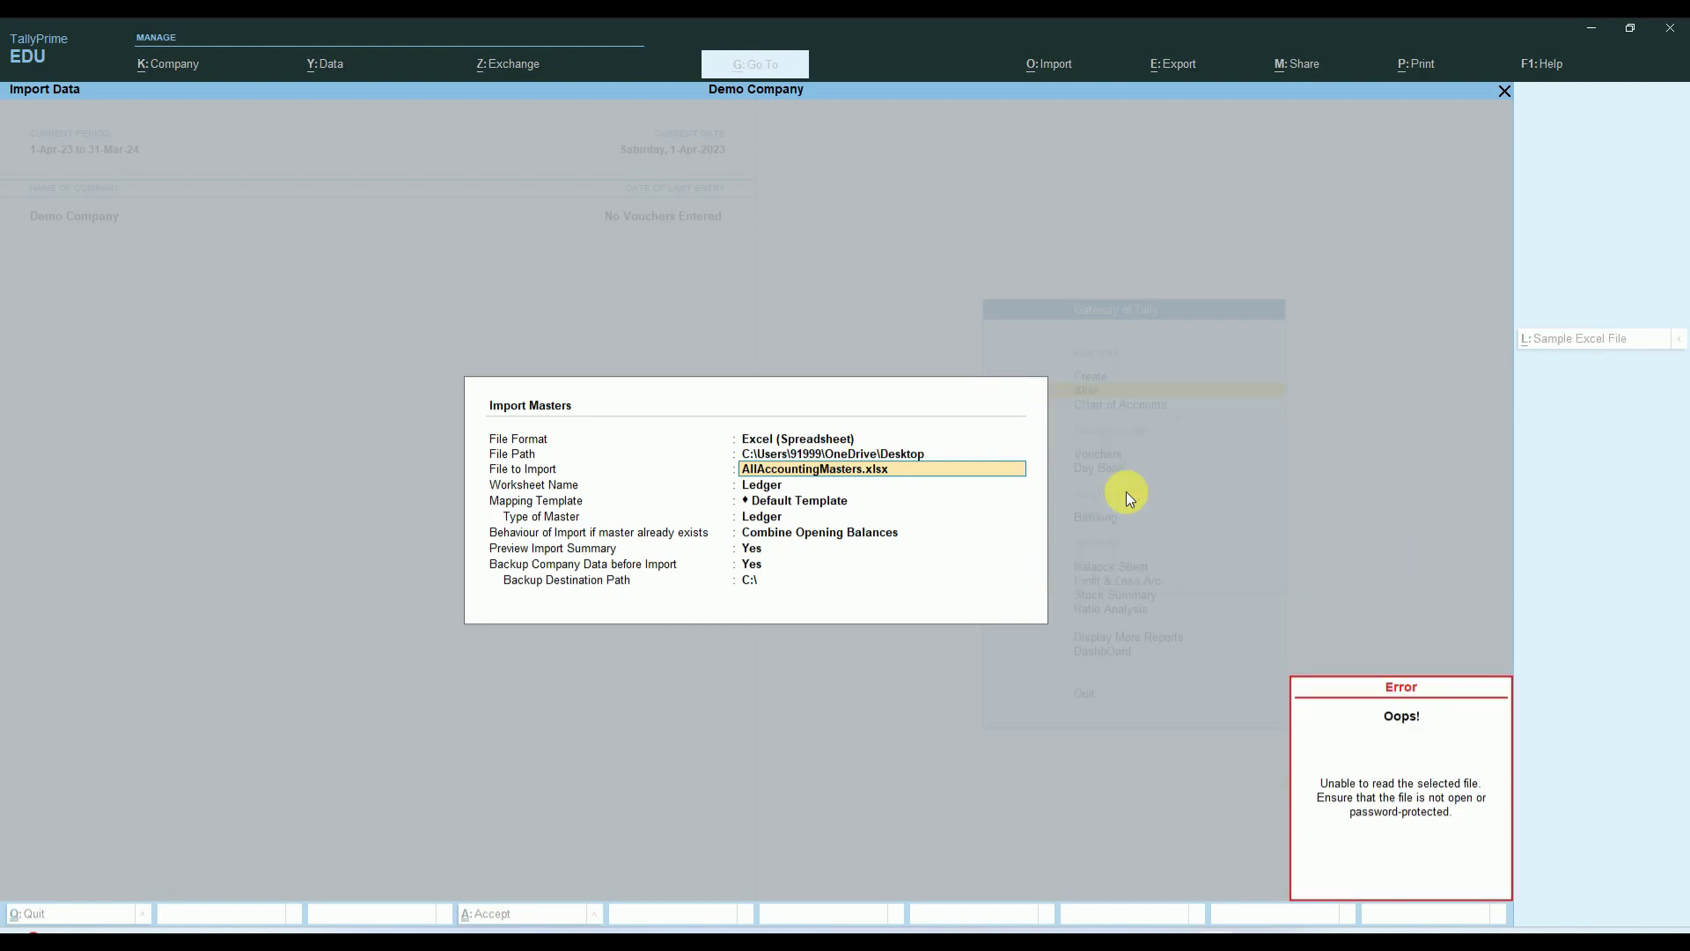
click(1127, 492)
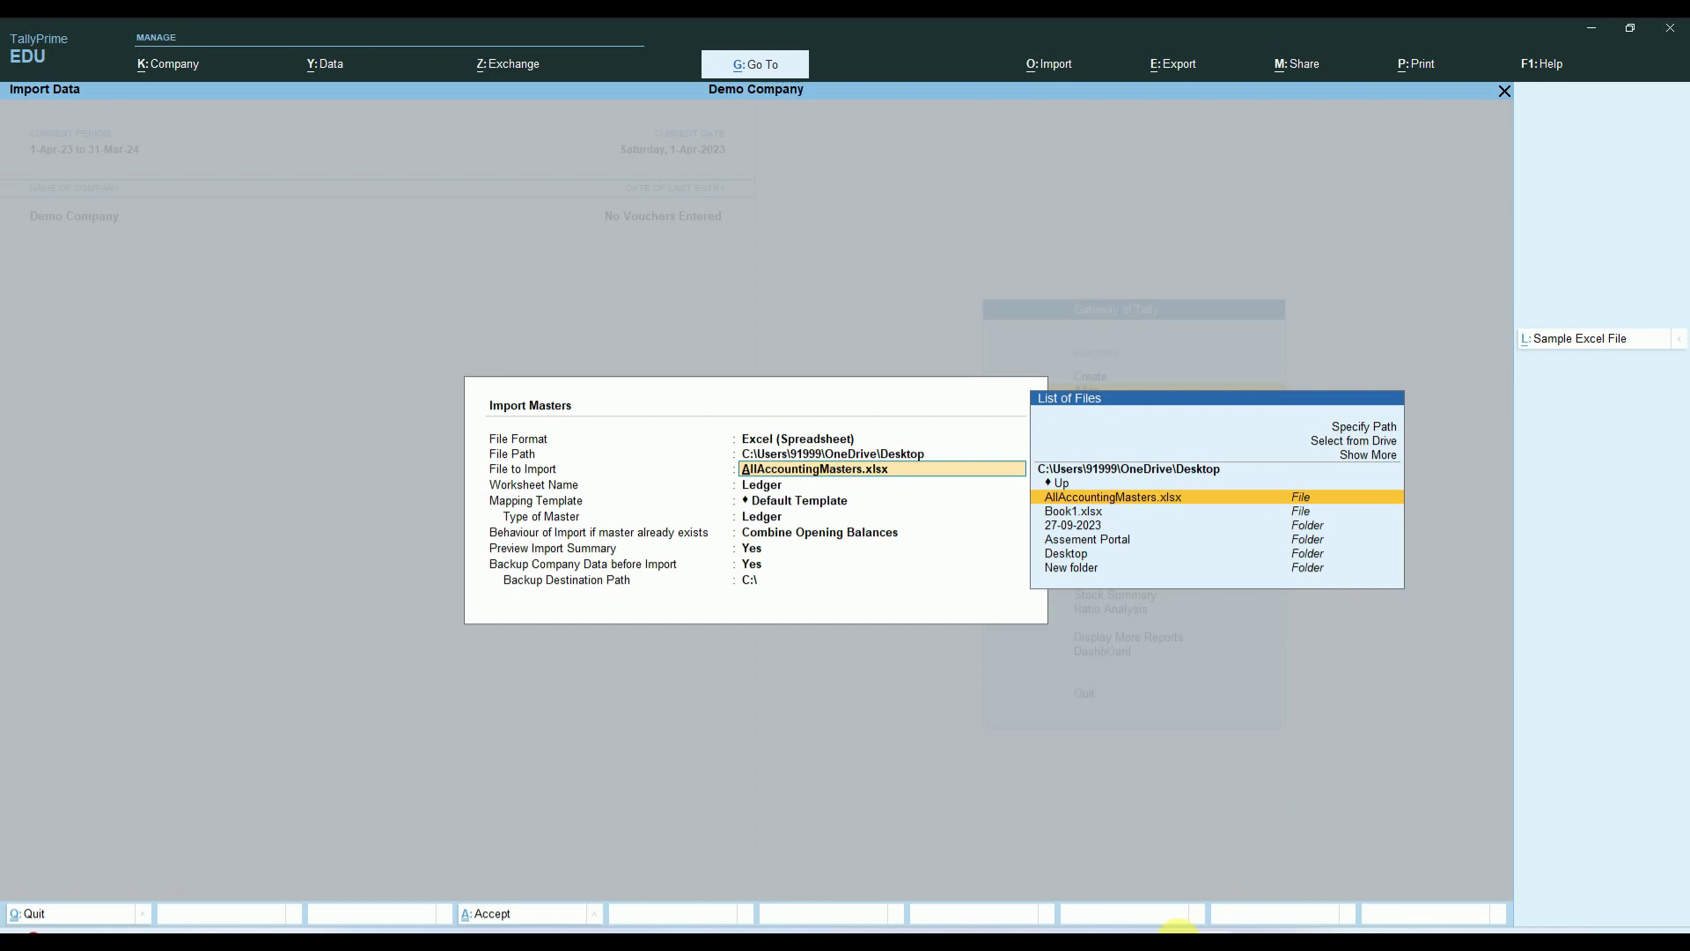
Close the AllAccountingMasters workbook in Excel and switch back to TallyPrime
click(1172, 868)
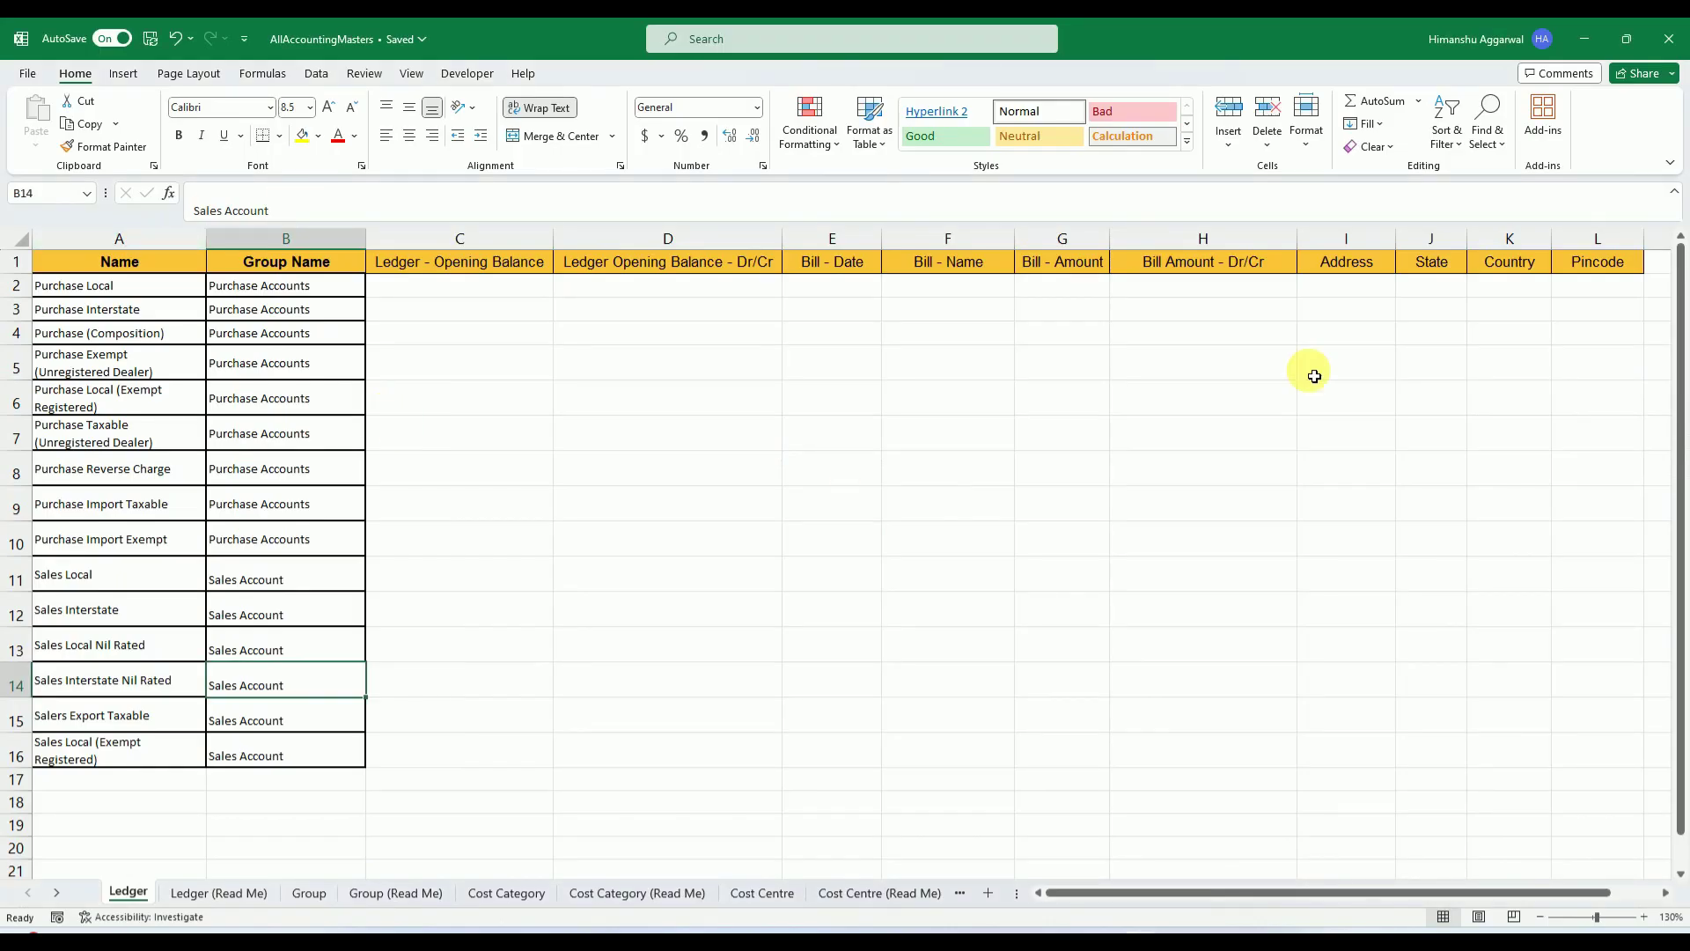
click(1663, 42)
click(1215, 923)
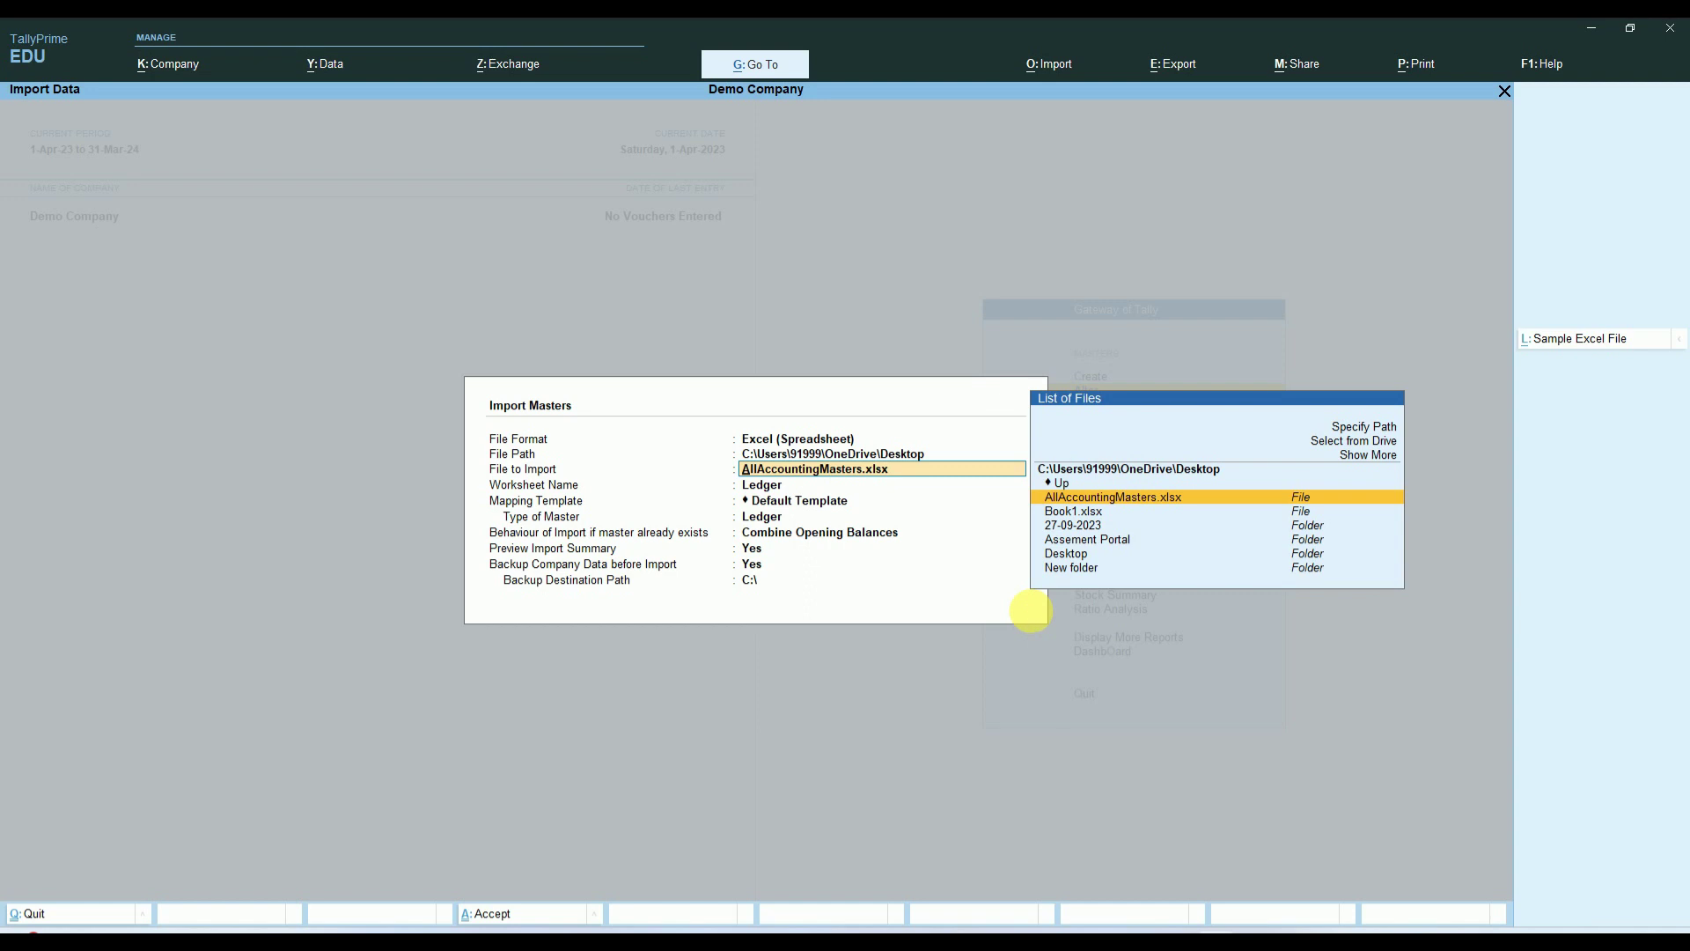
Leave the open Import Masters form and start the masters import afresh
key(Return)
key(Return)
key(Escape)
key(Escape)
click(1061, 68)
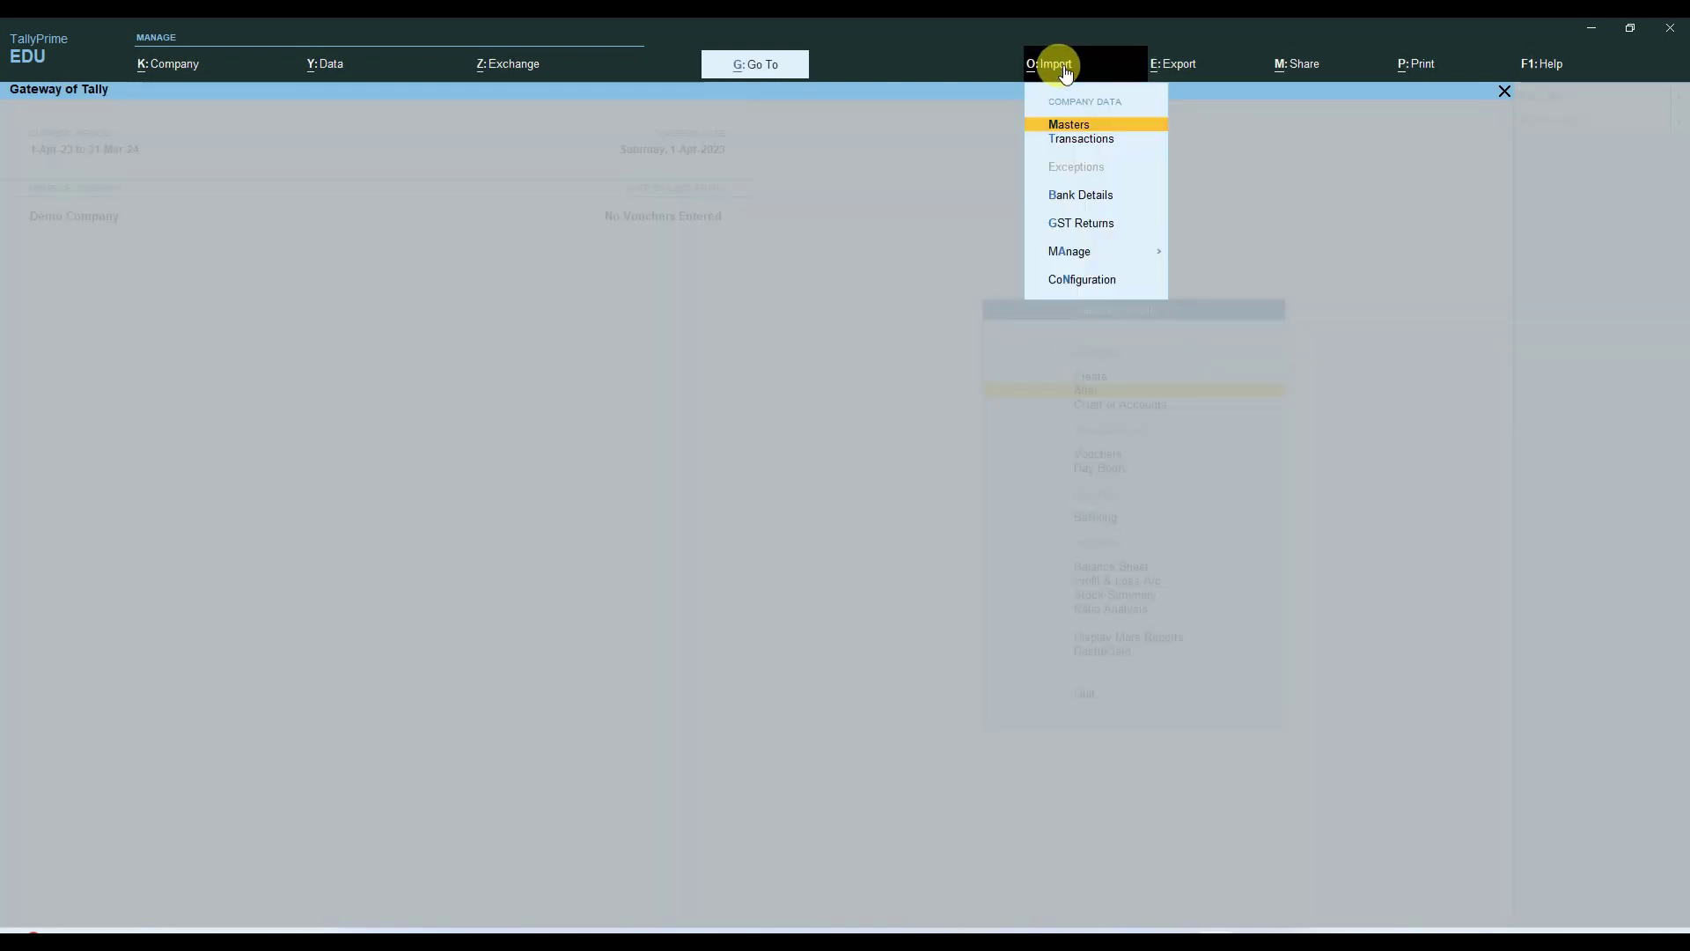
click(1082, 127)
Keep the Excel format and Desktop path, and choose AllAccountingMasters.xlsx as the file to import
key(Return)
key(Return)
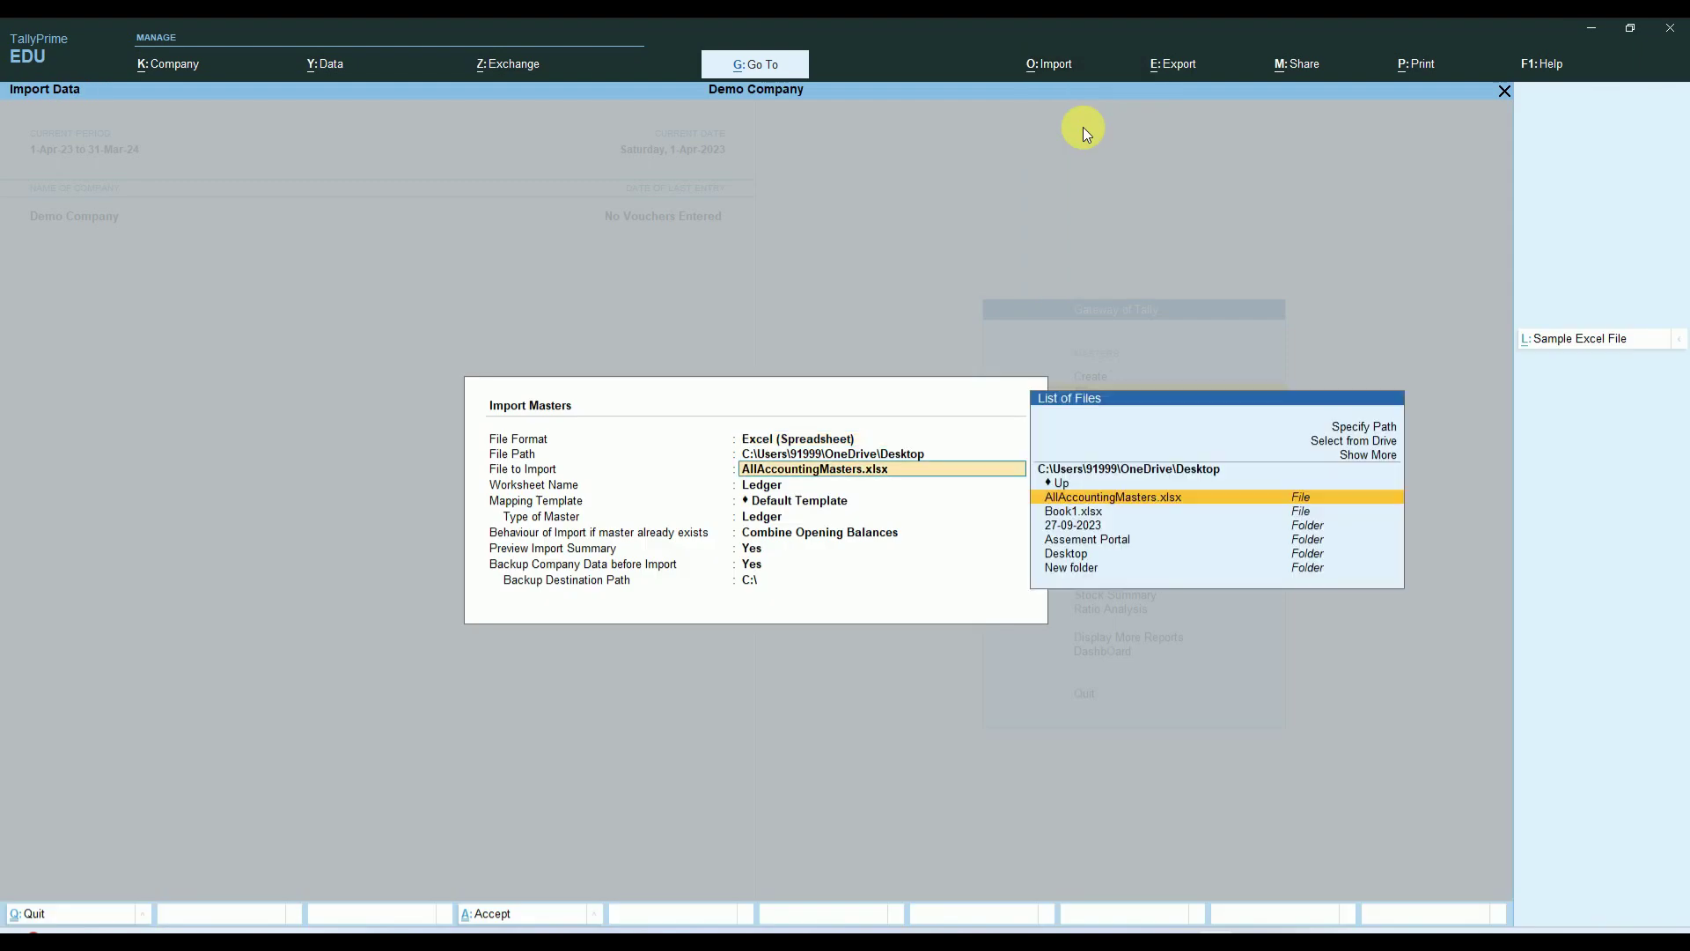
text(\\)
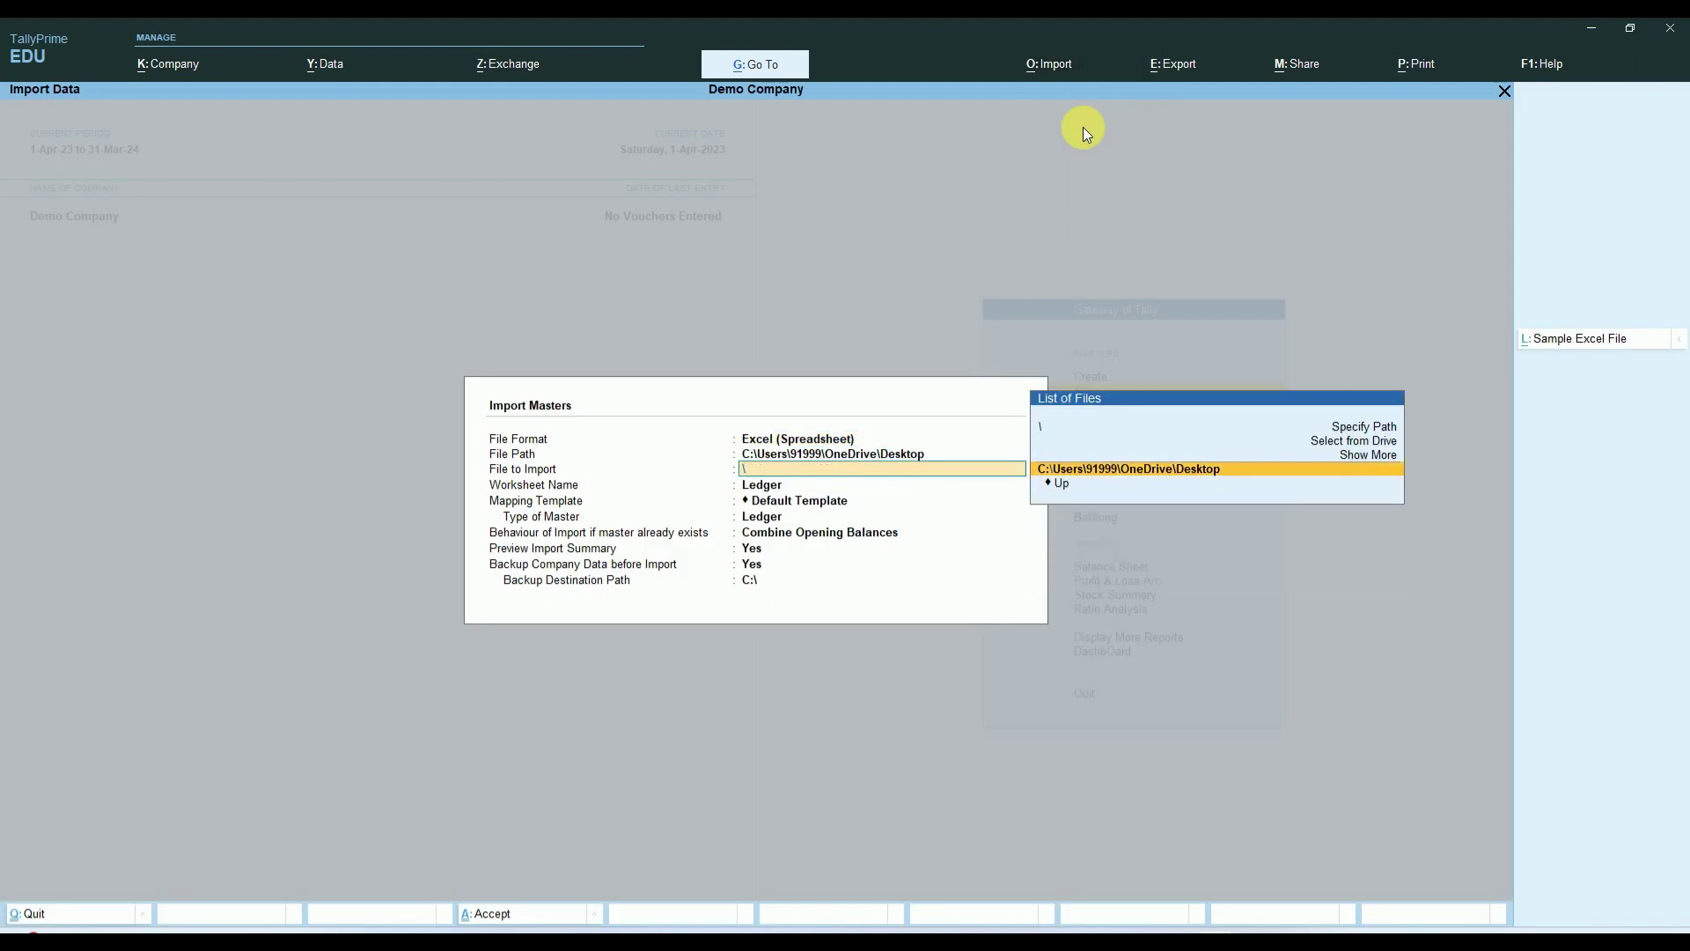
key(BackSpace)
key(BackSpace)
key(BackSpace)
key(BackSpace)
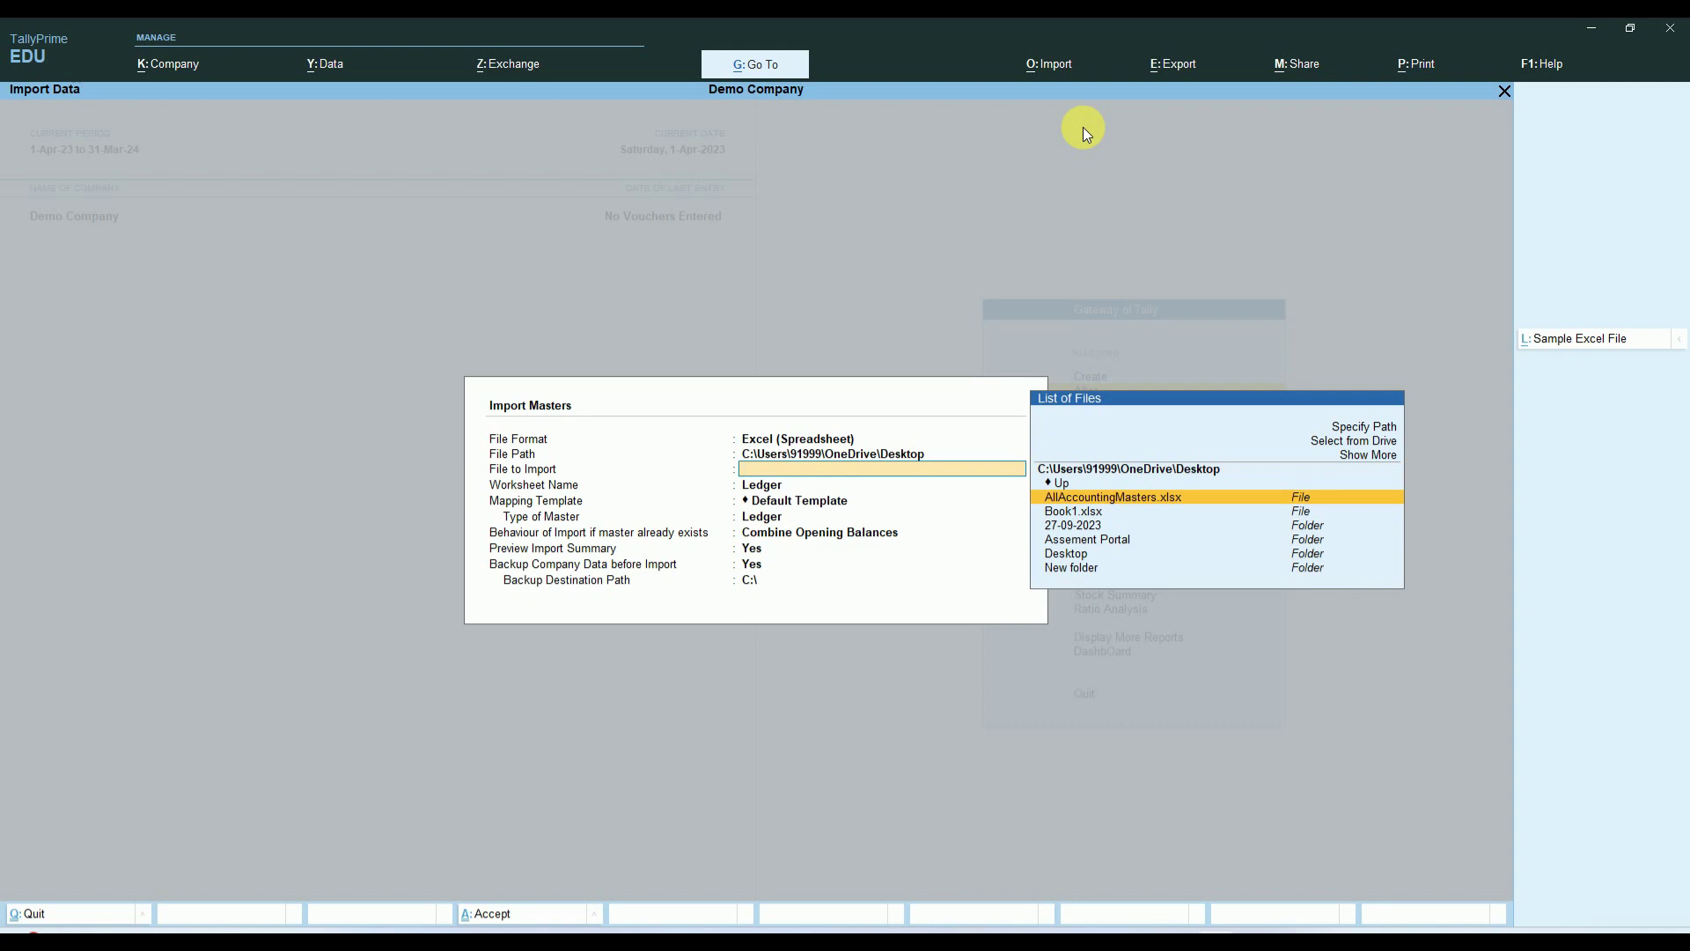
key(Return)
key(Return)
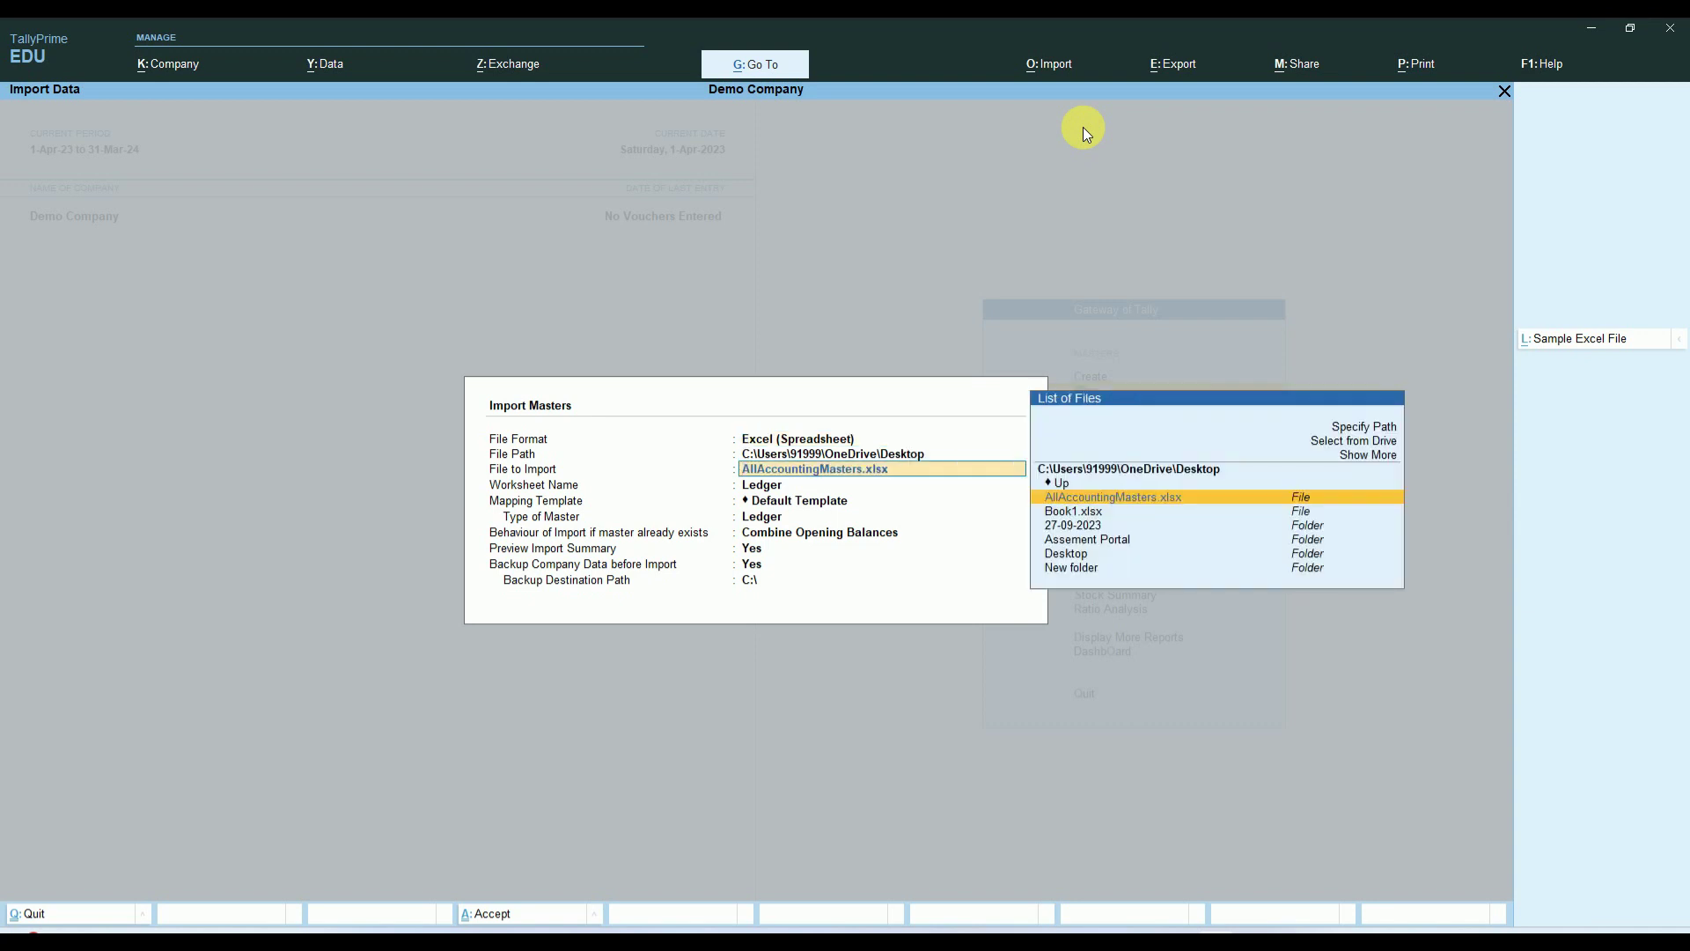
key(Return)
Select the Ledger worksheet, keep the Default Template mapping and choose Ledger as the type of master
key(Down)
key(Down)
key(Down)
key(Down)
key(Down)
key(Down)
key(Down)
key(Up)
key(Up)
key(Up)
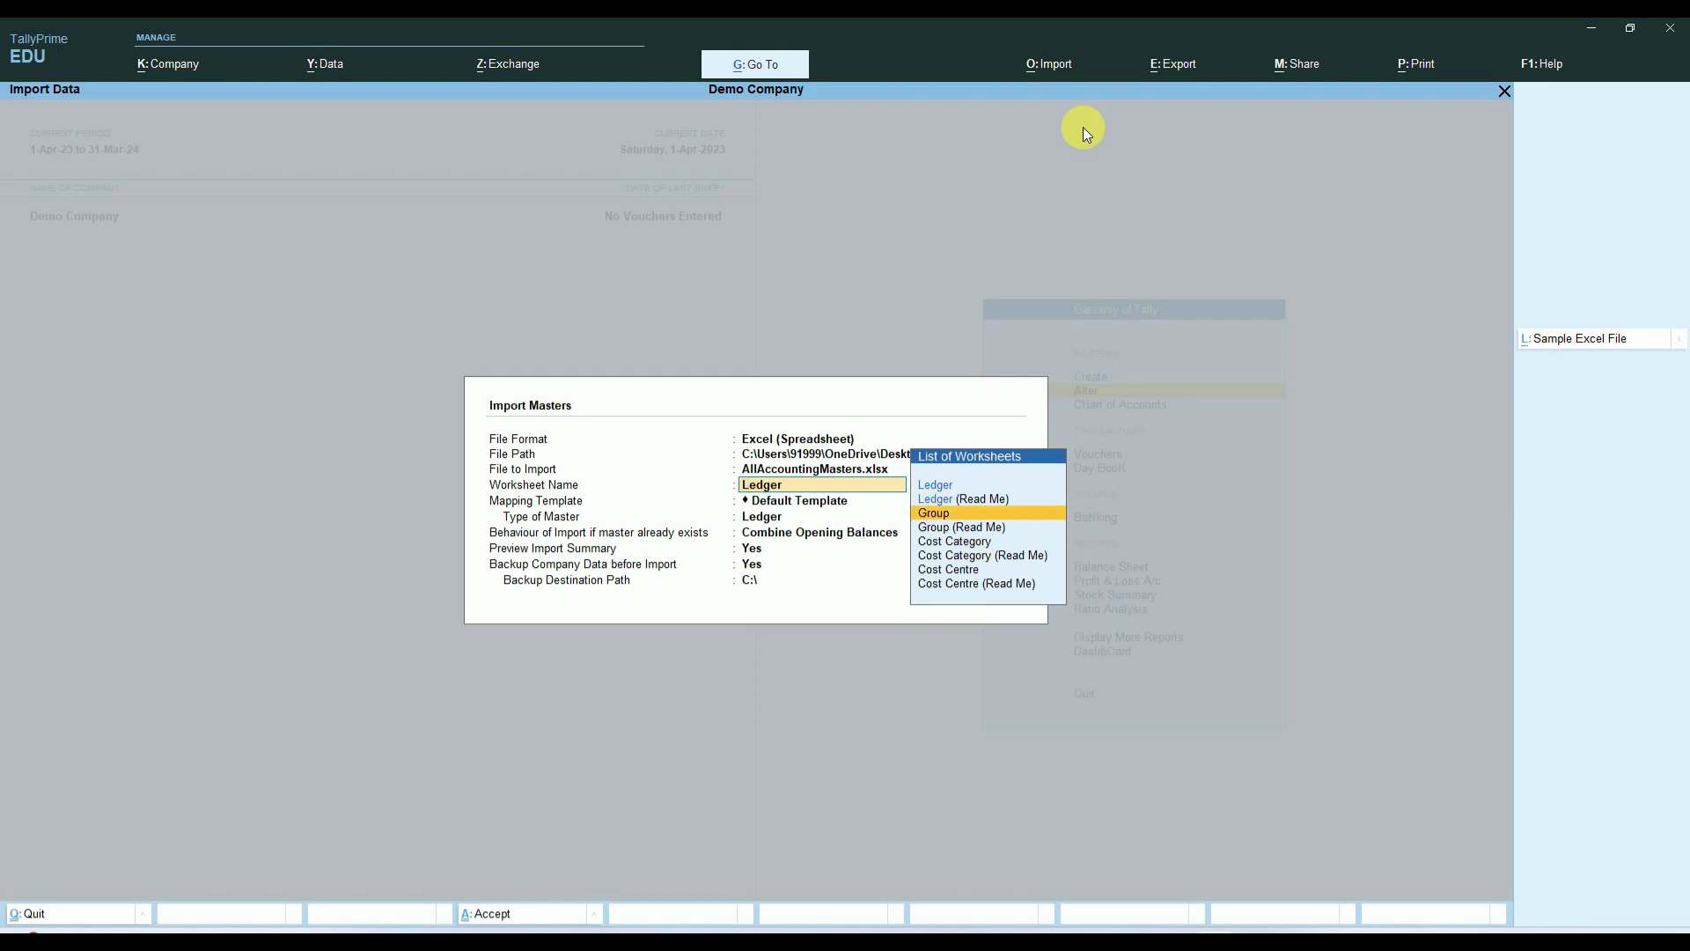
key(Up)
key(Up)
key(Up)
key(Return)
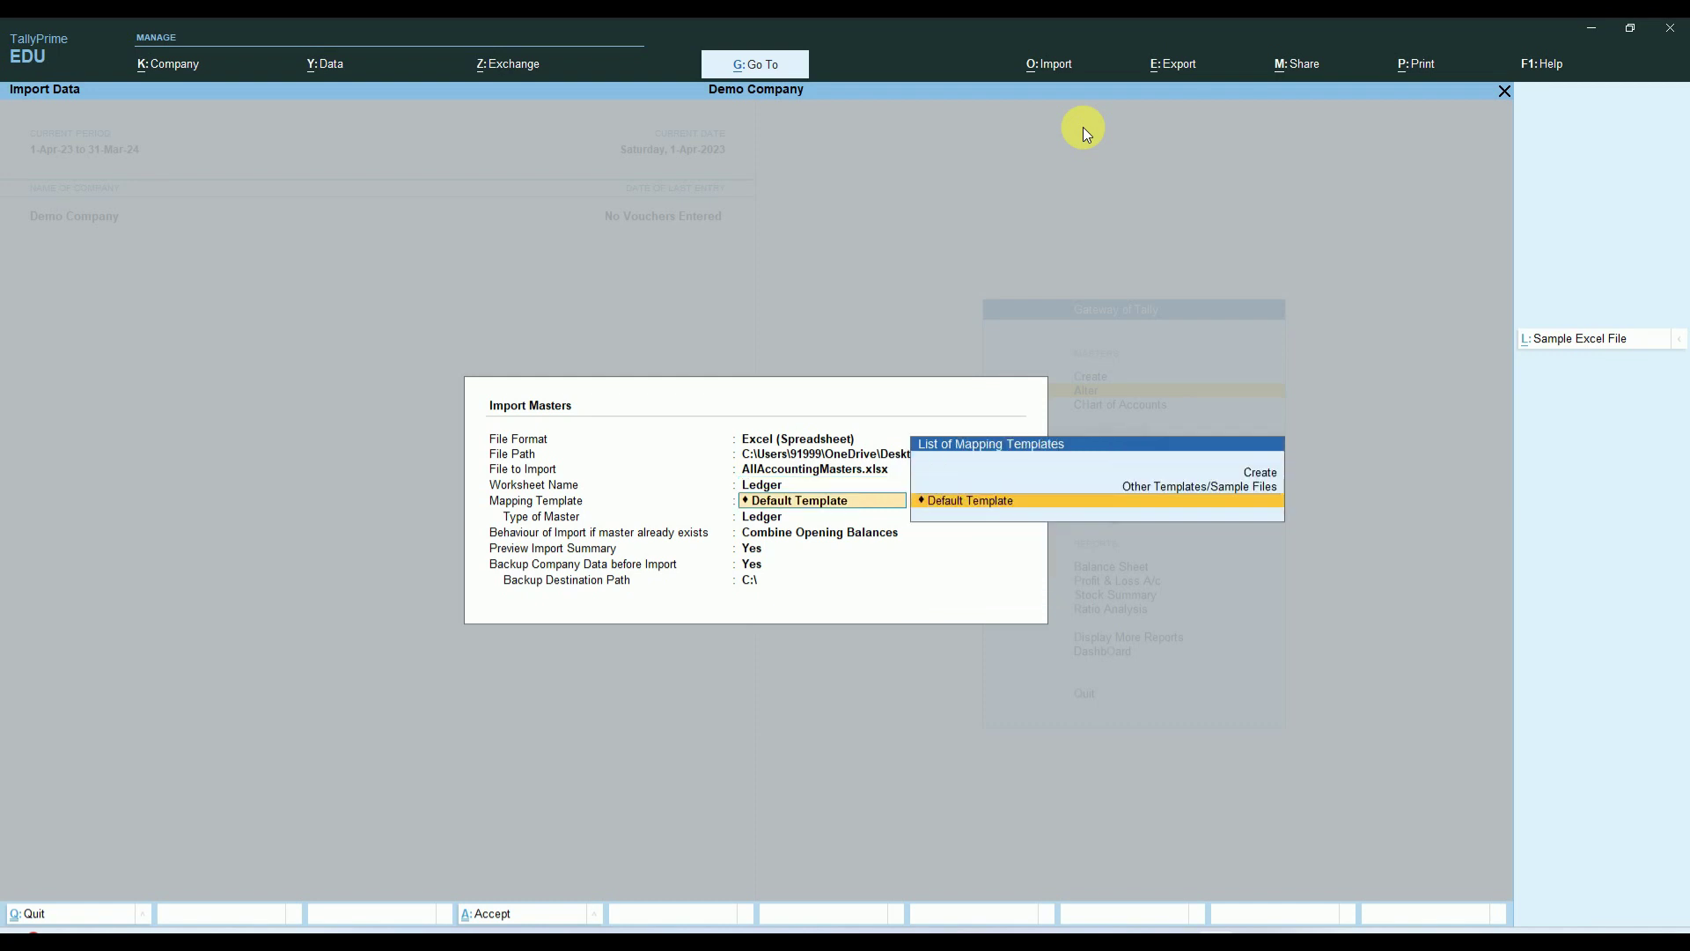
key(BackSpace)
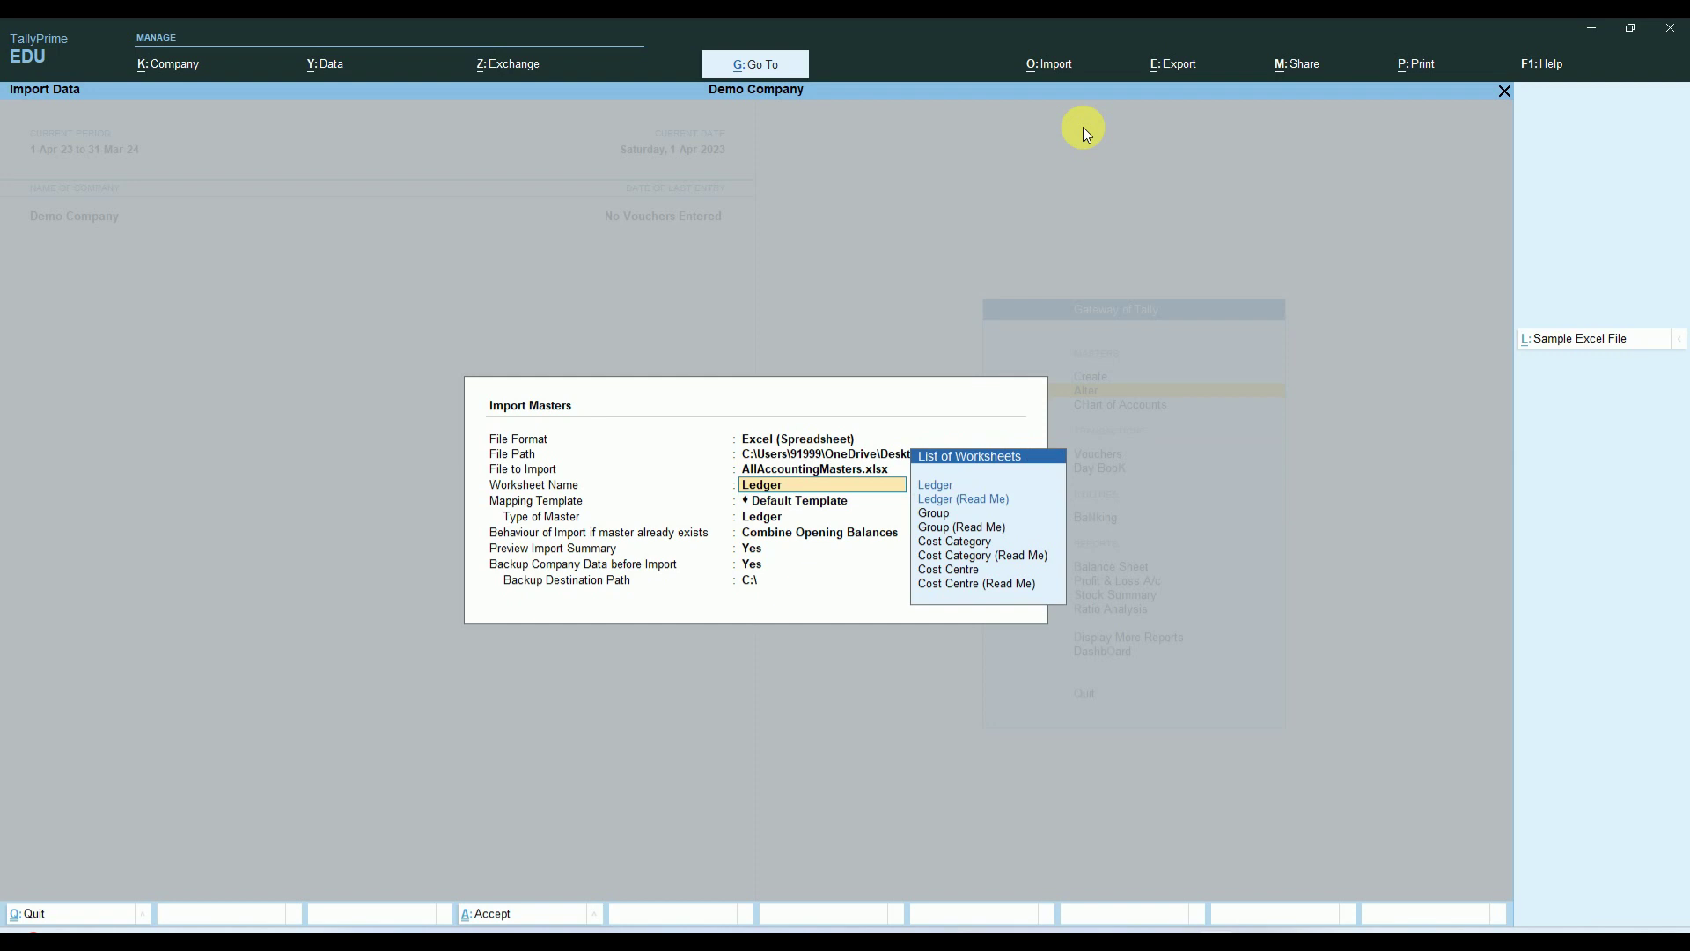
click(936, 492)
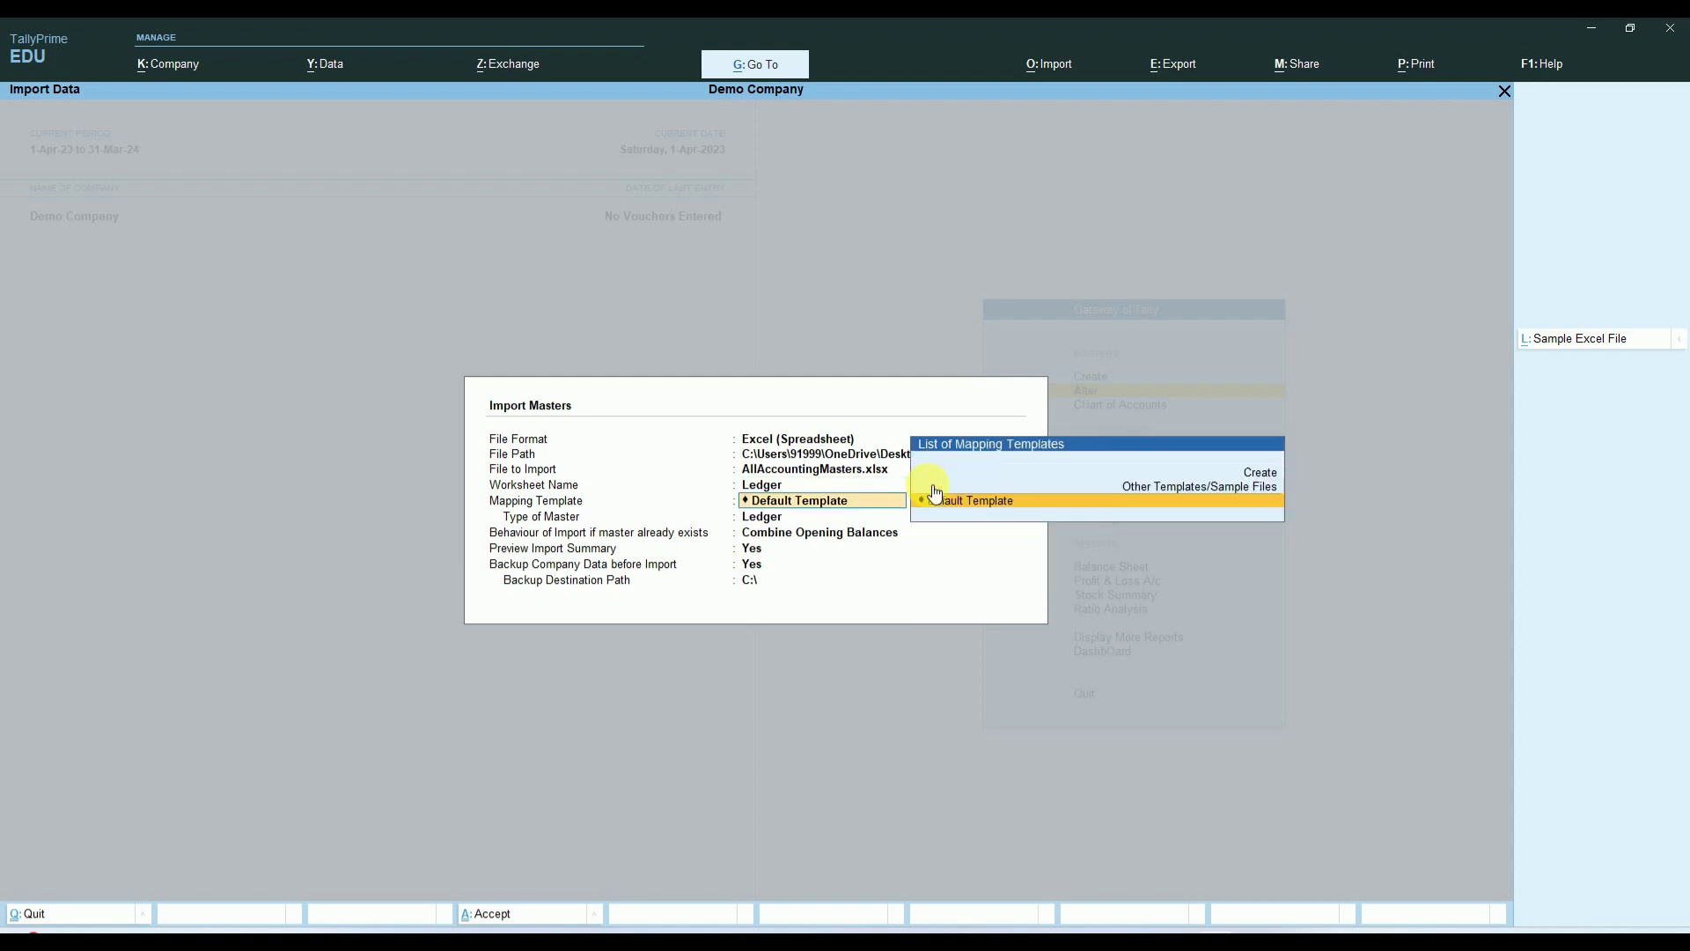
click(928, 493)
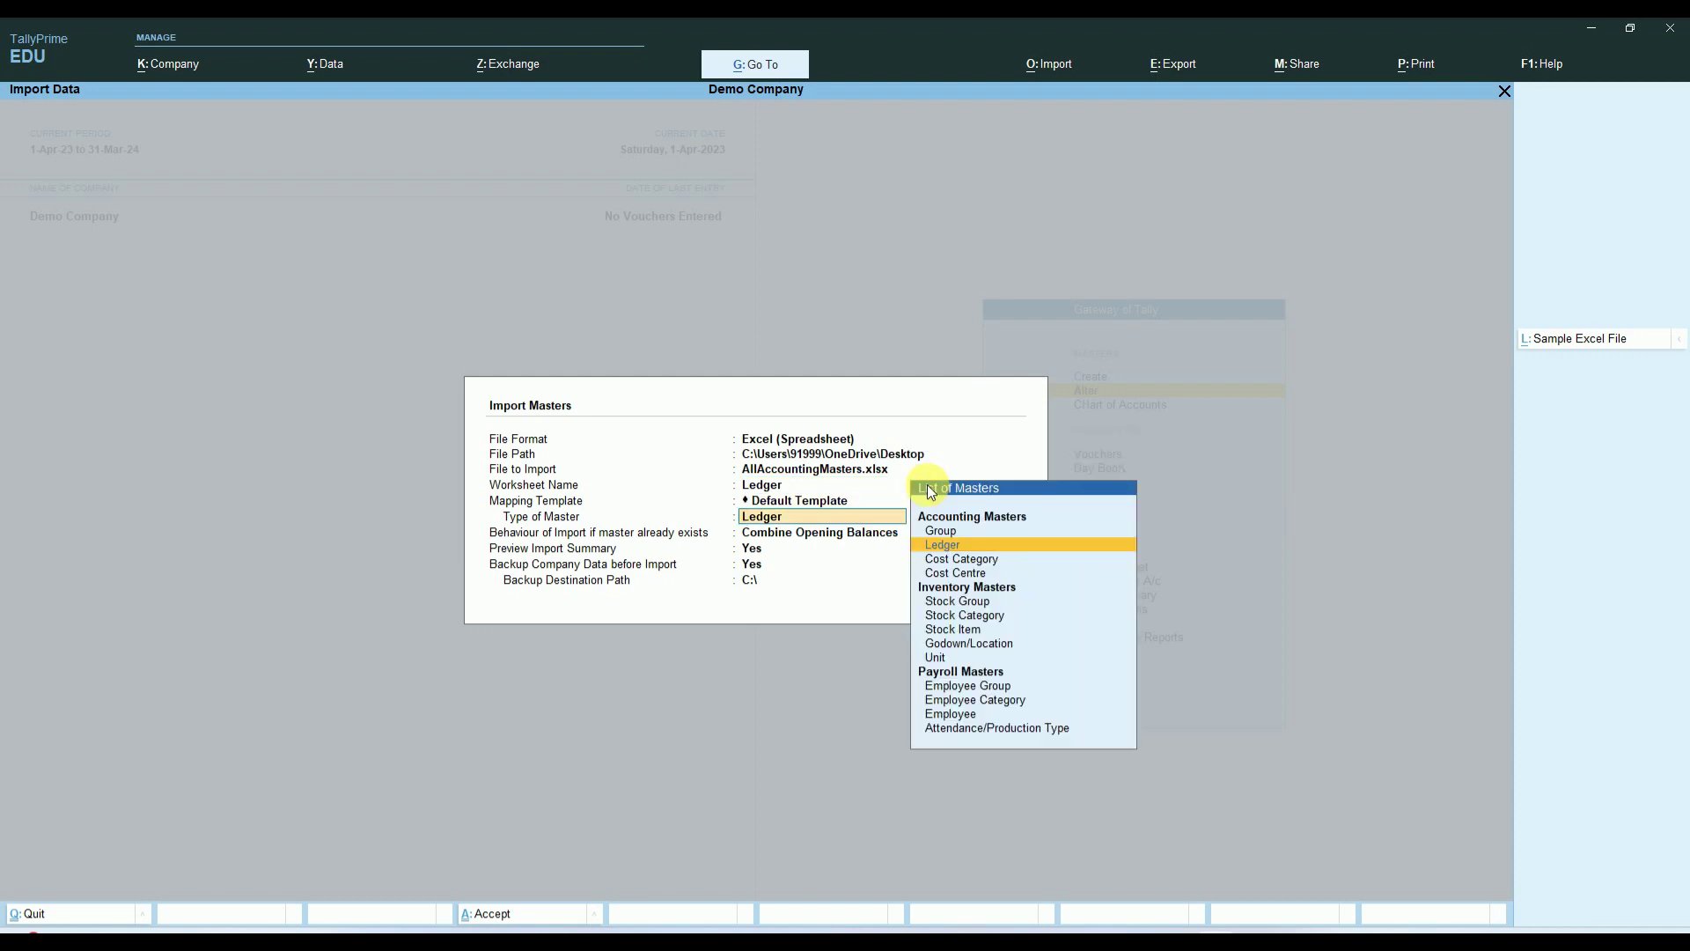
key(Return)
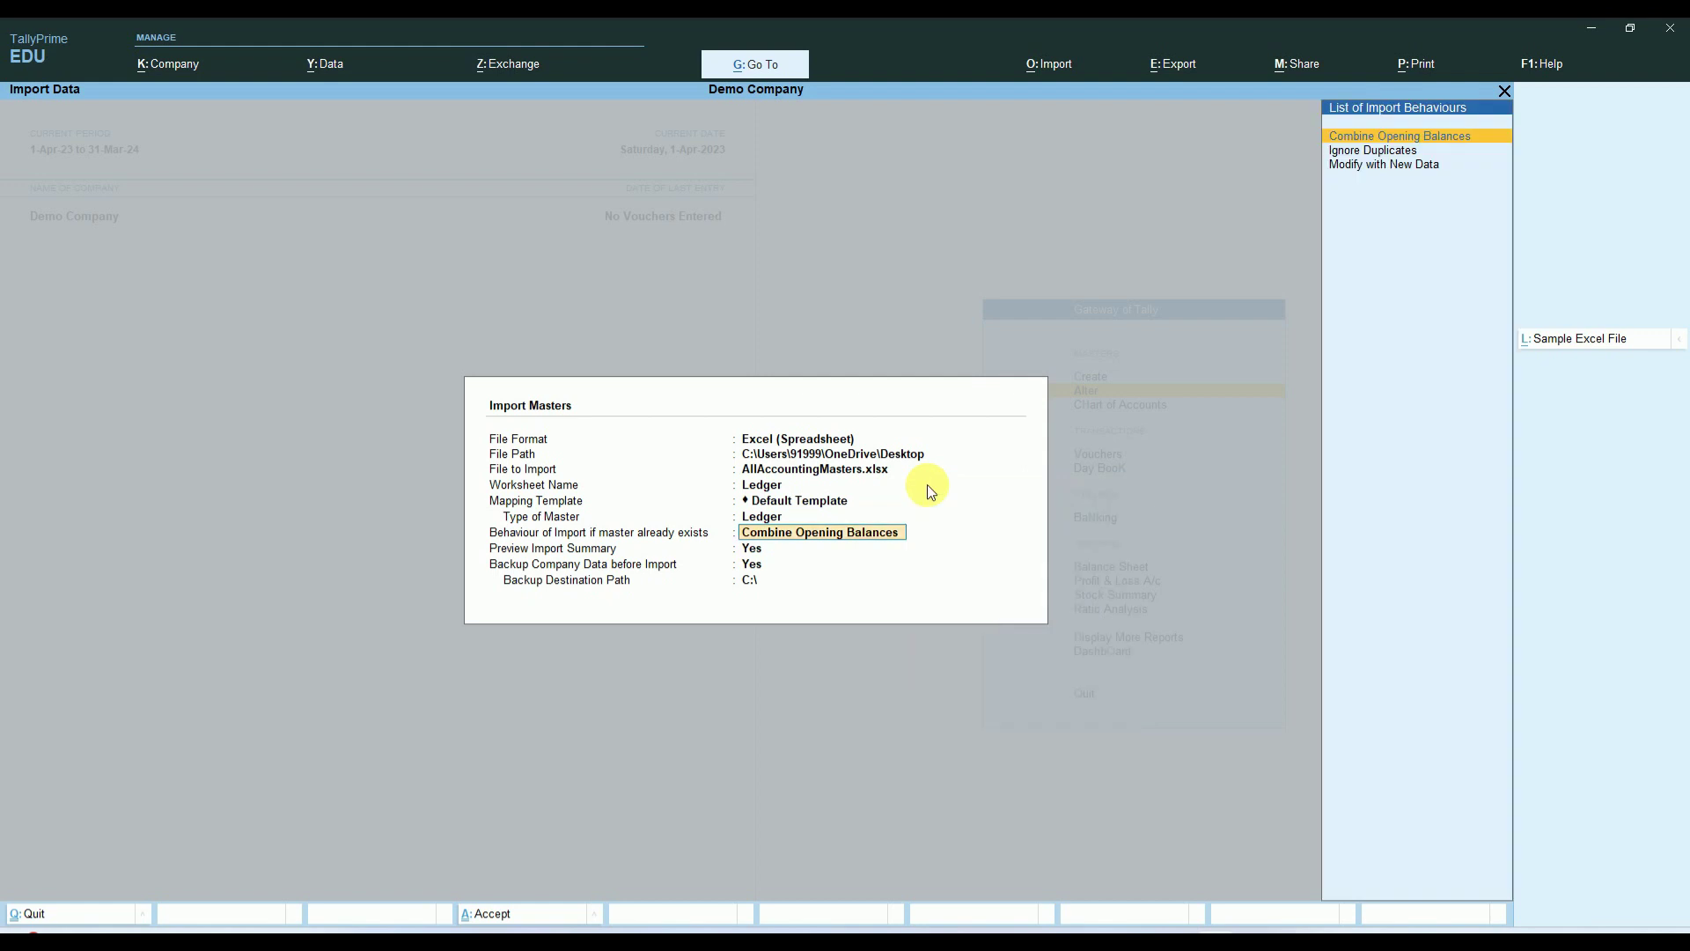
Set the import behaviour for already existing masters to Modify with New Data
key(Down)
key(Up)
key(Down)
key(Down)
key(Up)
key(Up)
key(Down)
key(Down)
key(Up)
key(Up)
key(Down)
key(Down)
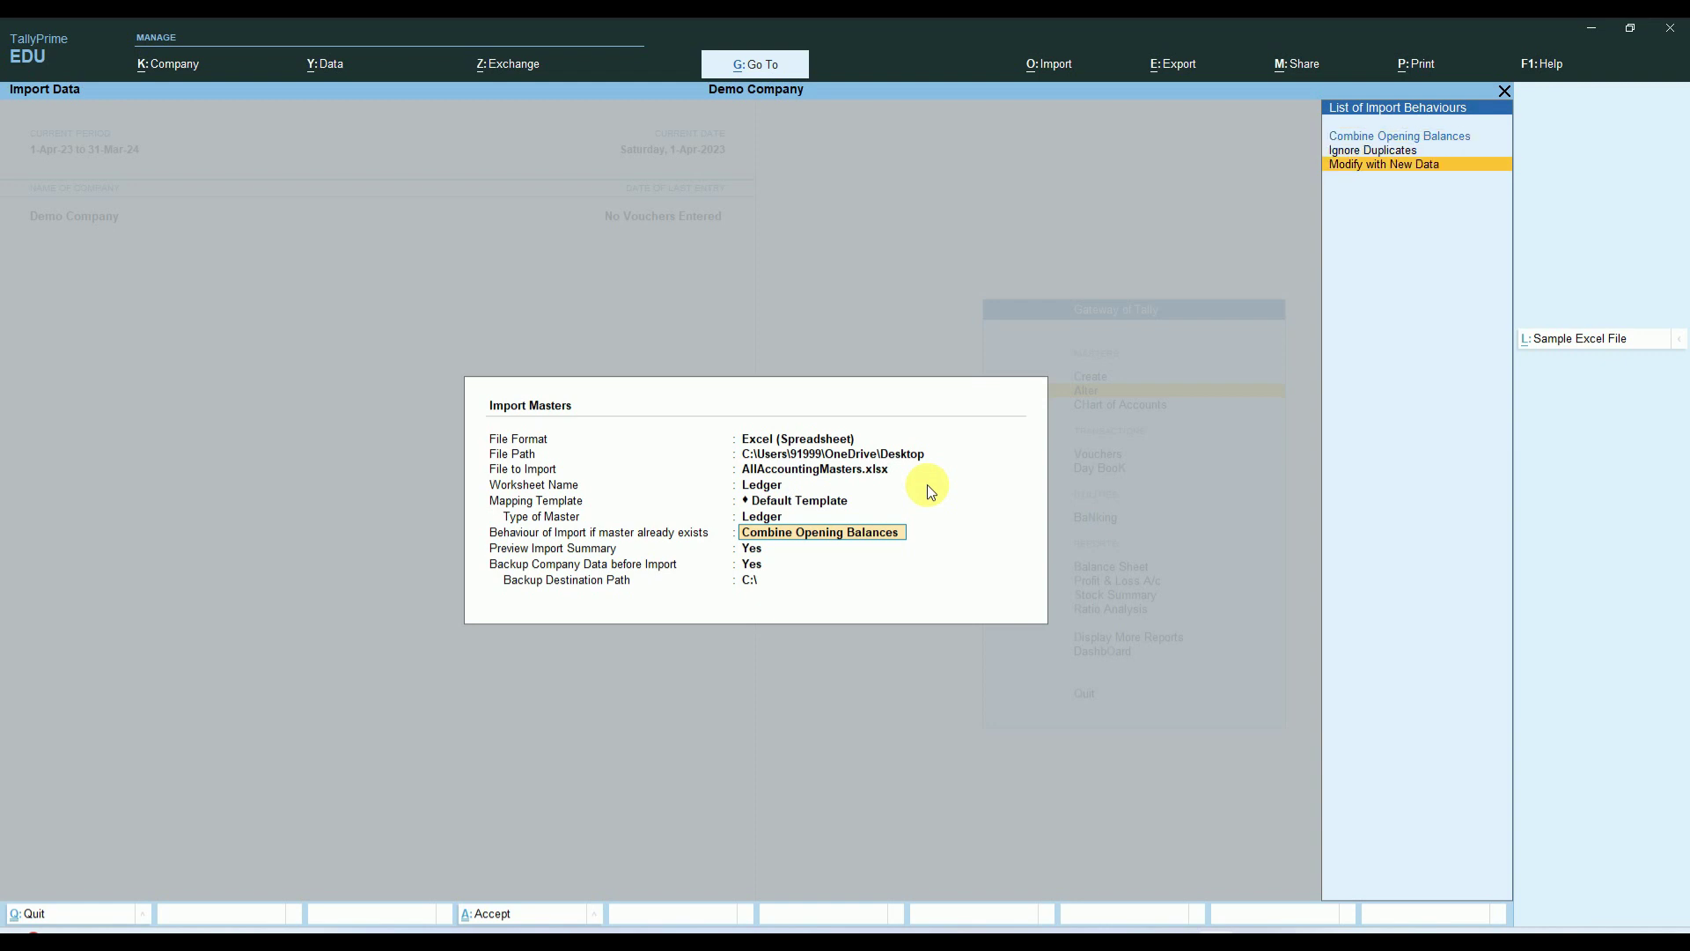
key(Return)
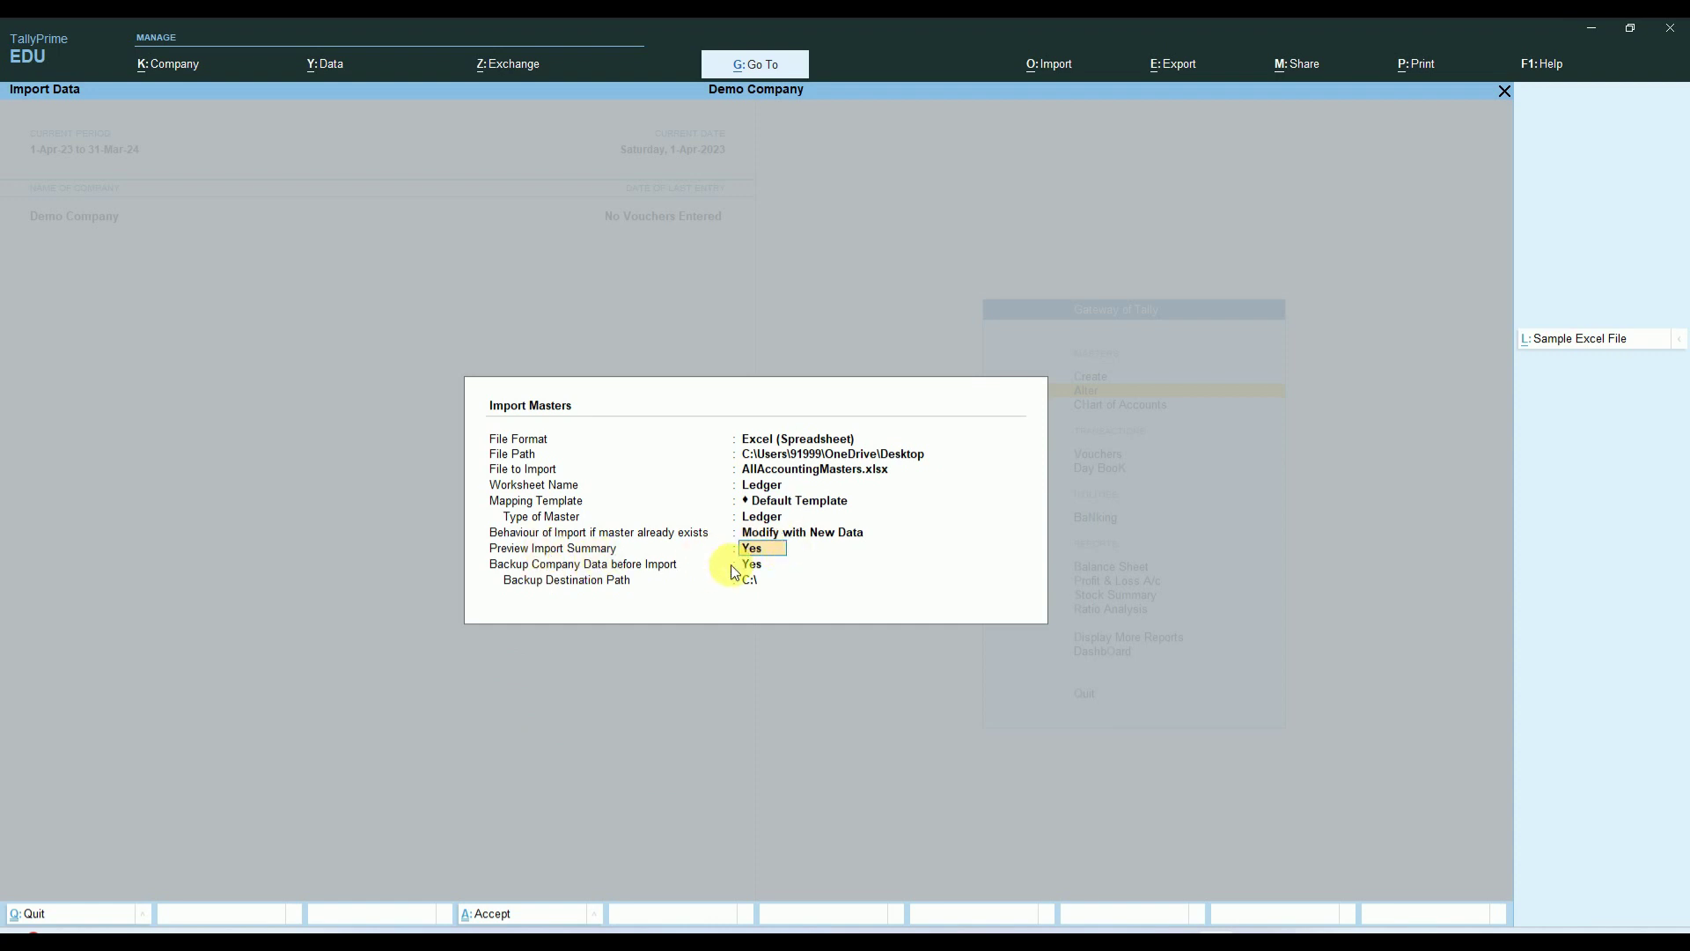
Turn off the company data backup before import and open the import summary preview
click(762, 564)
key(Return)
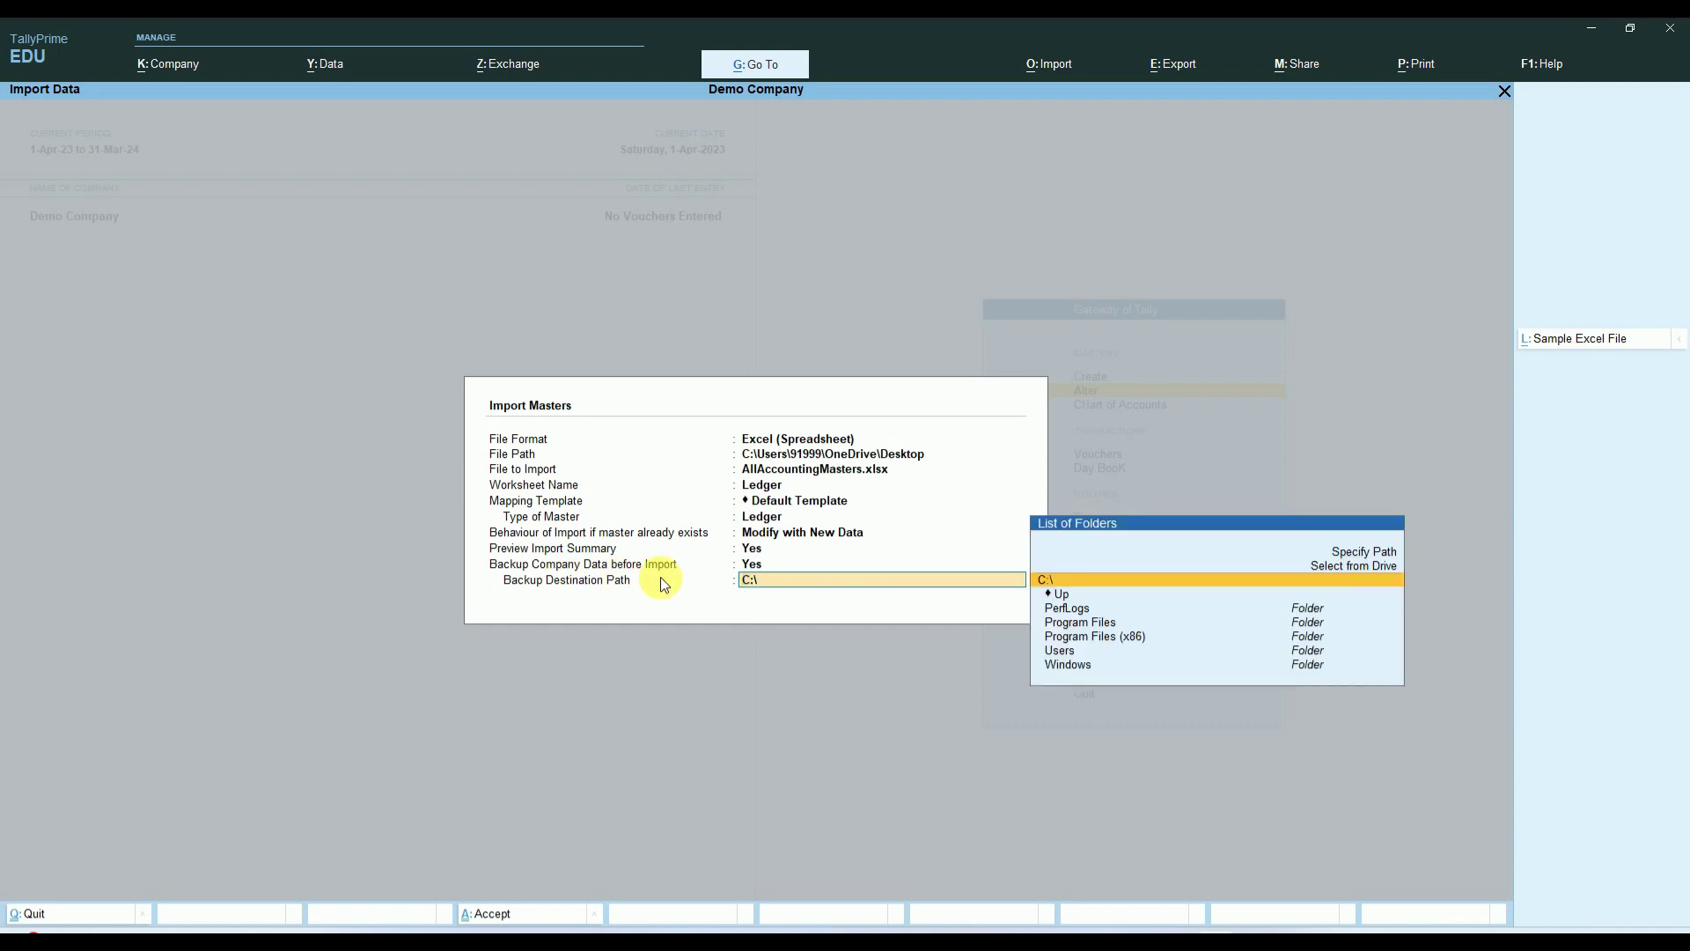
key(BackSpace)
text(n)
key(Return)
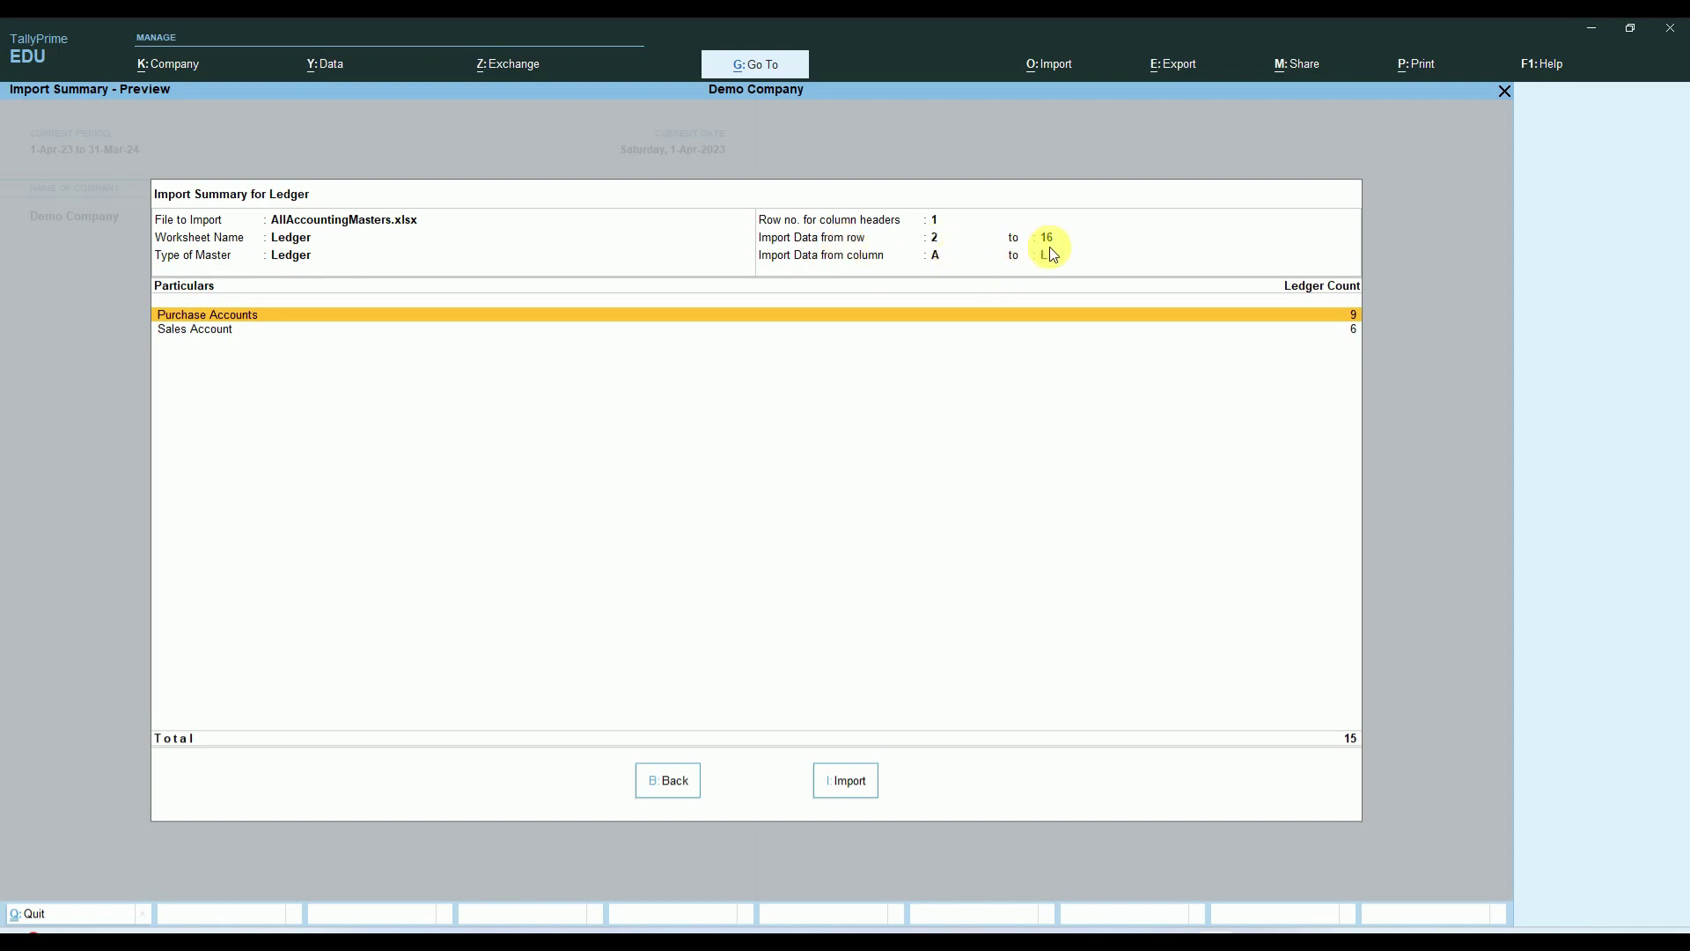
Open the AllAccountingMasters workbook from the desktop, check ledger rows 2 to 16 on the Ledger sheet and return to TallyPrime's import preview
click(1600, 39)
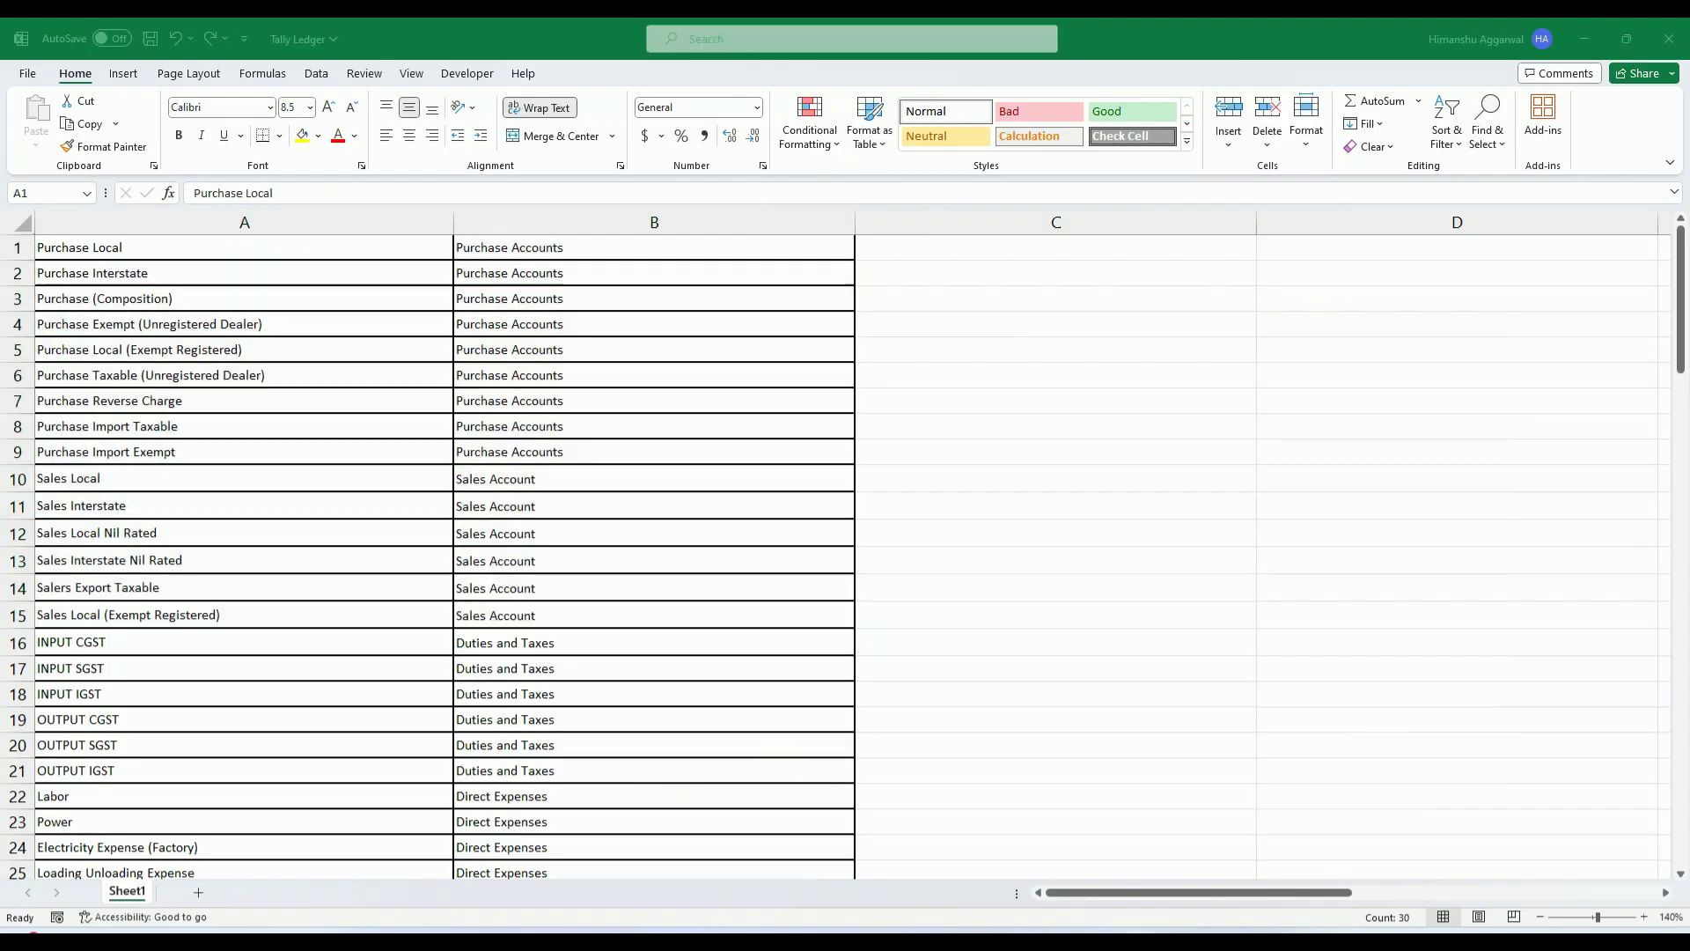
click(1587, 39)
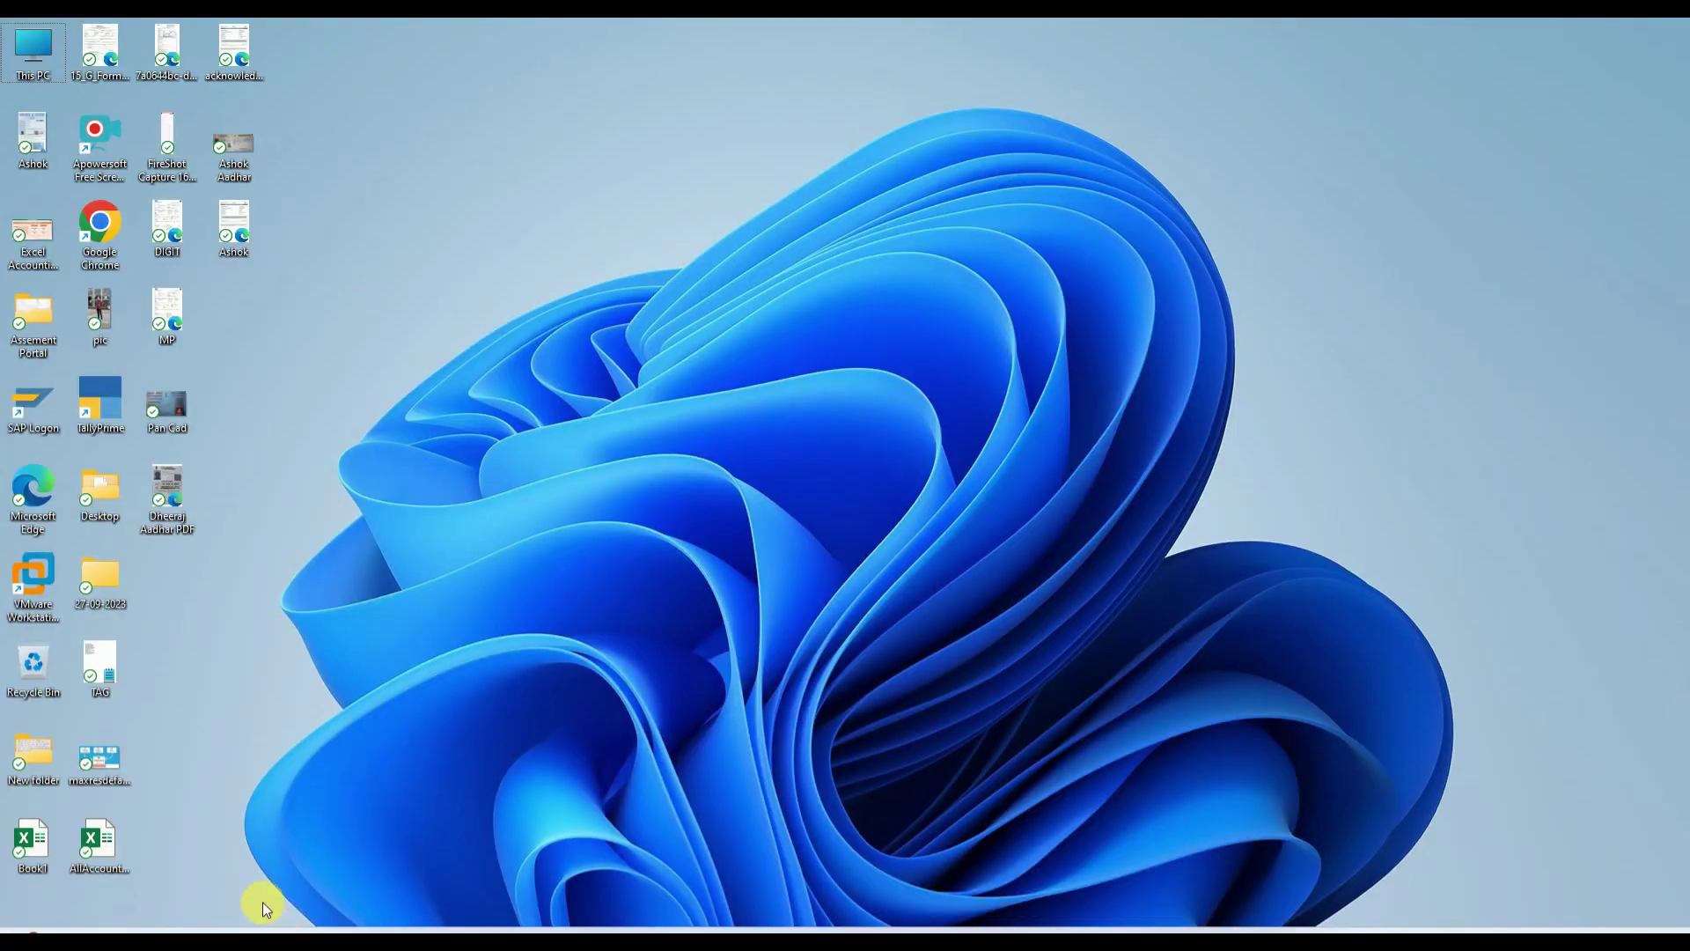
double_click(97, 826)
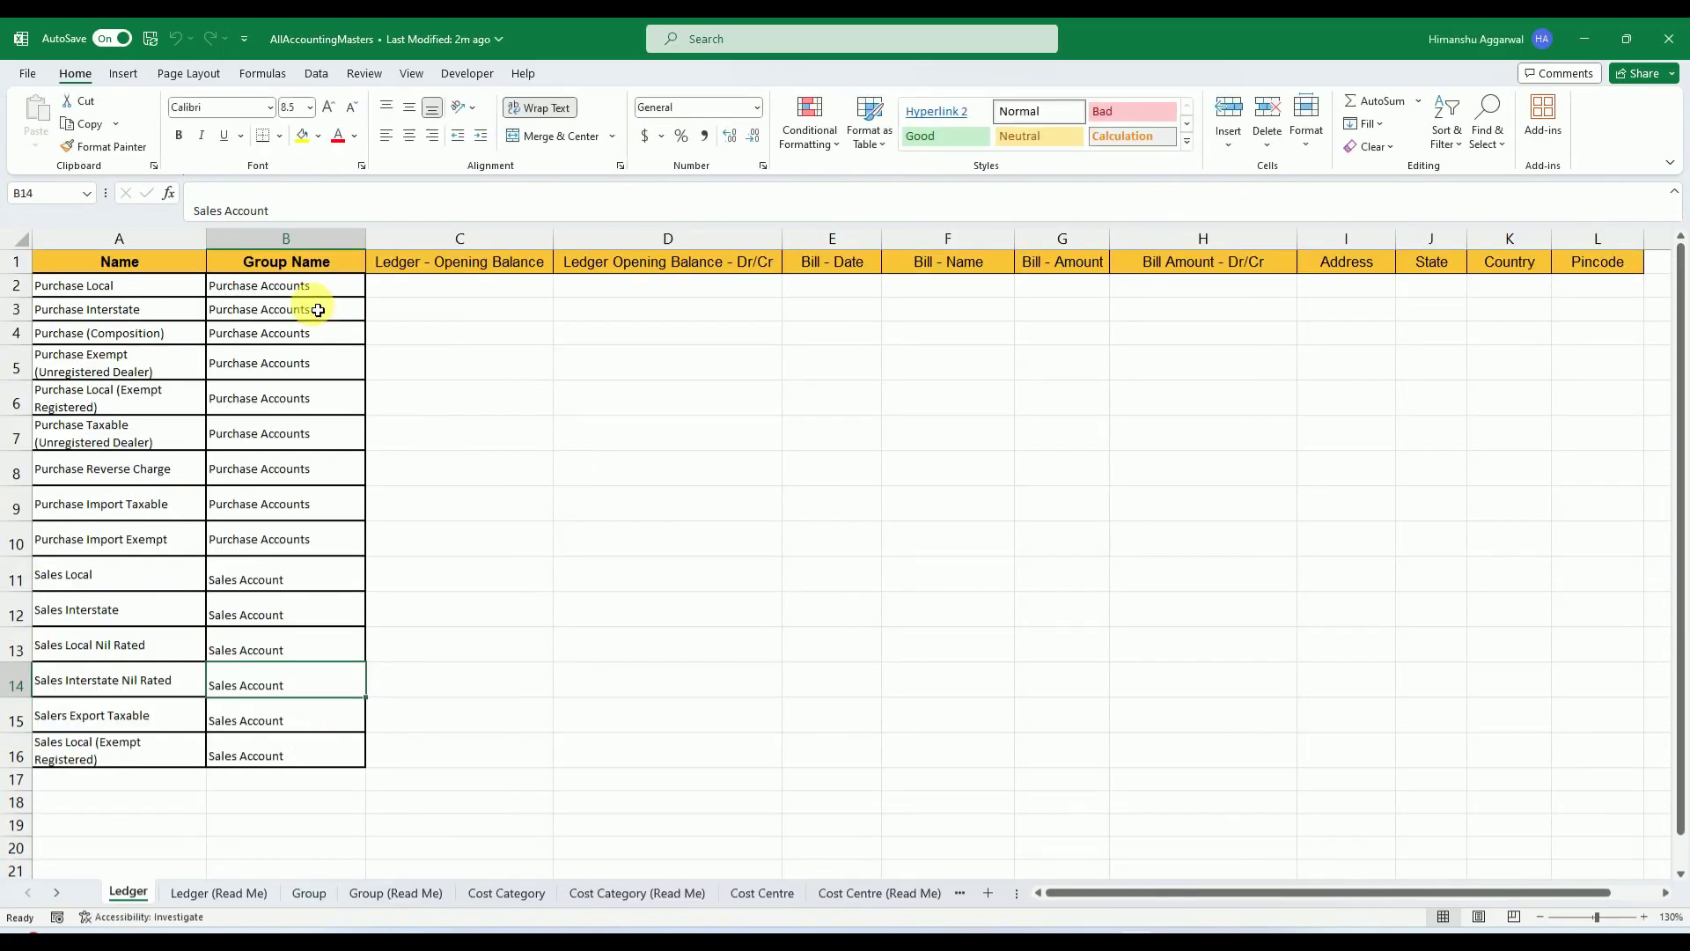
click(60, 296)
click(104, 751)
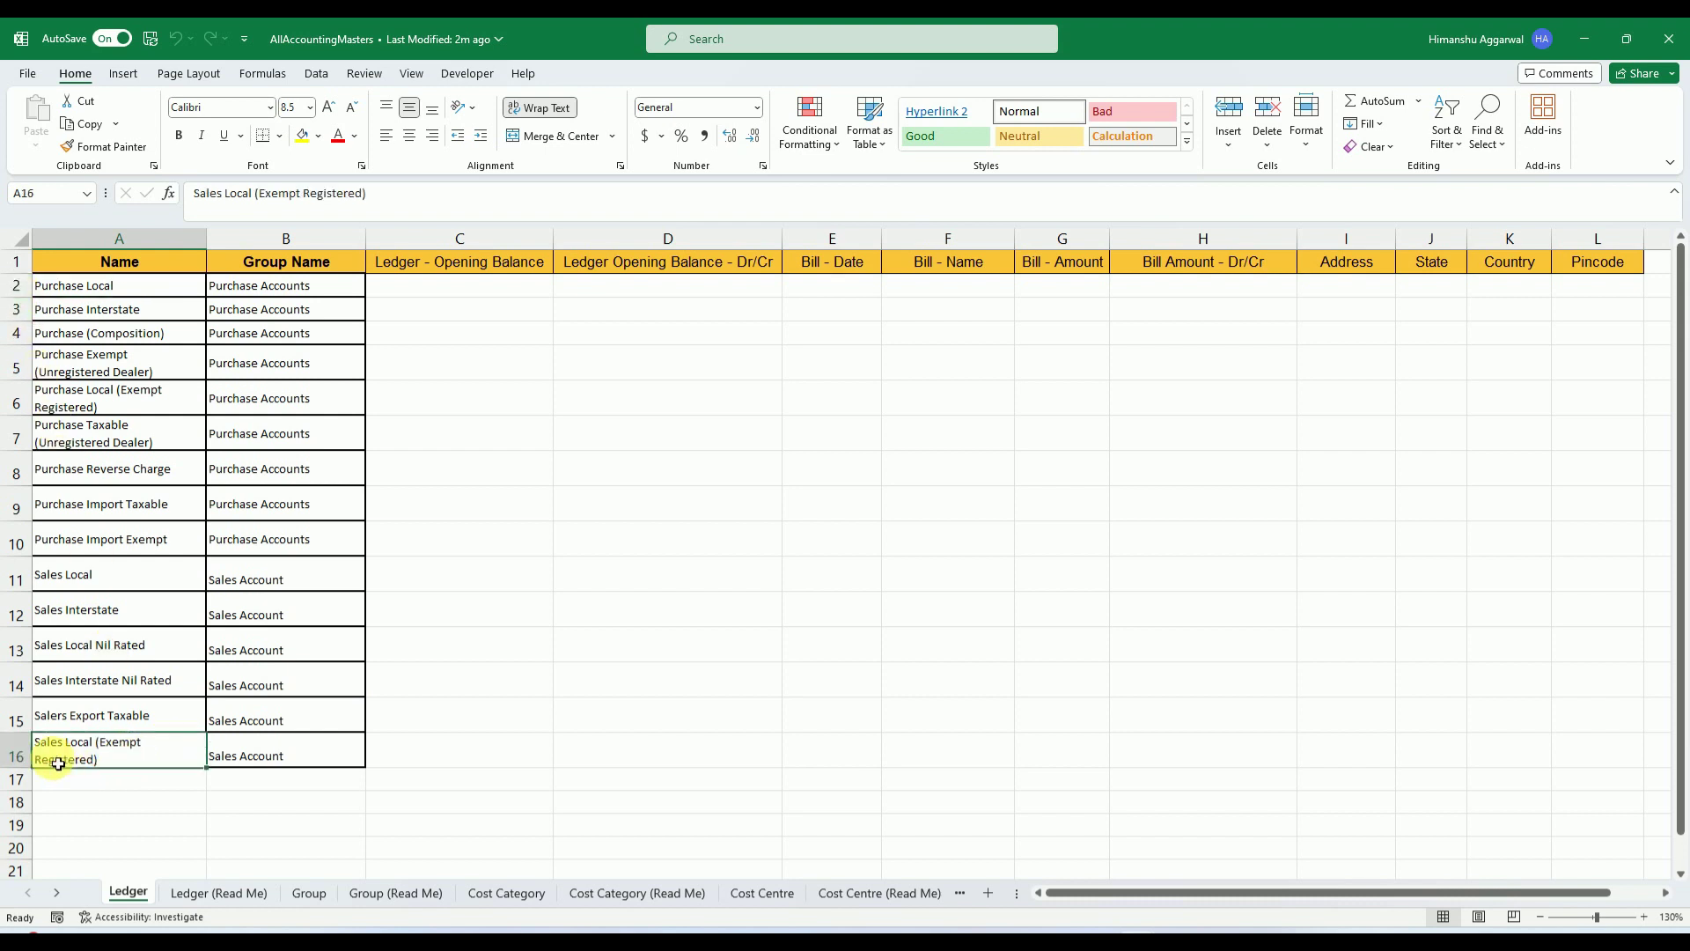
click(1180, 939)
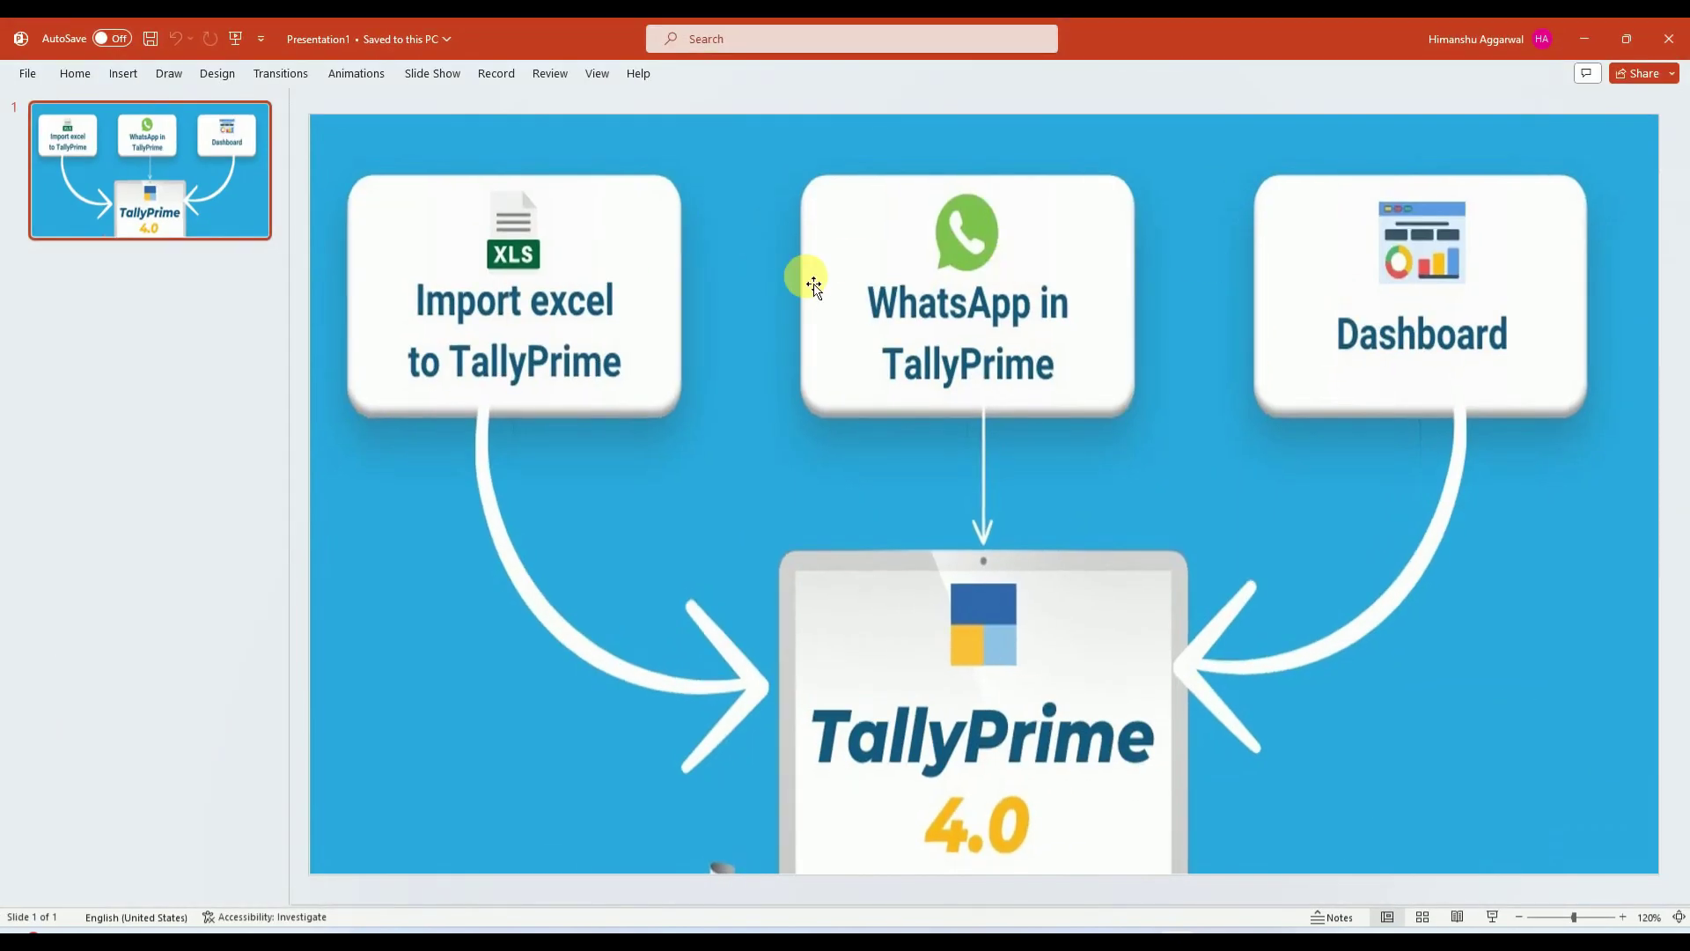
click(1660, 26)
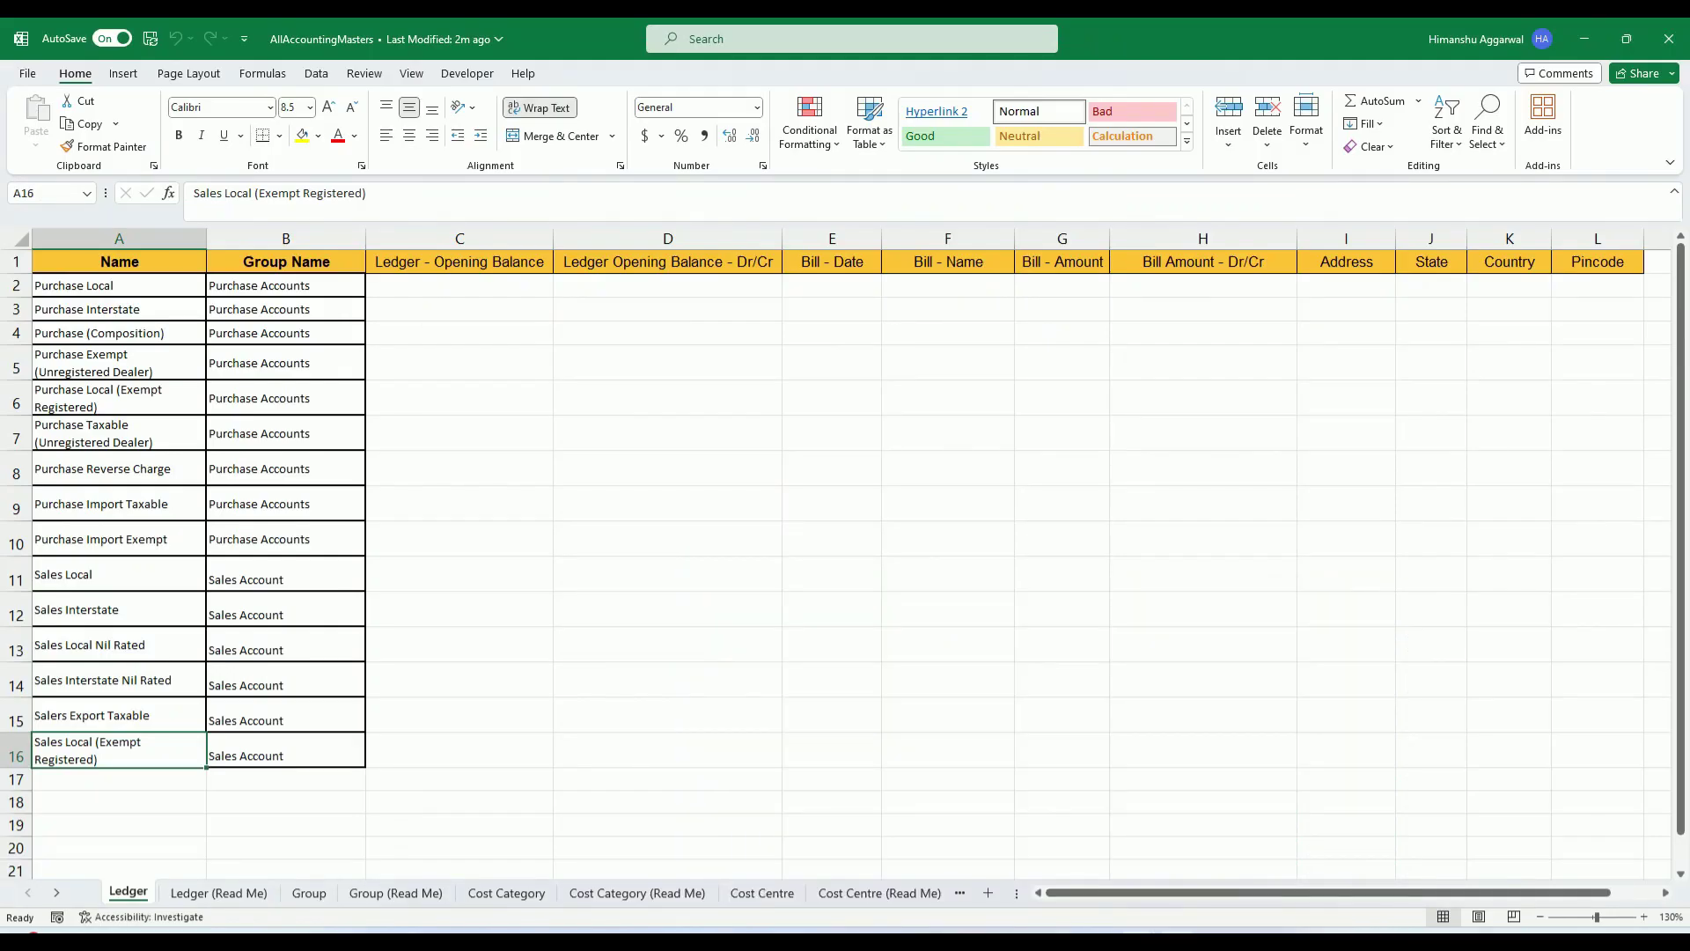
click(1179, 940)
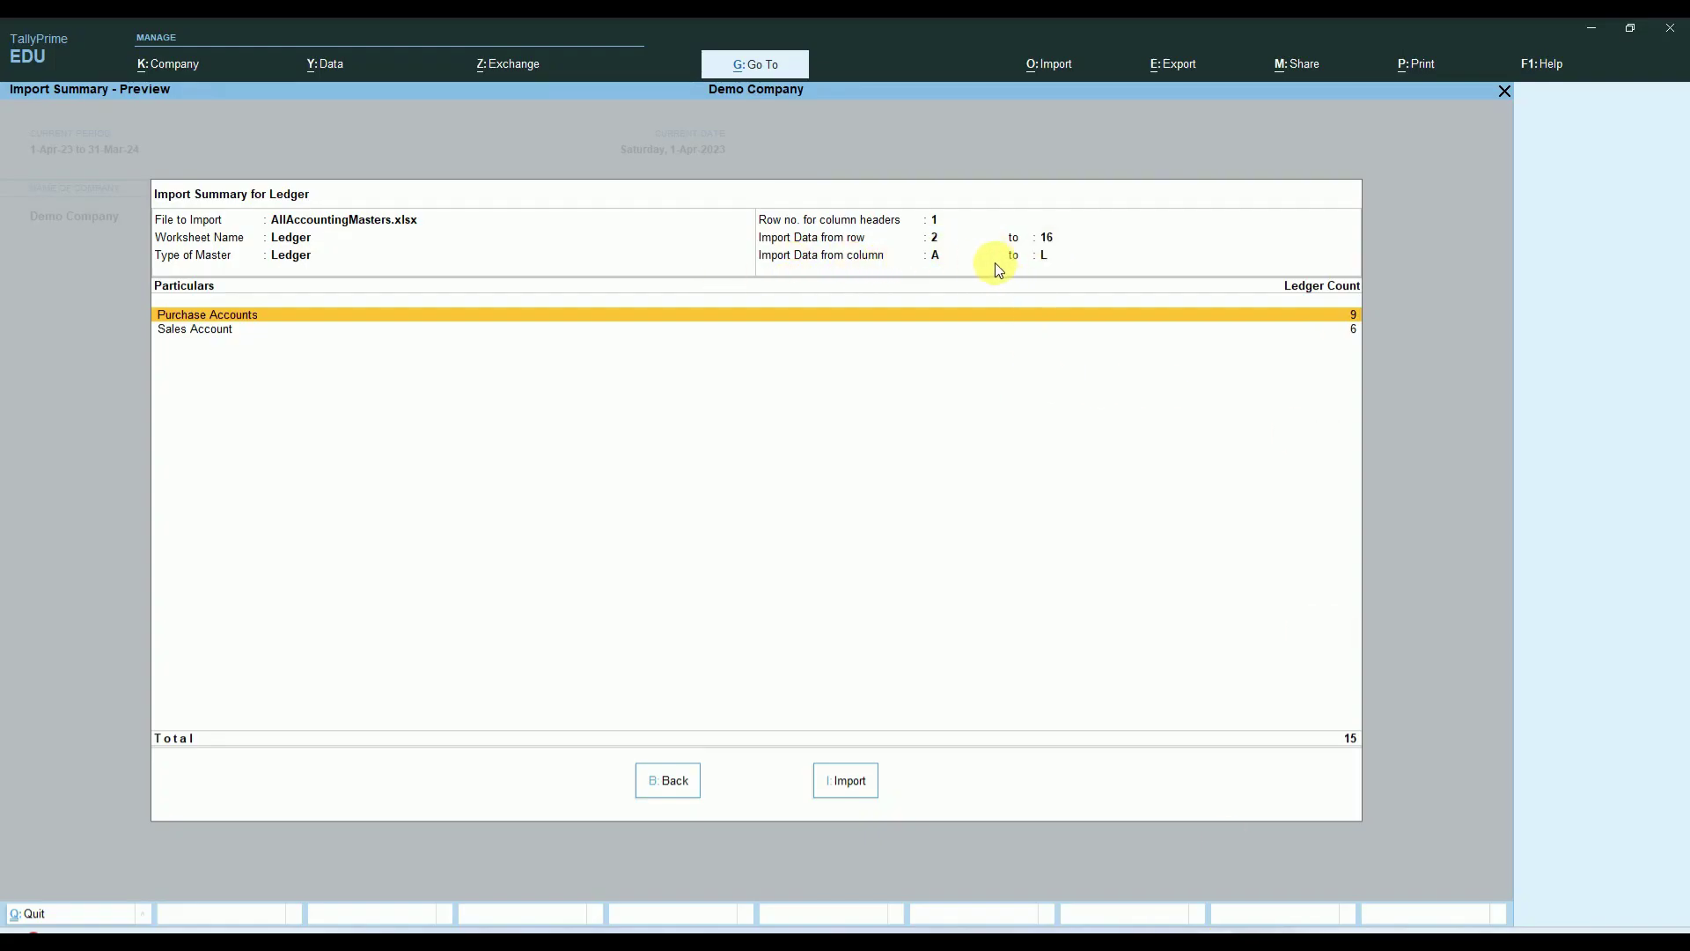
Close the reopened AllAccountingMasters workbook and switch back to the import summary preview in TallyPrime
click(1144, 939)
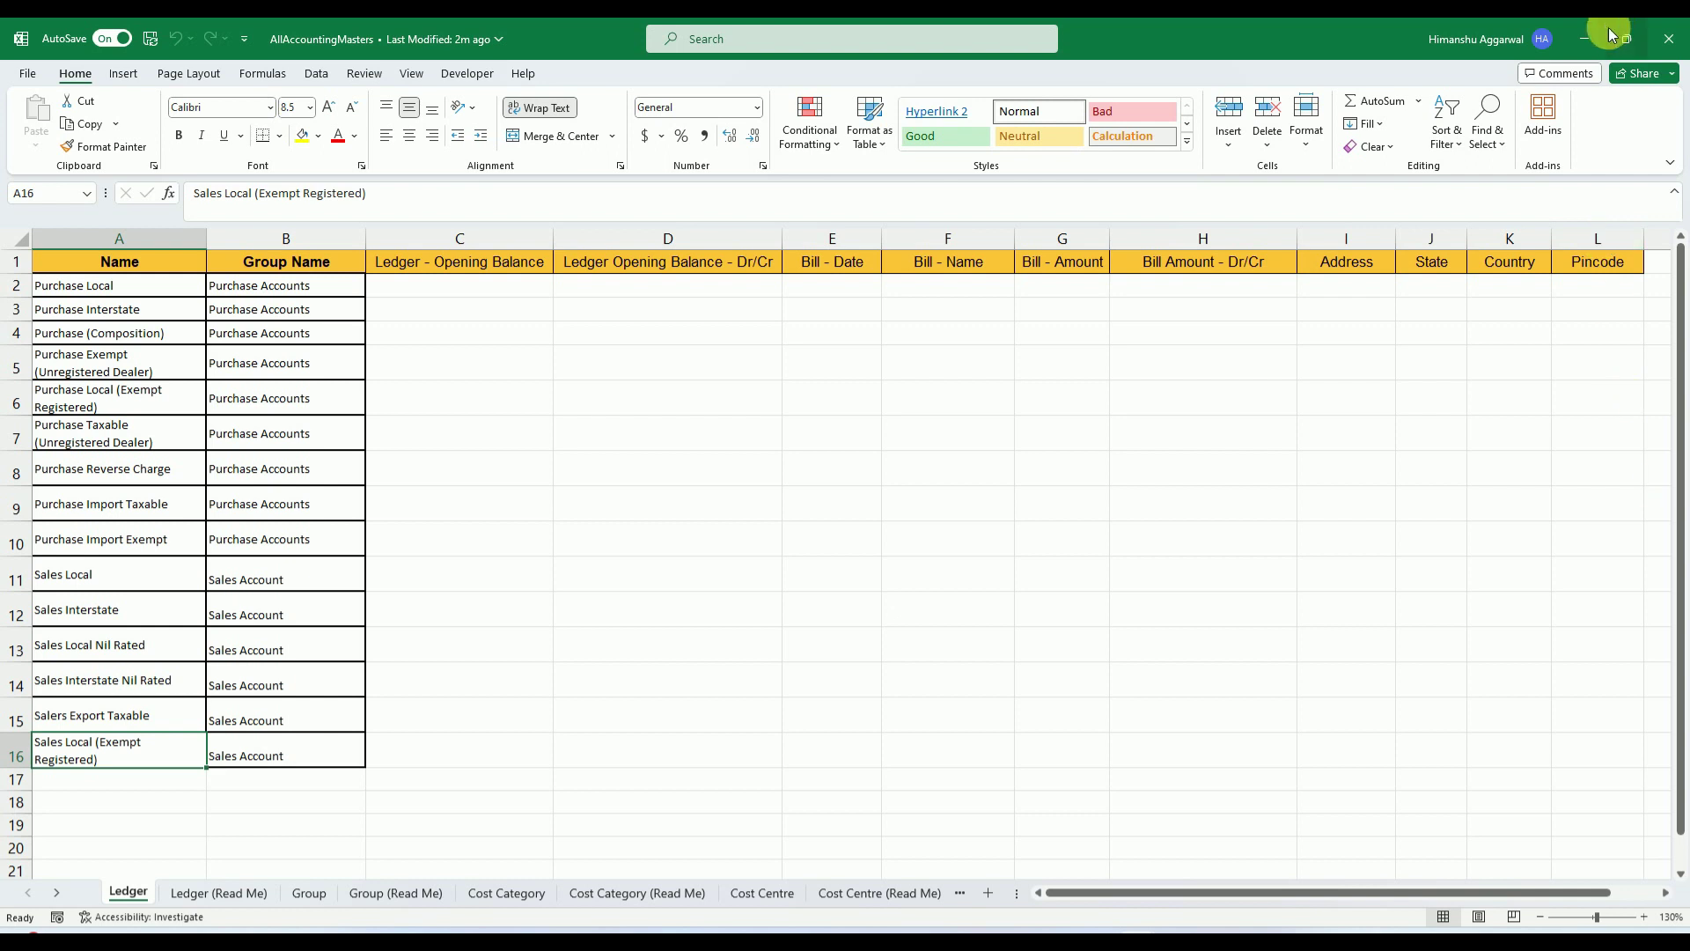
click(1669, 38)
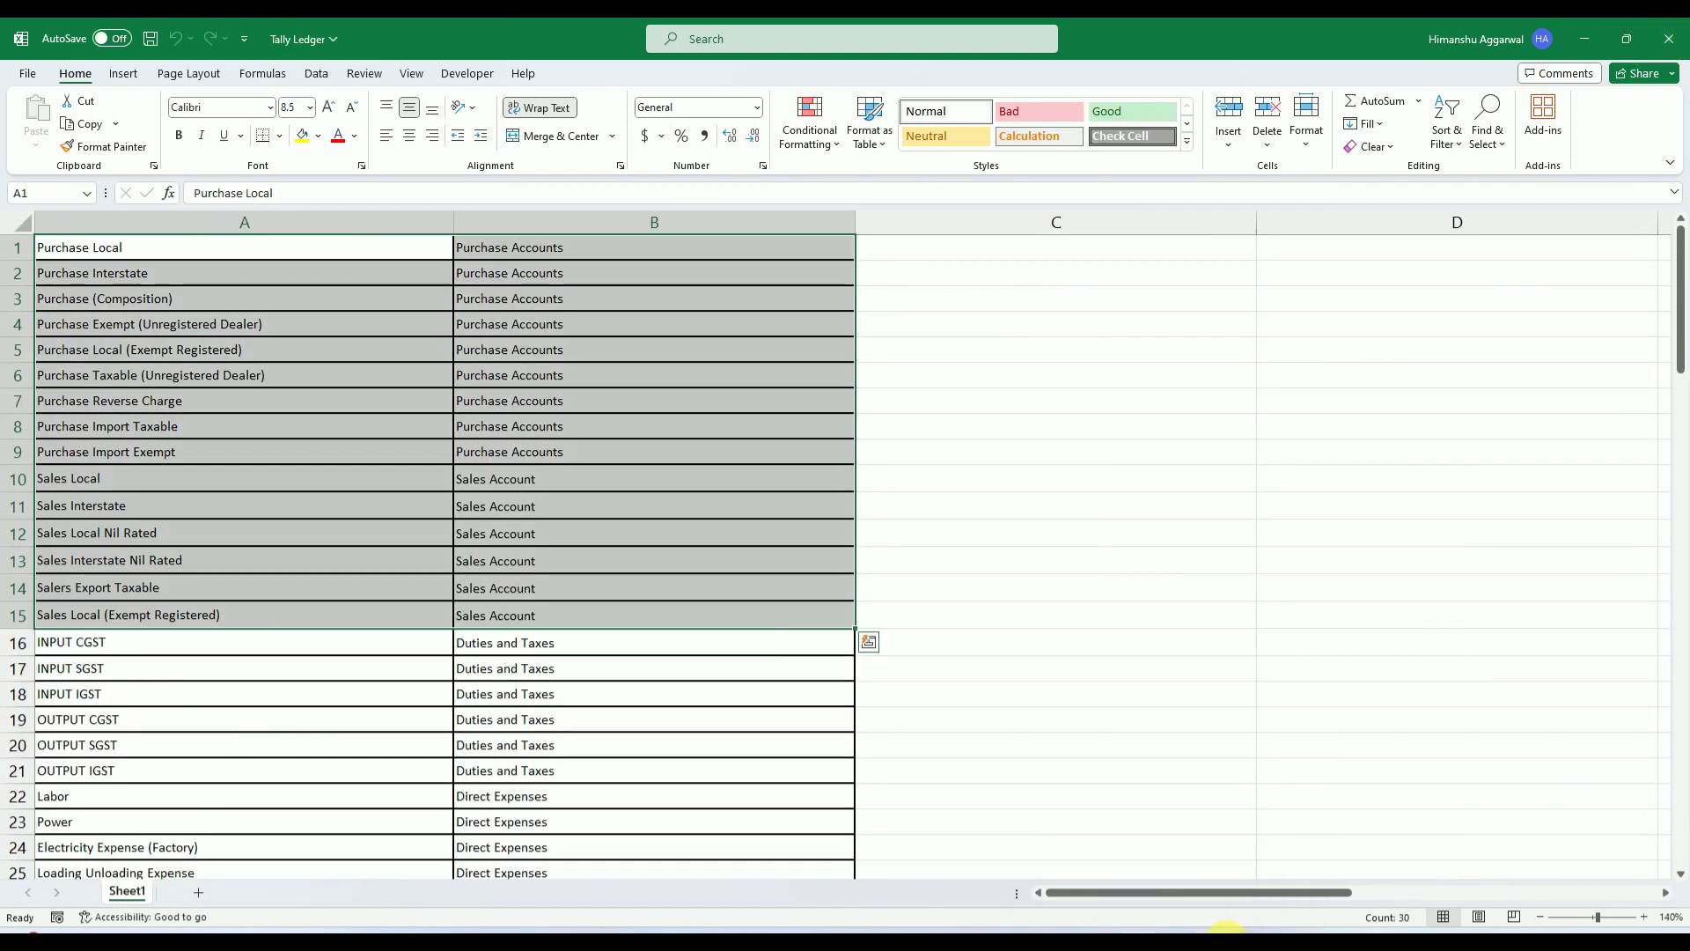
click(1100, 940)
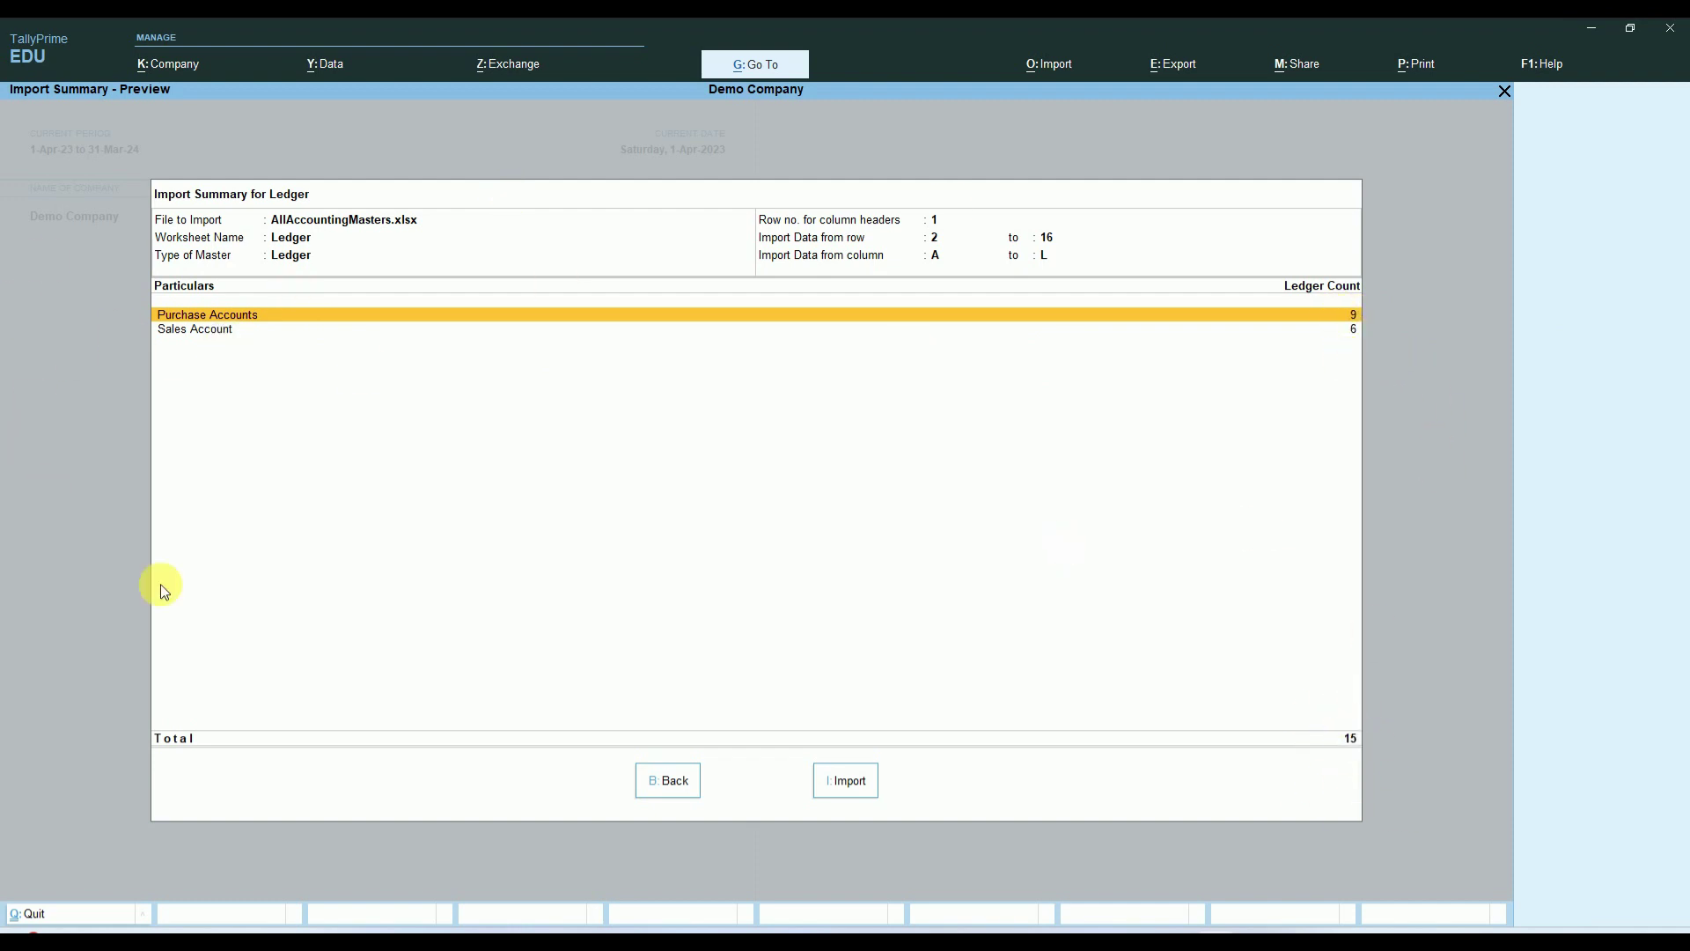
Run the ledger import and trace the "Referenced master is missing" exception to the Sales Account group without creating it
click(847, 781)
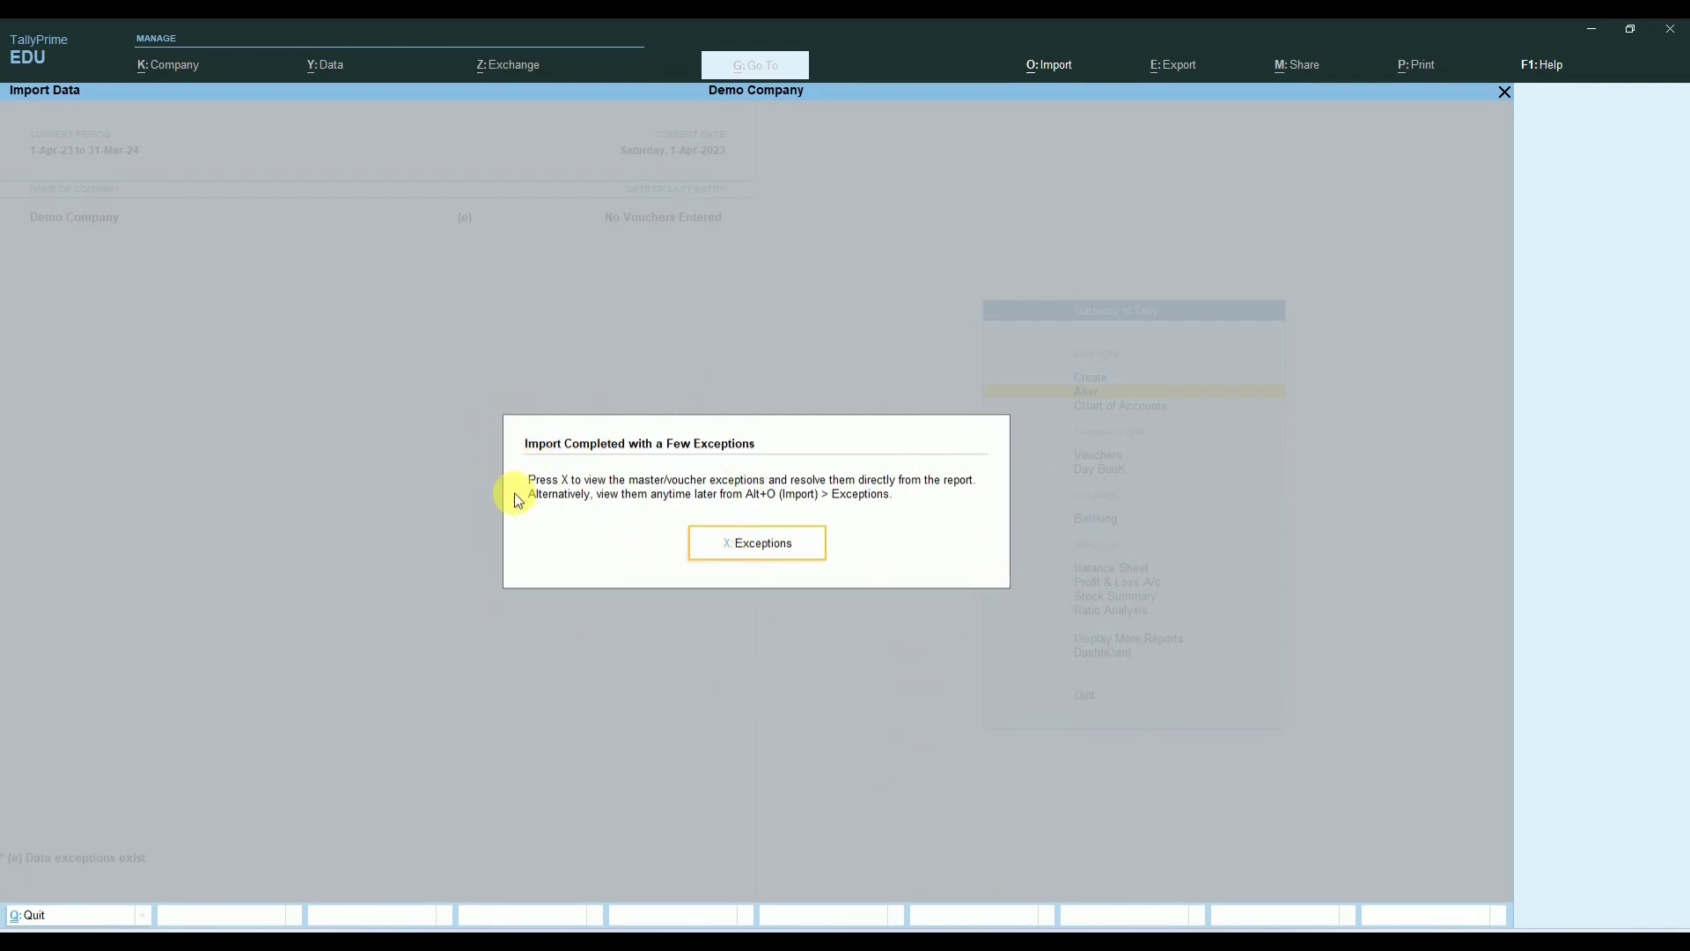
click(754, 543)
click(146, 204)
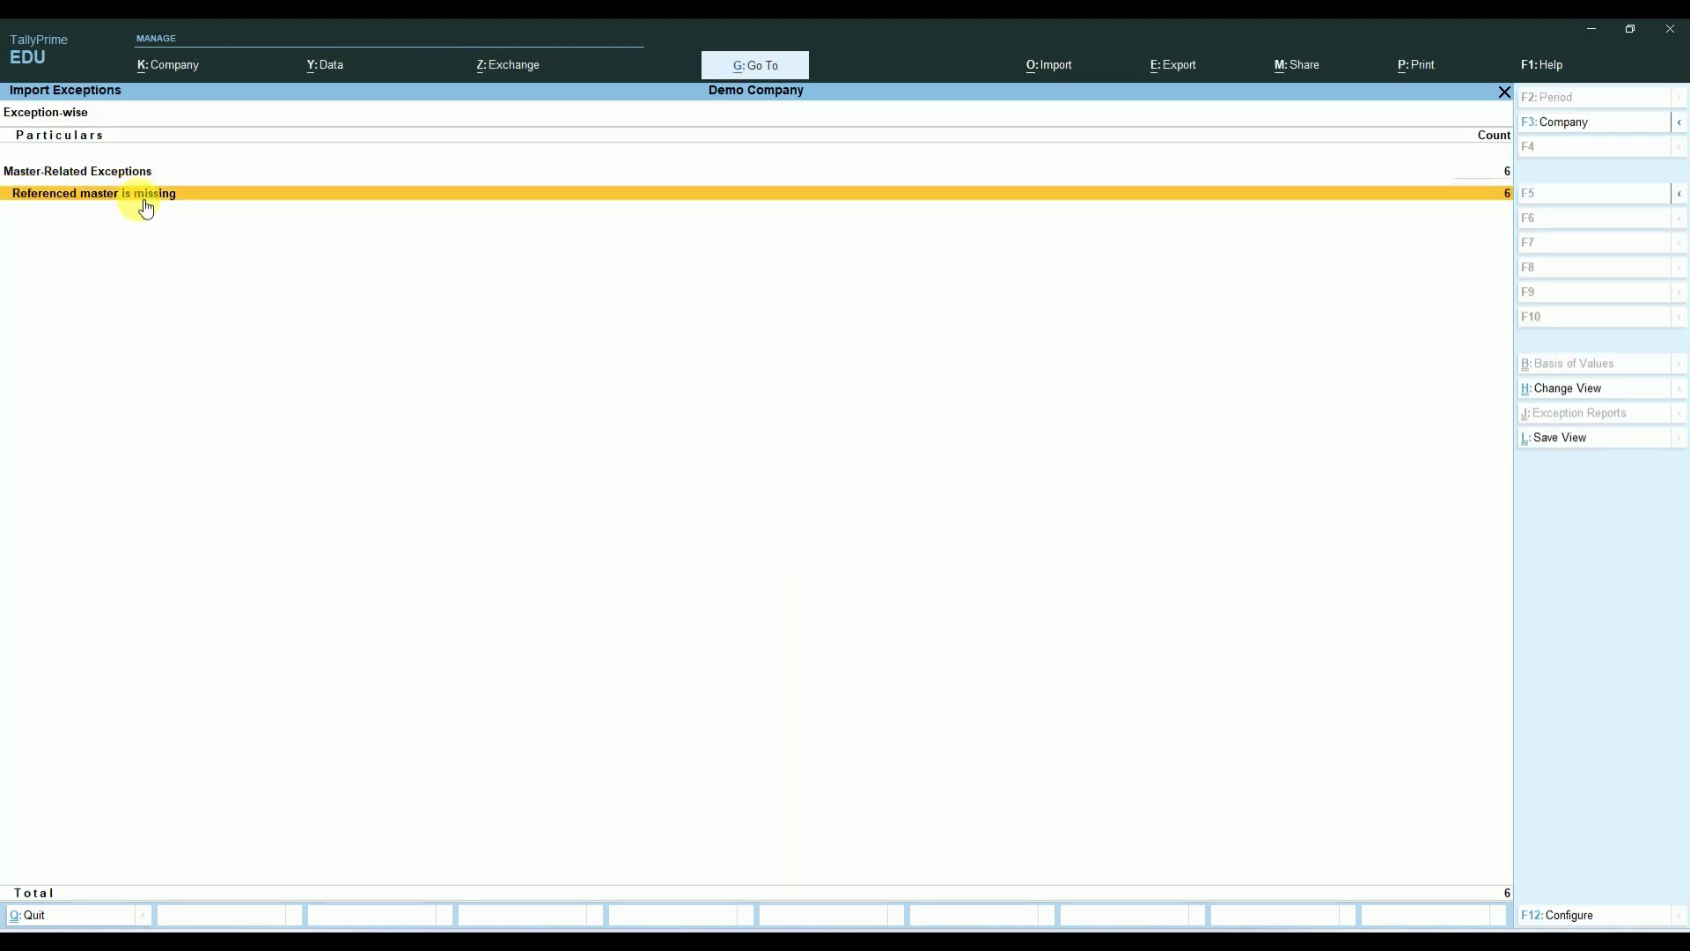
click(146, 207)
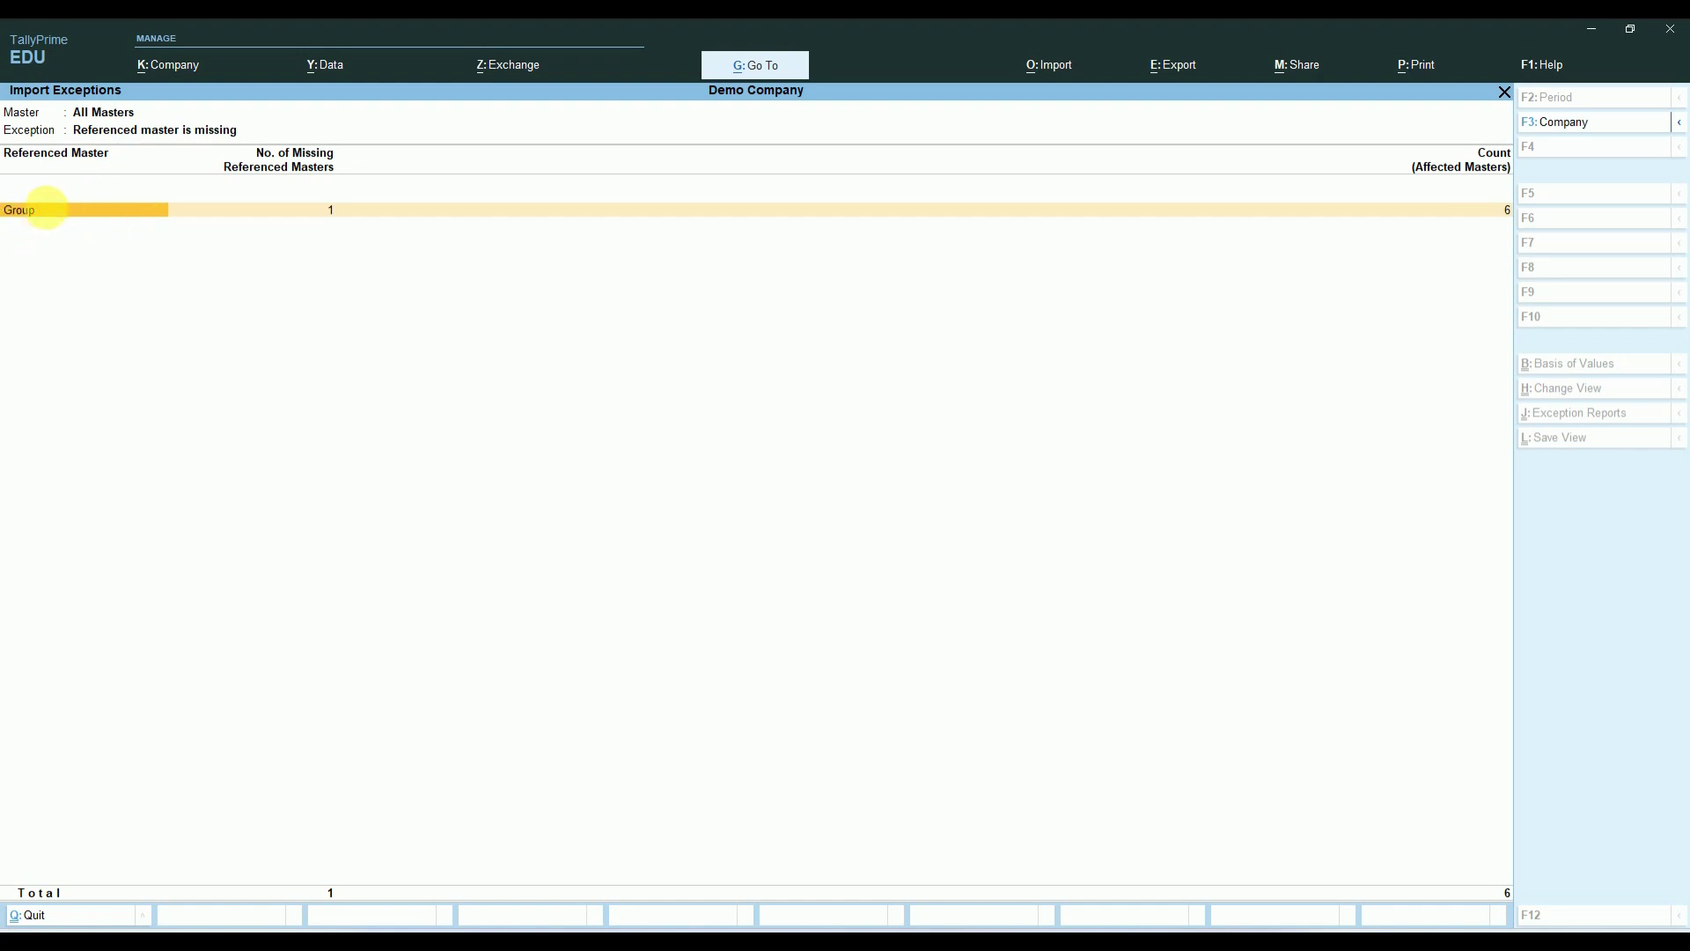
click(39, 211)
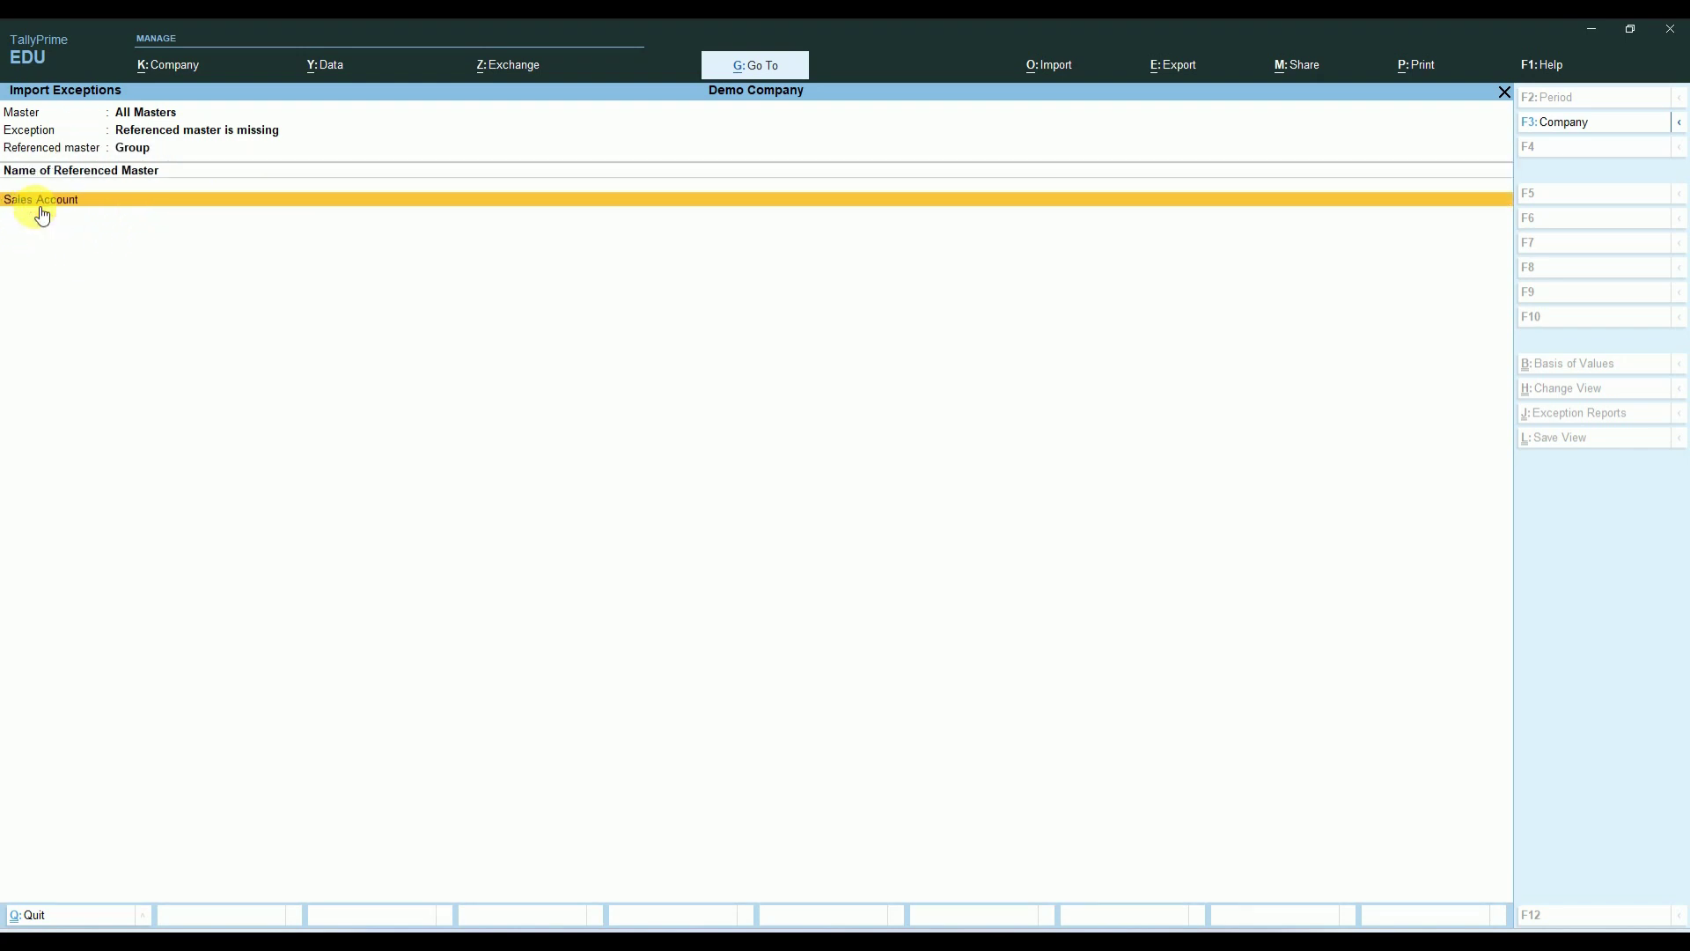
click(41, 211)
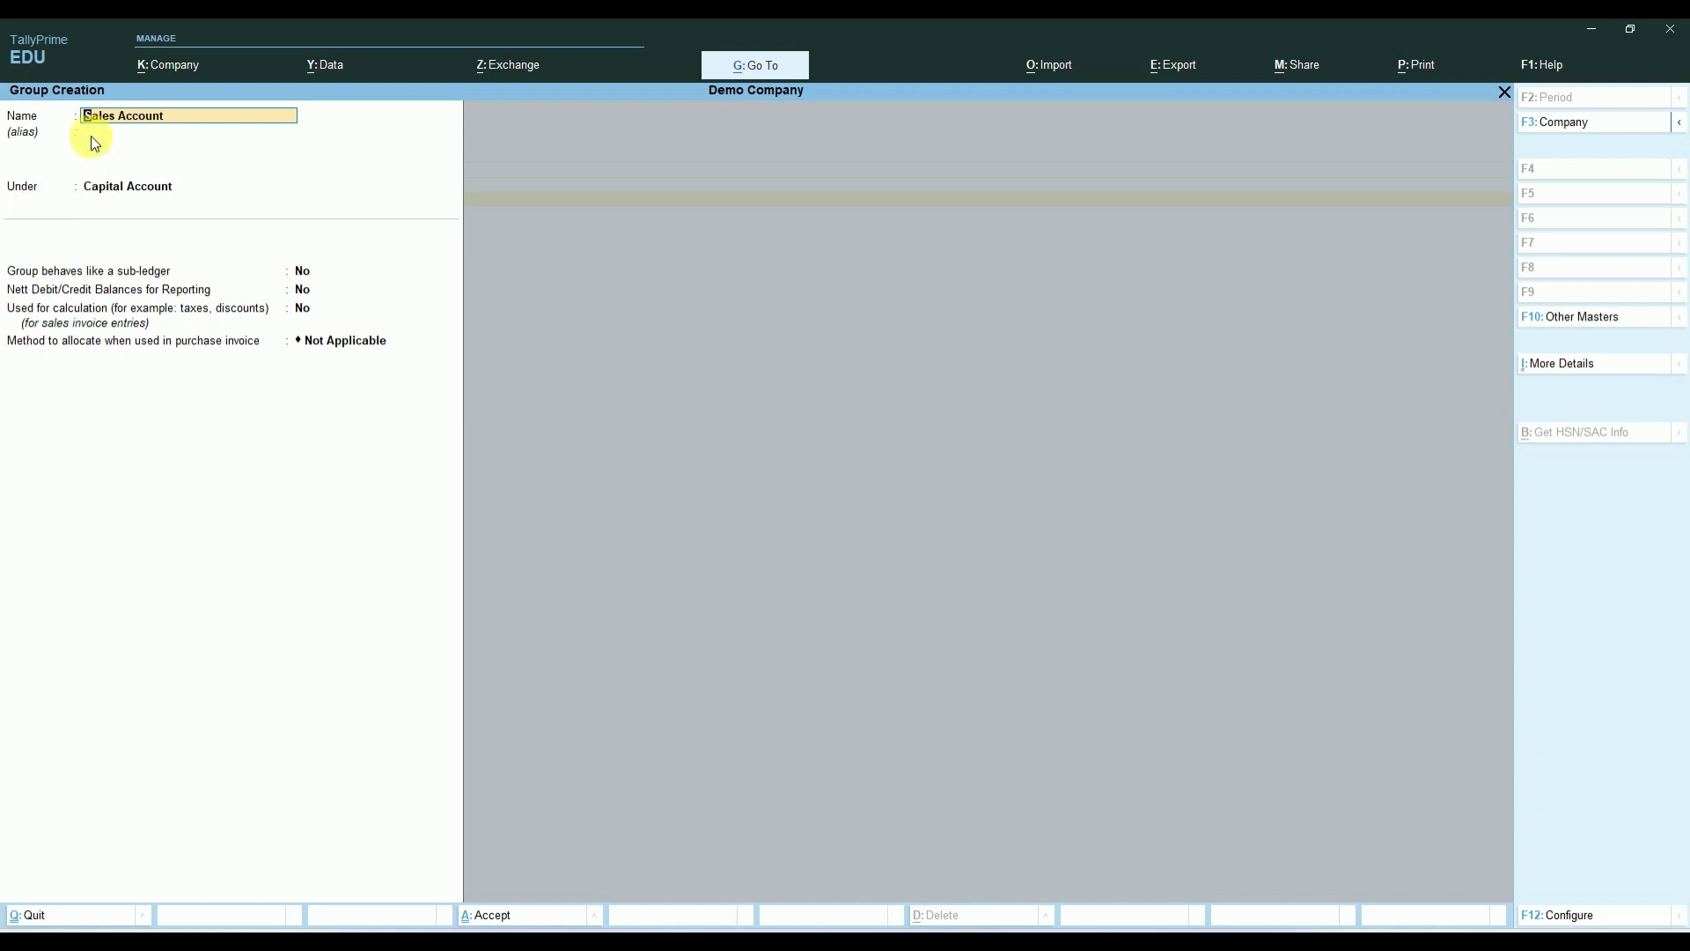
key(Escape)
key(Escape)
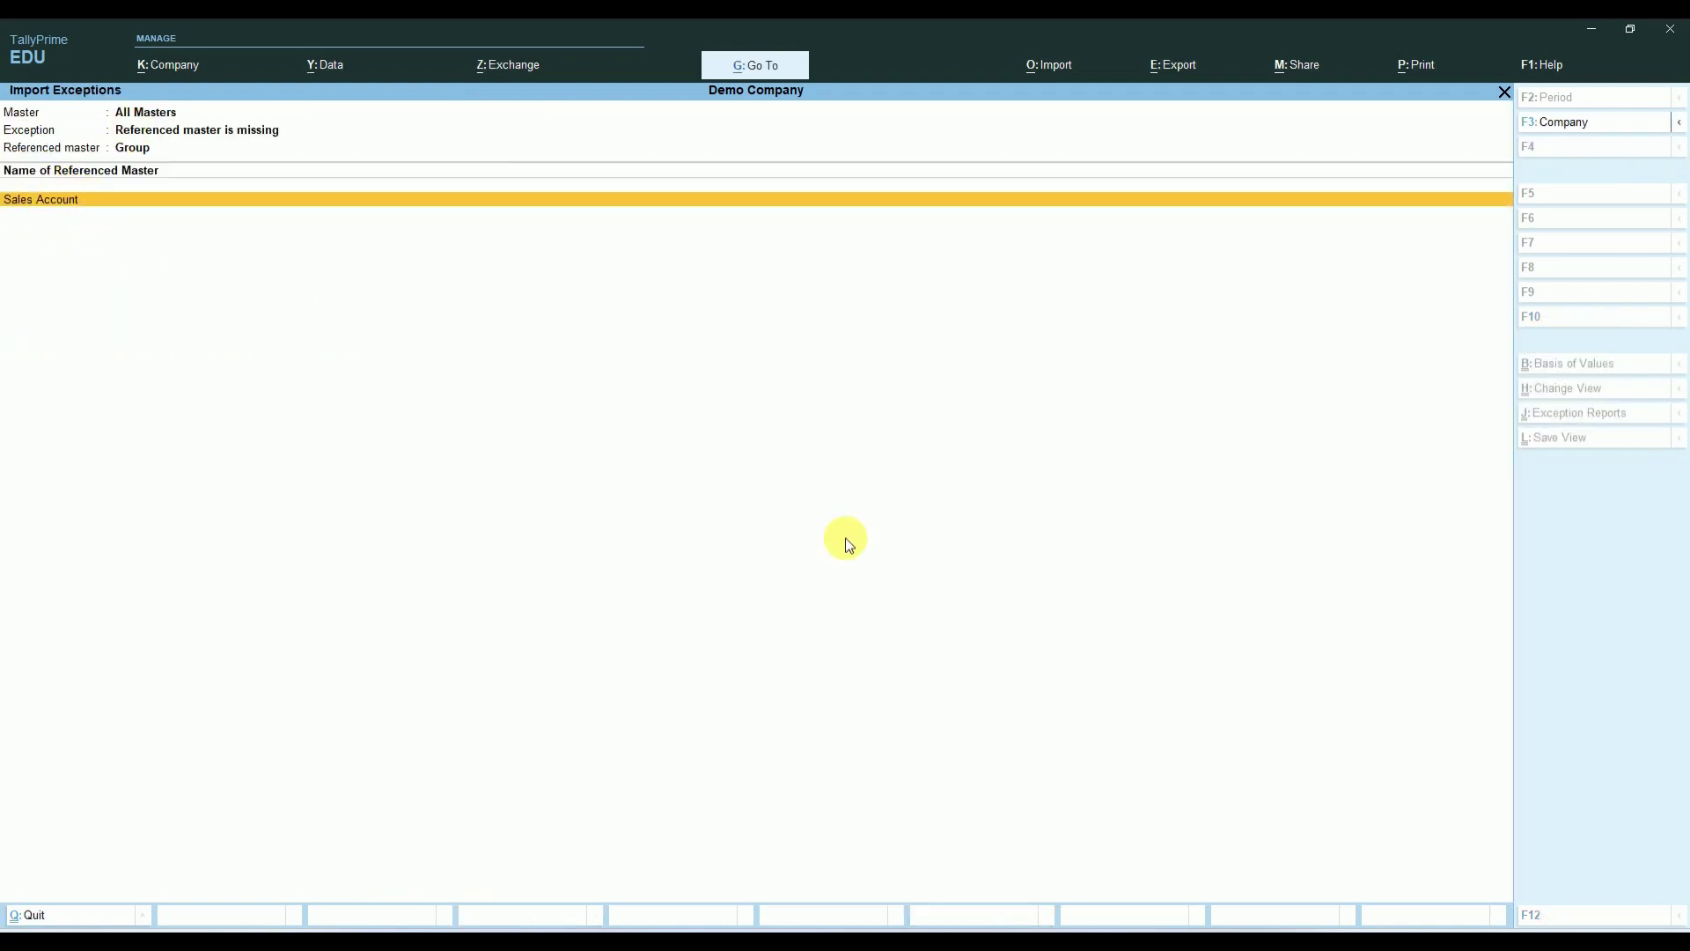
Check the group name of the sales ledgers in the Tally Ledger workbook and go back to the Gateway of Tally
click(1145, 929)
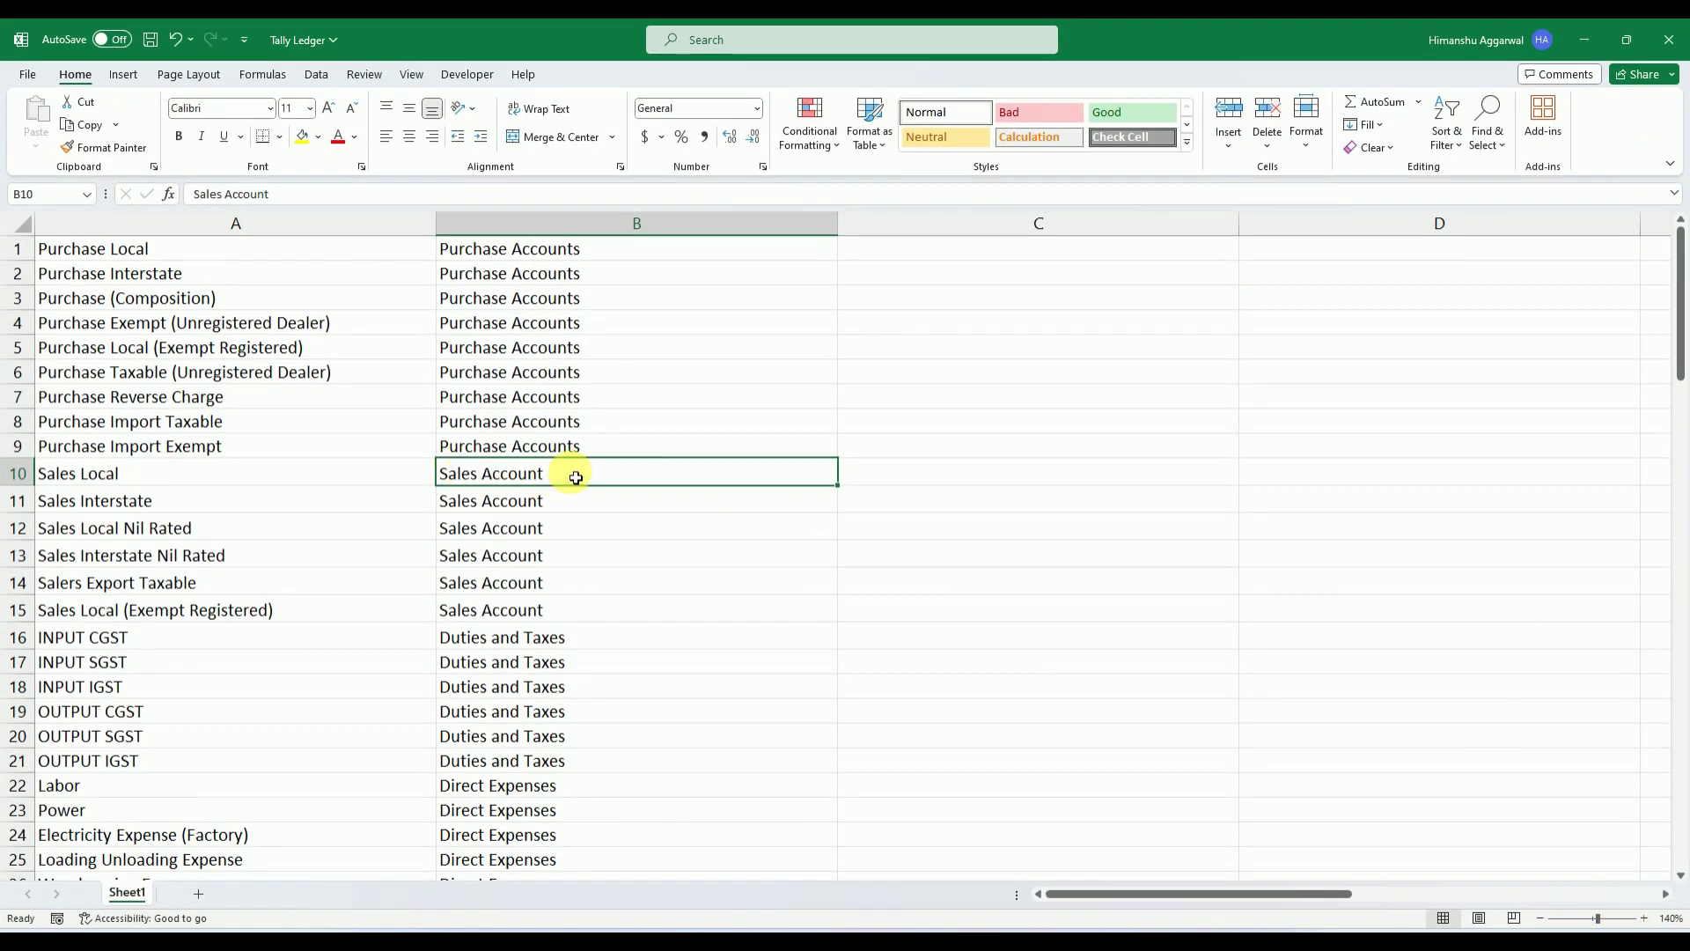
click(1590, 40)
key(Escape)
key(Escape)
key(Escape)
key(Escape)
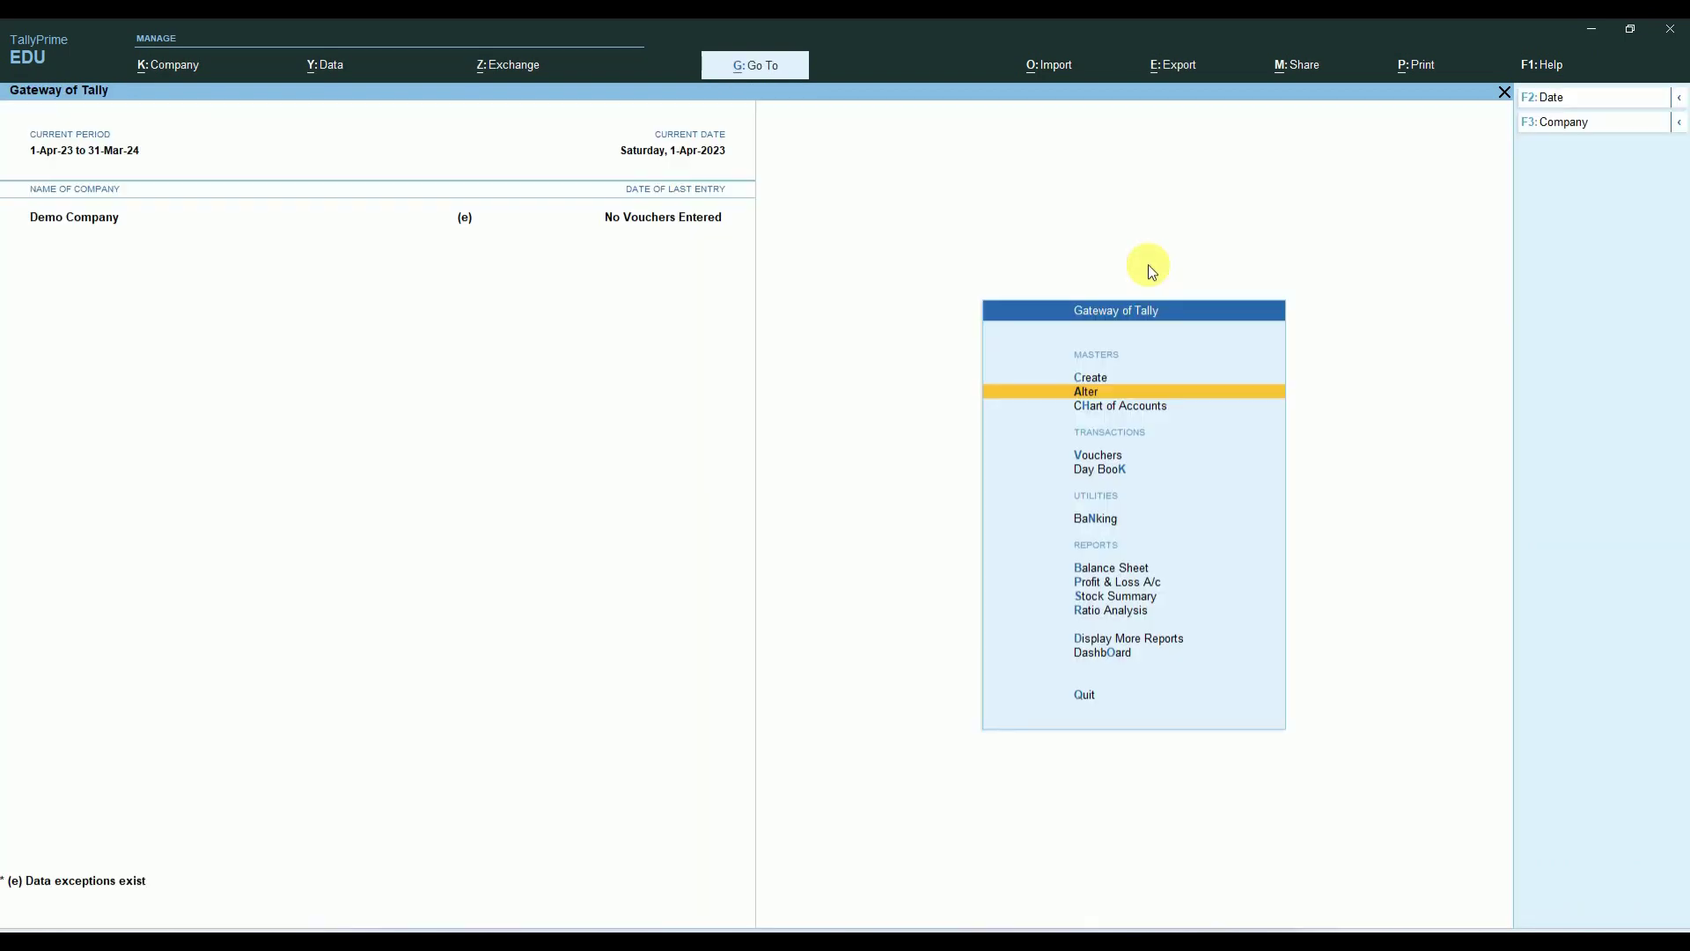
key(Up)
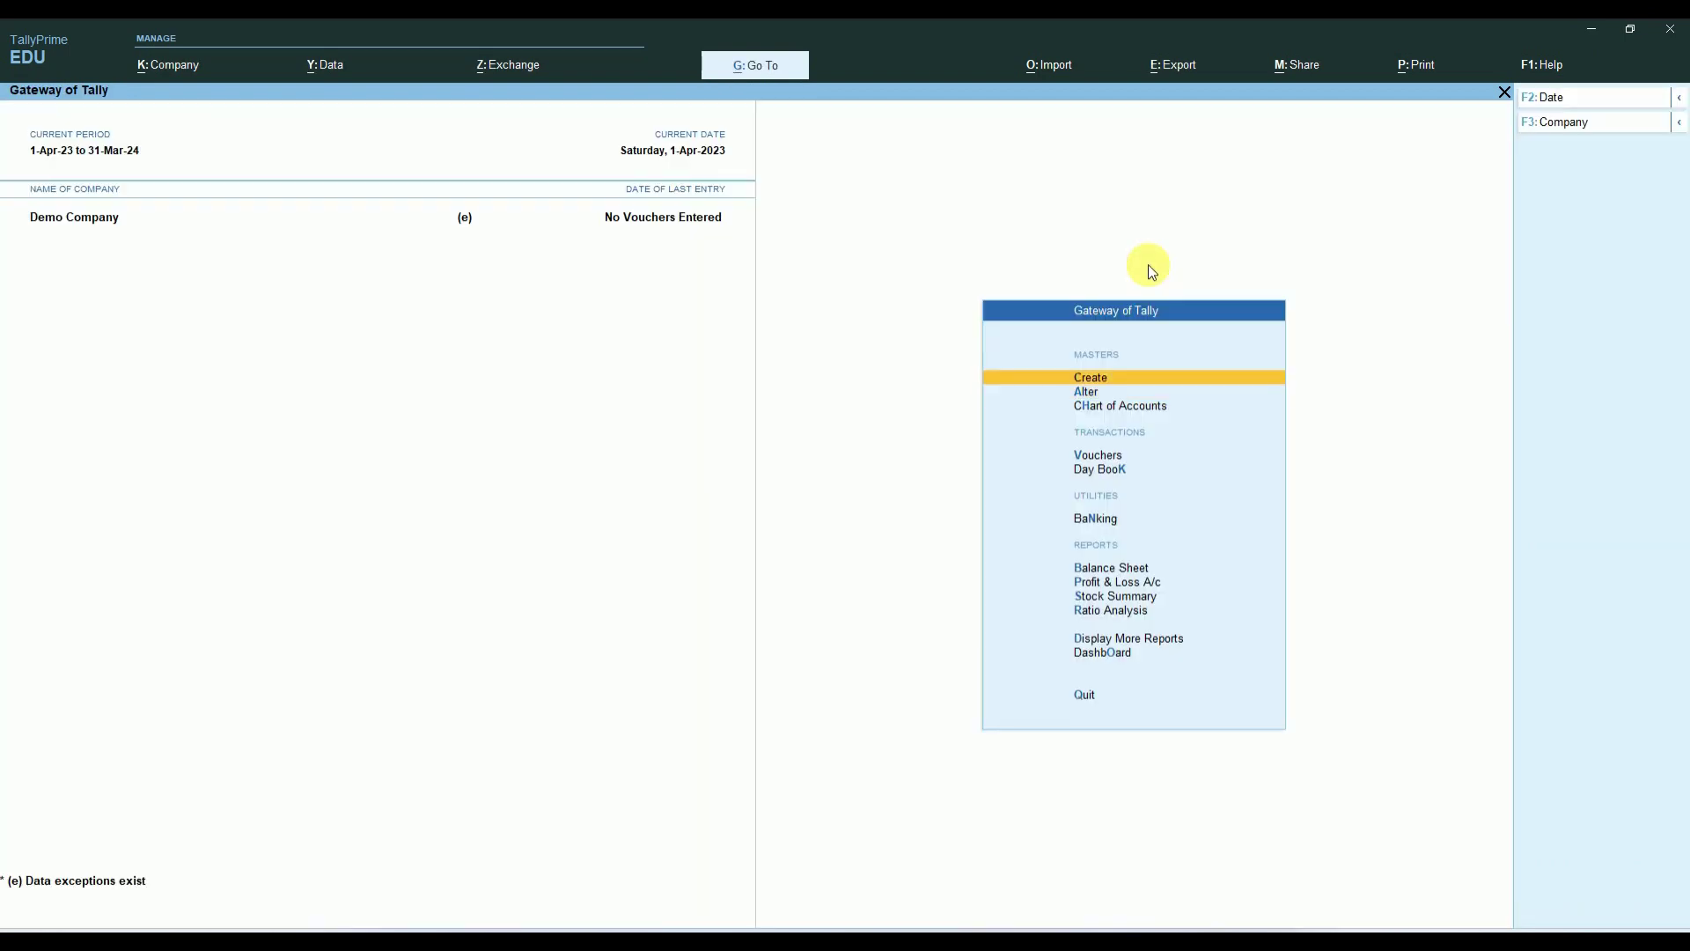
key(Return)
key(Down)
key(Up)
key(Return)
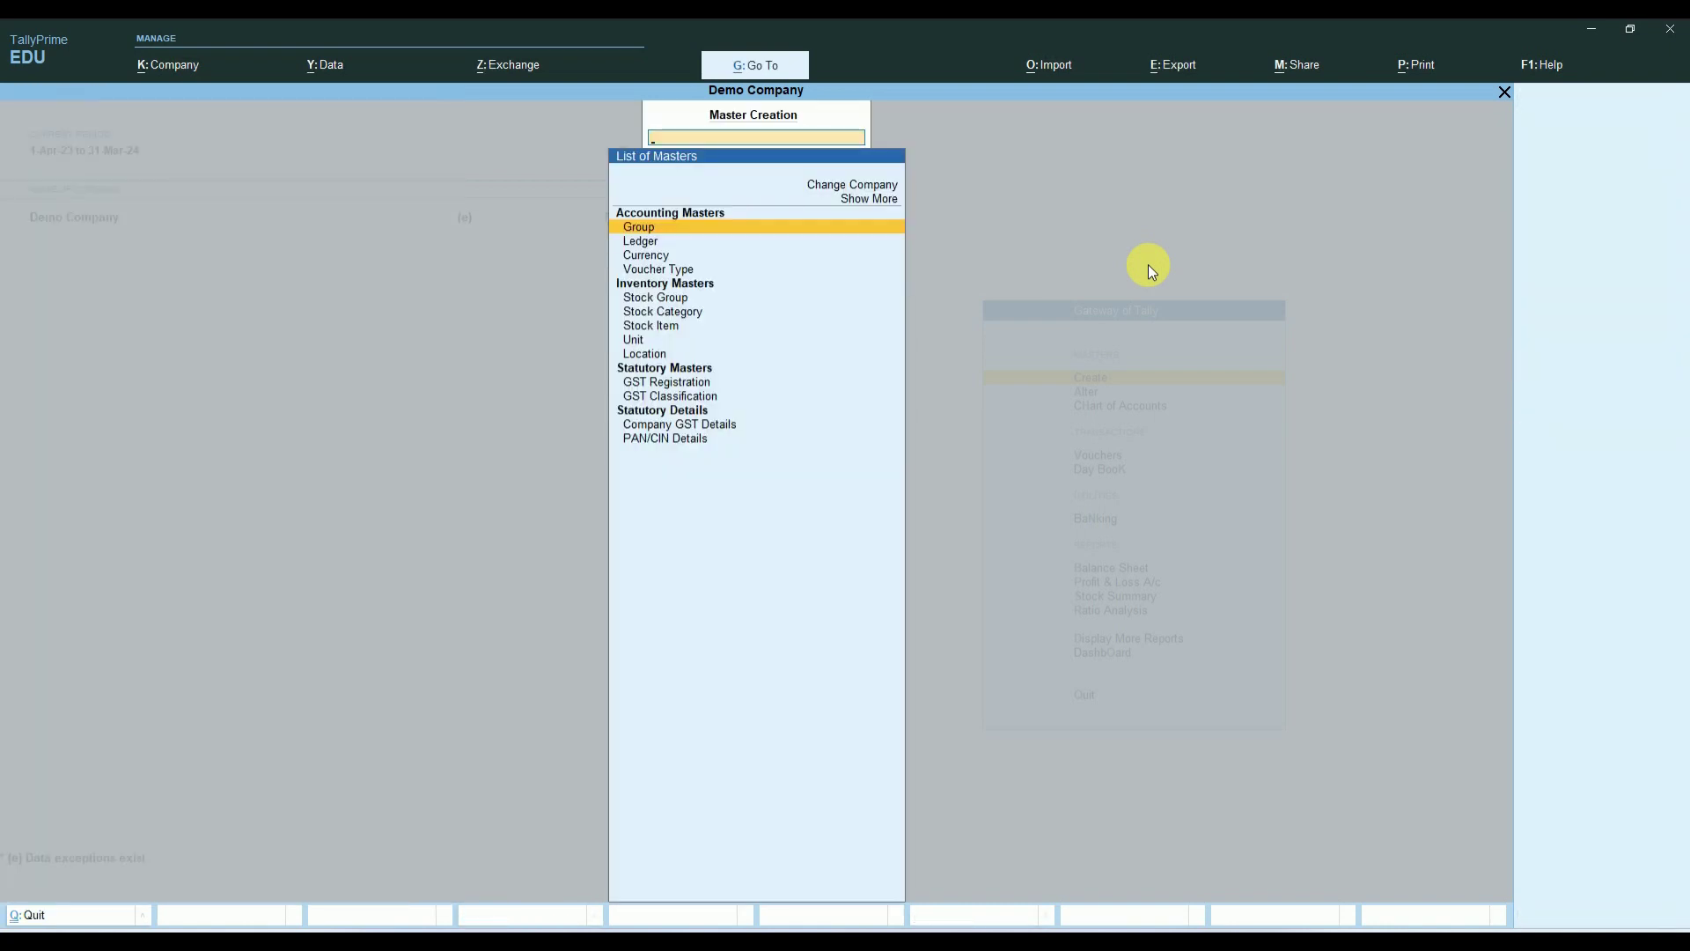
key(Return)
key(Escape)
key(Escape)
Open the list of groups for alteration and find the Sales Accounts group
key(Down)
key(Return)
key(Return)
key(Down)
key(Down)
key(Down)
key(Down)
key(Down)
key(Down)
key(Down)
key(Down)
key(Down)
key(Down)
key(Down)
key(Down)
key(Down)
key(Down)
key(Down)
key(Down)
key(Down)
key(Down)
key(Down)
key(Down)
key(Down)
key(Down)
key(Down)
key(Down)
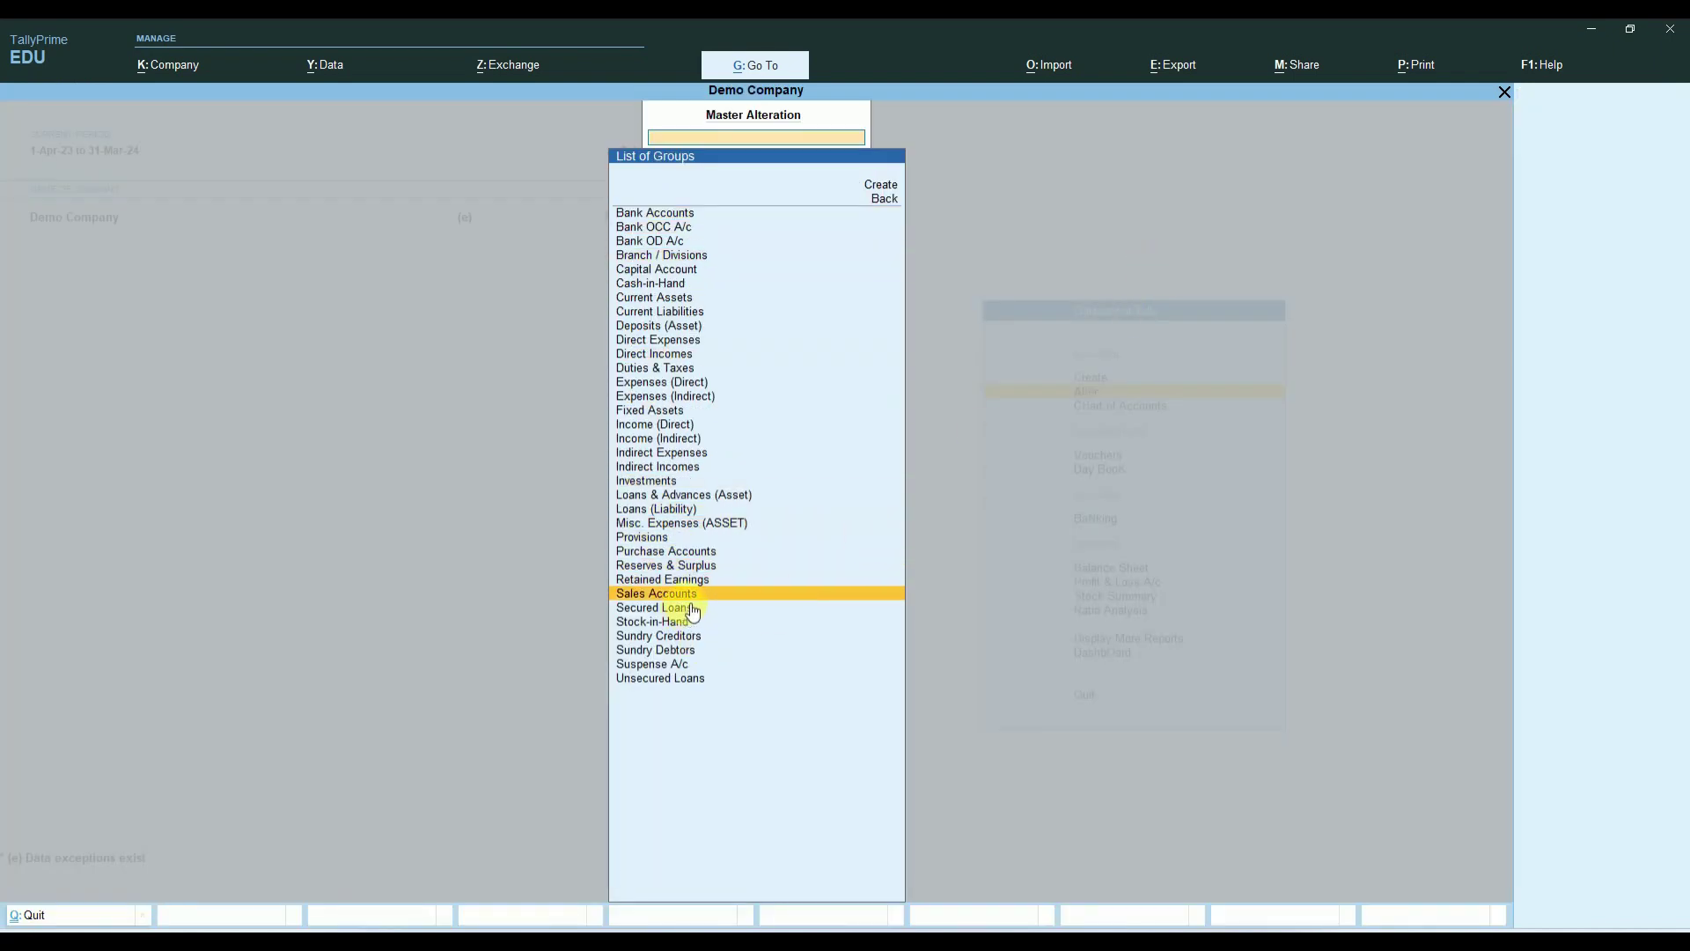
Compare the Sales Accounts group name with the Tally Ledger workbook's sales rows and close the list of groups
key(alt+Tab)
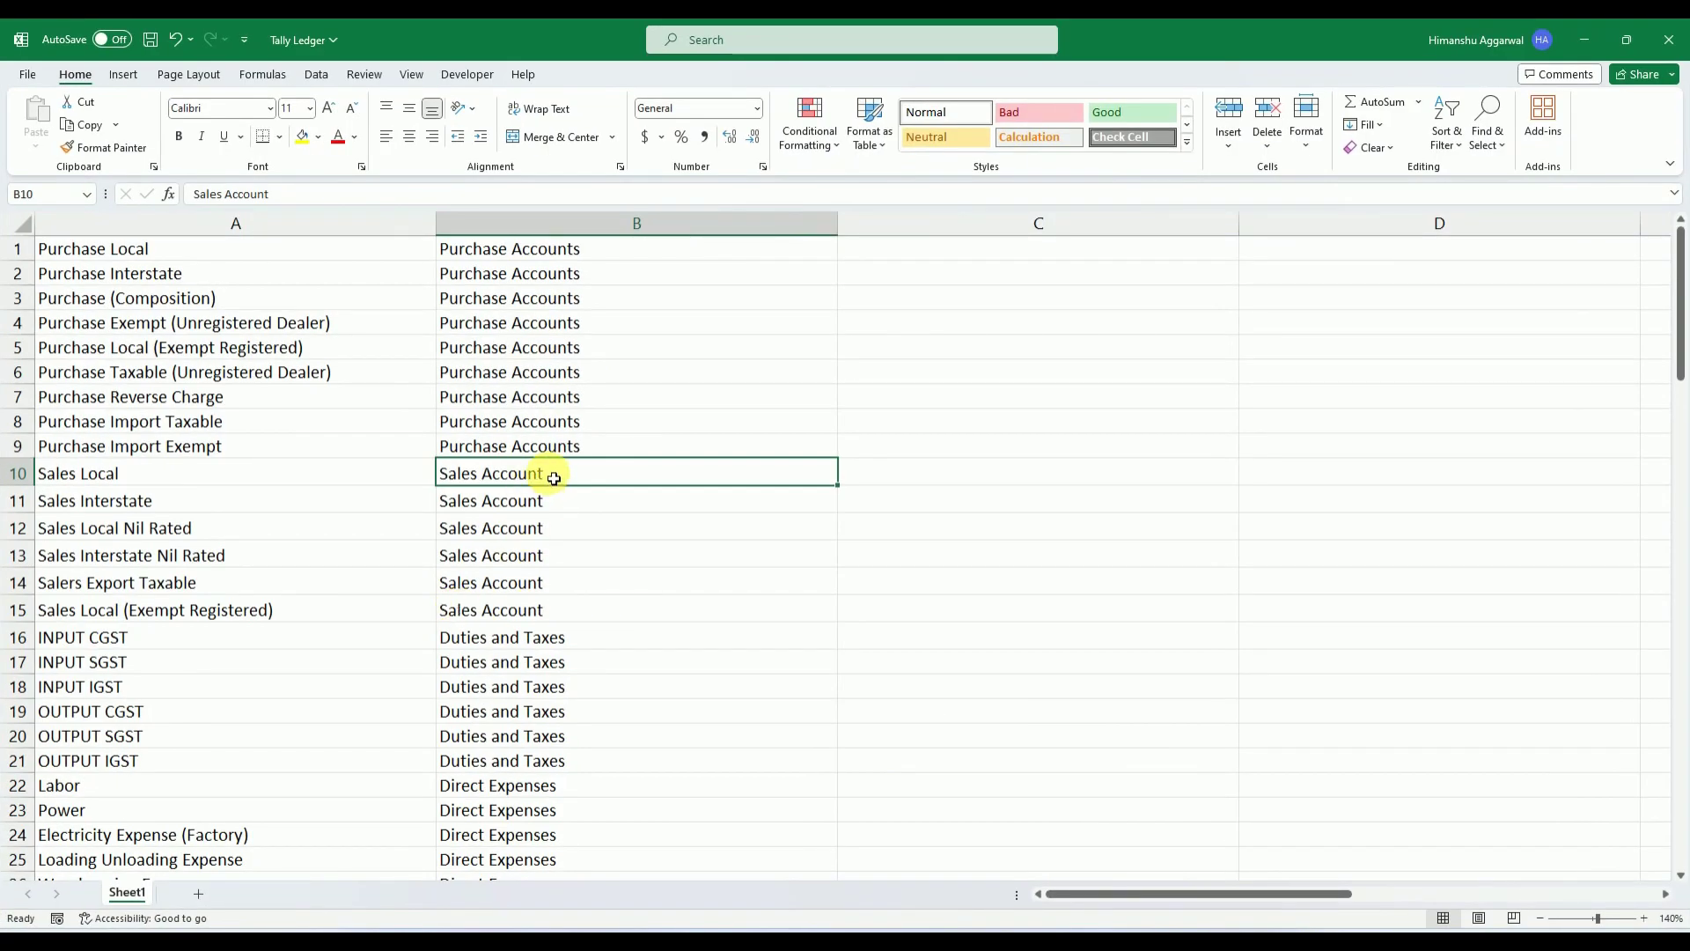
click(1584, 40)
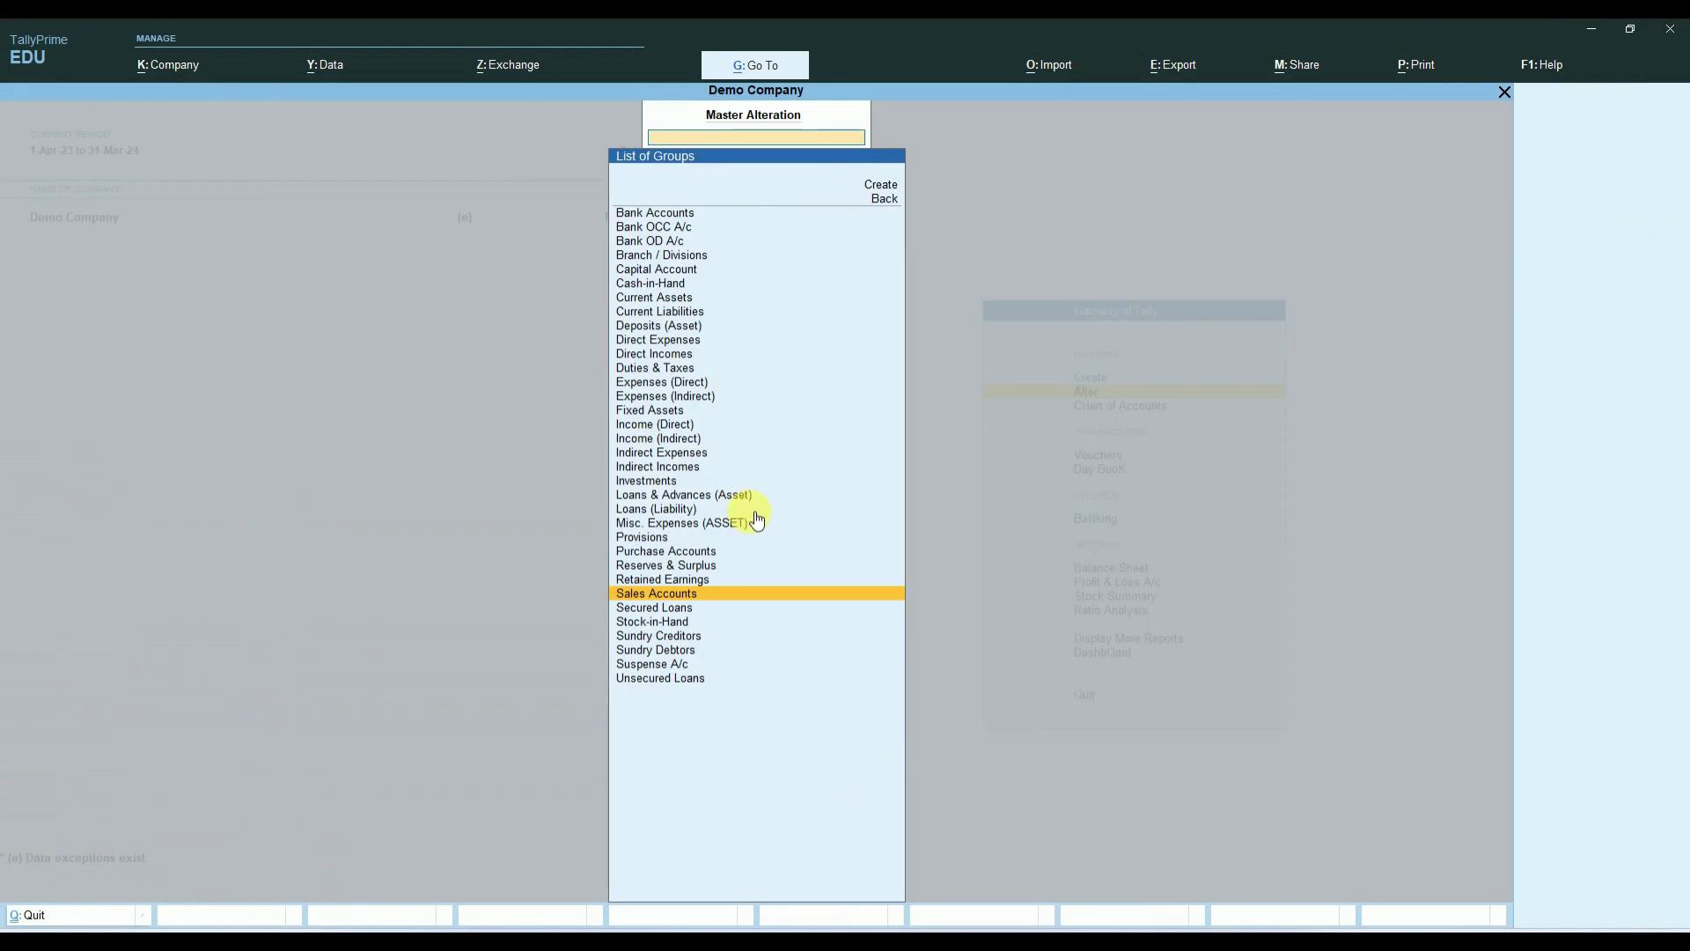
key(Escape)
key(Escape)
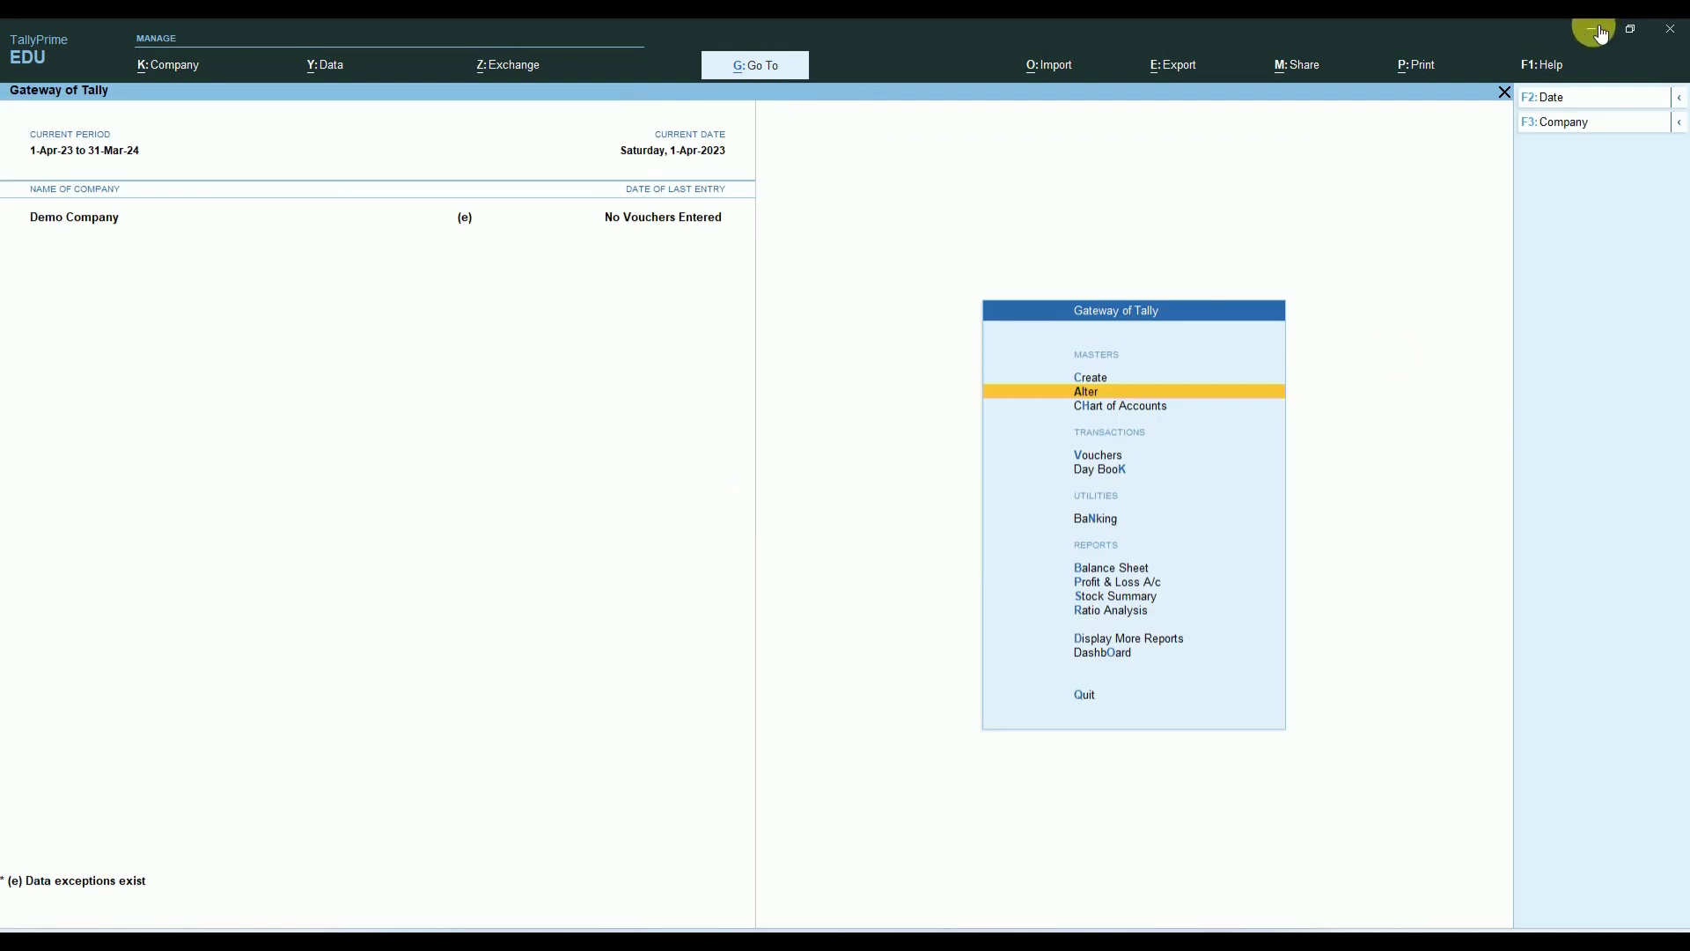
Open the AllAccountingMasters workbook from the desktop and change the group name in B11:B16 of the Ledger sheet to Sales Accounts
click(1595, 32)
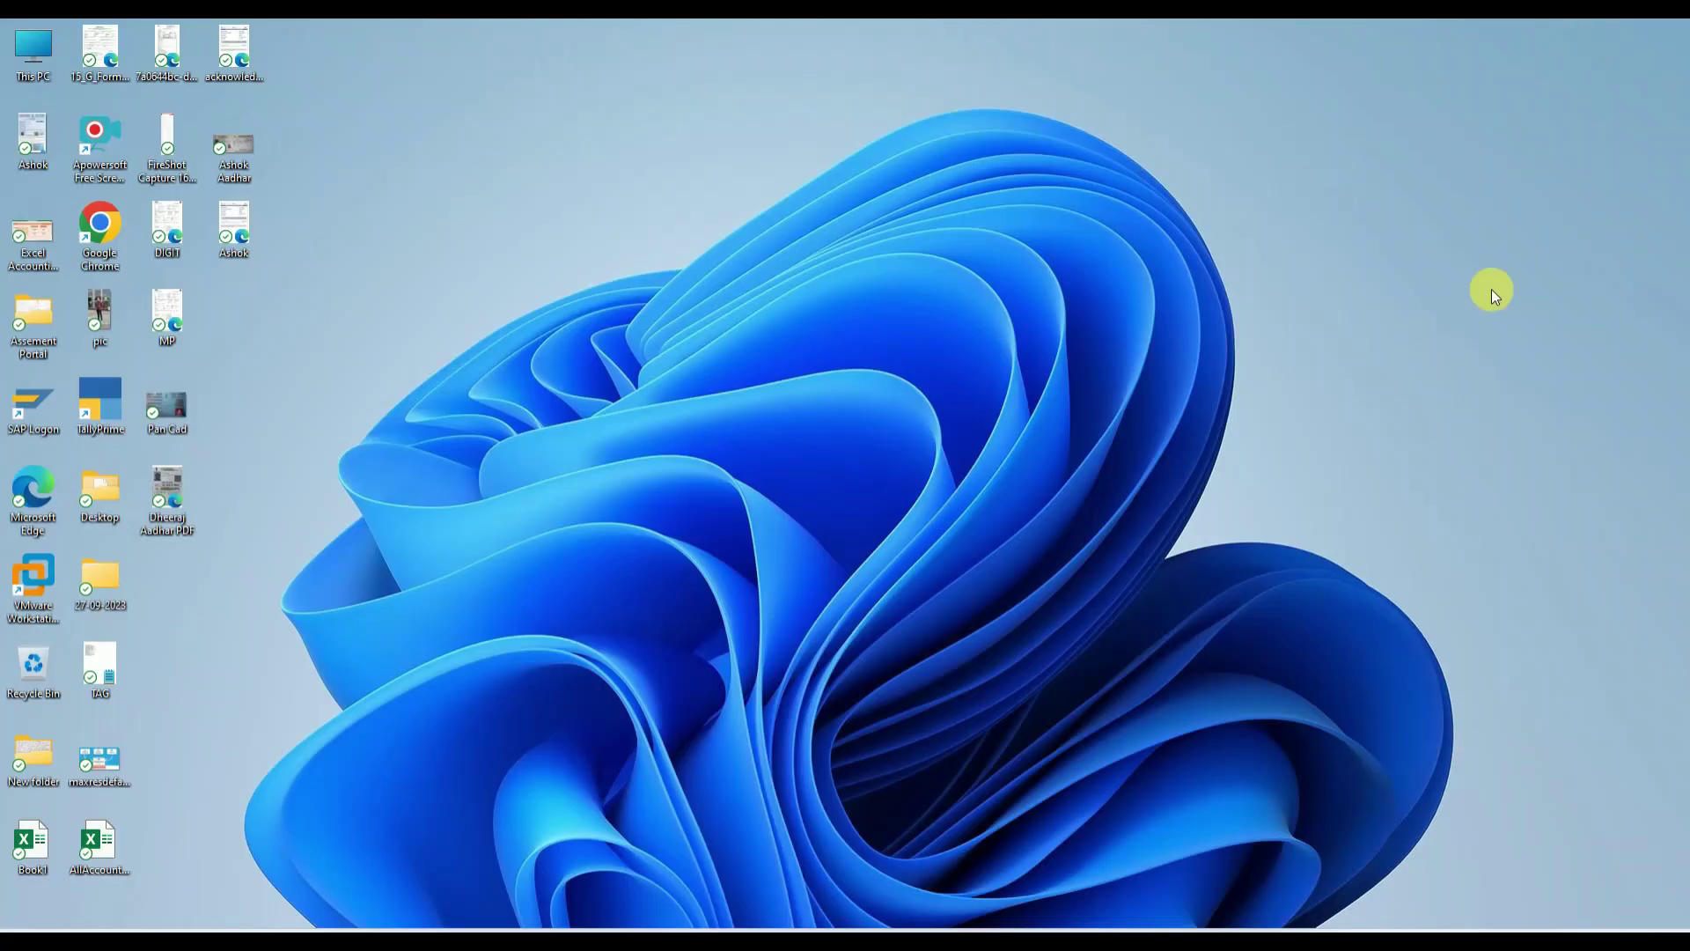
click(118, 836)
double_click(119, 837)
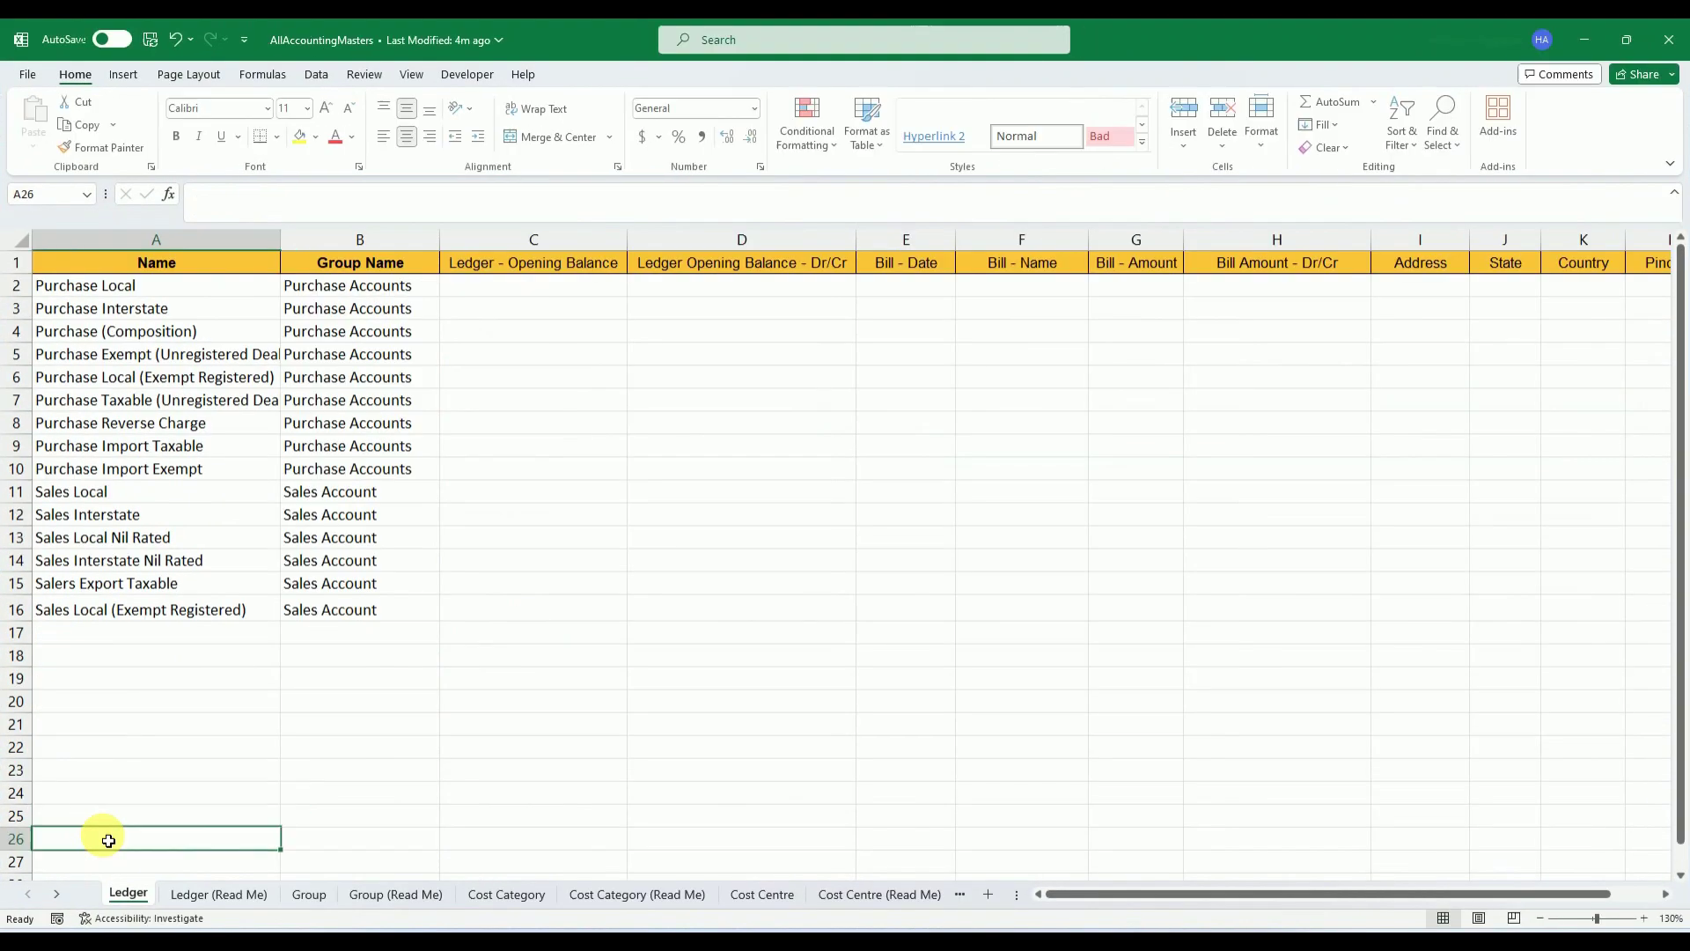
double_click(404, 499)
text(s)
drag(405, 498, 410, 616)
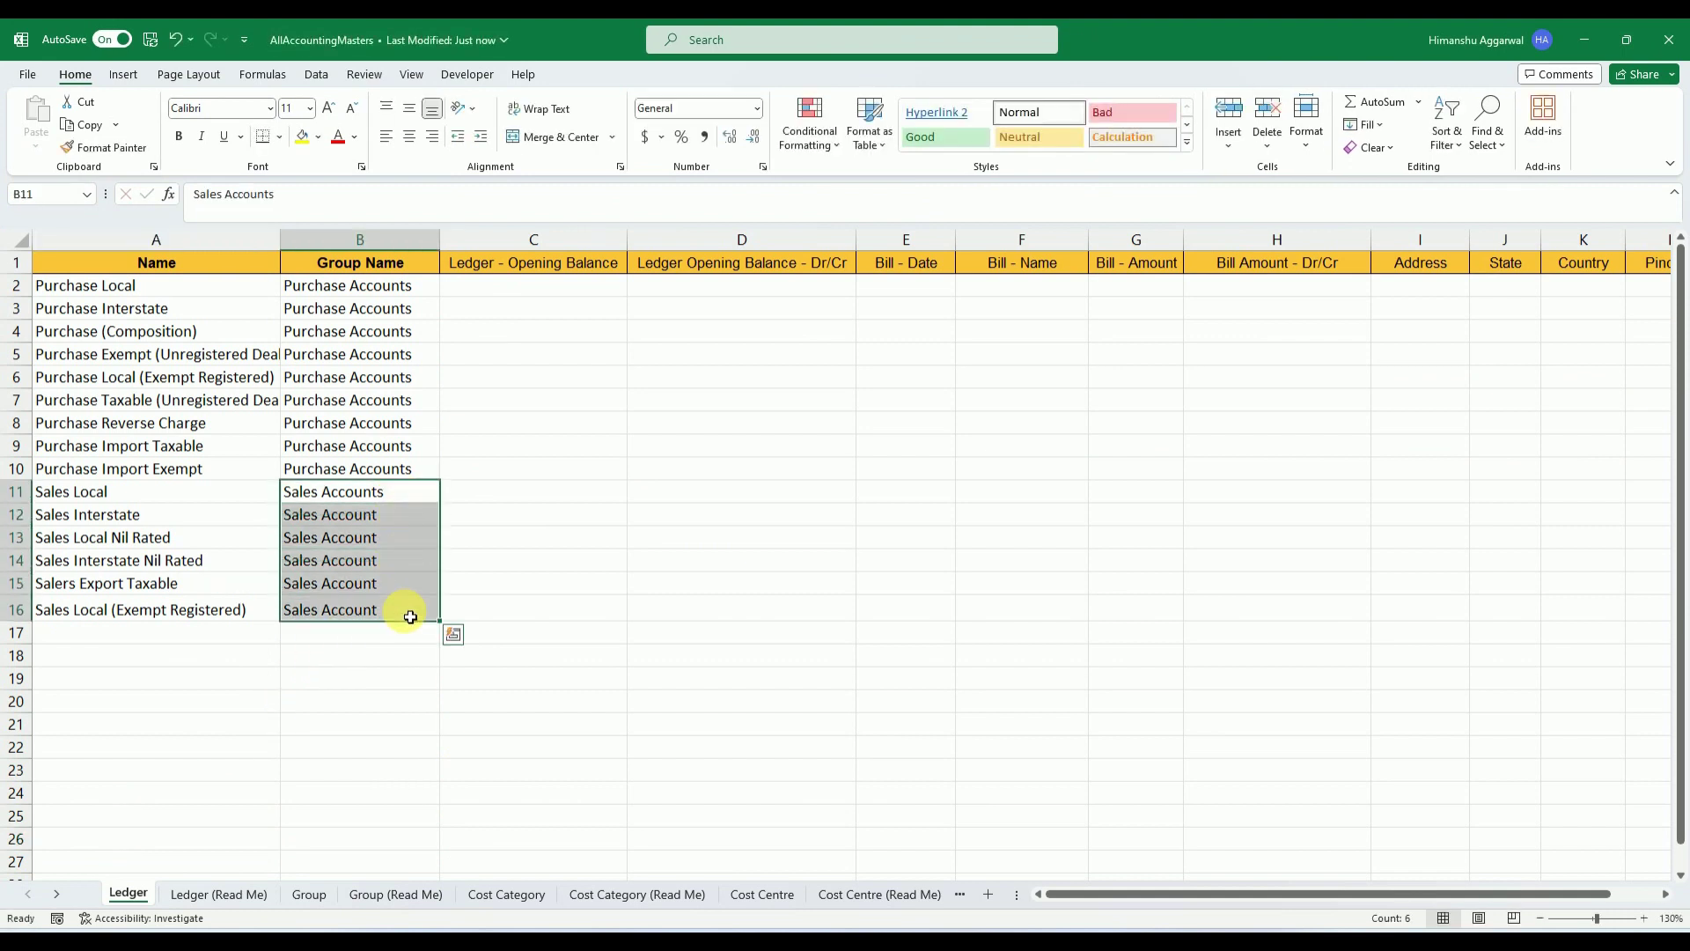
click(370, 611)
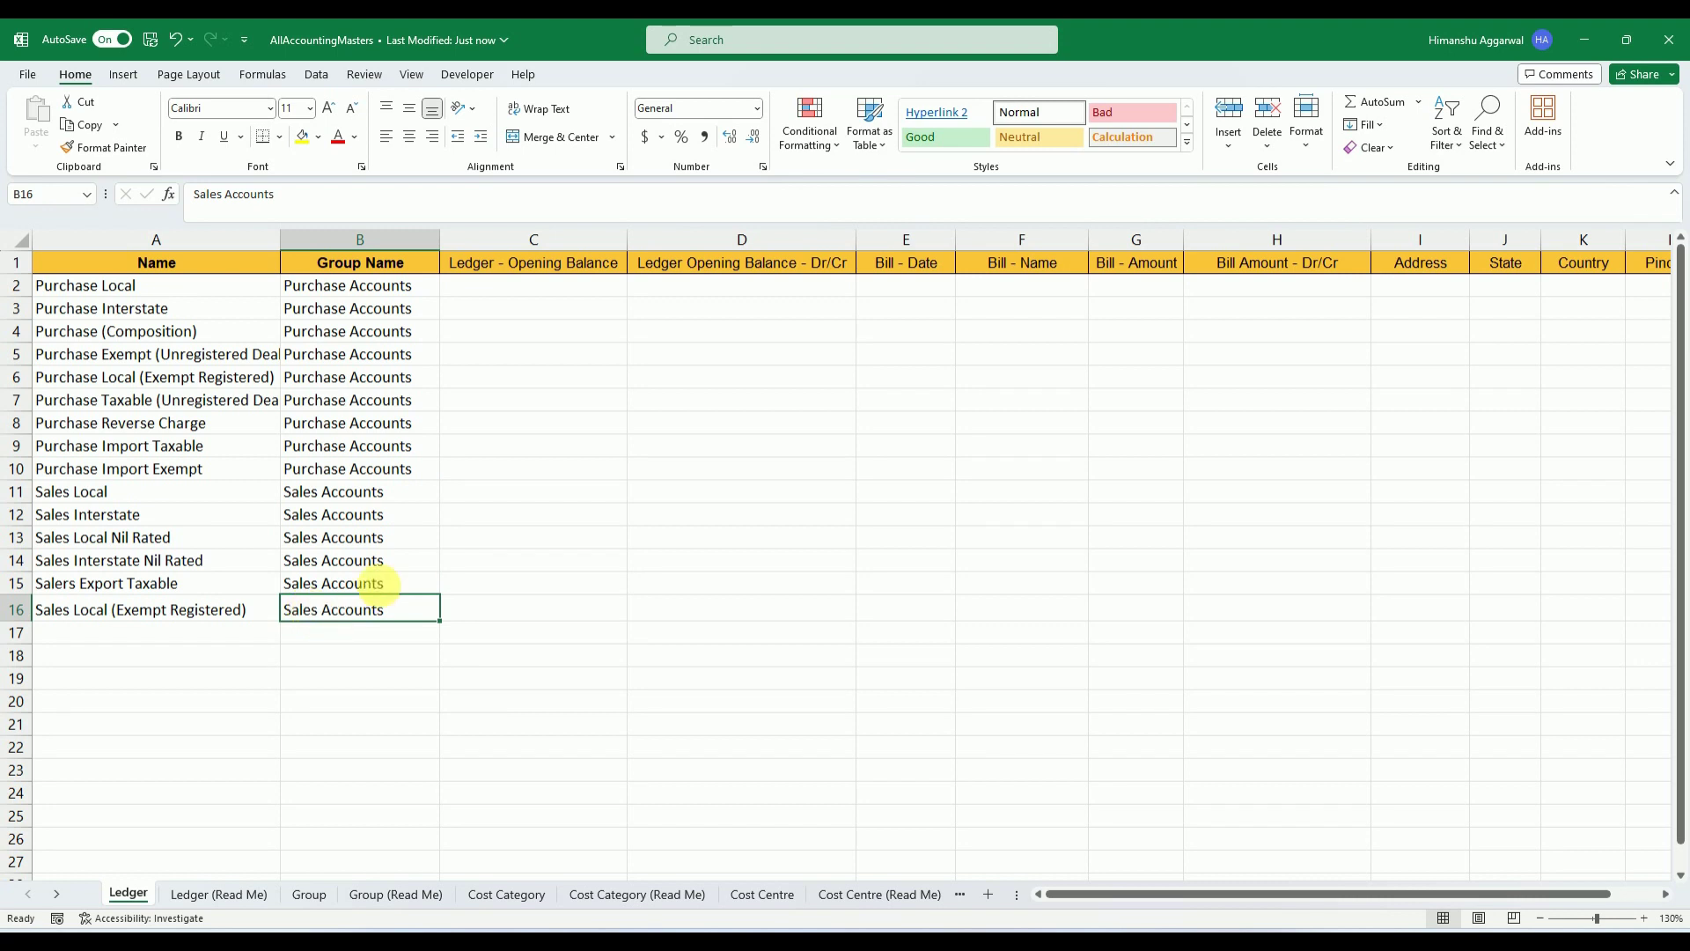
Save and close the AllAccountingMasters workbook and return to the Gateway of Tally
click(150, 39)
click(1669, 39)
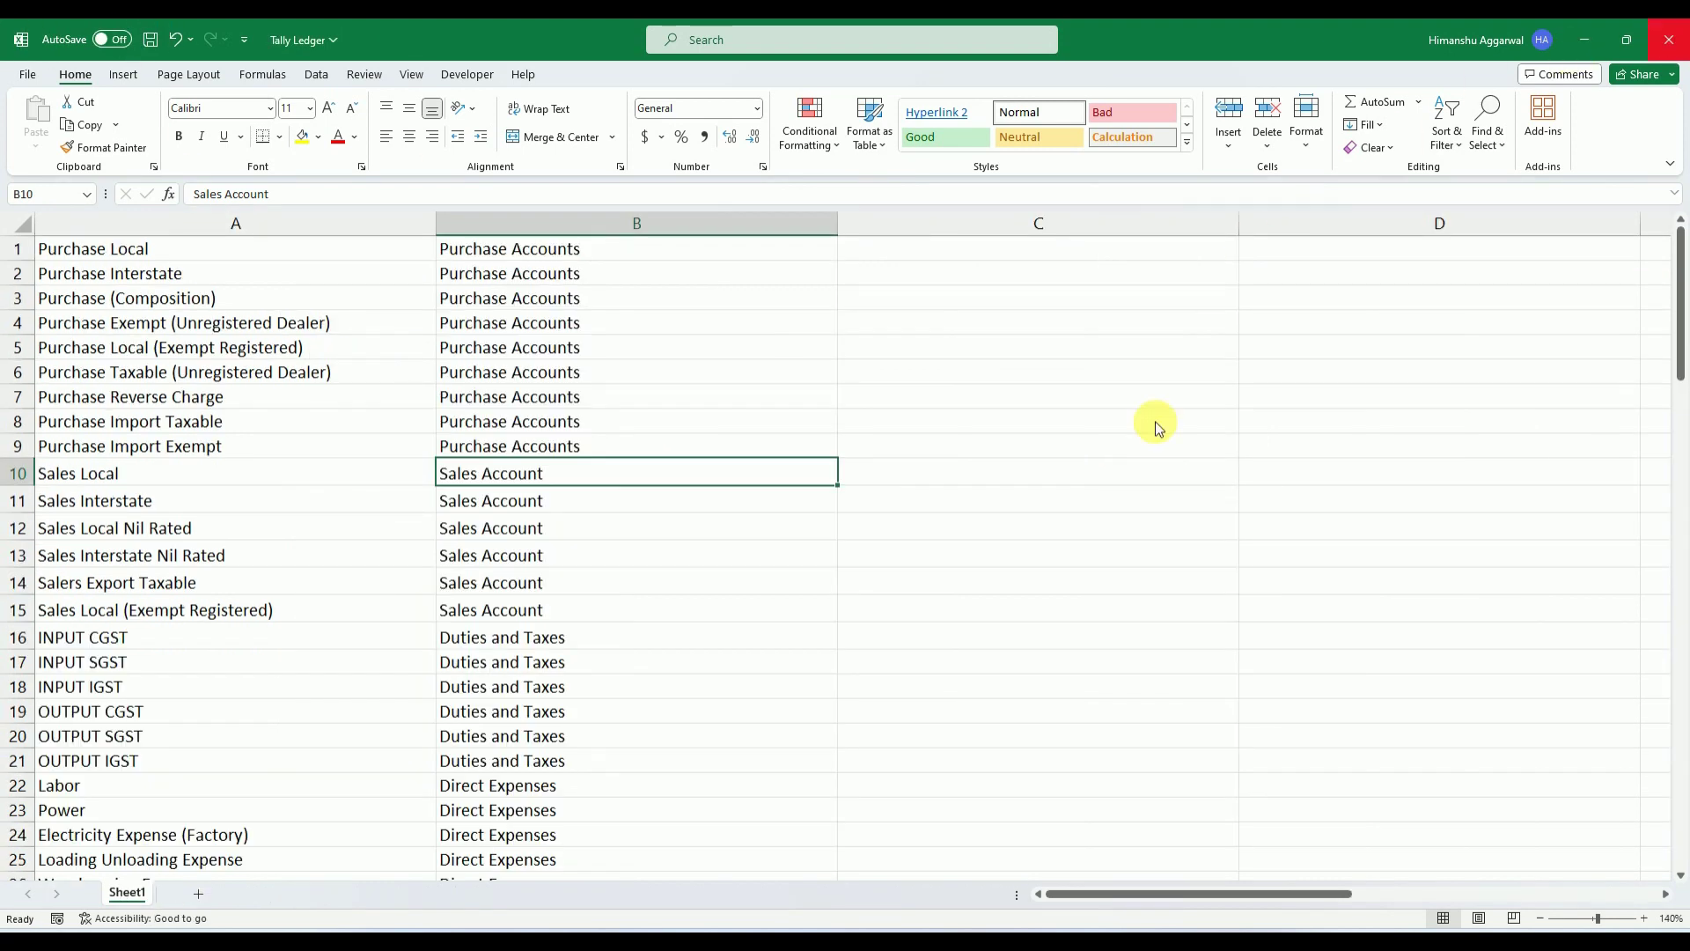
click(1584, 39)
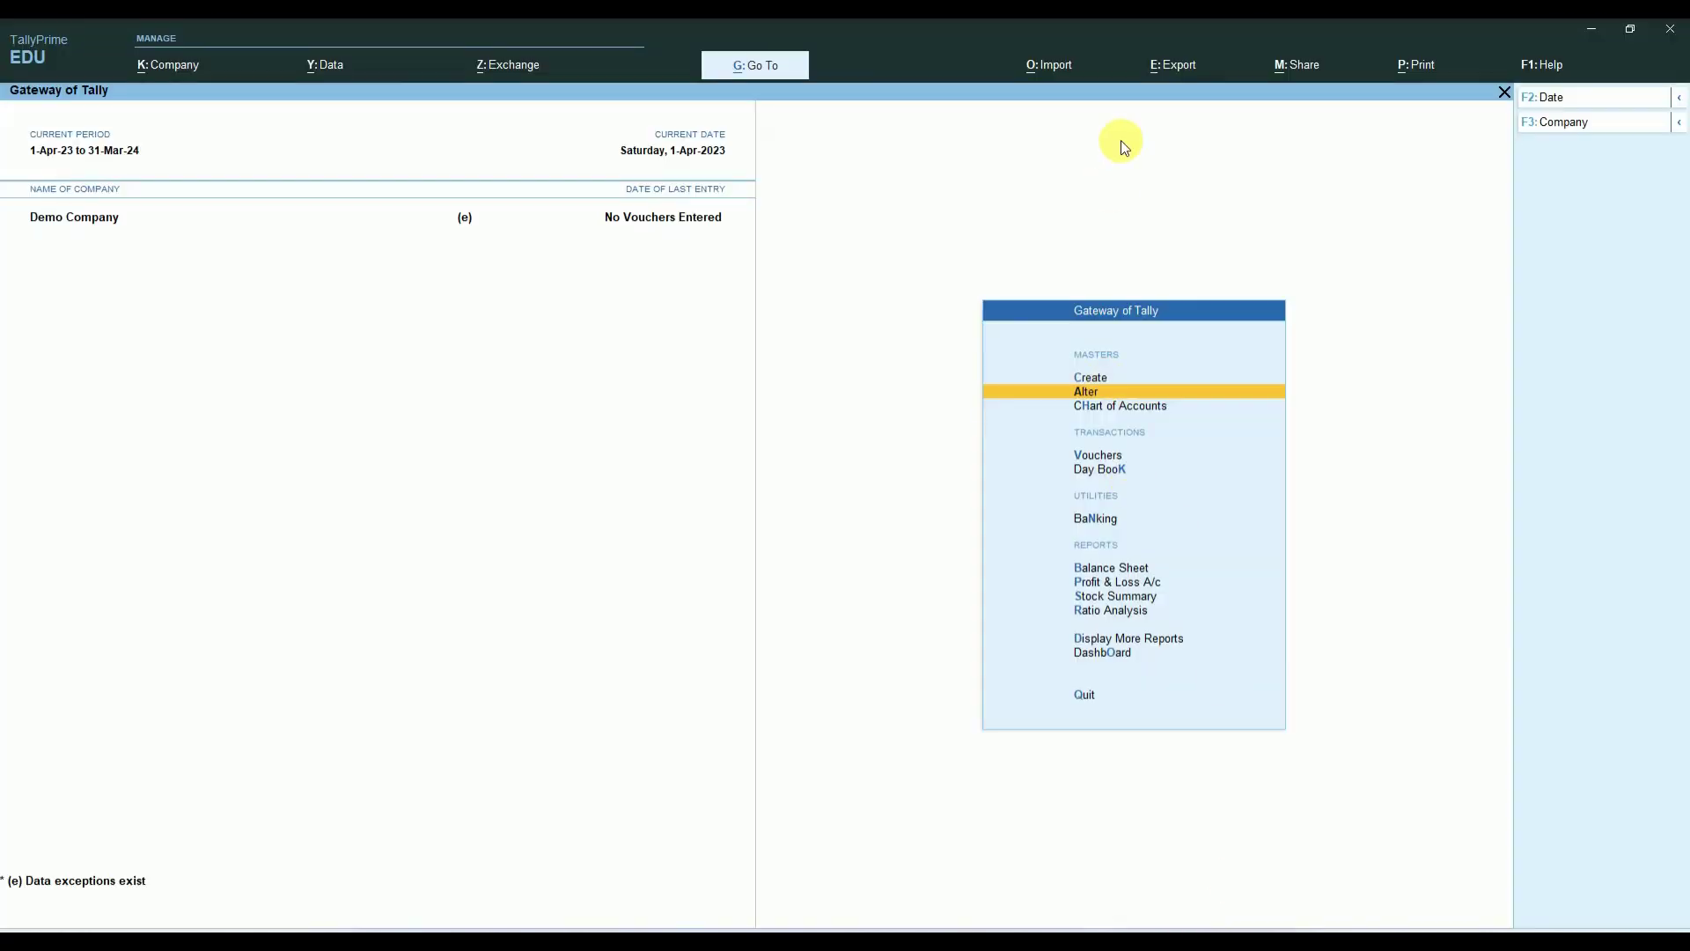
Import the masters from the Ledger worksheet of AllAccountingMasters.xlsx again, keeping the existing import settings and going through the summary preview
click(1041, 61)
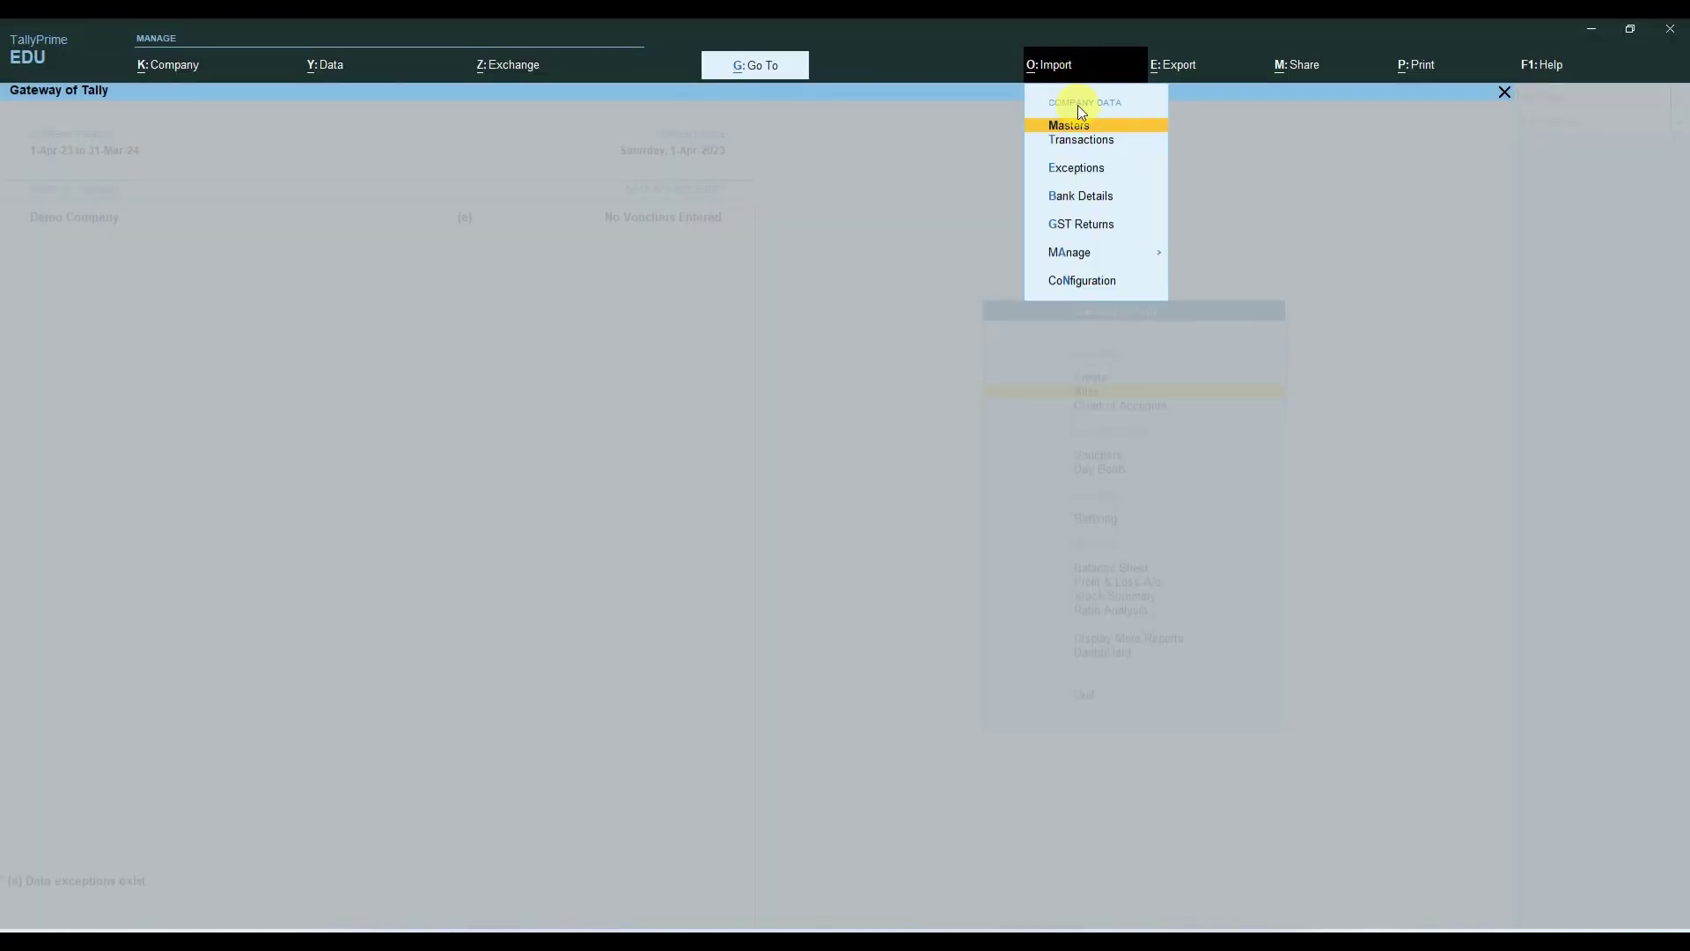
click(1097, 131)
key(Return)
key(Return)
key(Return)
key(Return)
key(Return)
key(Return)
key(Return)
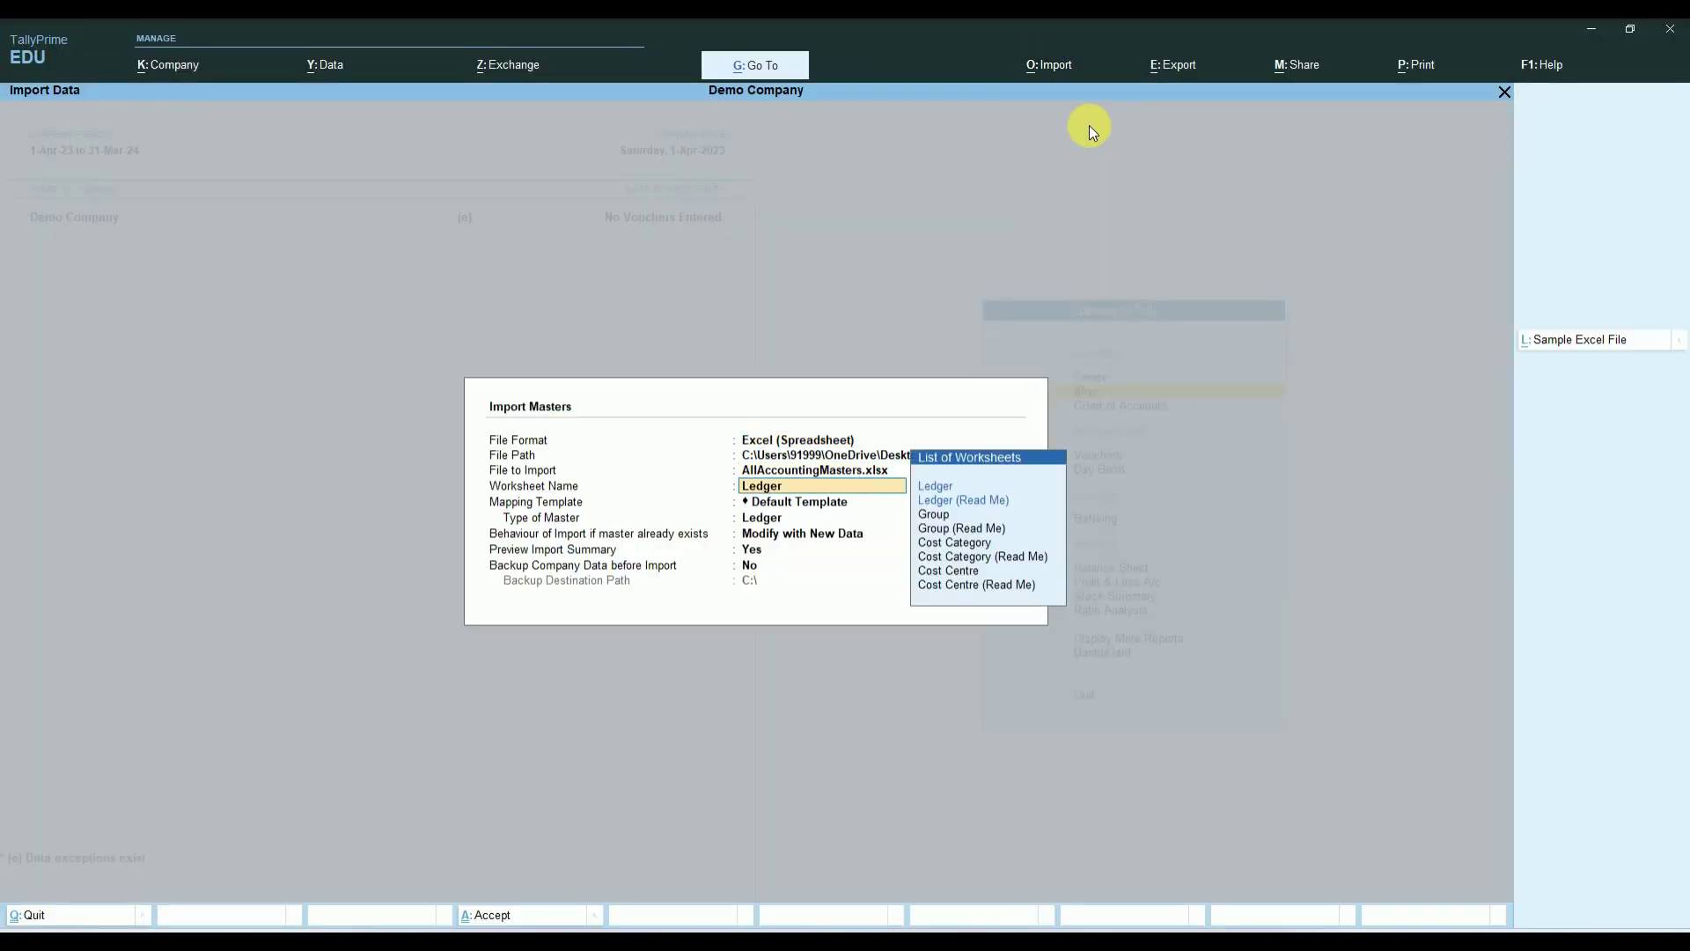
key(Return)
key(Return)
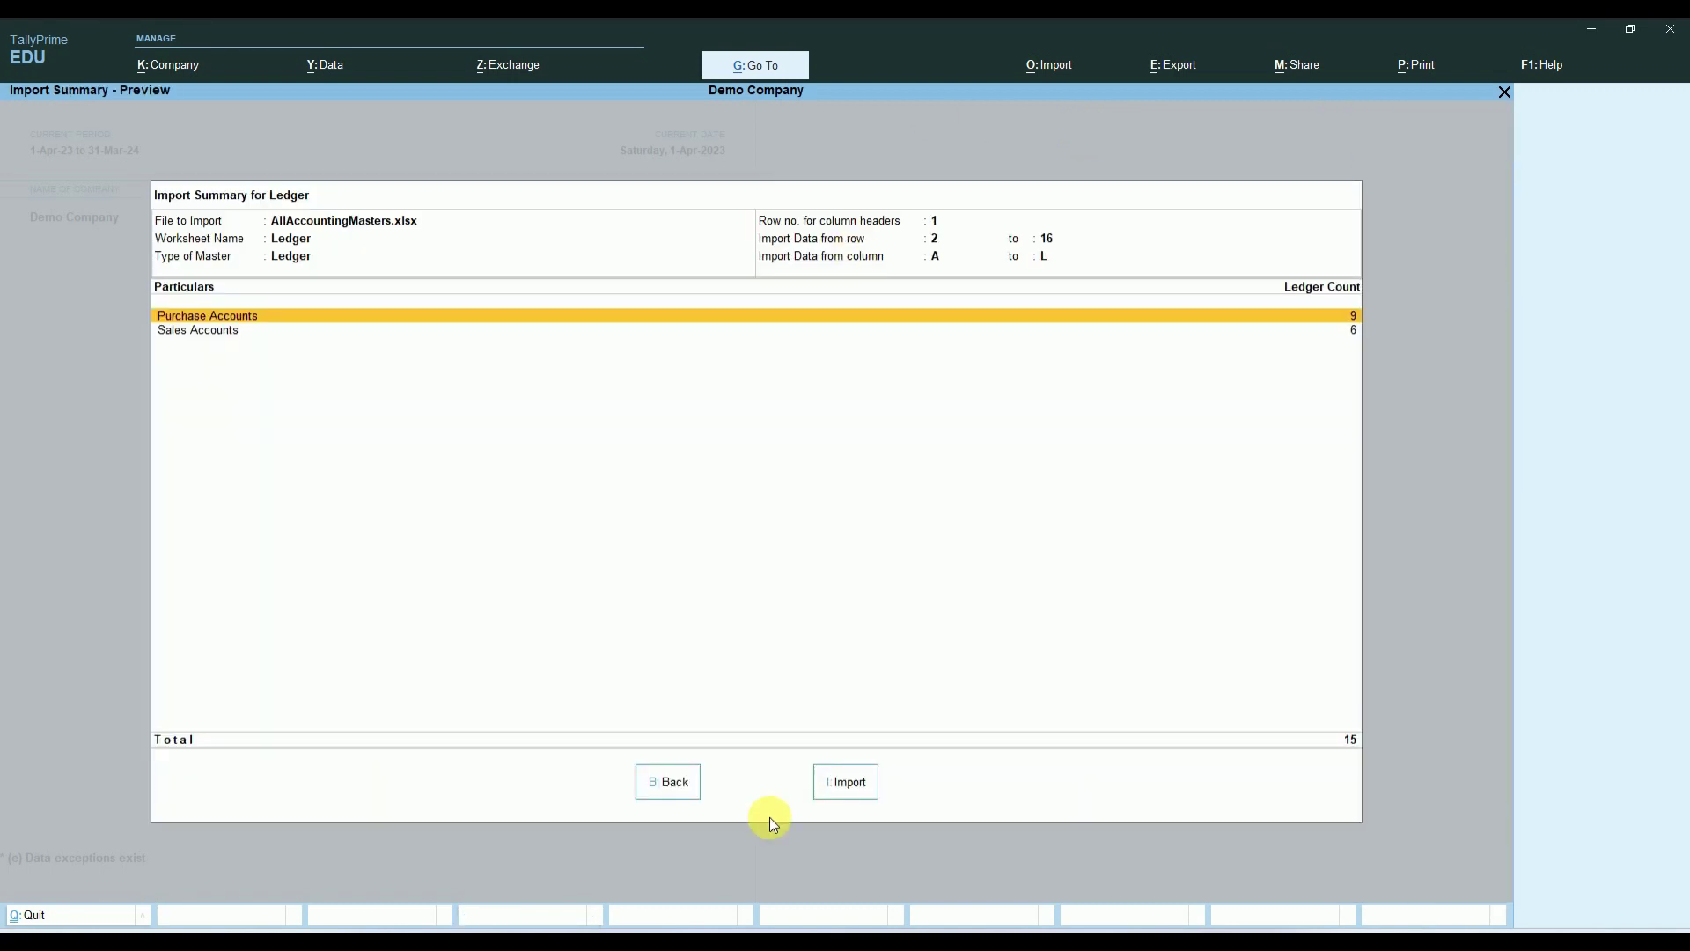
click(845, 781)
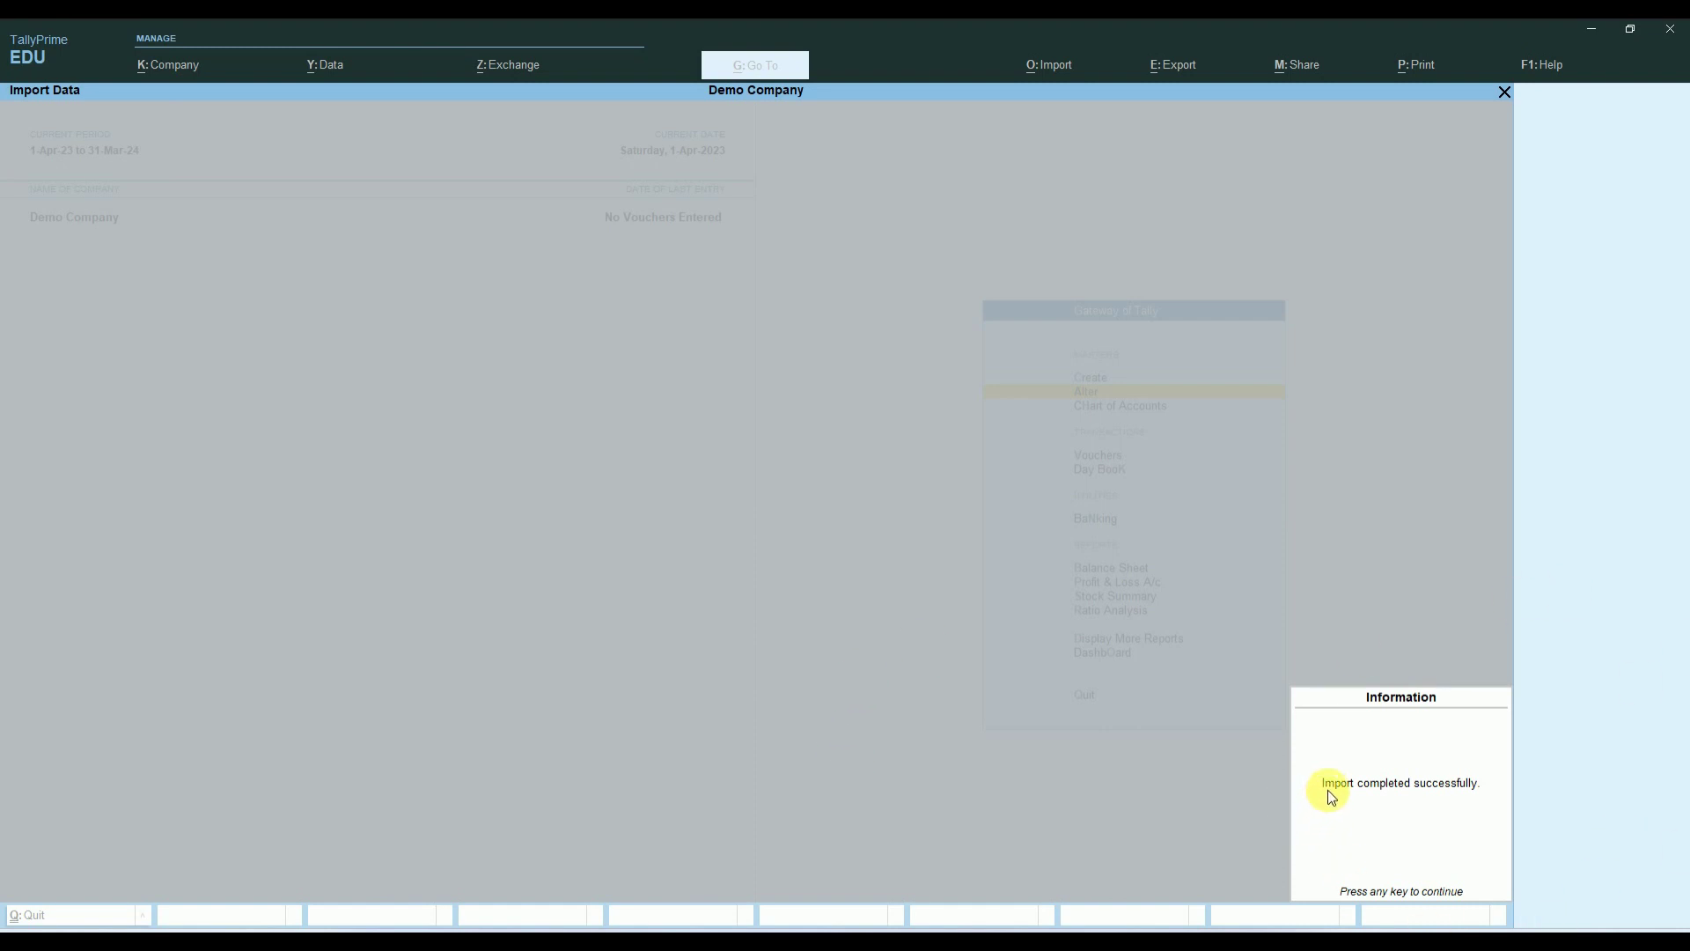
click(1453, 796)
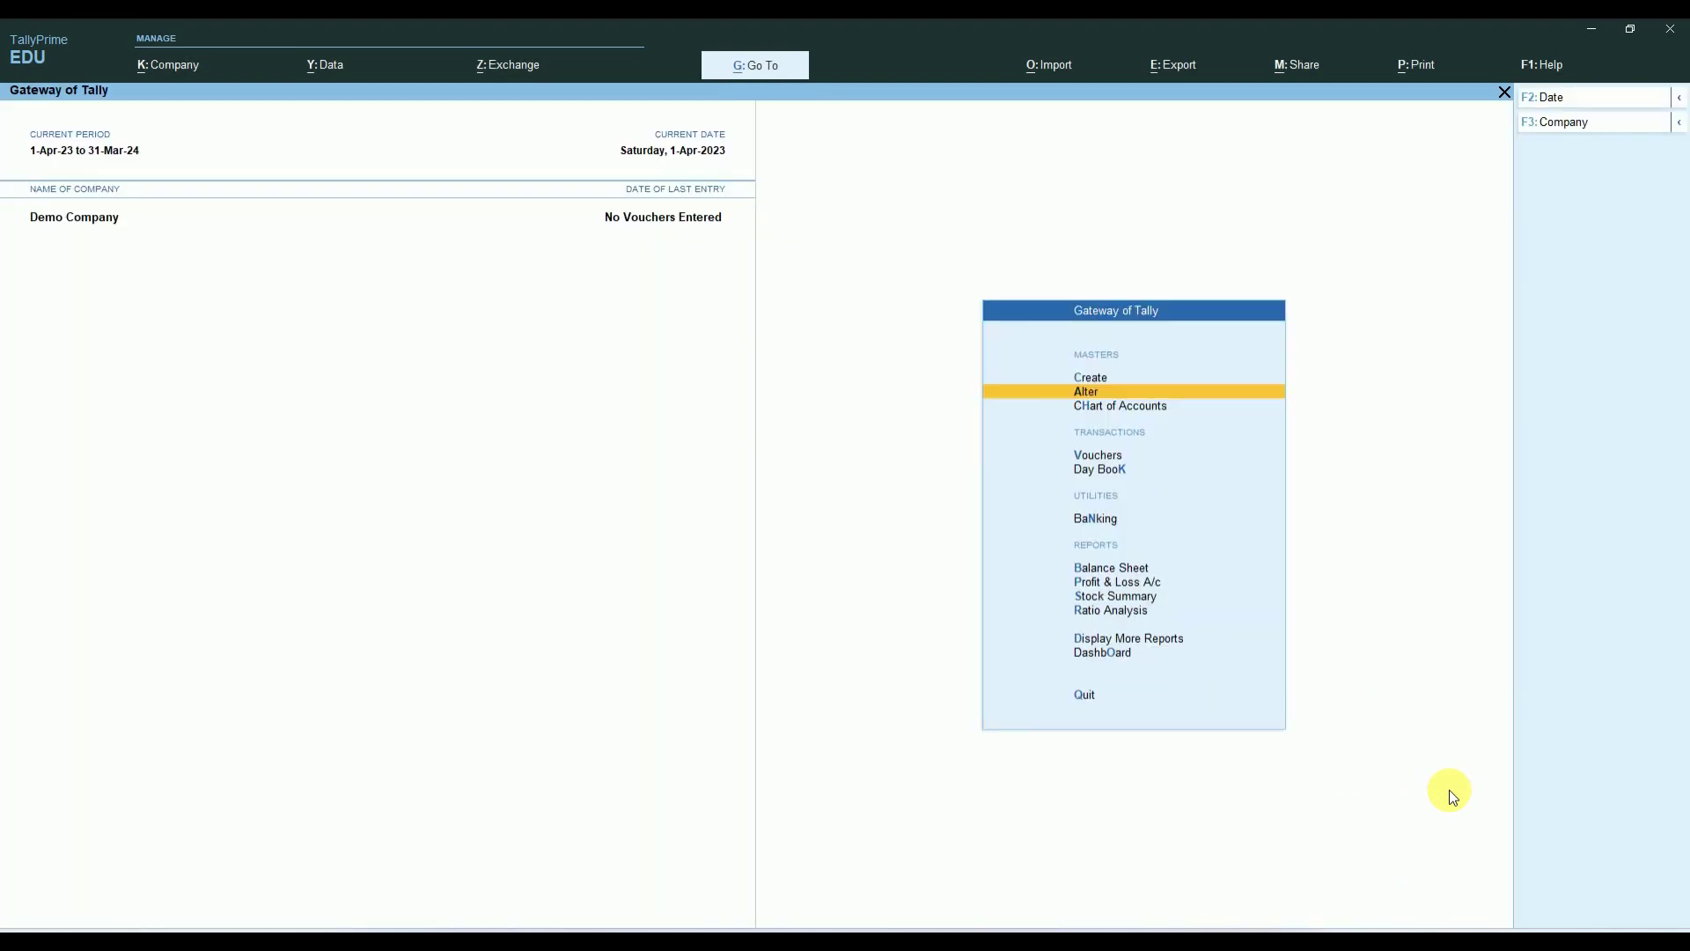
Review the imported purchase and sales ledgers in the list of ledgers for alteration and return to the Gateway of Tally
key(Return)
key(Down)
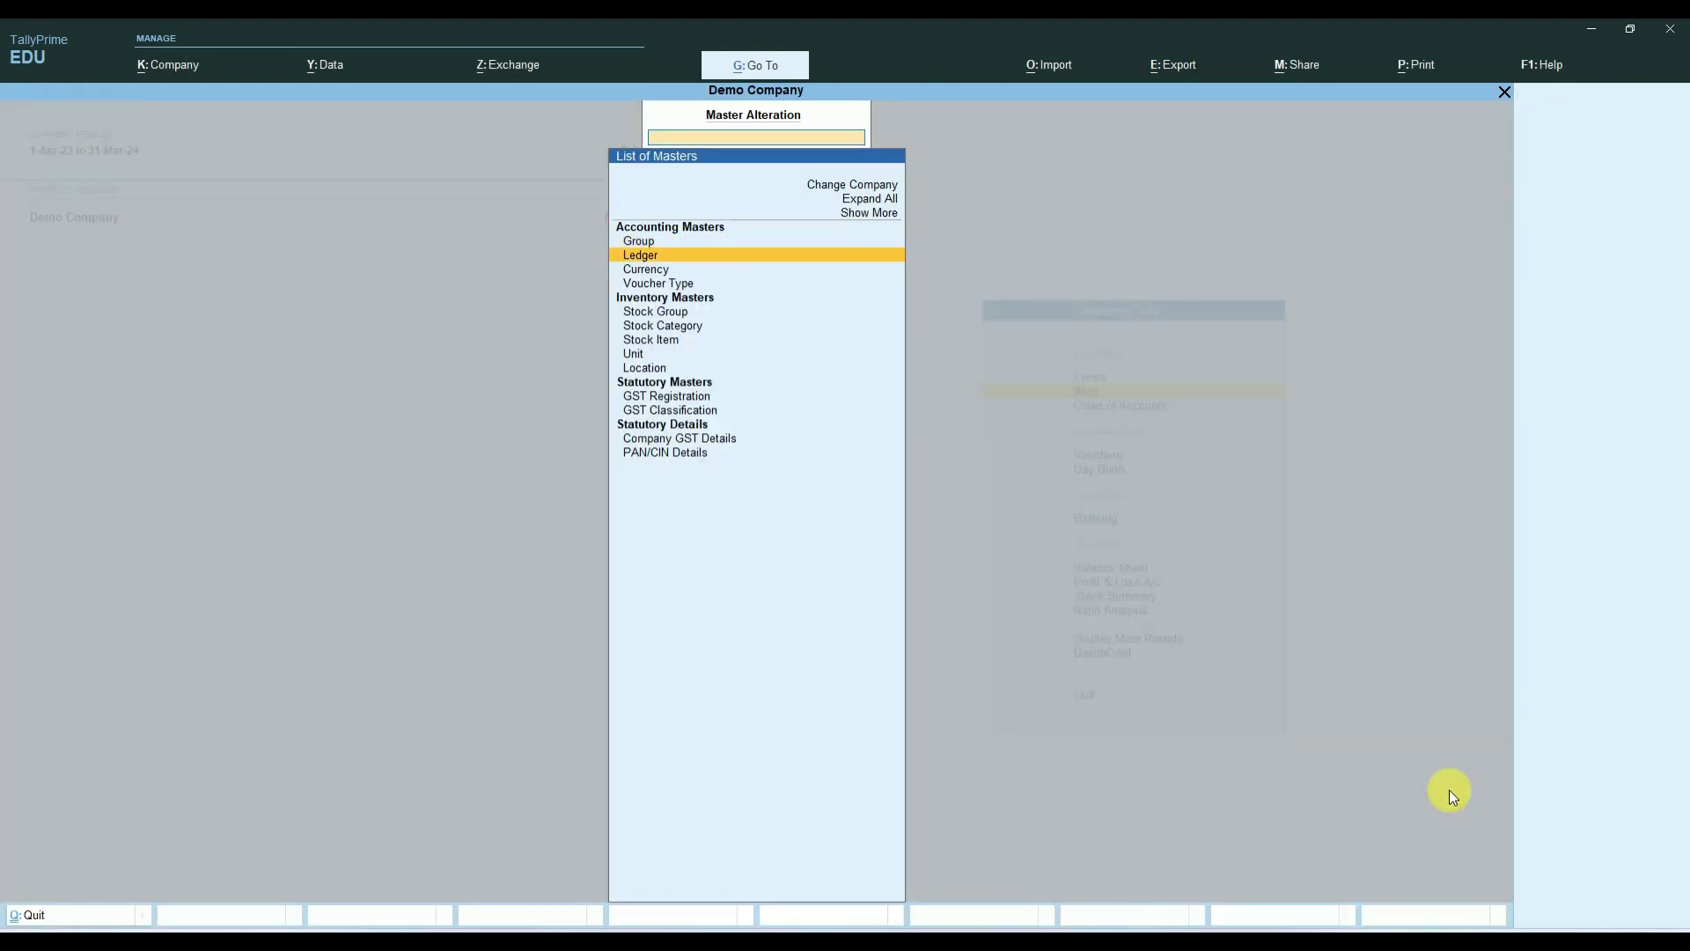
key(Return)
key(Down)
key(Down)
key(Down)
key(Down)
key(Down)
key(Down)
key(Down)
key(Down)
key(Down)
key(Down)
key(Down)
key(Down)
key(Down)
key(Down)
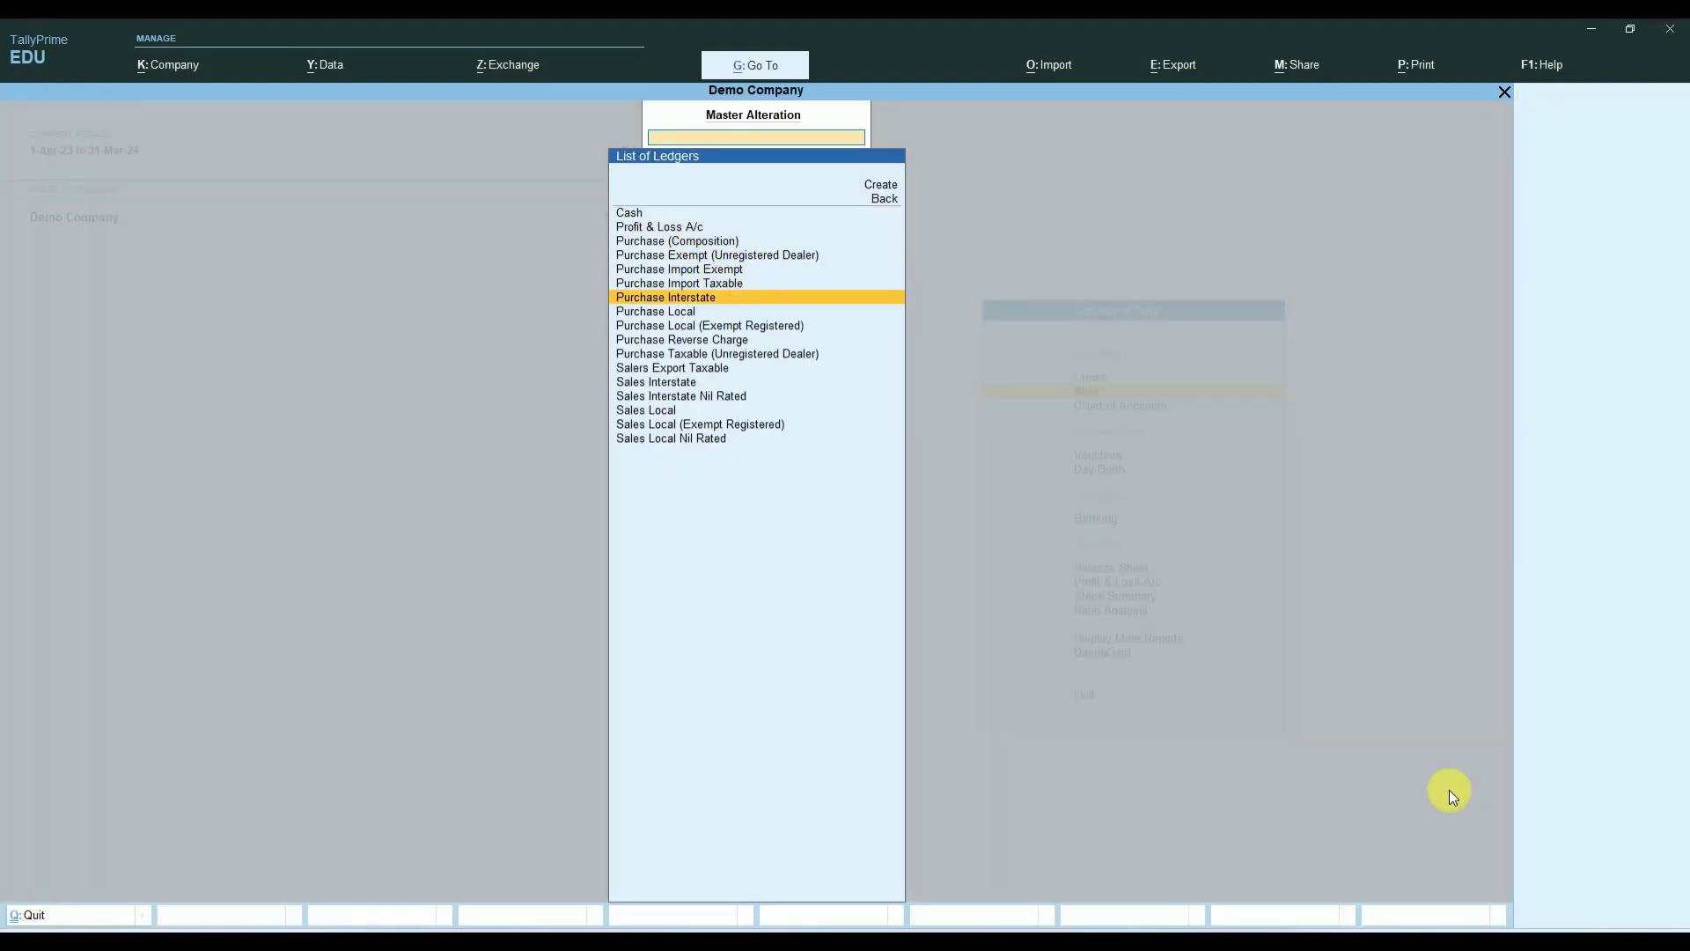
key(Down)
key(Up)
key(Up)
key(Up)
key(Up)
key(Up)
key(Up)
key(Up)
key(Up)
key(Up)
key(Up)
key(Up)
key(Up)
key(Up)
key(Up)
key(Down)
key(Down)
key(Down)
key(Down)
key(Down)
key(Down)
key(Down)
key(Down)
key(Down)
key(Down)
key(Down)
key(Down)
key(Down)
key(Down)
key(Down)
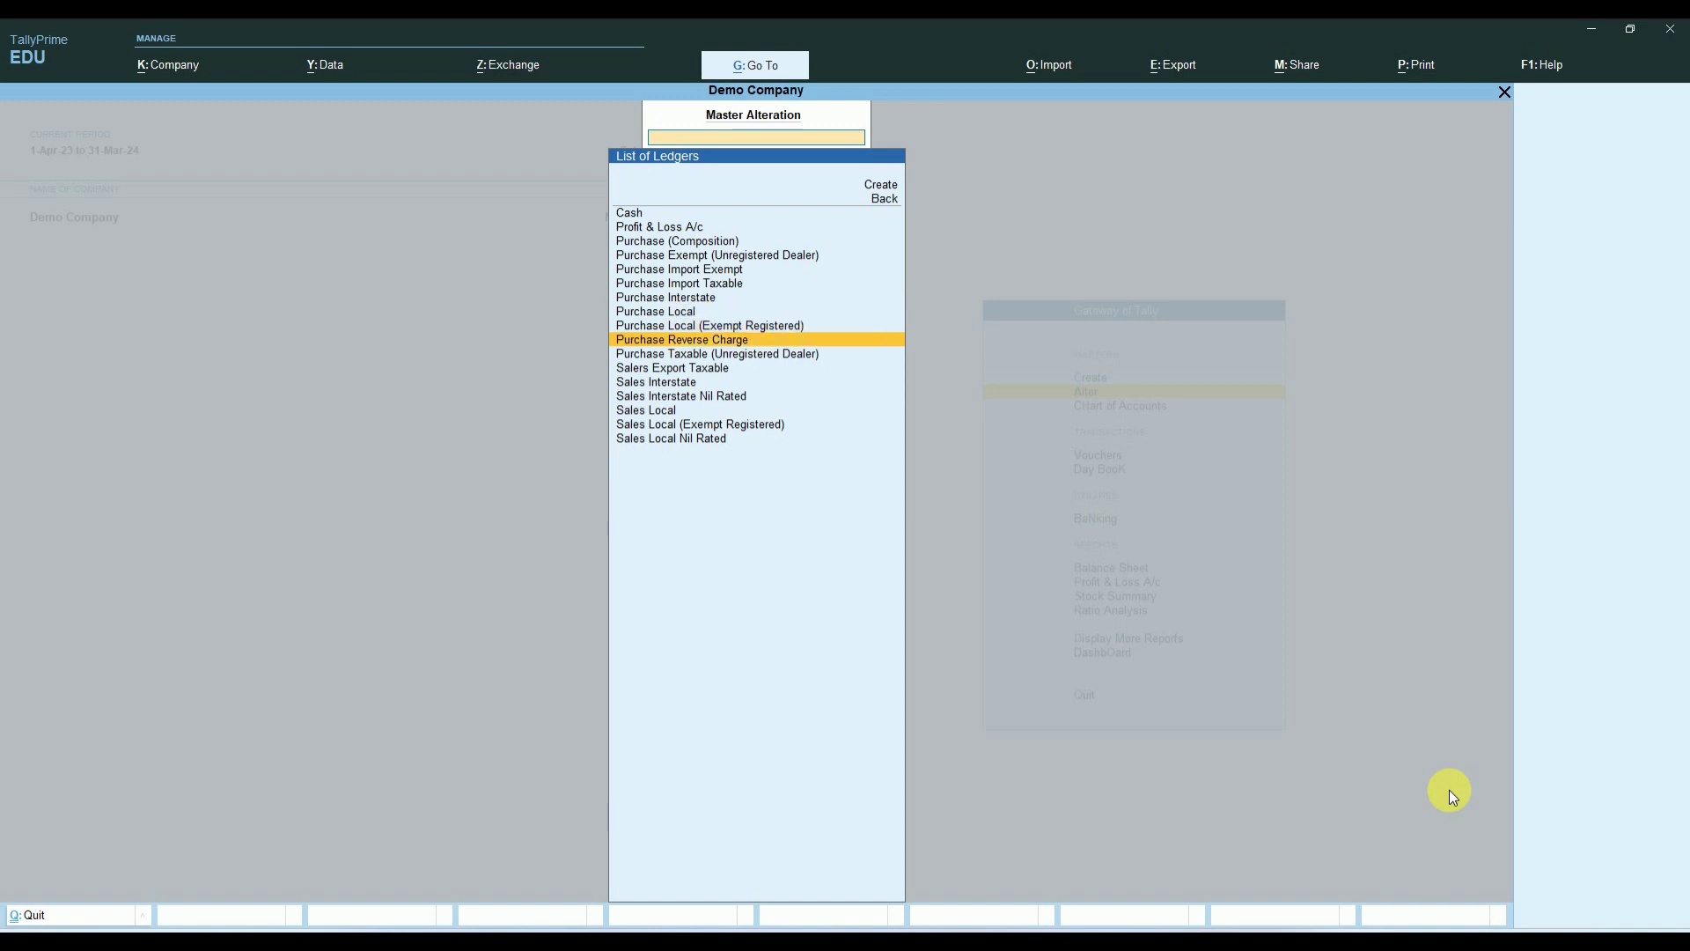
key(Up)
key(Up)
key(Up)
key(Up)
key(Up)
key(Up)
key(Up)
key(Up)
key(Up)
key(Up)
key(Up)
key(Up)
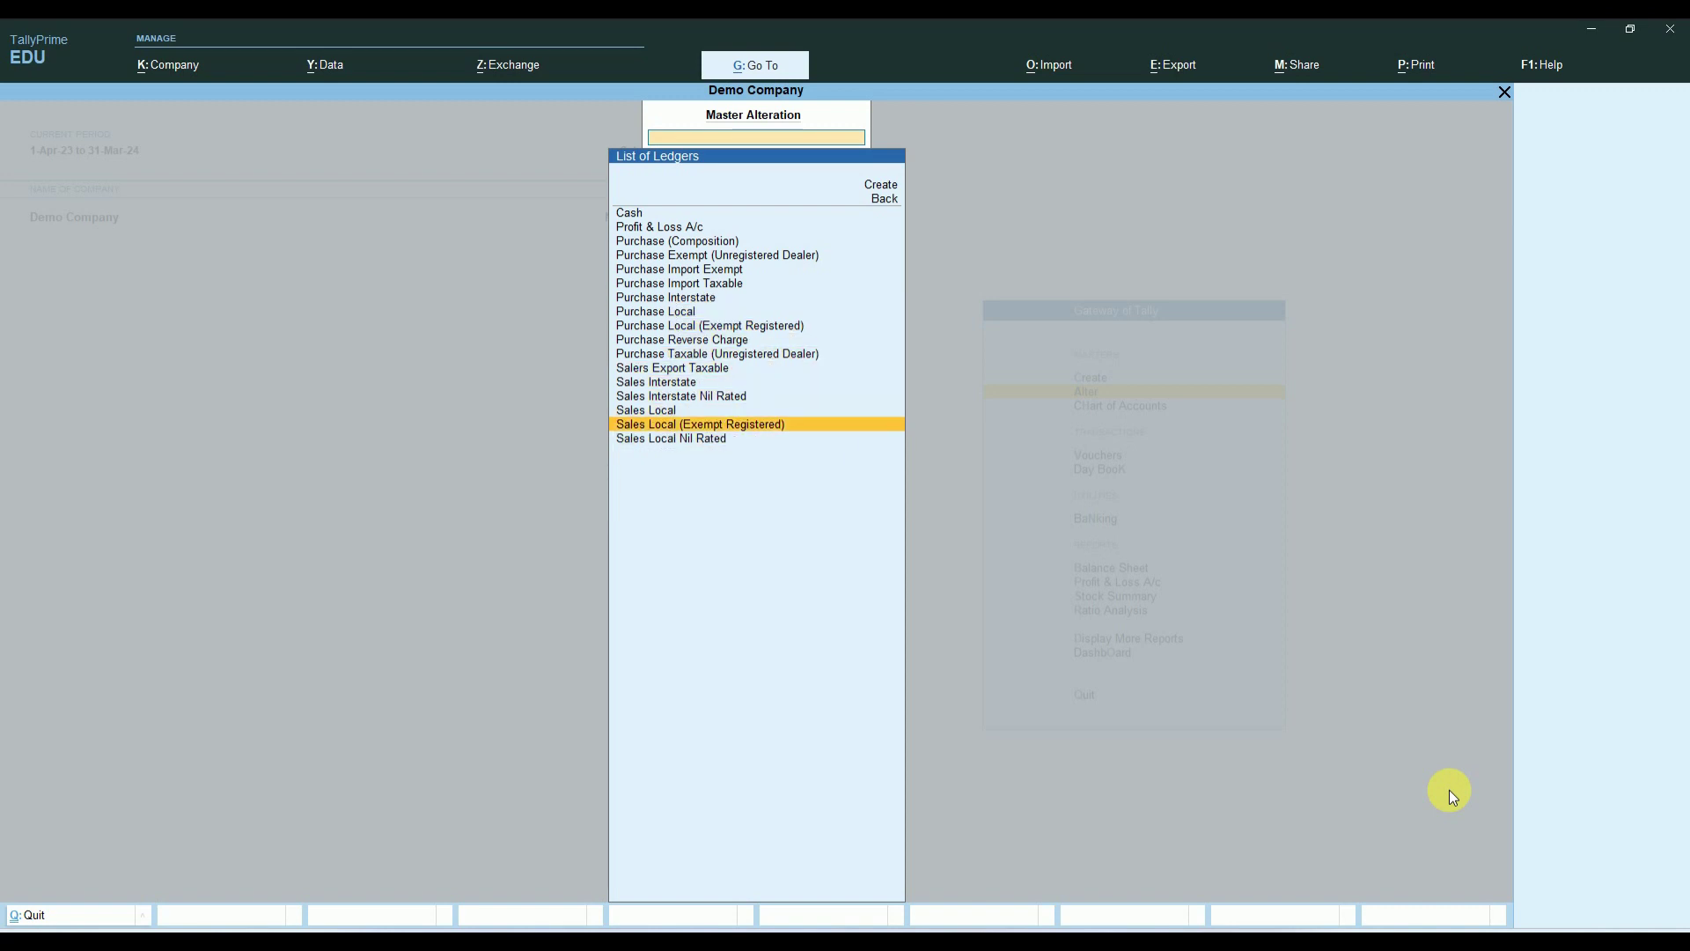
key(Up)
key(Up)
key(Down)
key(Down)
key(Down)
key(Down)
key(Down)
key(Down)
key(Down)
key(Down)
key(Down)
key(Down)
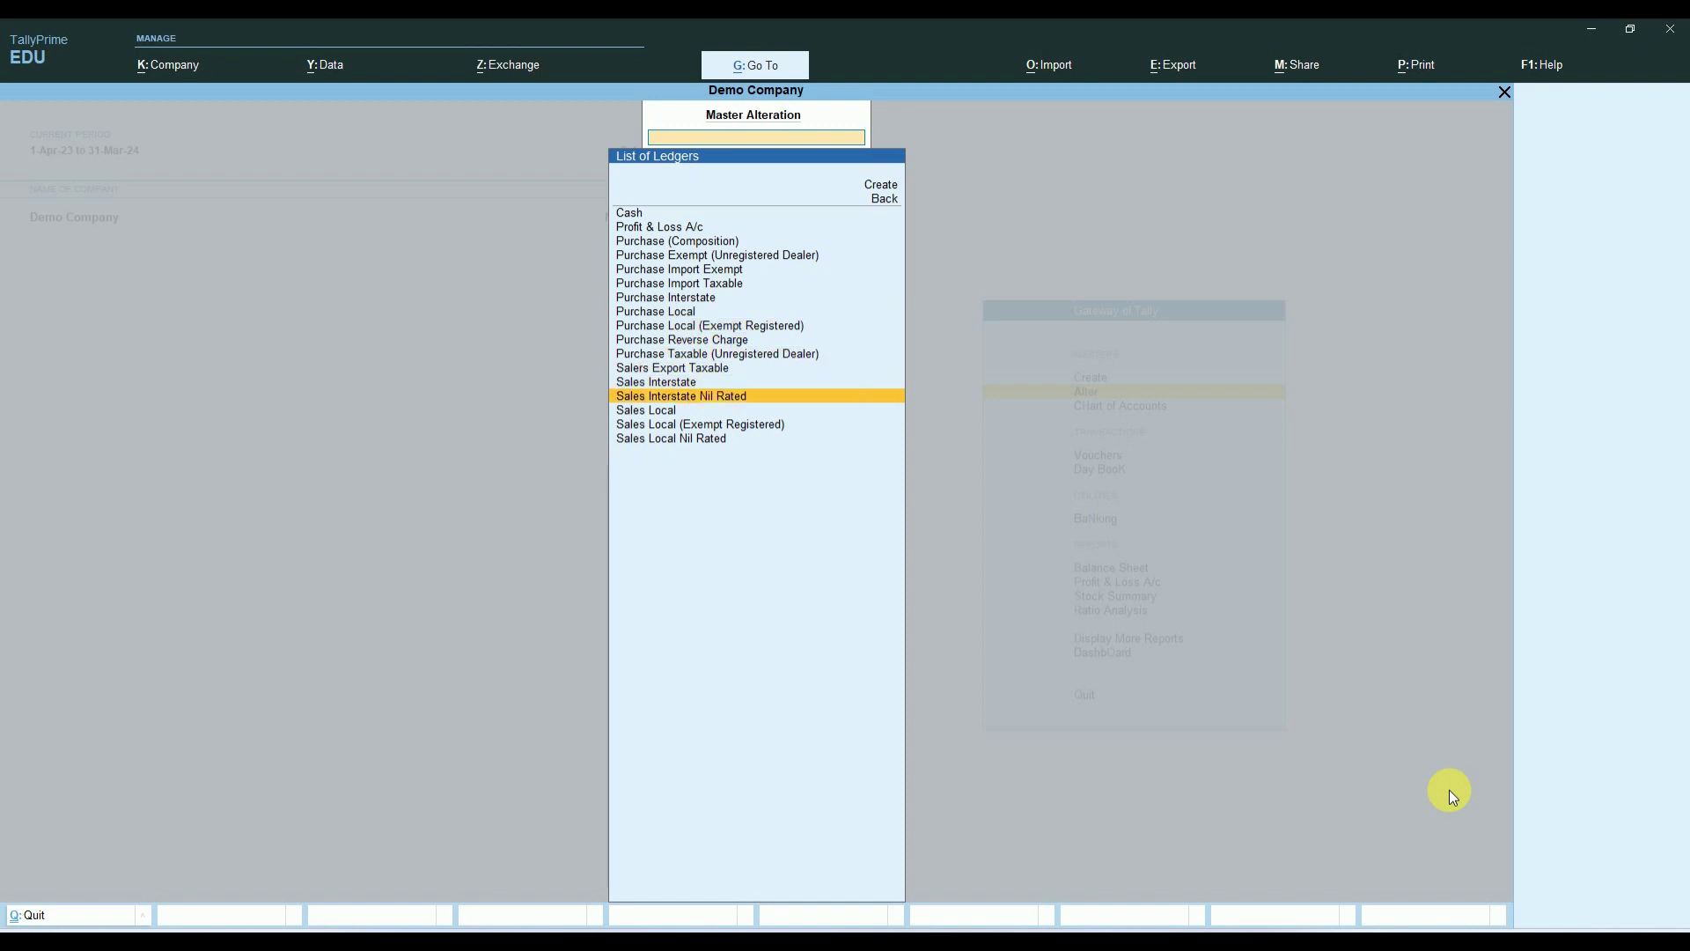
key(Down)
key(Down)
key(Down)
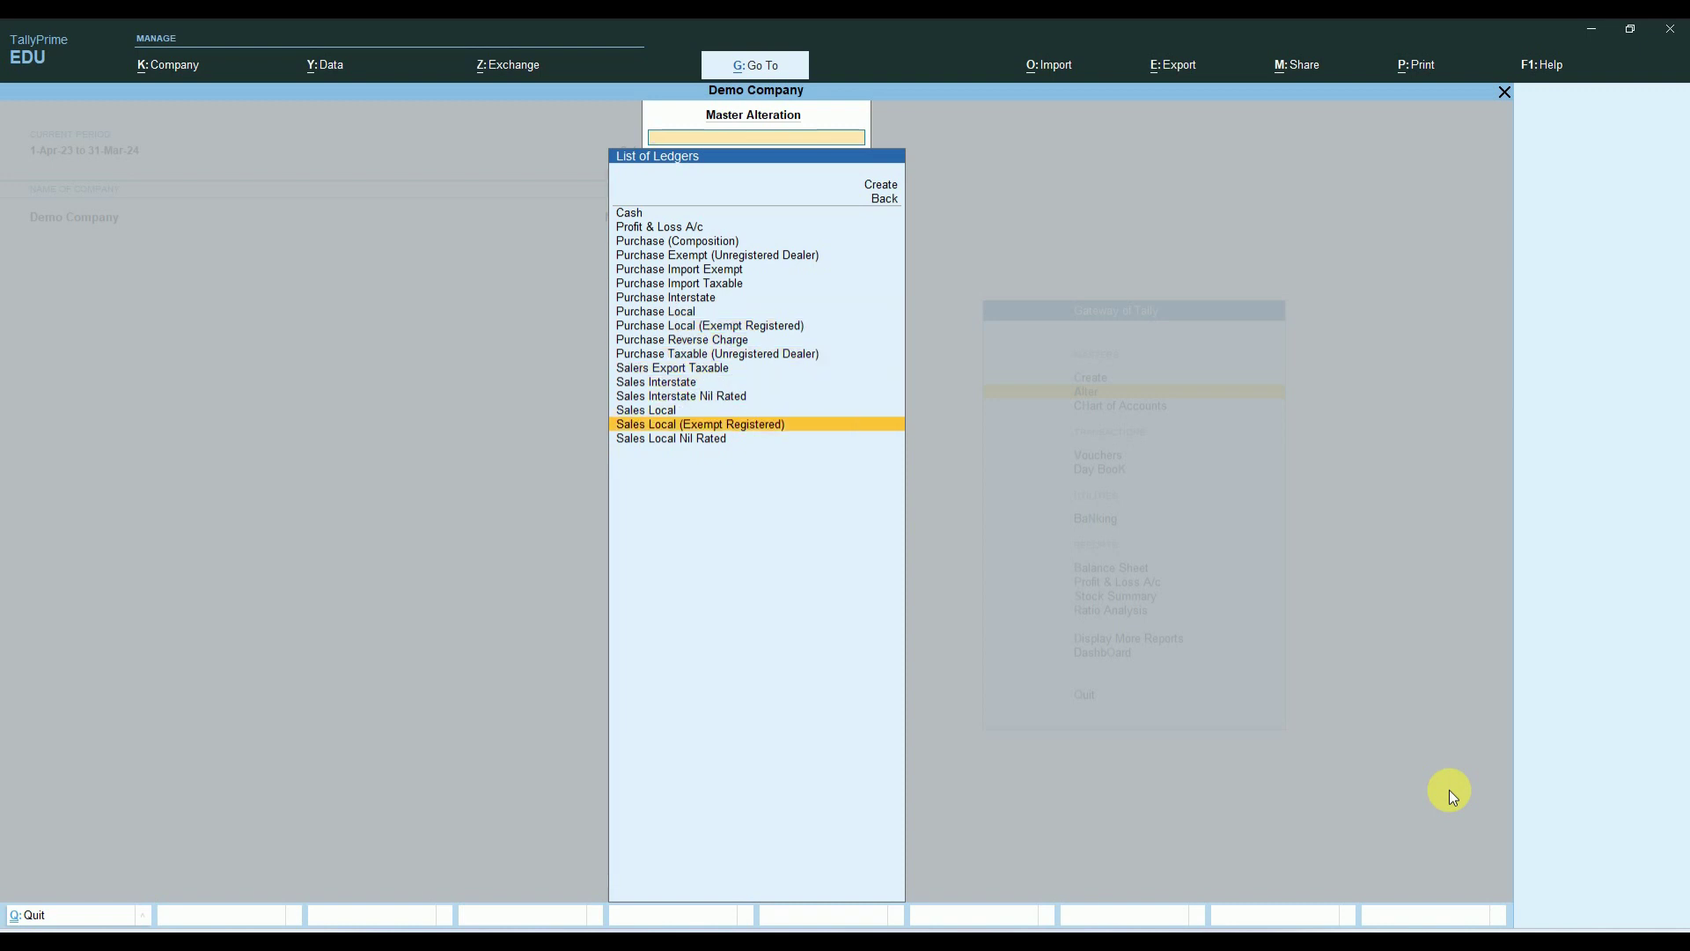
key(Escape)
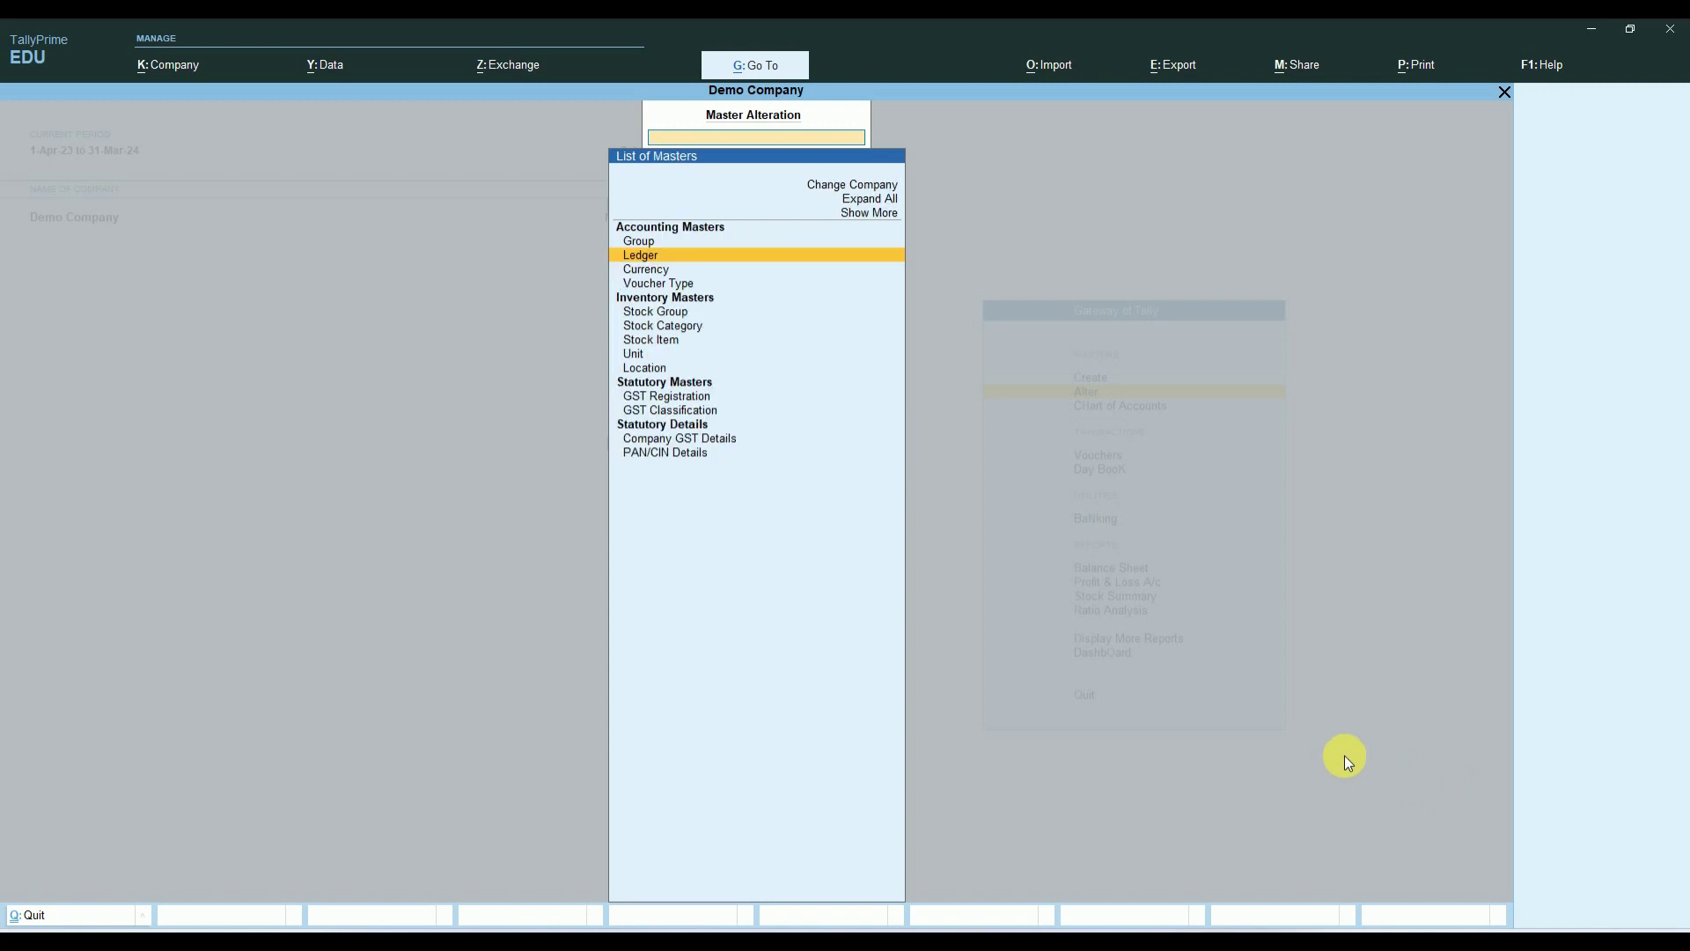
key(Escape)
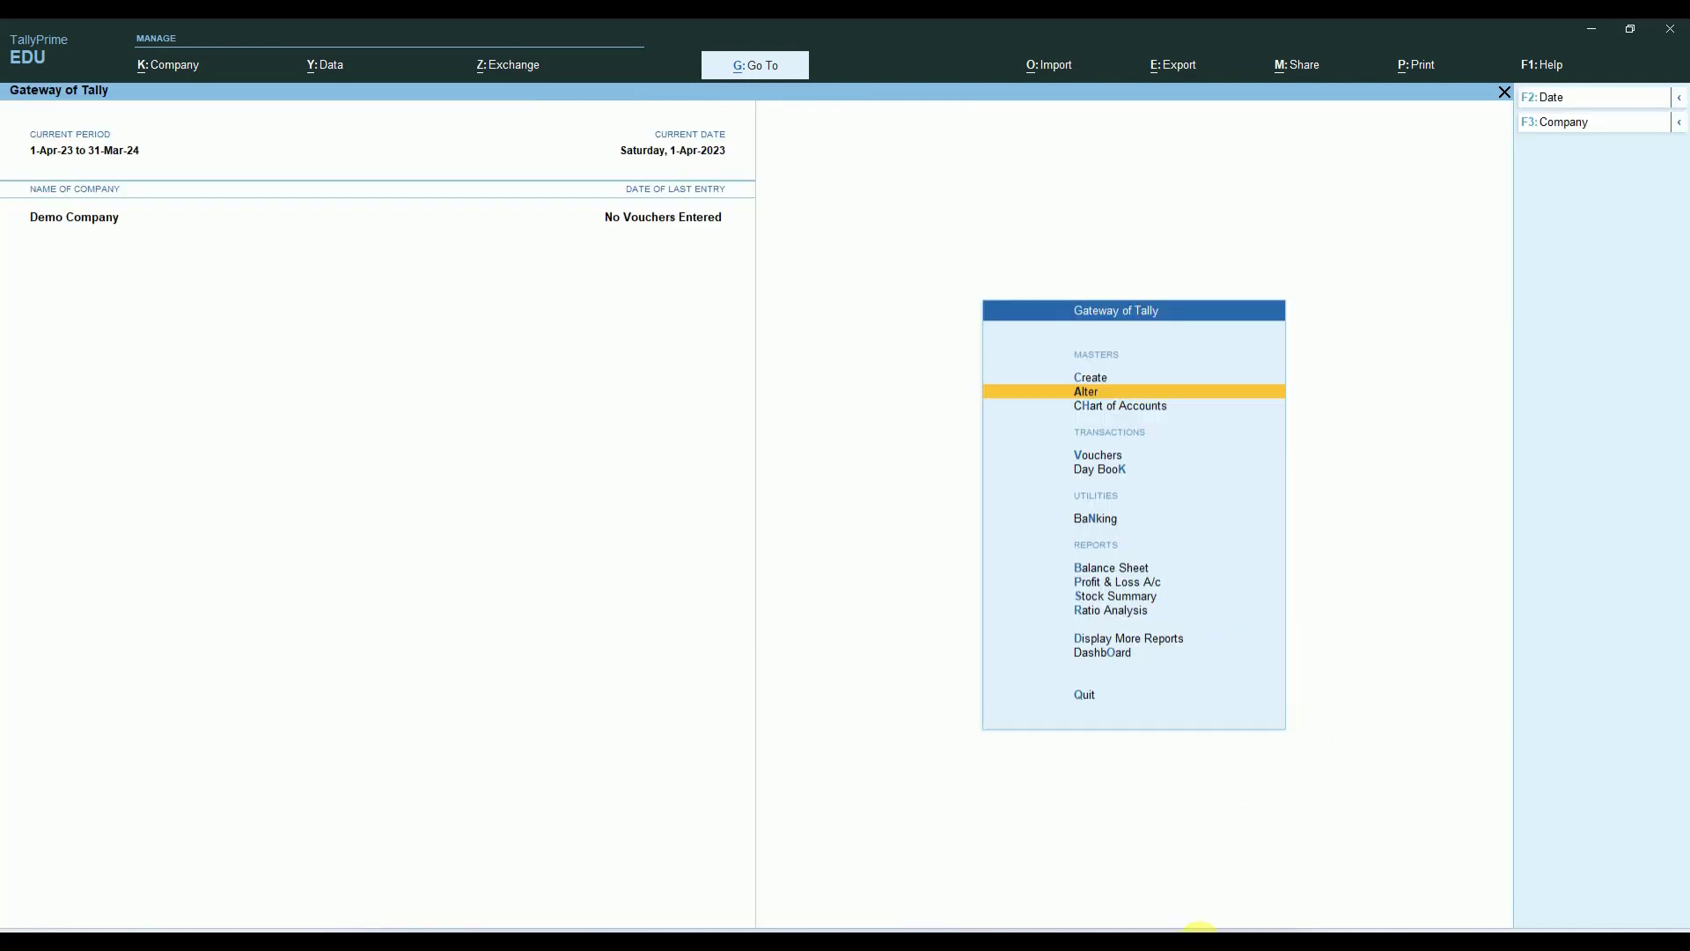
Switch to the Tally Ledger workbook and copy the Duties and Taxes ledger rows from INPUT CGST to OUTPUT IGST (A16:B21)
click(1592, 30)
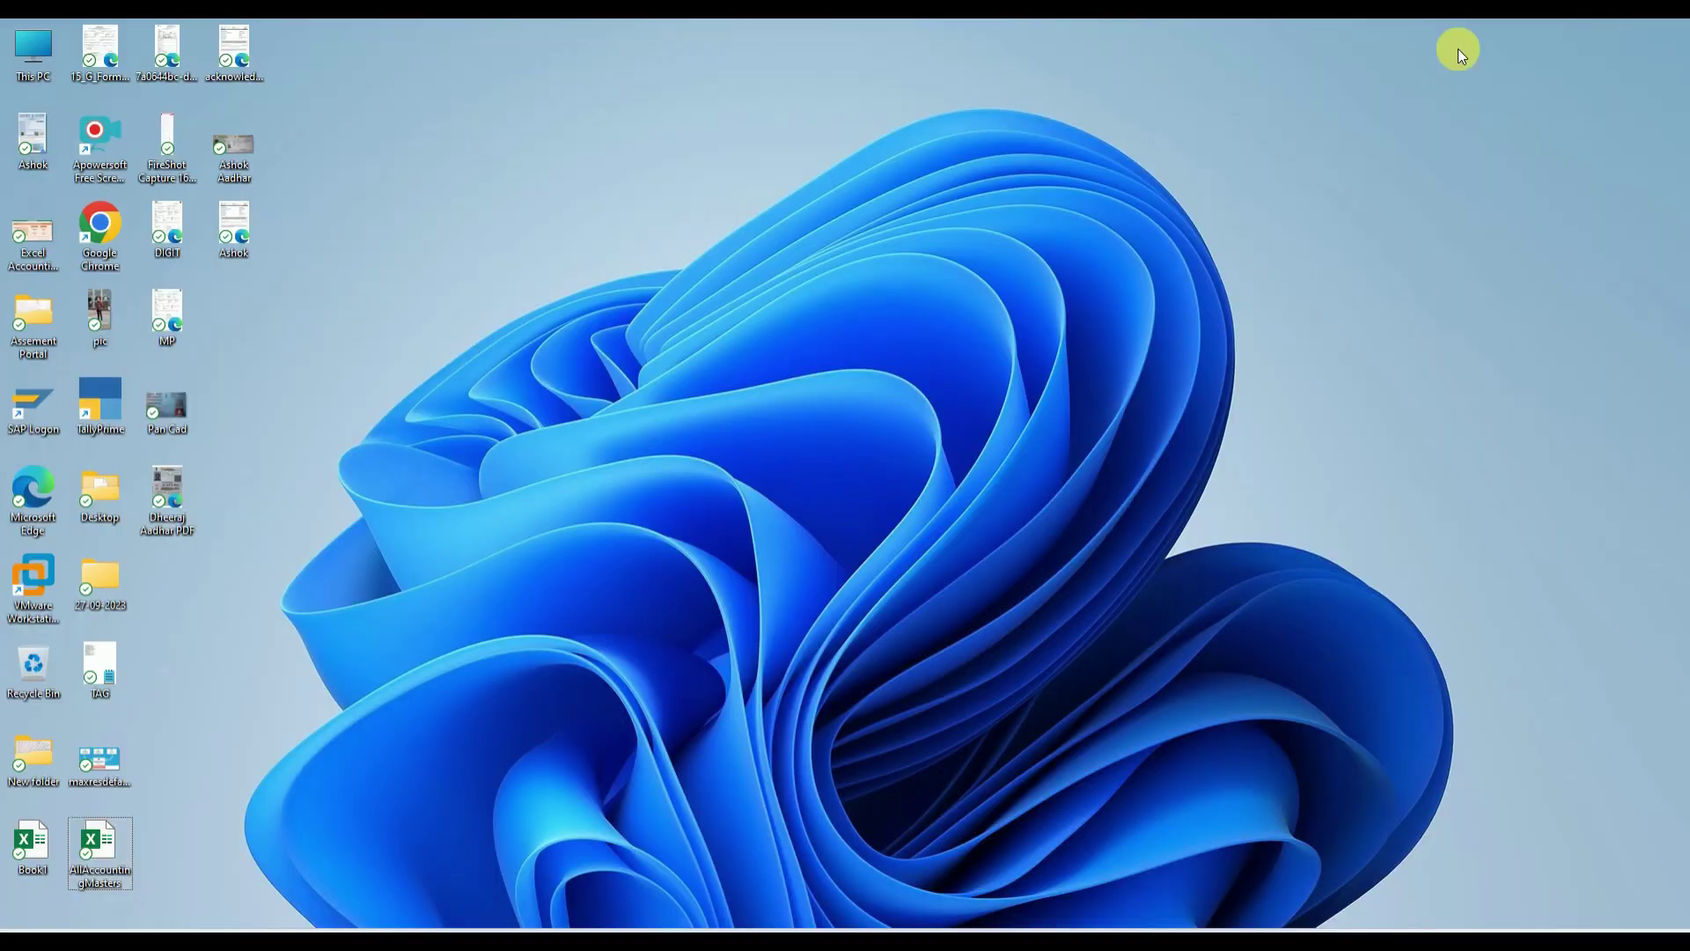
mouse_move(1140, 926)
click(1130, 867)
mouse_move(1677, 369)
mouse_down()
mouse_move(1676, 340)
mouse_move(1676, 396)
mouse_up()
drag(502, 514, 502, 490)
drag(83, 415, 538, 555)
key(ctrl+c)
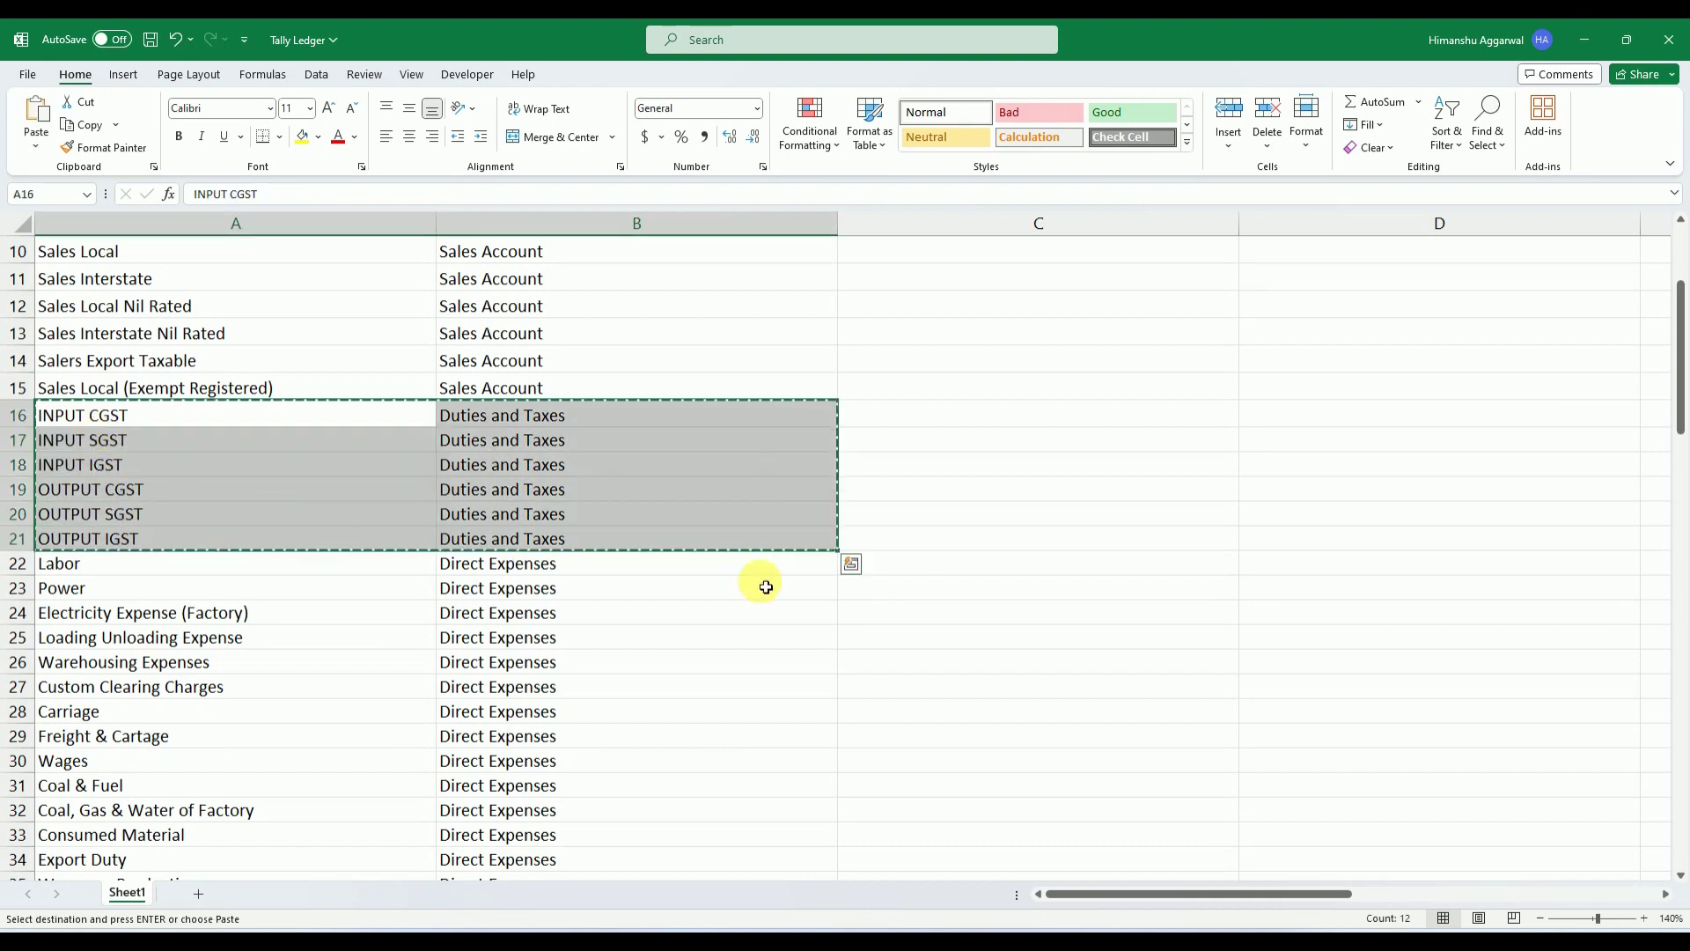
Open the AllAccountingMasters workbook from the desktop and clear the old purchase and sales ledger rows A2:B16 on the Ledger worksheet
click(1688, 927)
click(110, 855)
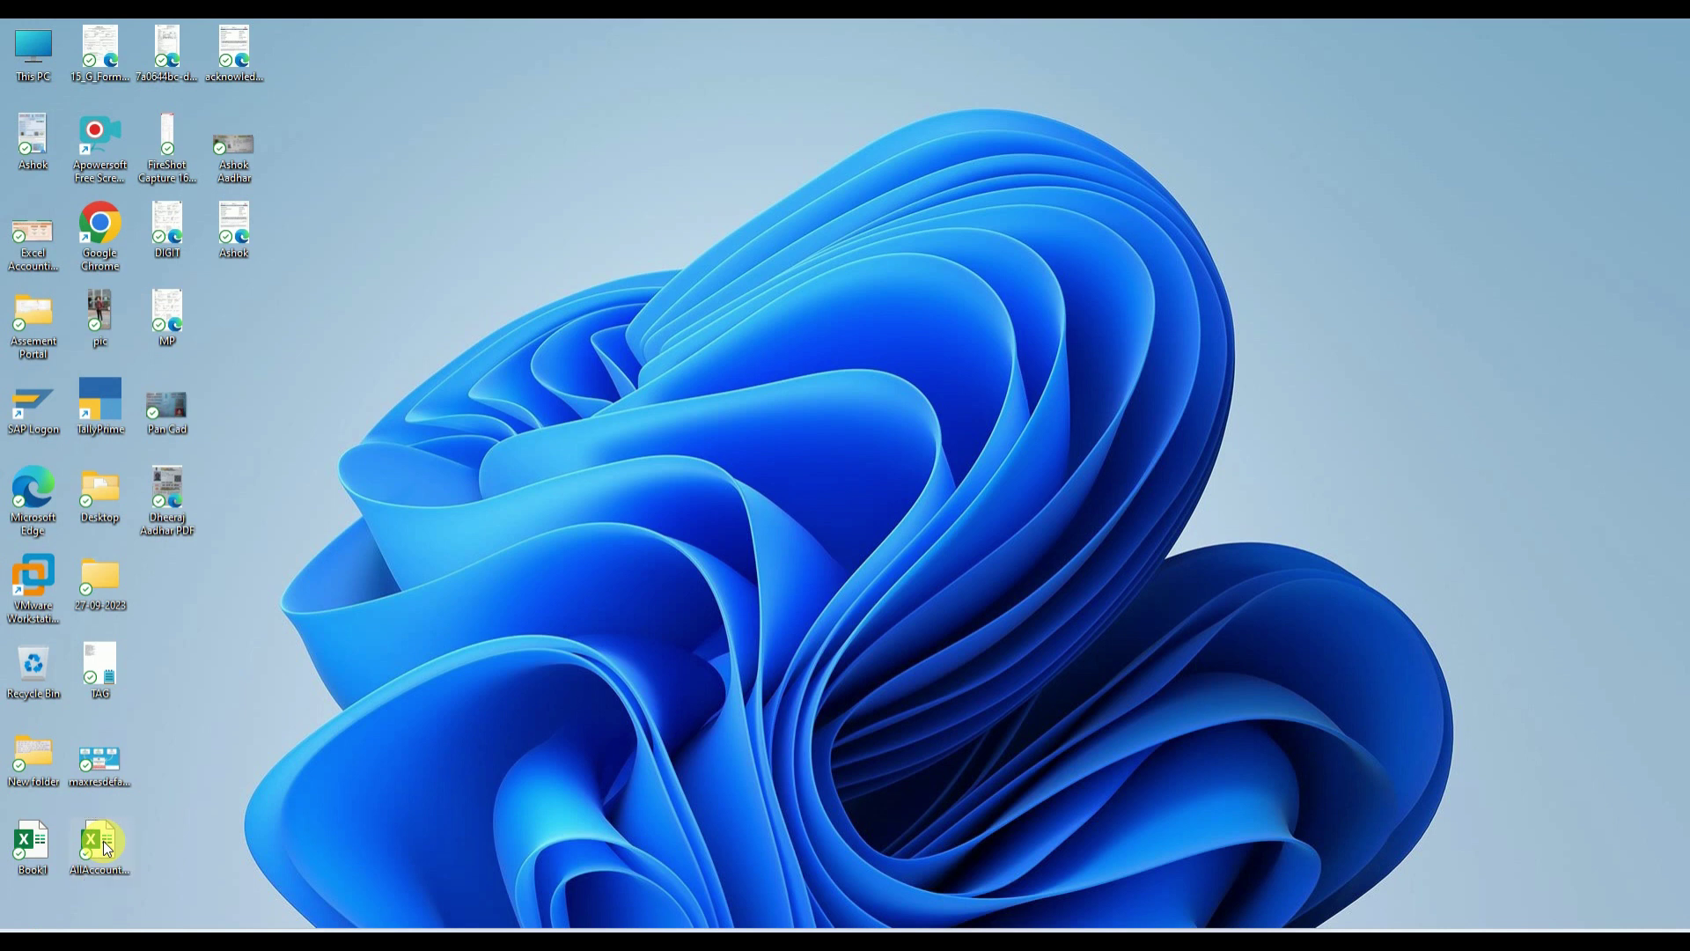
double_click(103, 841)
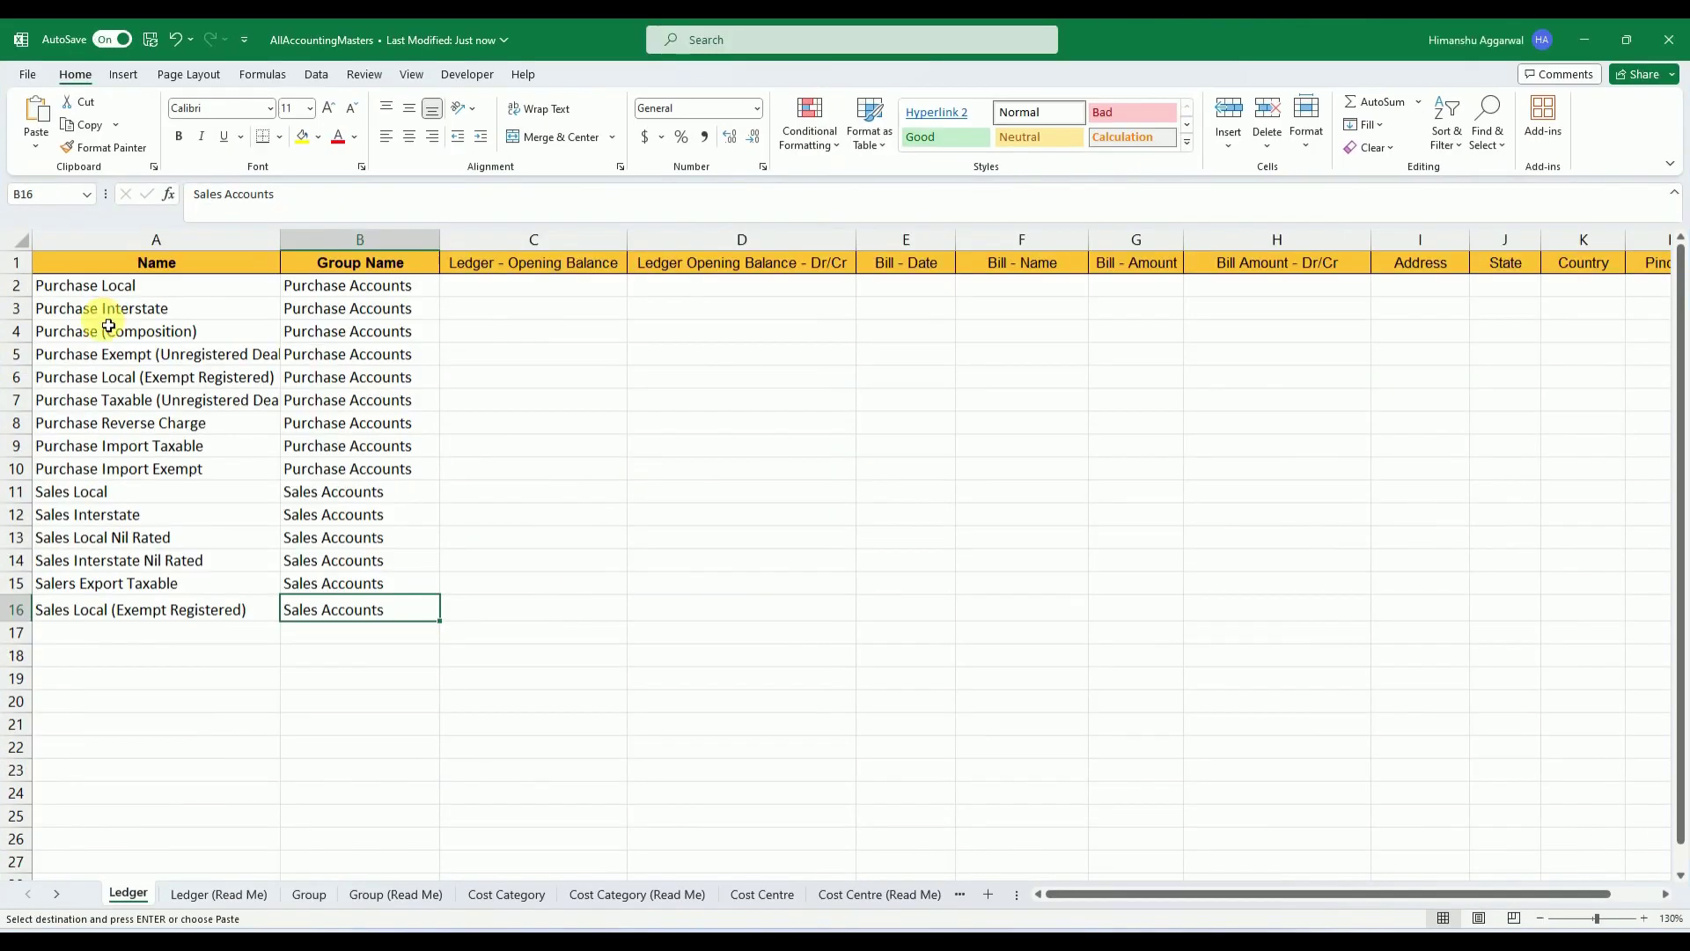
drag(63, 293, 351, 579)
key(Delete)
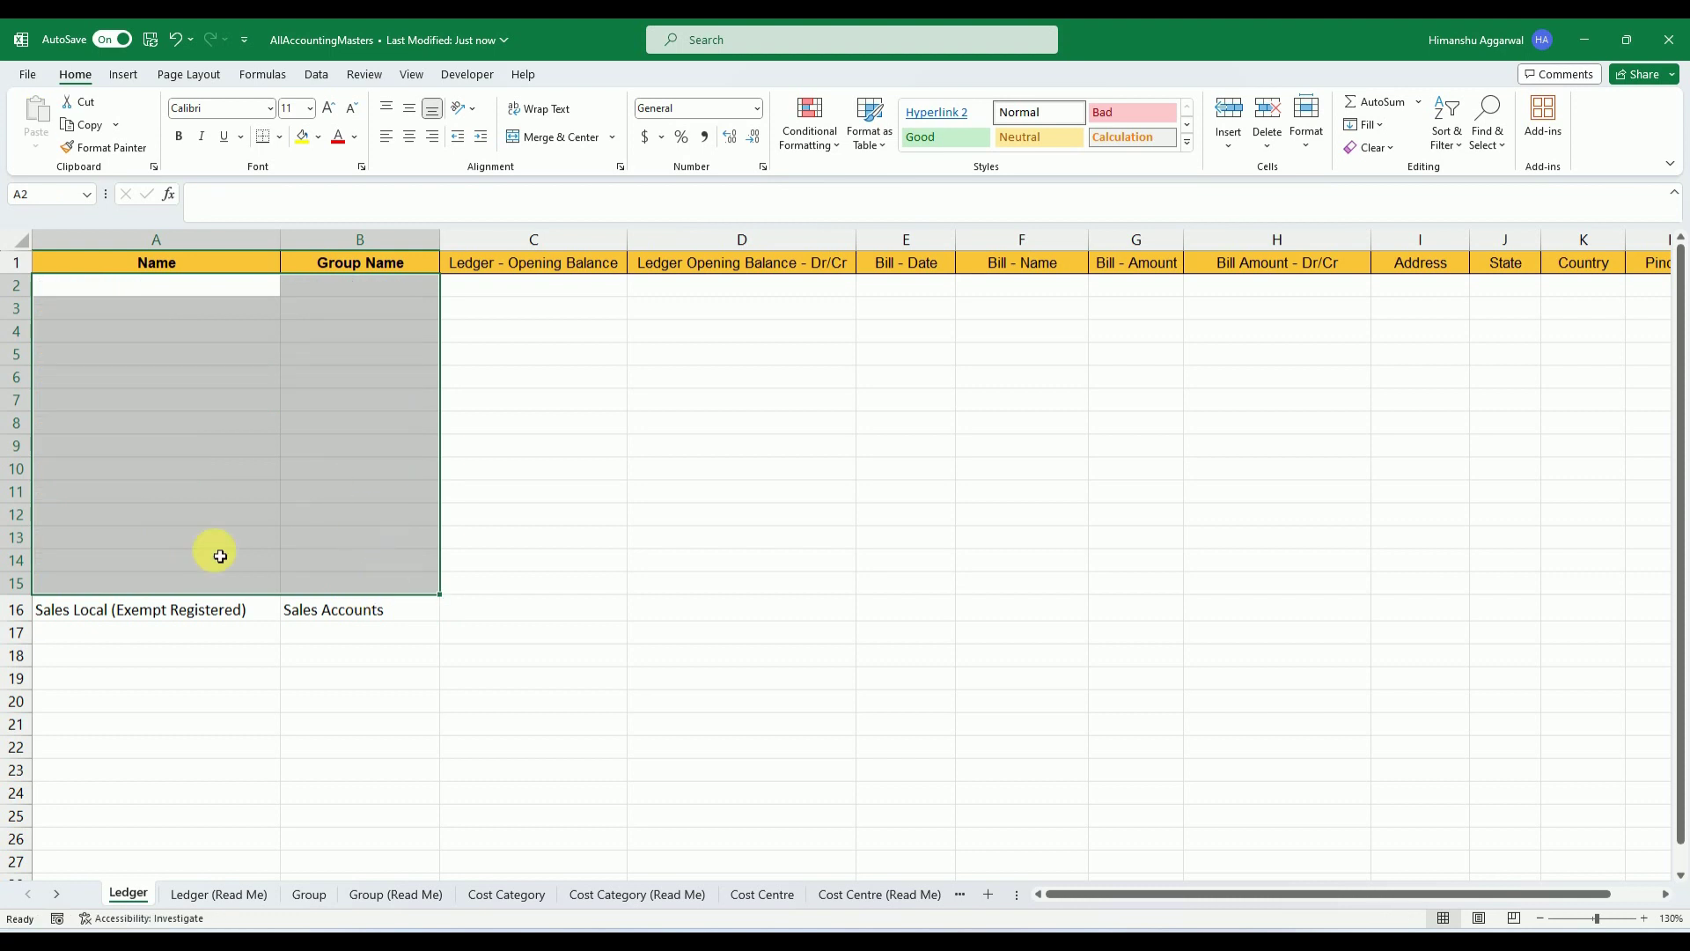
click(167, 620)
drag(167, 621, 352, 604)
key(Delete)
click(158, 298)
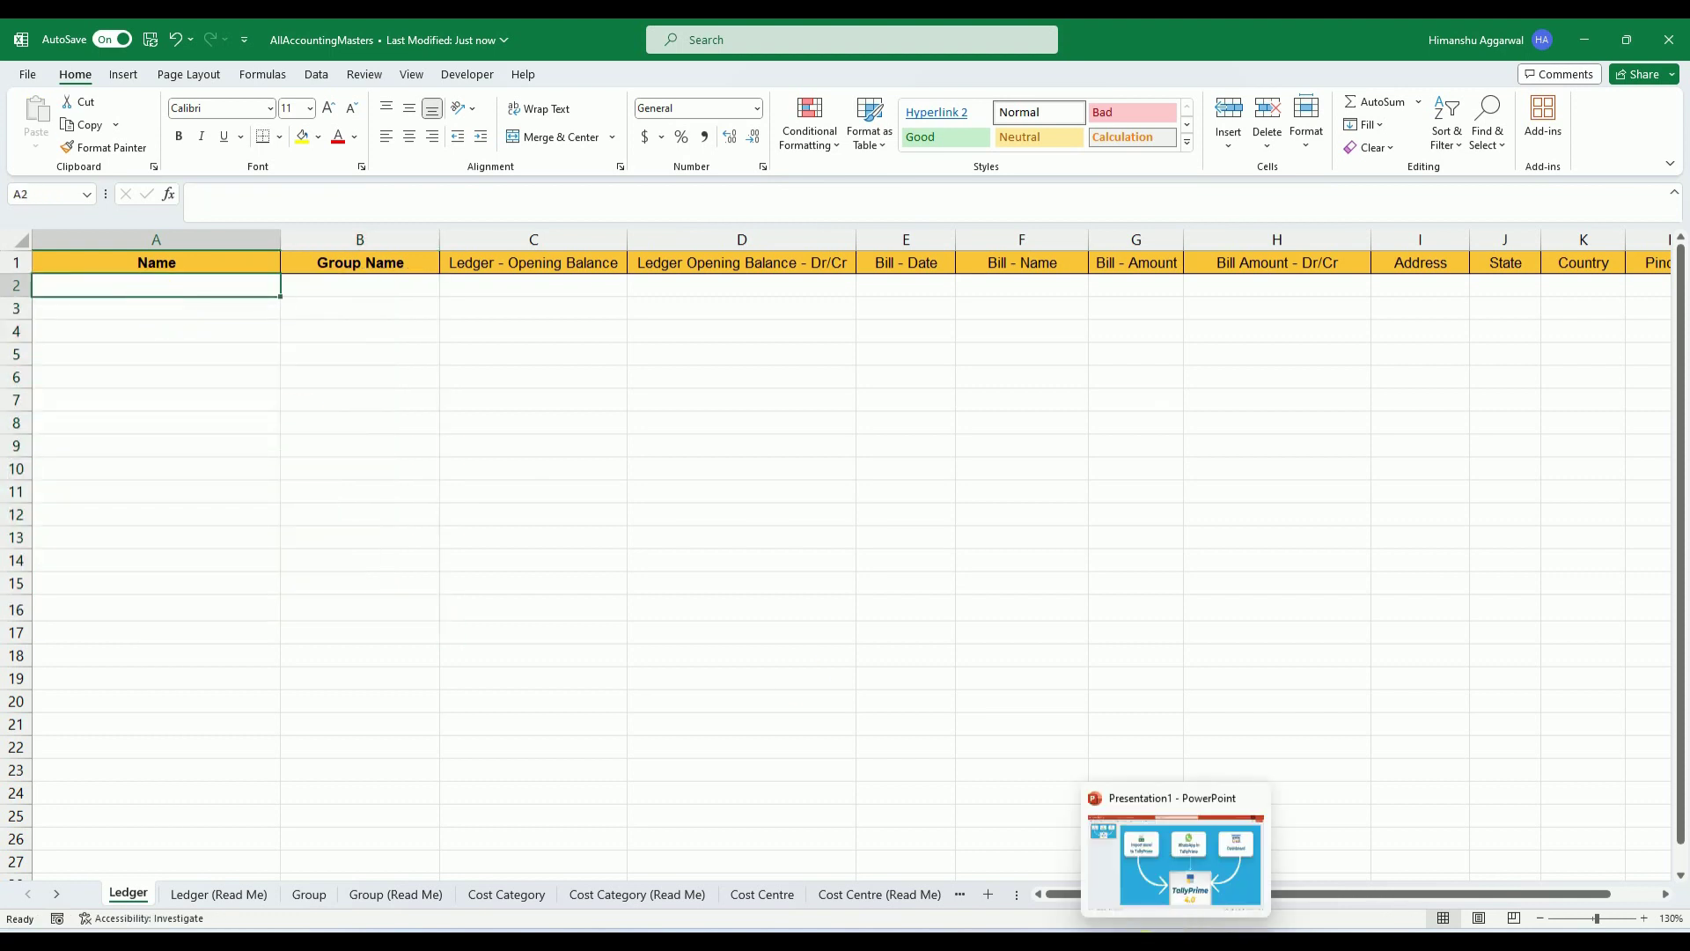
Copy the Duties and Taxes ledger rows A16:B21 again from the Tally Ledger workbook and paste them at A2 of the AllAccountingMasters Ledger worksheet
click(1075, 864)
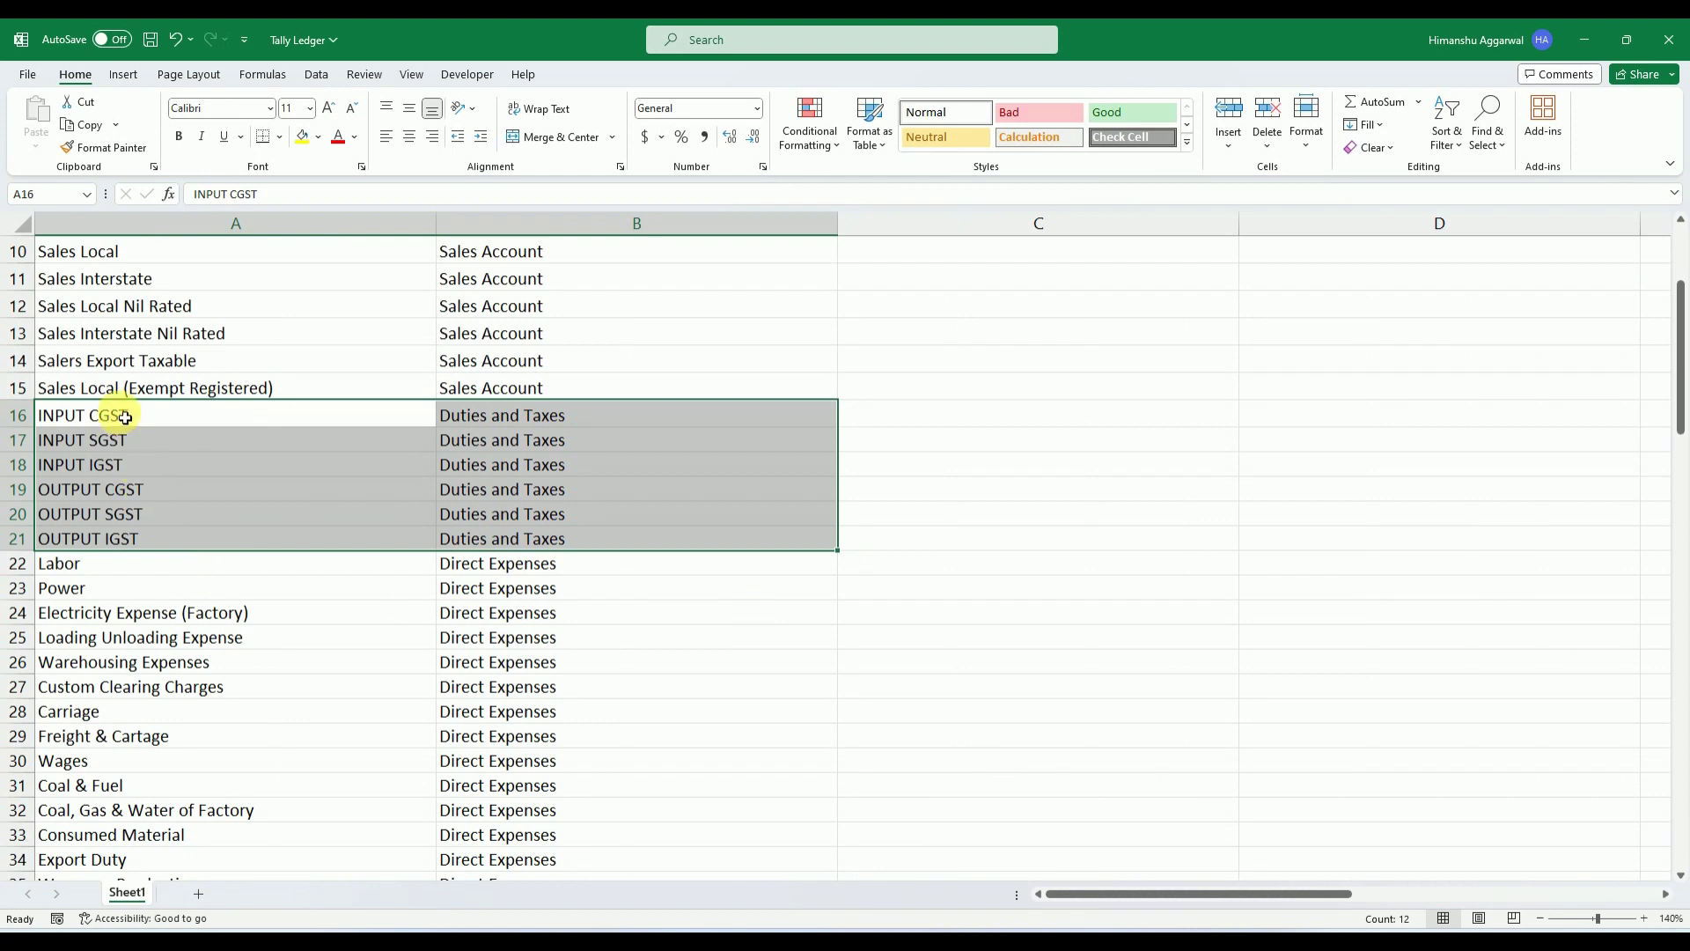
key(ctrl+c)
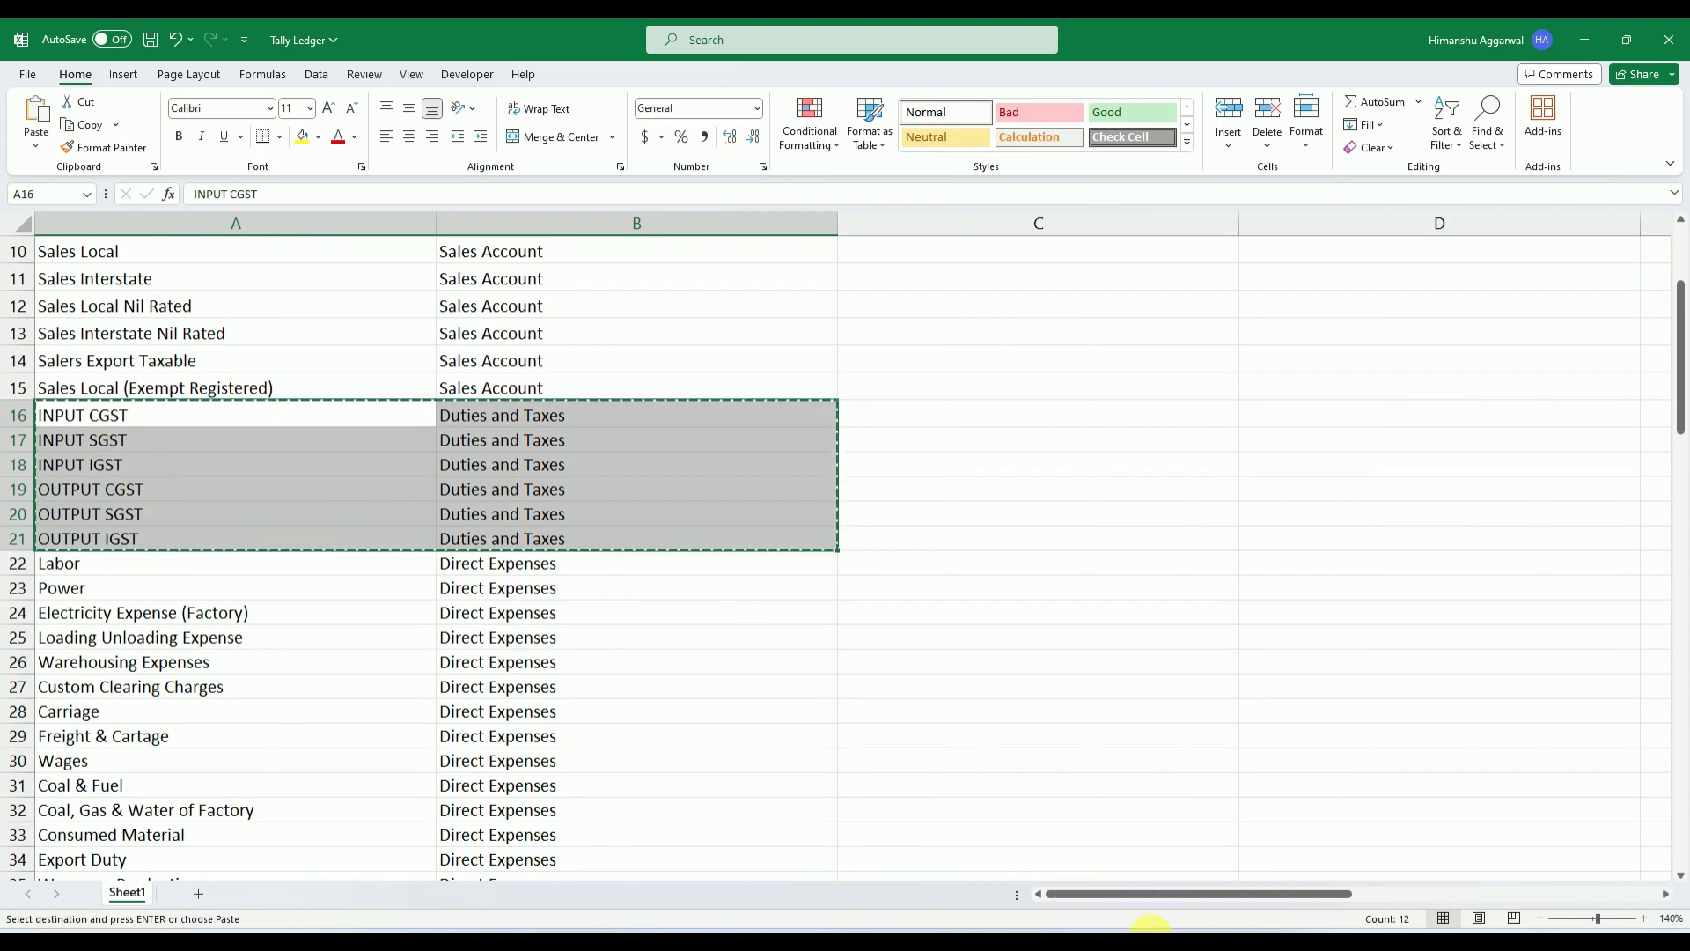
mouse_move(1149, 929)
click(1215, 857)
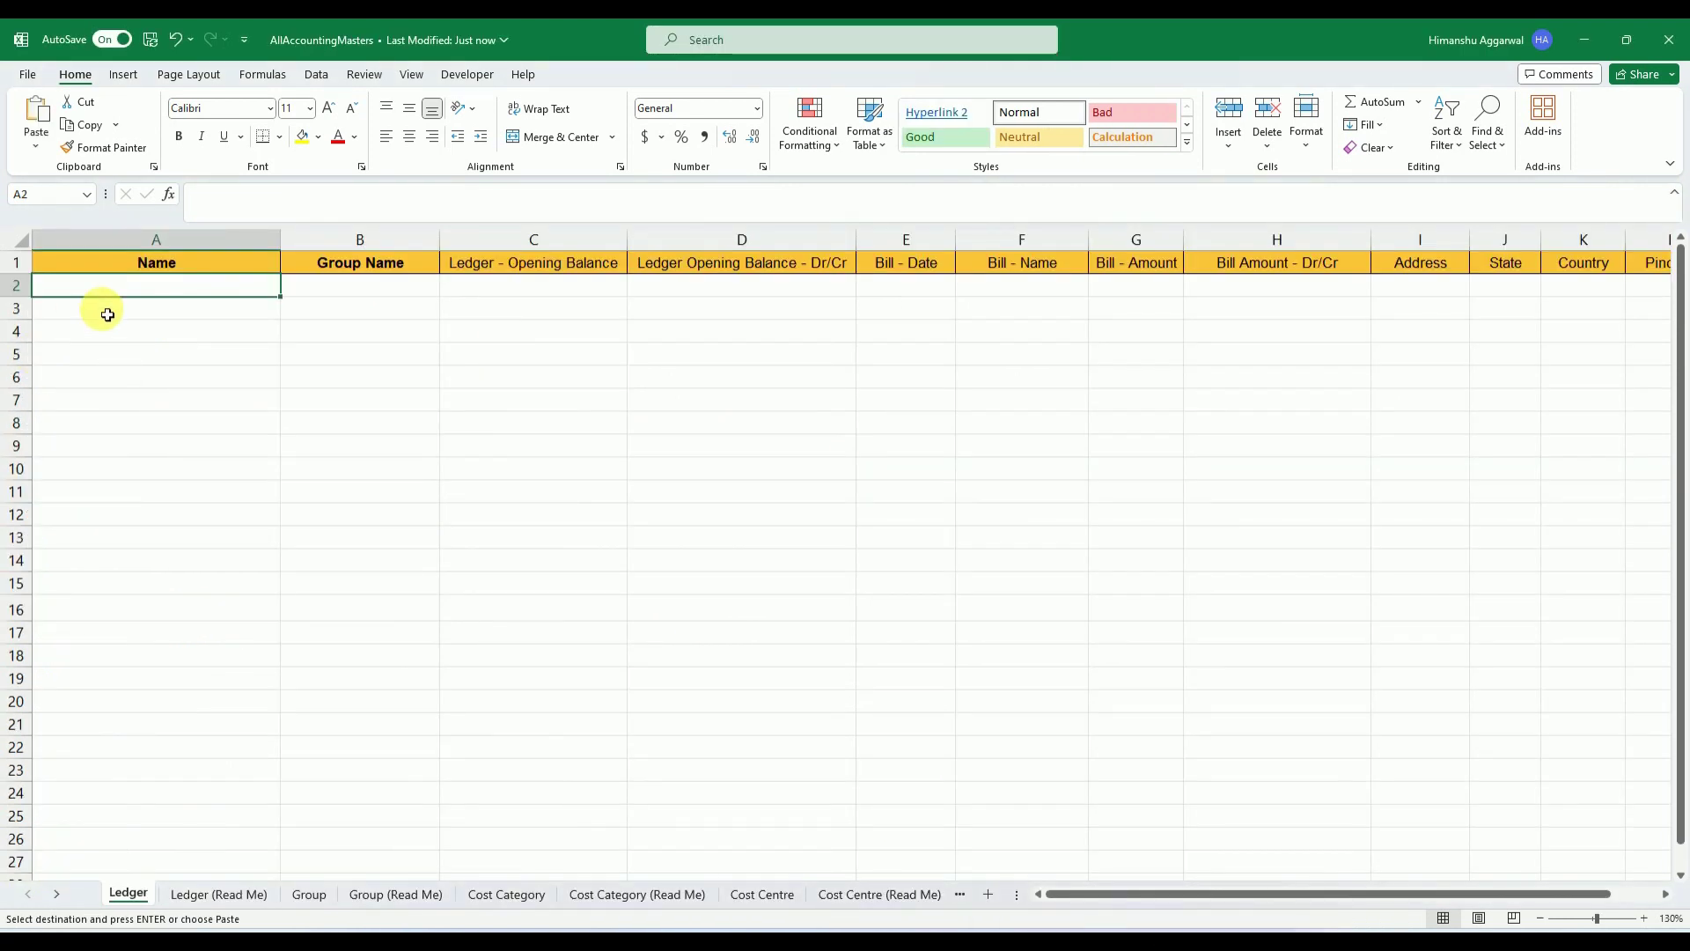
key(ctrl+v)
click(330, 485)
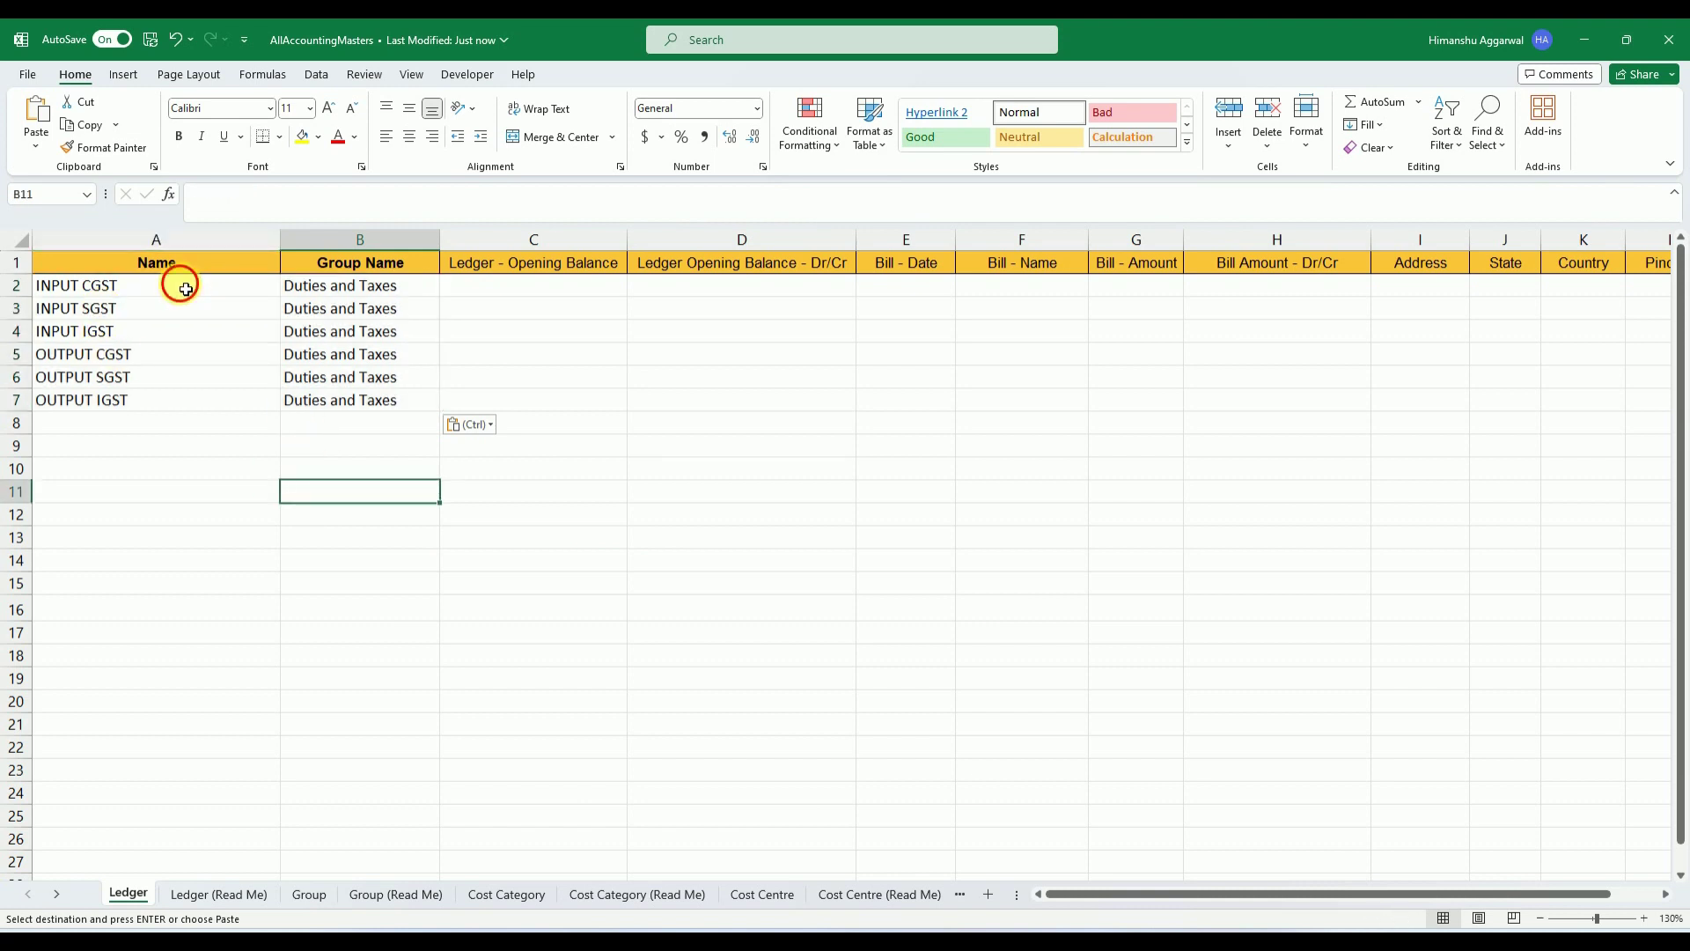
Review the pasted tax ledgers, their group names and the available column headings across the Ledger worksheet
drag(186, 289, 347, 396)
click(364, 291)
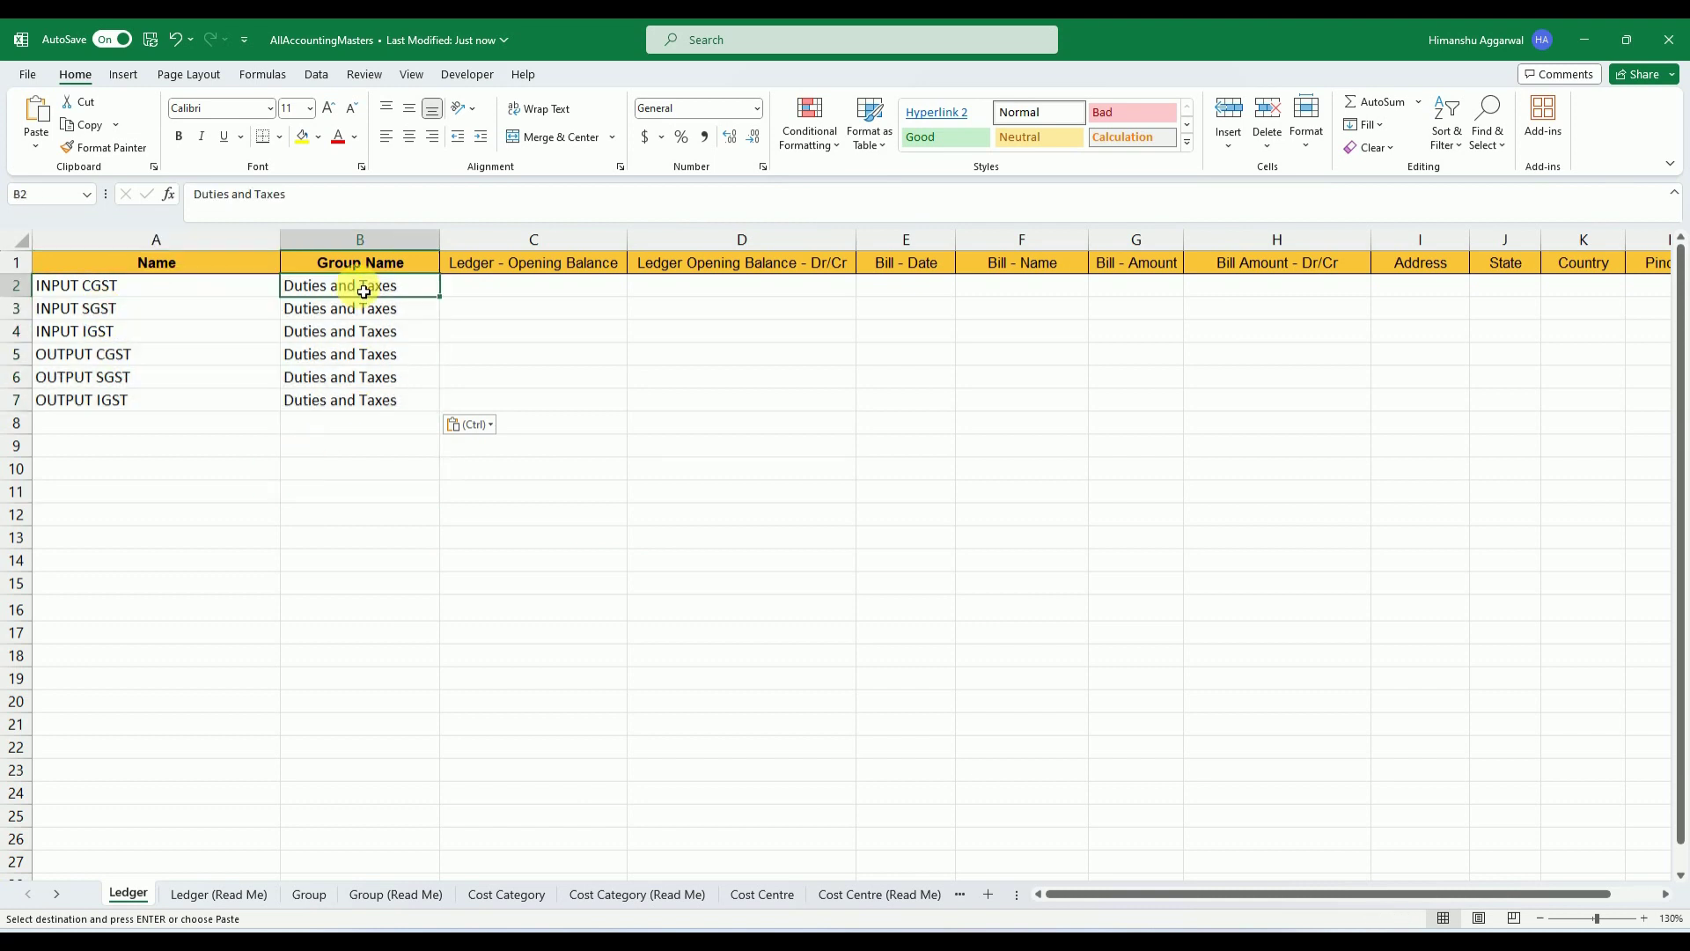
drag(106, 285, 143, 404)
drag(377, 287, 412, 391)
click(912, 339)
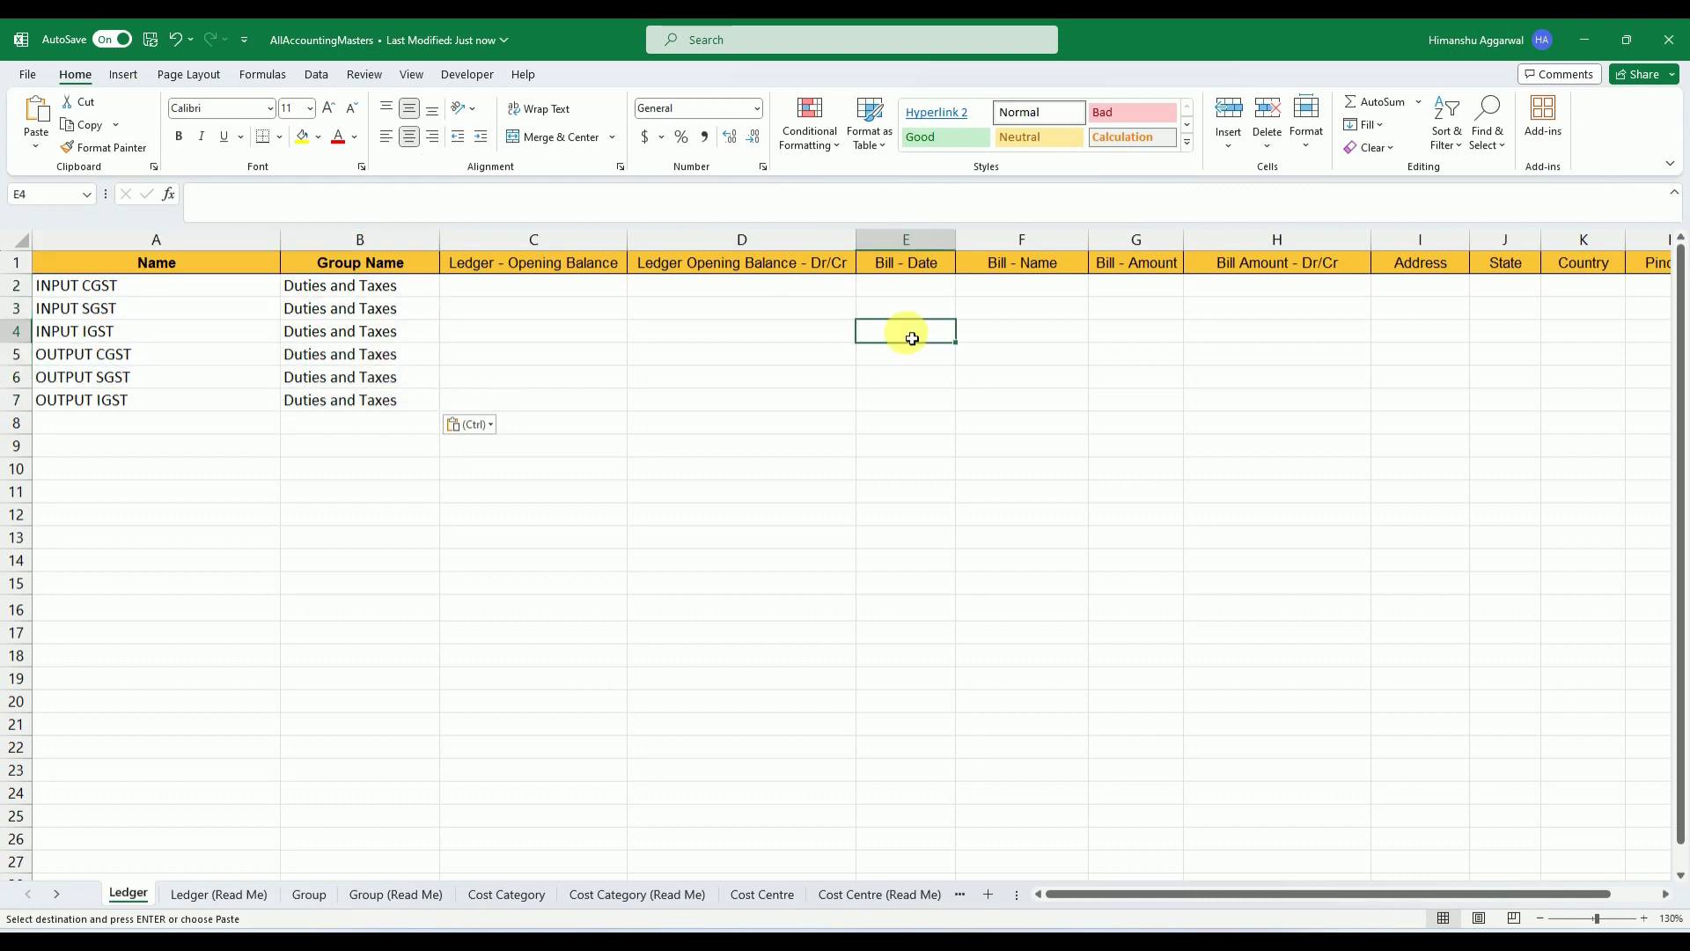
key(Right)
key(Right)
key(Right)
key(Right)
key(Right)
key(Right)
key(Right)
key(Left)
key(Left)
key(Left)
key(Left)
key(Left)
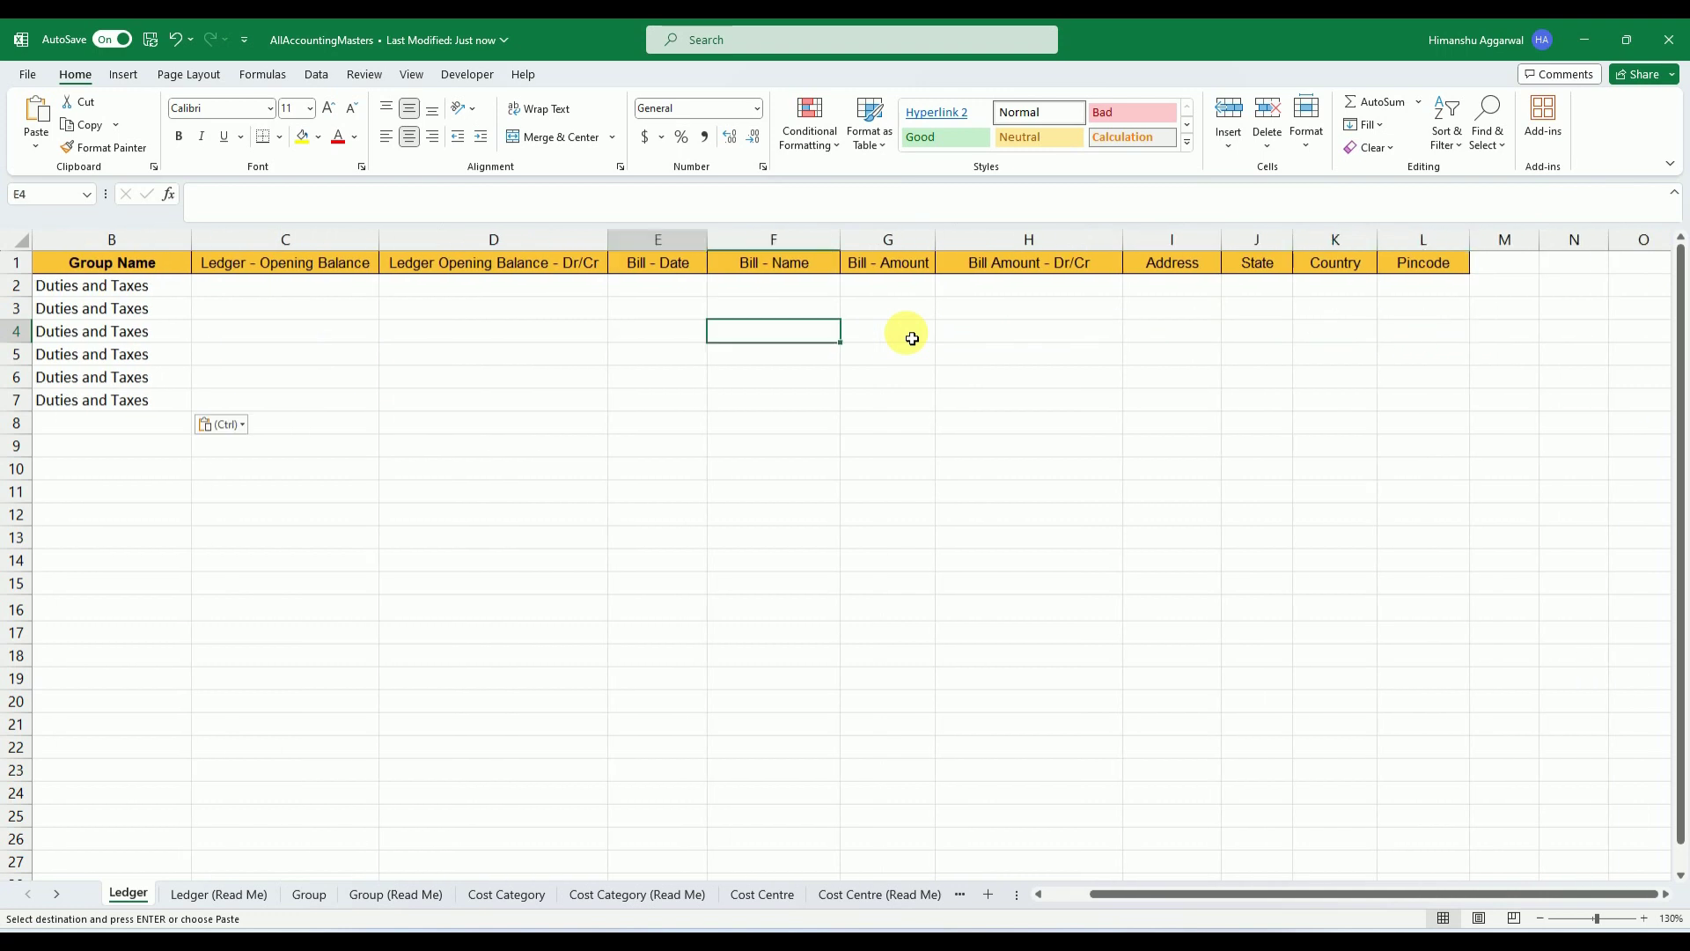
key(Left)
key(Left)
key(Left)
key(Left)
key(Left)
key(Left)
Switch to TallyPrime and start creating a ledger named Sgst
mouse_move(1138, 940)
click(1230, 940)
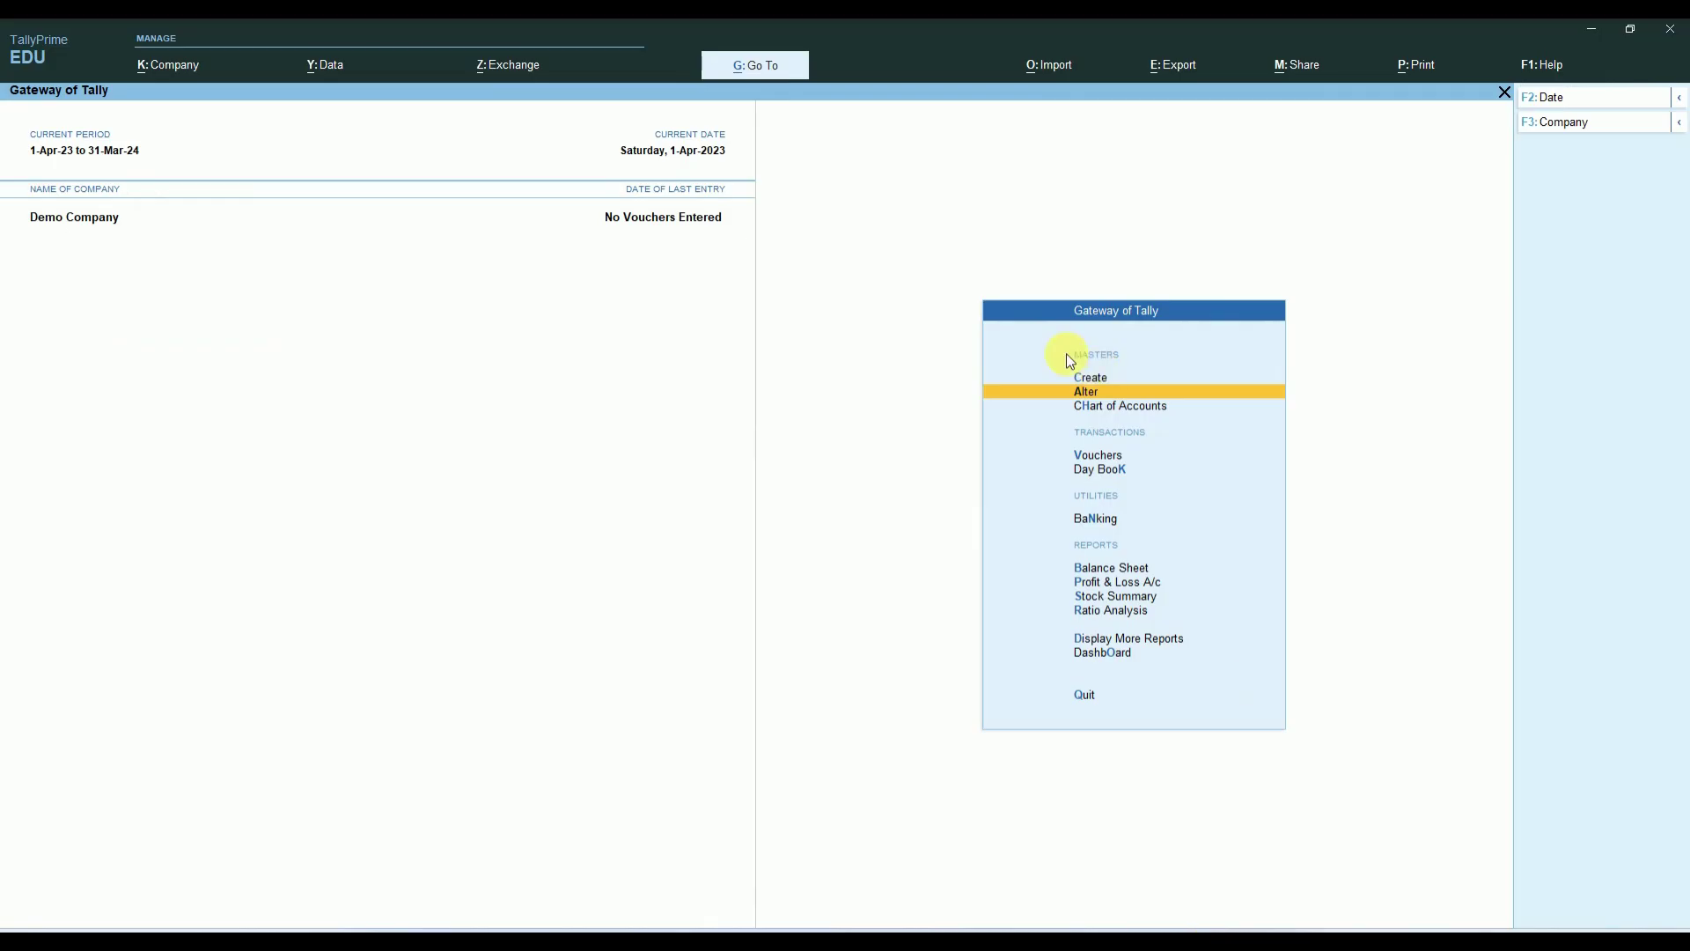
key(Up)
key(Return)
key(Down)
key(Down)
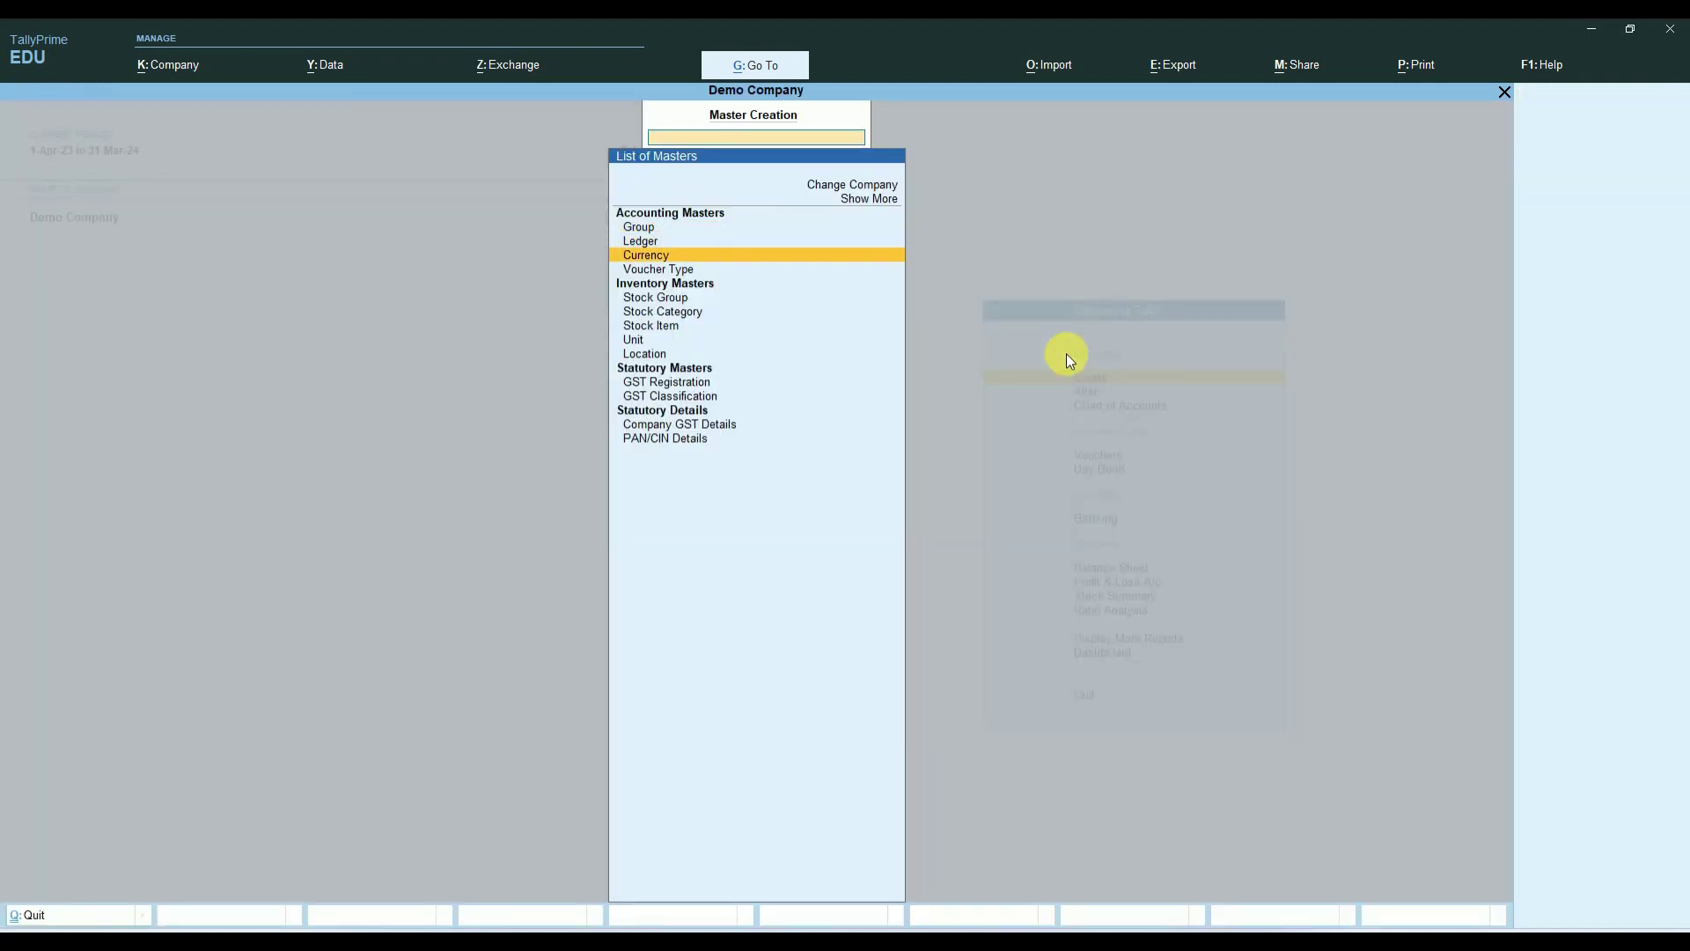
key(Up)
key(Return)
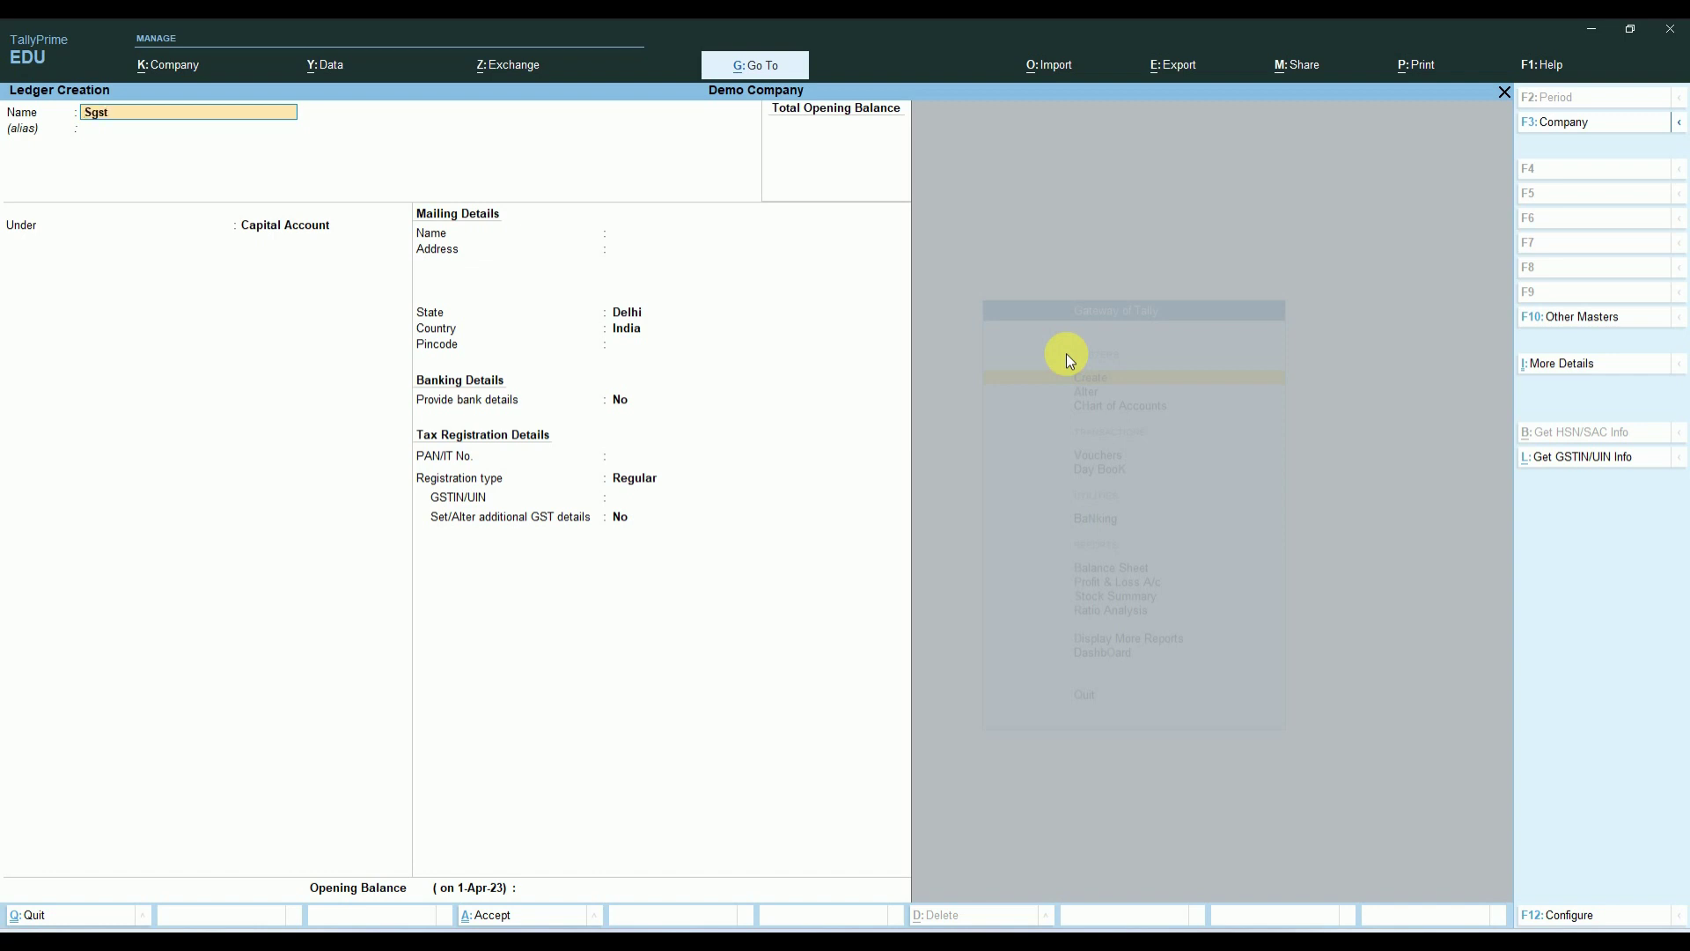
Place the Sgst ledger under the Duties & Taxes group
key(Return)
key(Return)
text(S)
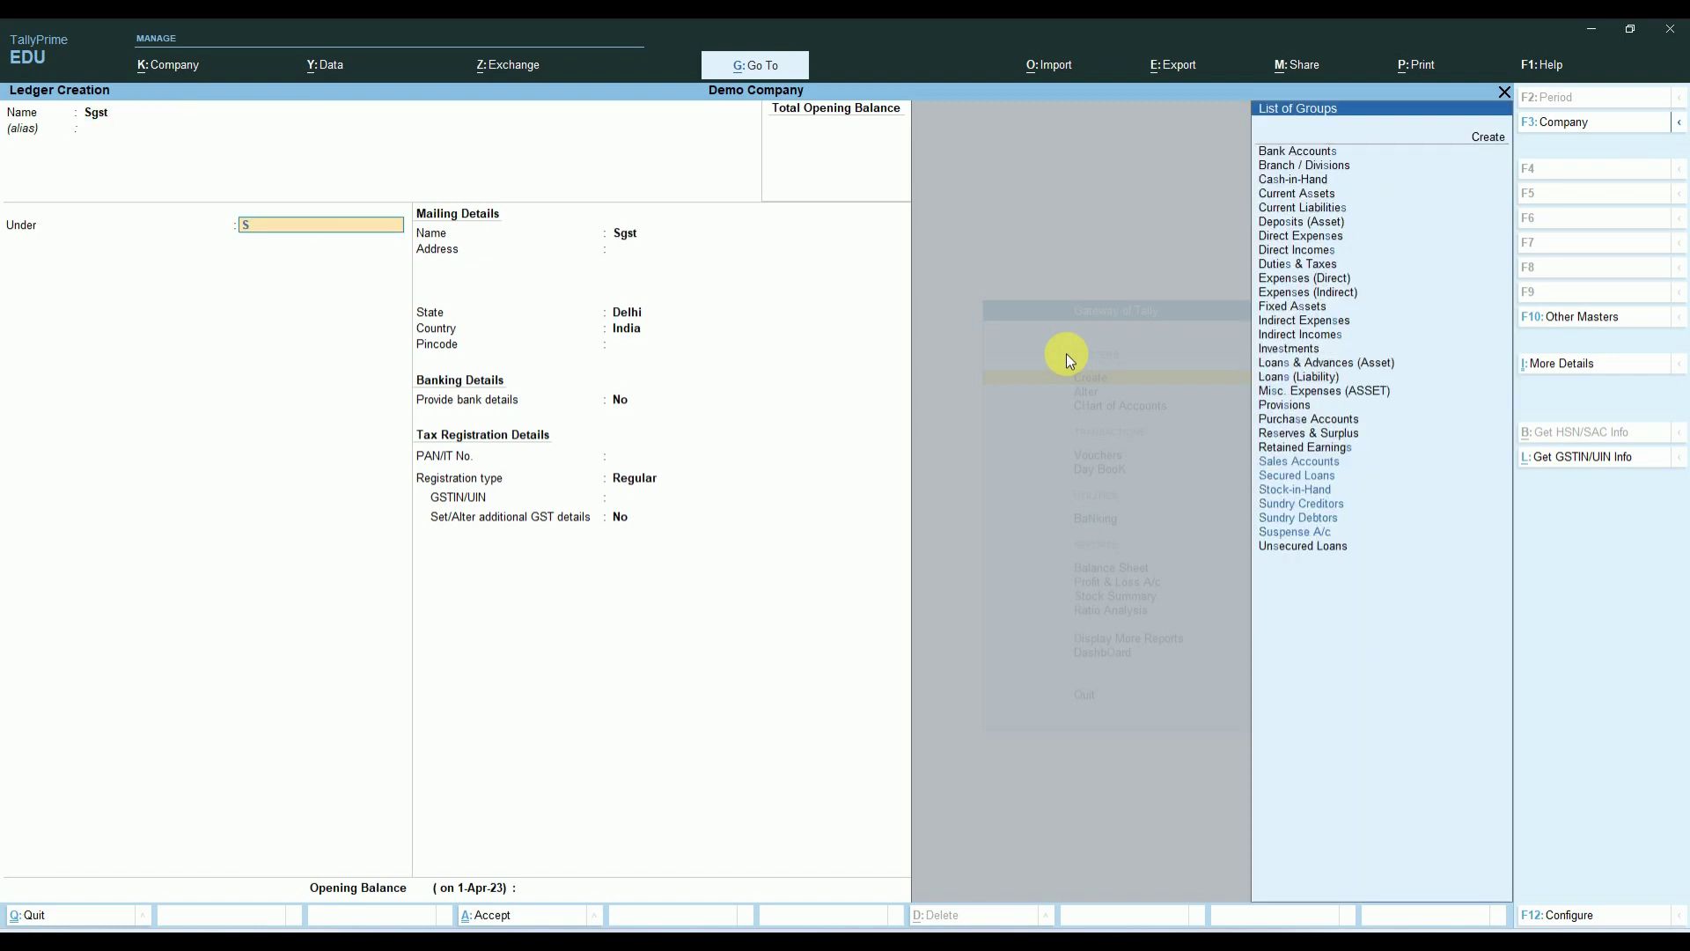
text(d)
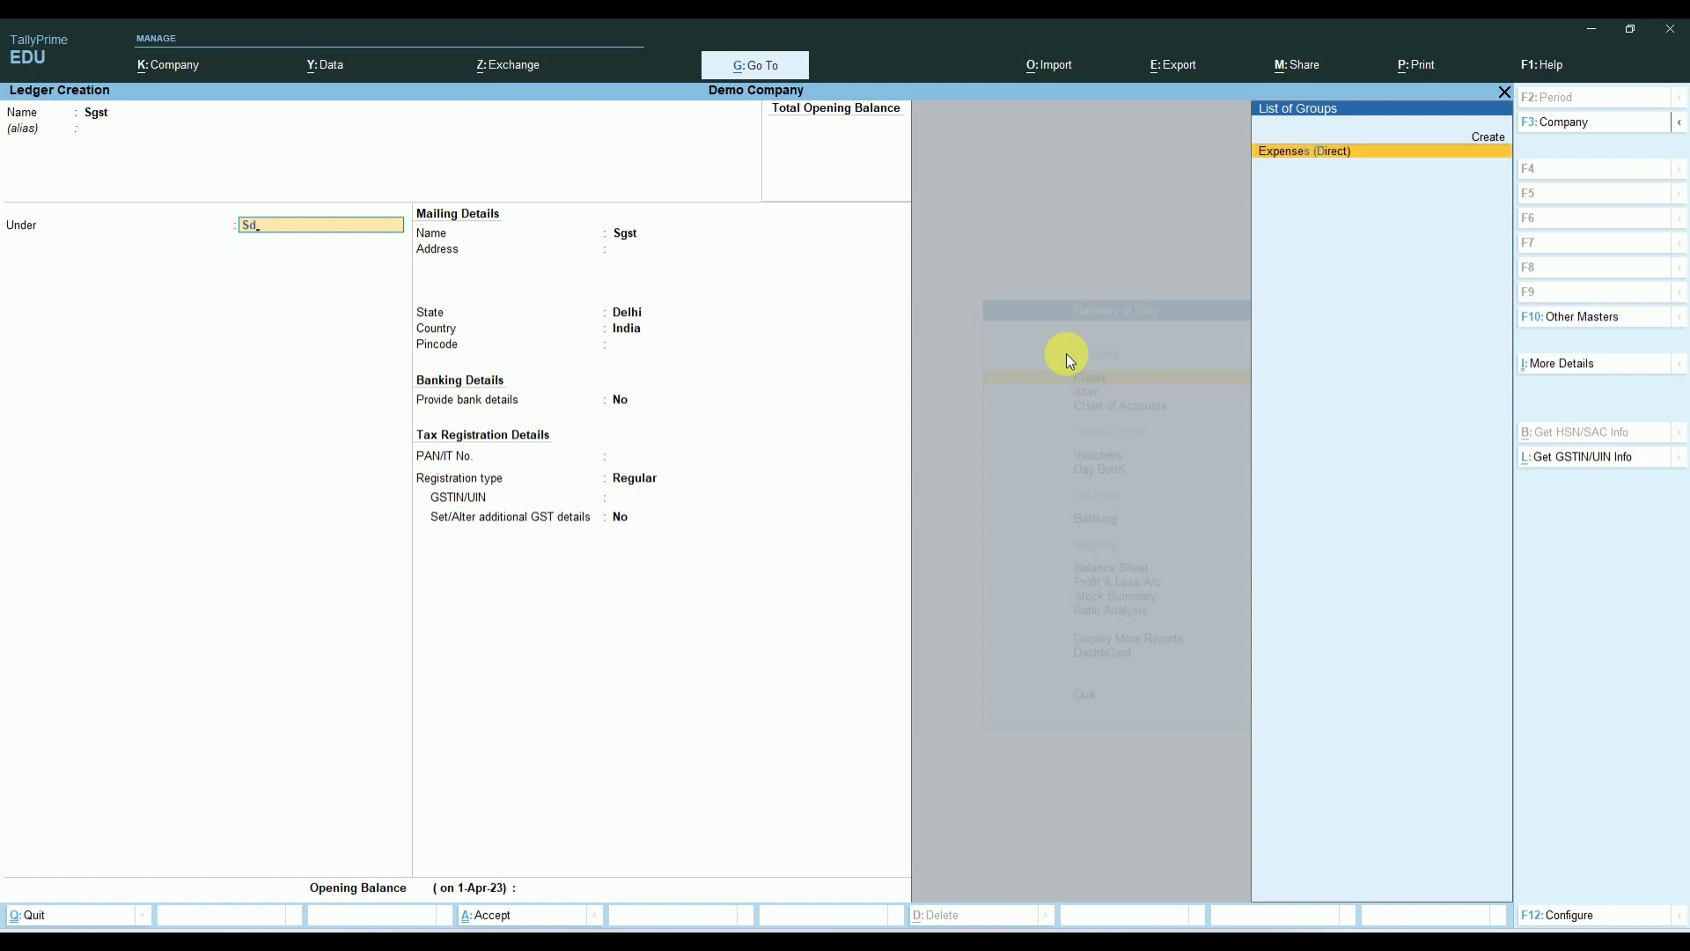
text(utie)
key(BackSpace)
key(BackSpace)
text(d)
key(Down)
key(Down)
key(Down)
key(Return)
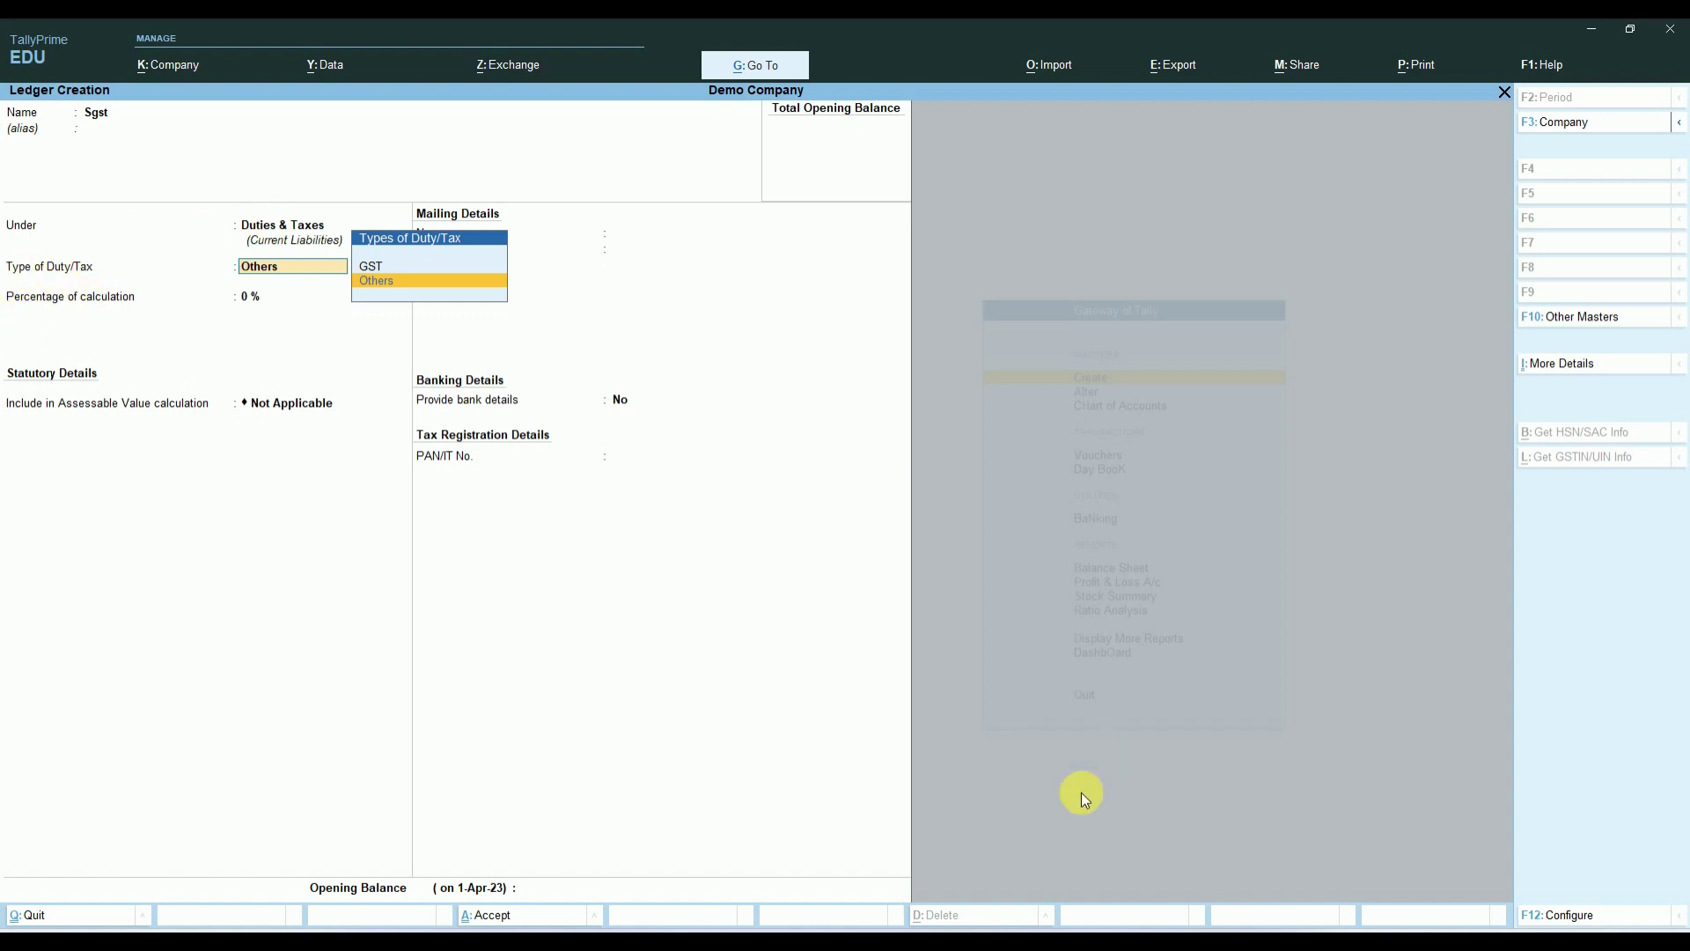
Switch to the AllAccountingMasters workbook and copy the Type of Duty/Tax field name from A22 of the Ledger (Read Me) worksheet
click(1114, 920)
click(1188, 871)
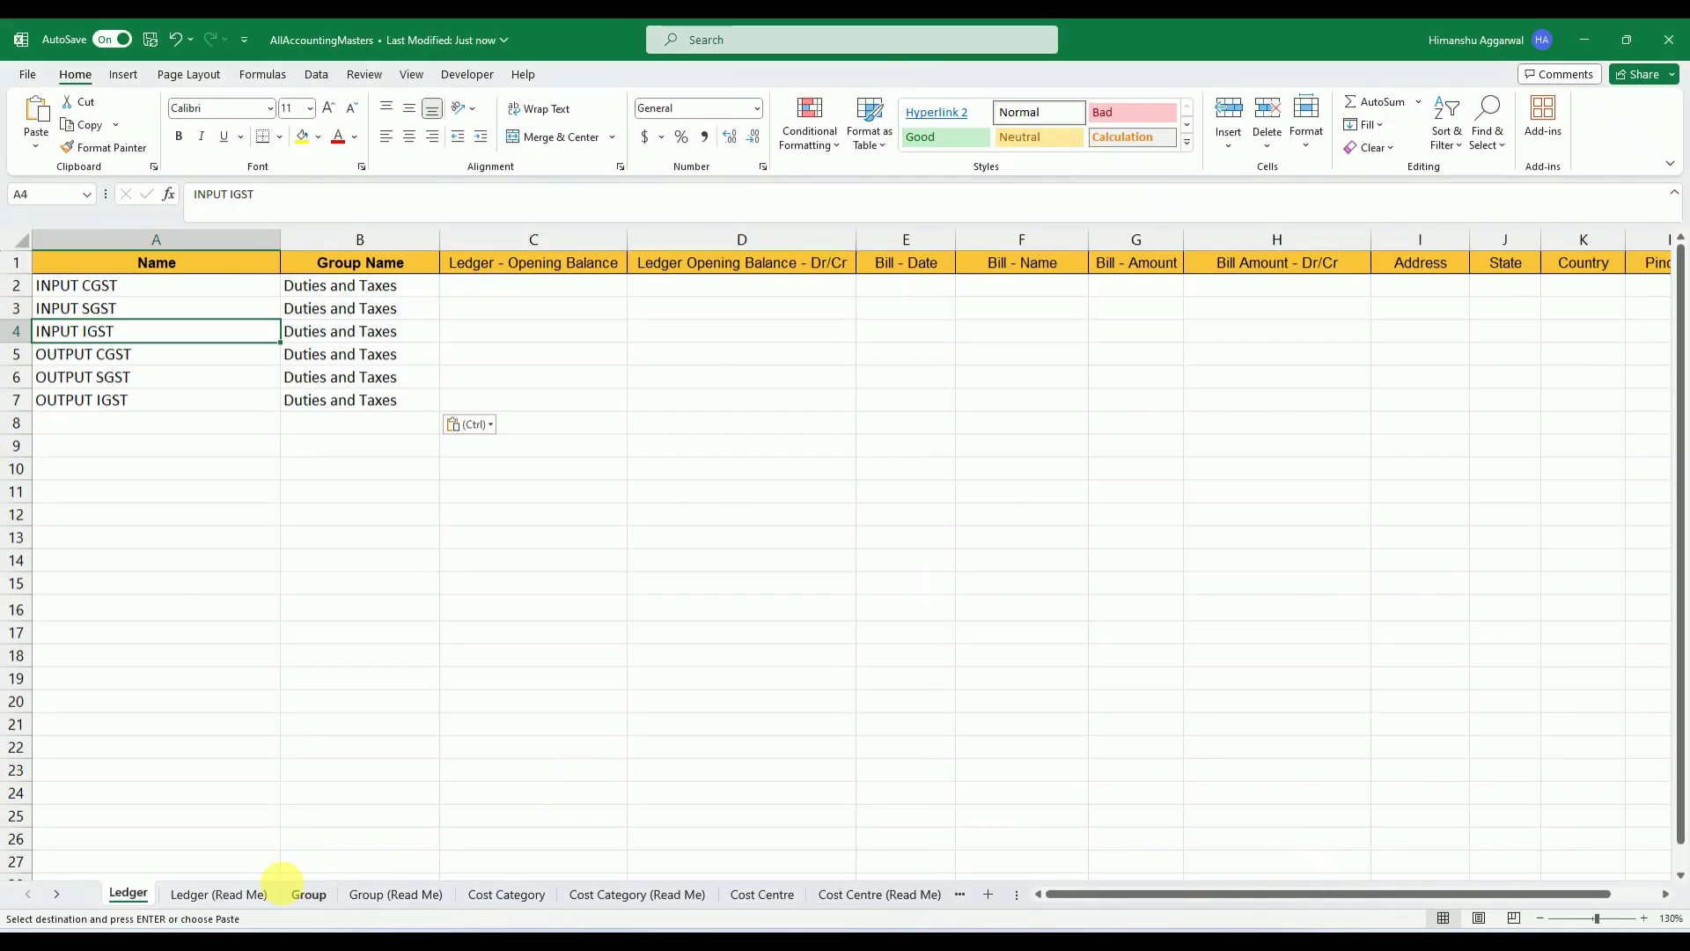
click(230, 892)
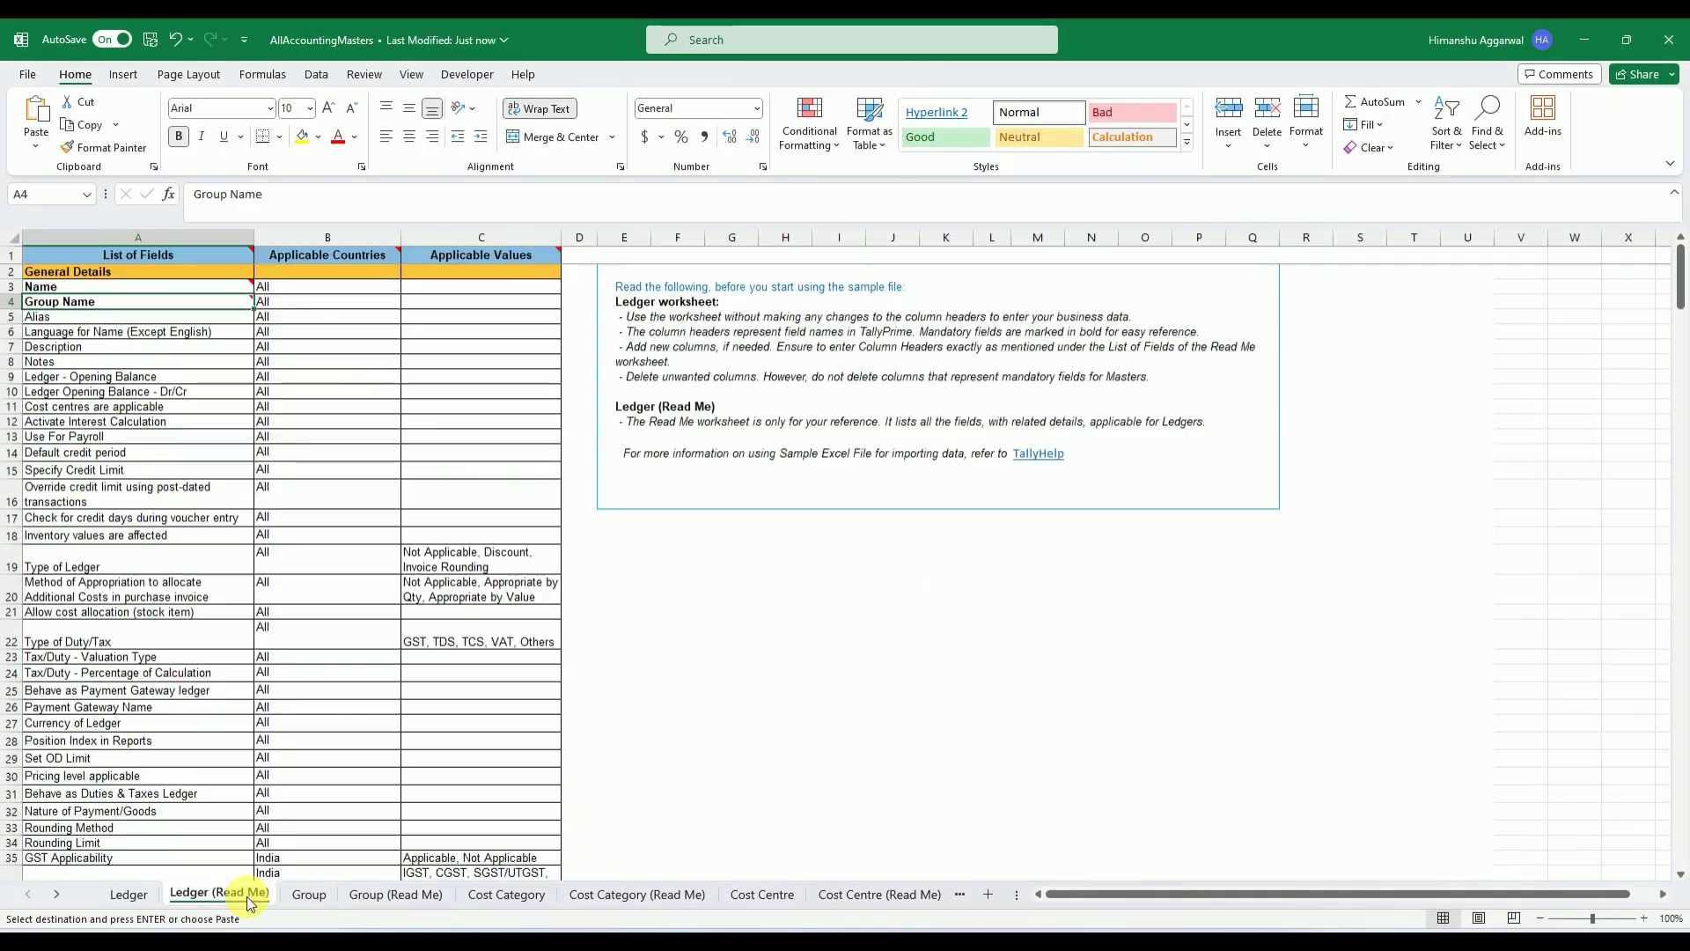
click(49, 640)
double_click(134, 645)
drag(134, 645, 31, 642)
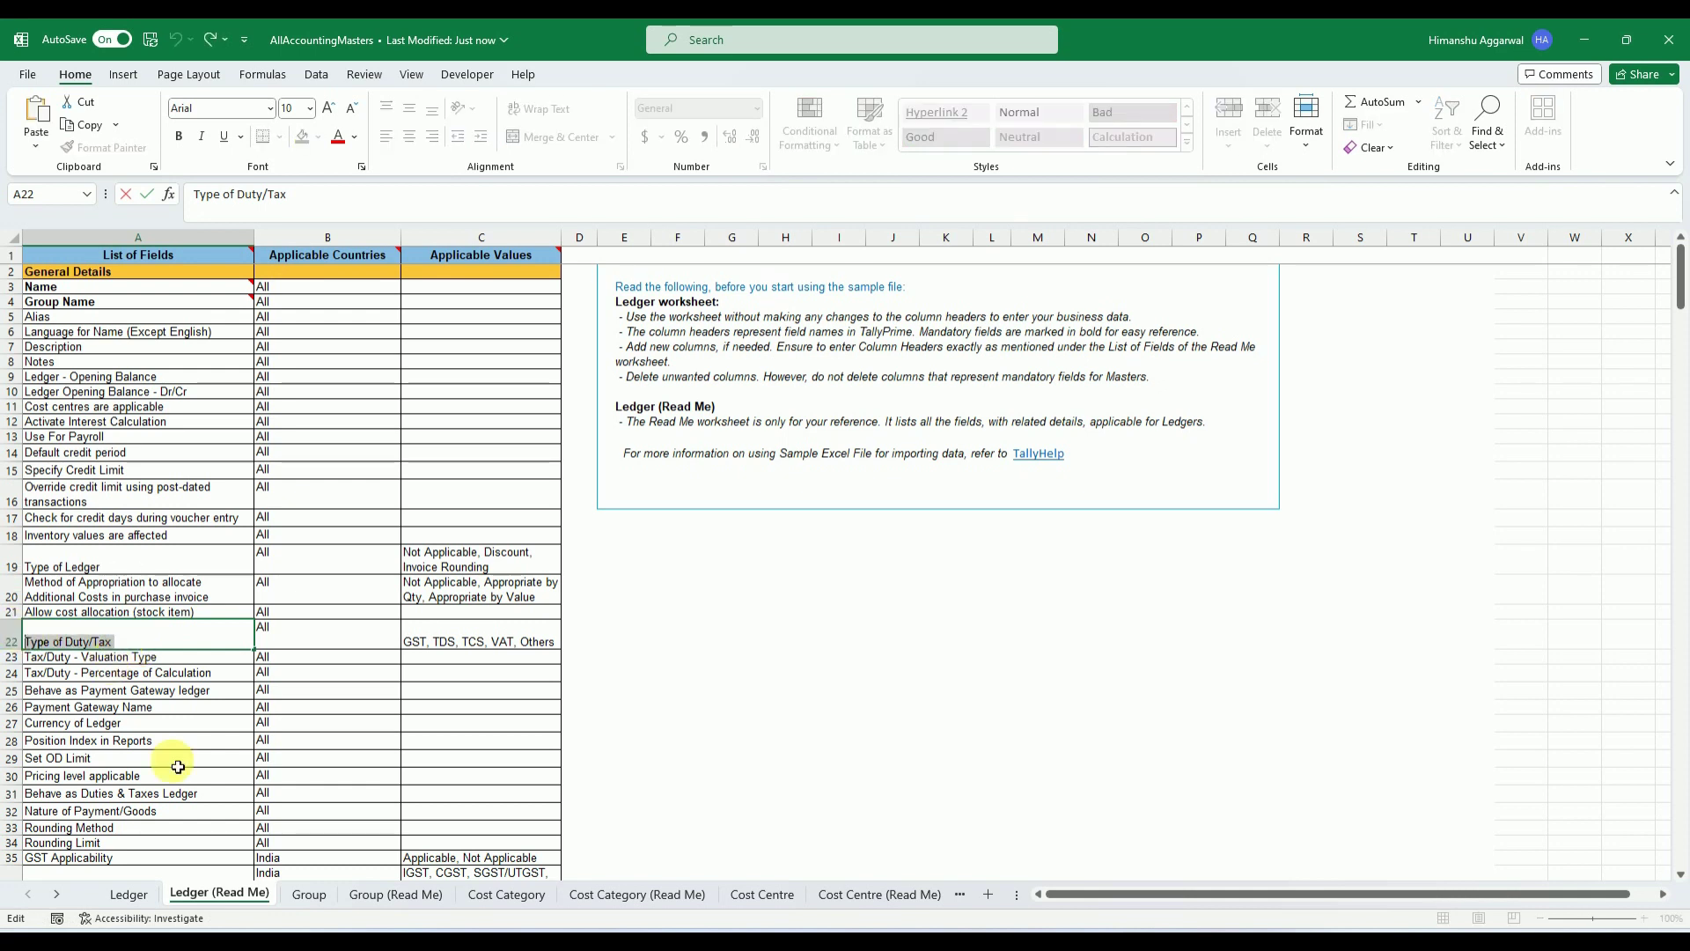
Add the Type of Duty/Tax heading in M1 of the Ledger worksheet and fit the column width to it
click(139, 901)
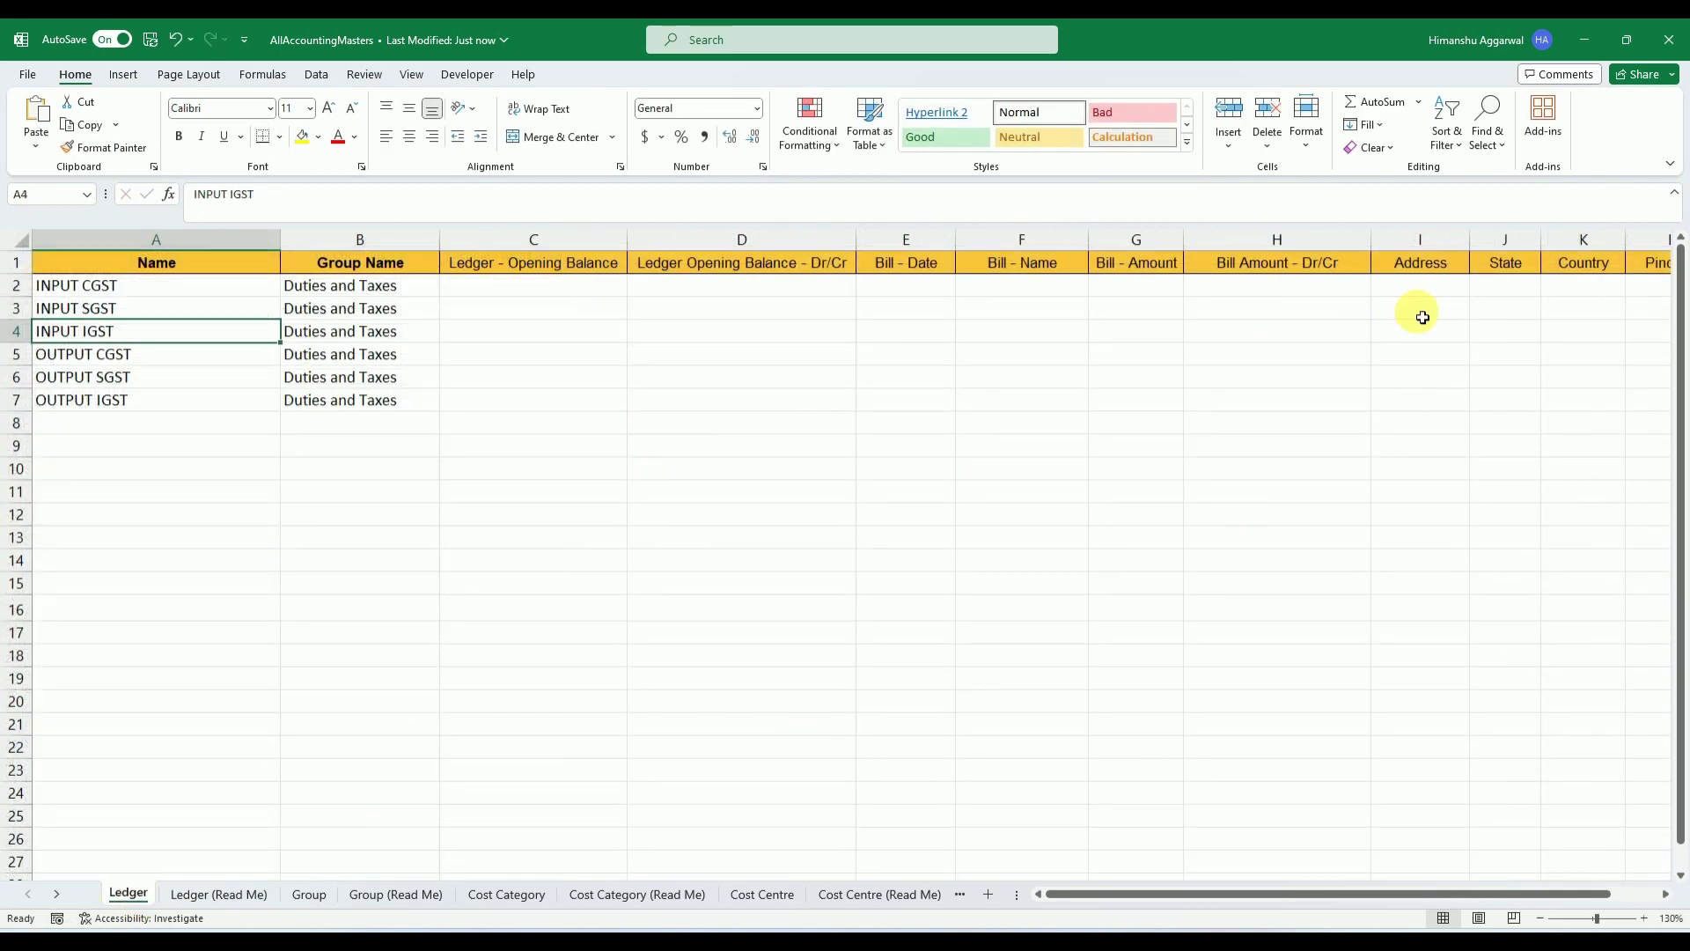
click(1384, 265)
key(Right)
key(Right)
key(Right)
key(Right)
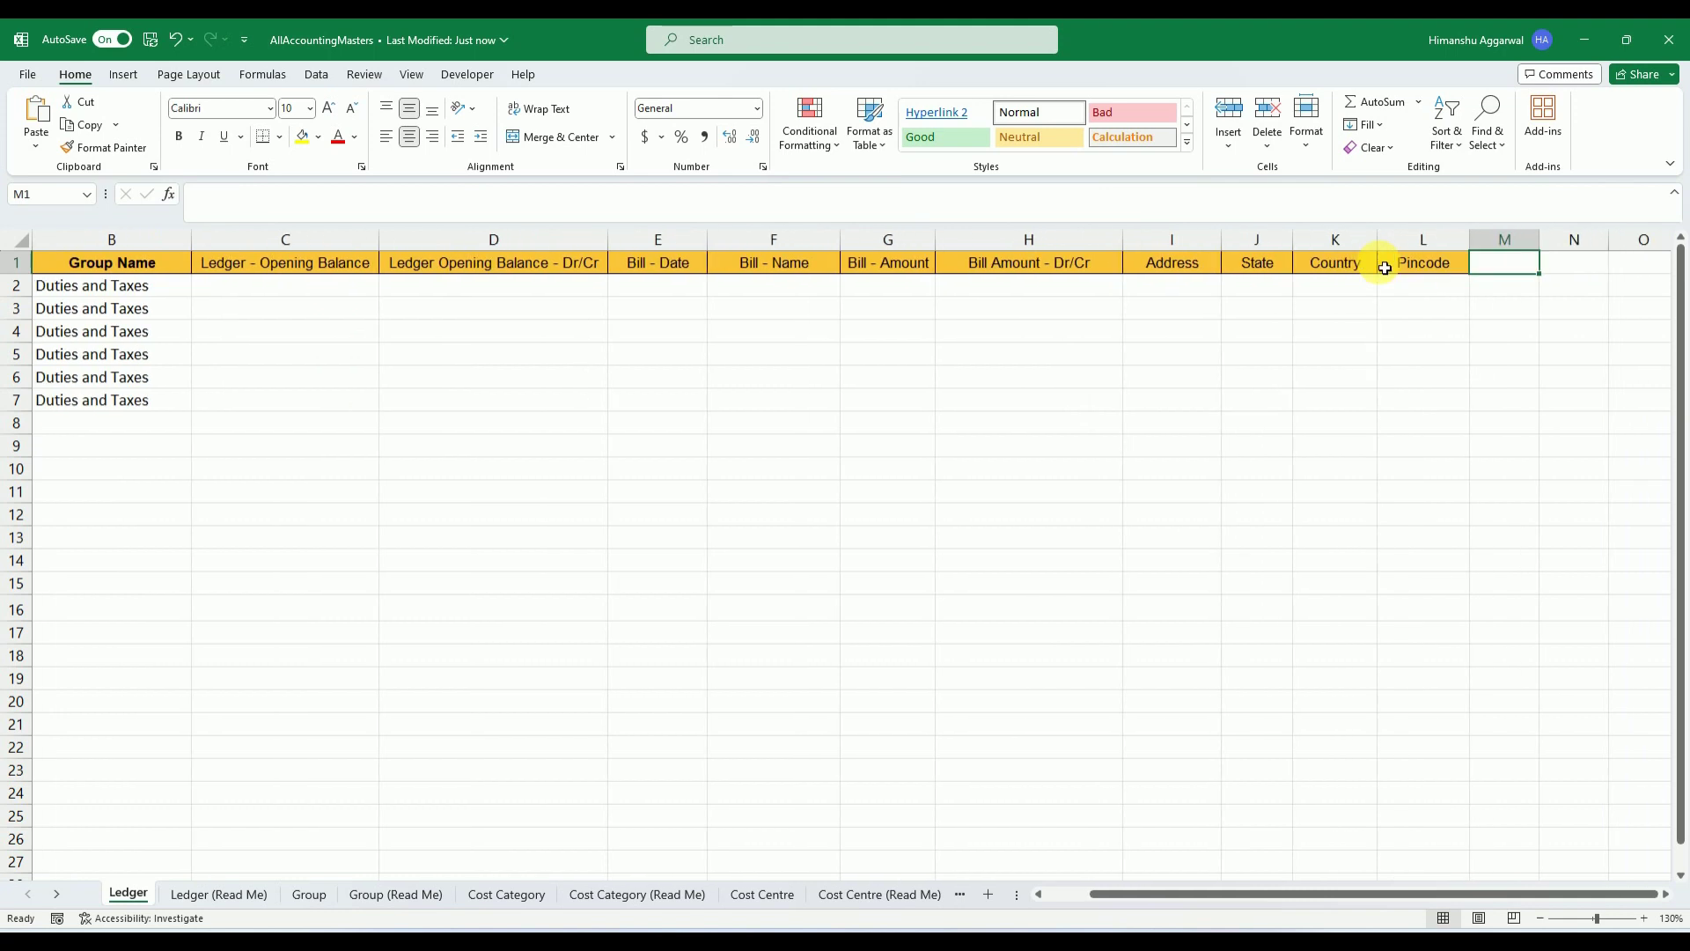
key(ctrl+v)
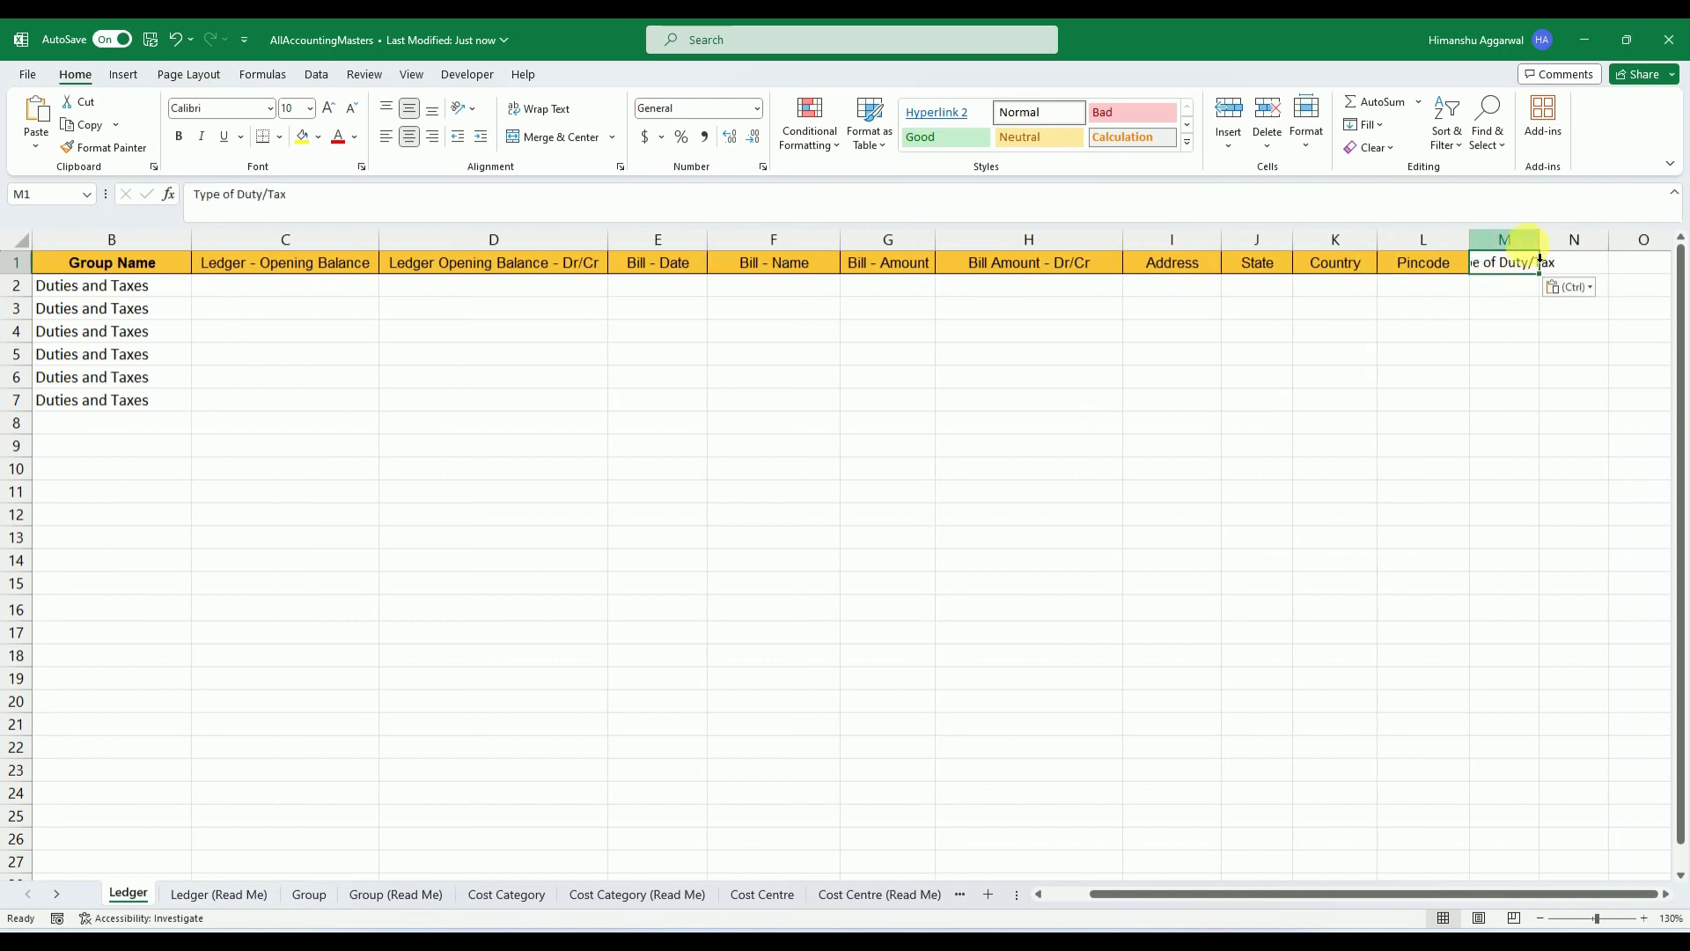
double_click(1547, 243)
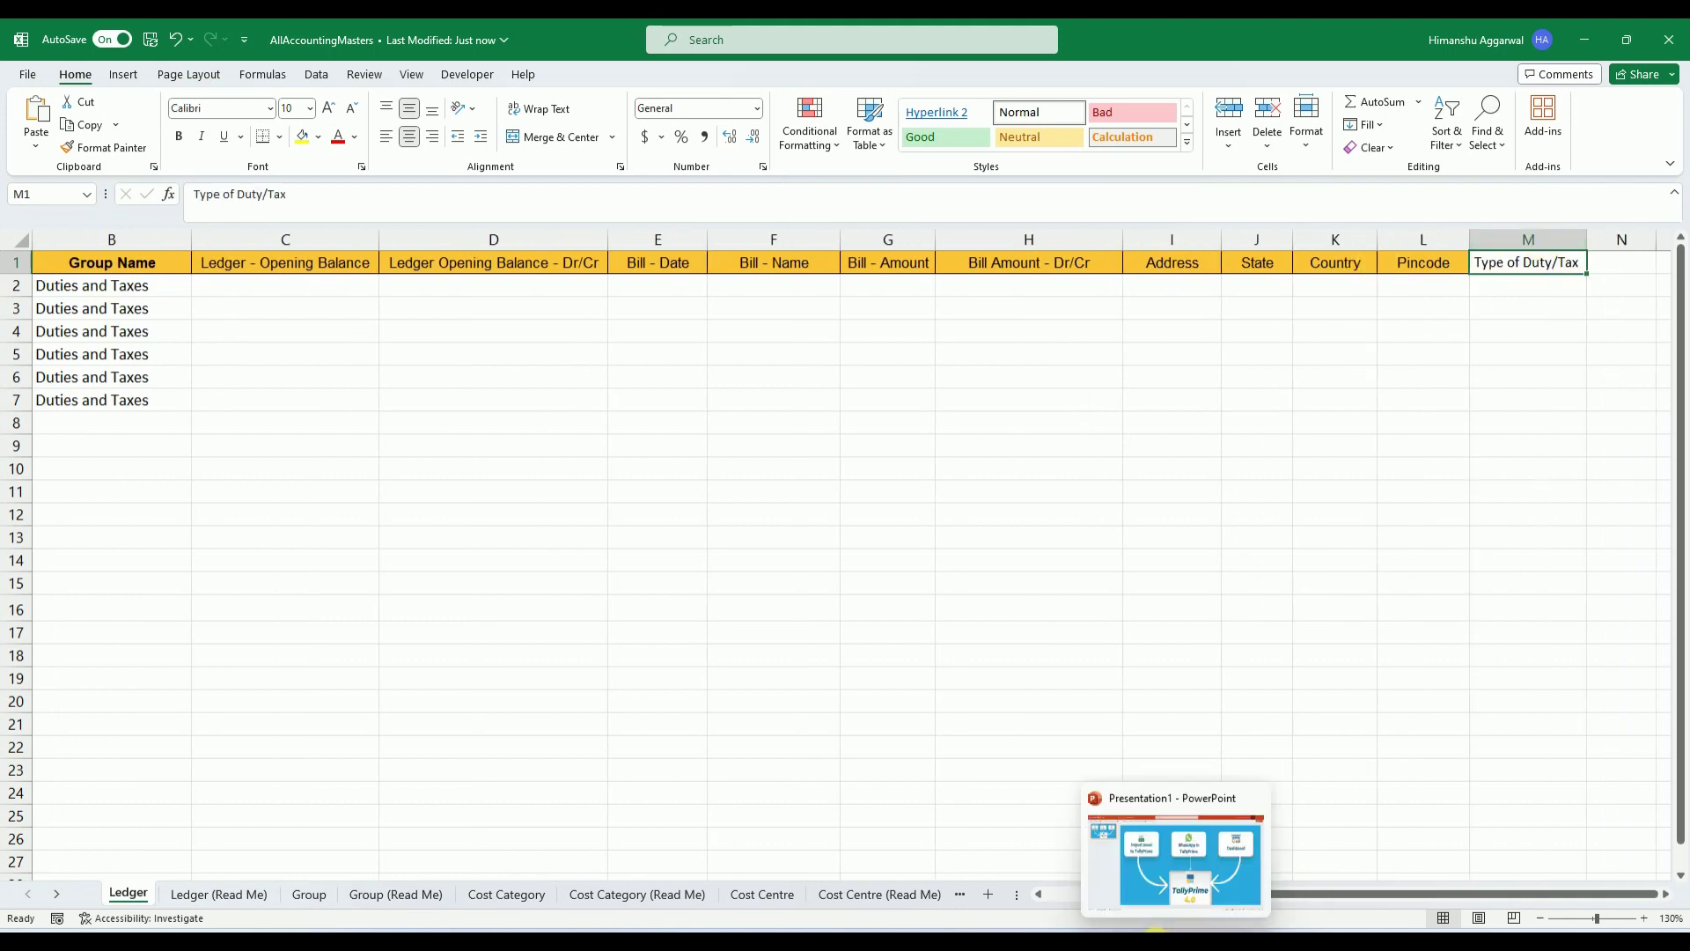
Check the Type of Duty/Tax options in TallyPrime and fill GST into M2:M7 of the Ledger worksheet for all six tax ledgers
click(1184, 933)
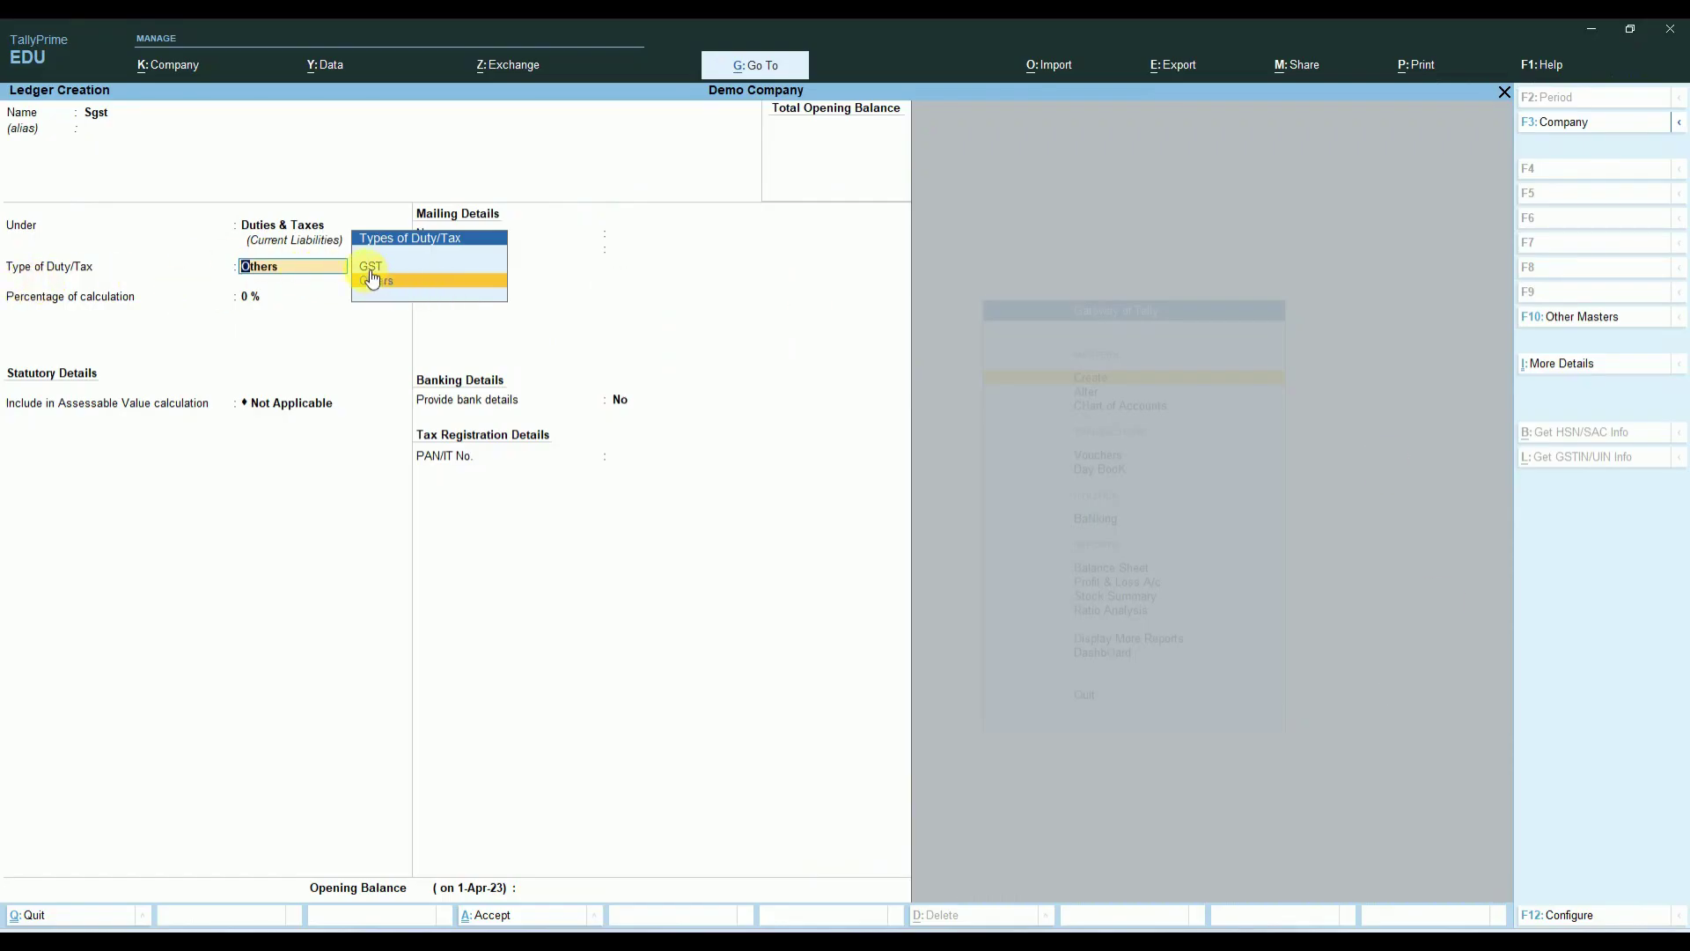
mouse_move(1170, 913)
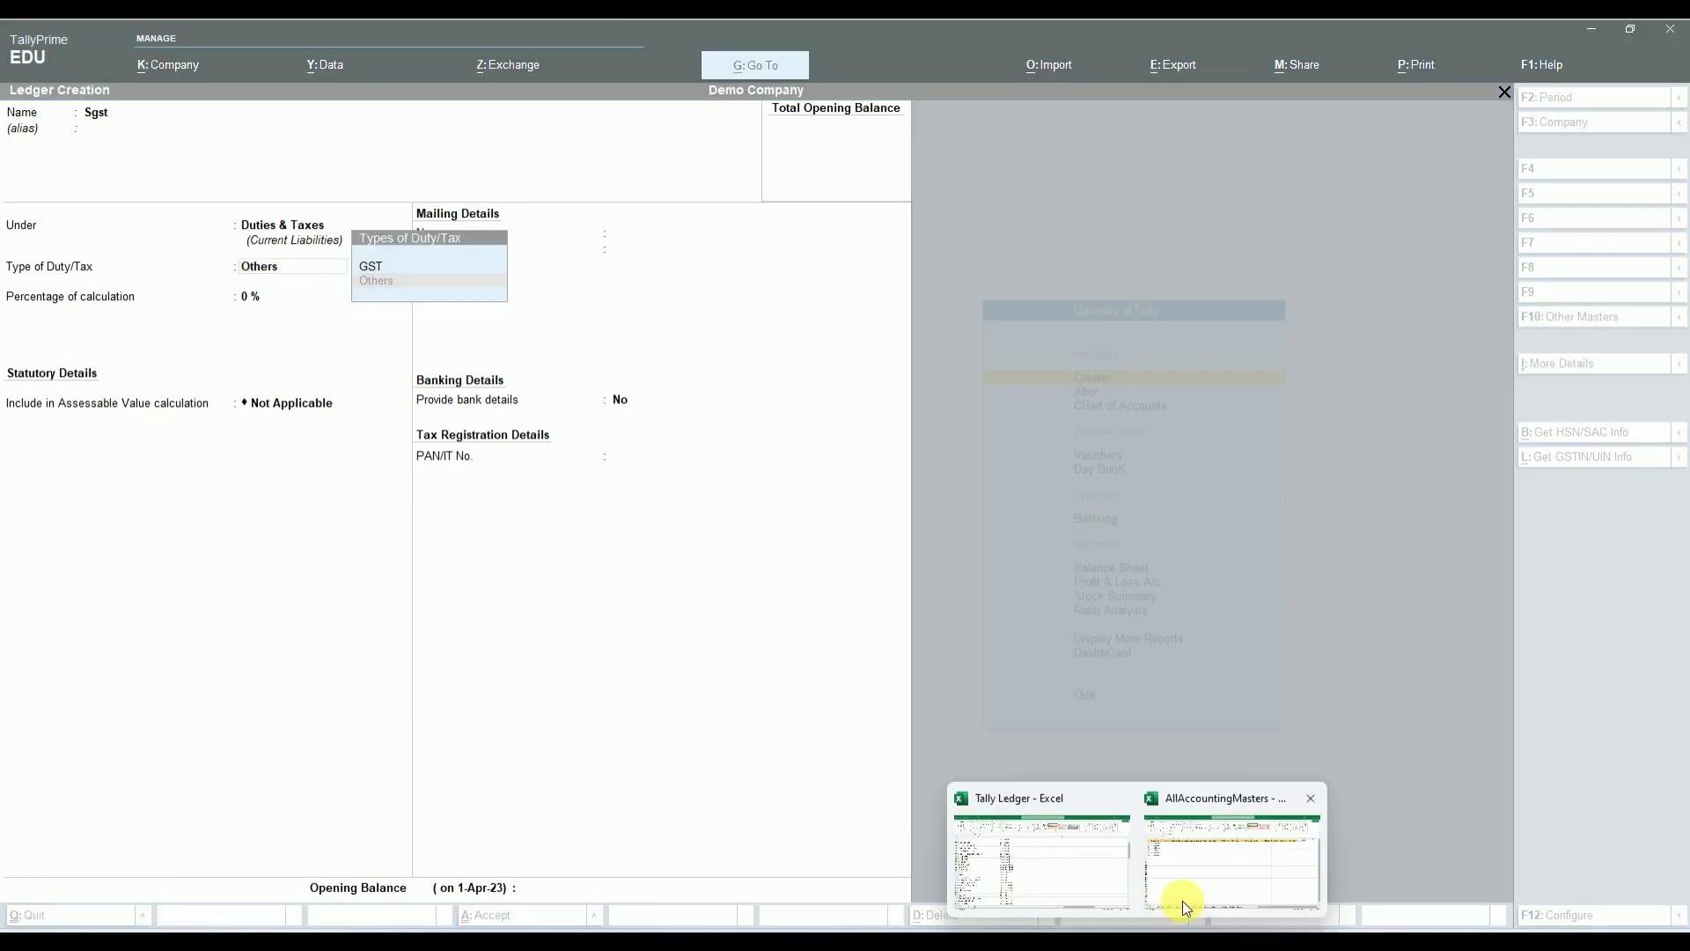
click(1206, 881)
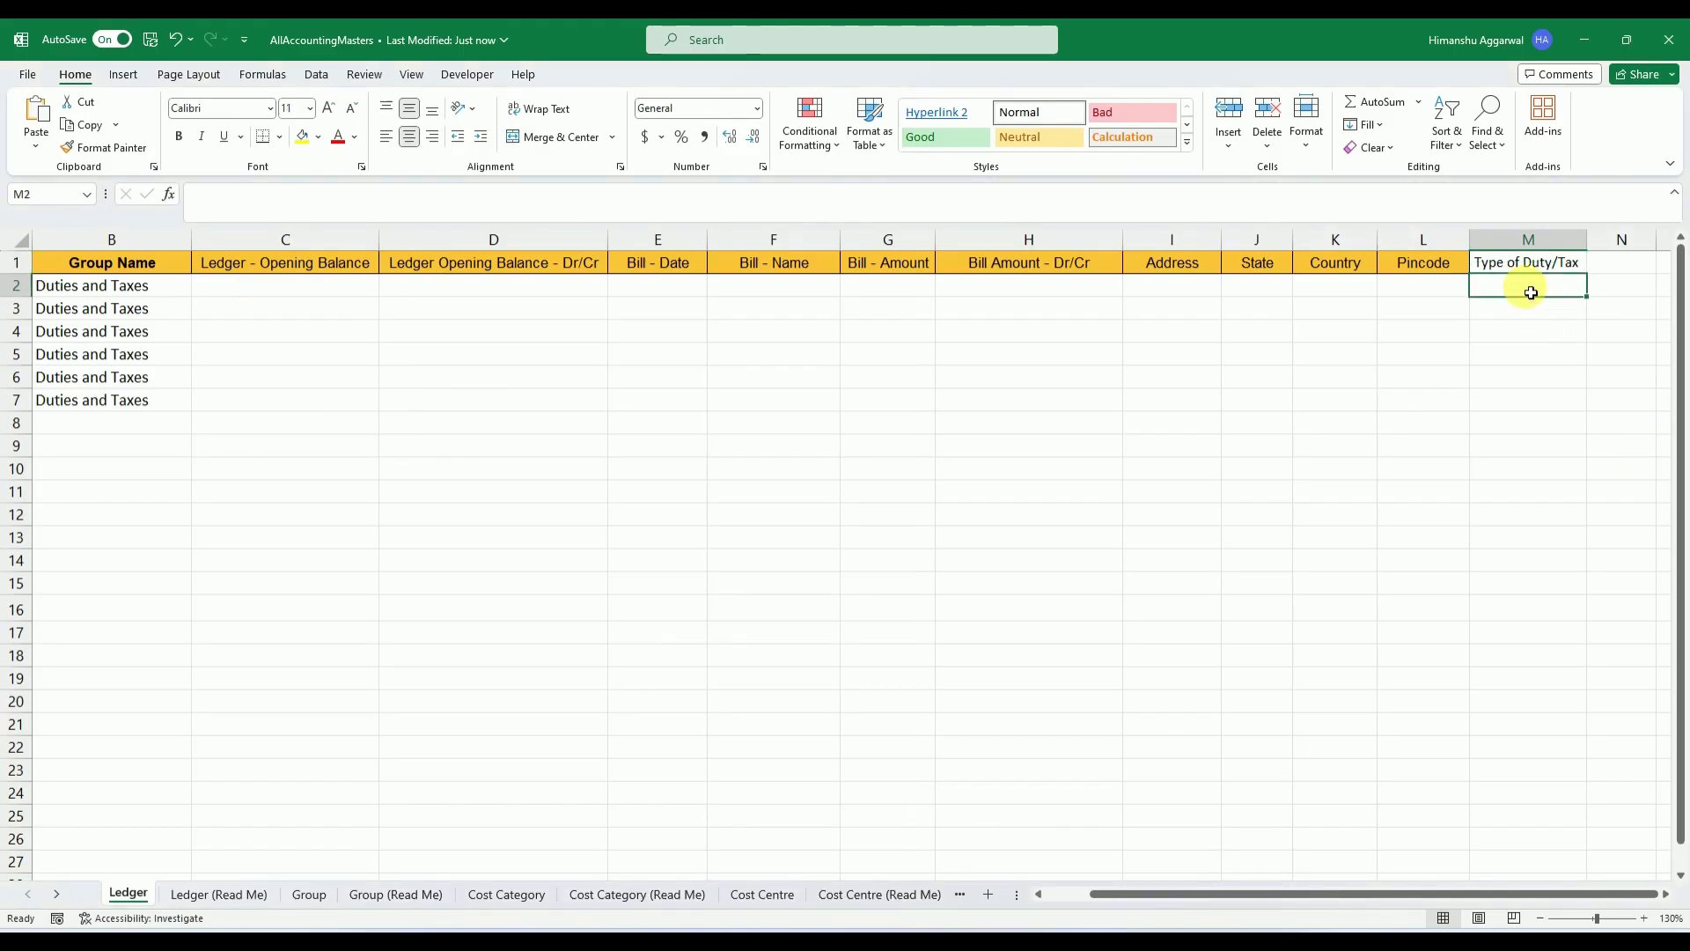
text(G)
key(Return)
key(Up)
key(shift+Down)
key(shift+Down)
key(shift+Down)
key(shift+Down)
key(shift+Down)
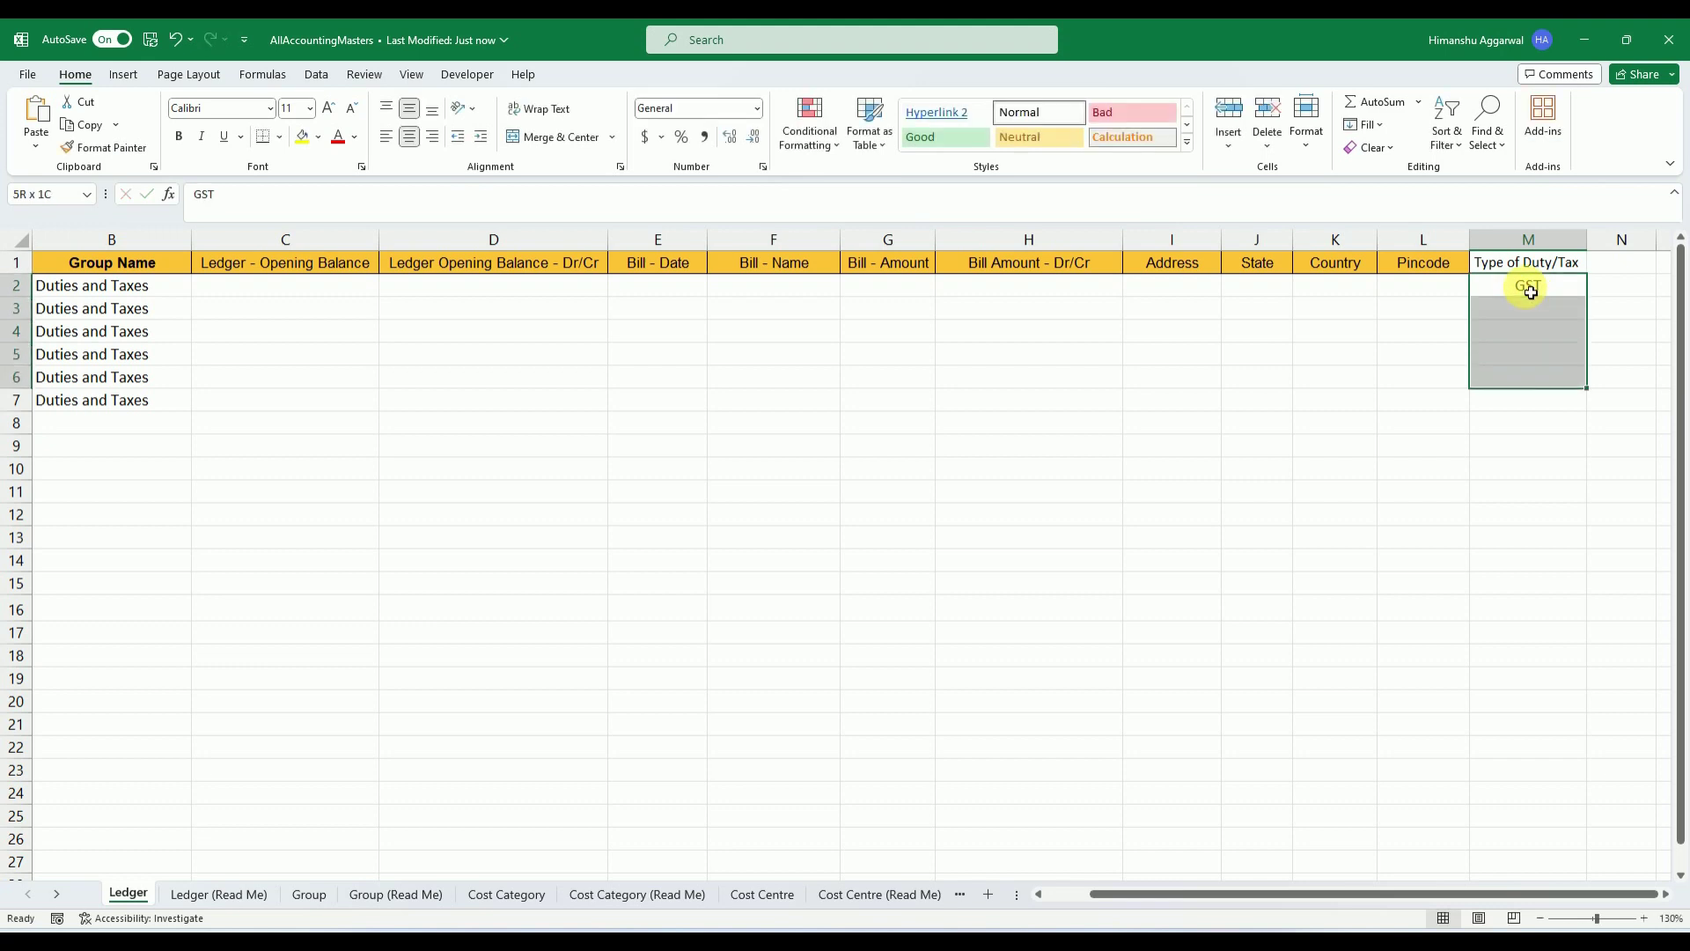
key(ctrl+d)
click(1532, 289)
click(1618, 262)
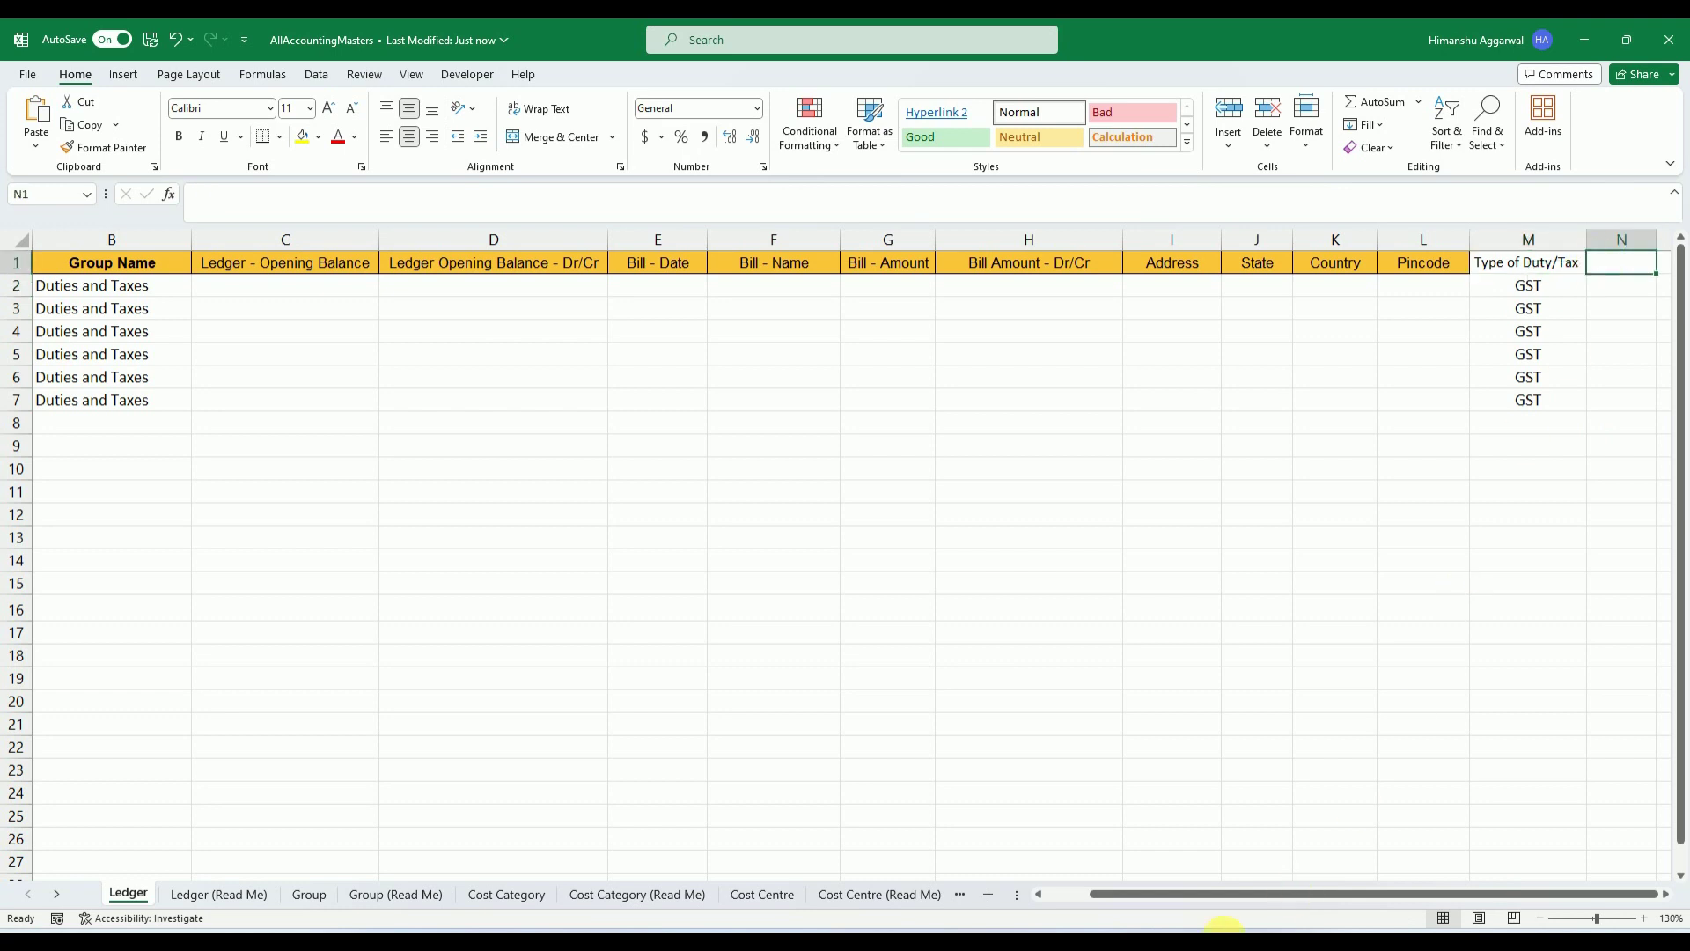
Switch to TallyPrime and set the Sgst ledger's Type of Duty/Tax to GST
mouse_move(1137, 940)
click(1229, 944)
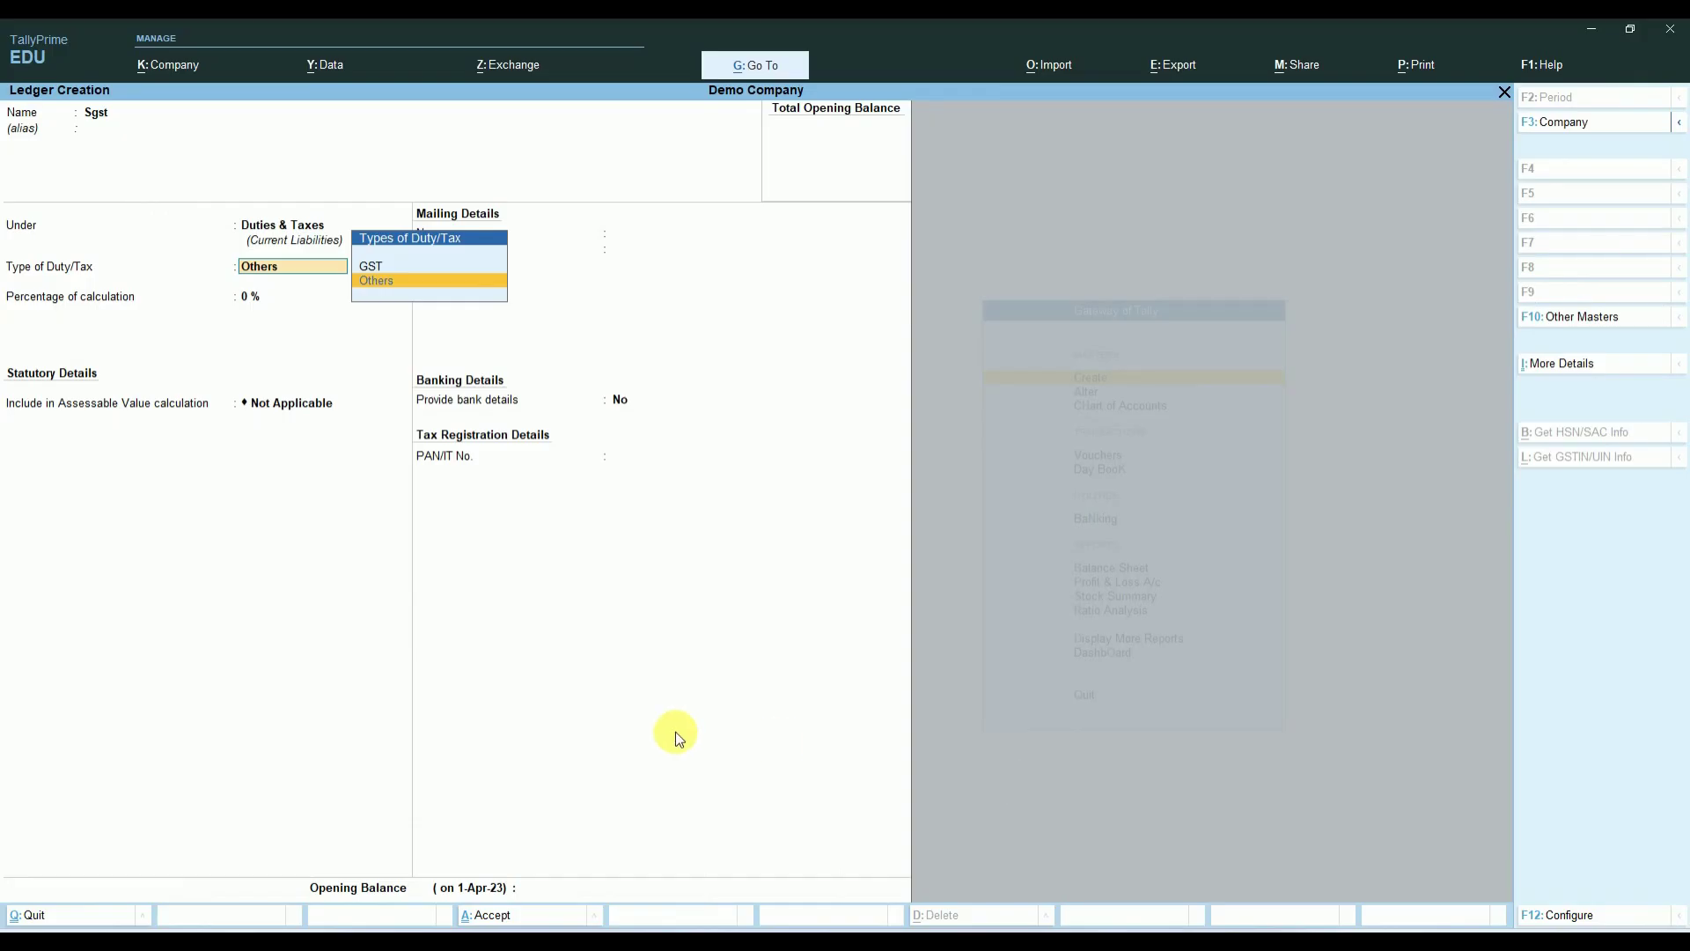
key(Up)
key(Return)
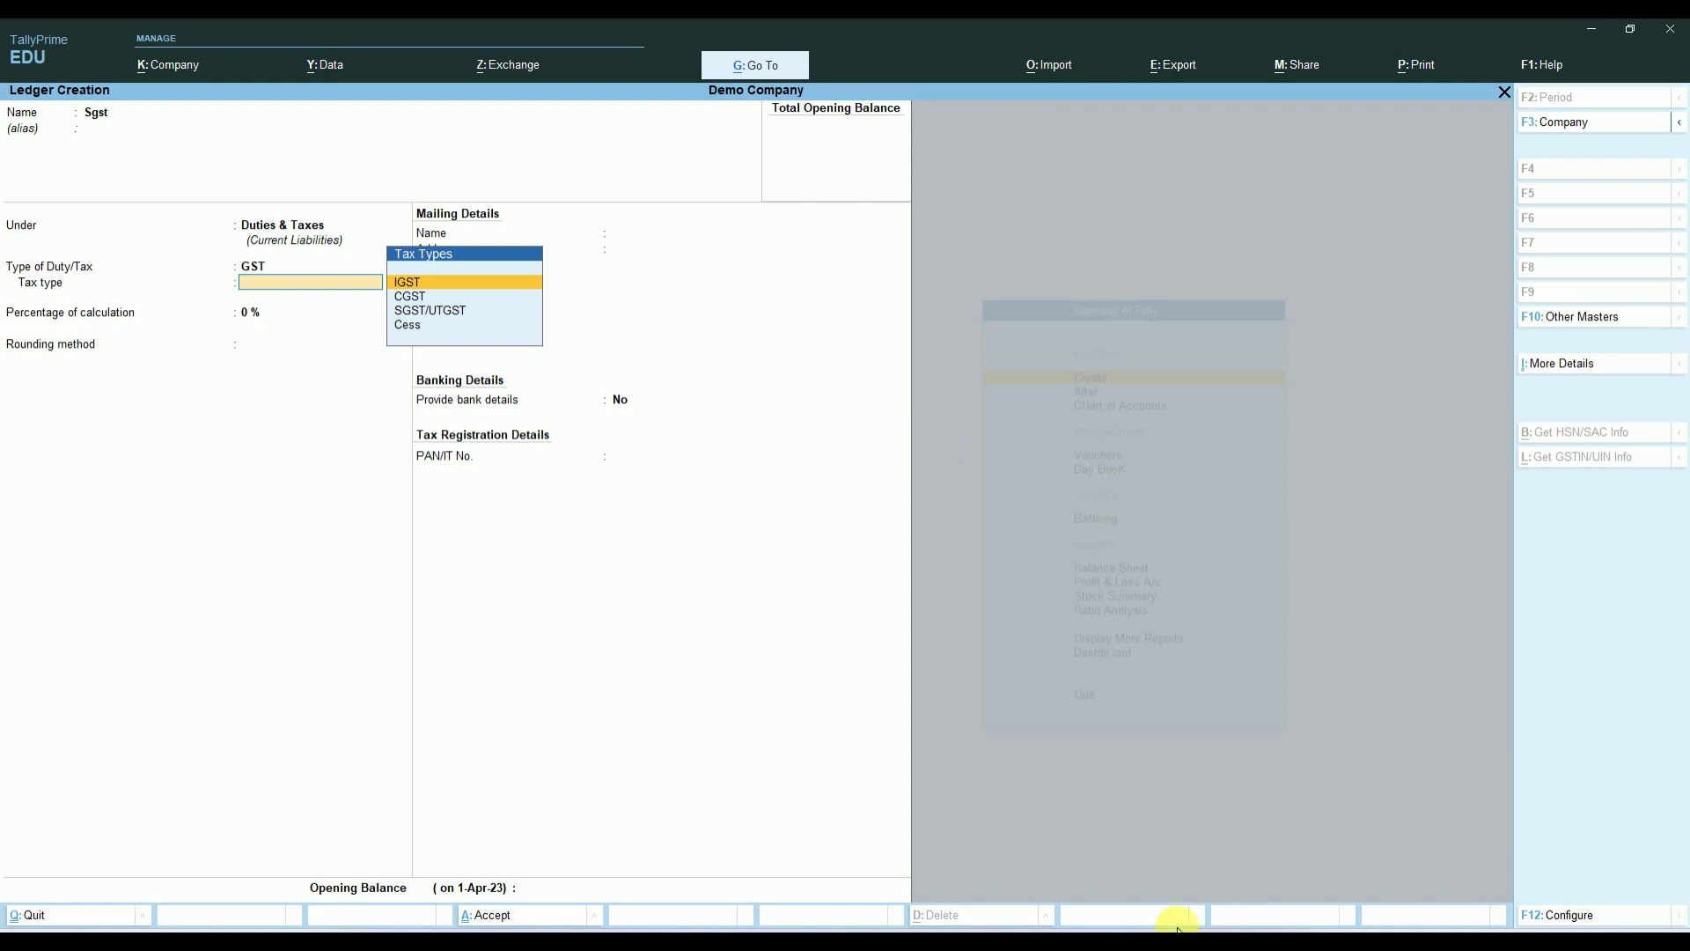
Switch to the AllAccountingMasters workbook and copy the Tax Type (GST) field name from A36 of the Ledger (Read Me) worksheet
mouse_move(1170, 909)
click(1192, 875)
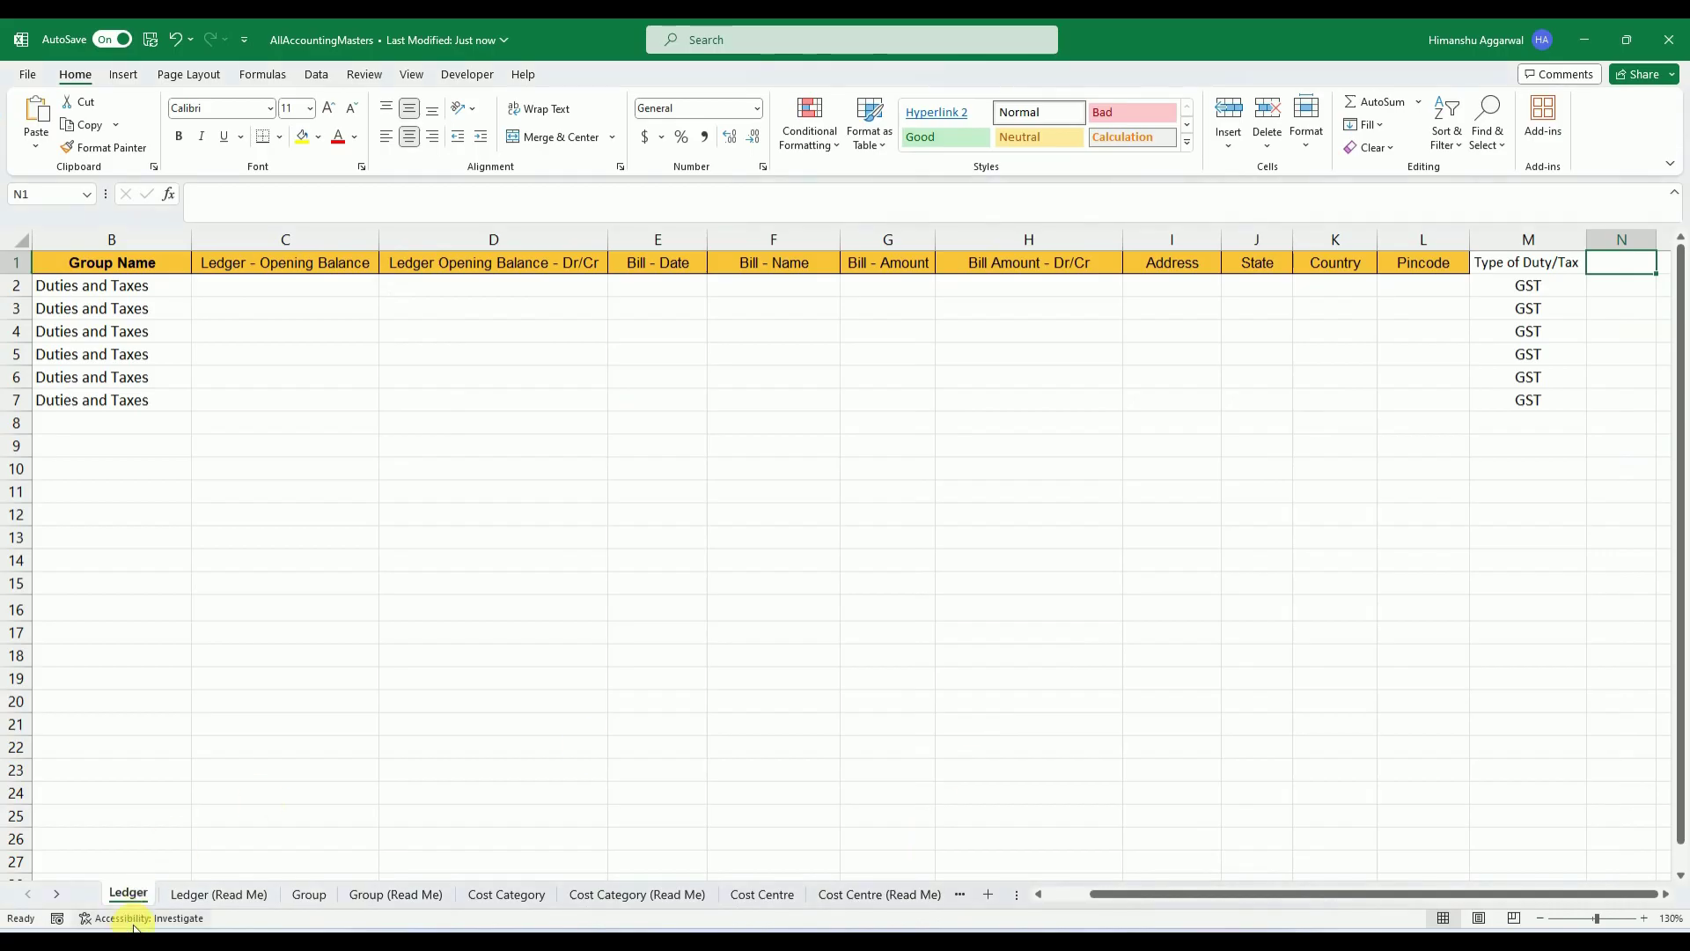
click(236, 892)
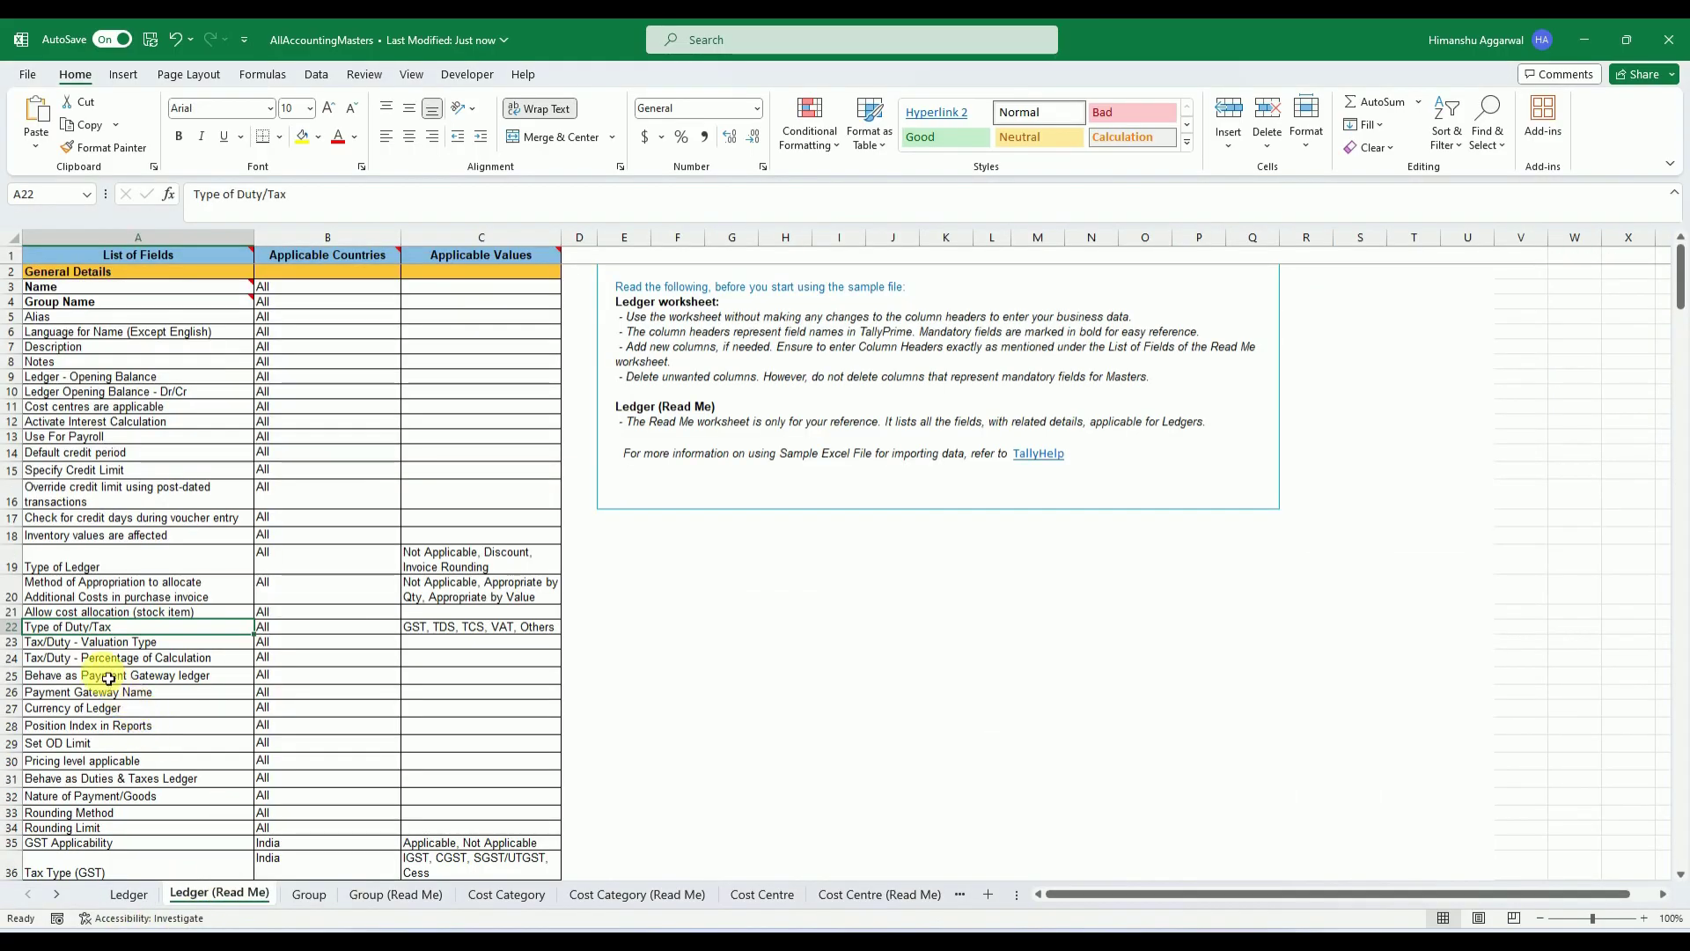
click(116, 781)
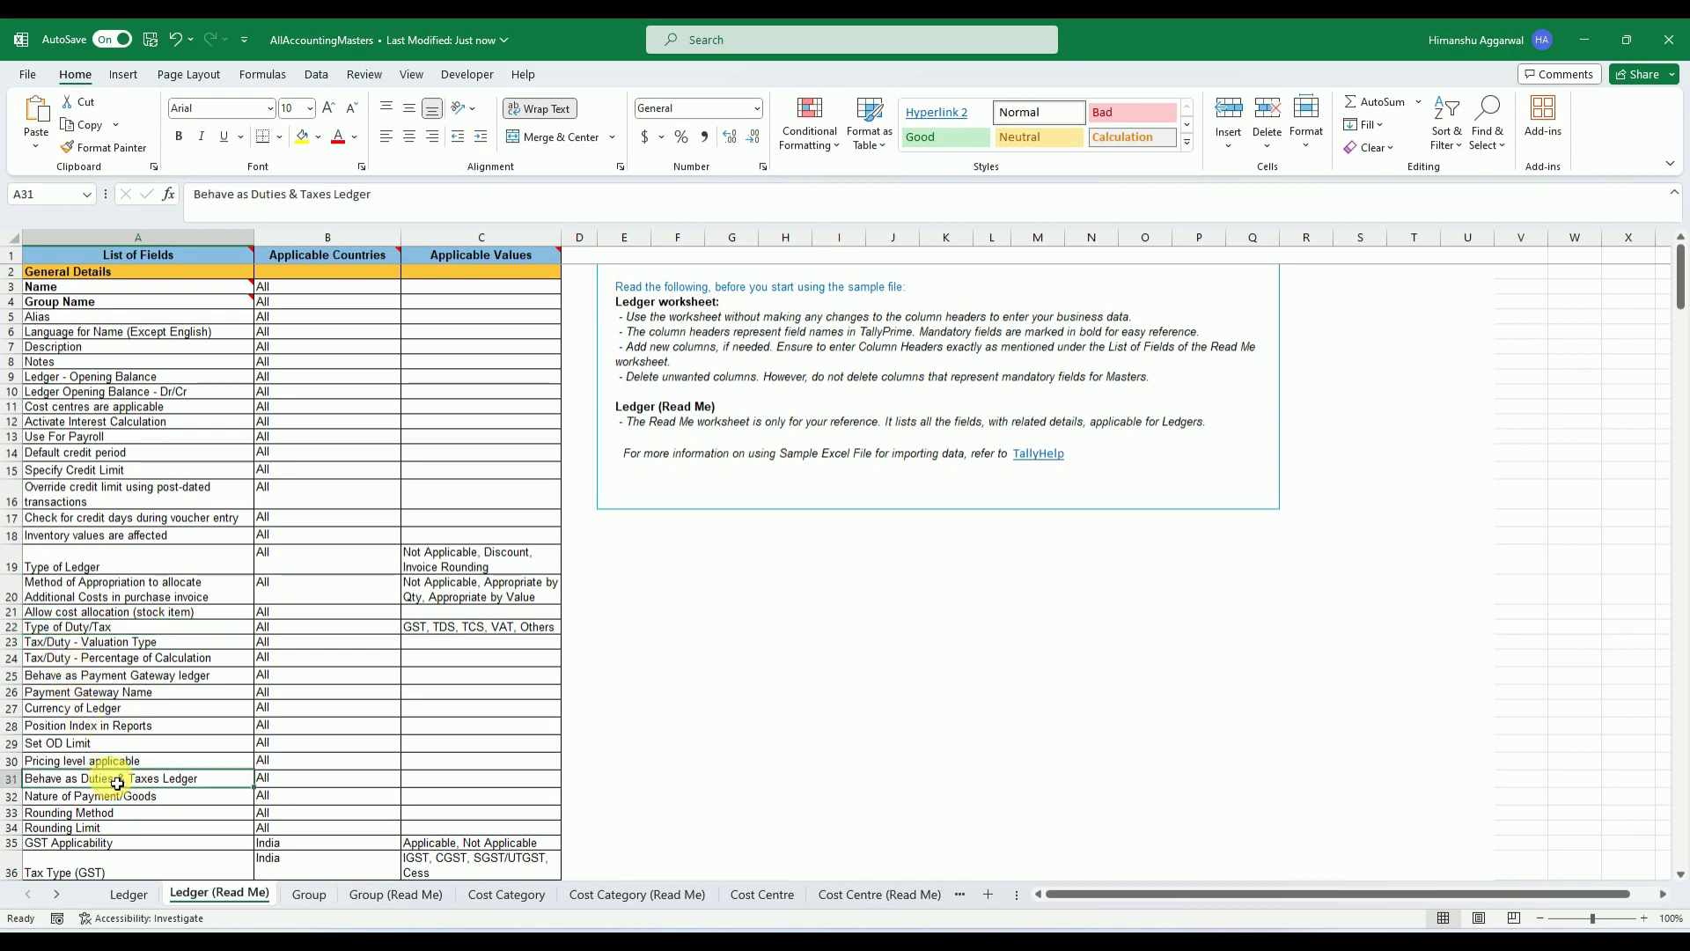
key(Down)
key(Down)
key(Down)
key(Down)
key(Down)
key(Down)
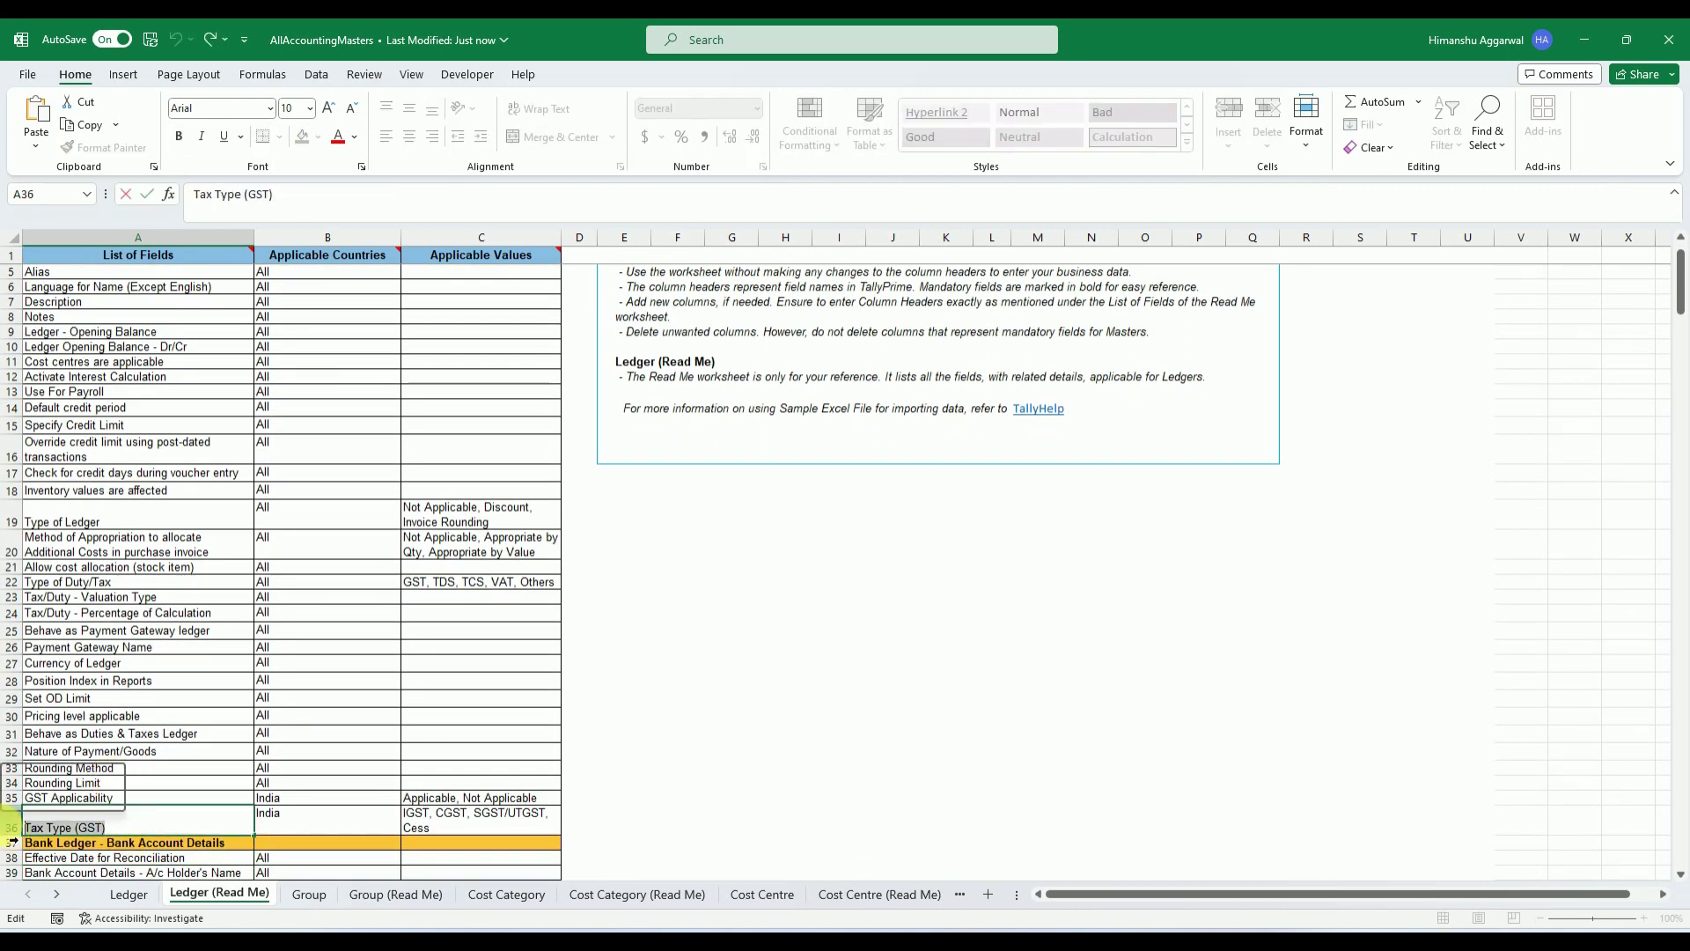
Add the Tax Type (GST) heading in N1 of the Ledger worksheet and fit the column width to it
click(143, 905)
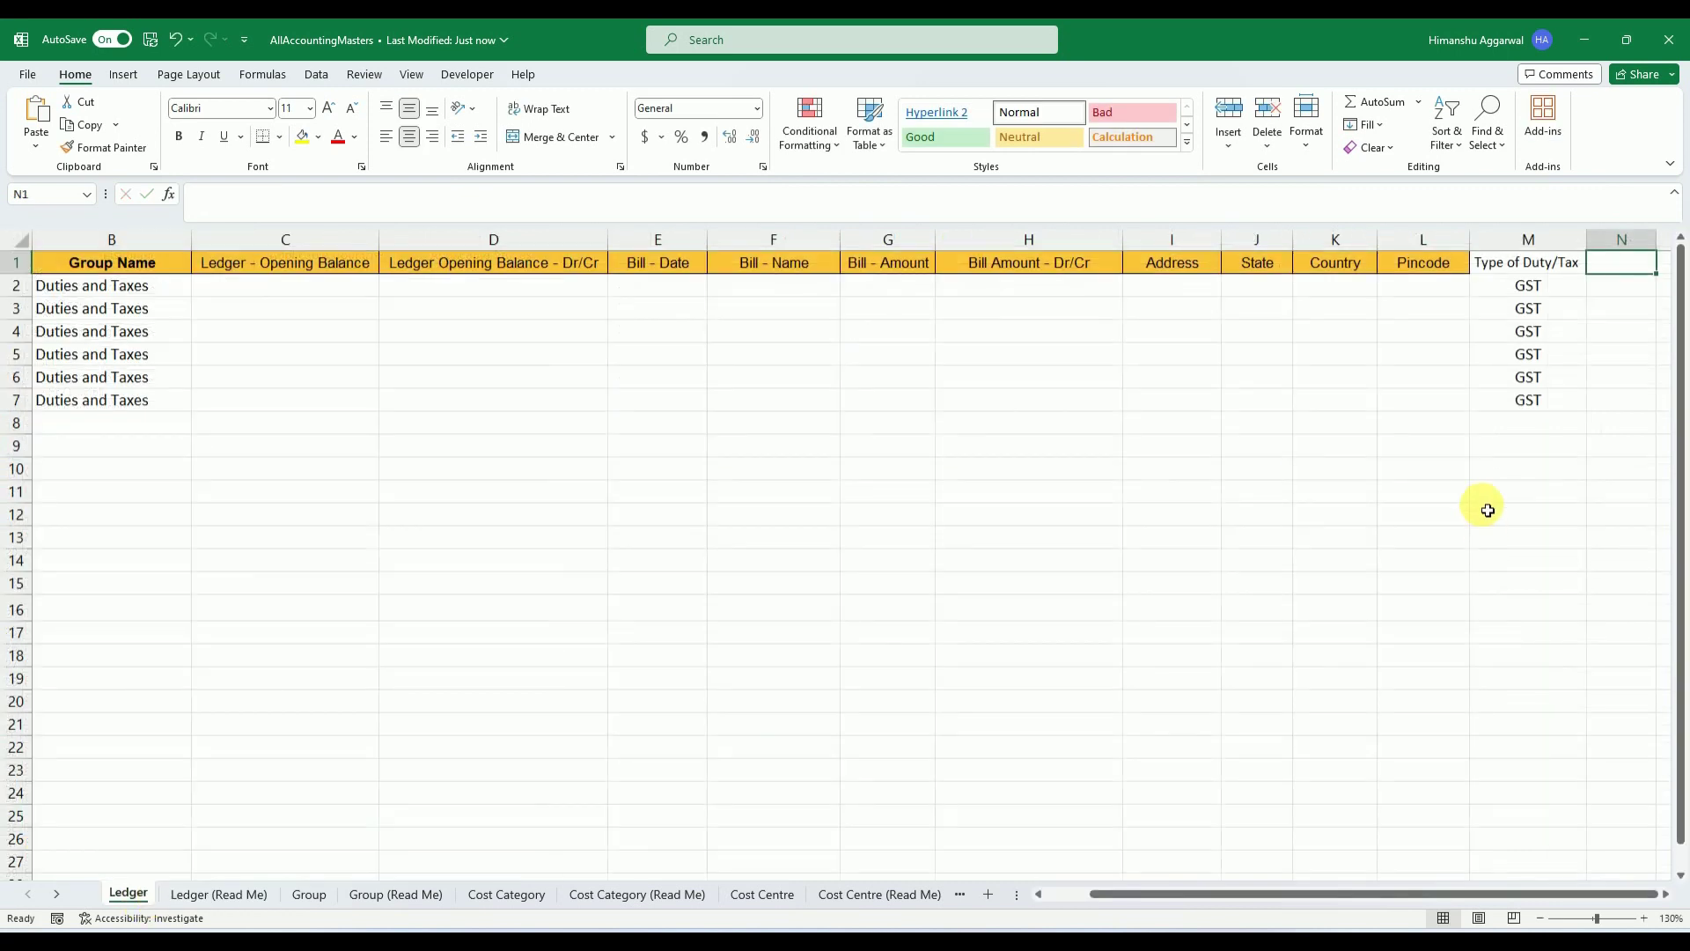
text(Tax Type (GST))
double_click(1656, 240)
click(1666, 904)
click(1667, 904)
click(1321, 560)
Check the ledger names and enter CGST, SGST and IGST in N2:N4 for the three input tax ledgers
click(1293, 301)
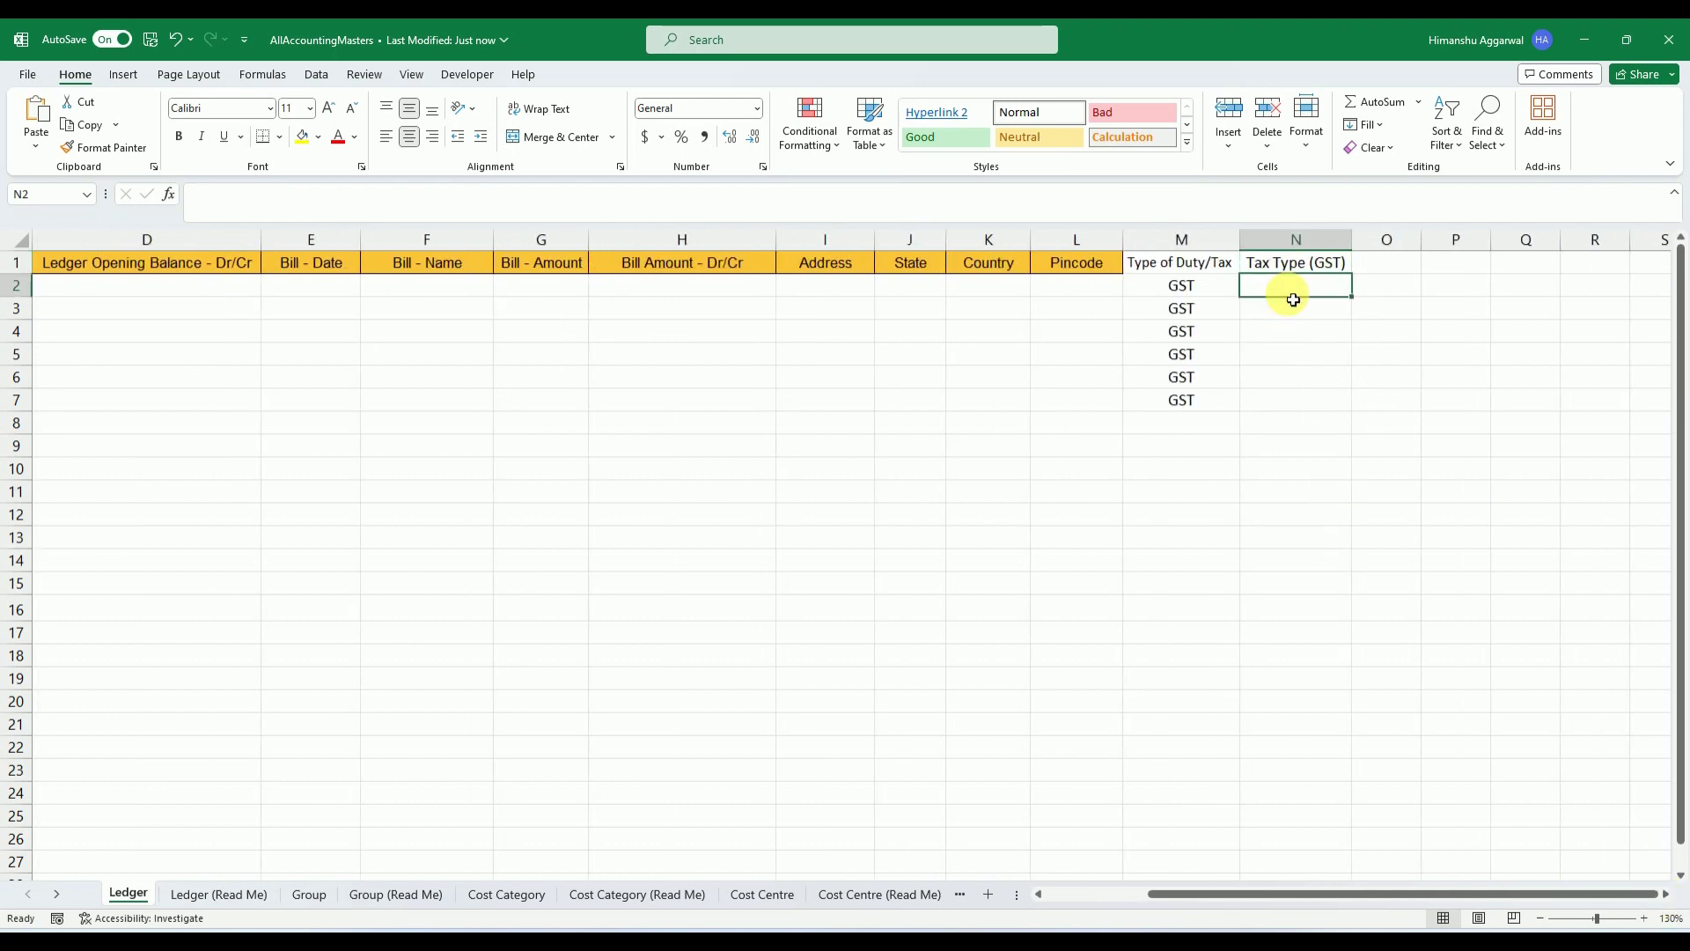
drag(1205, 894, 1097, 903)
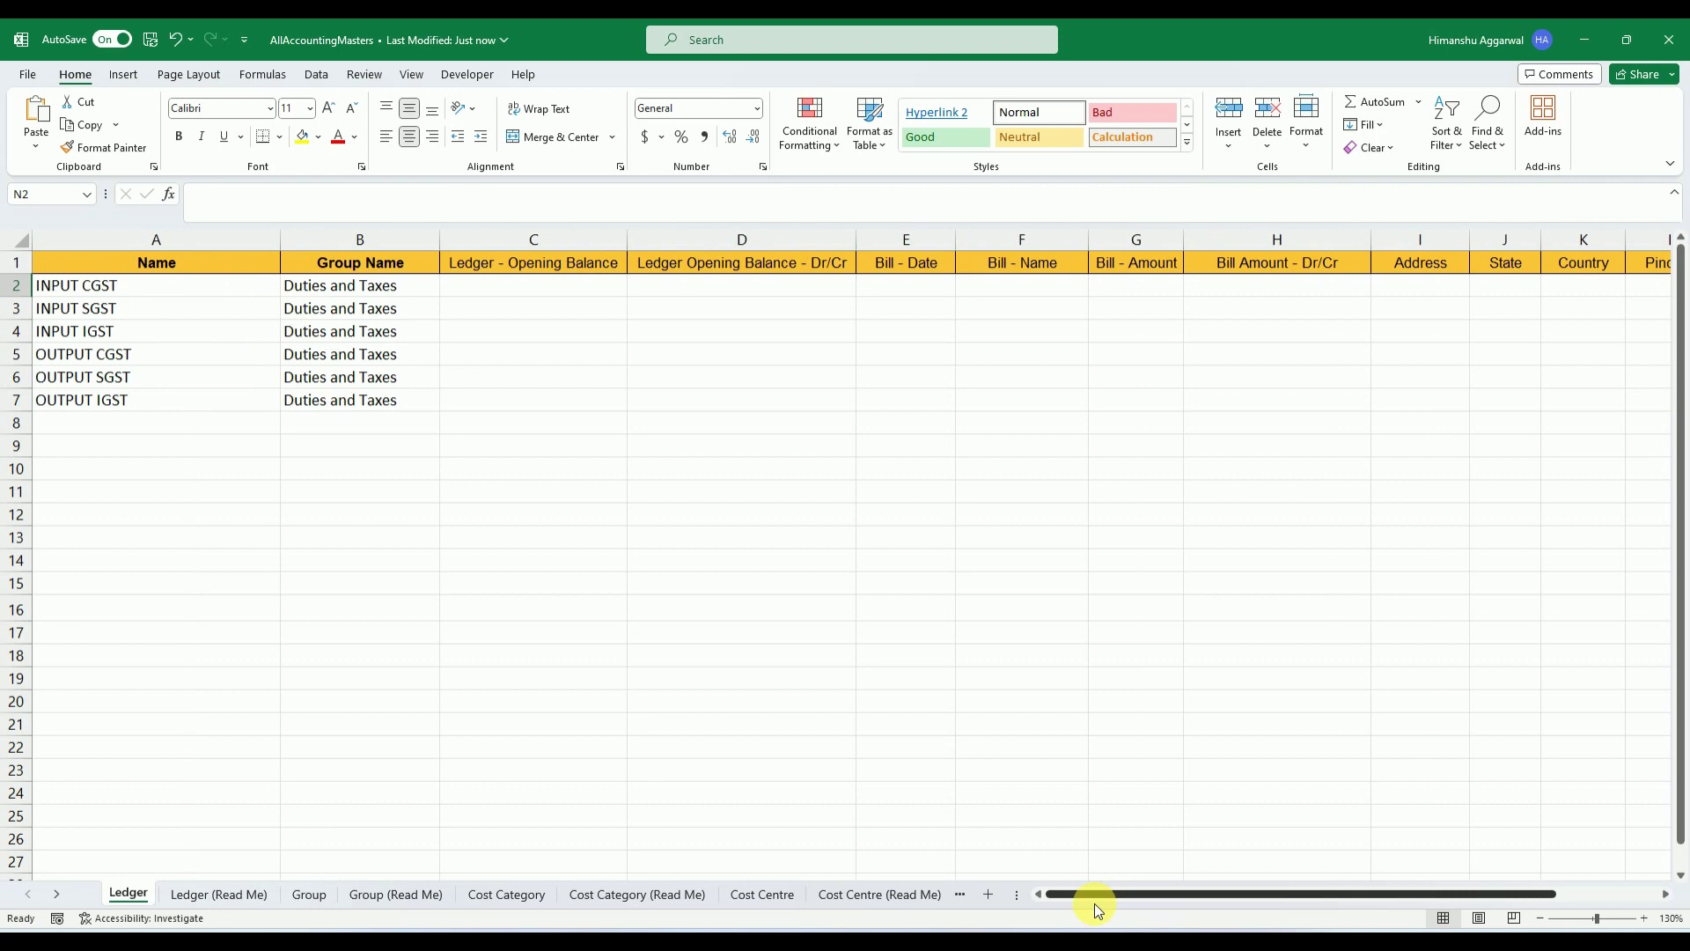
drag(1097, 903, 1179, 905)
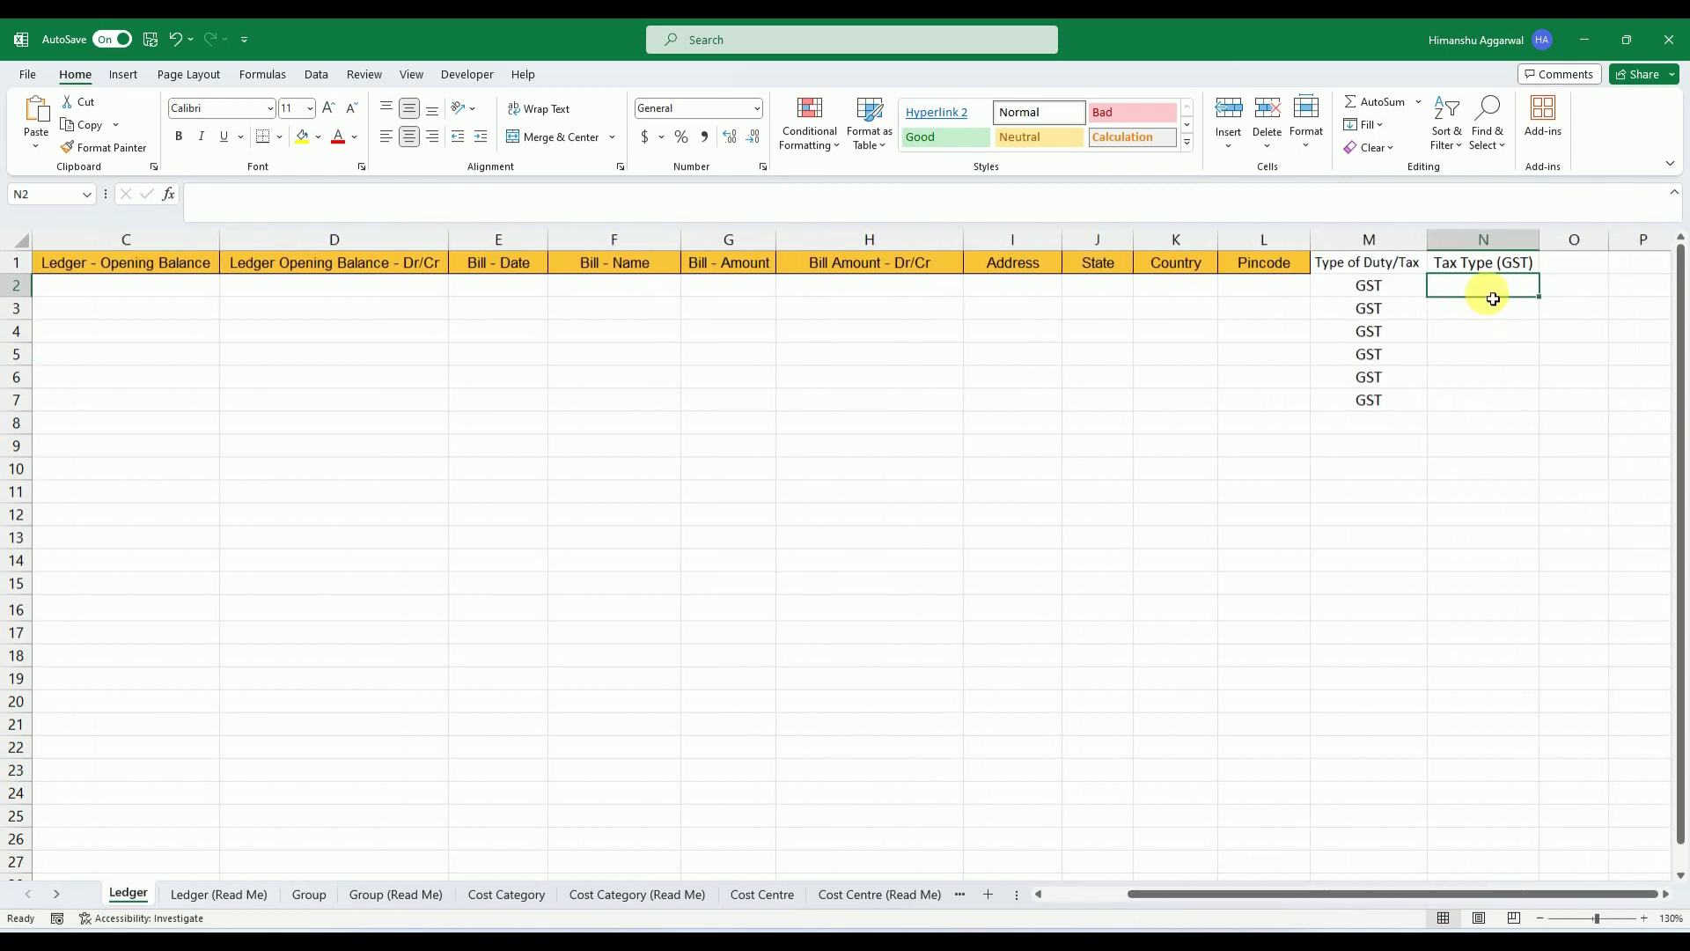
text(CGST)
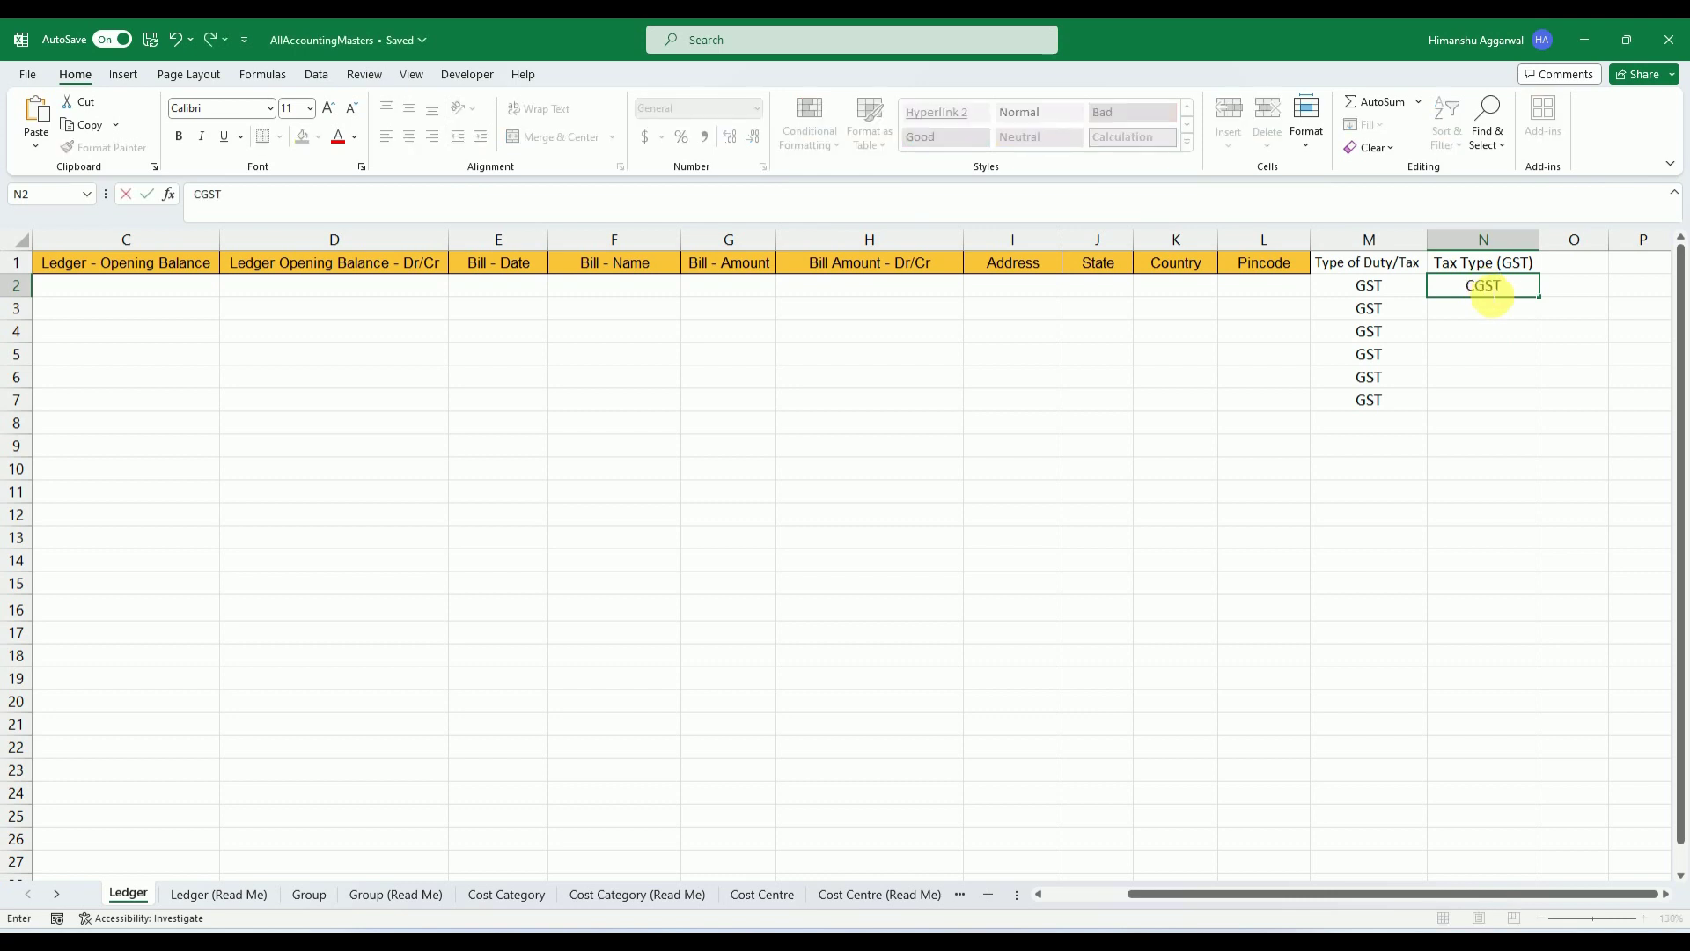
key(Return)
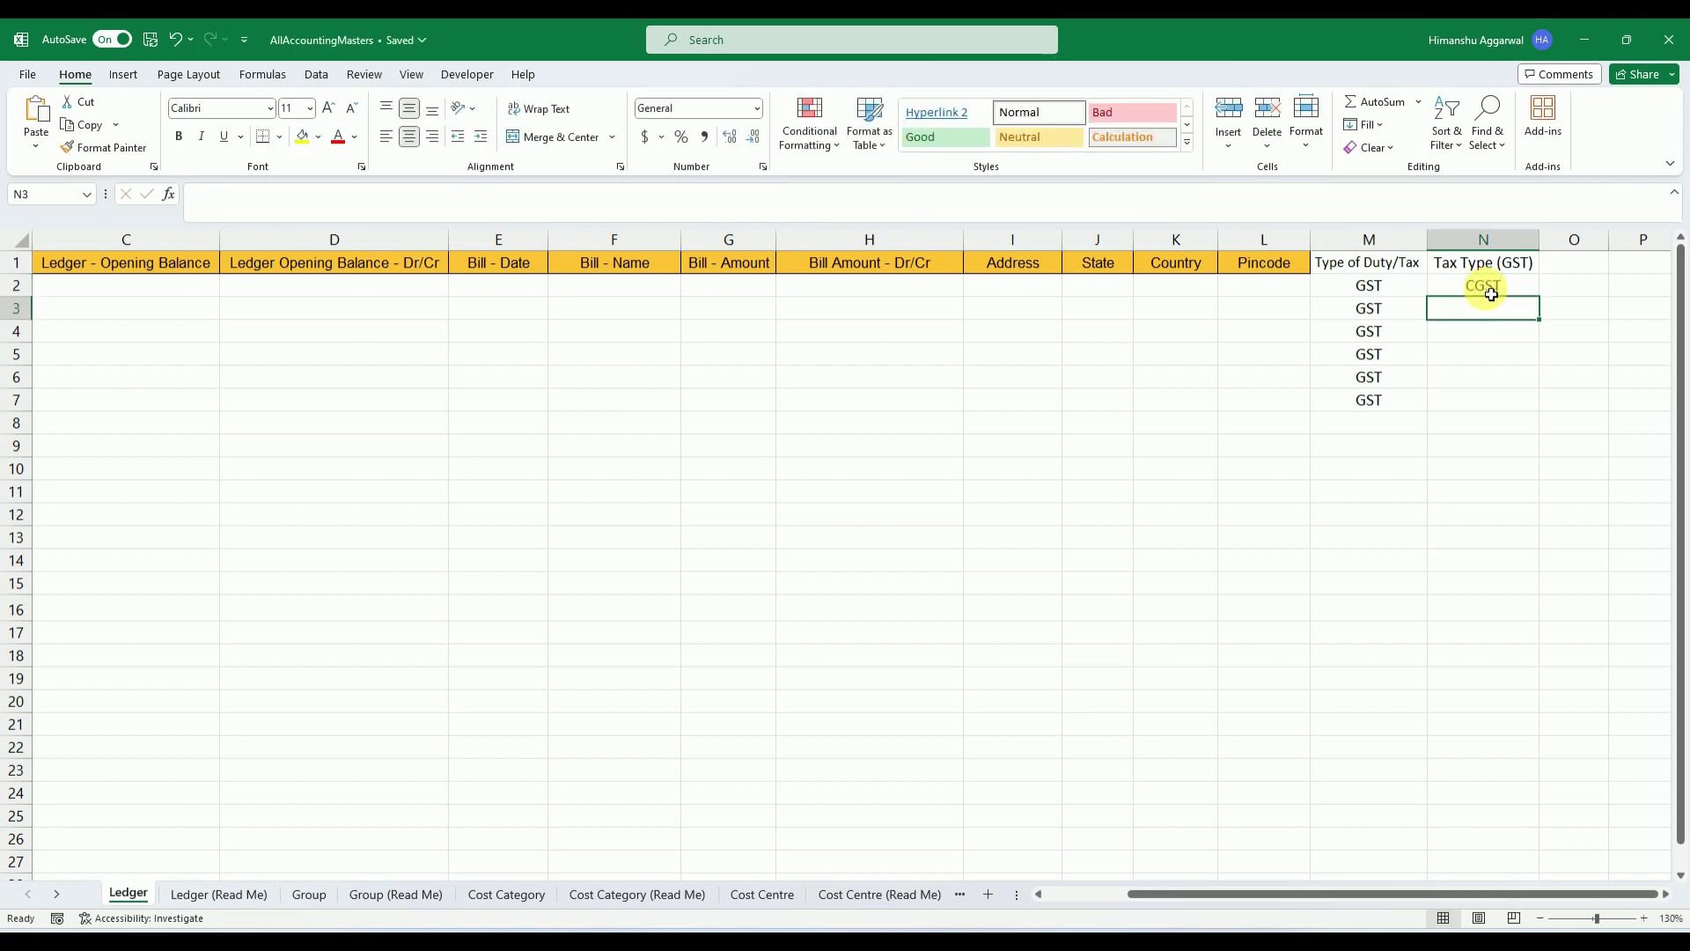
text(SGST)
key(Return)
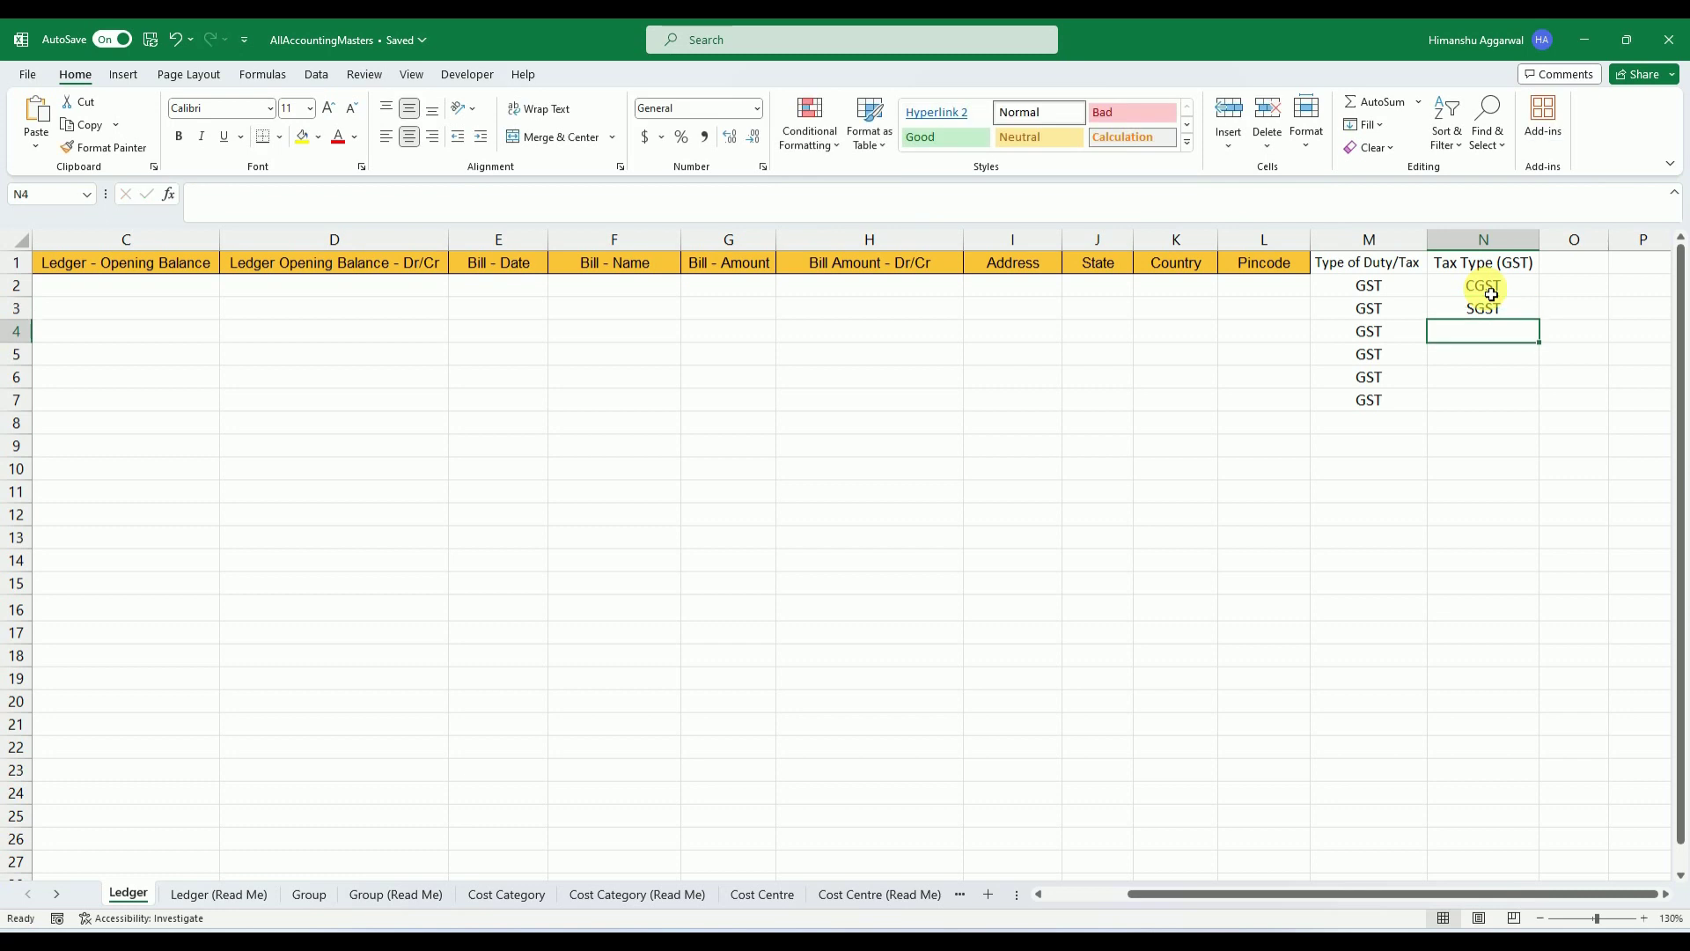
text(IGST)
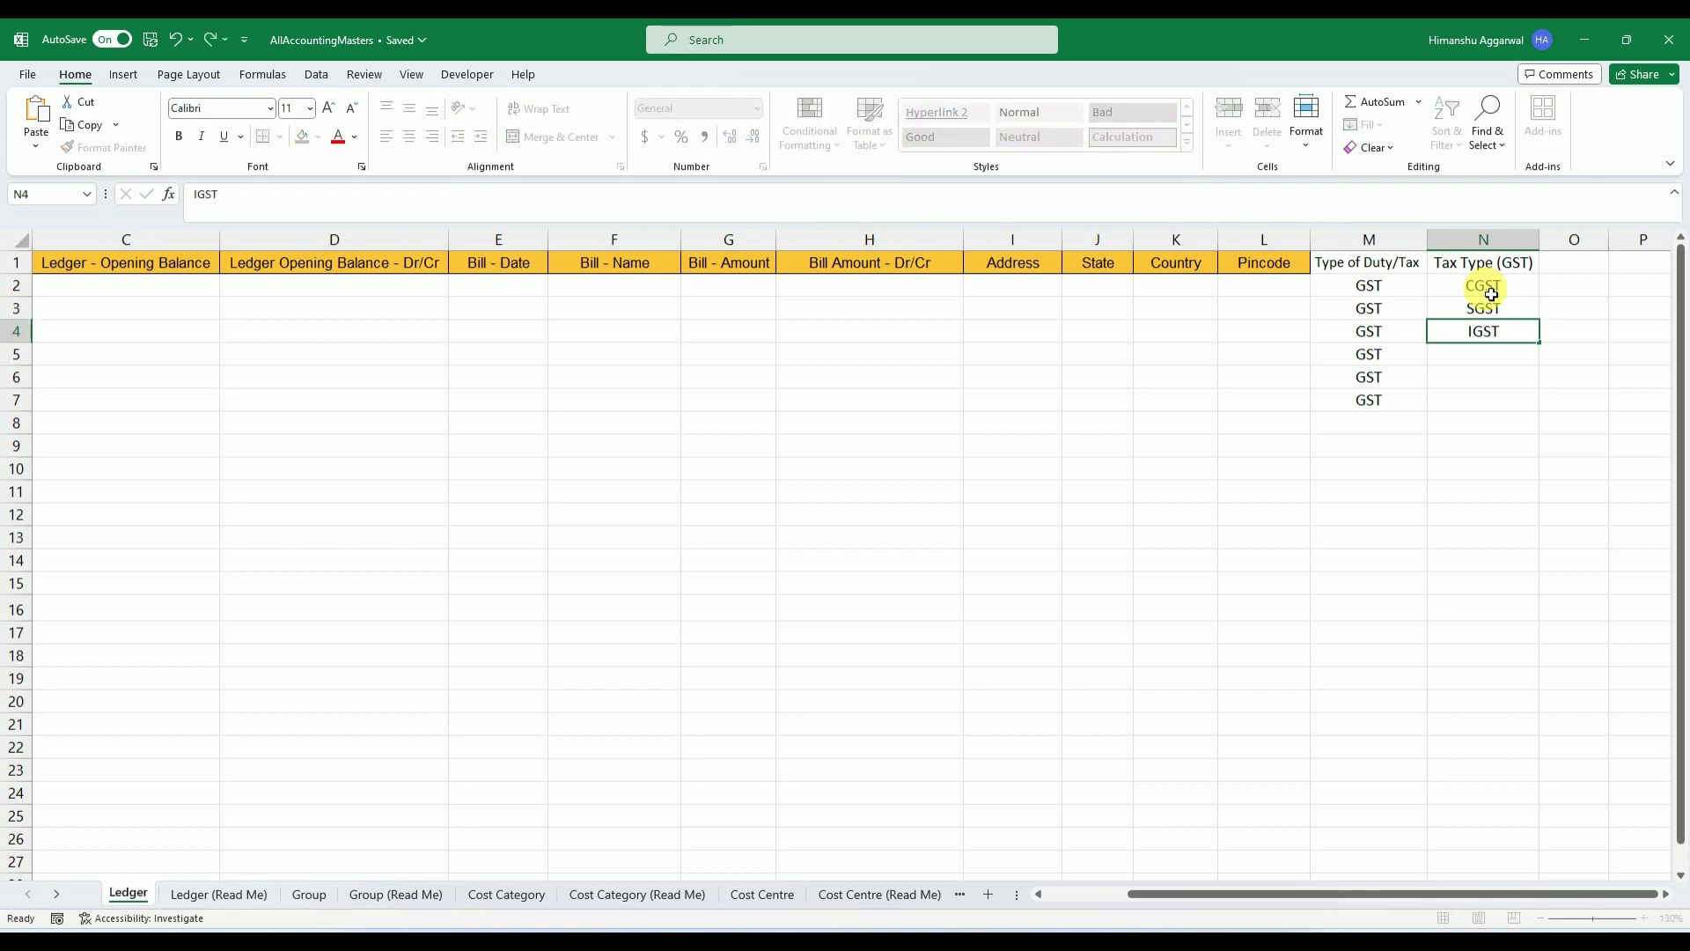
key(Return)
Copy the tax types in N2:N4 to N5:N7 for the three output tax ledgers
drag(1161, 891, 1197, 920)
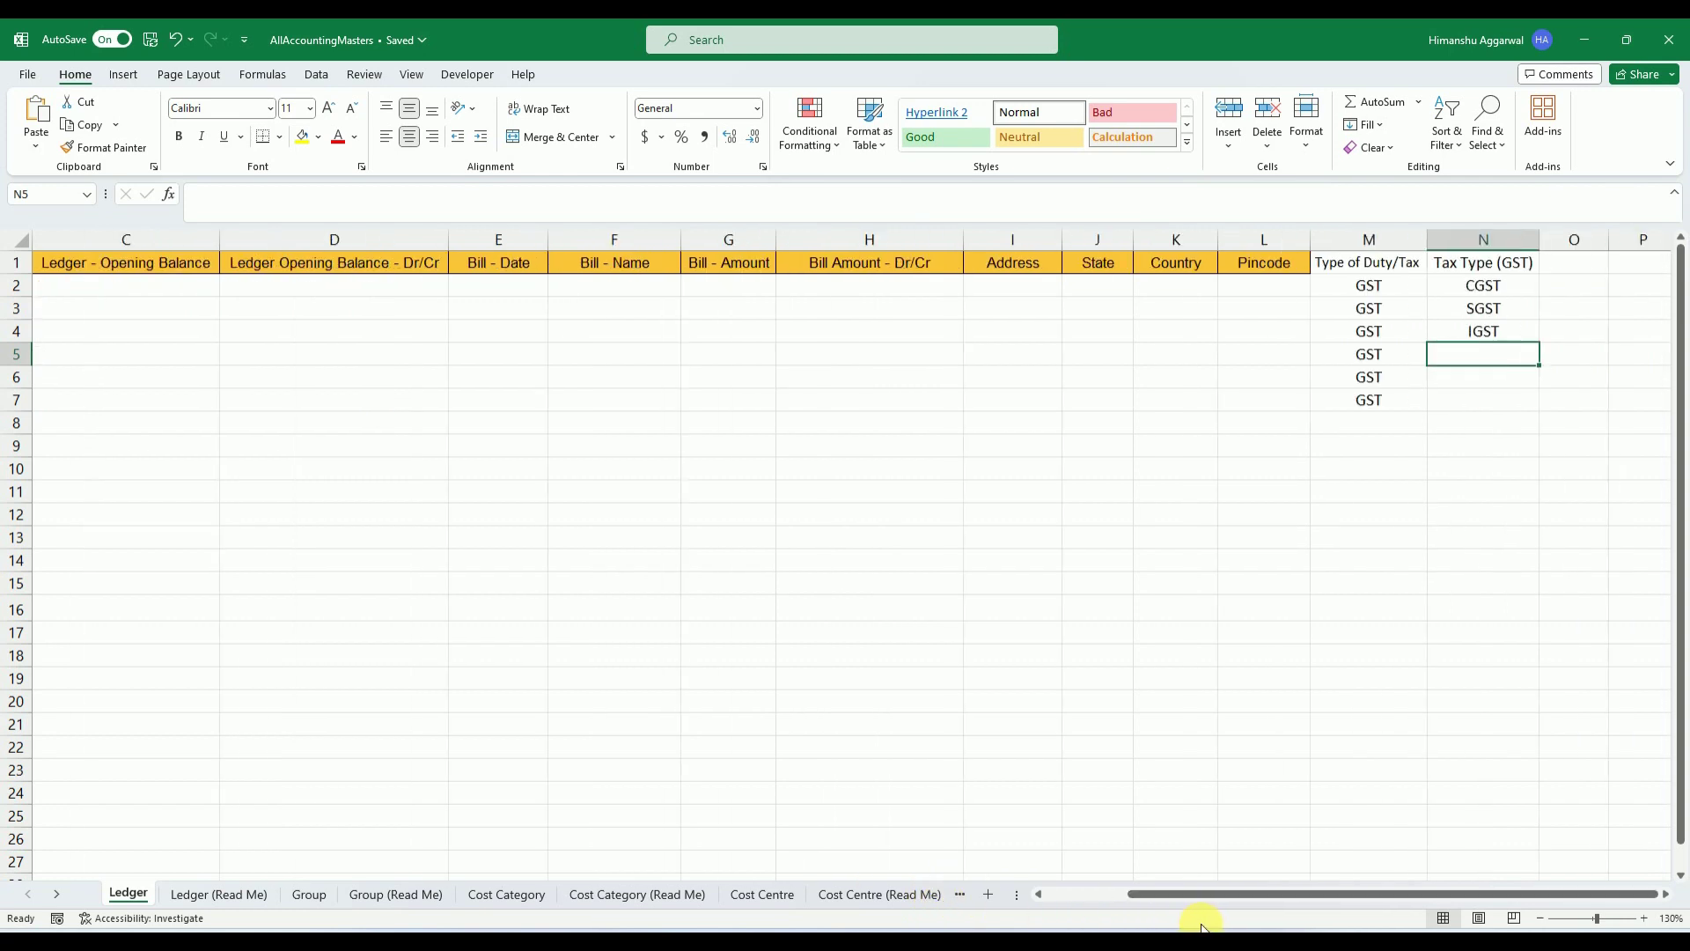
drag(1504, 286, 1502, 332)
key(ctrl+c)
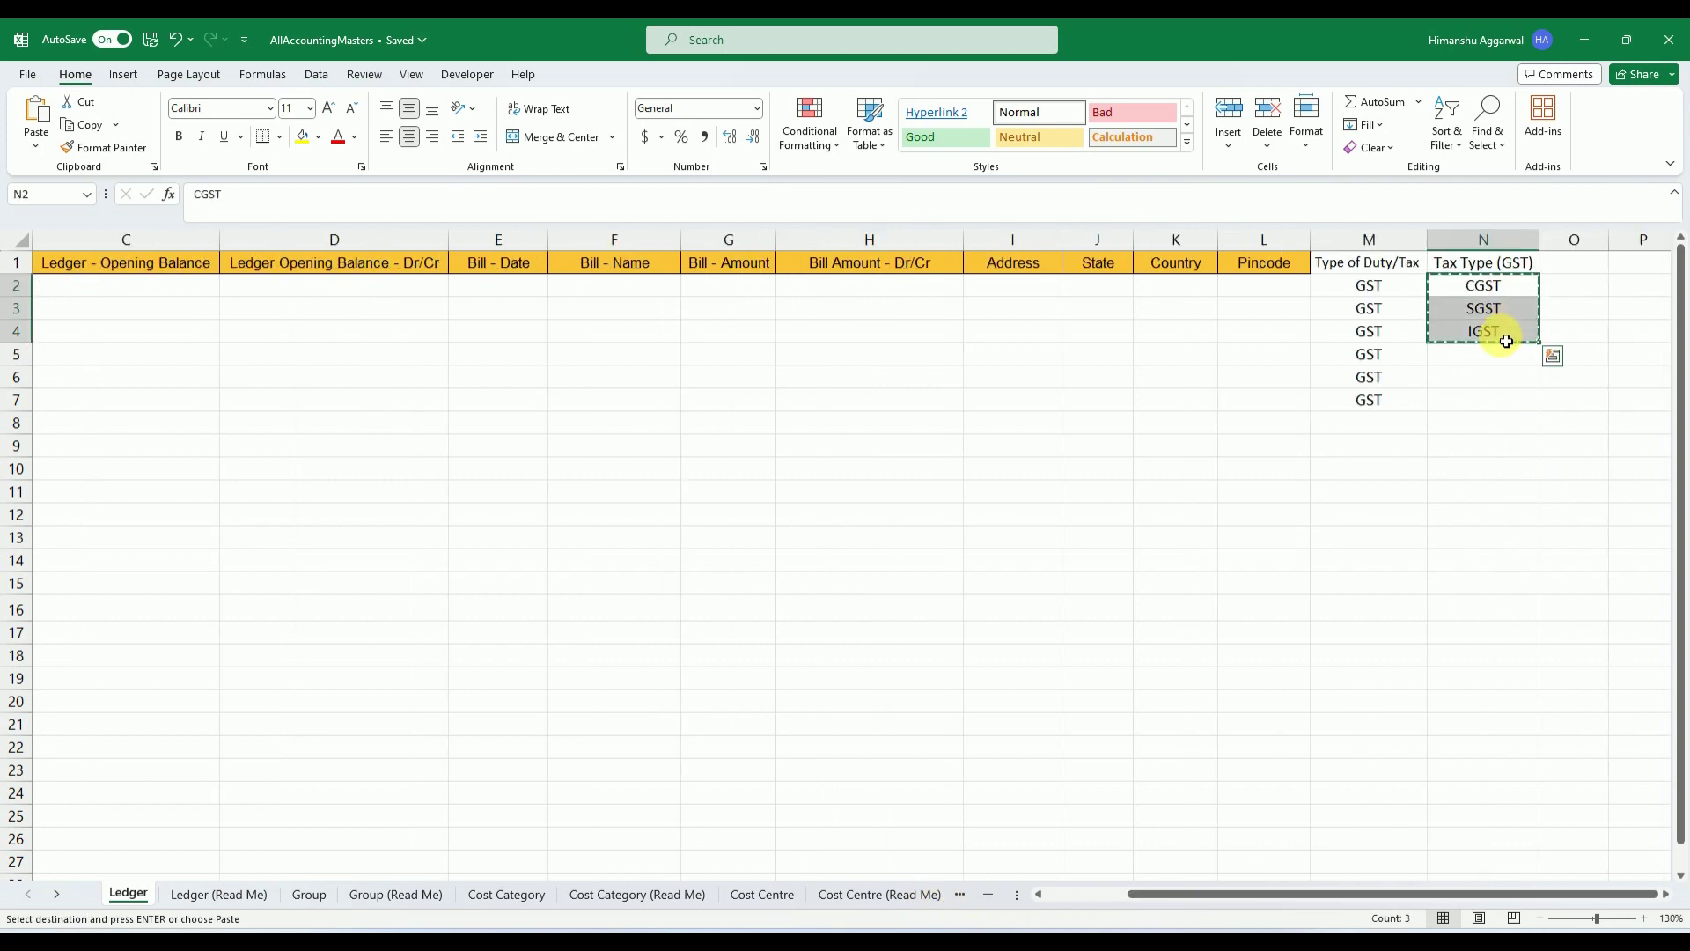
click(1506, 345)
key(Return)
click(1352, 495)
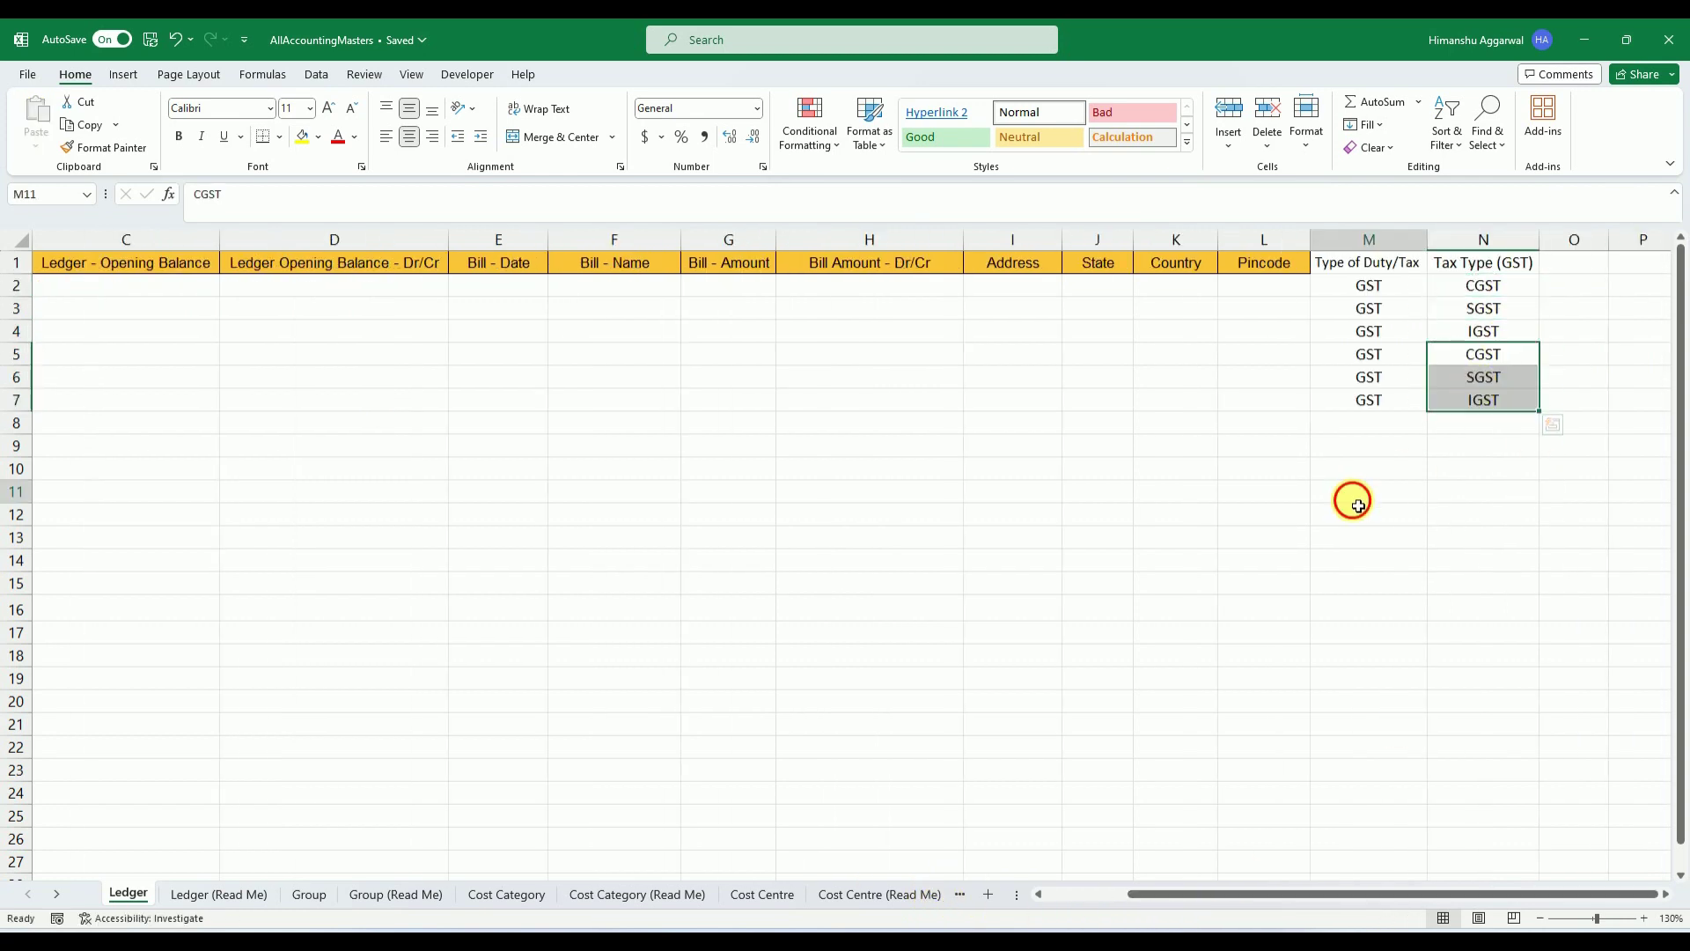
Review the Ledger worksheet's columns against the list of fields in the Ledger (Read Me) worksheet
drag(1194, 895, 367, 890)
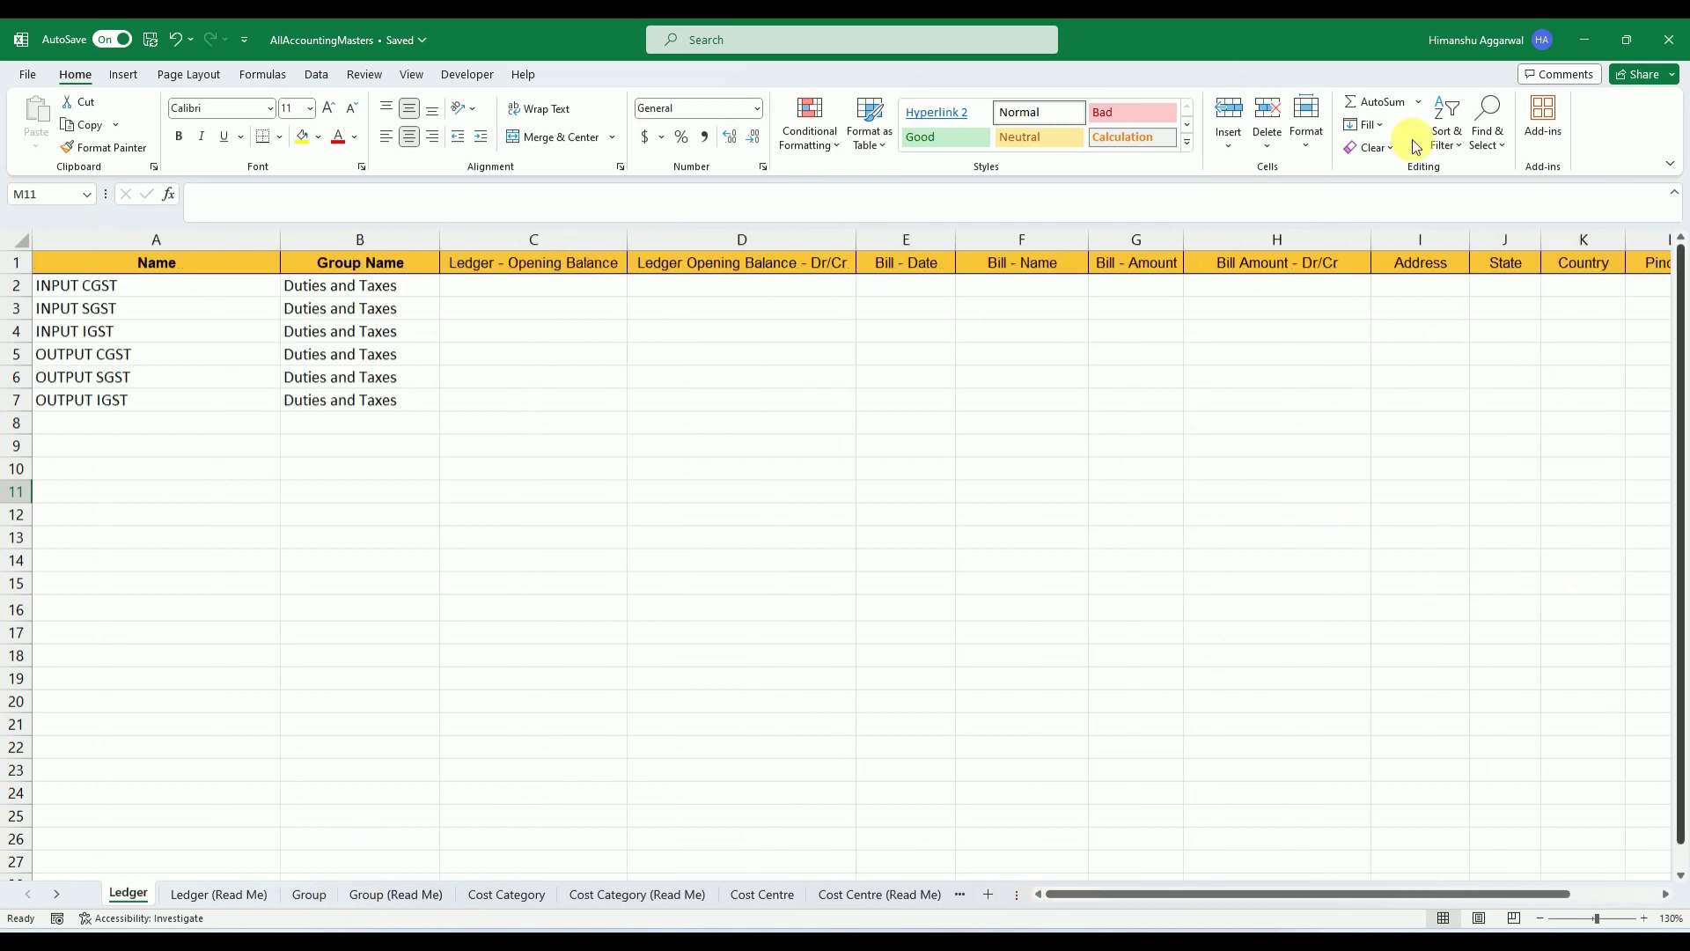
click(217, 894)
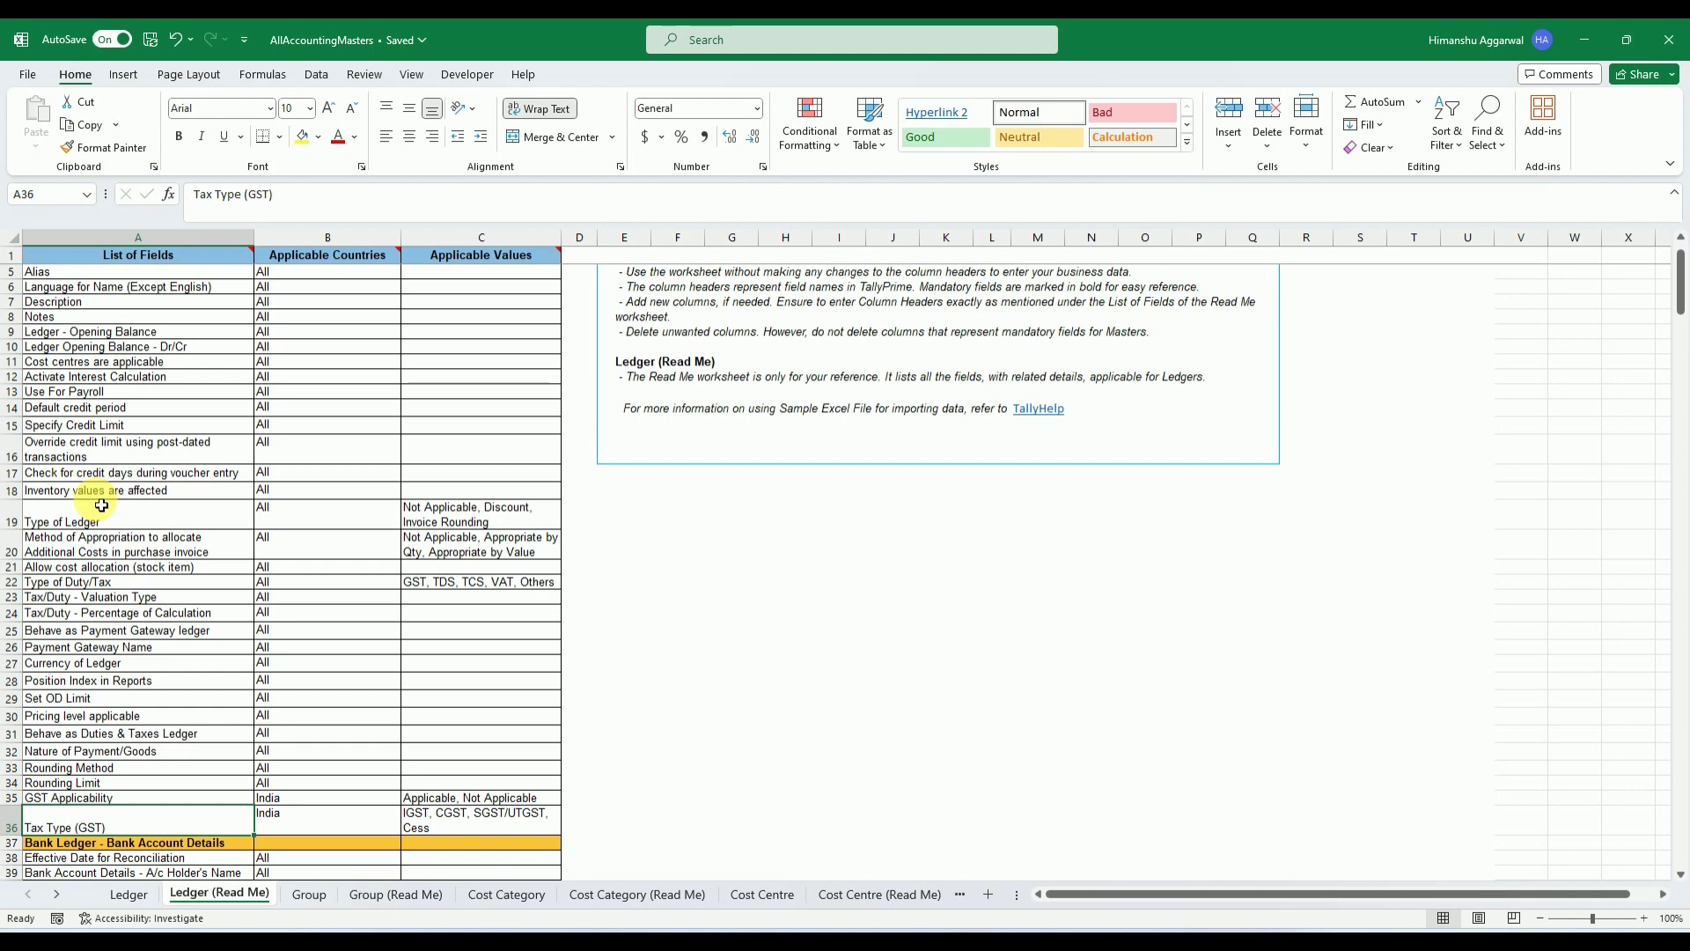
click(128, 895)
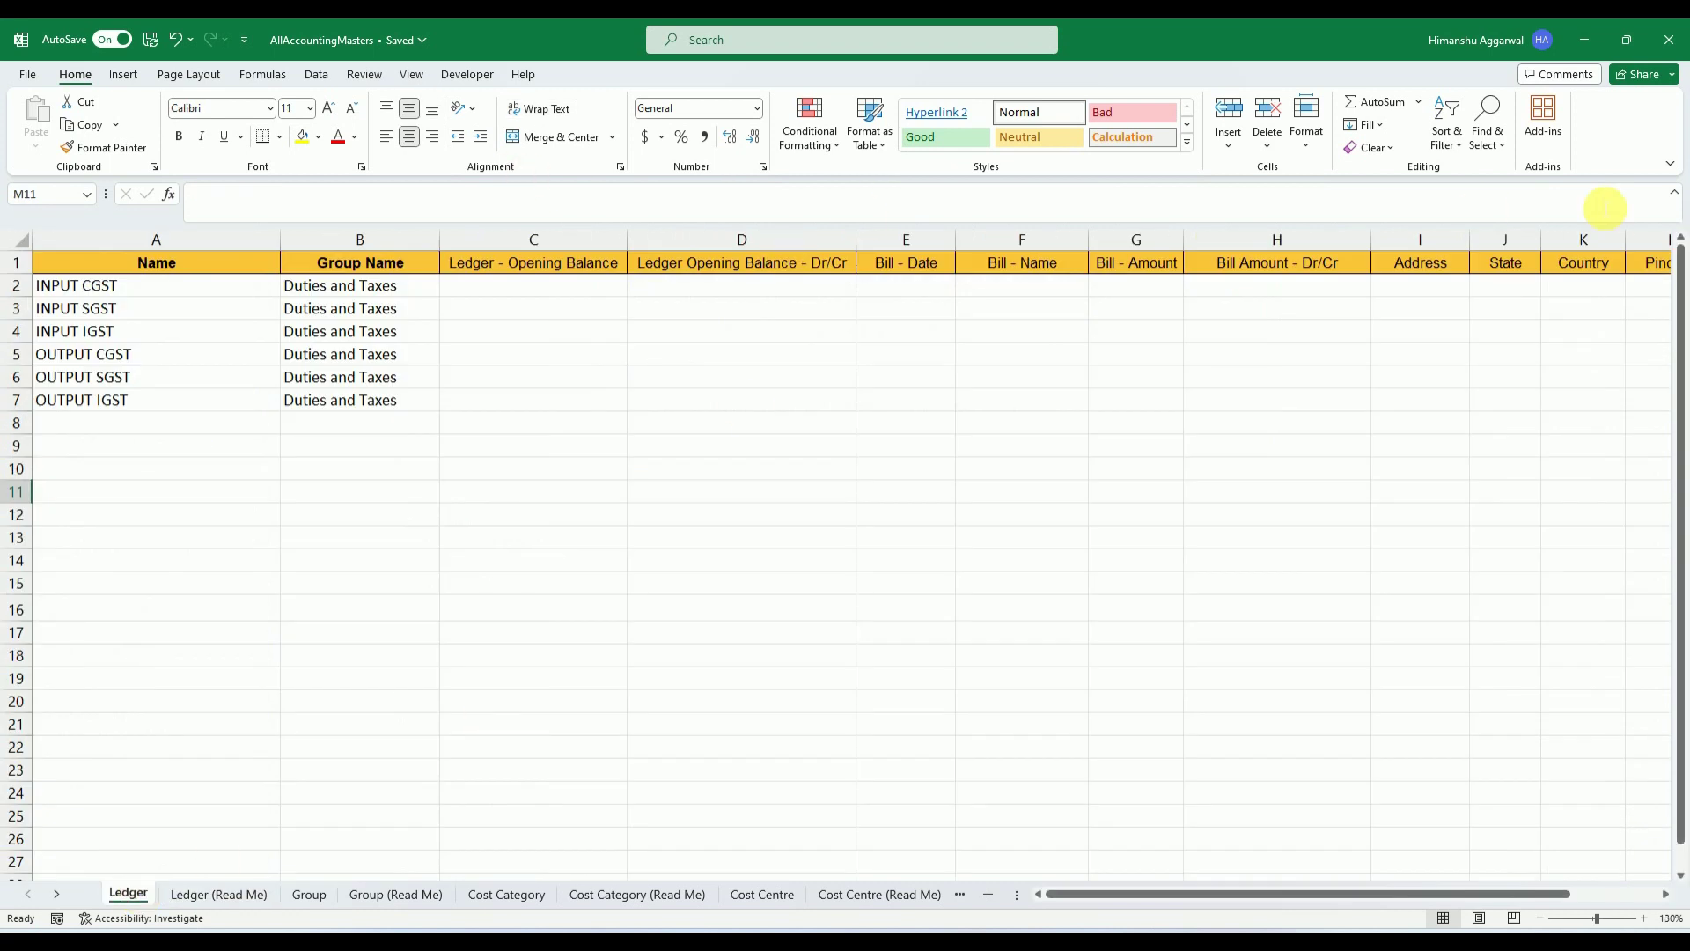
drag(1358, 894, 751, 839)
click(258, 894)
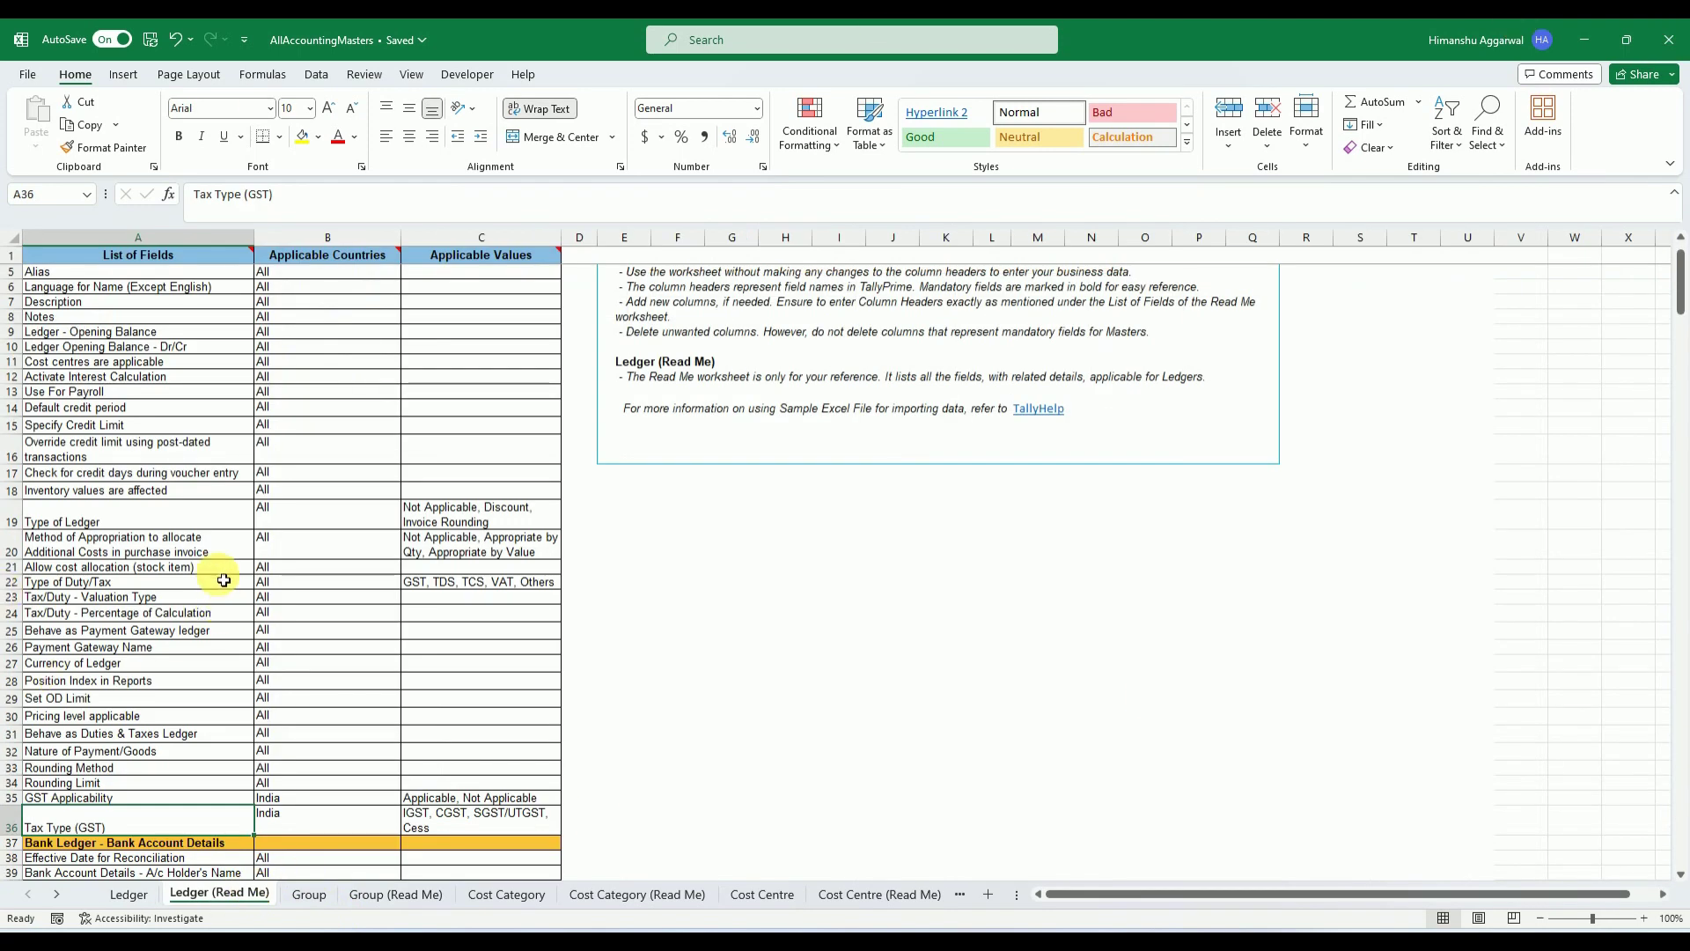
click(125, 567)
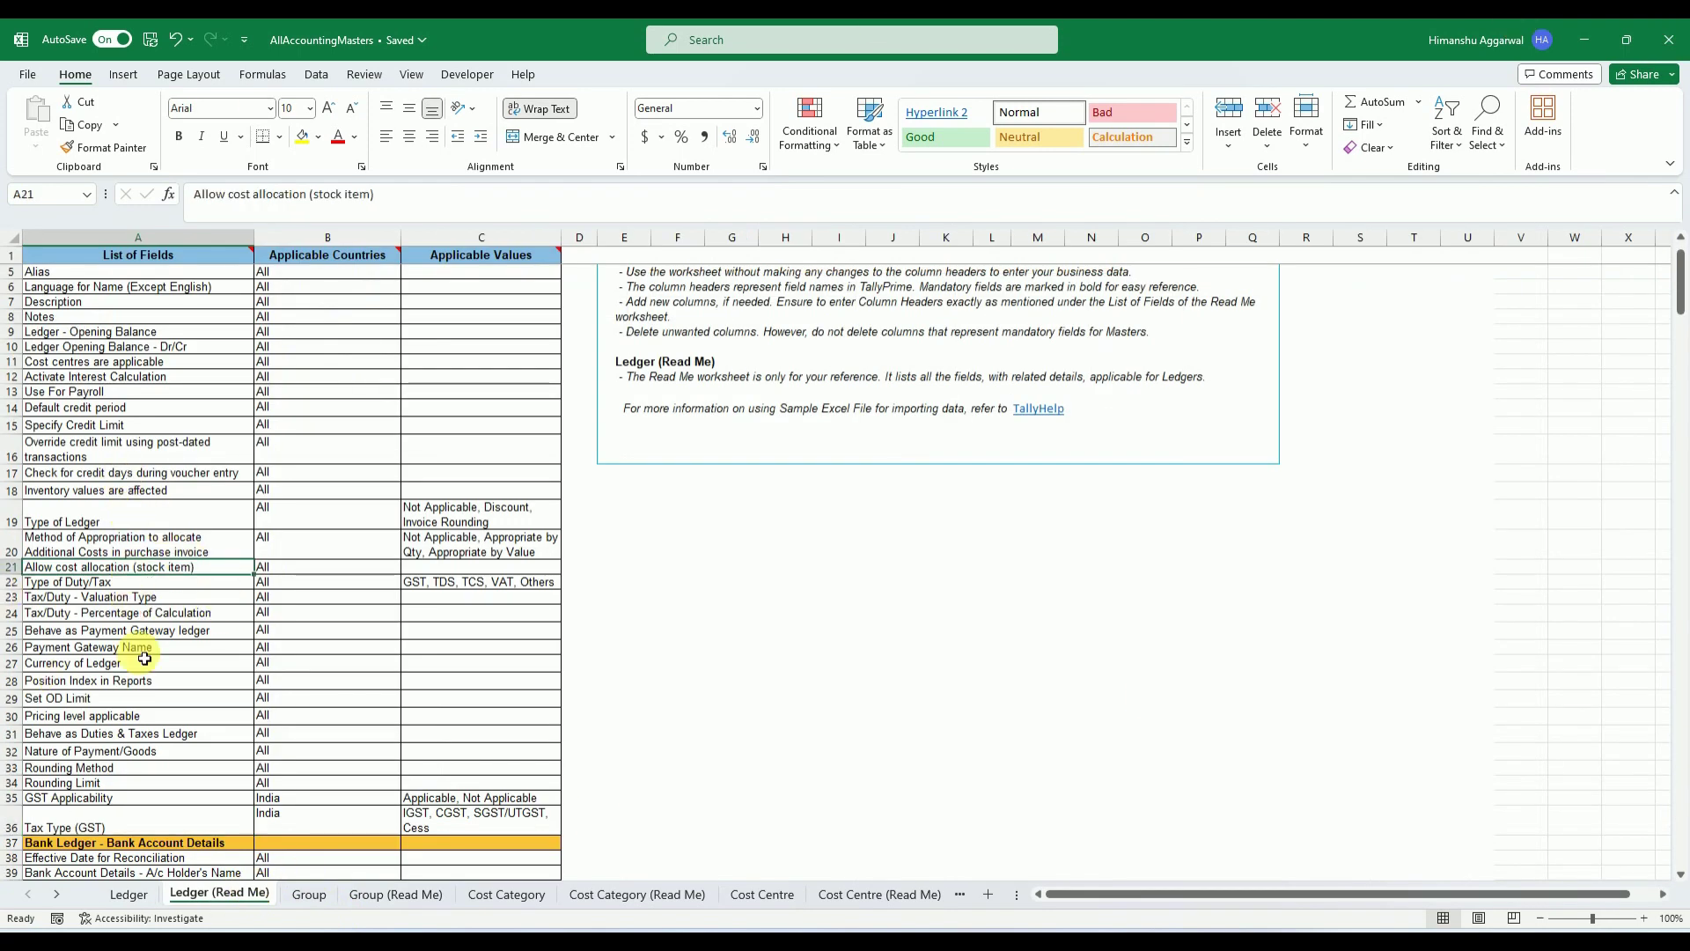
click(129, 768)
drag(1680, 290, 1679, 275)
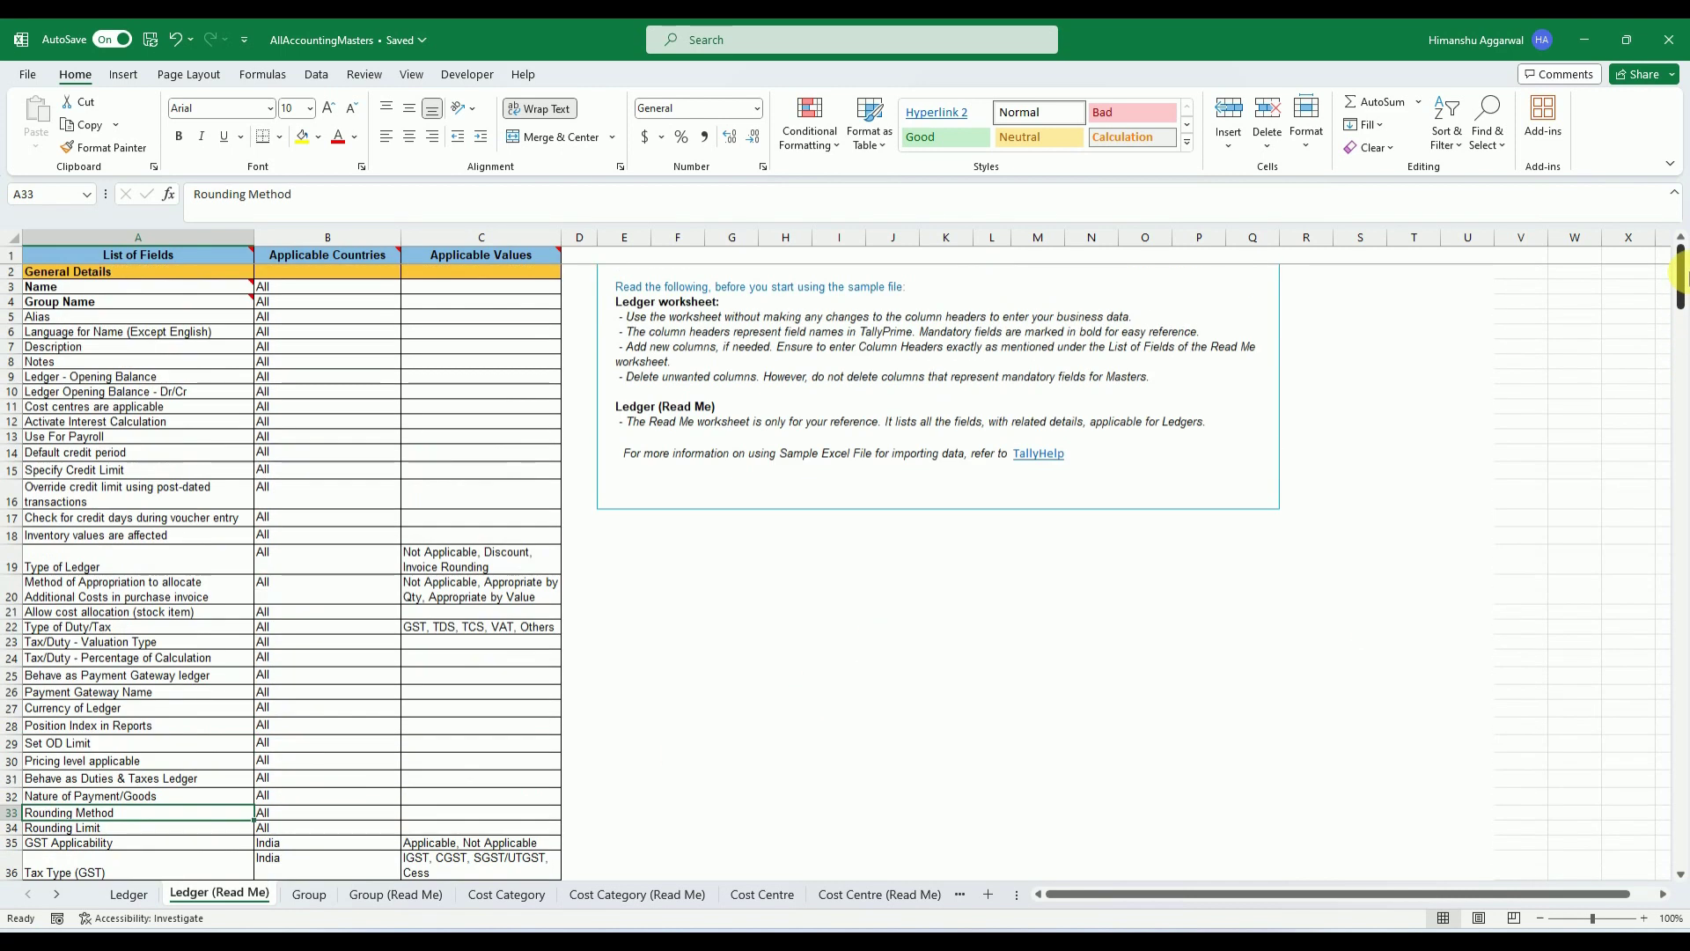
click(128, 894)
drag(1212, 894, 1139, 845)
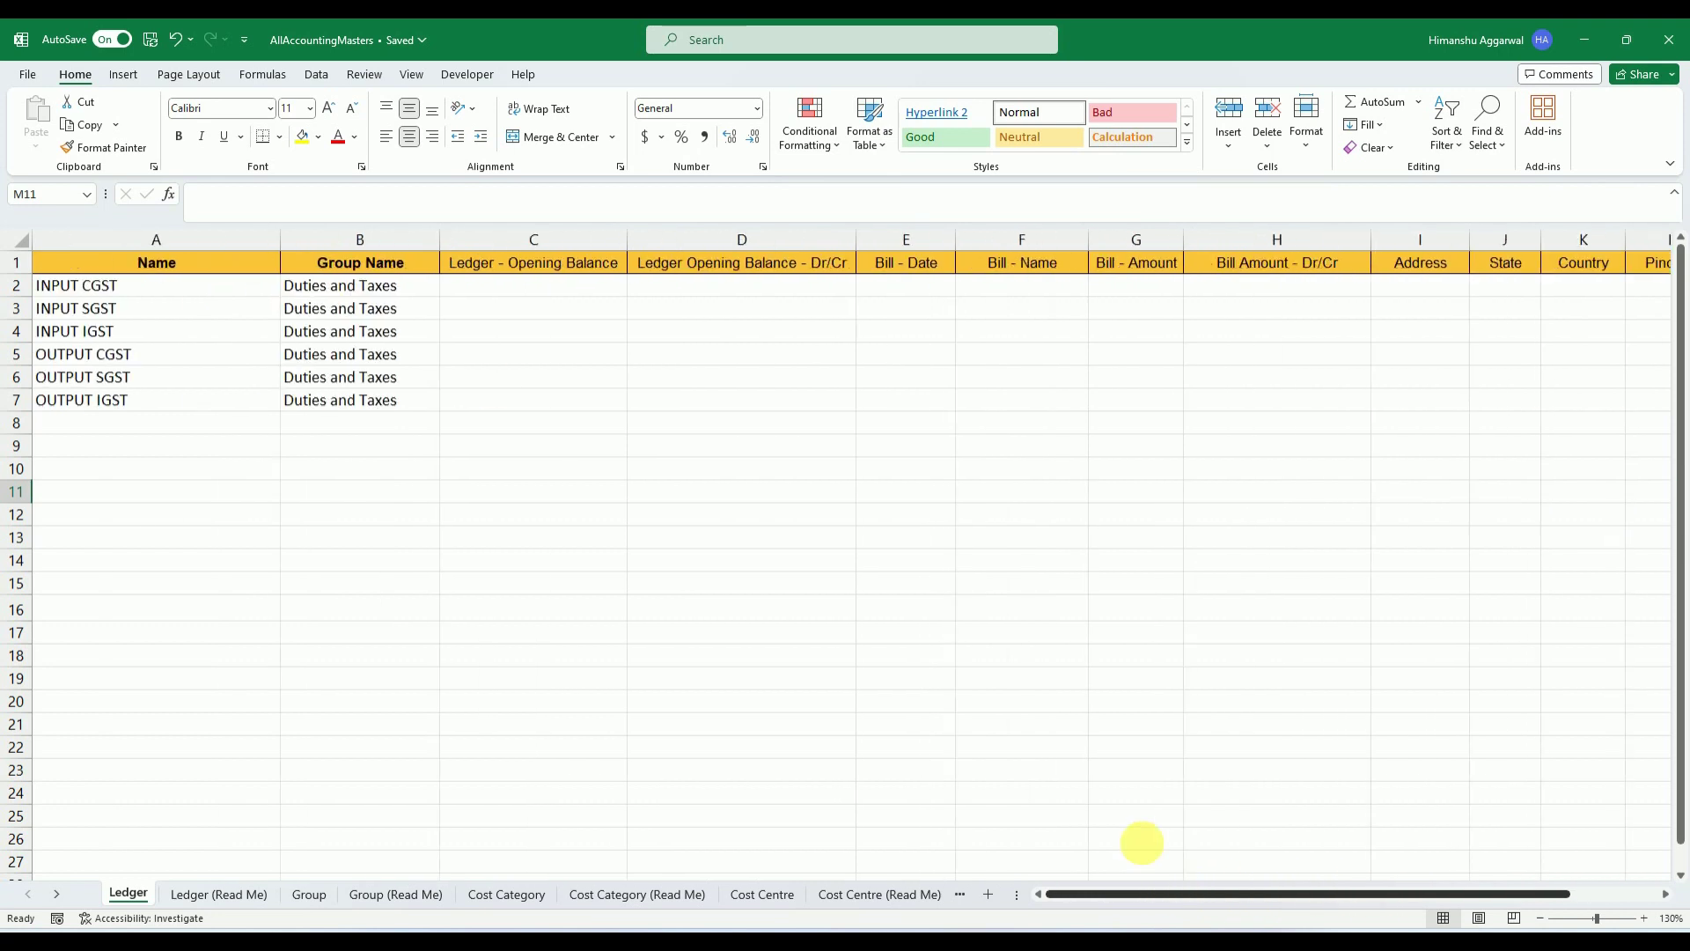
Save the AllAccountingMasters workbook and close it
click(249, 350)
click(152, 40)
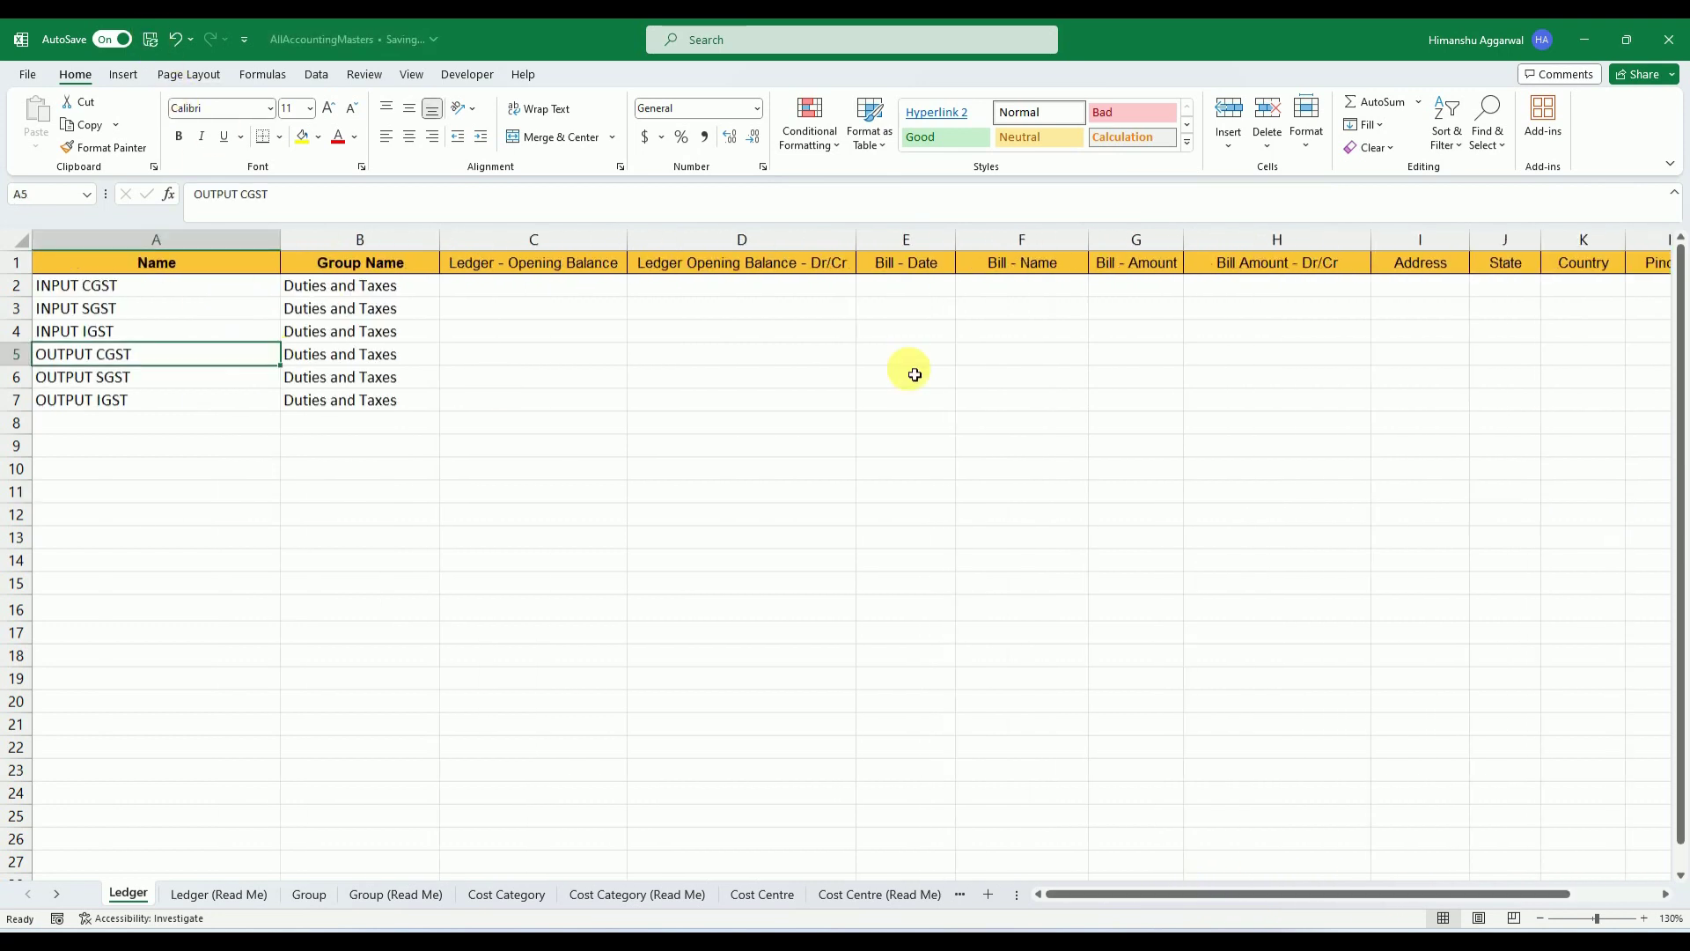
click(1672, 33)
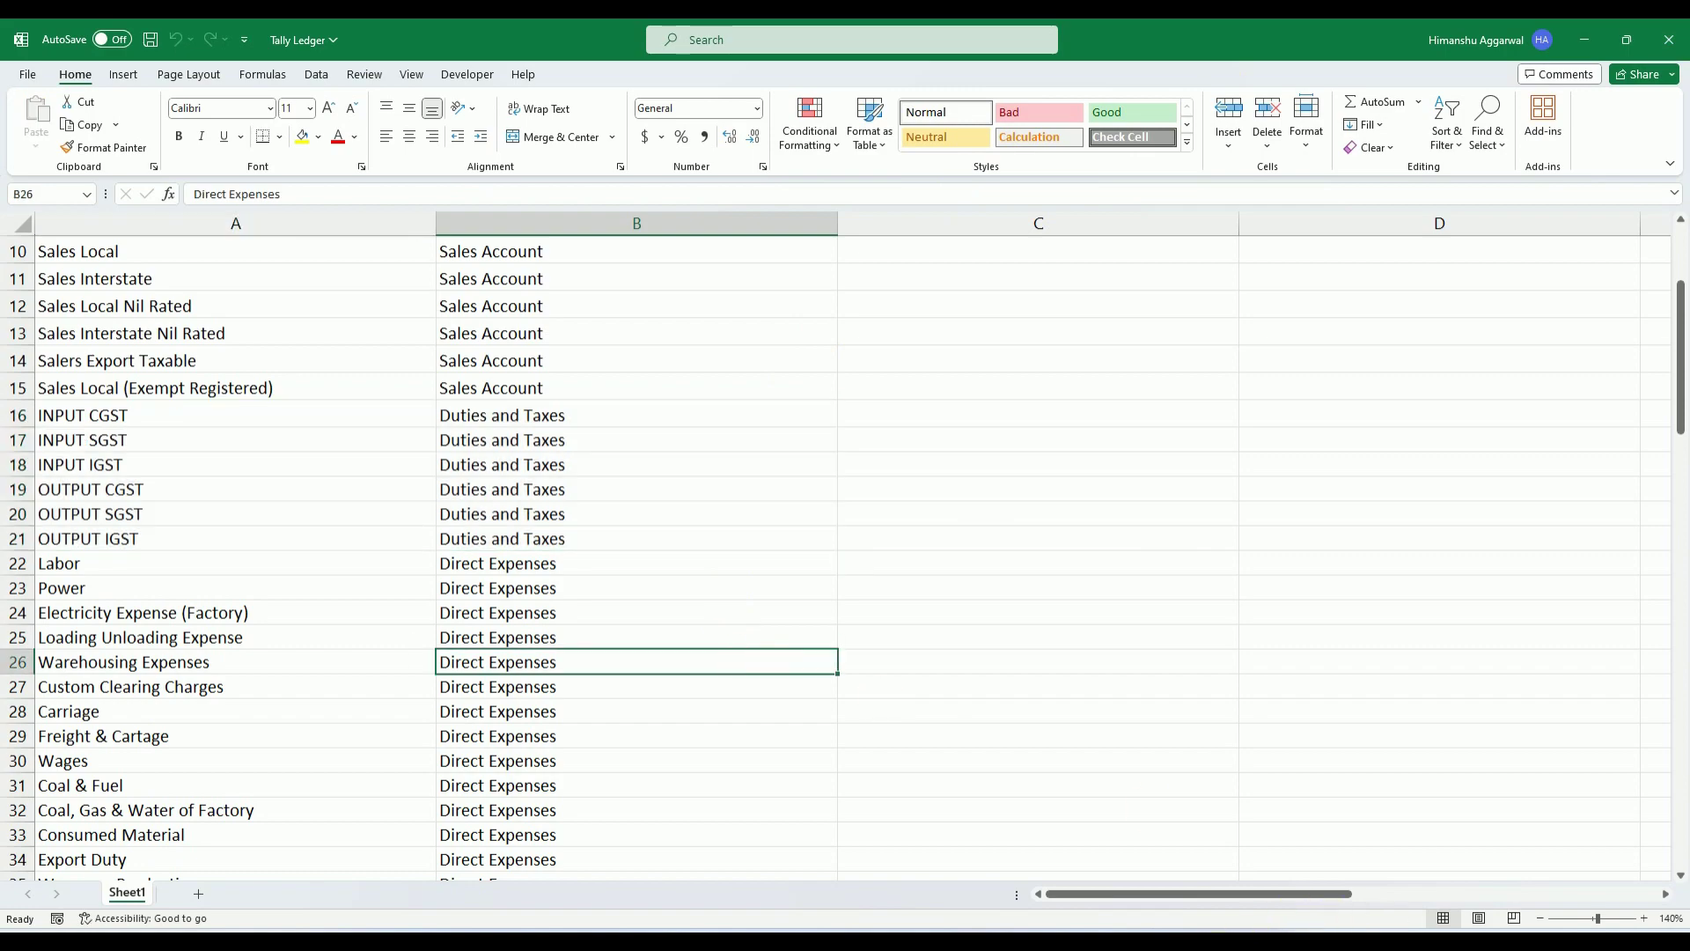
Switch to TallyPrime and leave the Sgst ledger creation, returning to the Gateway of Tally
click(1259, 942)
key(Escape)
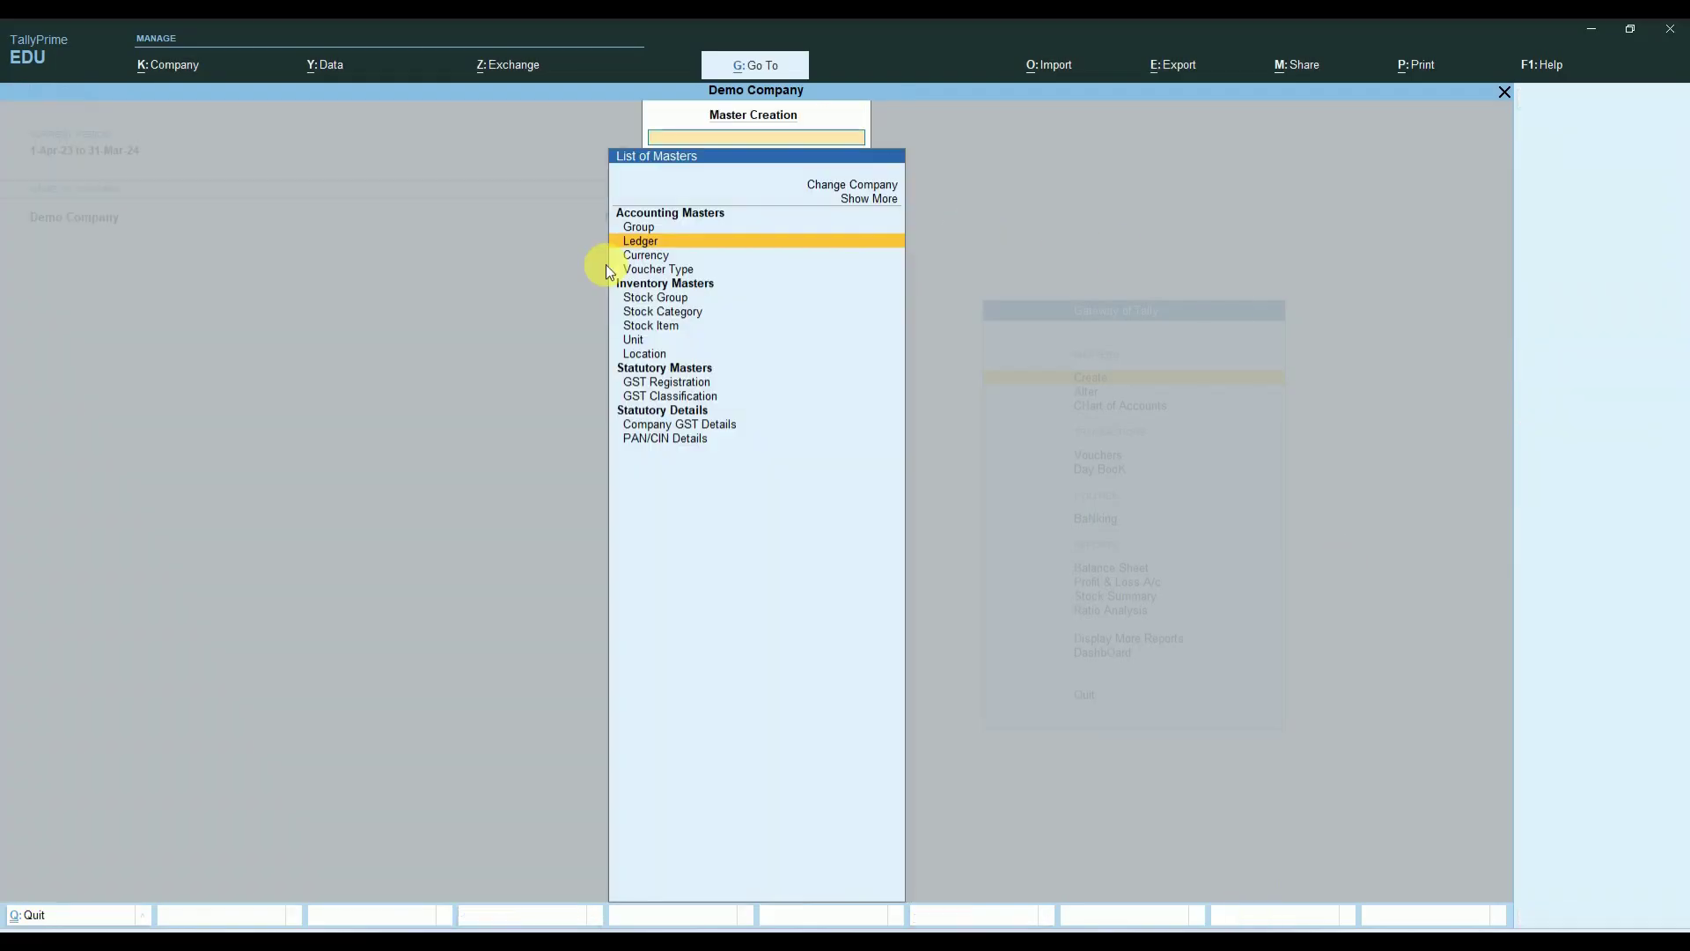
key(Escape)
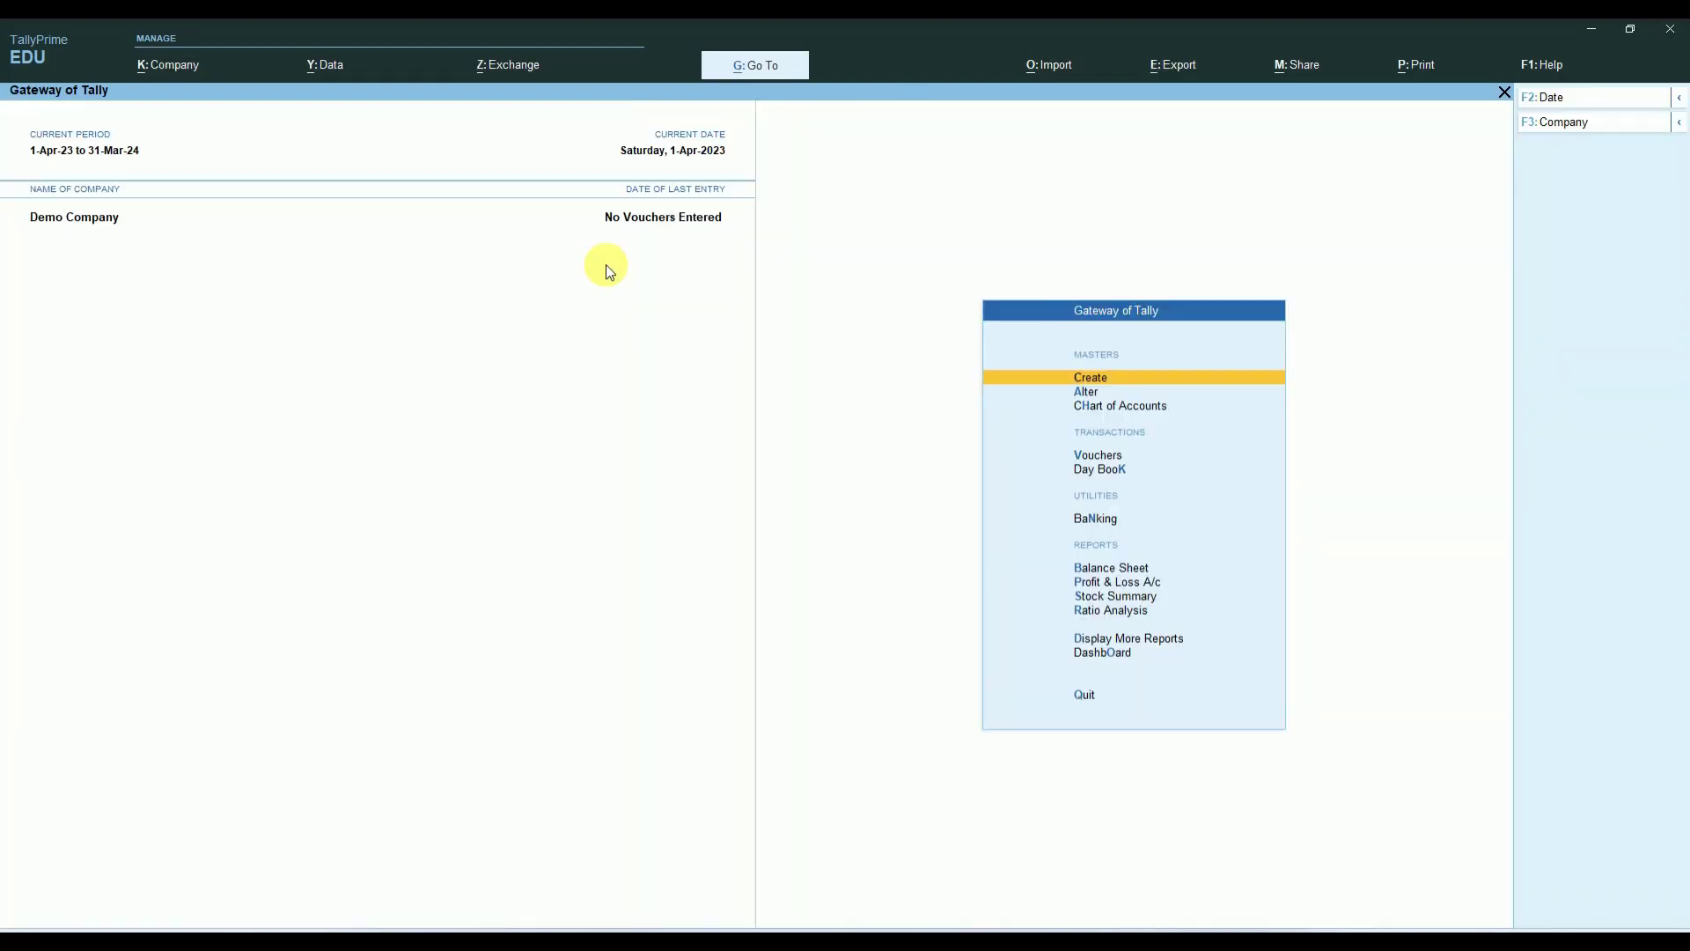
Import masters from the Ledger worksheet of AllAccountingMasters.xlsx using the Default Template, Modify with New Data, an import preview and no backup
click(1054, 66)
key(Return)
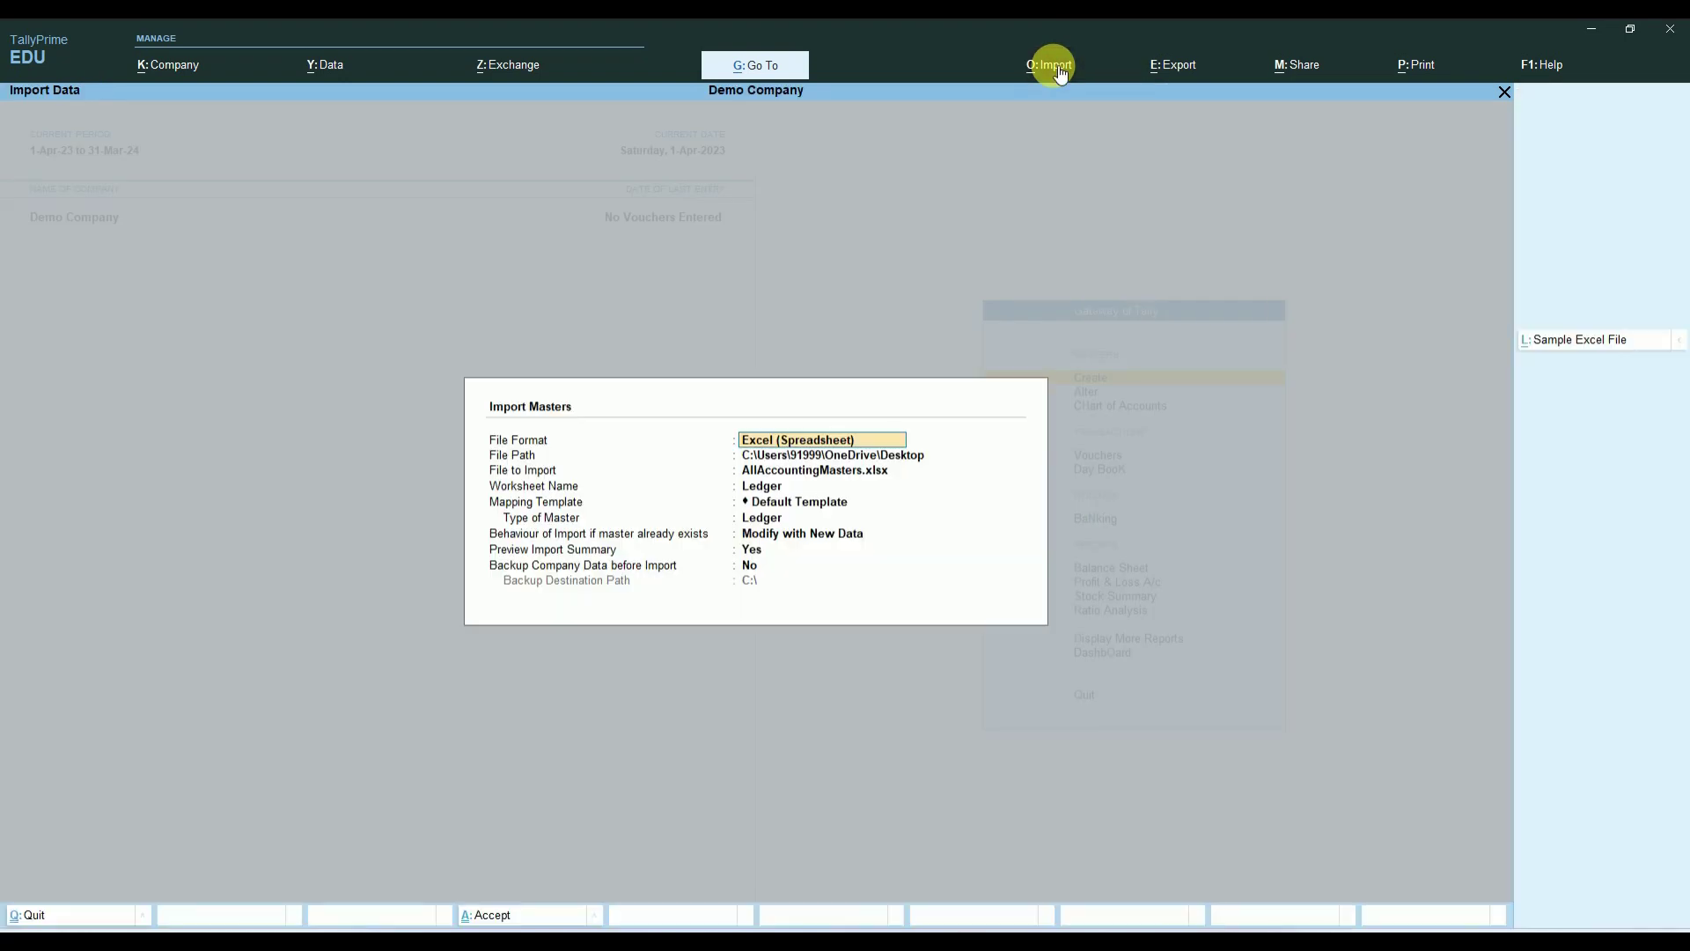
key(Return)
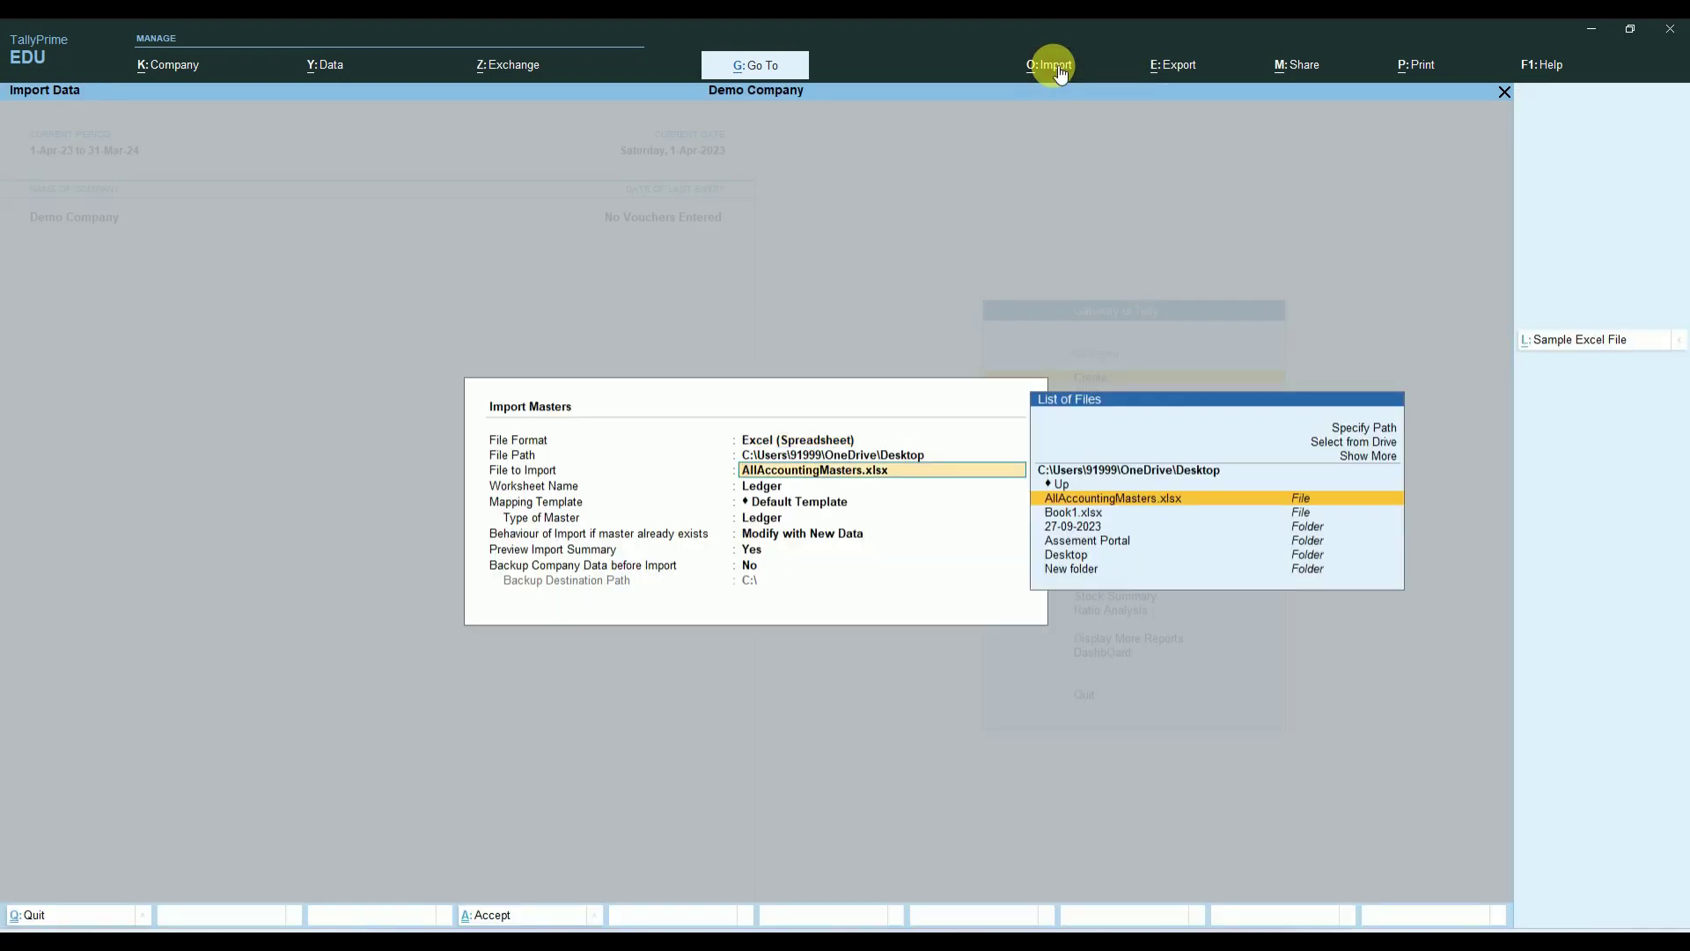
key(Return)
key(Return)
key(Return)
key(Return)
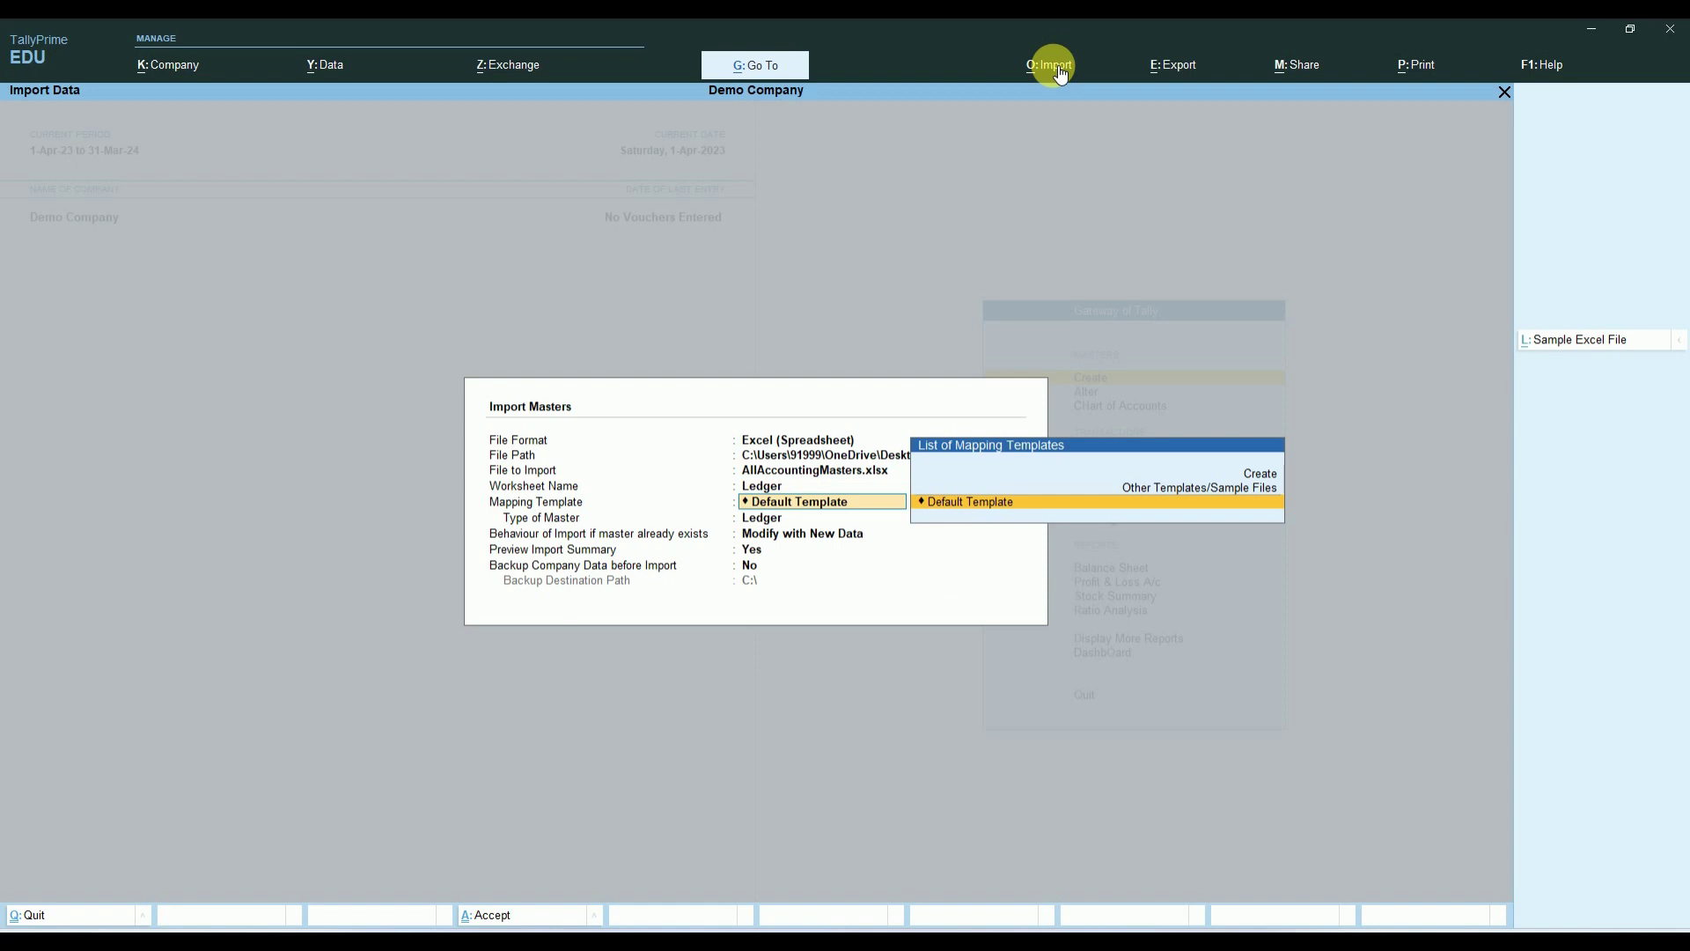
key(Return)
key(Return)
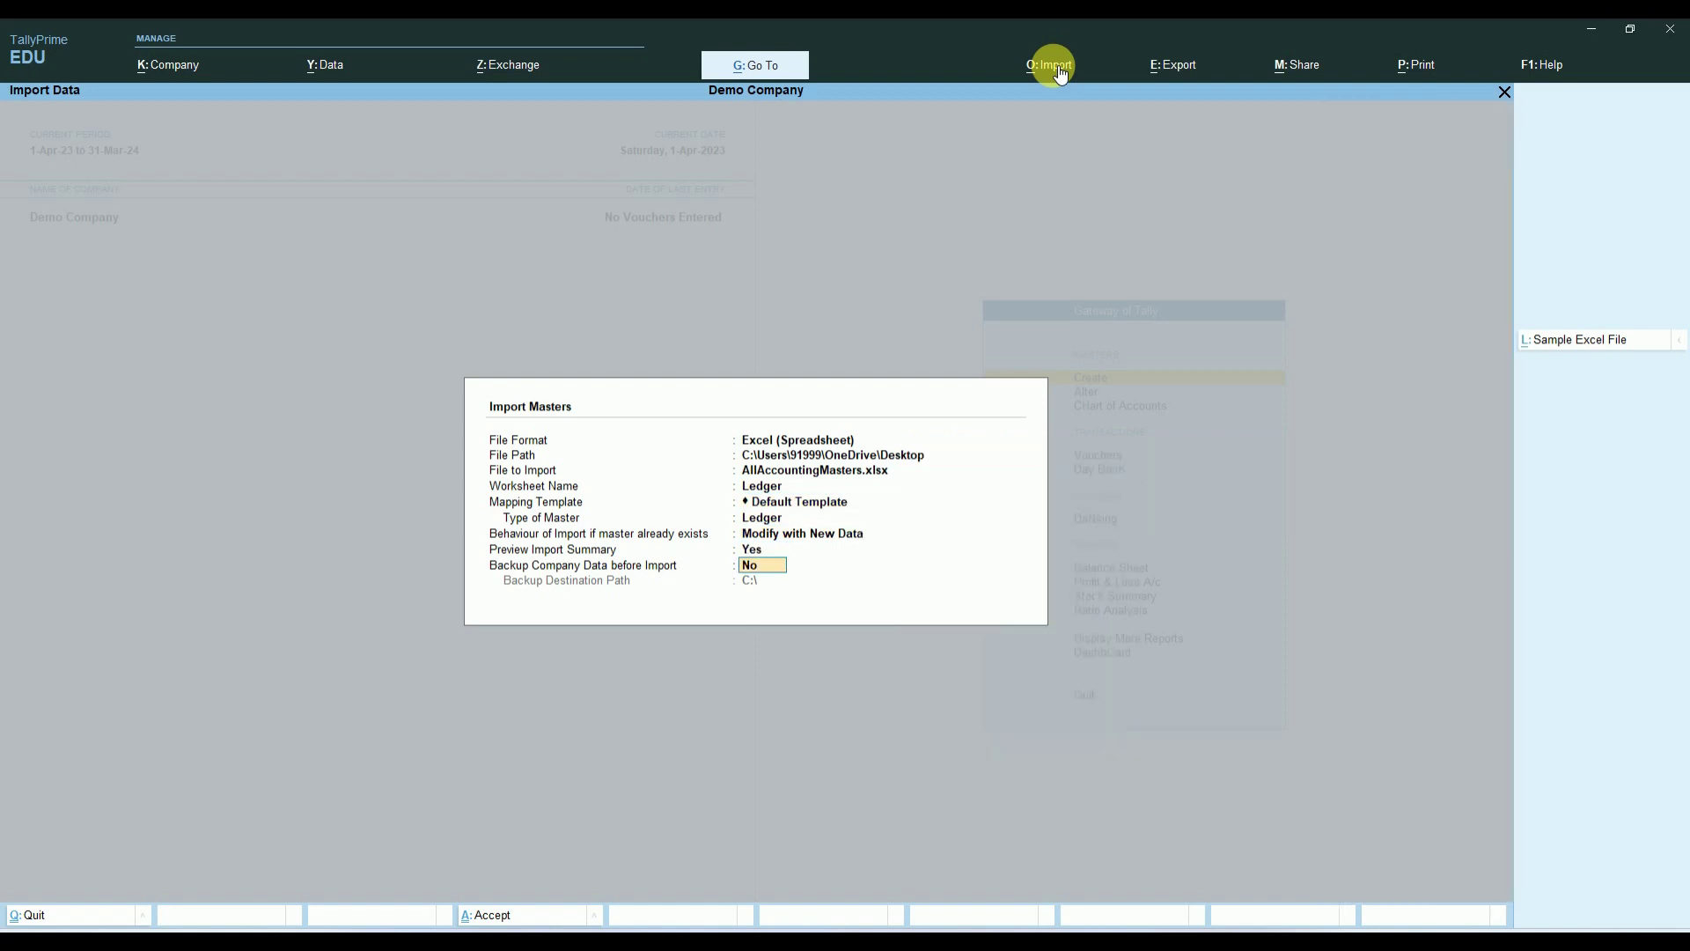
key(Return)
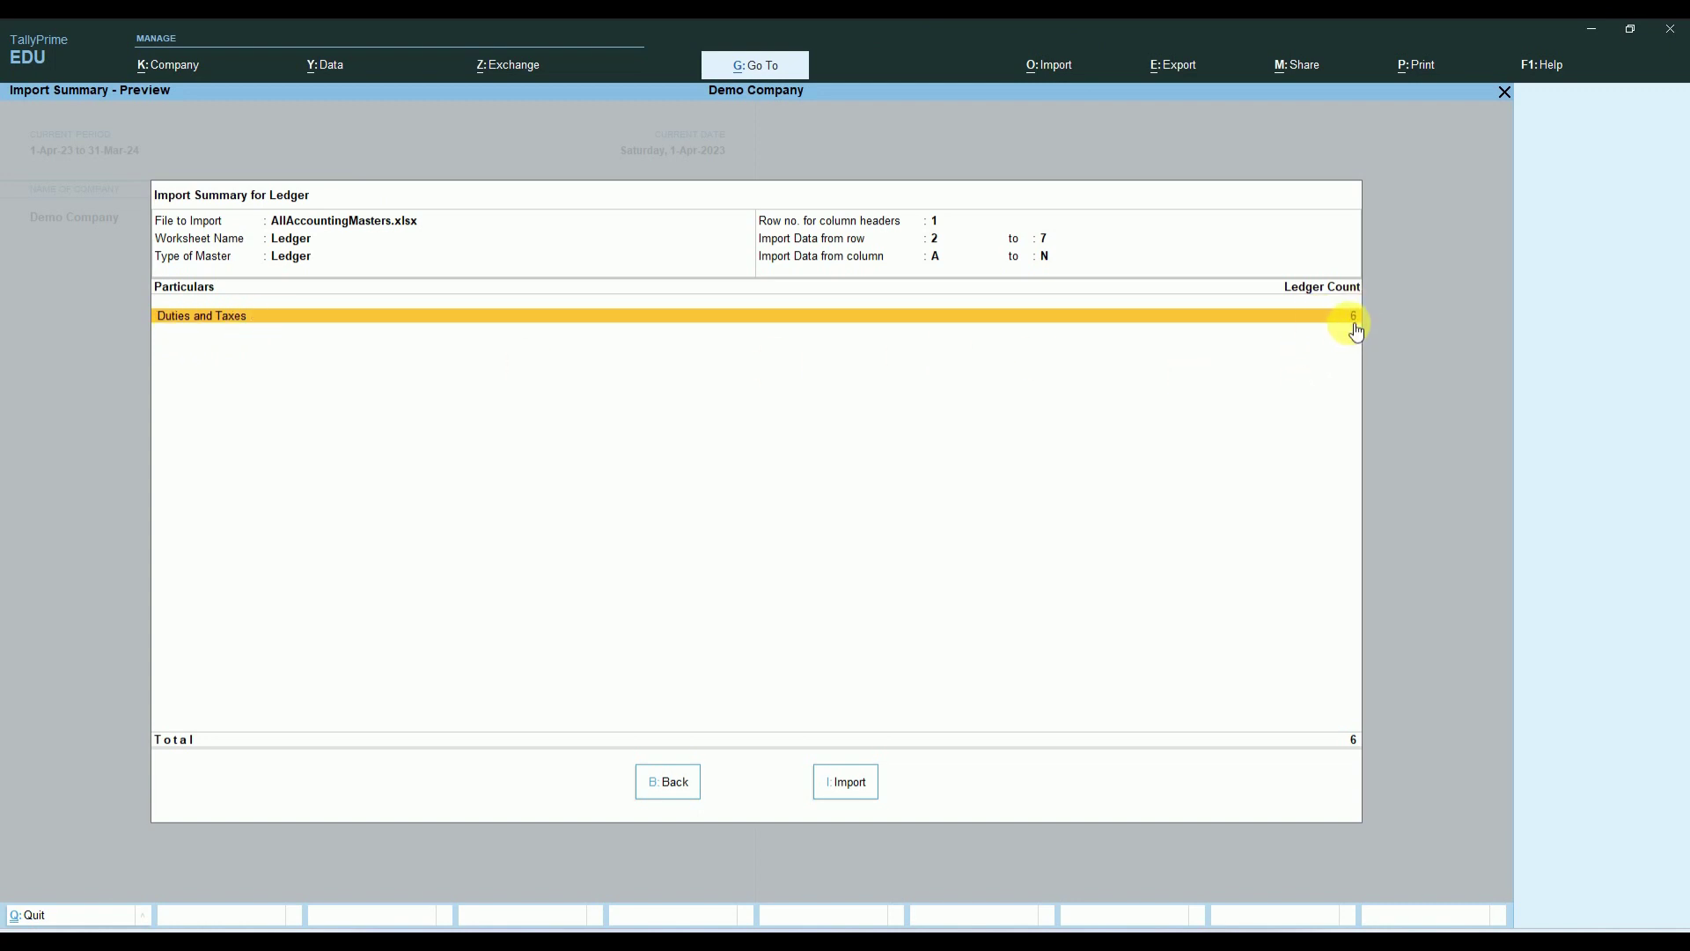
click(844, 782)
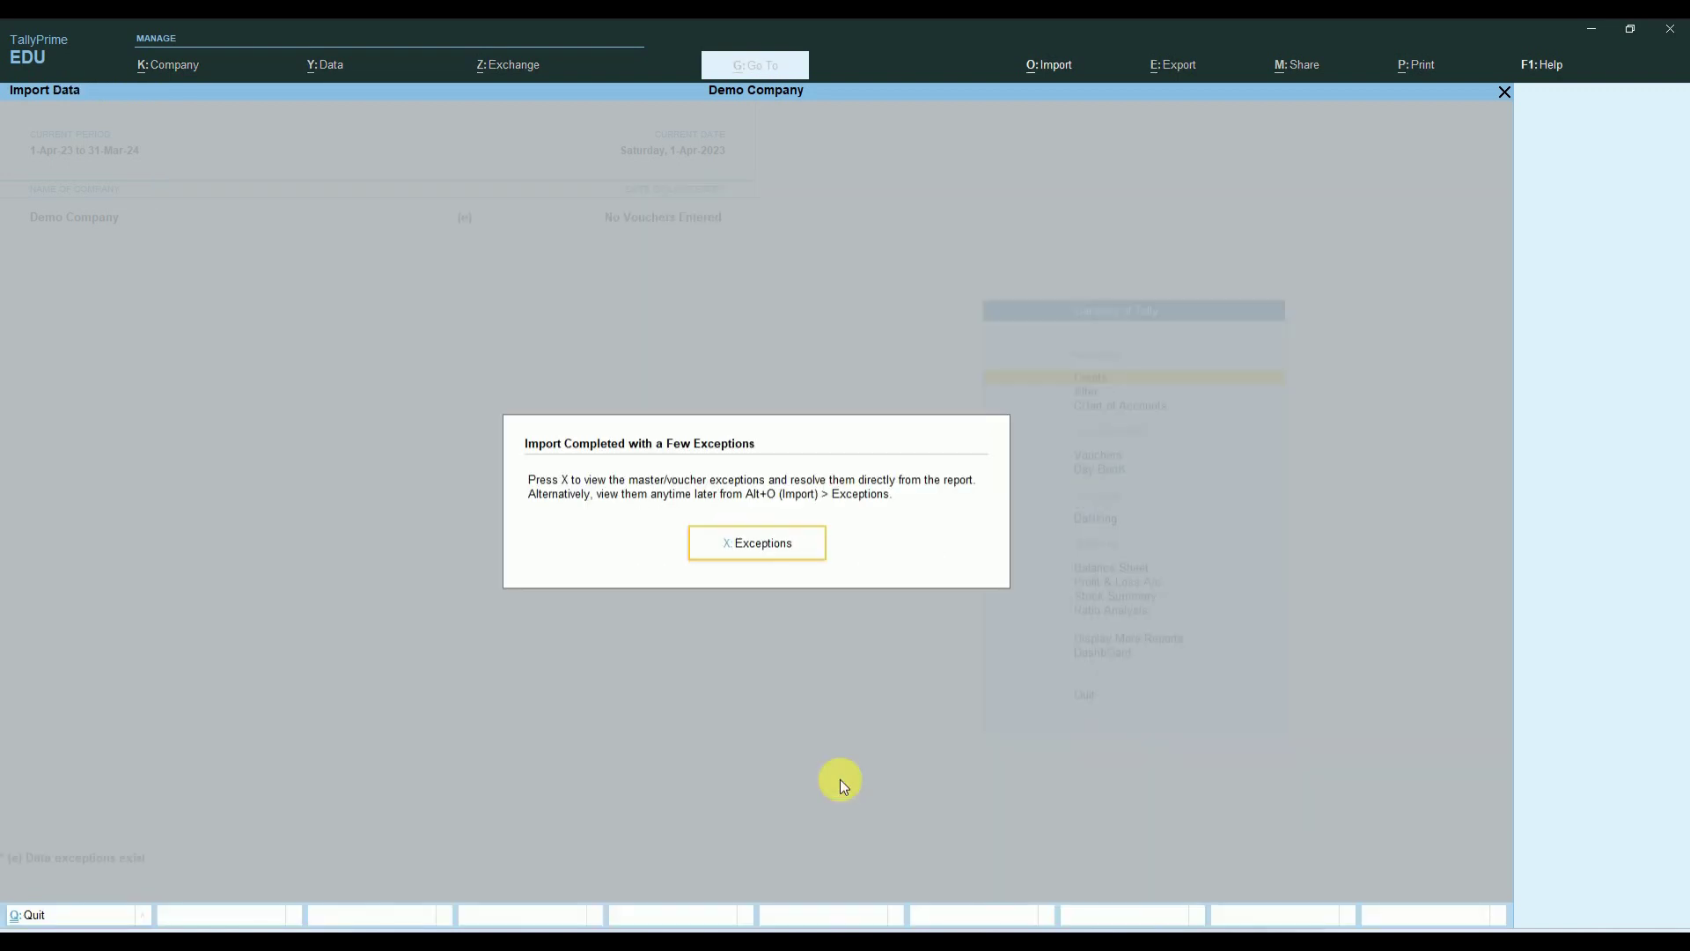
Examine the master-related import exceptions down to the name of the missing referenced master and leave the exceptions report
click(753, 548)
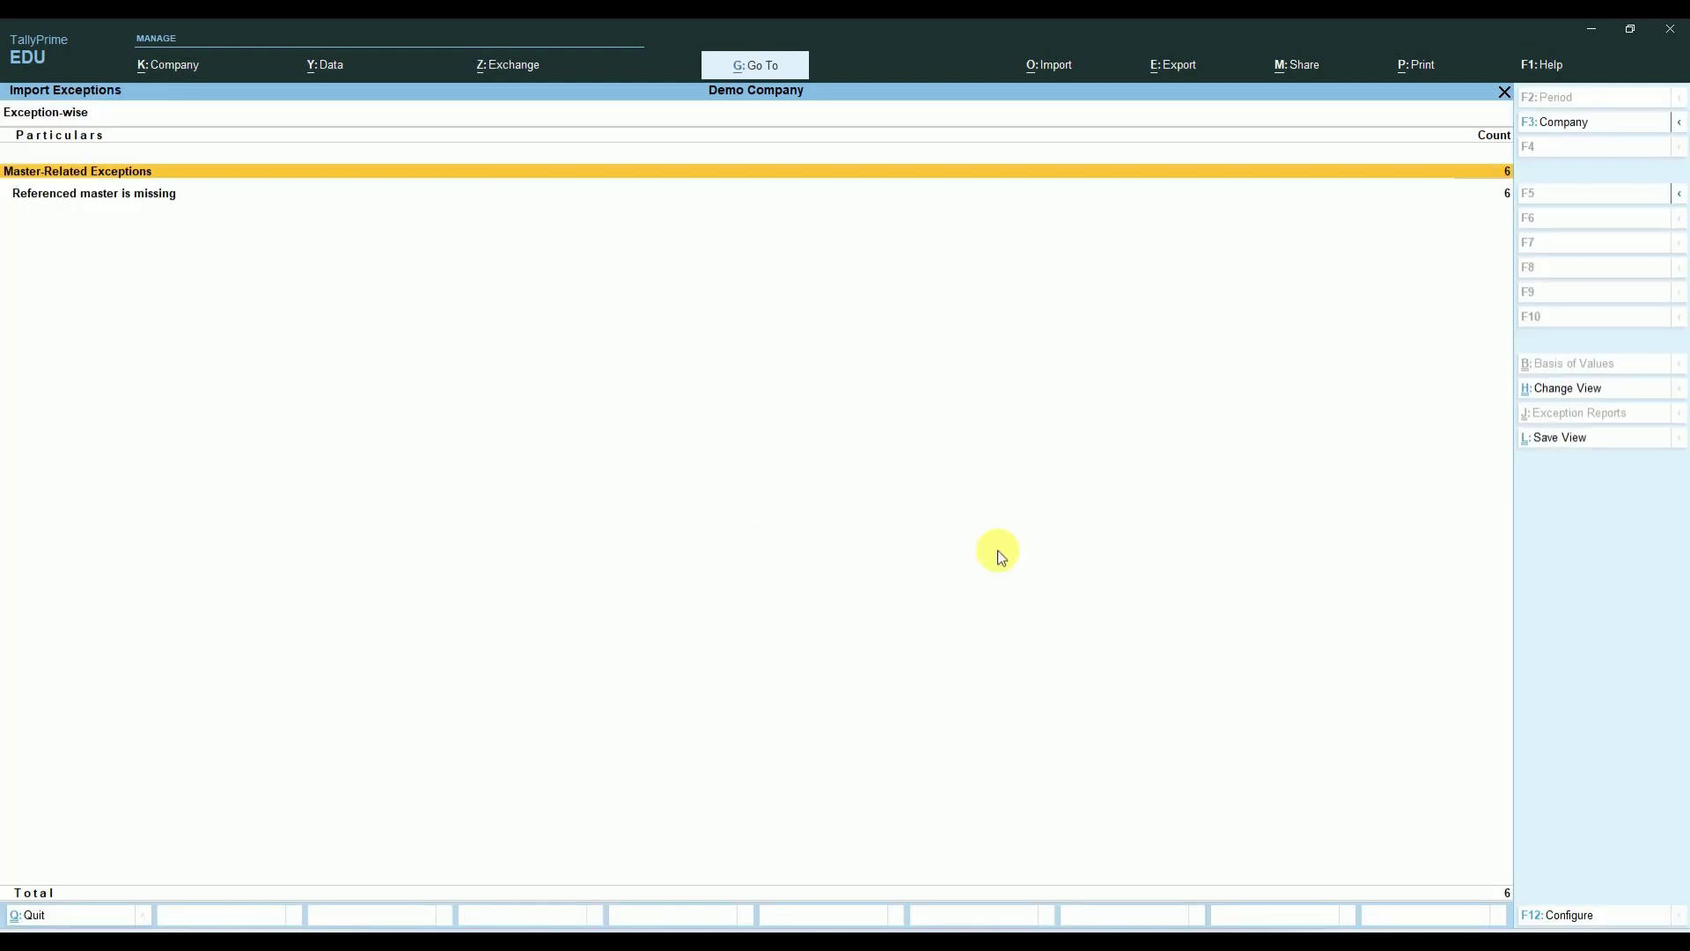
click(184, 211)
click(191, 214)
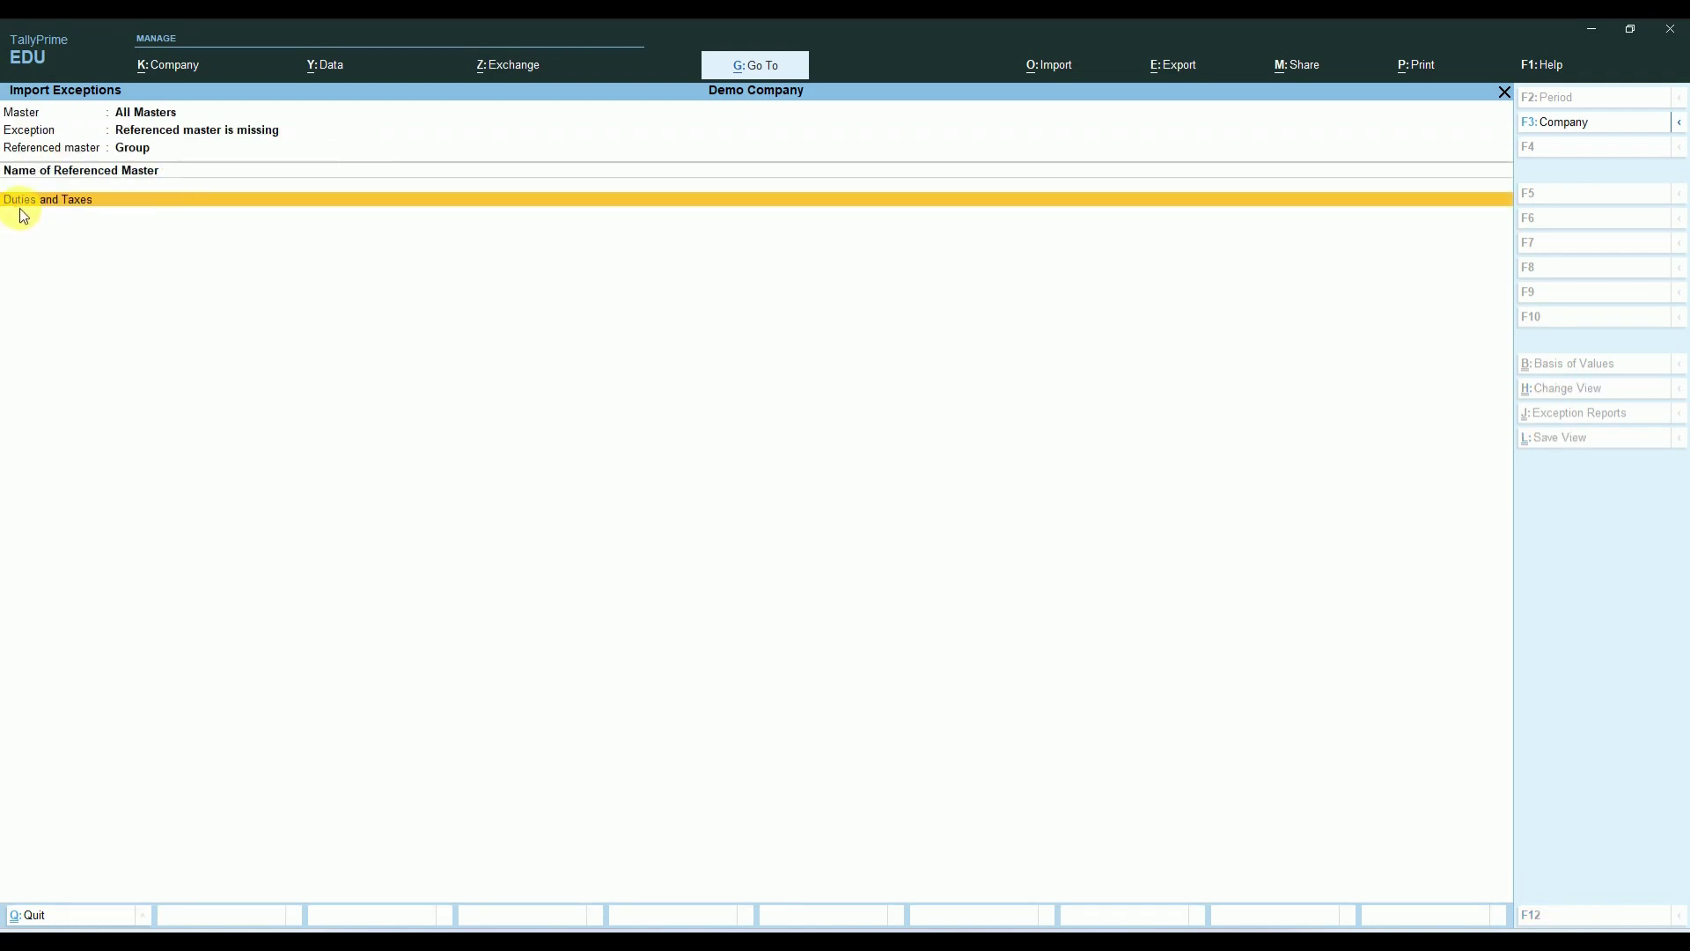
key(Escape)
key(Escape)
key(Escape)
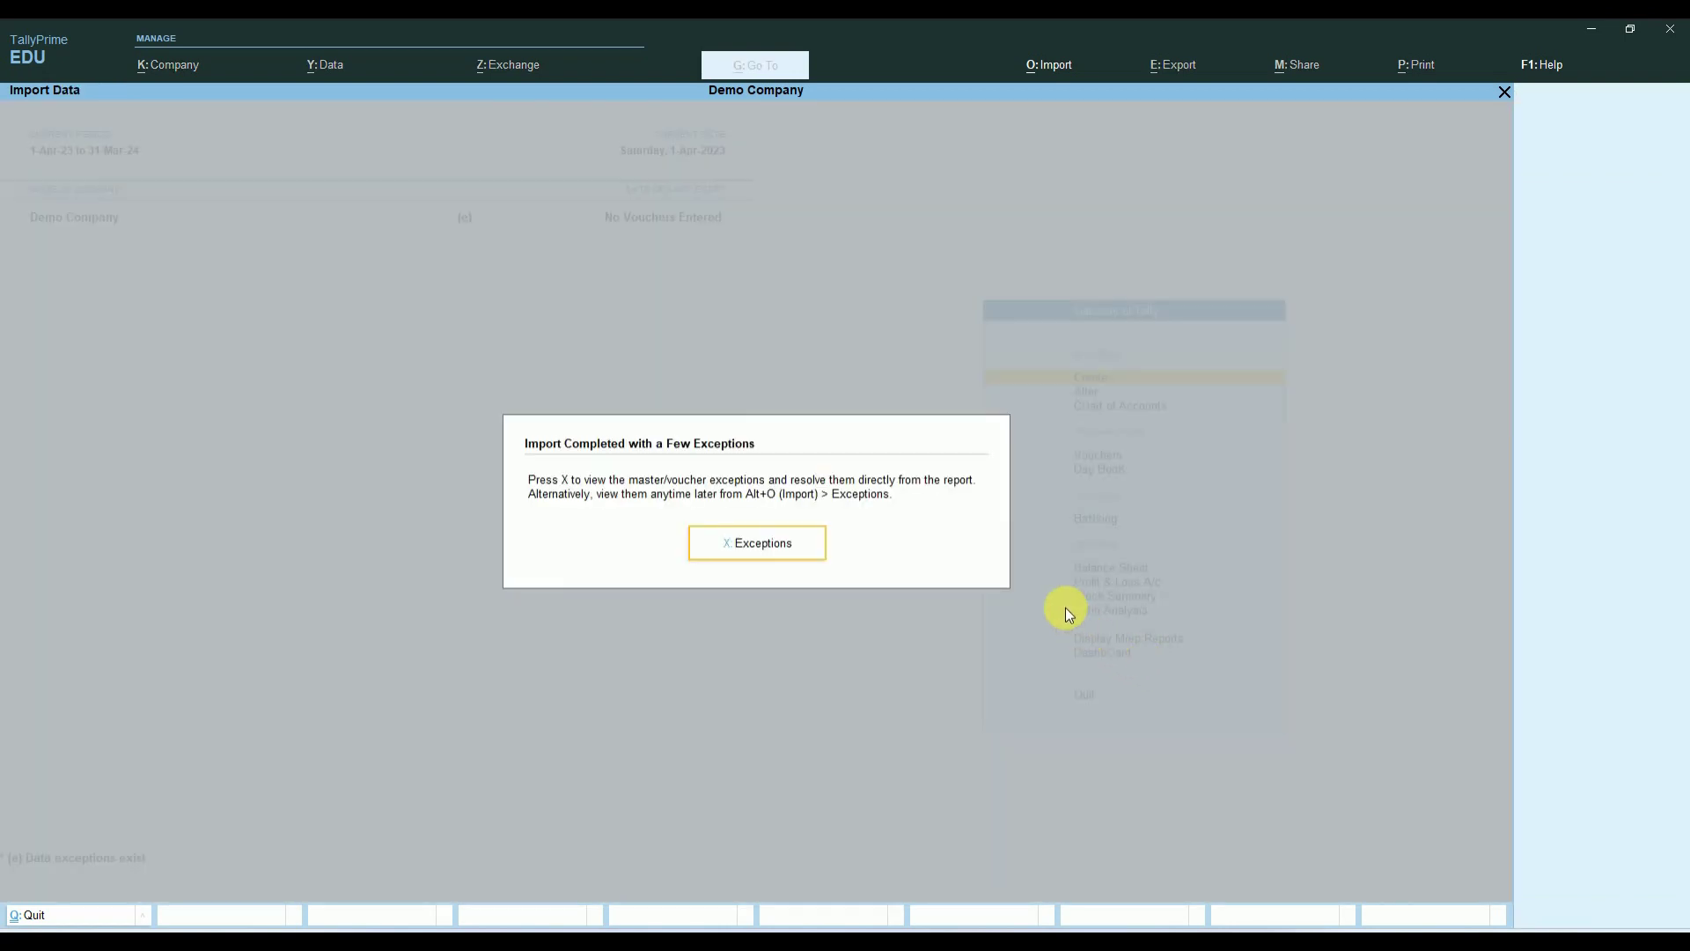
Leave the import exceptions message and copy the exact name of the Duties & Taxes group from its alteration form
key(Escape)
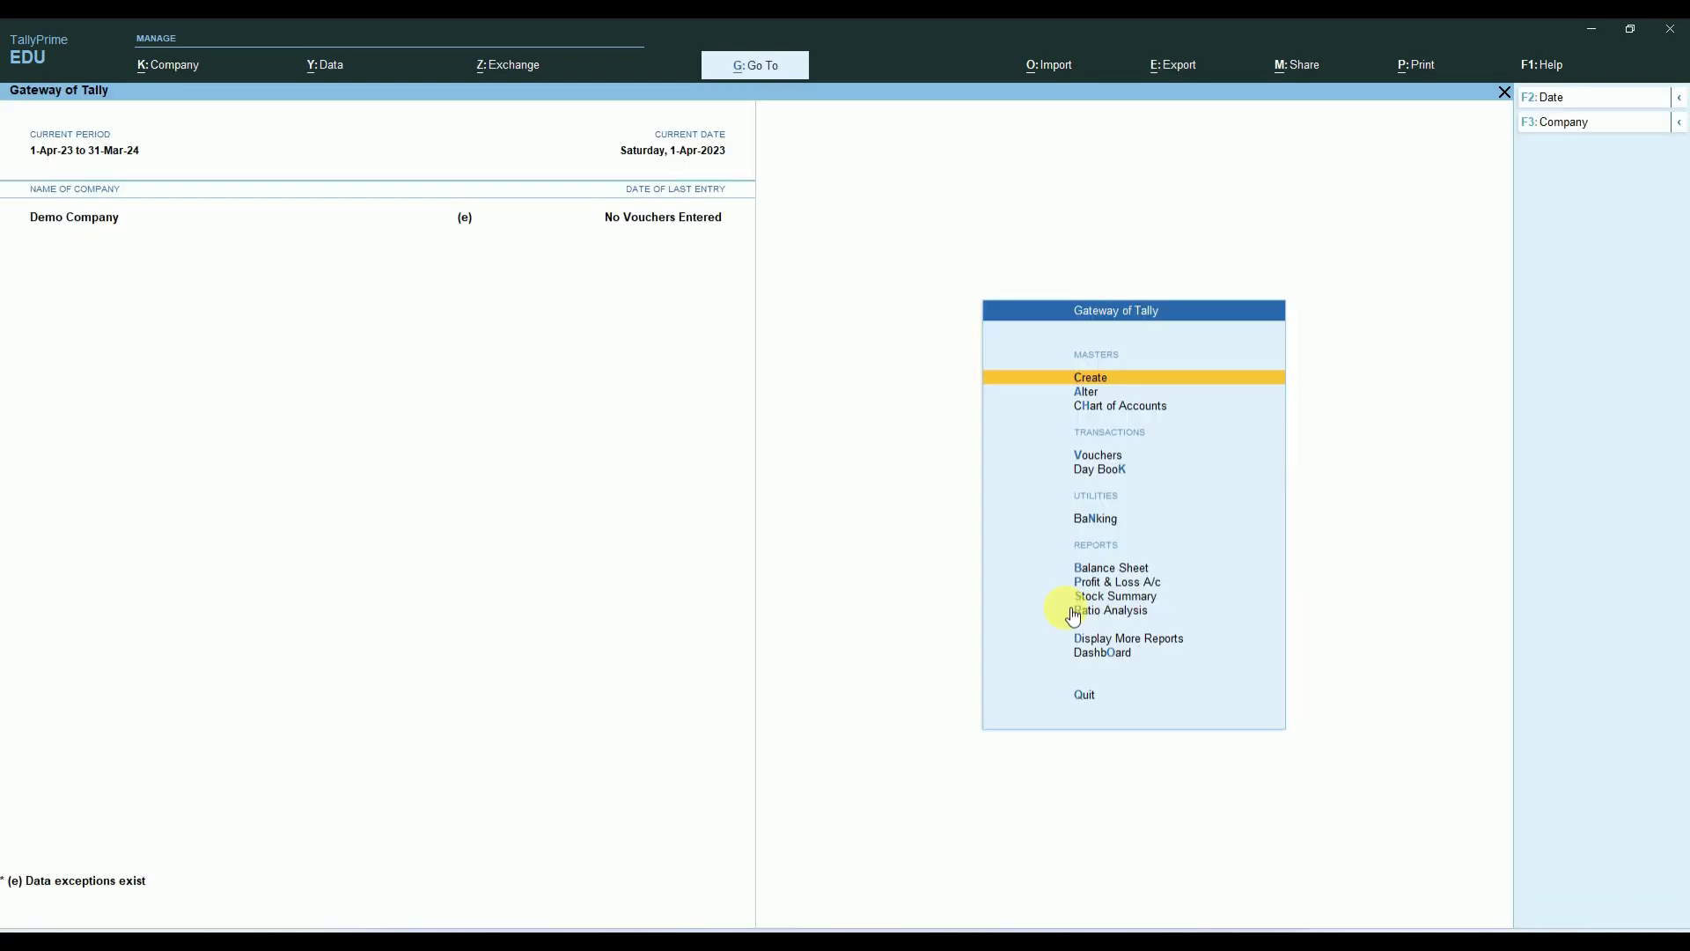
click(1103, 401)
key(Escape)
key(Return)
key(Return)
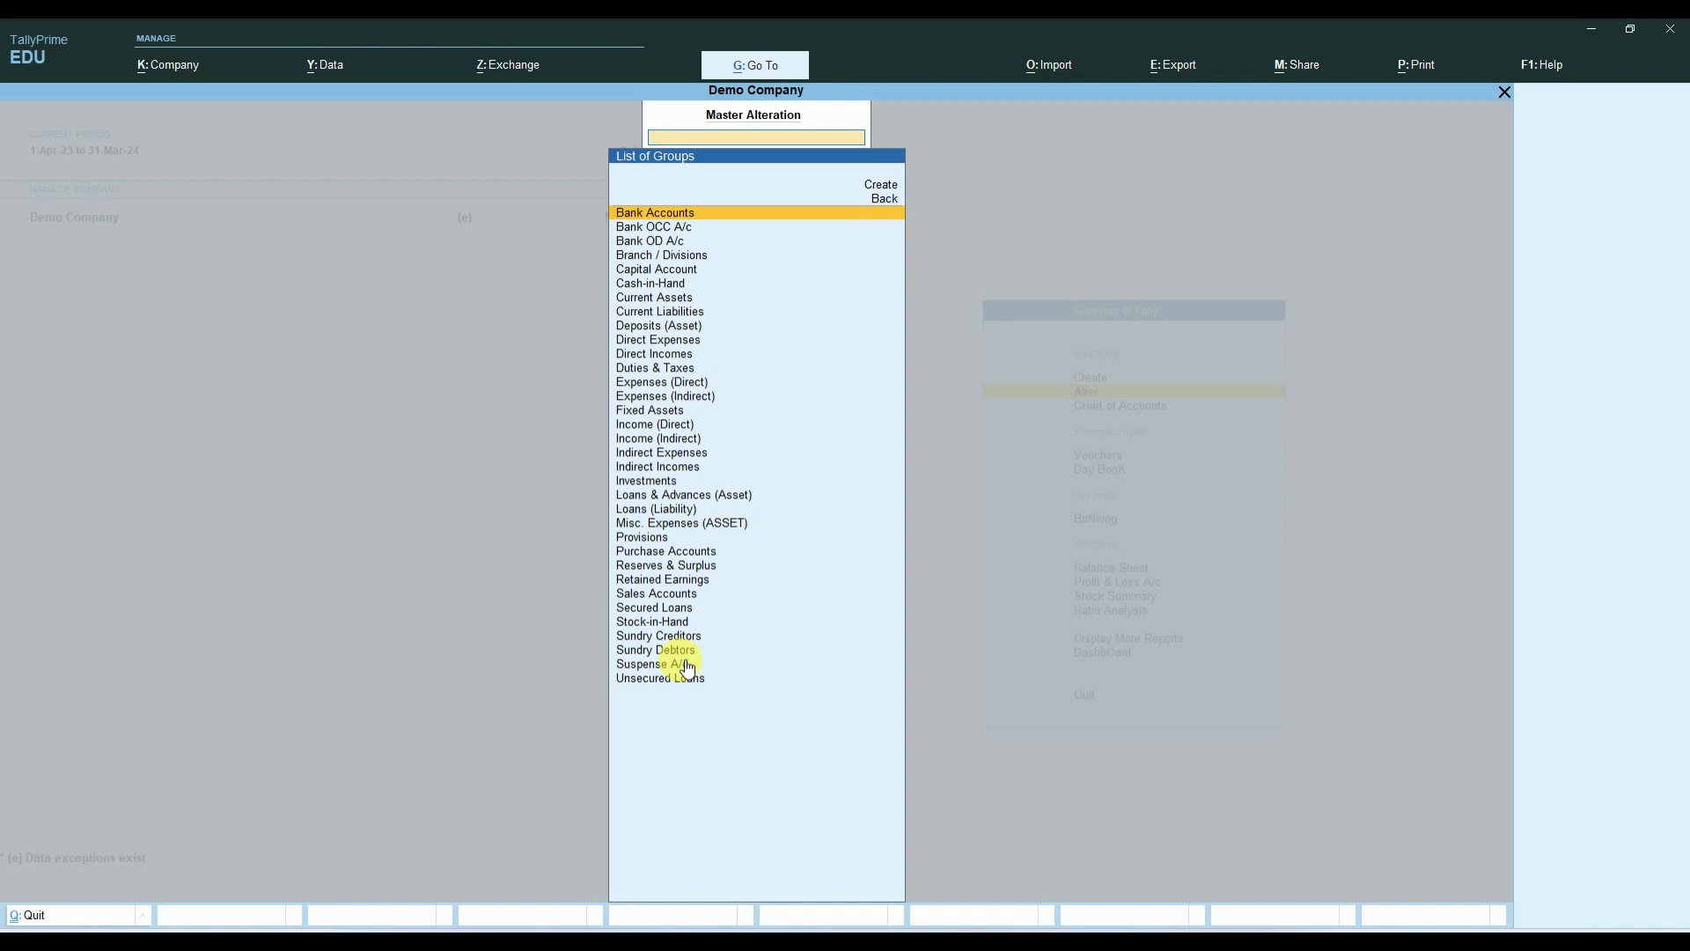
text(D)
key(Down)
key(Down)
key(Down)
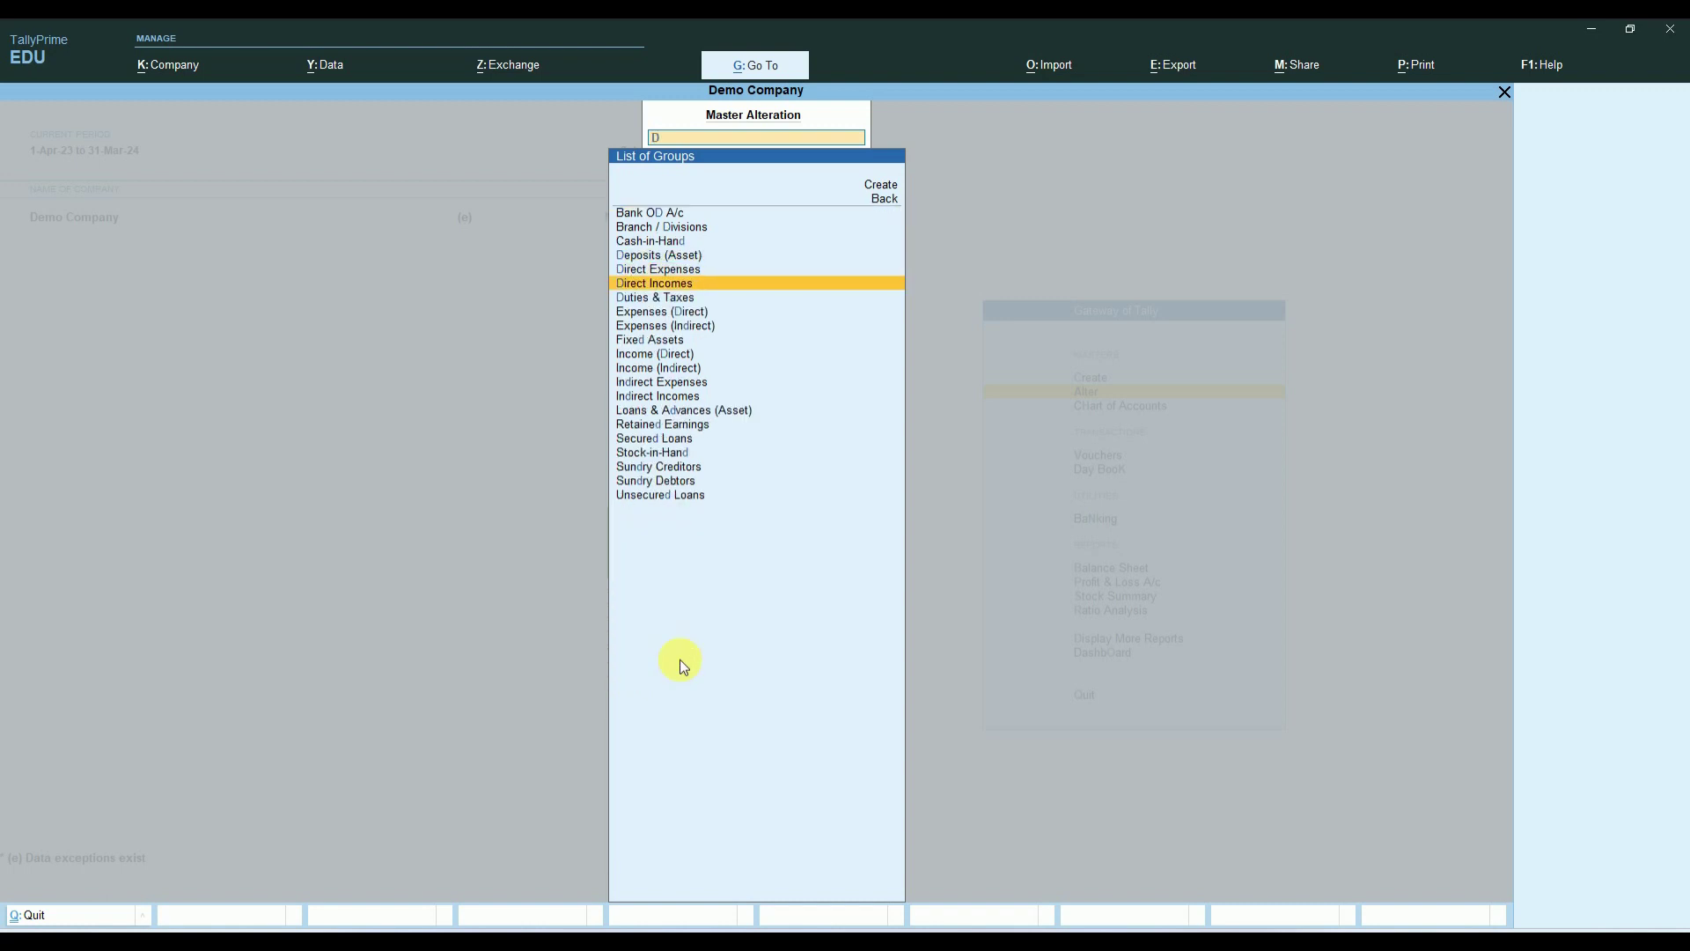
key(Return)
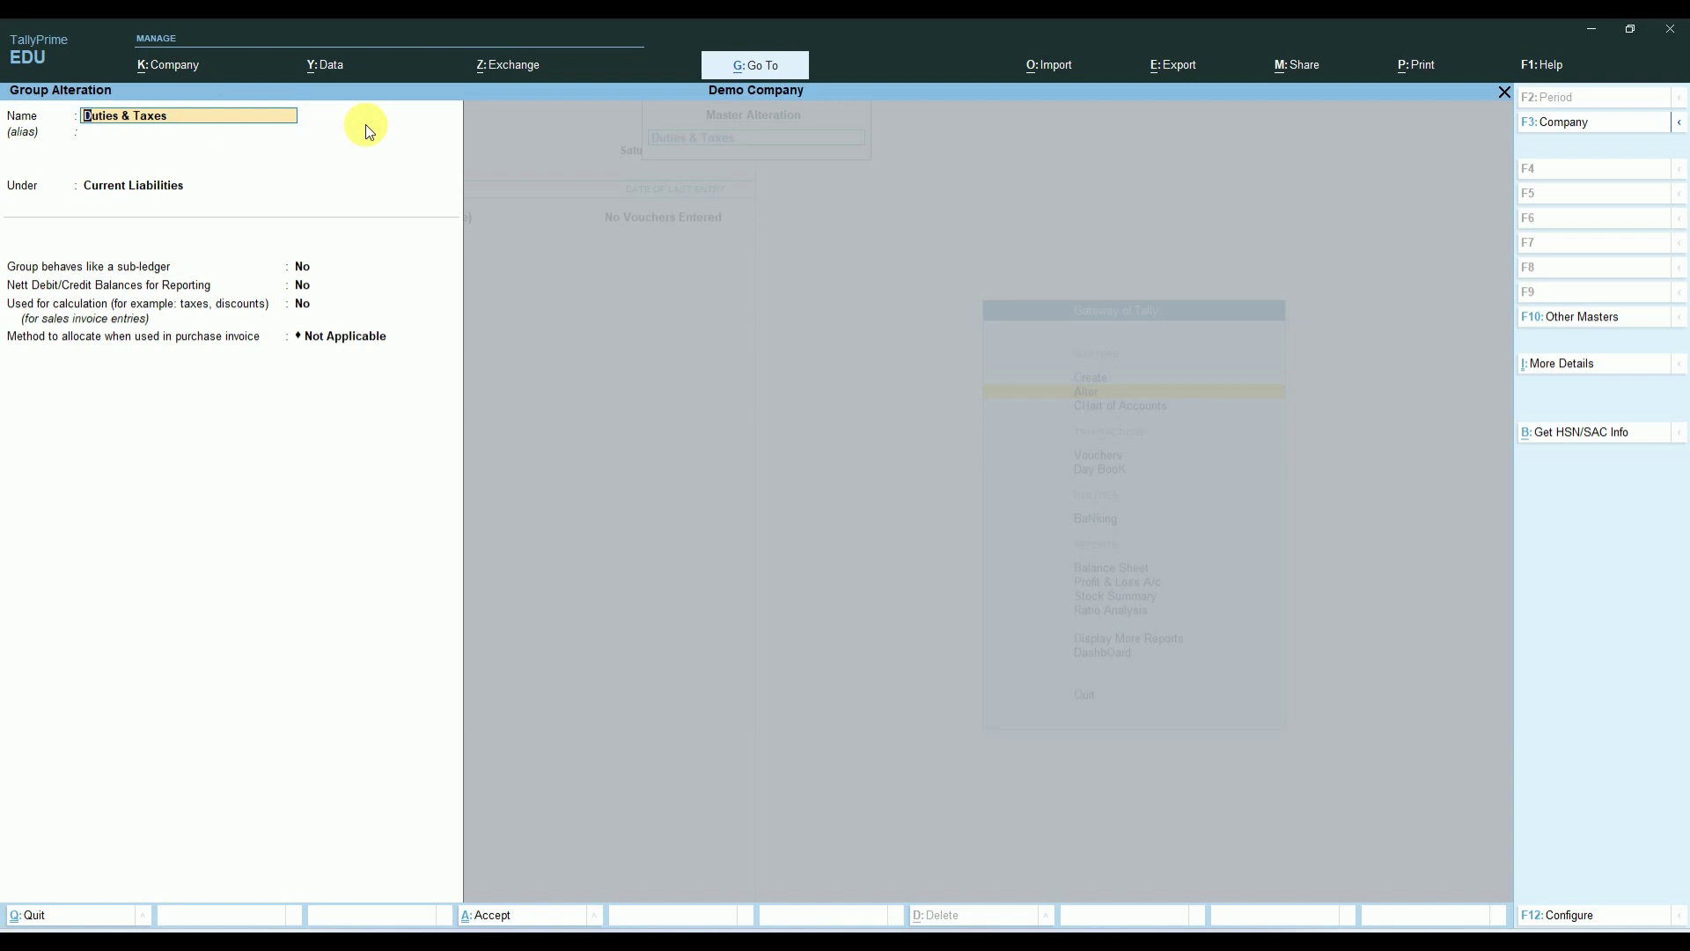
key(ctrl)
Switch to the Tally Ledger workbook and paste Duties & Taxes as the group for the six GST ledgers in B16:B21
key(alt+Tab)
click(540, 424)
key(ctrl+v)
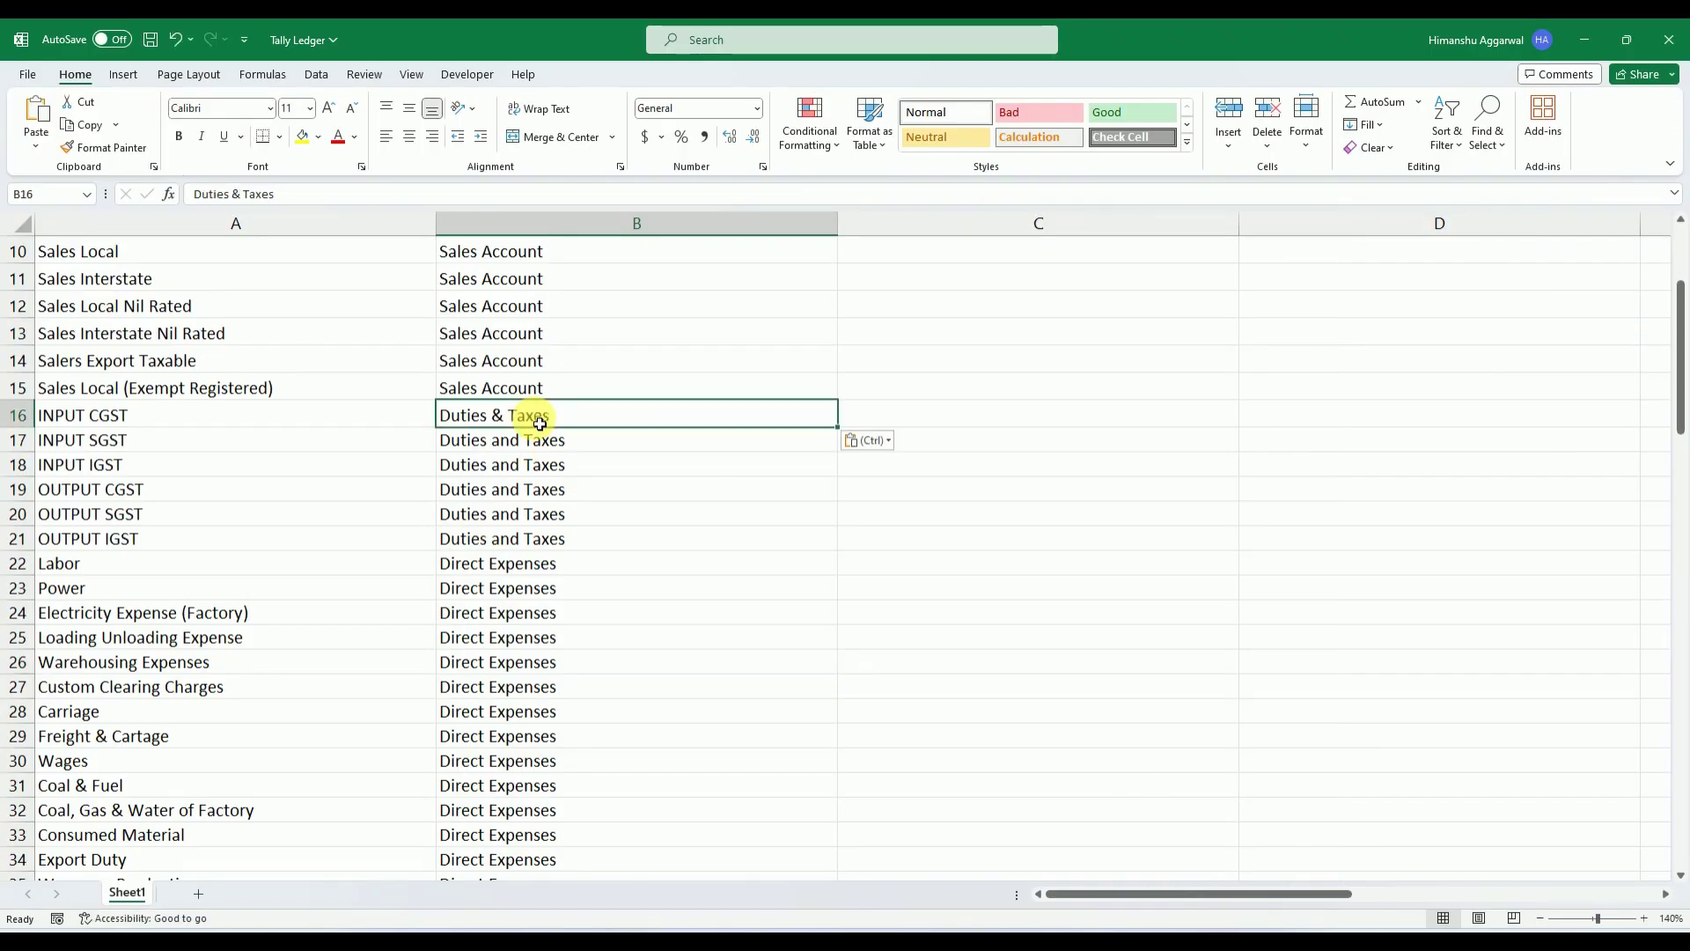
key(shift+Down)
key(shift+Down)
key(shift+Down)
key(shift+Down)
key(shift+Down)
key(ctrl+v)
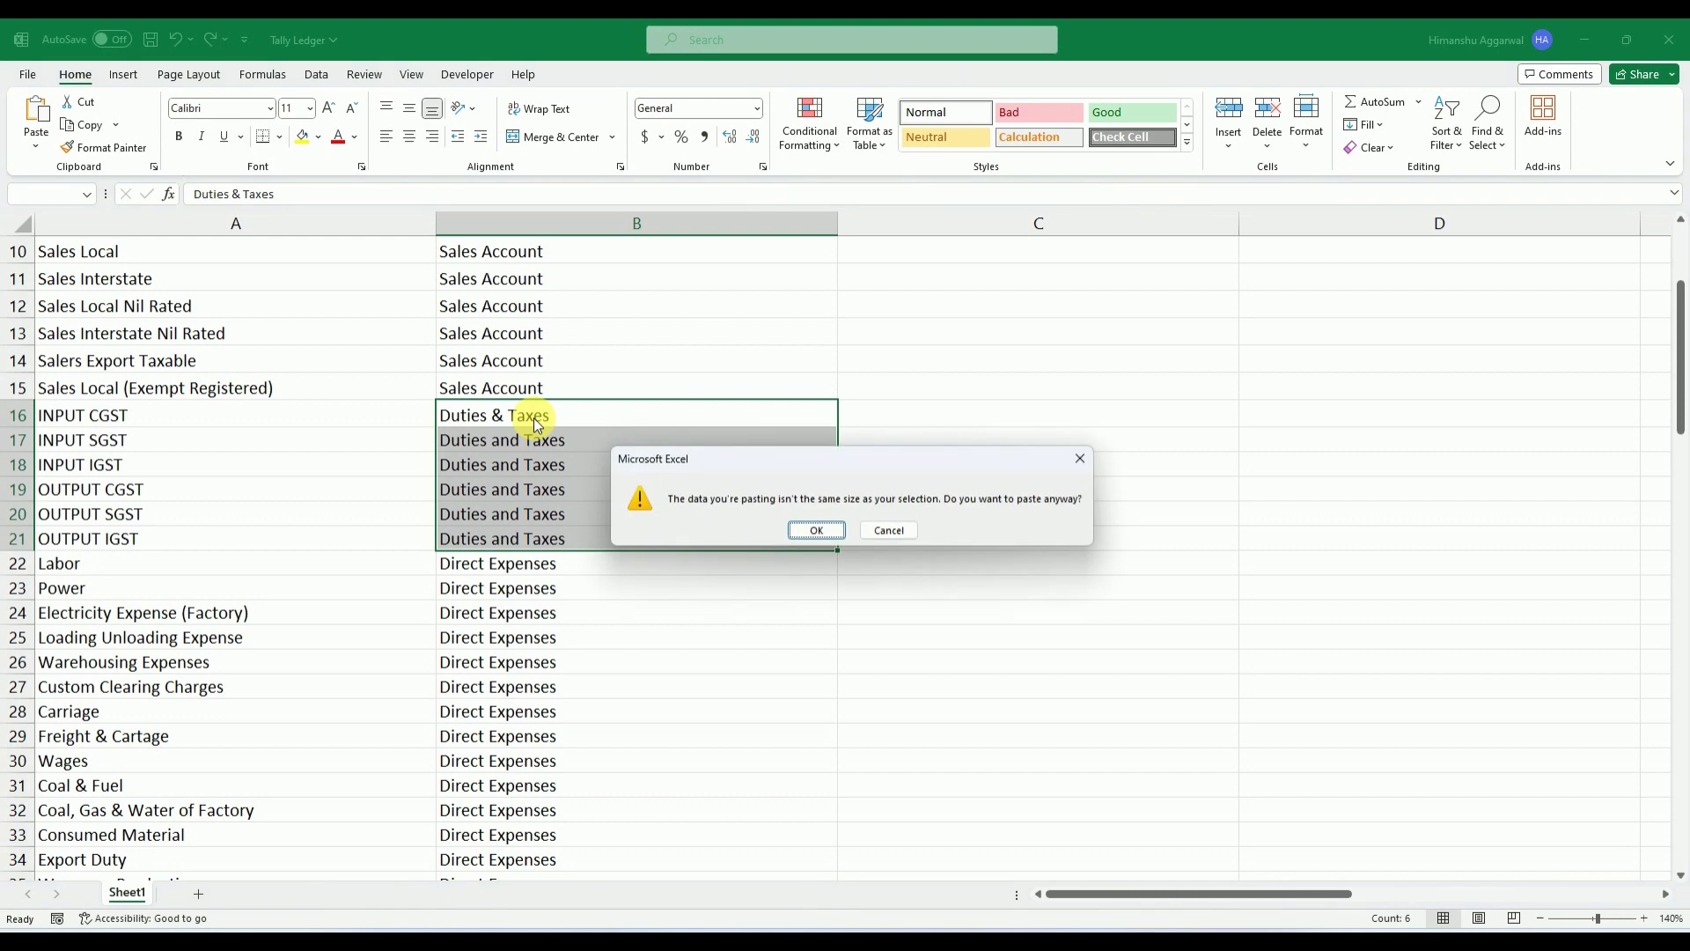
key(Return)
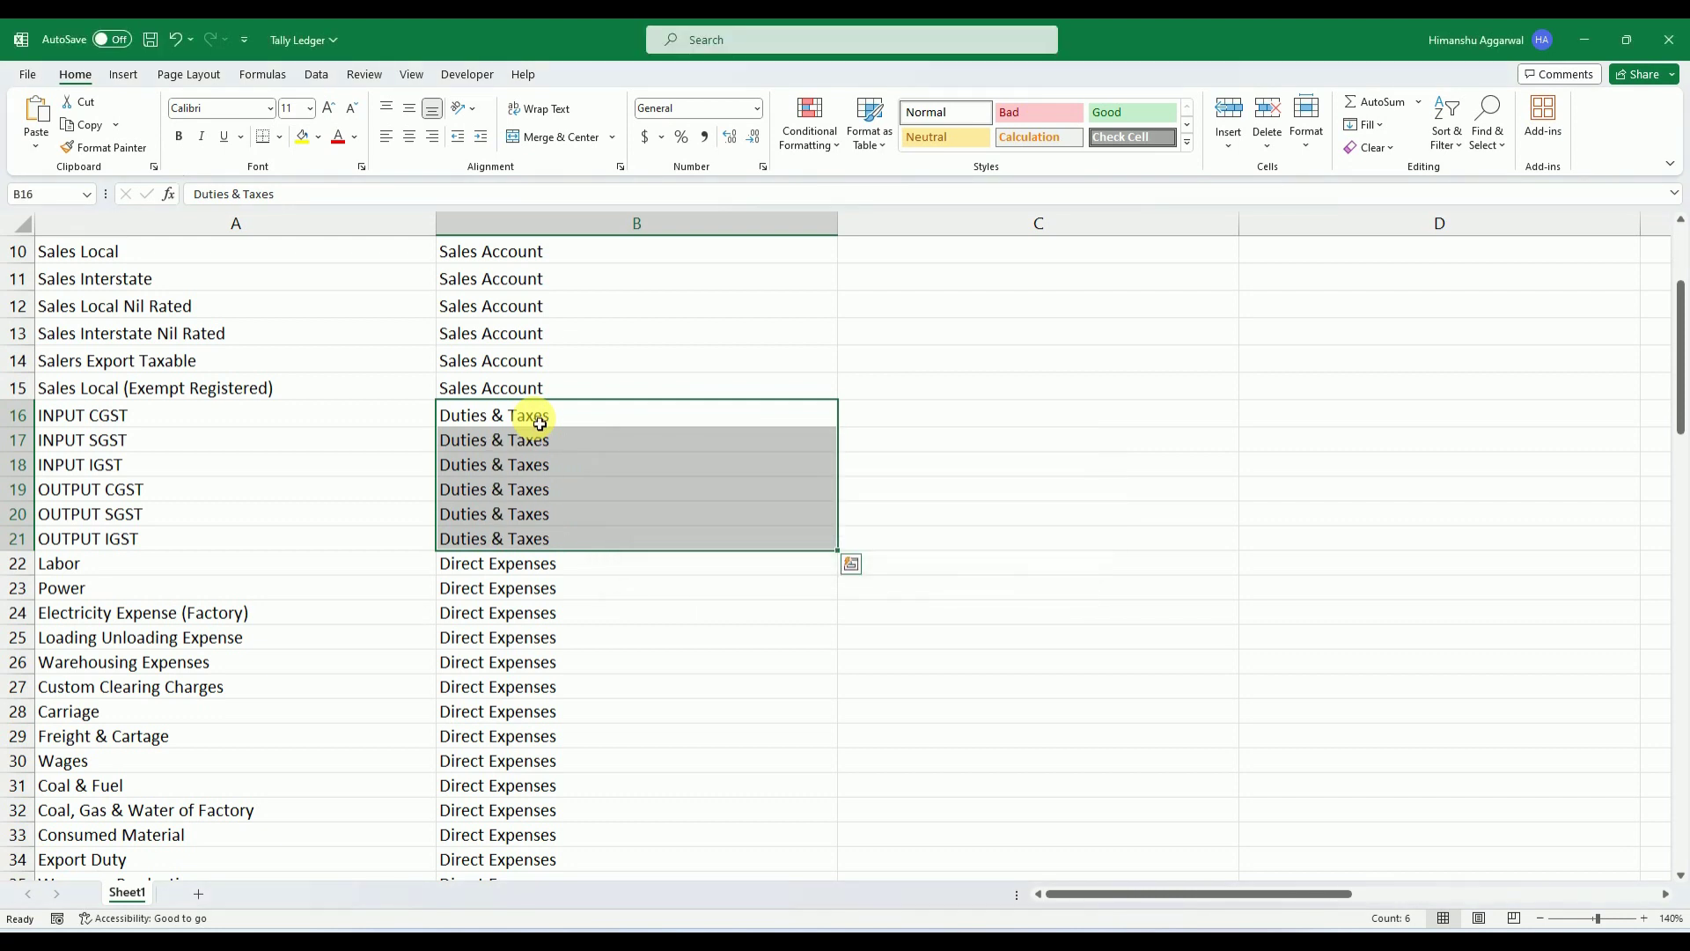
Minimize the Tally Ledger workbook and leave the Duties & Taxes group alteration, returning to the Gateway of Tally
click(1583, 39)
key(Escape)
key(Escape)
key(Escape)
key(Escape)
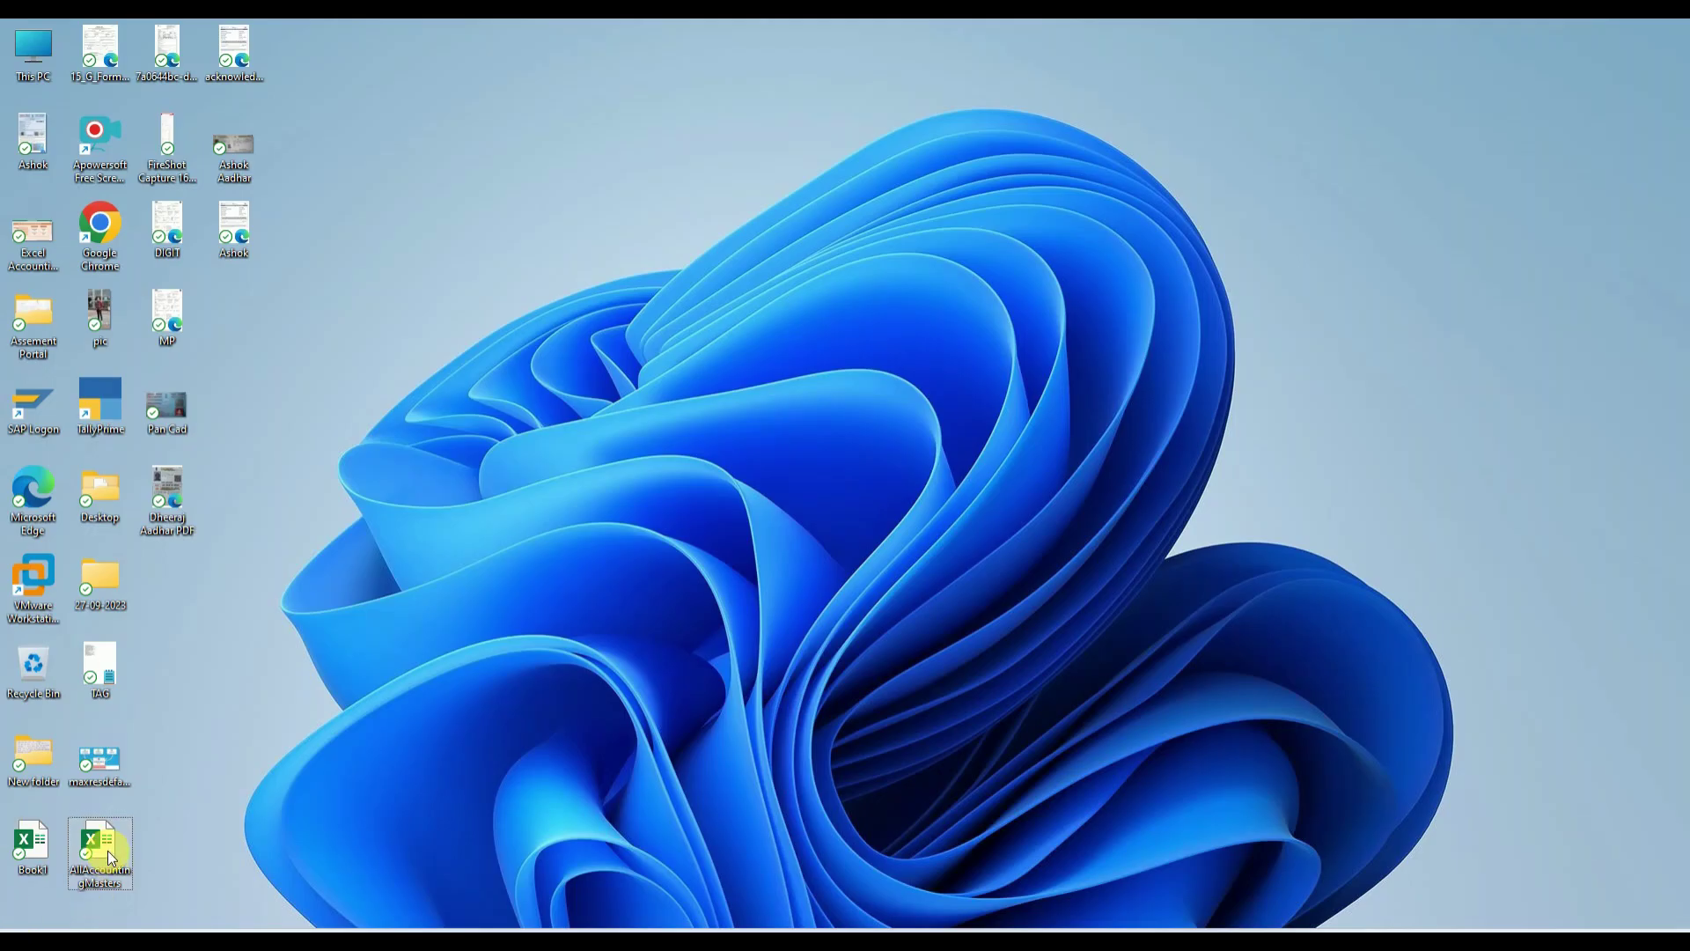
Open the AllAccountingMasters workbook from the desktop and set the Group Name in B2:B7 to Duties & Taxes
double_click(107, 852)
click(379, 293)
text(Duties & Taxes)
key(shift+Down)
key(shift+Down)
key(shift+Down)
key(shift+Down)
key(shift+Down)
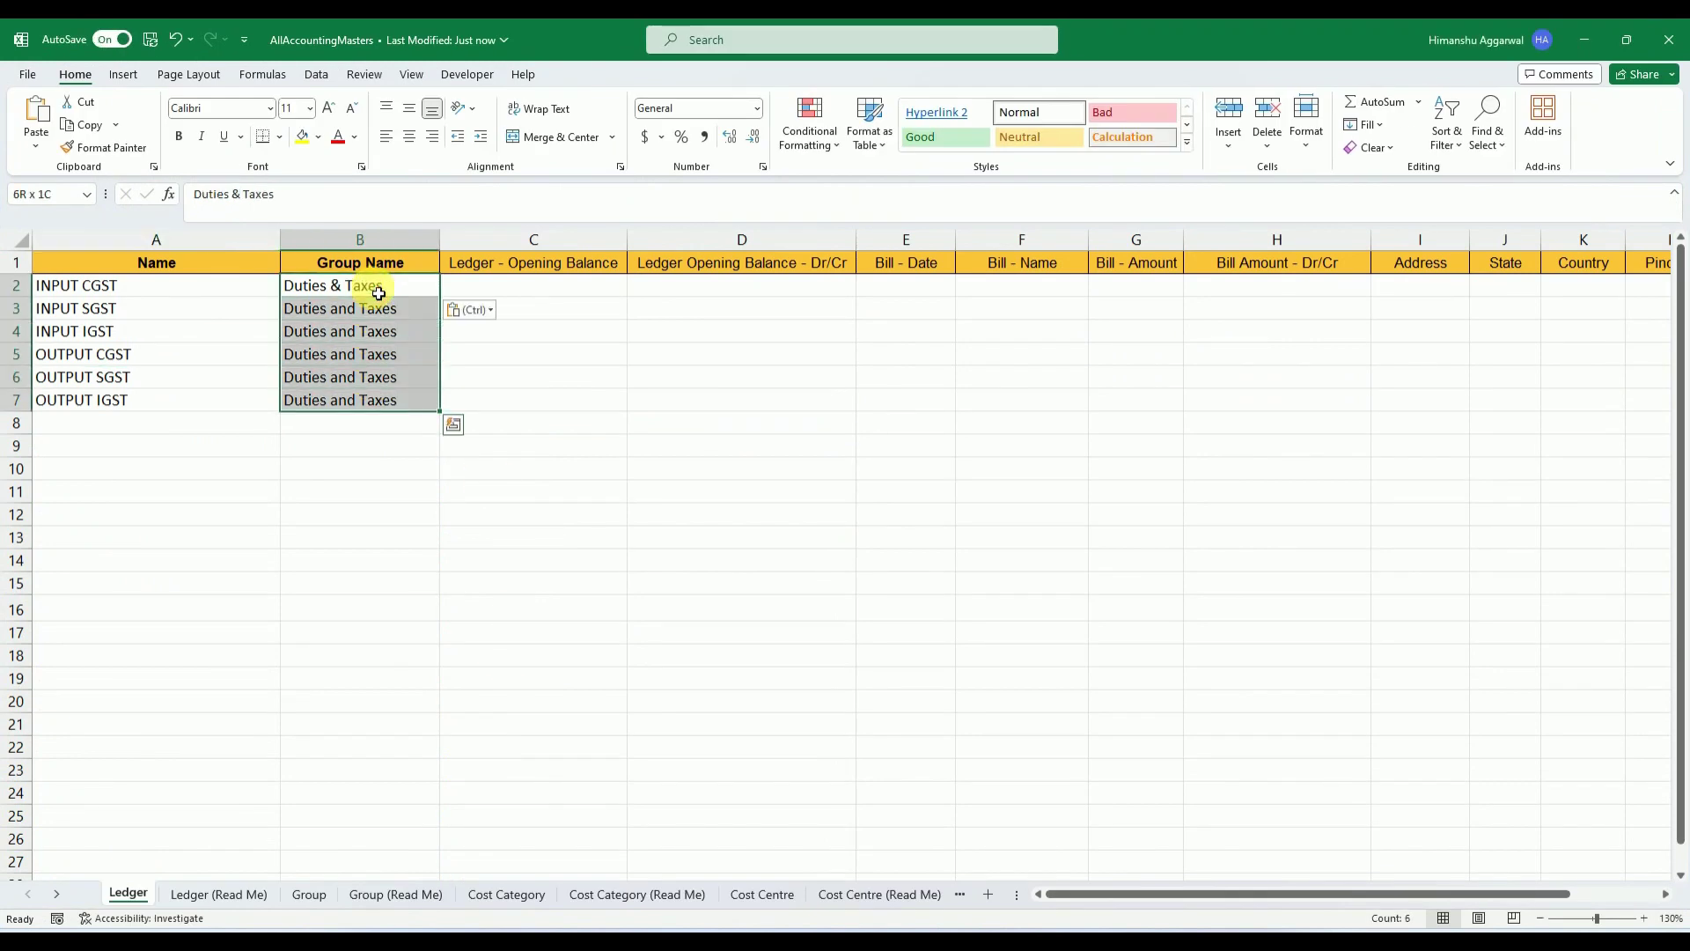
key(ctrl+d)
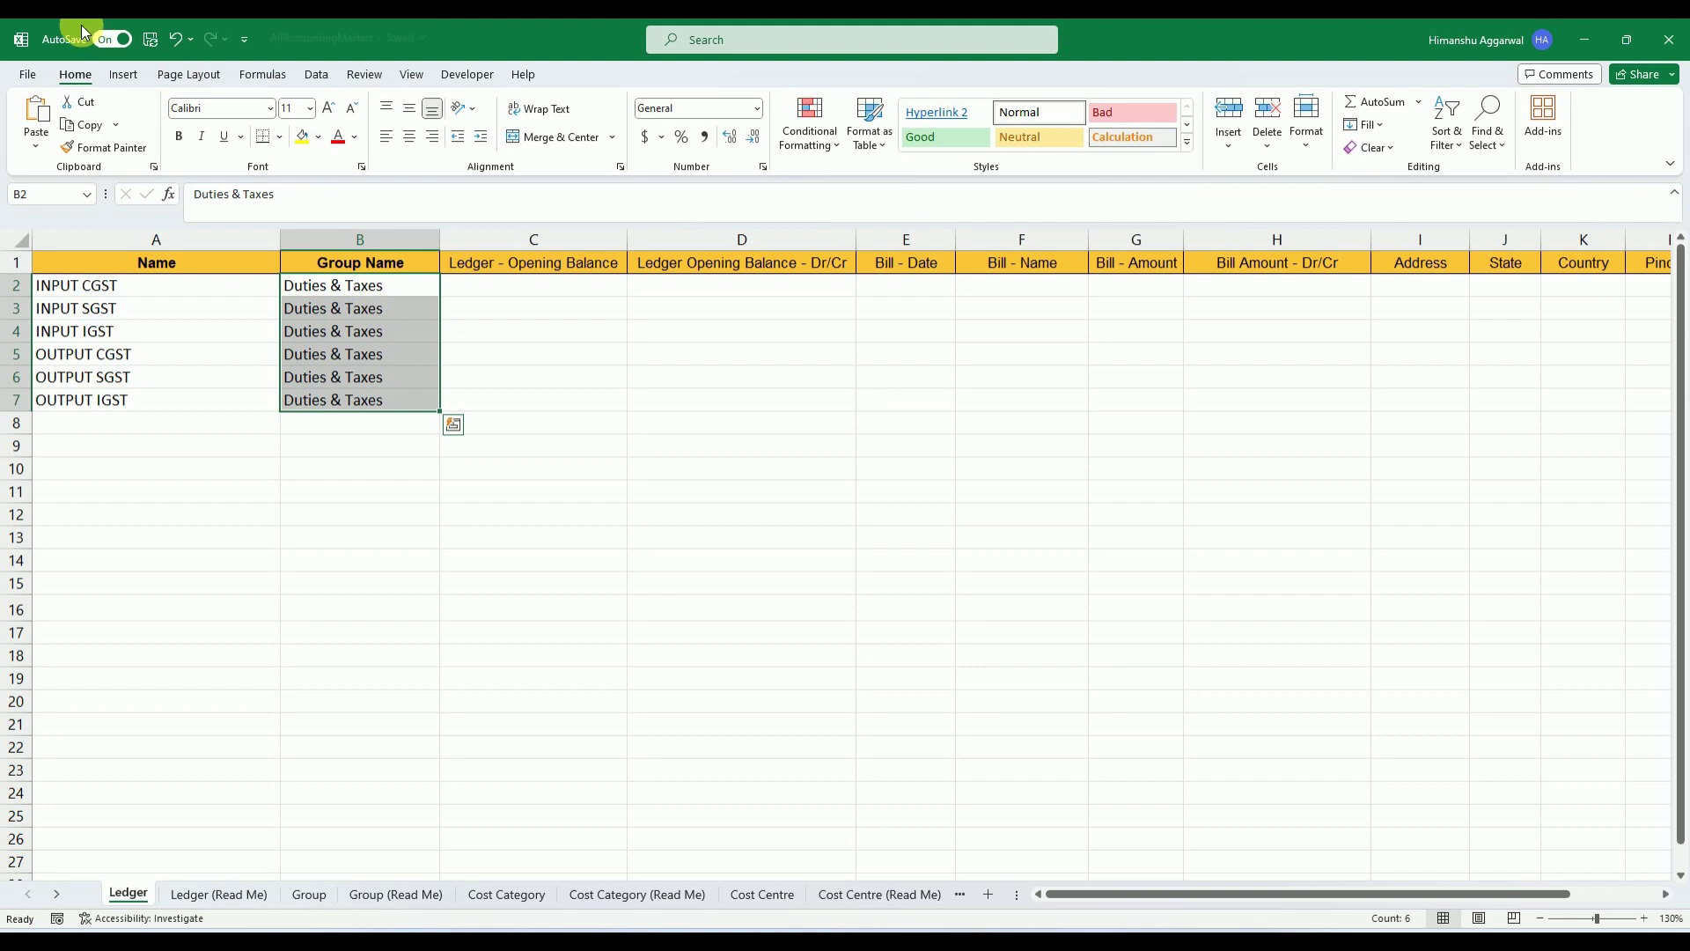
Close the AllAccountingMasters workbook and switch to TallyPrime
click(1669, 40)
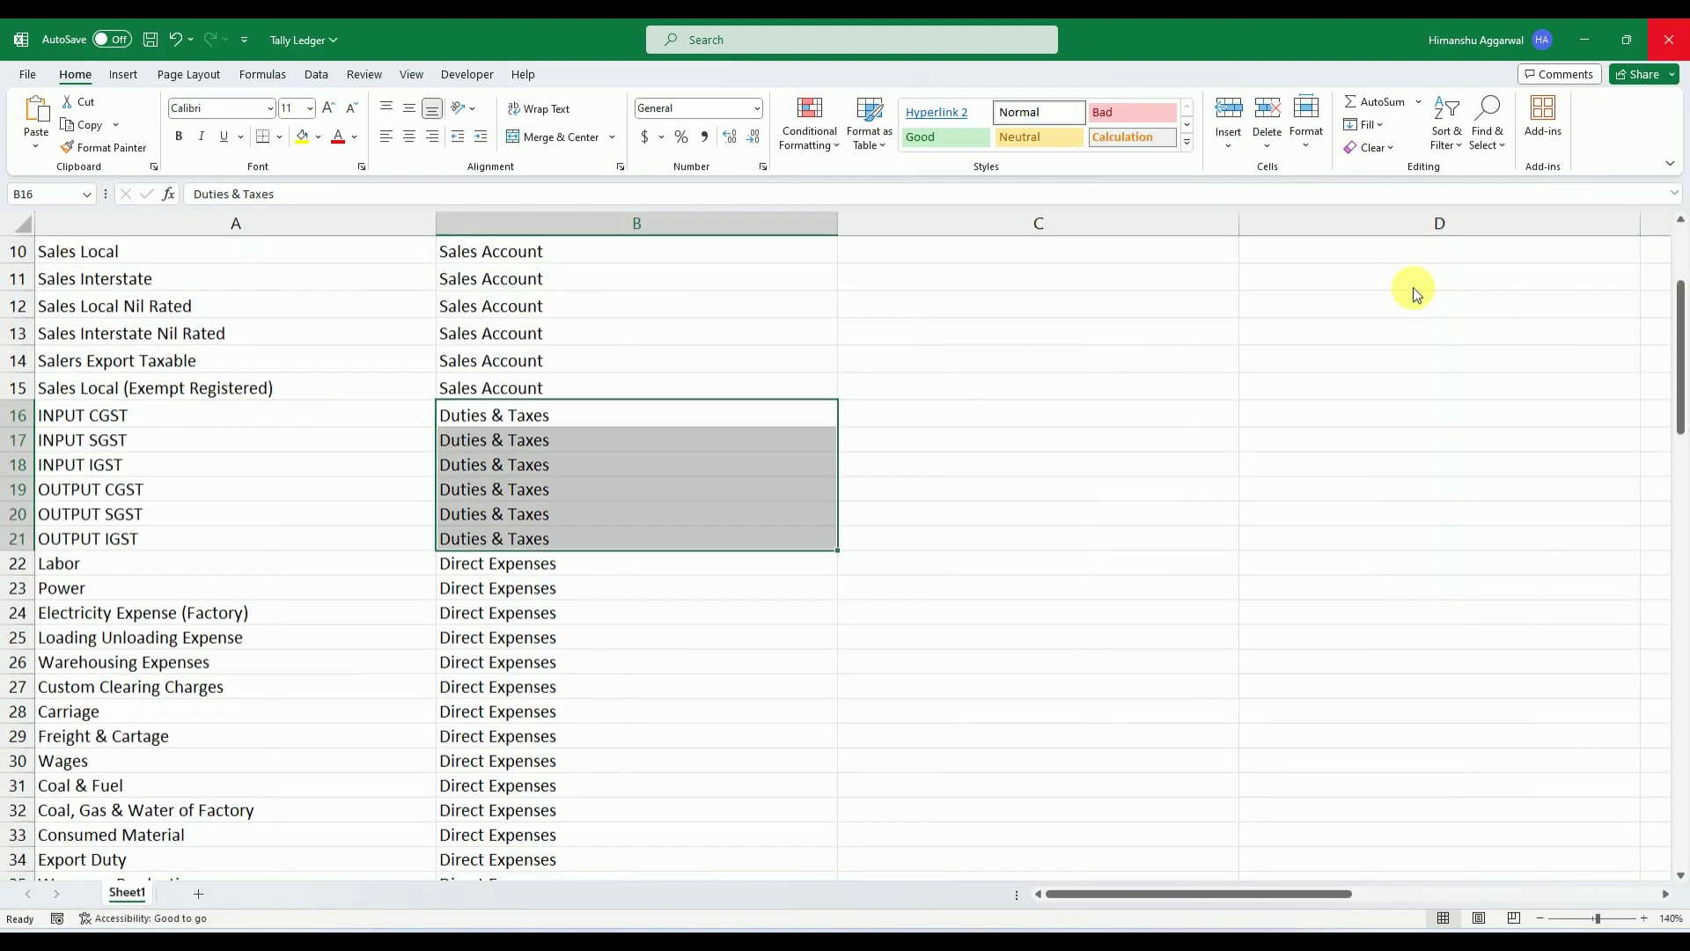
click(1207, 542)
click(1585, 39)
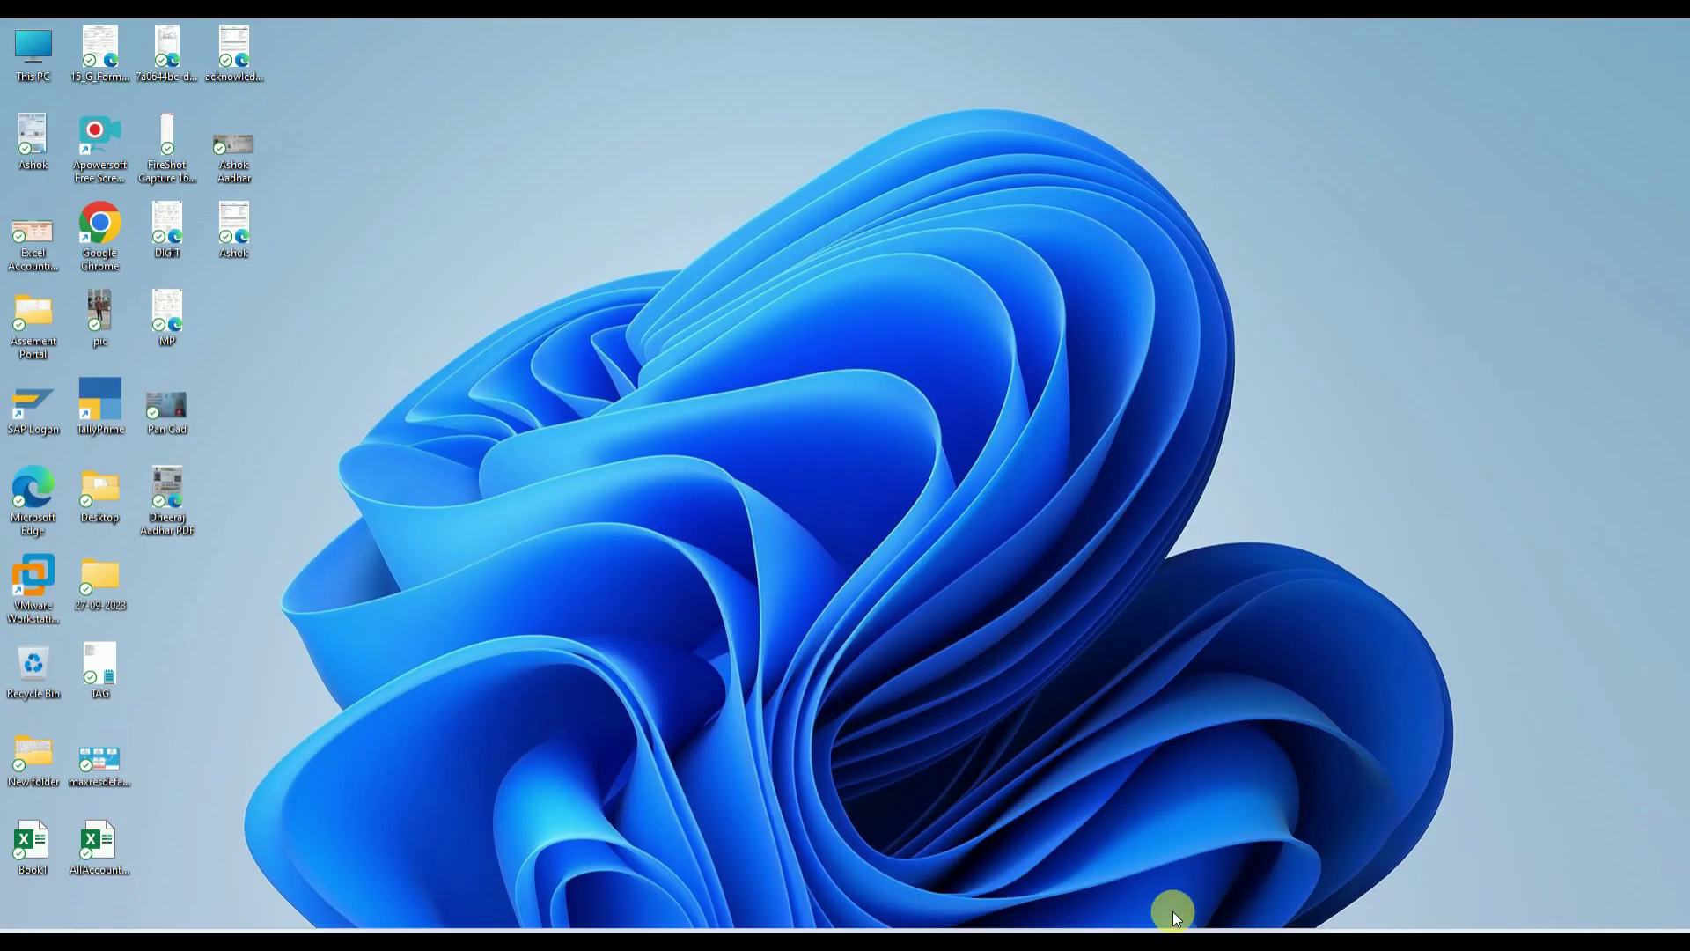
click(1140, 927)
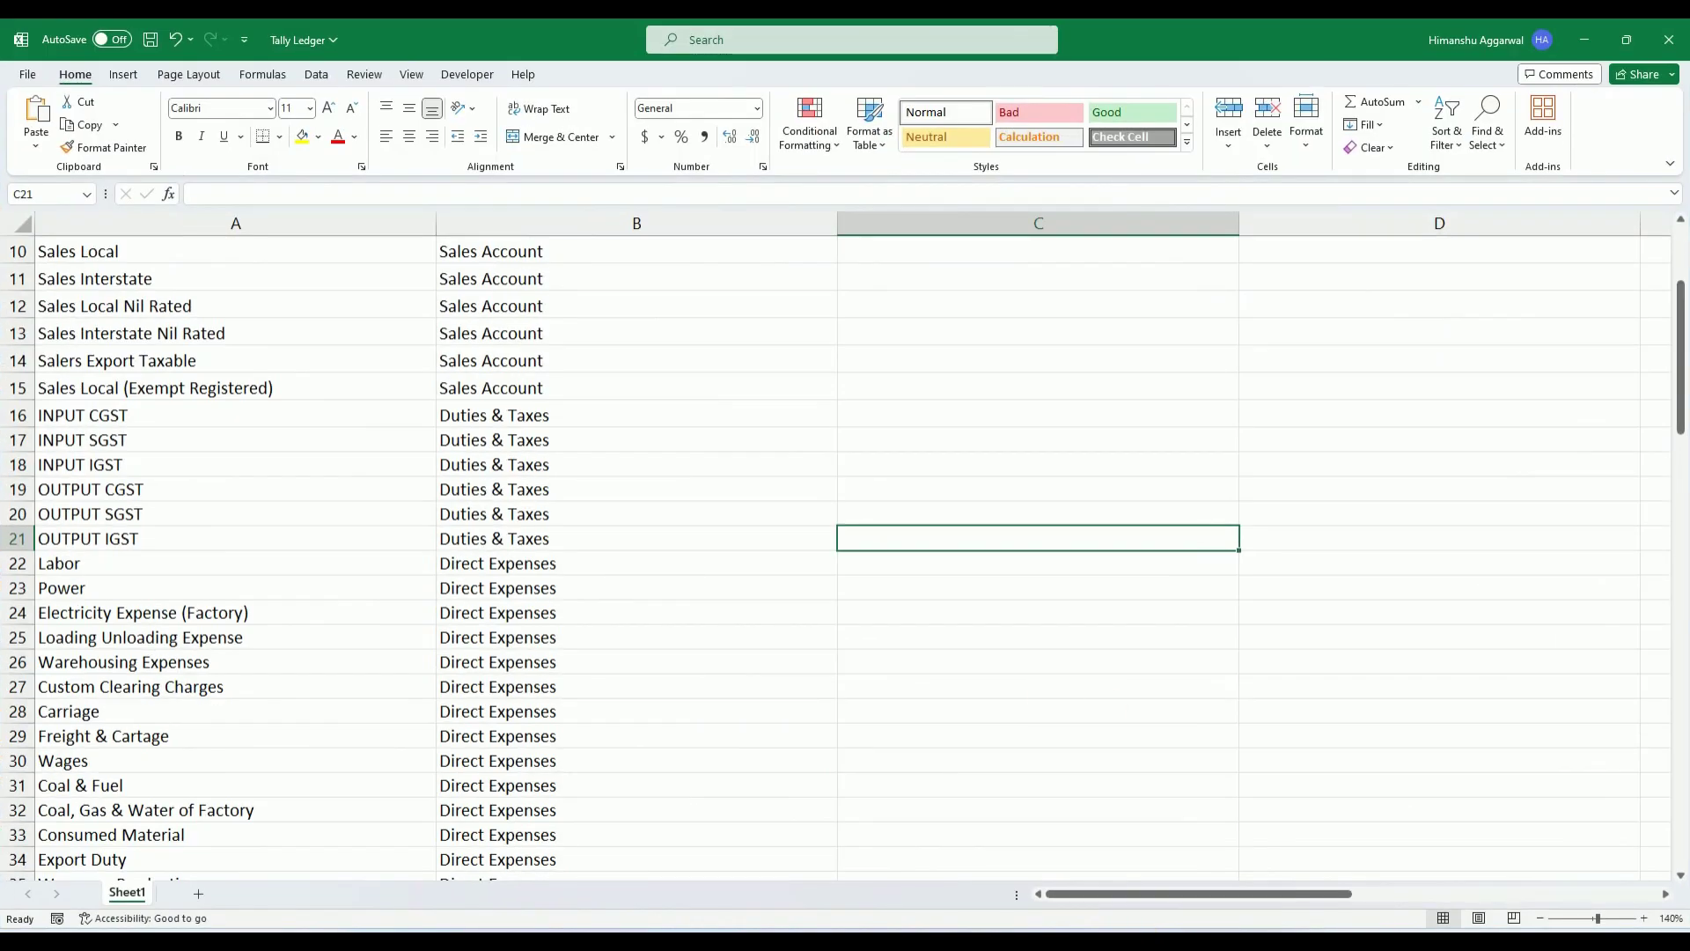
click(1228, 906)
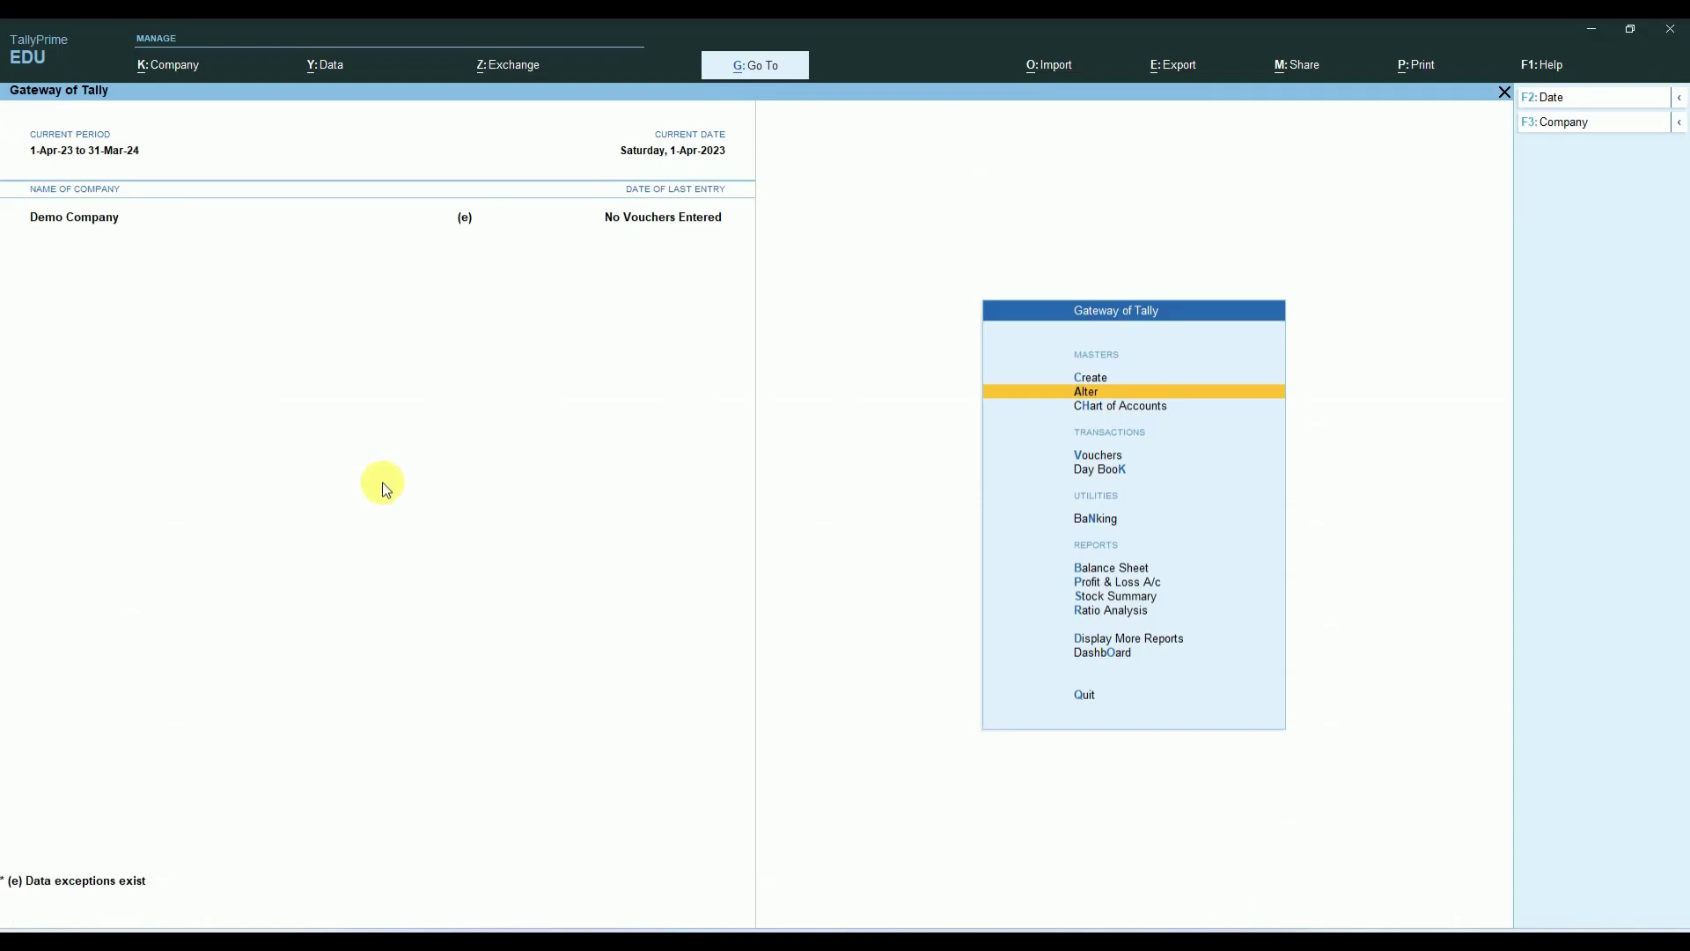
Import the Ledger worksheet of AllAccountingMasters.xlsx as ledger masters with the Default Template, Modify with New Data, an import preview and no backup
click(1059, 68)
click(1069, 124)
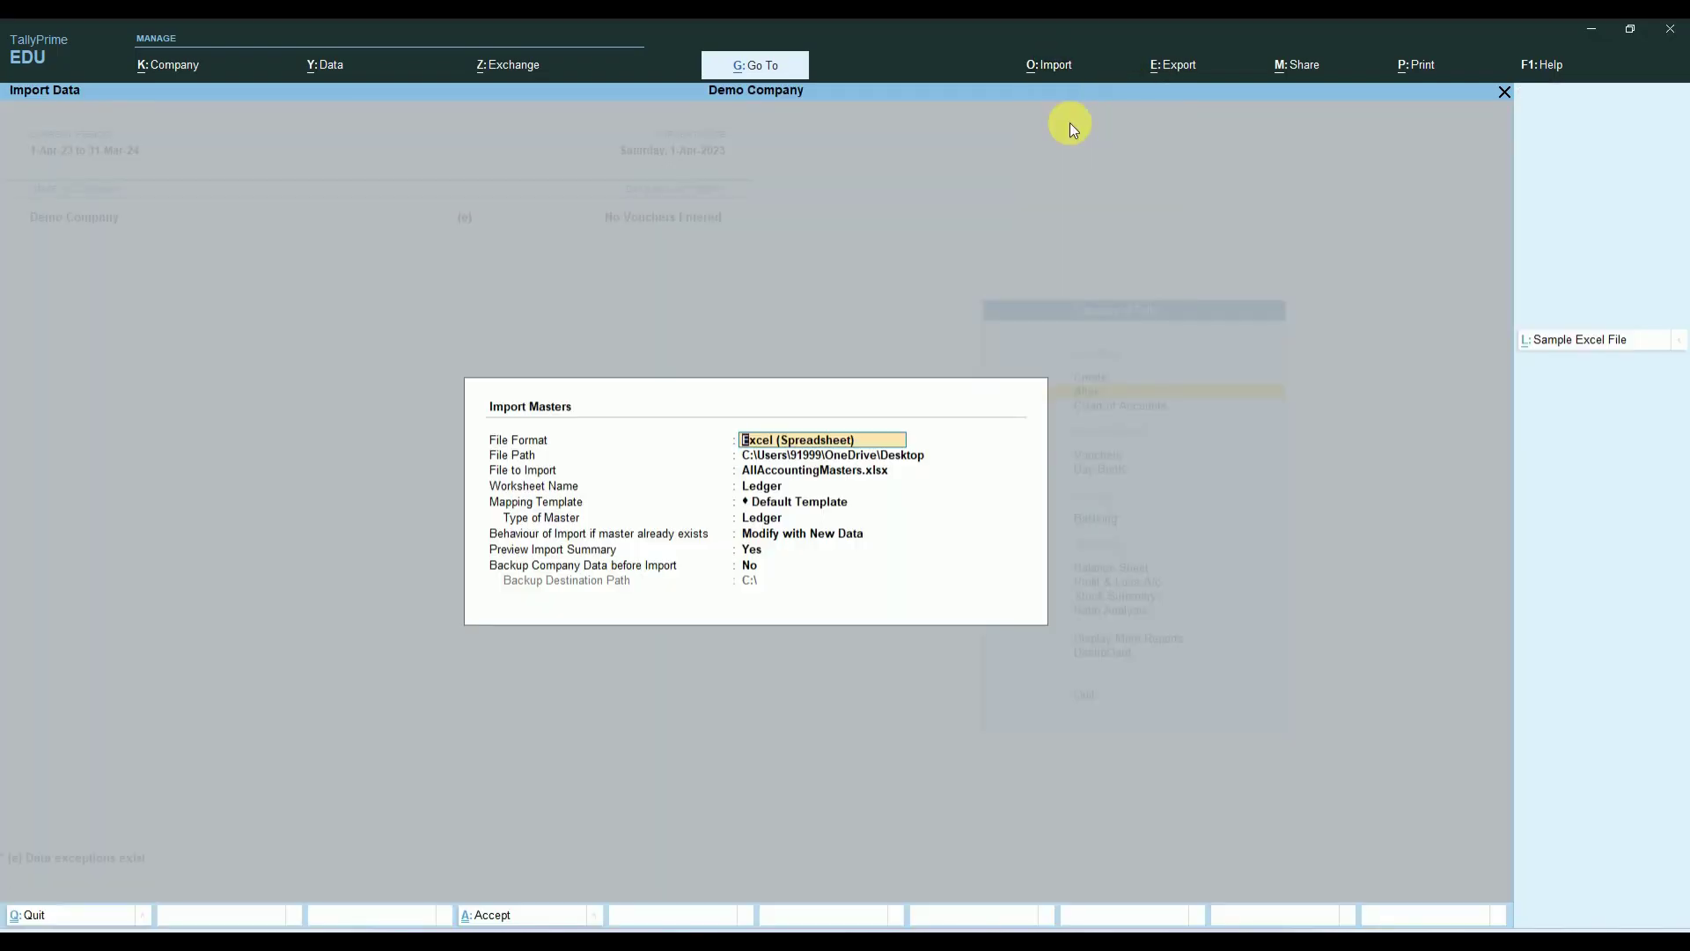
key(Return)
key(Return)
key(Return)
key(Return)
key(Return)
key(Return)
key(Return)
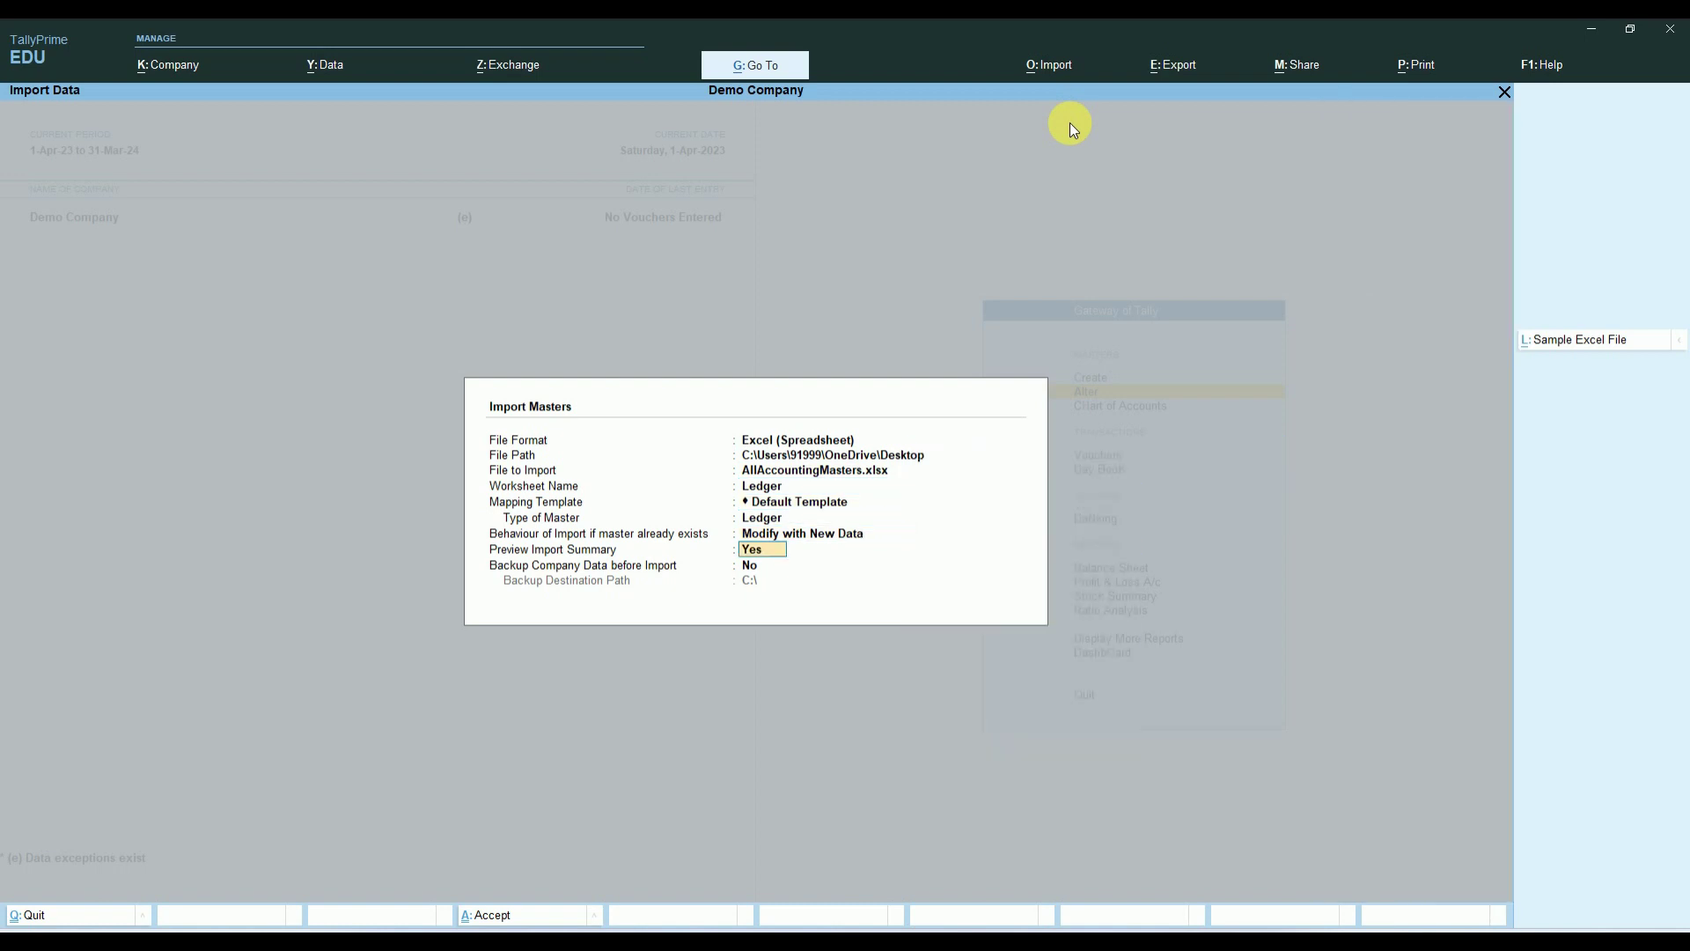
key(Return)
key(Return)
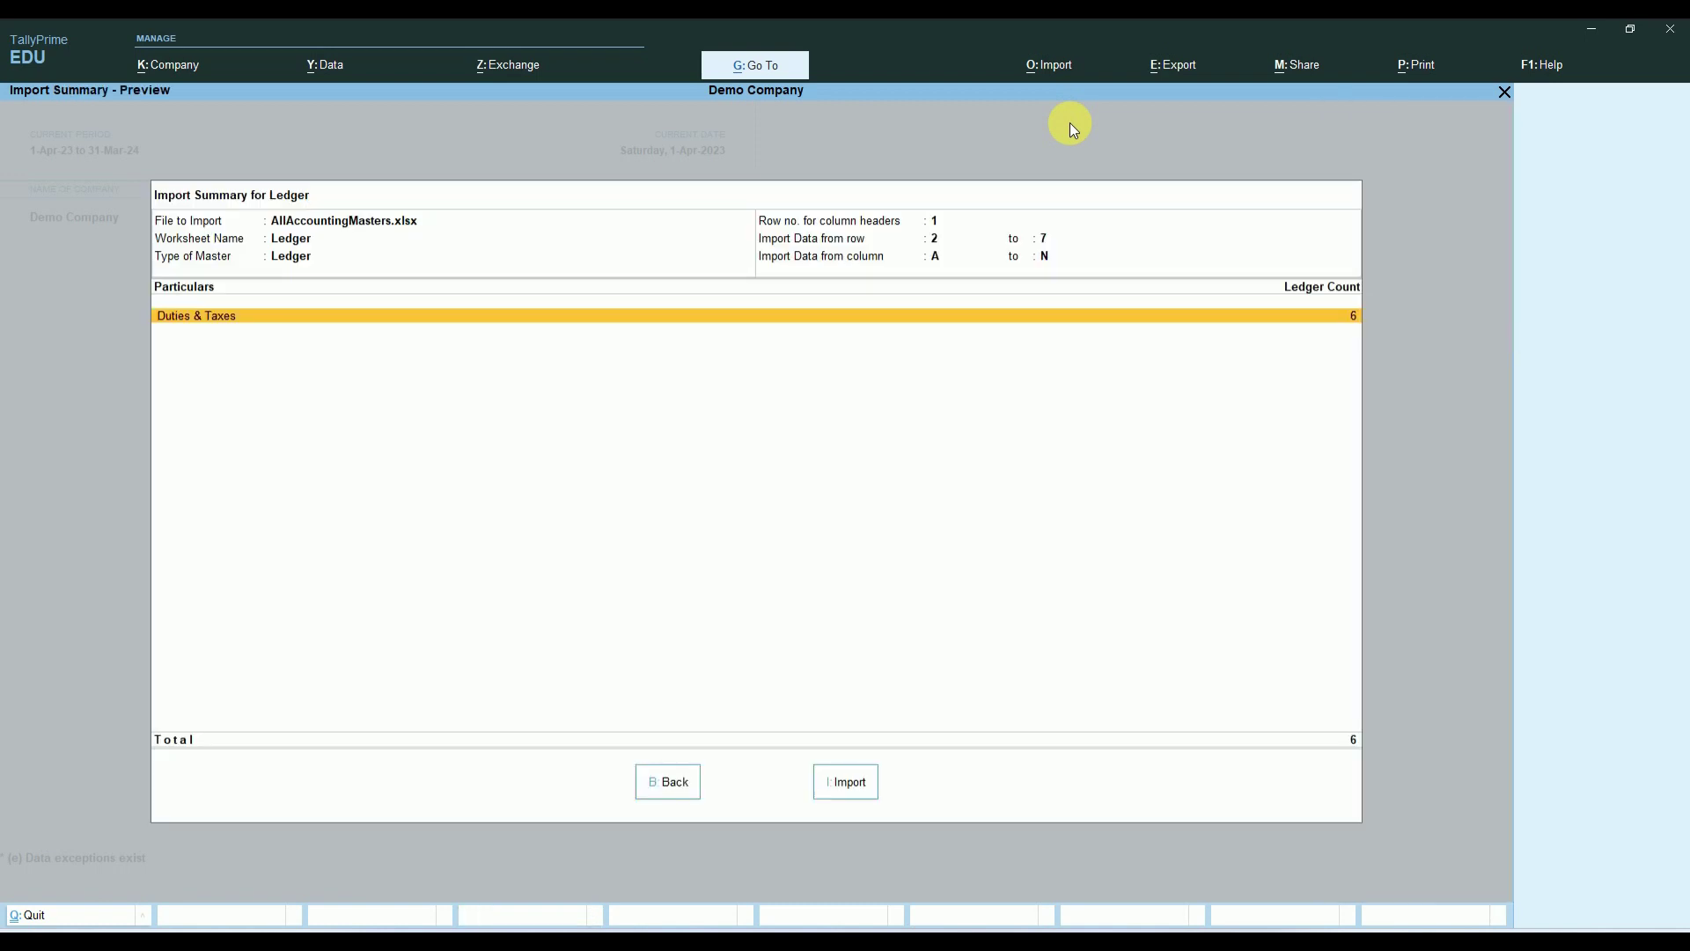
click(846, 782)
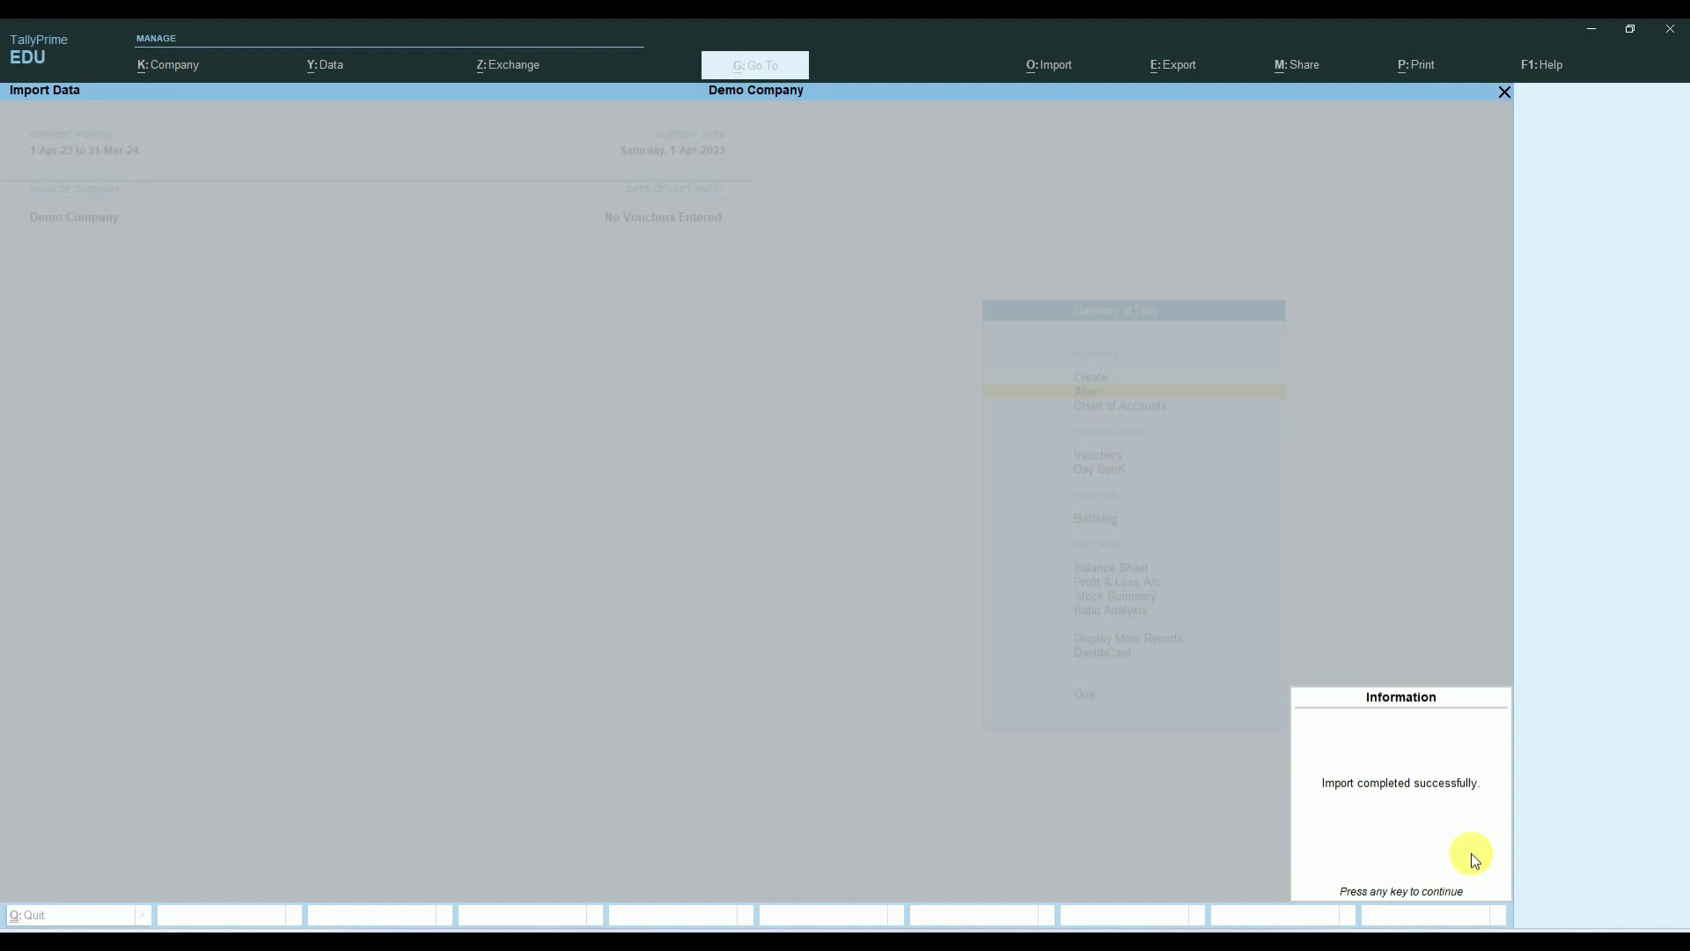
click(1431, 785)
Open the list of ledgers for alteration and look through the imported GST ledgers
key(Return)
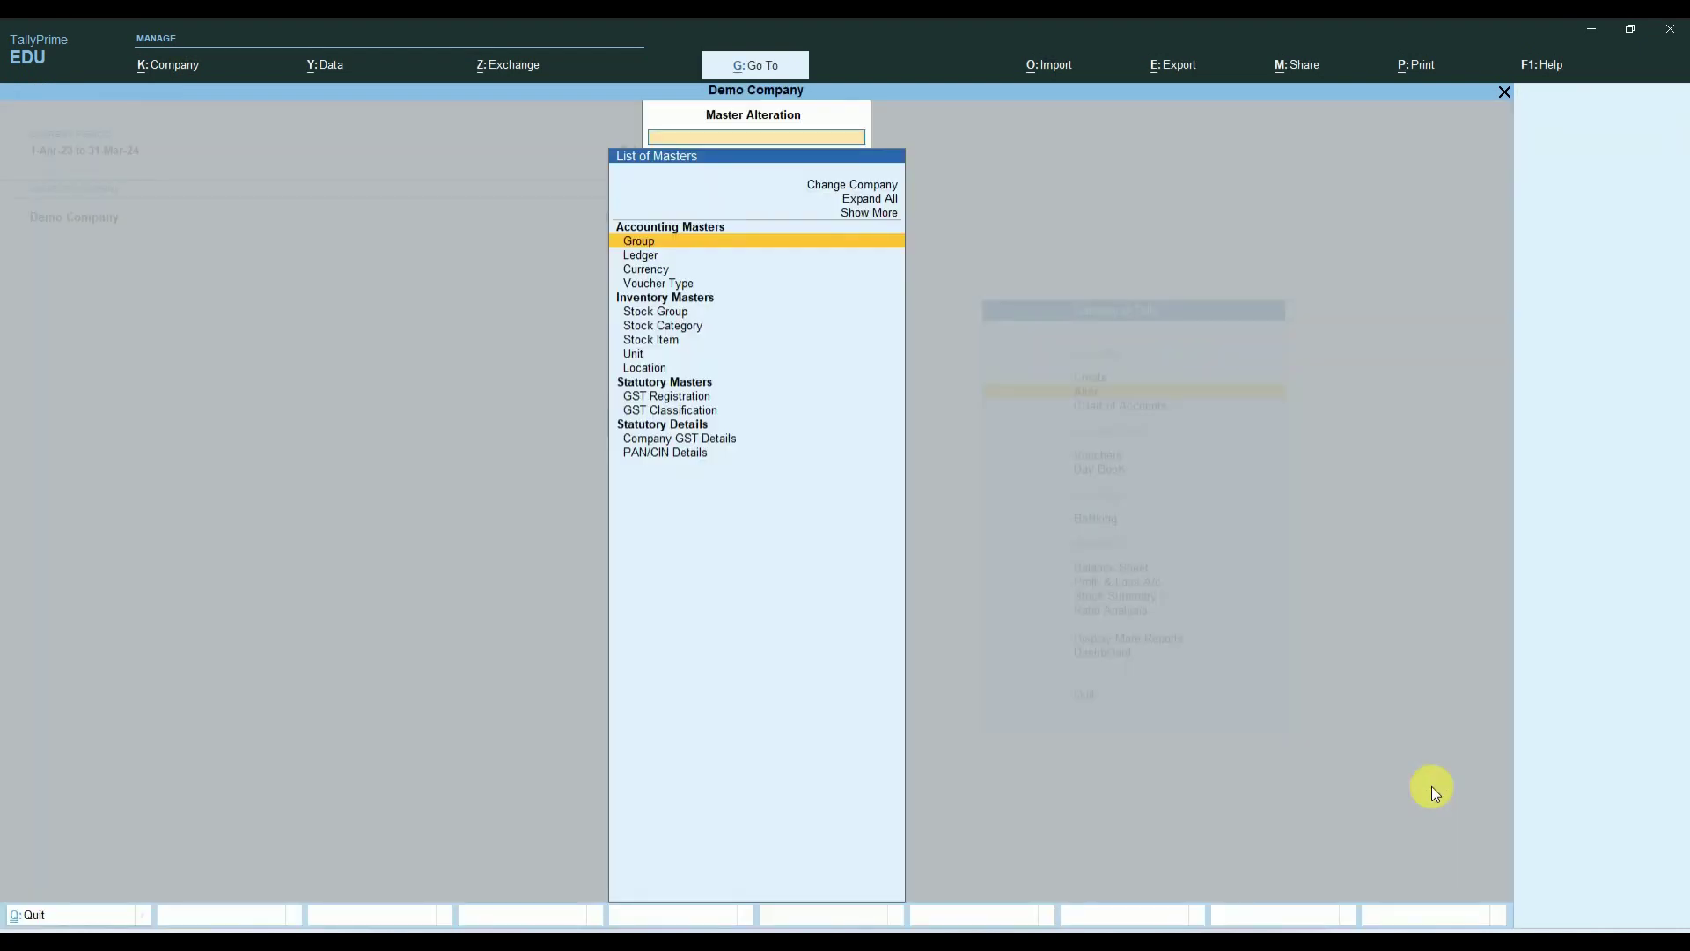
key(Down)
key(Escape)
key(Return)
key(Down)
key(Return)
key(Down)
key(Down)
key(Down)
key(Down)
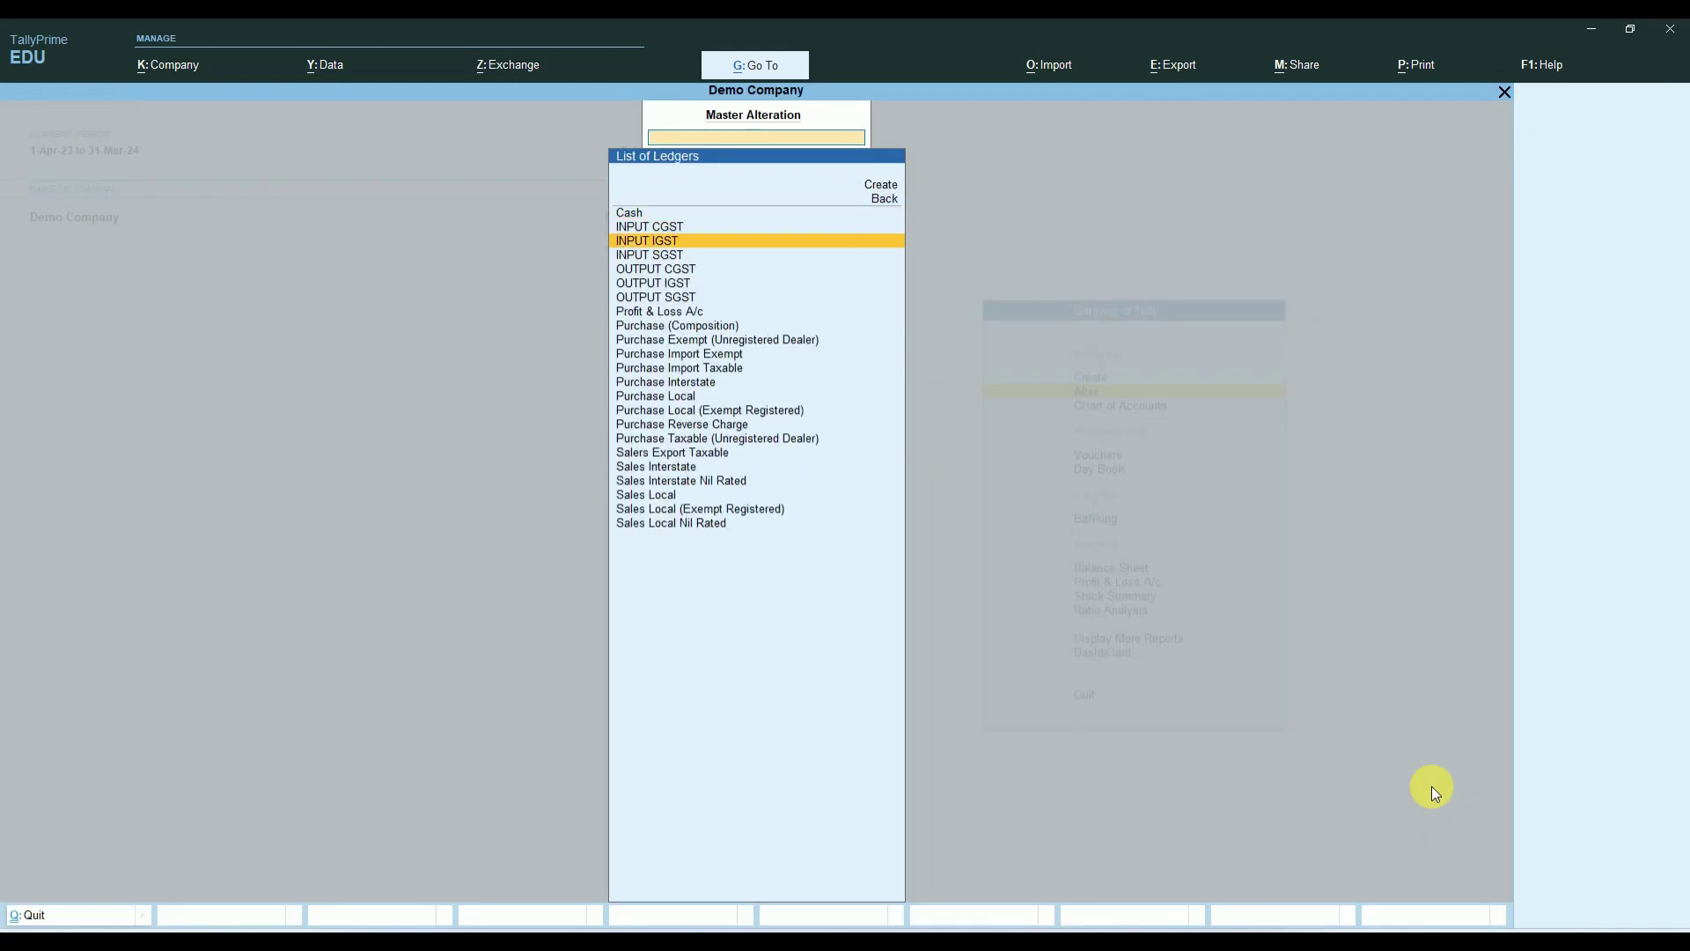
Check the group and duty/tax type of the INPUT SGST ledger and leave it unaltered
key(Down)
key(Return)
key(Escape)
key(Escape)
key(Return)
key(Up)
key(Up)
key(Return)
key(Escape)
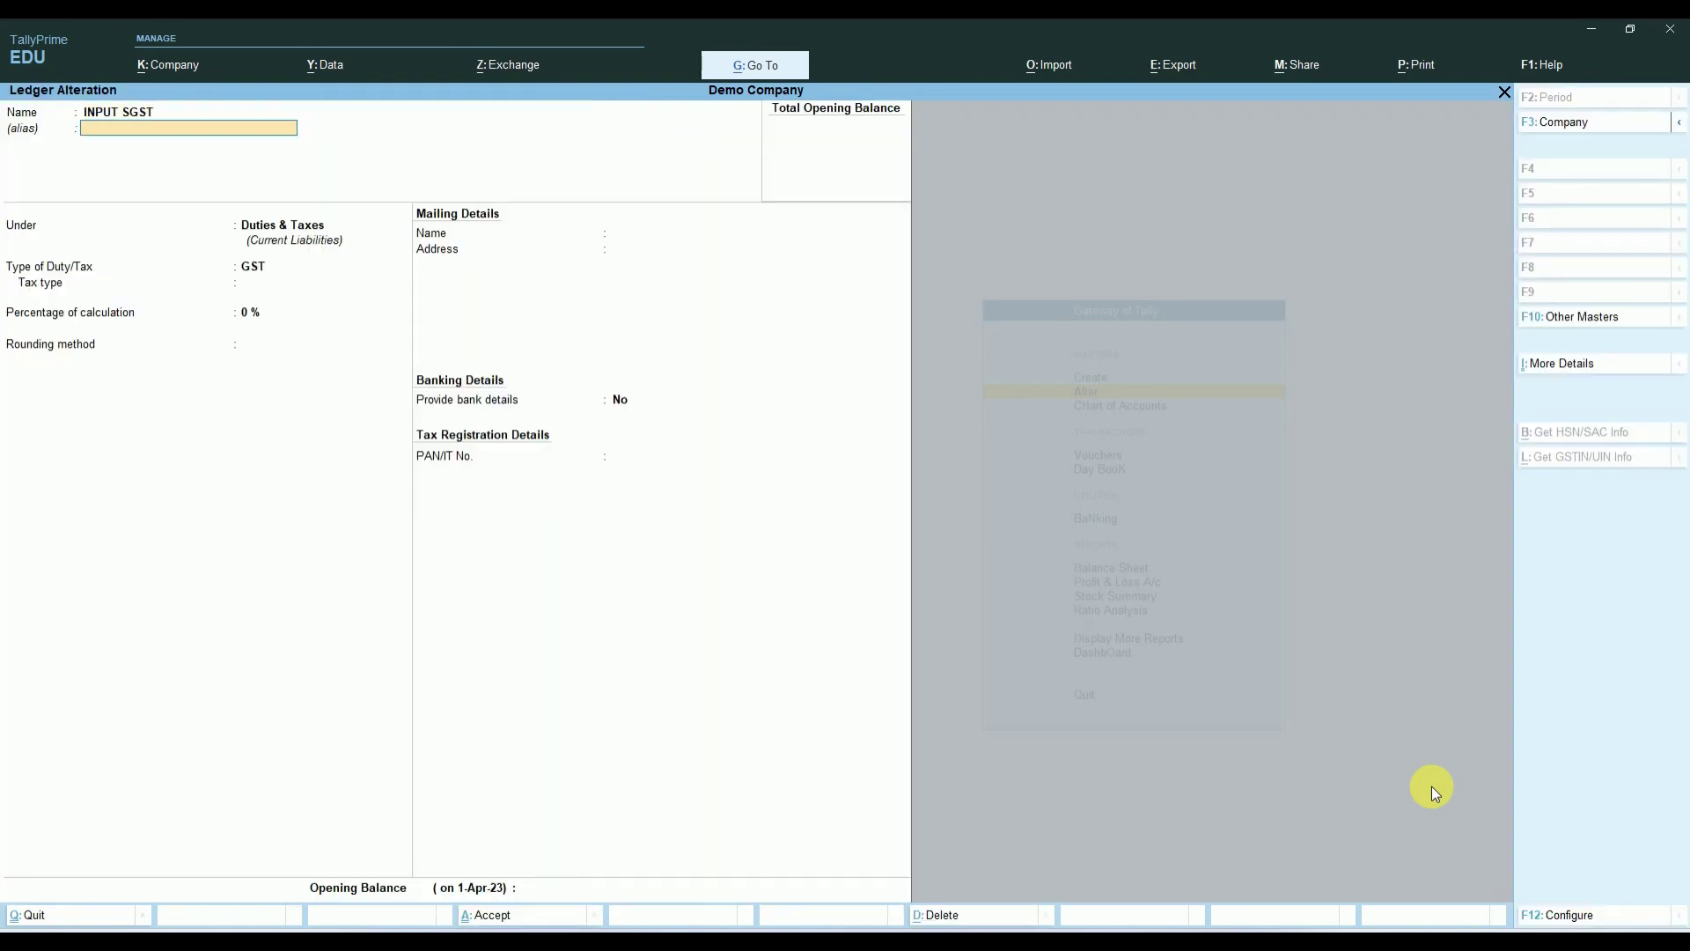
key(Escape)
Check the INPUT CGST and OUTPUT SGST ledgers in alteration view and leave them unaltered
key(Return)
key(Up)
key(Up)
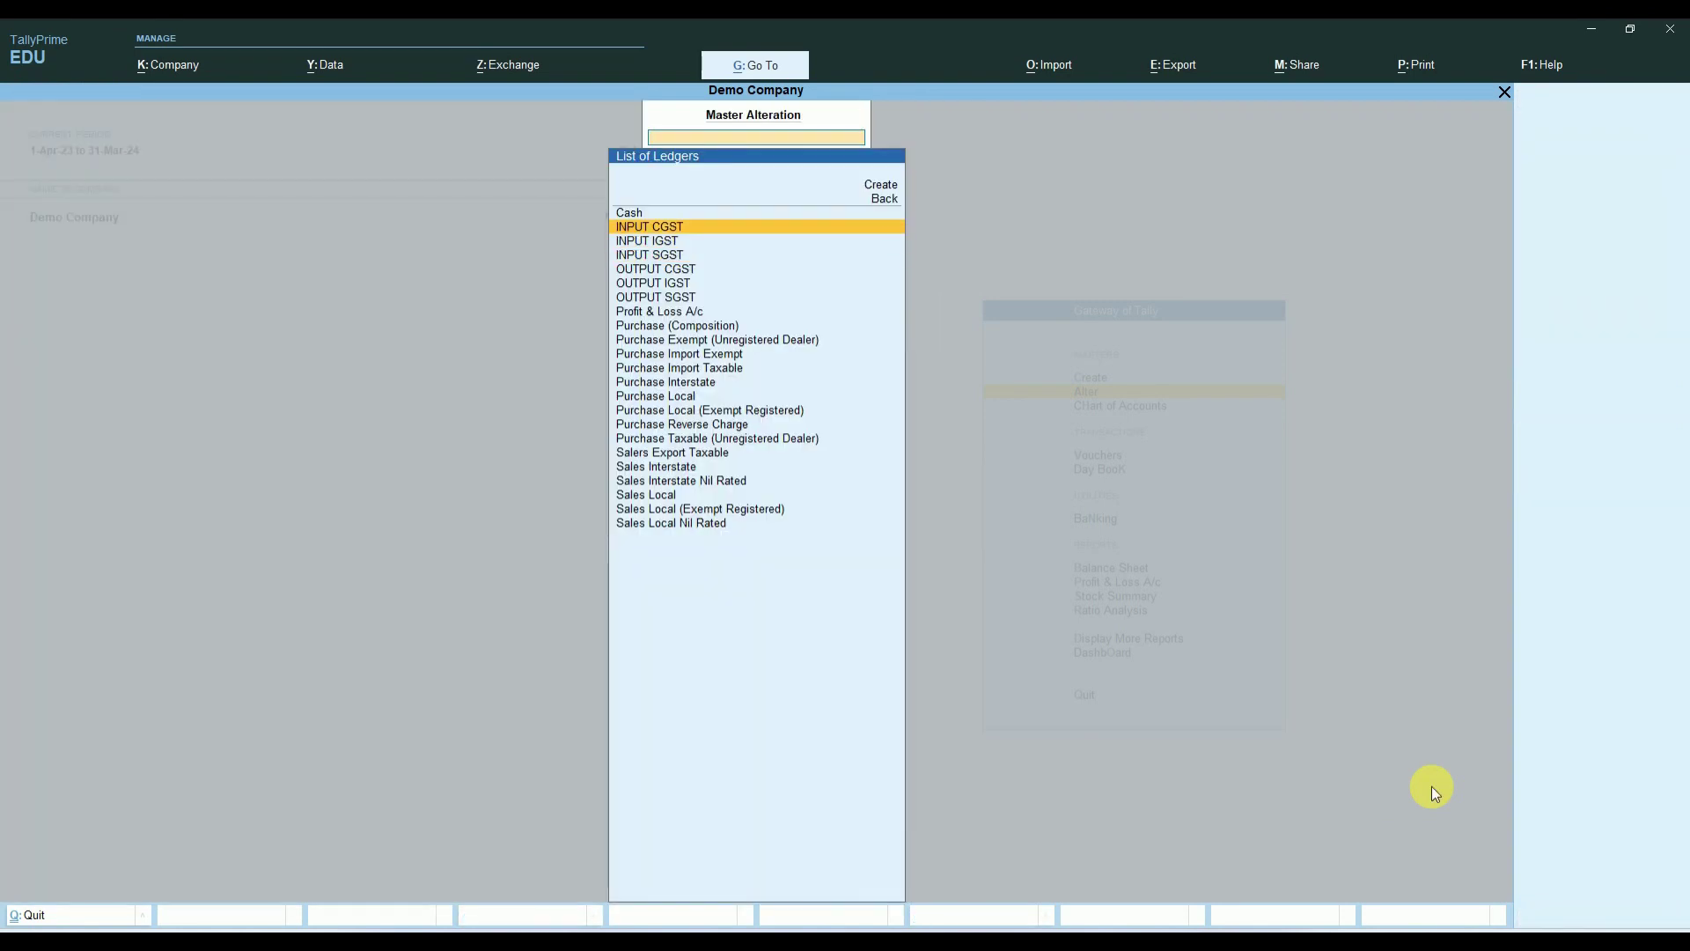
key(Return)
key(Escape)
key(Return)
key(Down)
key(Down)
key(Down)
key(Down)
key(Down)
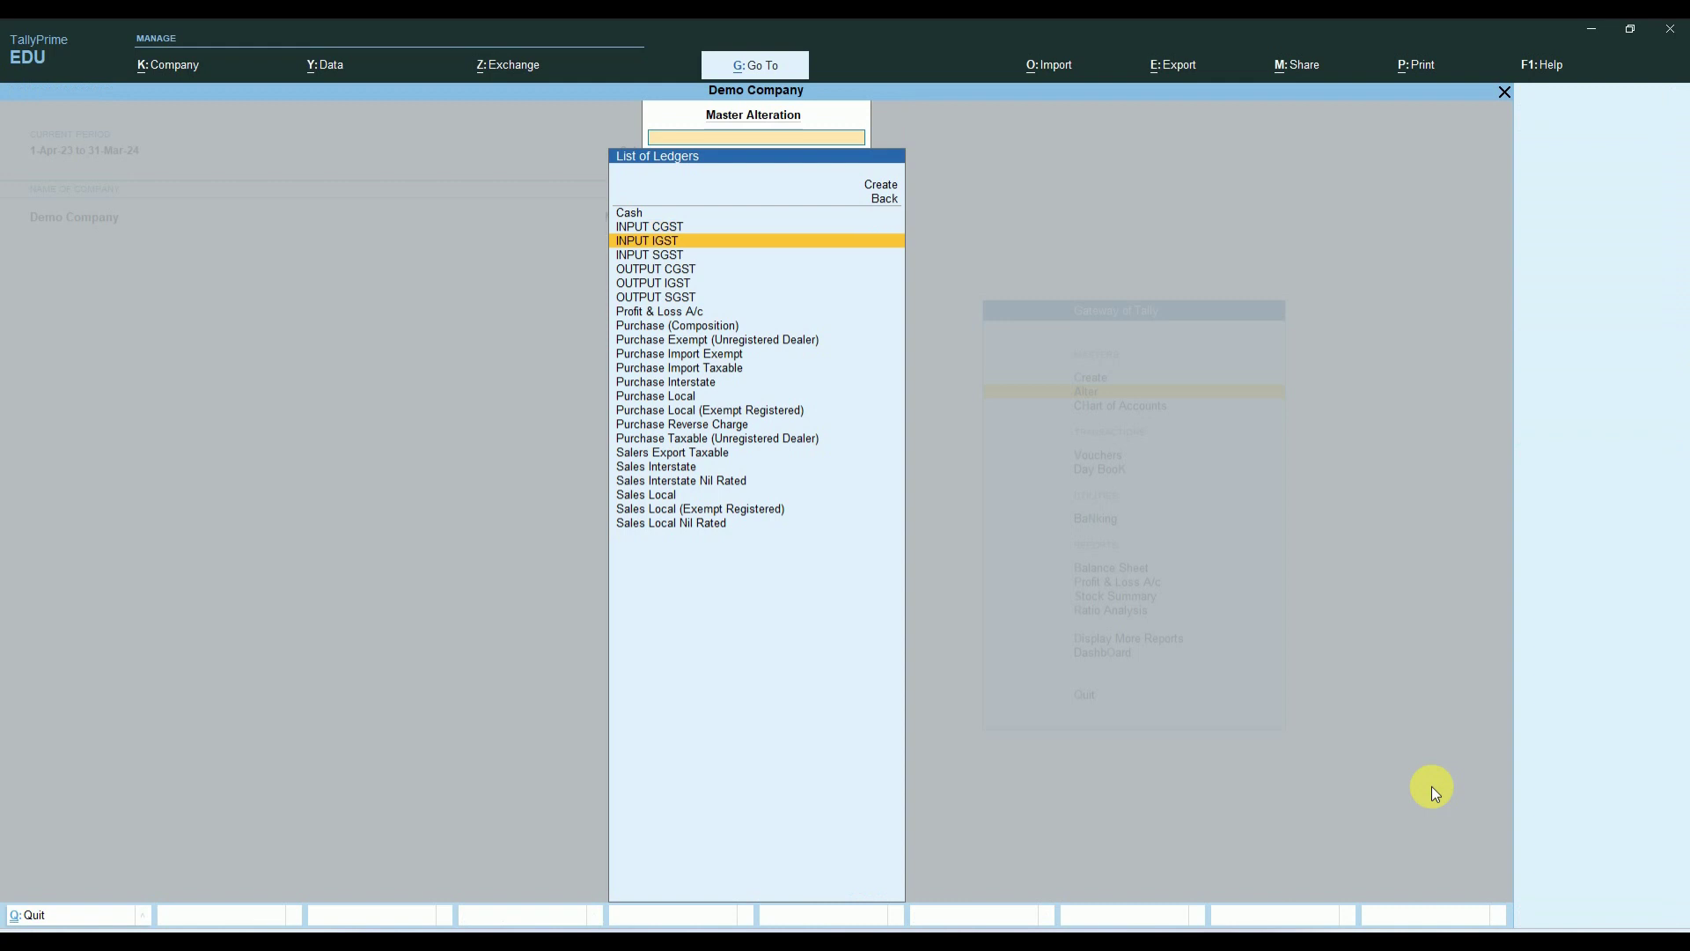
key(Return)
key(Escape)
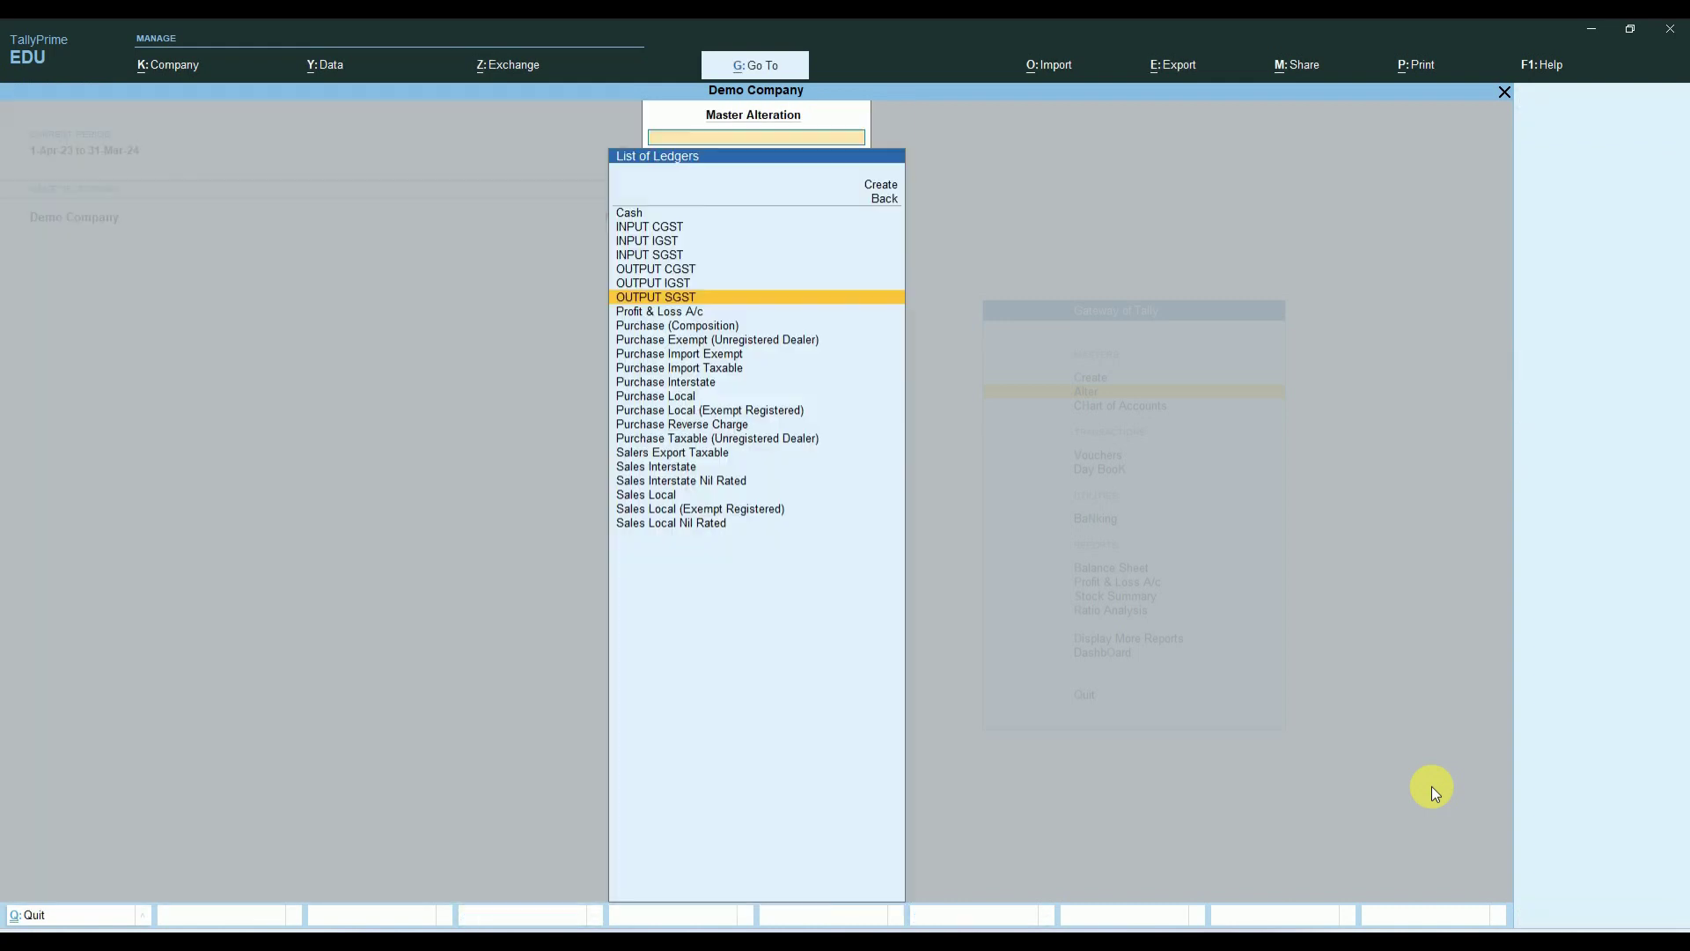
Look through the purchase and sales ledgers in the ledger list and return to the Gateway of Tally
key(Down)
key(Down)
key(Down)
key(Down)
key(Down)
key(Down)
key(Down)
key(Down)
key(Down)
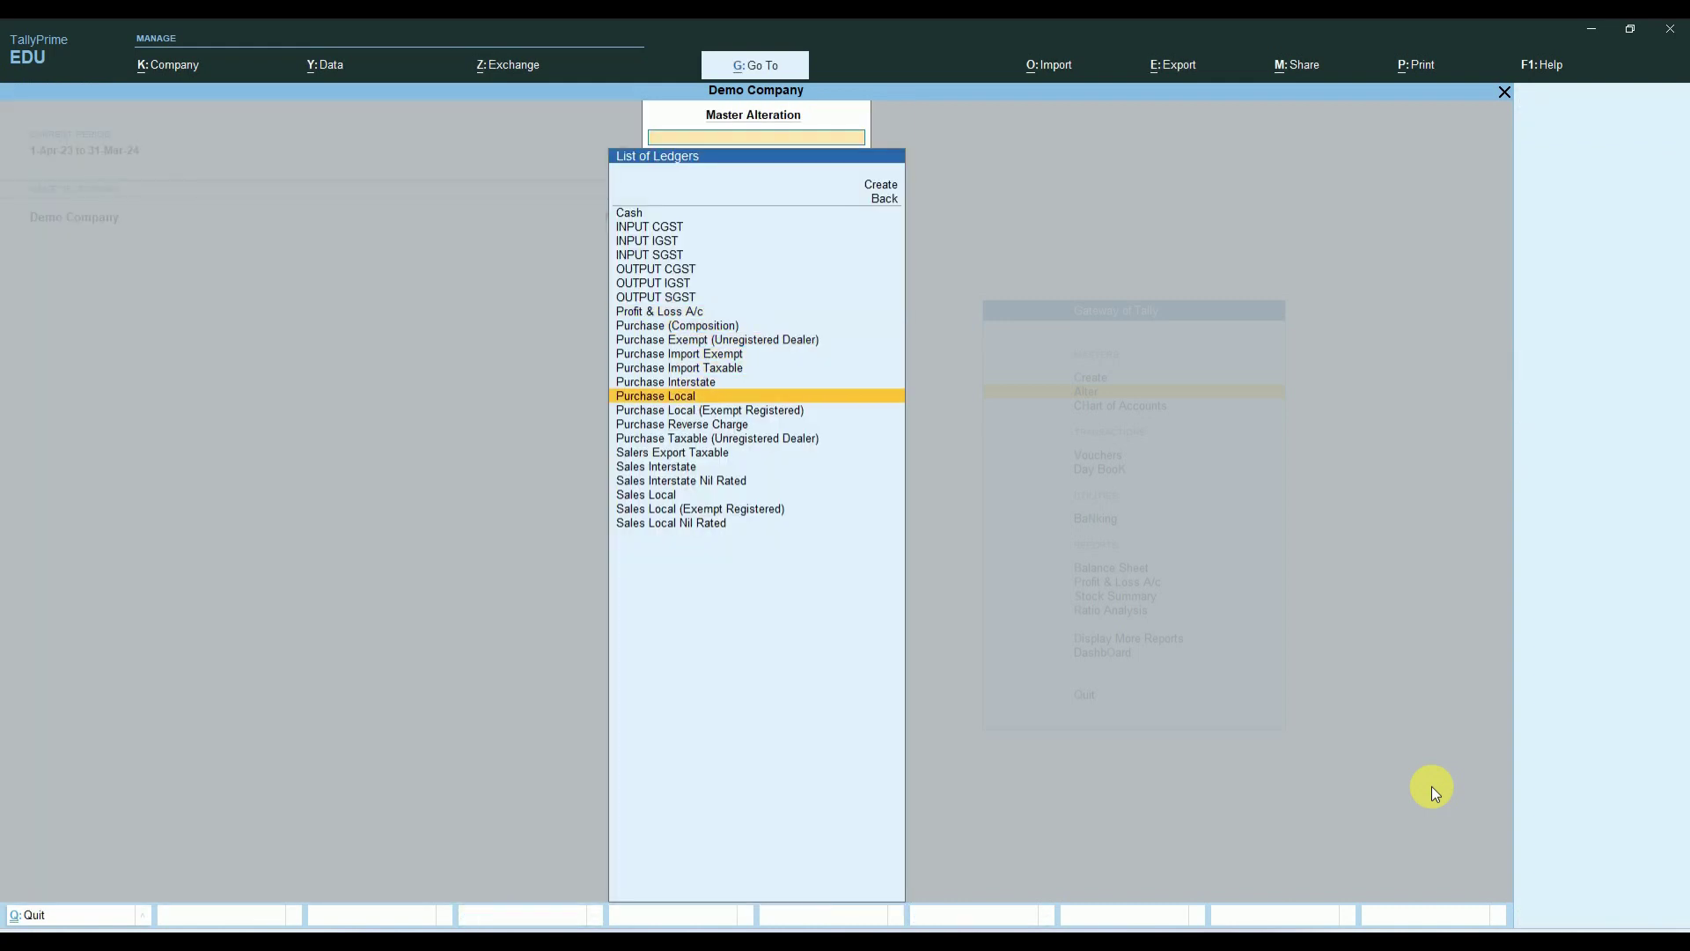
key(Up)
key(Up)
key(Up)
key(Up)
key(Up)
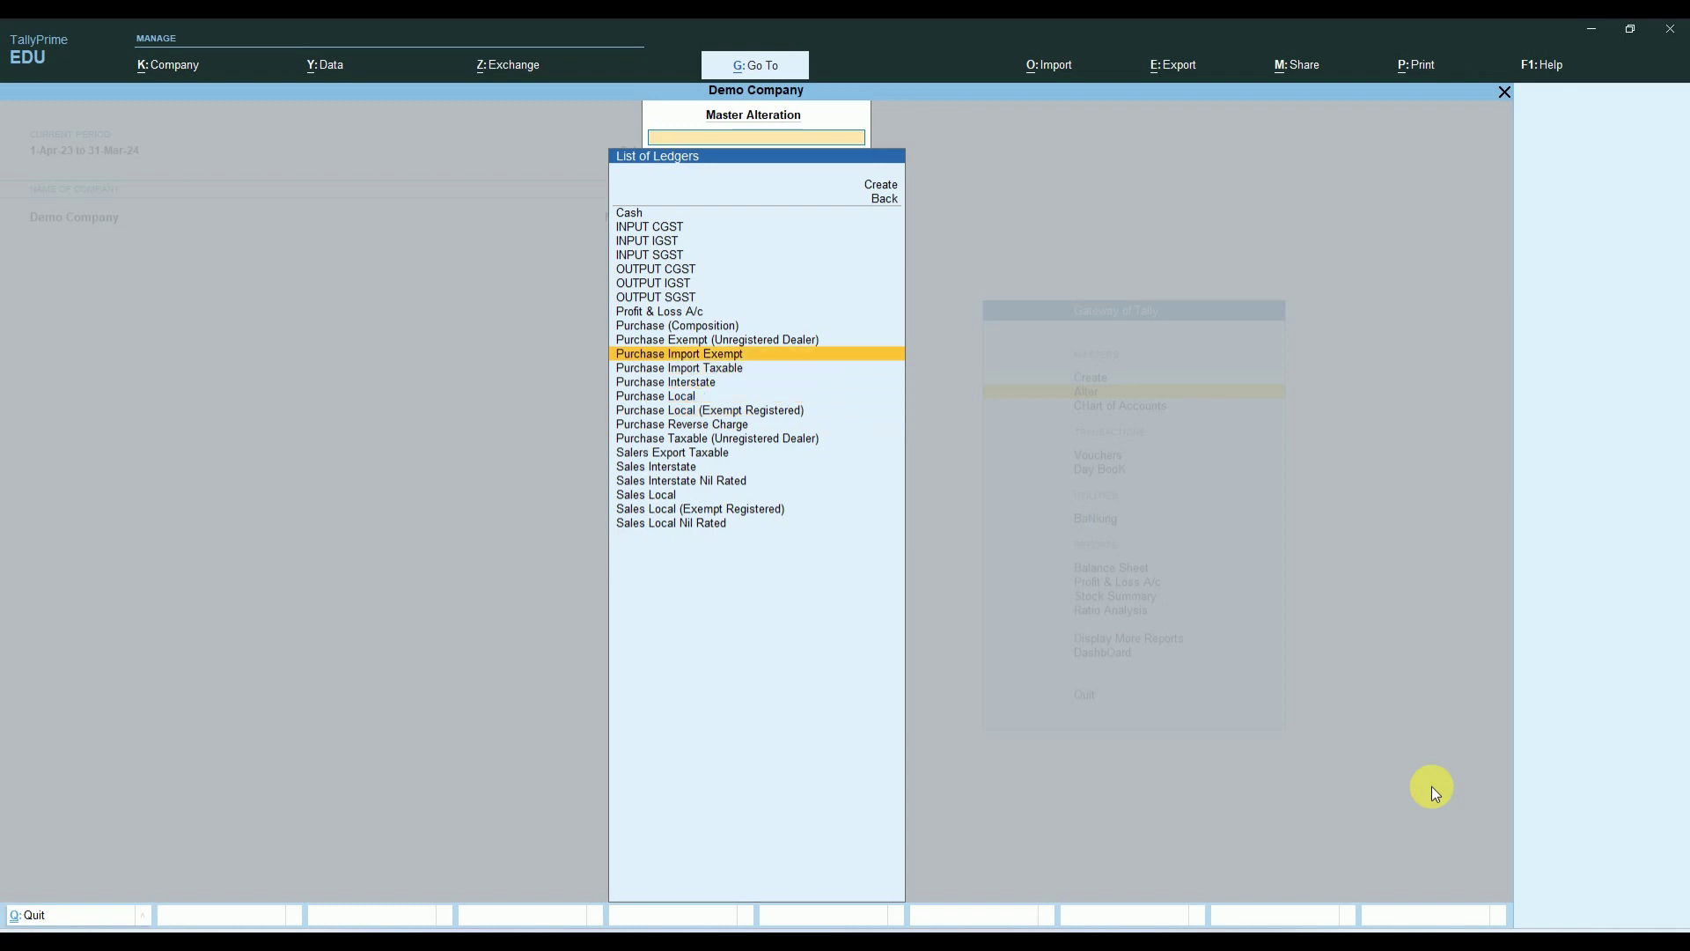
key(Escape)
key(Escape)
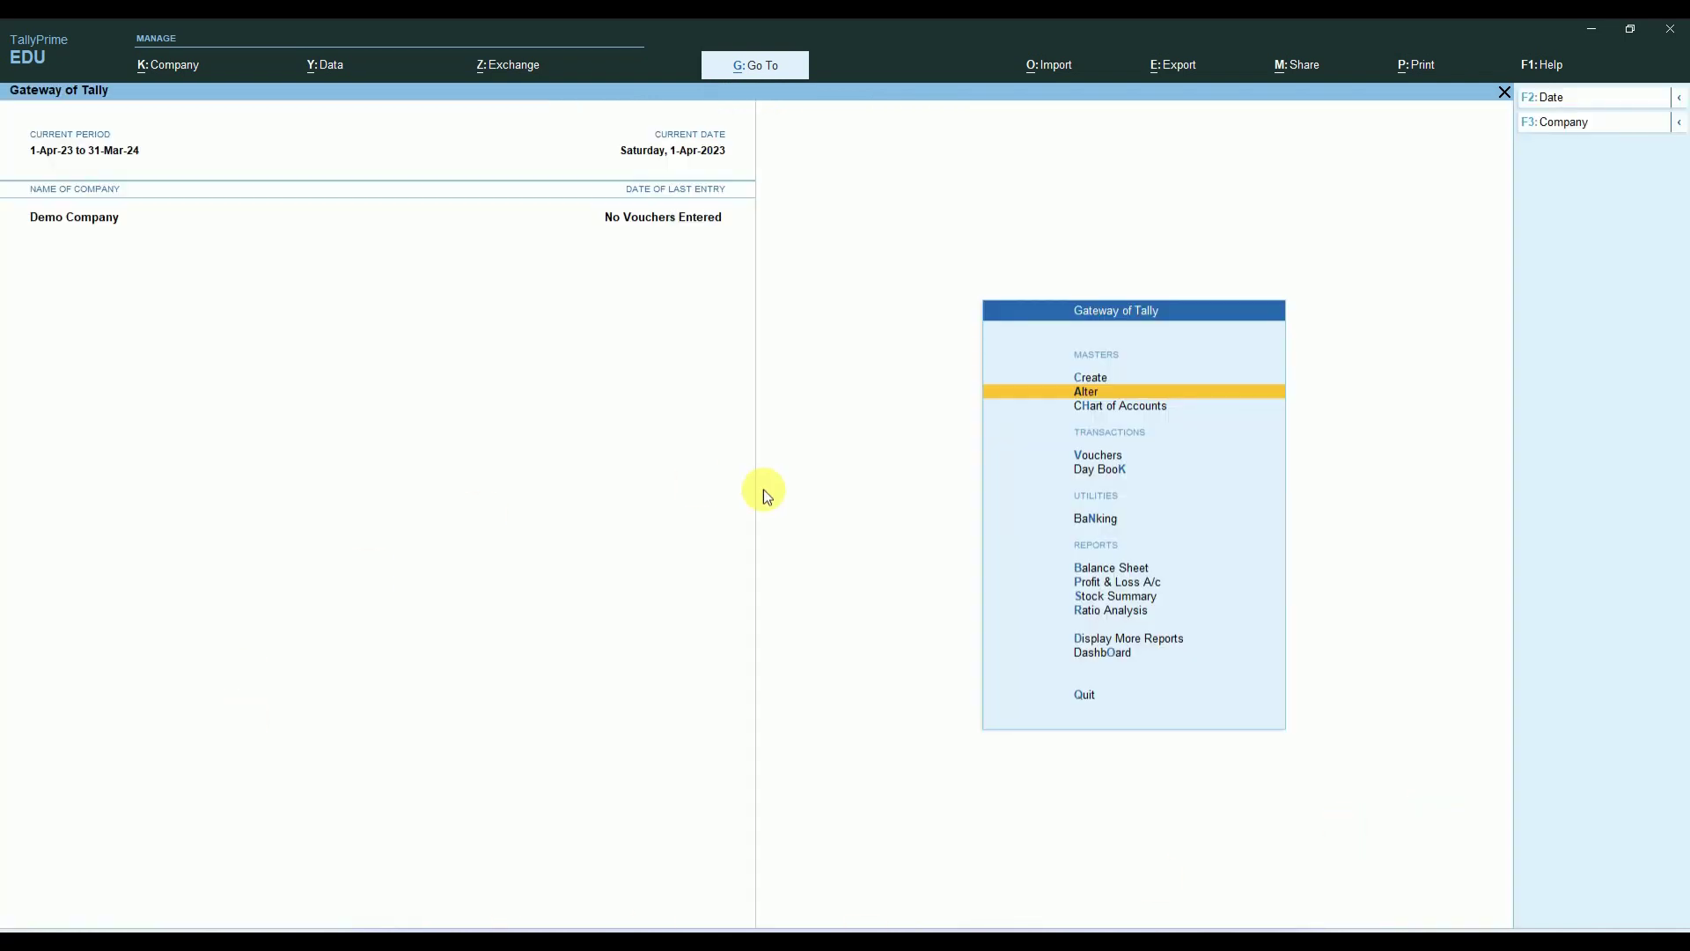
Review the direct and indirect expense ledgers in the Tally Ledger workbook, and minimize it and TallyPrime
mouse_move(1136, 941)
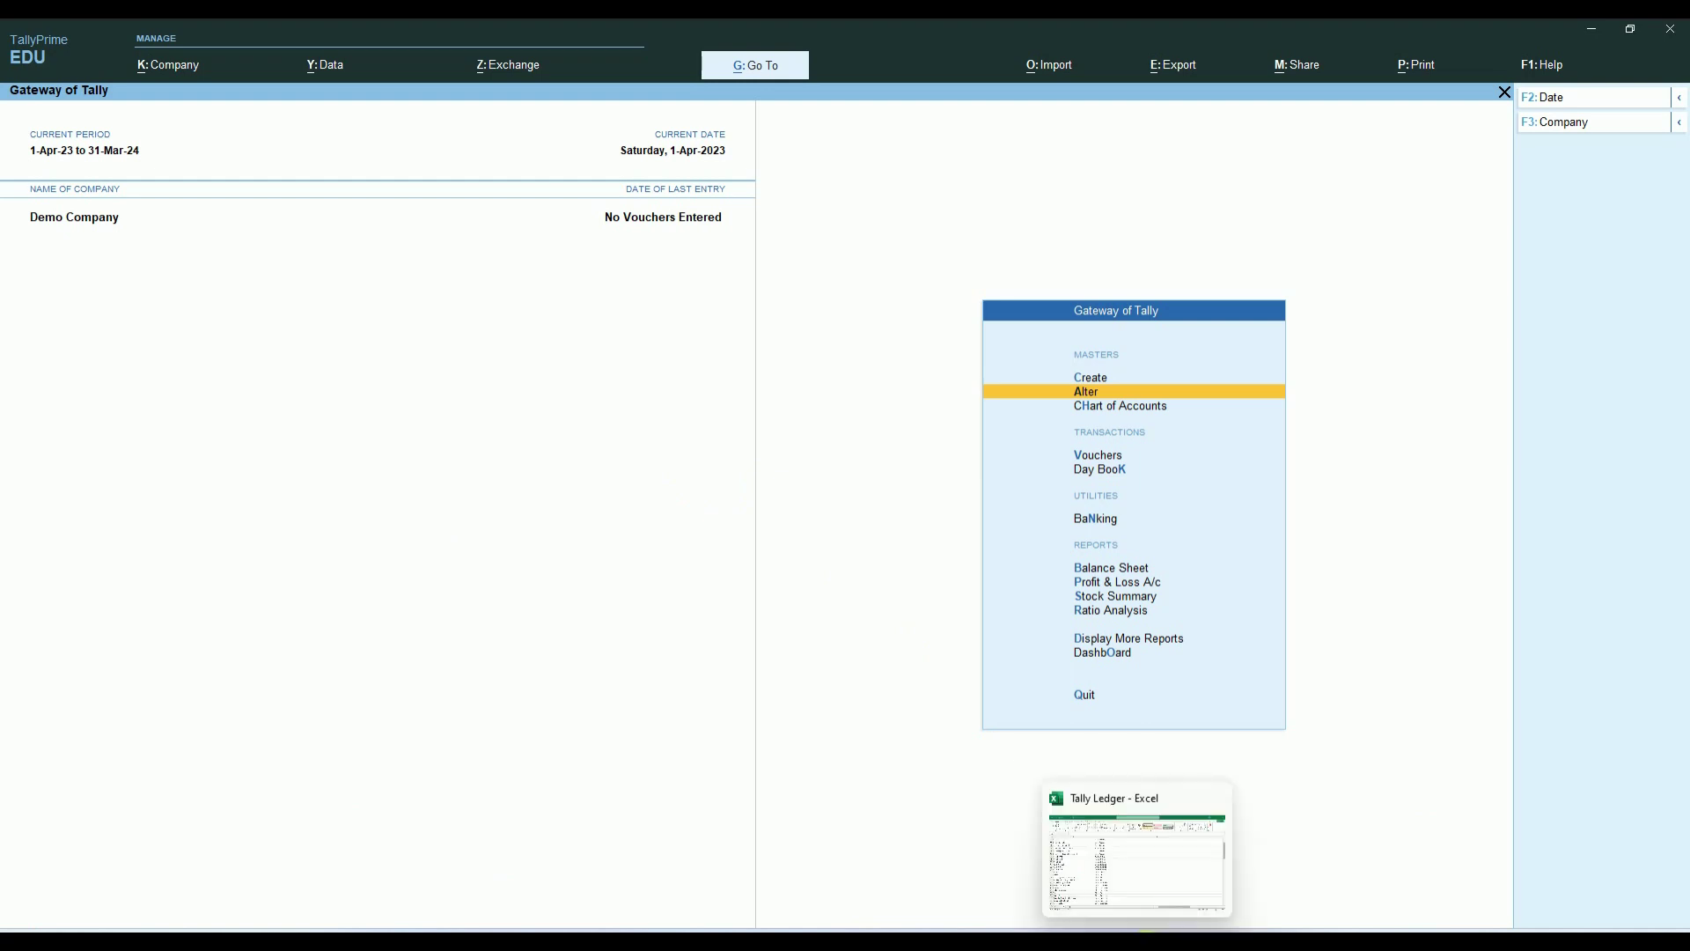
click(1144, 891)
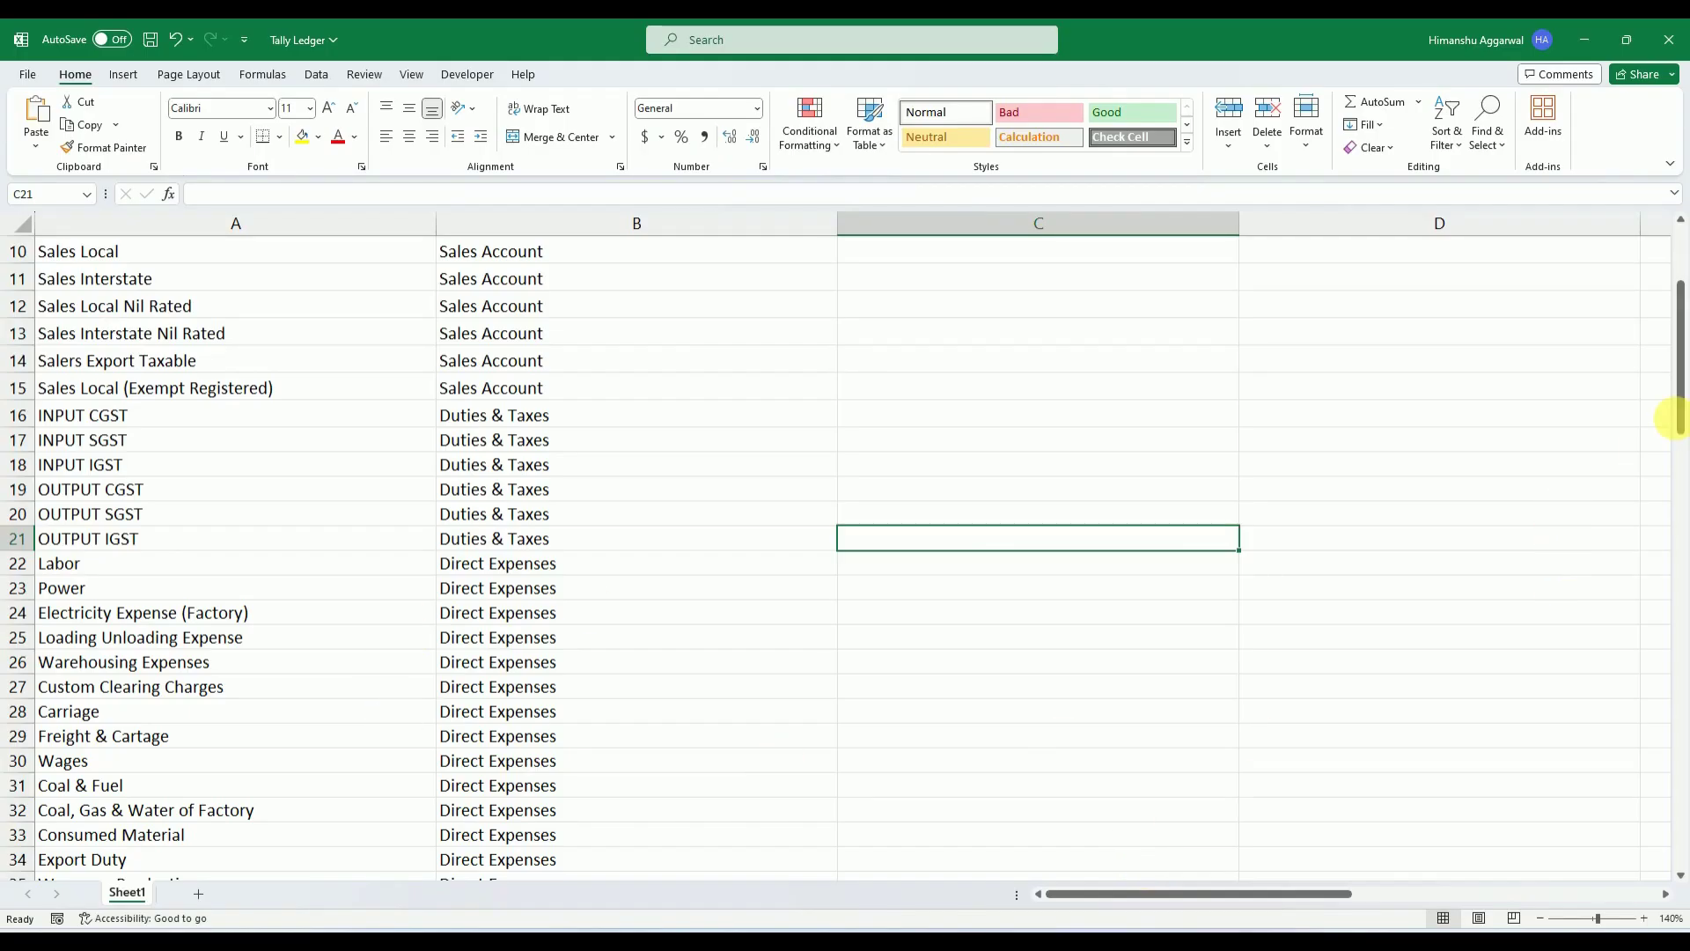
drag(1679, 375, 1679, 523)
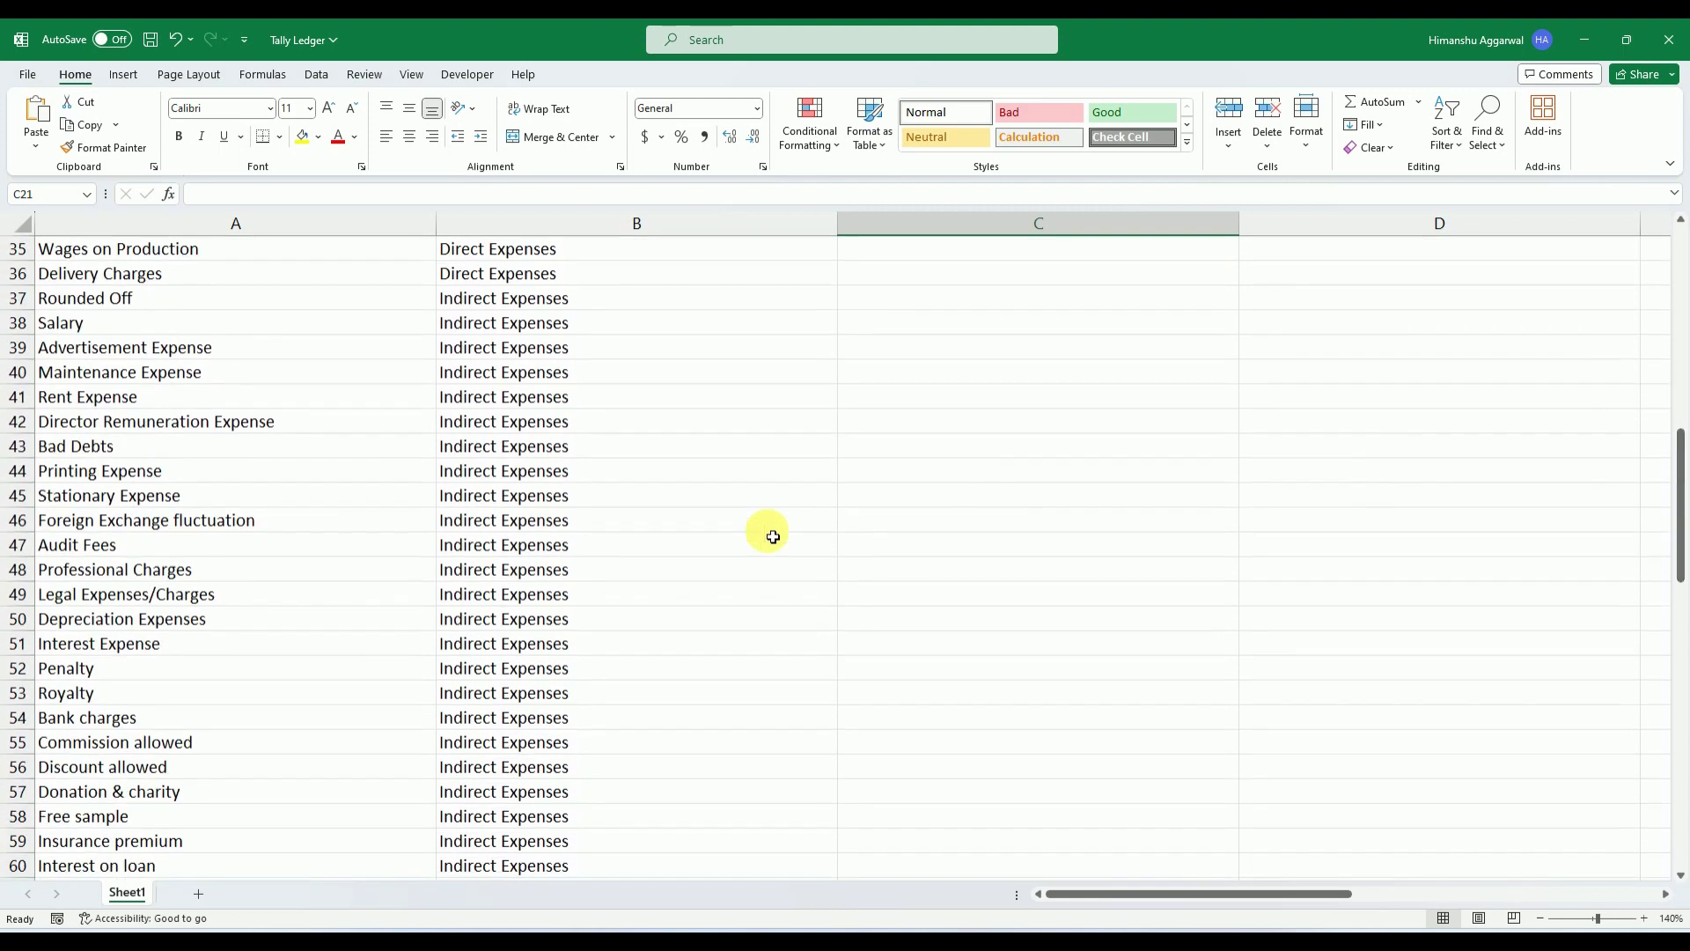
click(1583, 40)
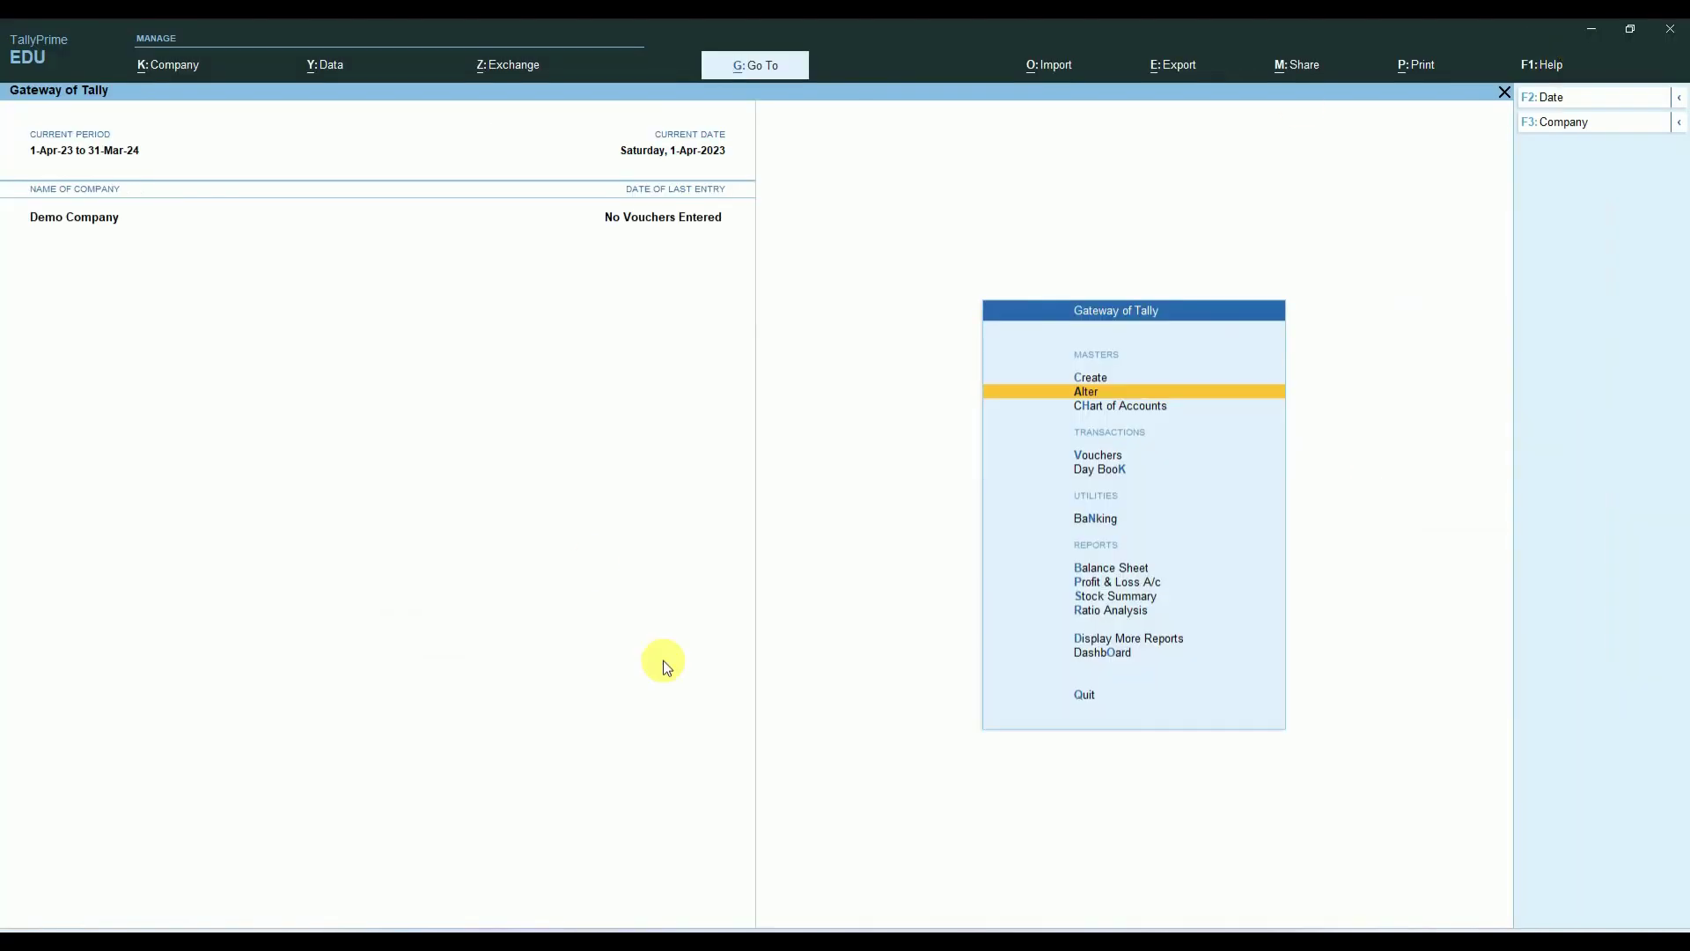
click(1590, 29)
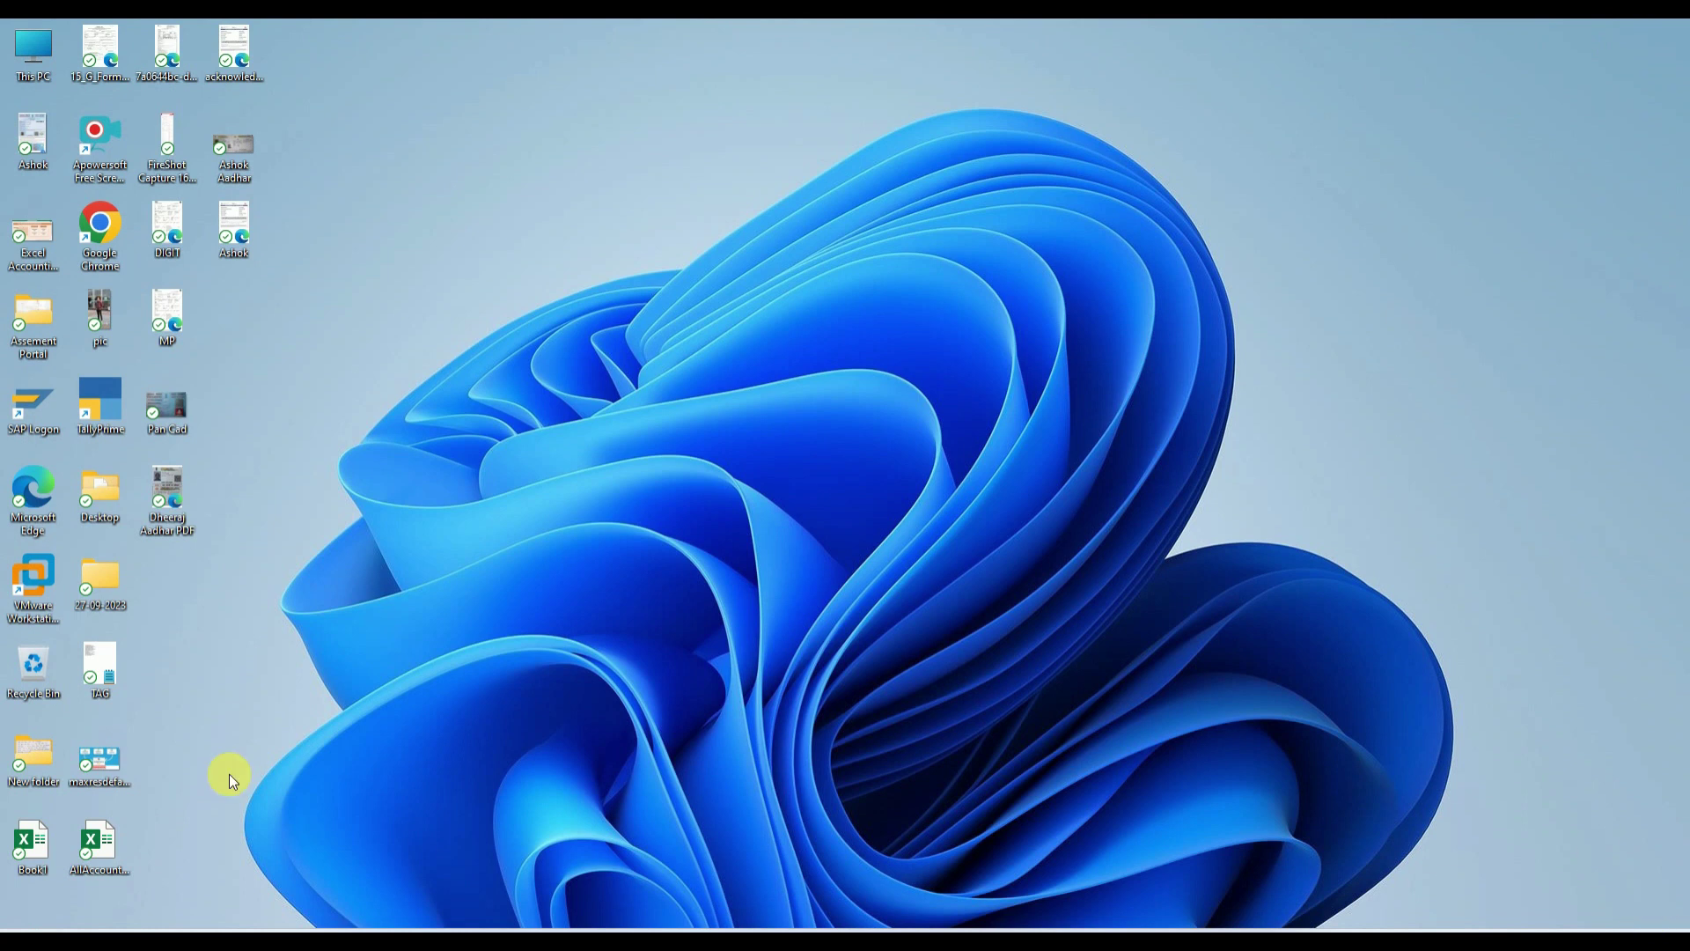
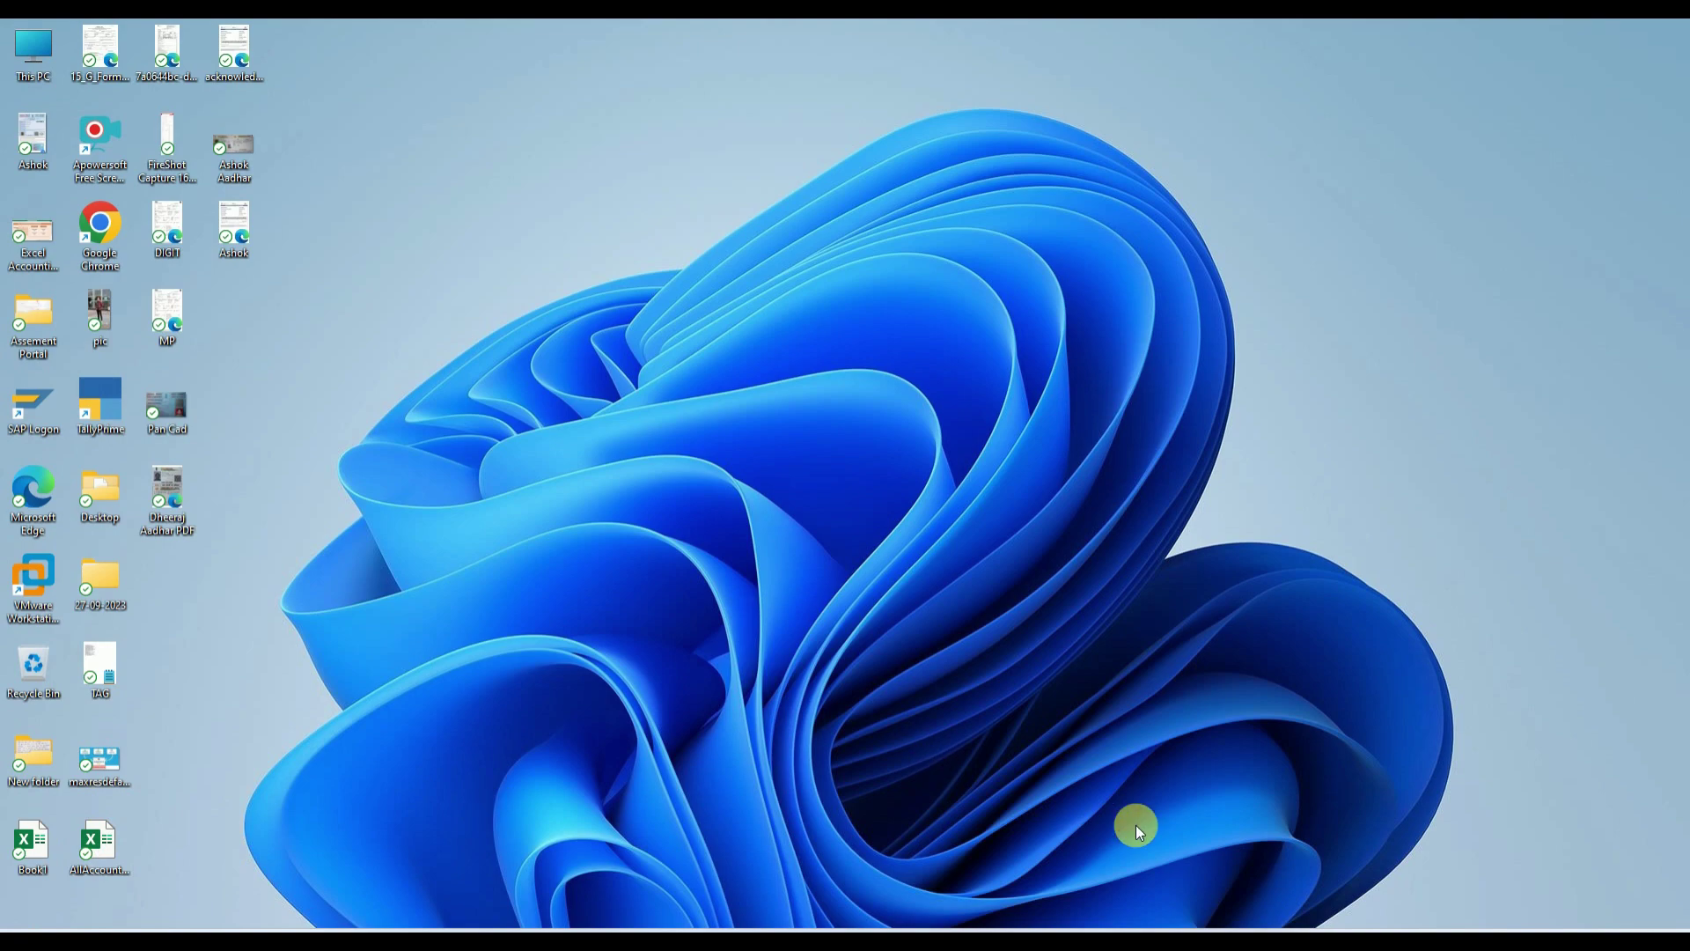
Switch to the AllAccountingMasters workbook and clear the six GST ledgers and their groups from A2:B7 of the Ledger sheet
click(1137, 947)
click(710, 540)
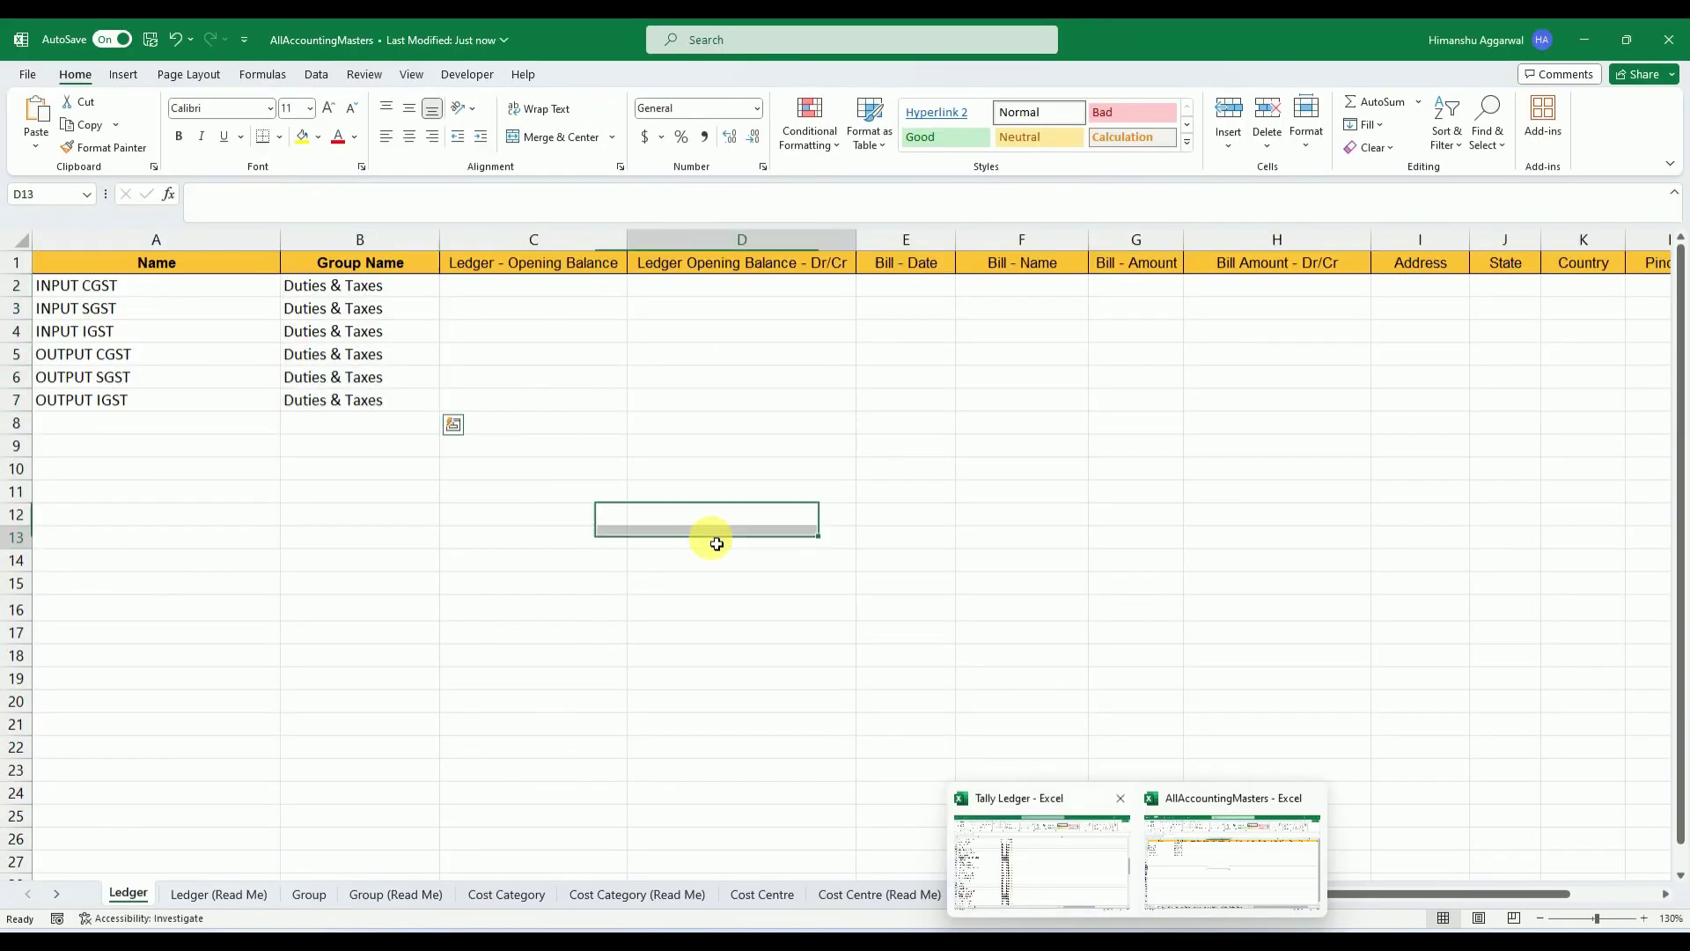
drag(97, 263, 351, 400)
click(110, 331)
key(Delete)
click(1601, 332)
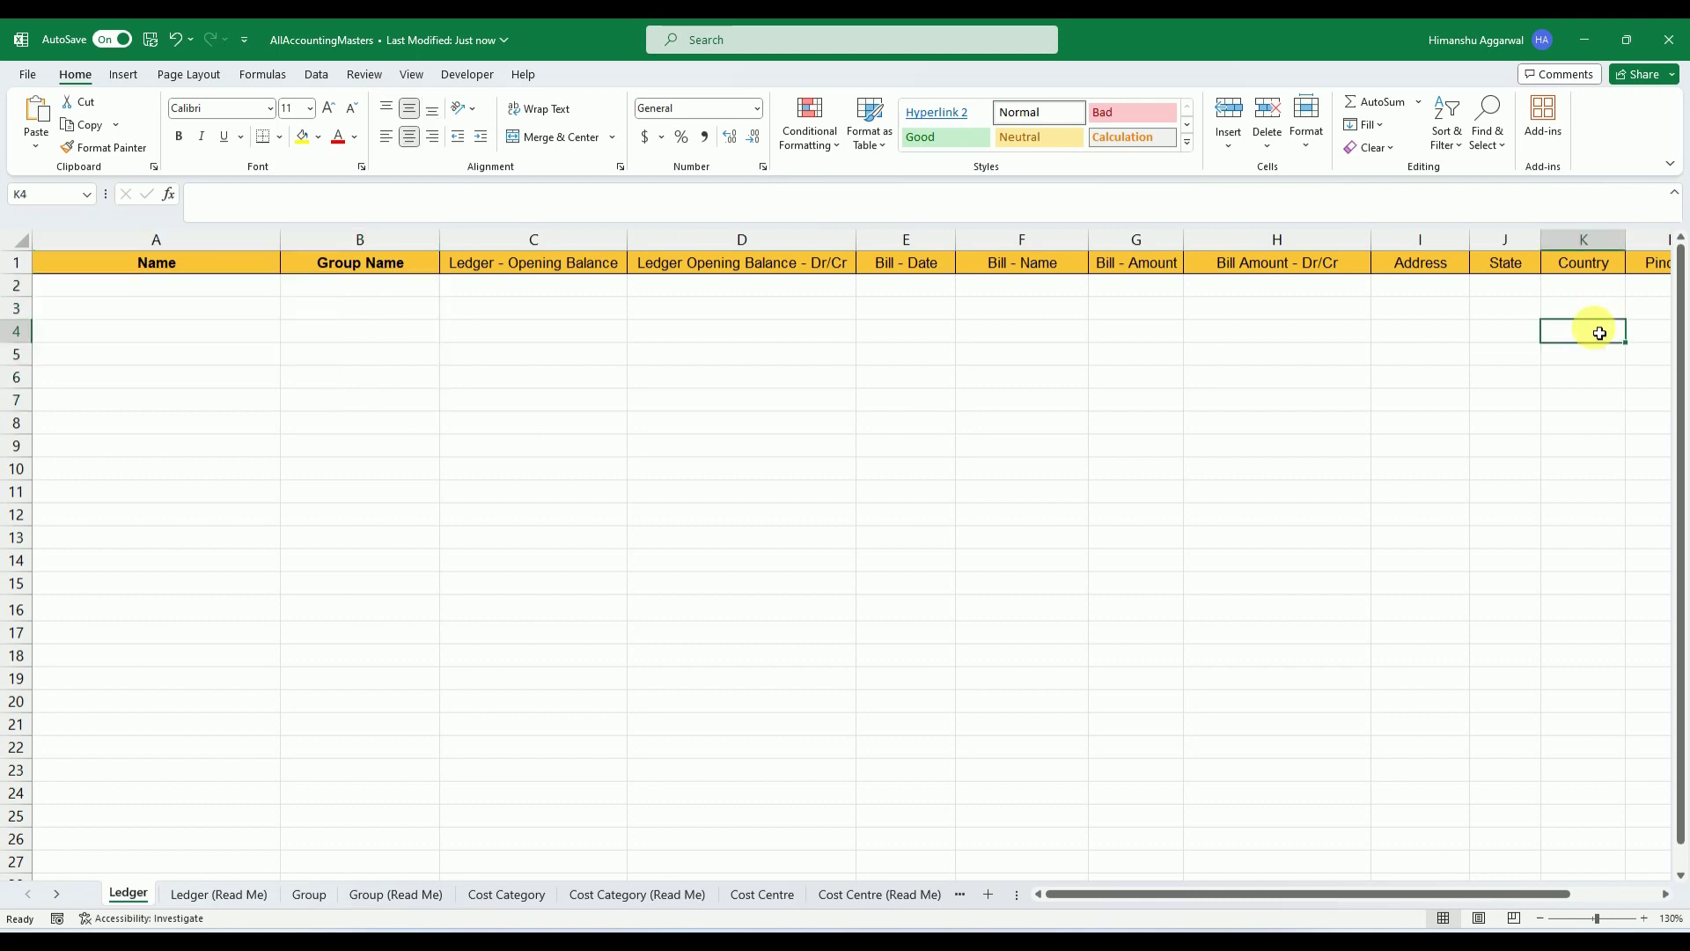
Clear the contents of the columns from M onward, just after the Pincode column, in the Ledger sheet
key(Right)
key(Right)
key(Right)
key(Right)
click(1391, 243)
drag(1391, 244, 1490, 261)
key(Delete)
click(1382, 469)
drag(1235, 898, 1088, 922)
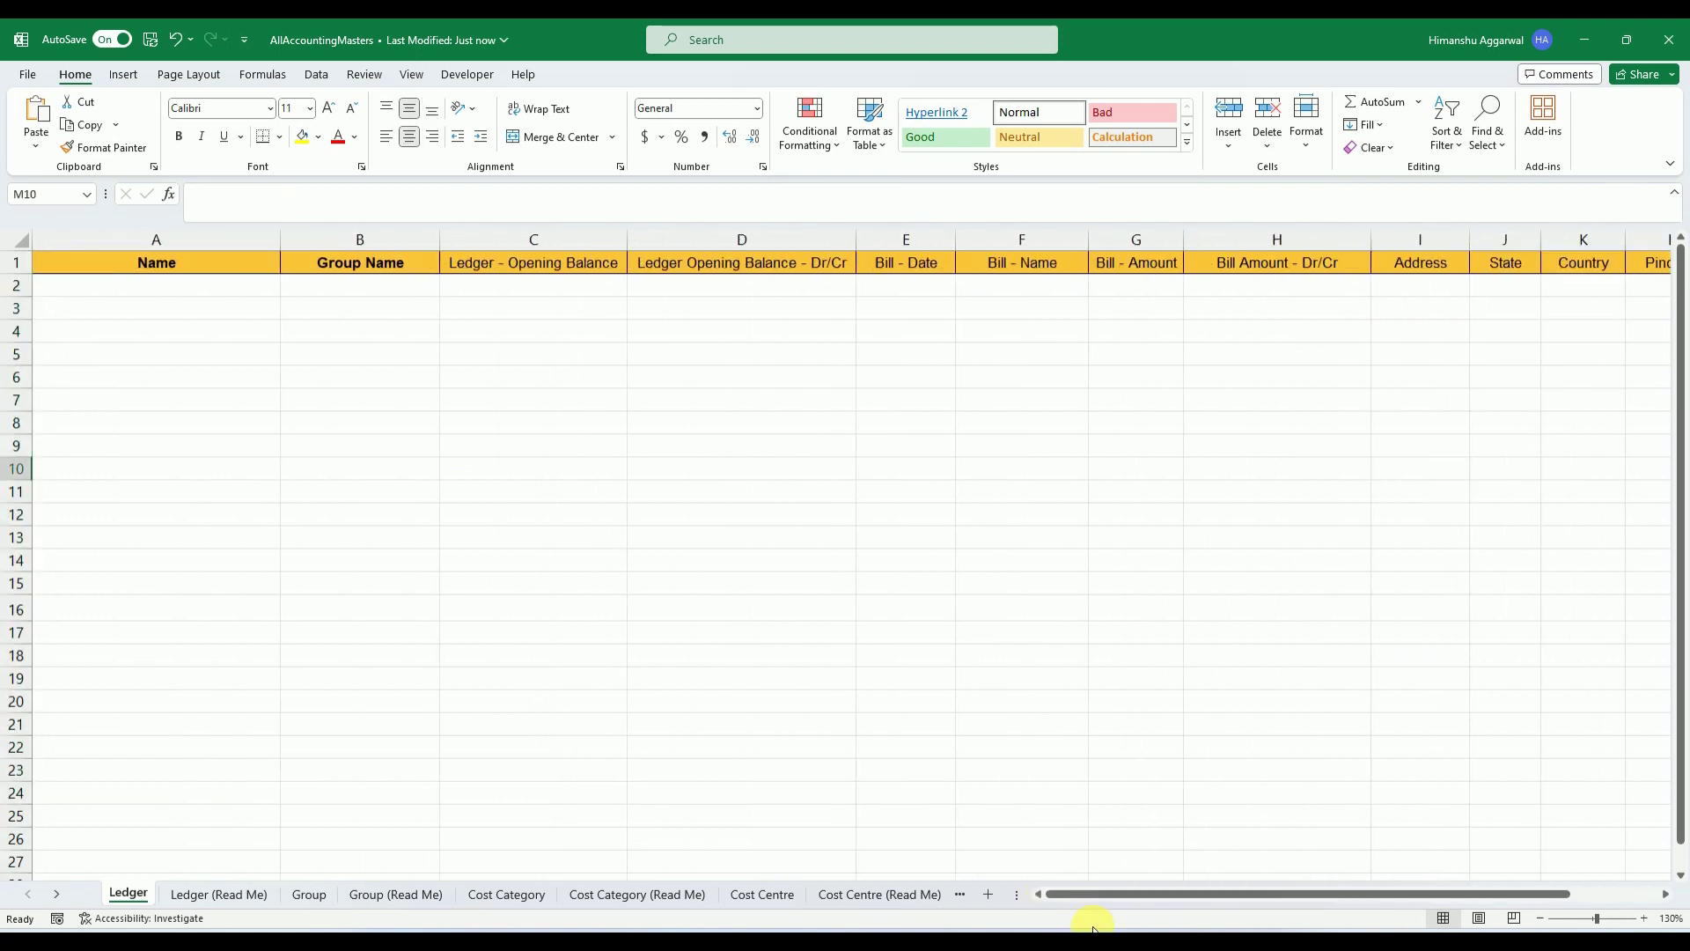
Switch to the Tally Ledger workbook and copy the direct expense ledgers with their groups, Labor through Delivery Charges (A22:B36)
mouse_move(1132, 911)
click(1051, 854)
click(98, 506)
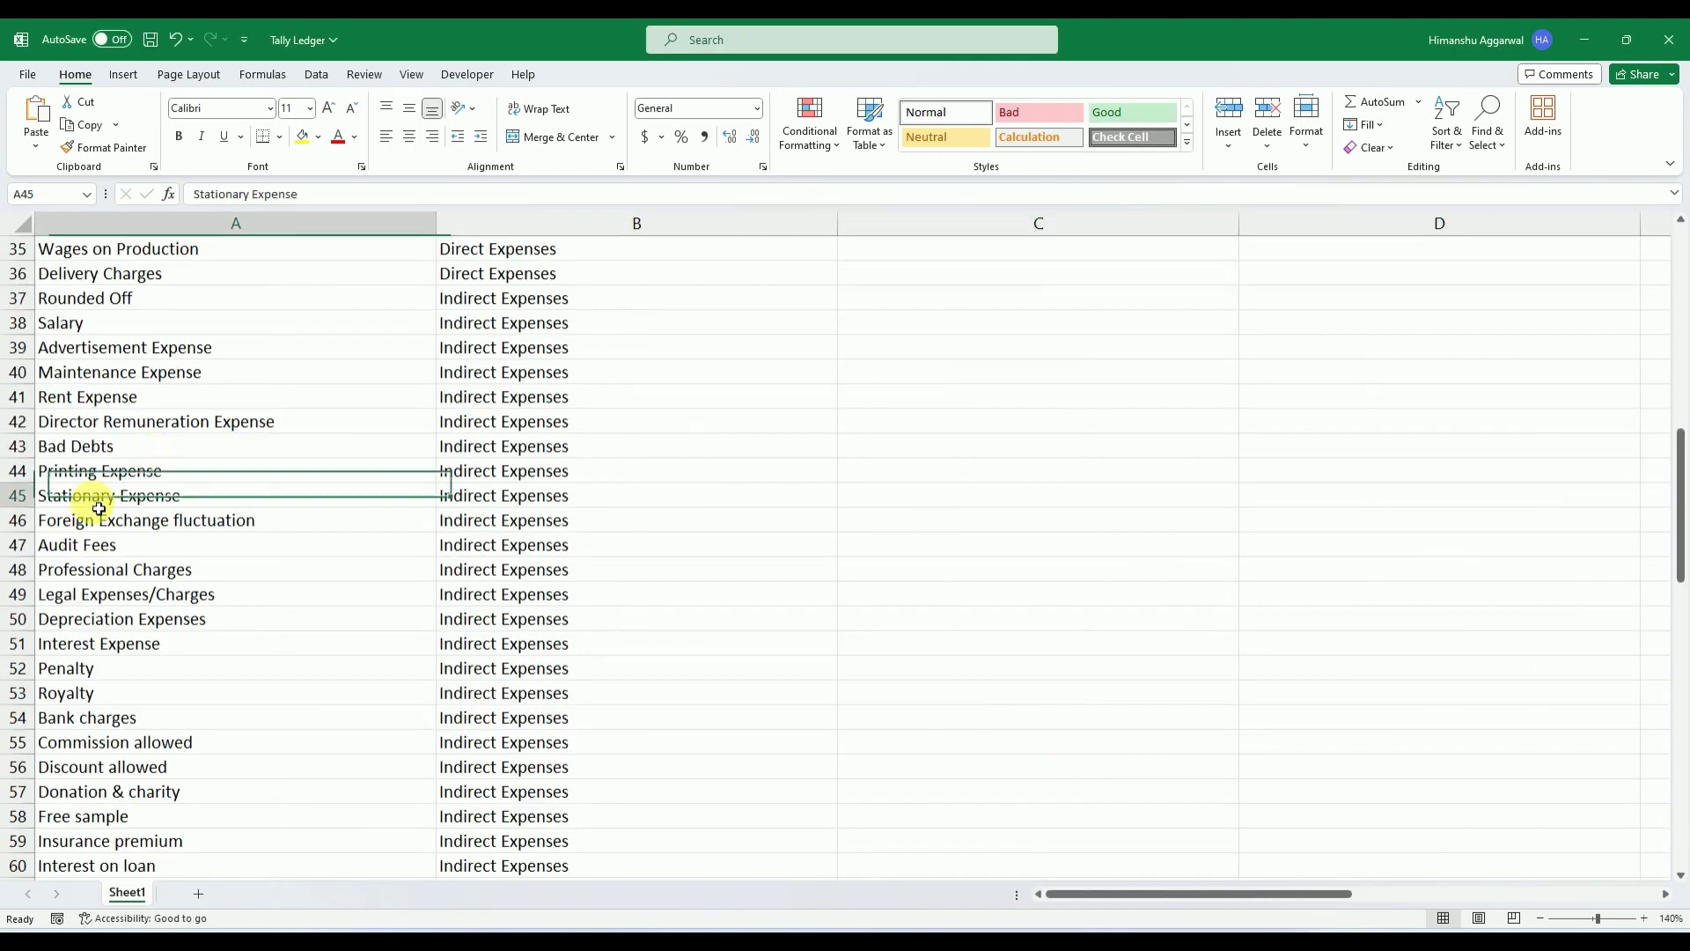
key(Up)
key(Up)
key(Up)
key(Up)
key(Up)
key(Up)
key(Up)
key(Up)
key(Up)
key(Up)
key(Up)
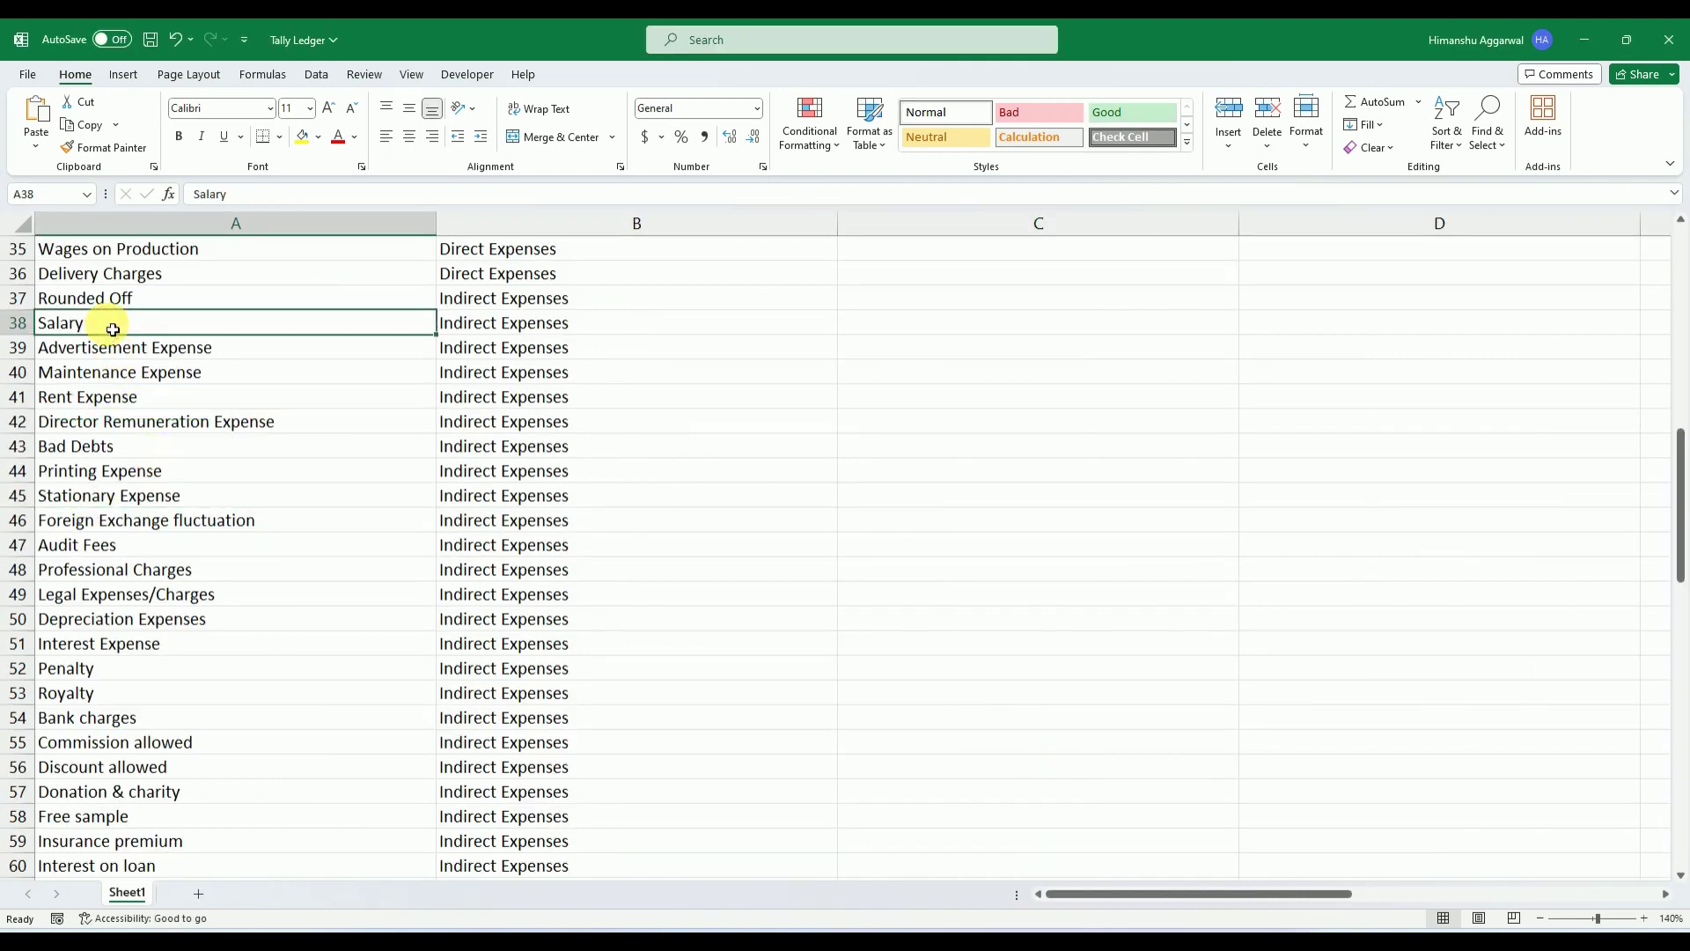
key(Down)
key(Down)
key(Down)
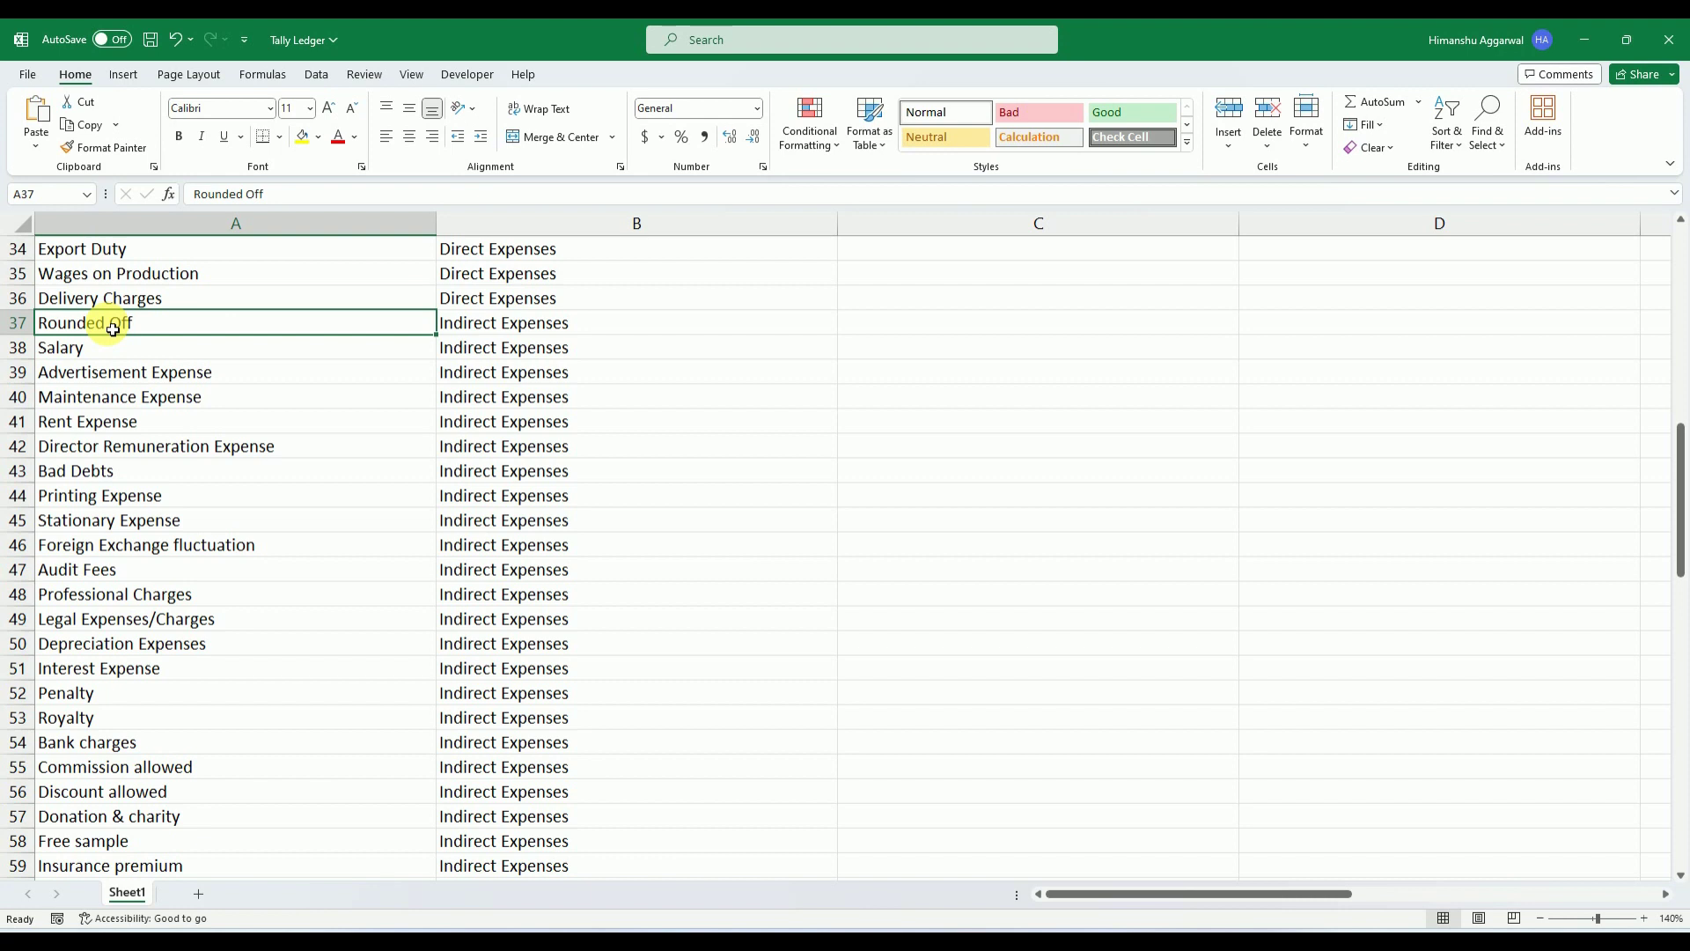
key(Up)
key(Up)
key(Up)
key(Up)
key(Up)
key(Up)
key(Up)
key(Up)
key(Up)
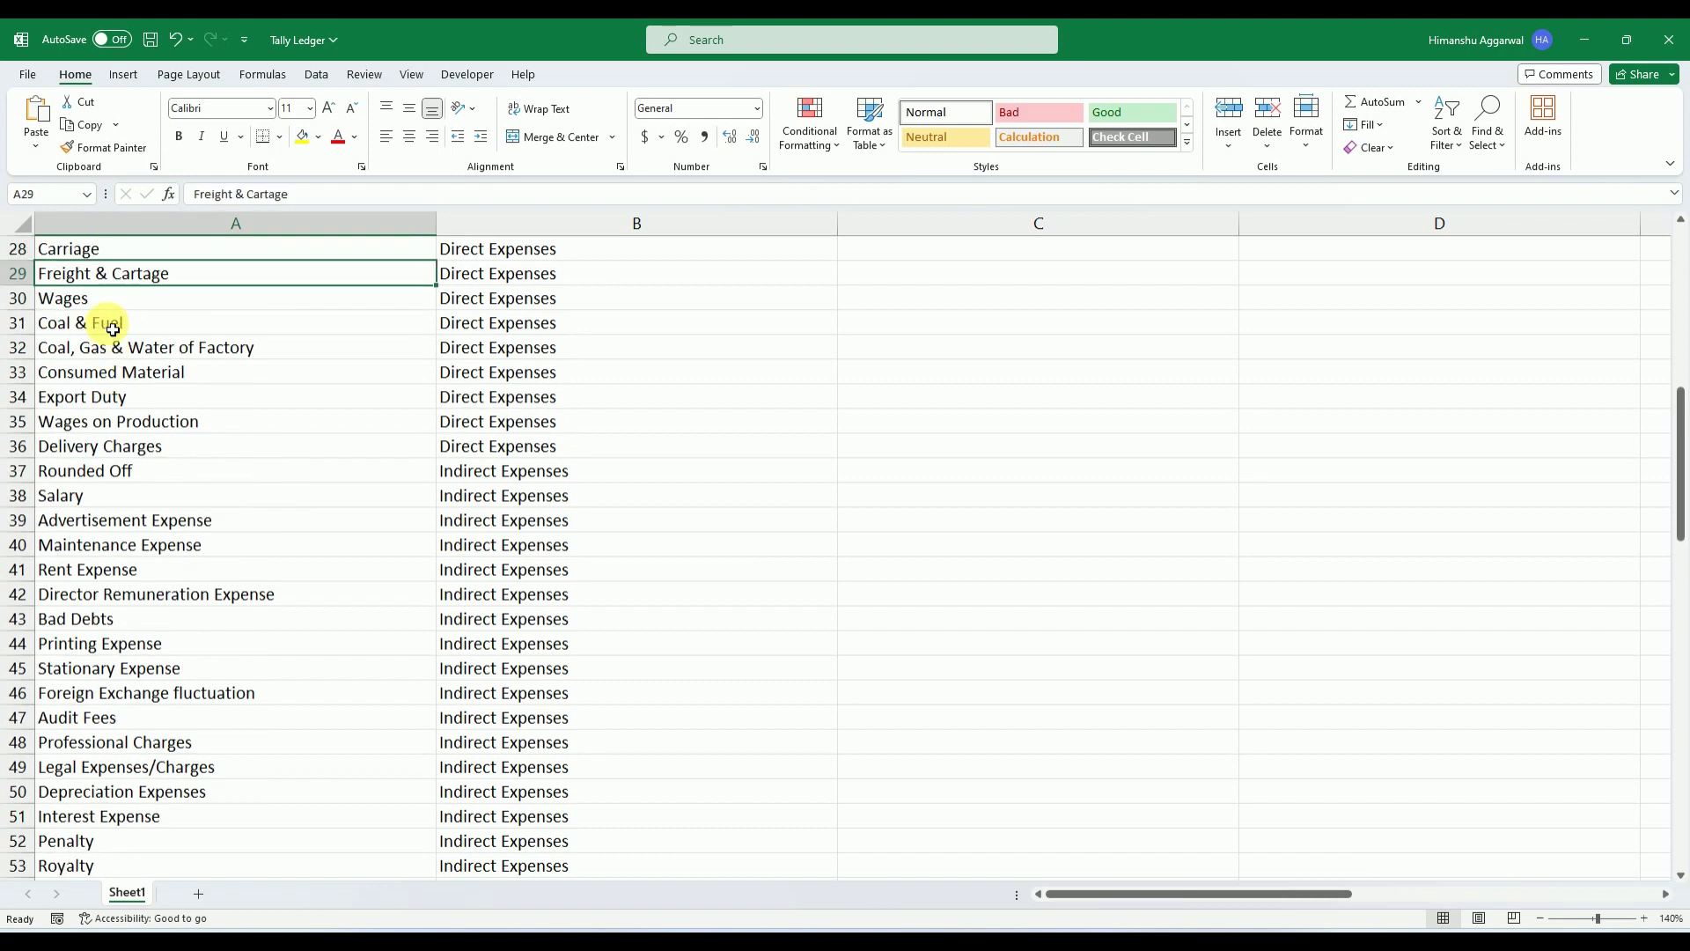
key(Up)
key(Up)
key(Up)
key(Down)
key(Down)
key(Down)
key(Up)
key(Up)
key(Up)
key(Up)
key(Up)
key(Up)
key(Up)
key(Up)
key(Up)
key(Up)
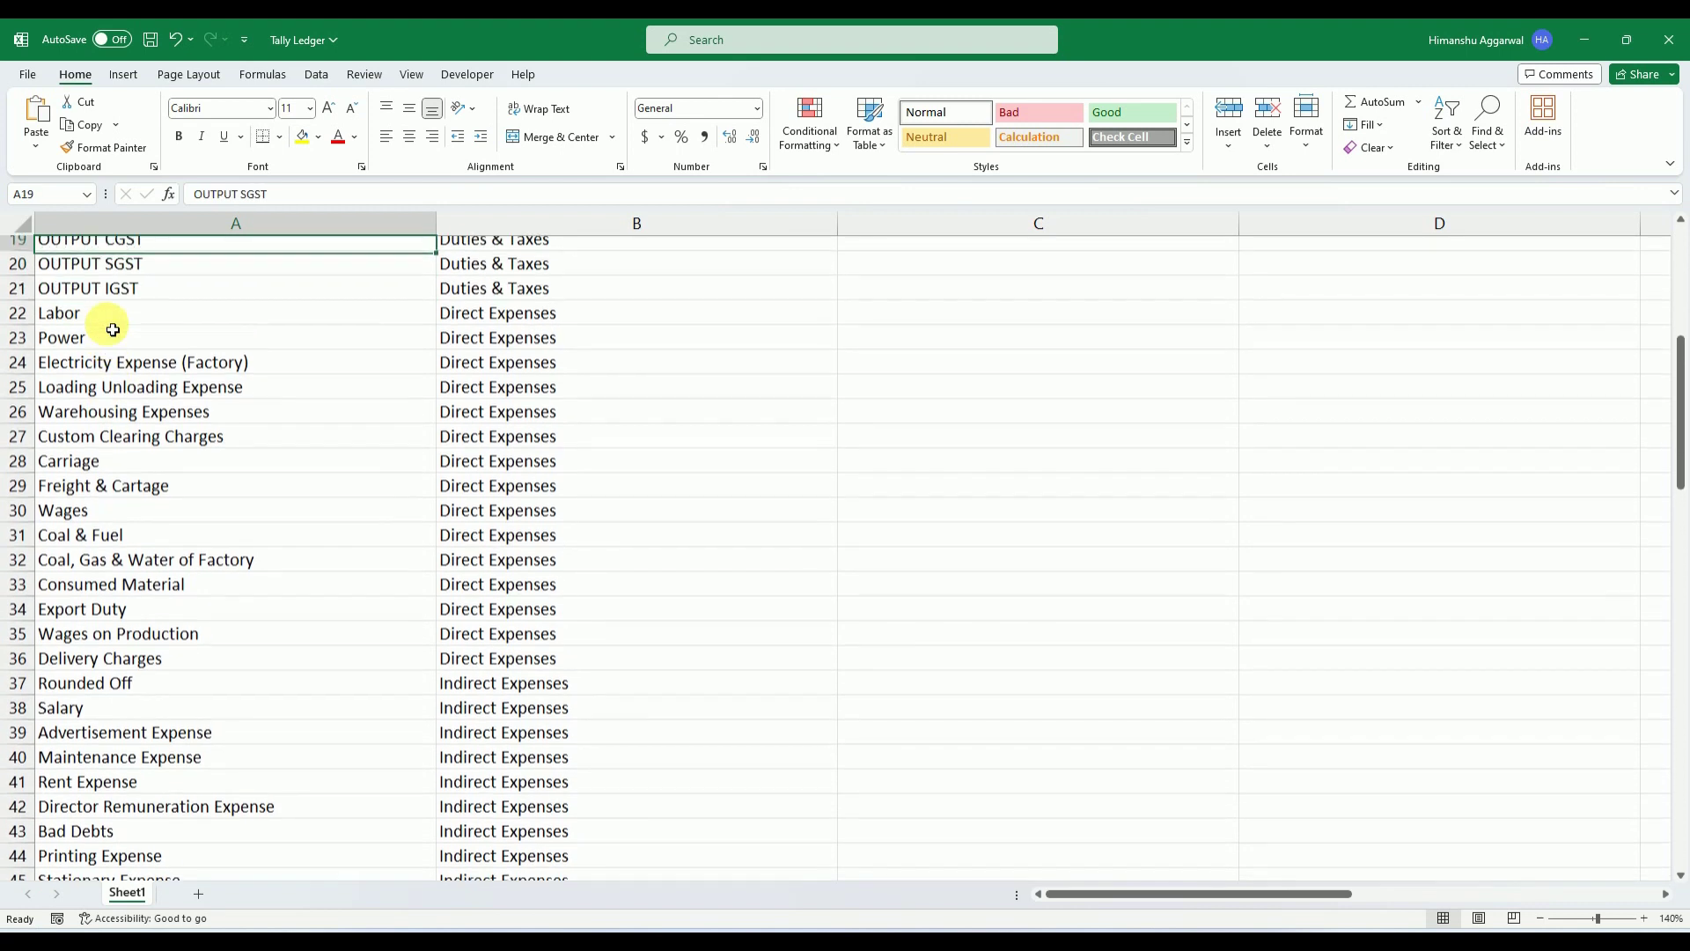
key(Down)
key(Down)
key(Down)
drag(119, 352, 489, 693)
key(ctrl+c)
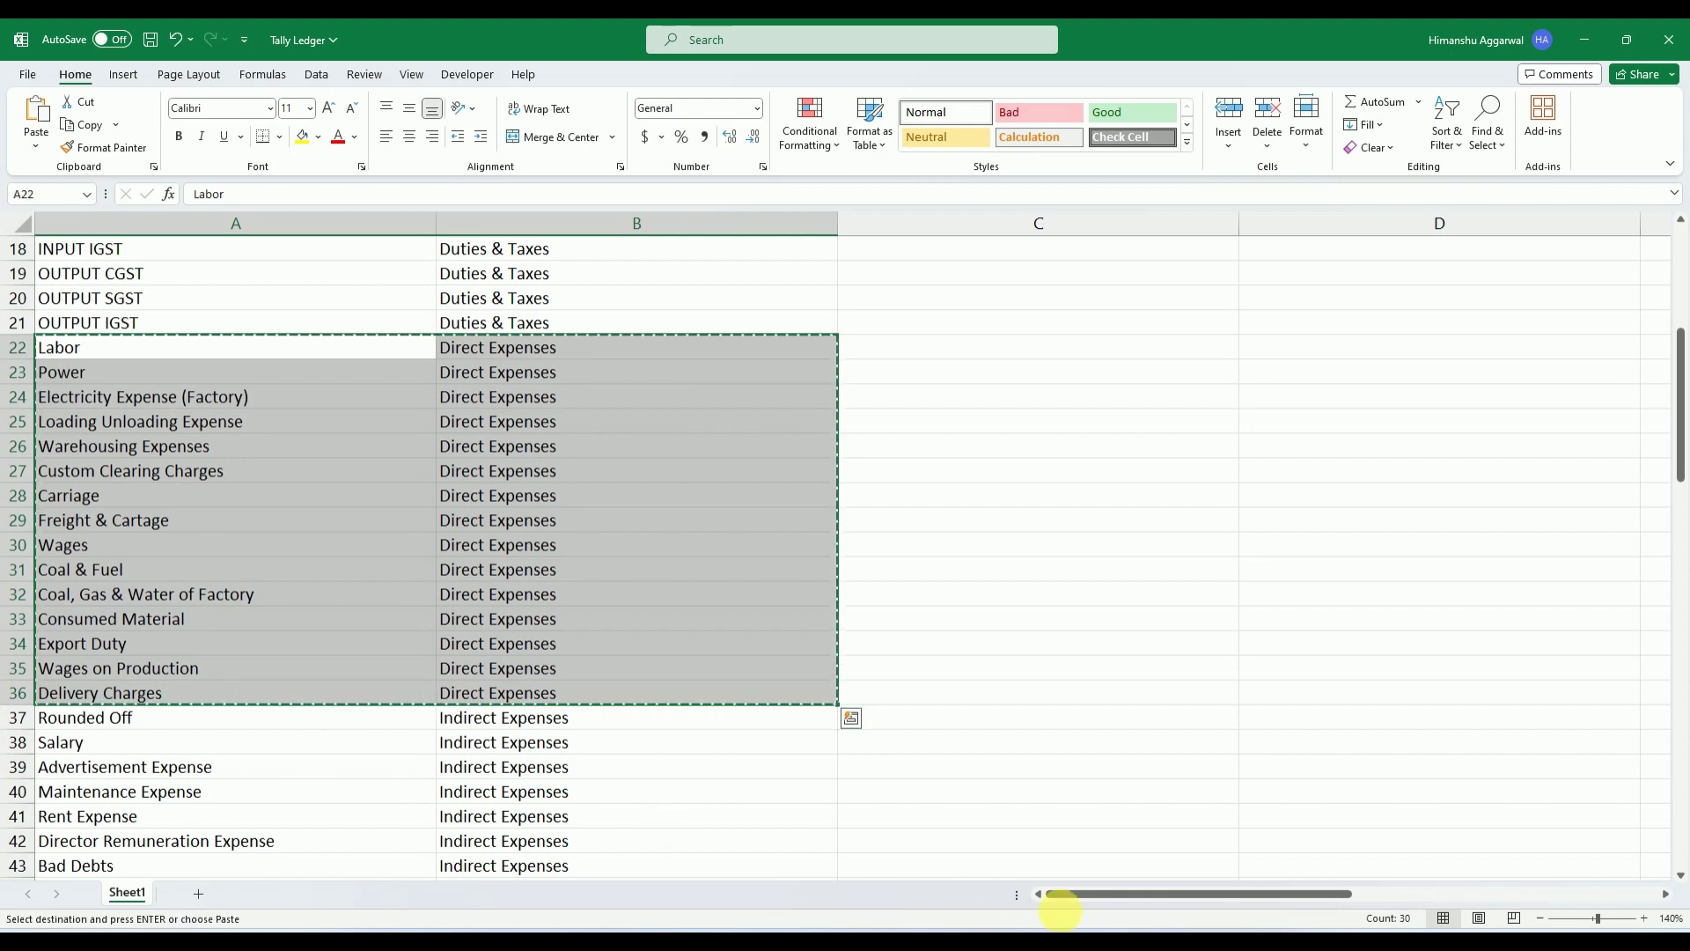
Paste the copied direct expense ledgers and groups into the AllAccountingMasters workbook's Ledger sheet, starting at A2
mouse_move(1100, 920)
click(1227, 875)
click(216, 295)
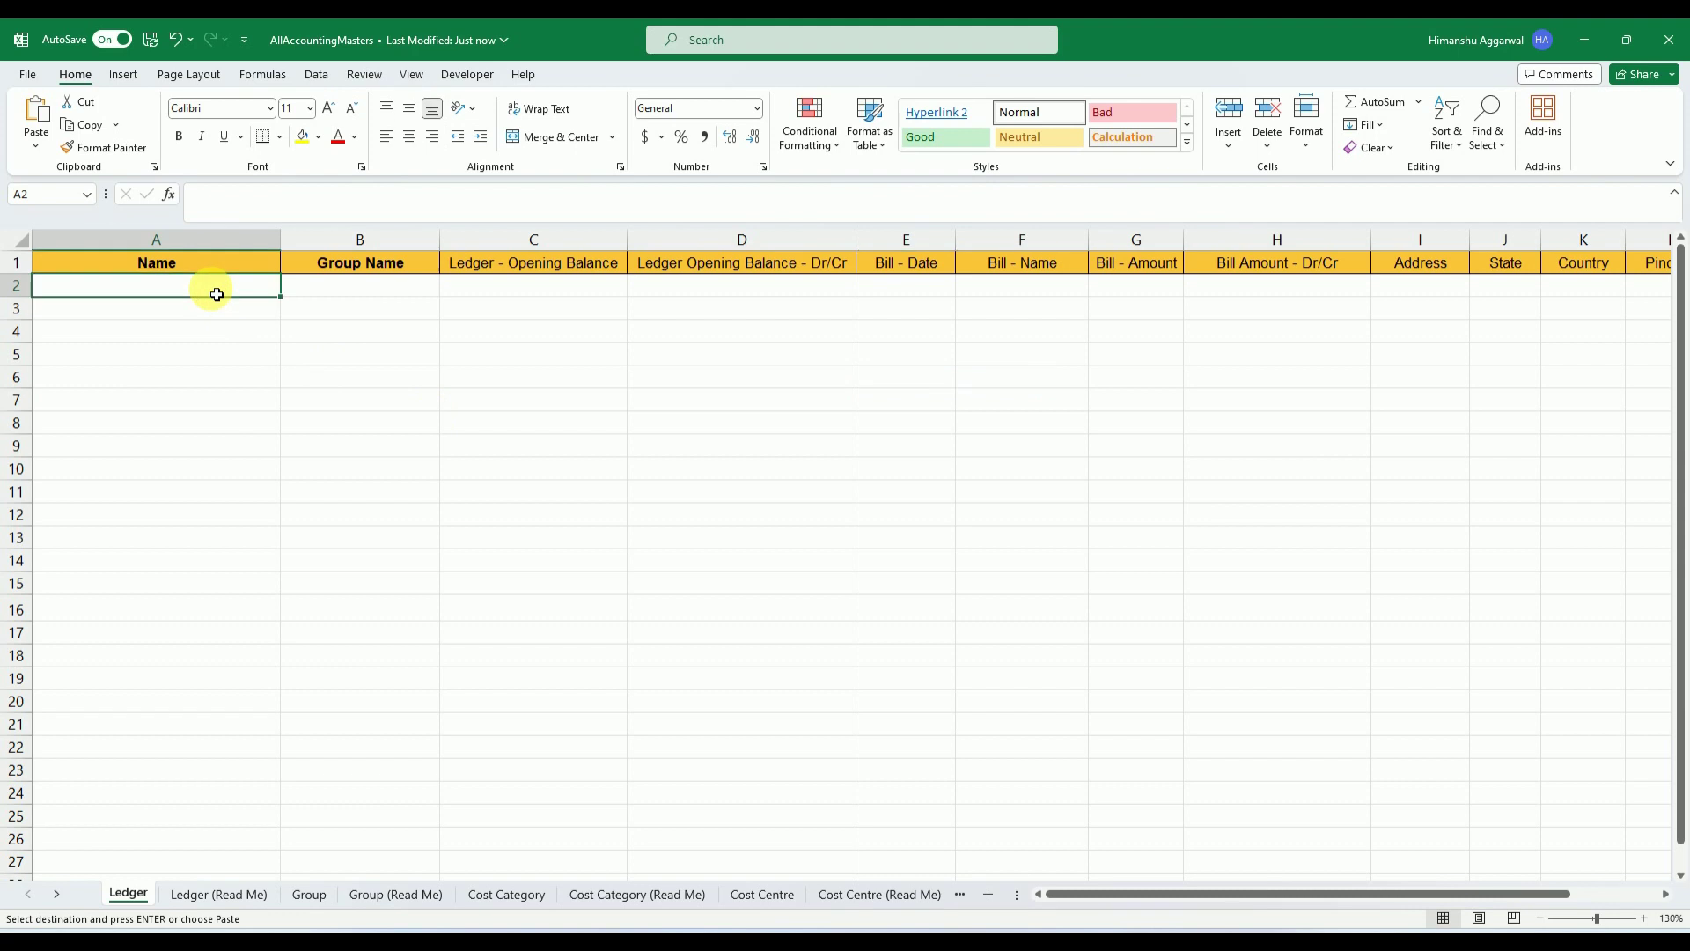
key(ctrl+v)
click(487, 404)
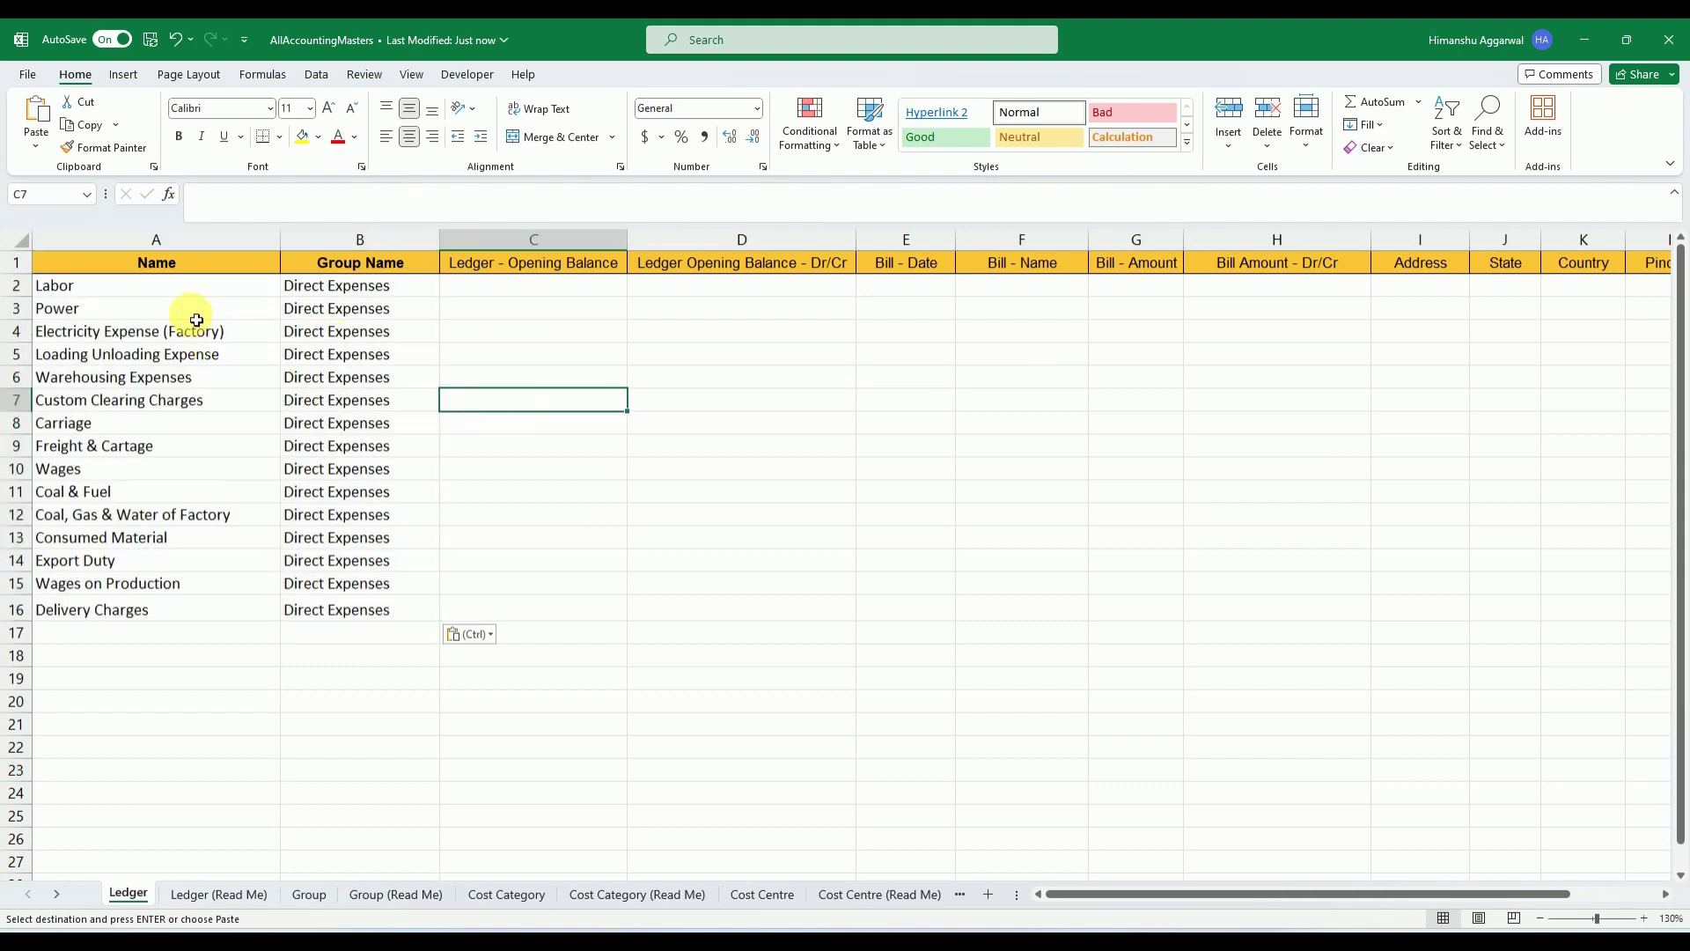
Enter the formula =RANDBETWEEN(1000,5000) in C2 as the Labor ledger's opening balance
click(504, 292)
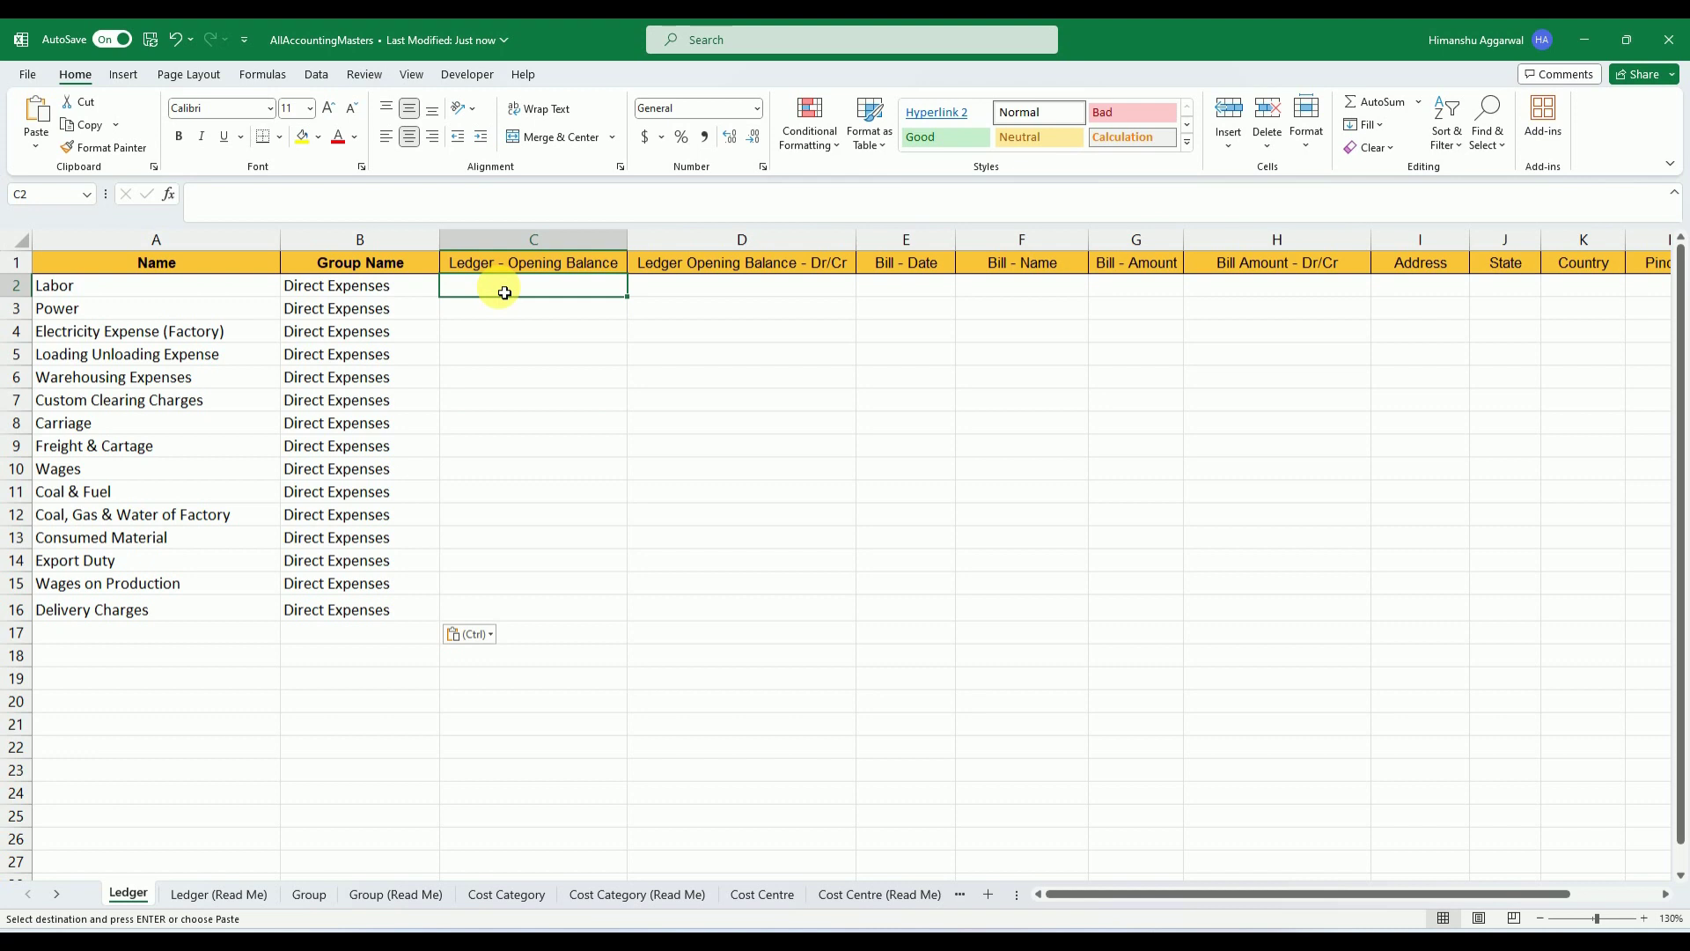
text(=RA)
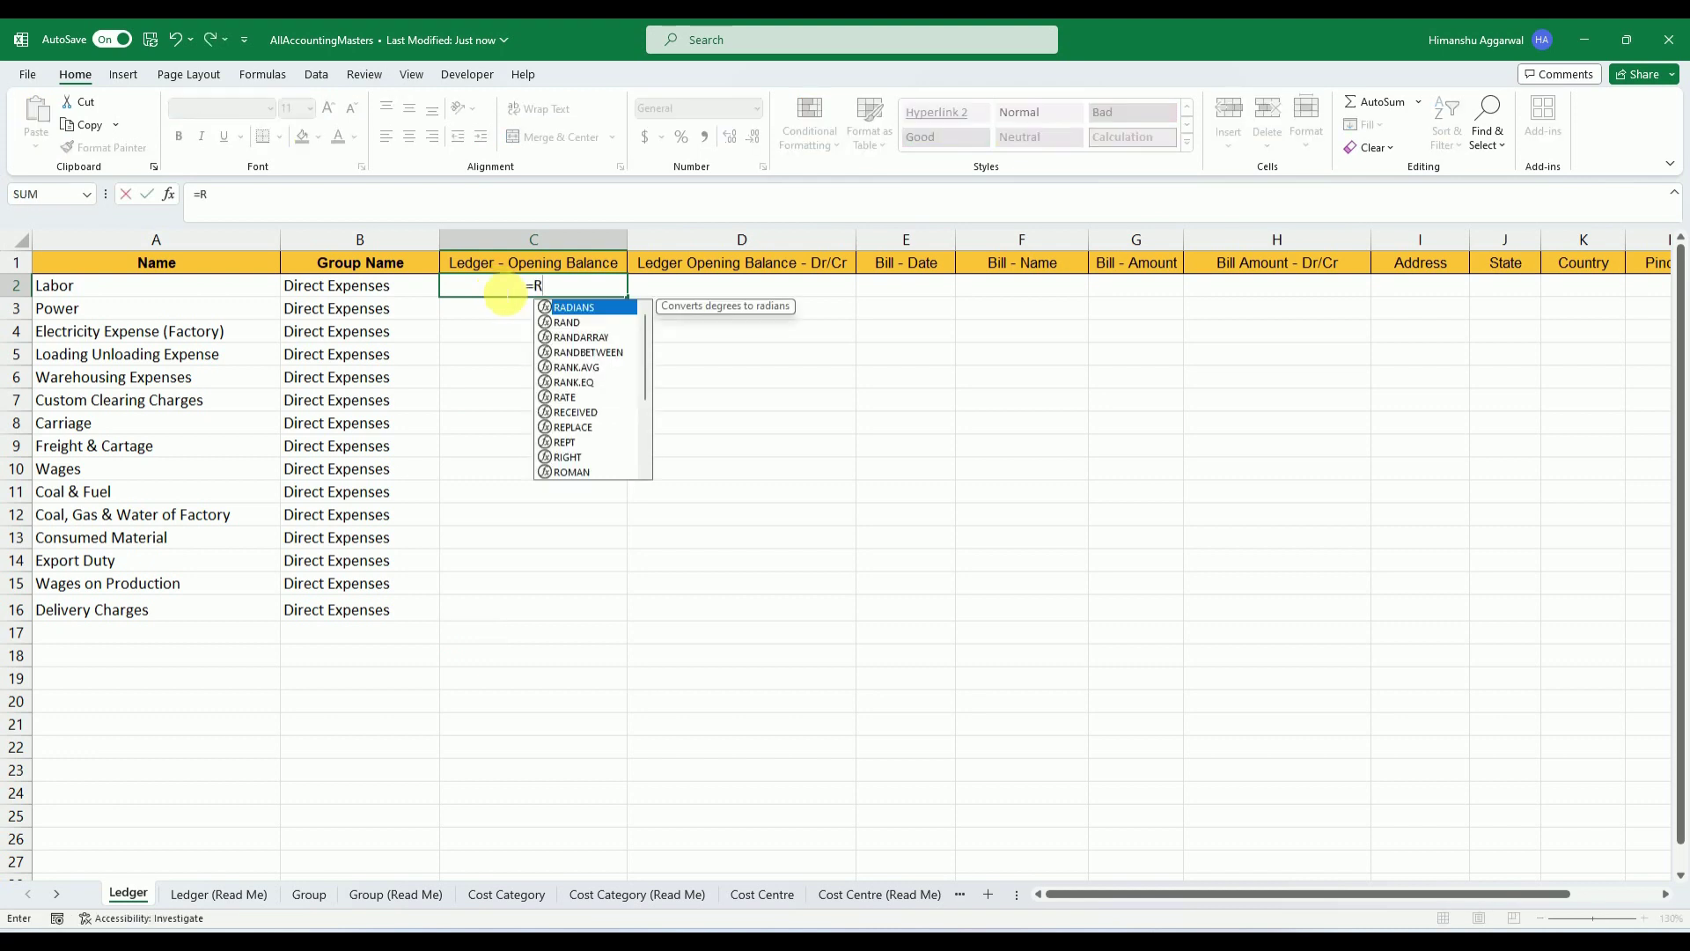
key(Down)
key(Down)
key(Down)
key(Tab)
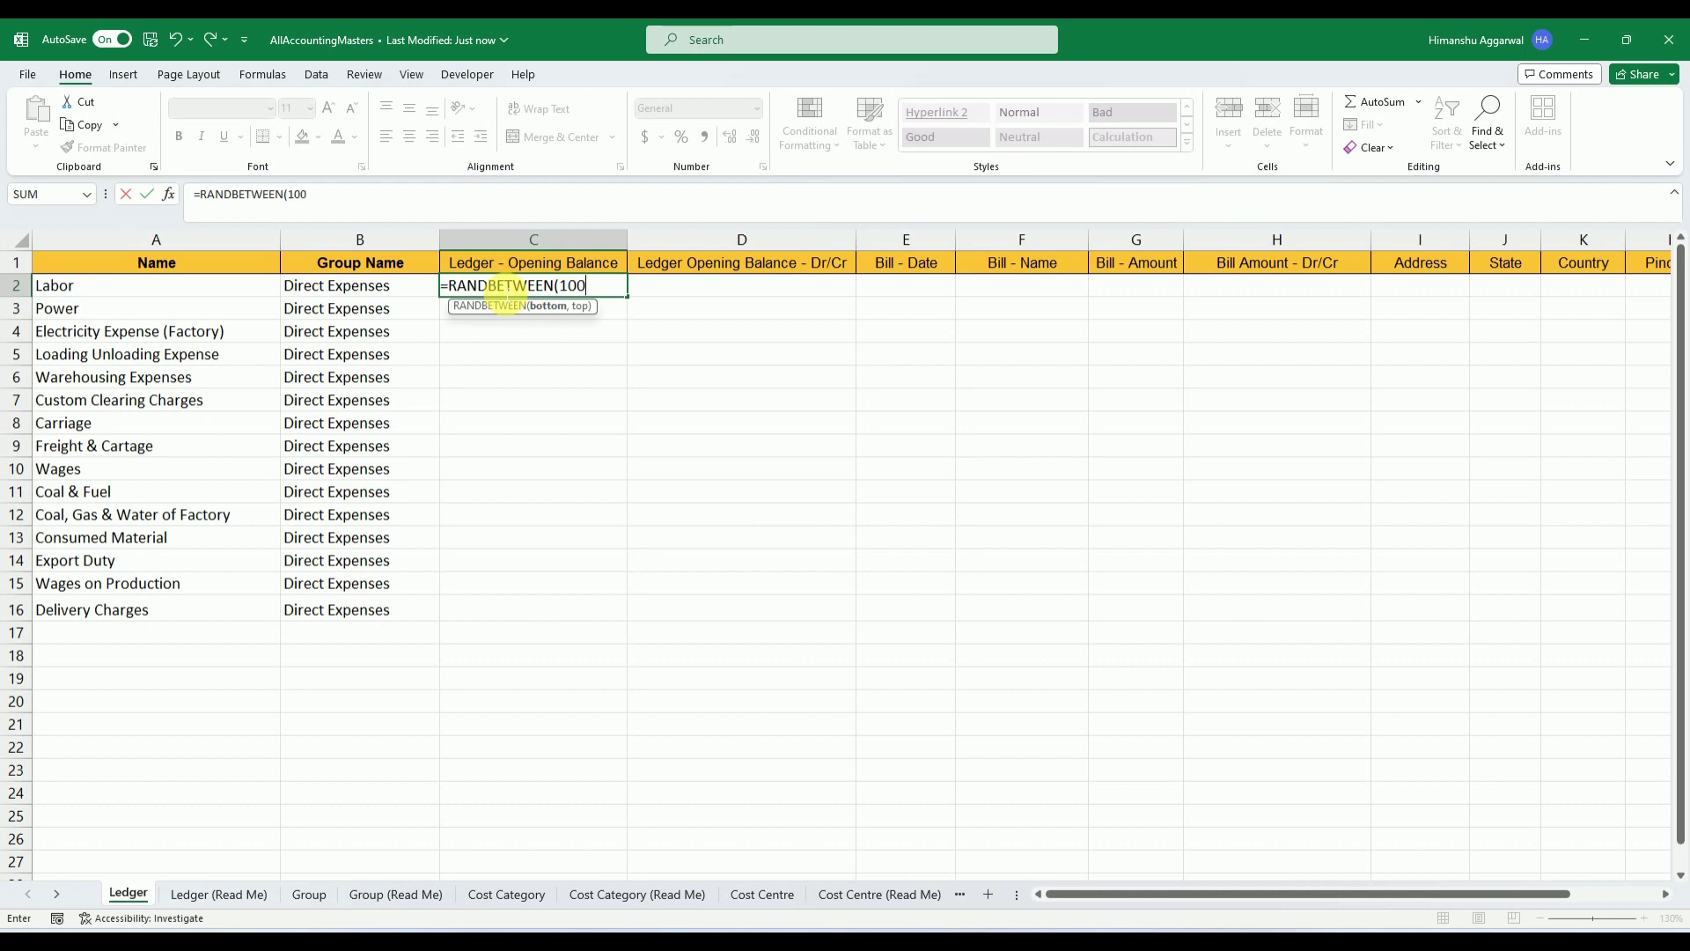
text(1000,500)
key(Return)
double_click(507, 286)
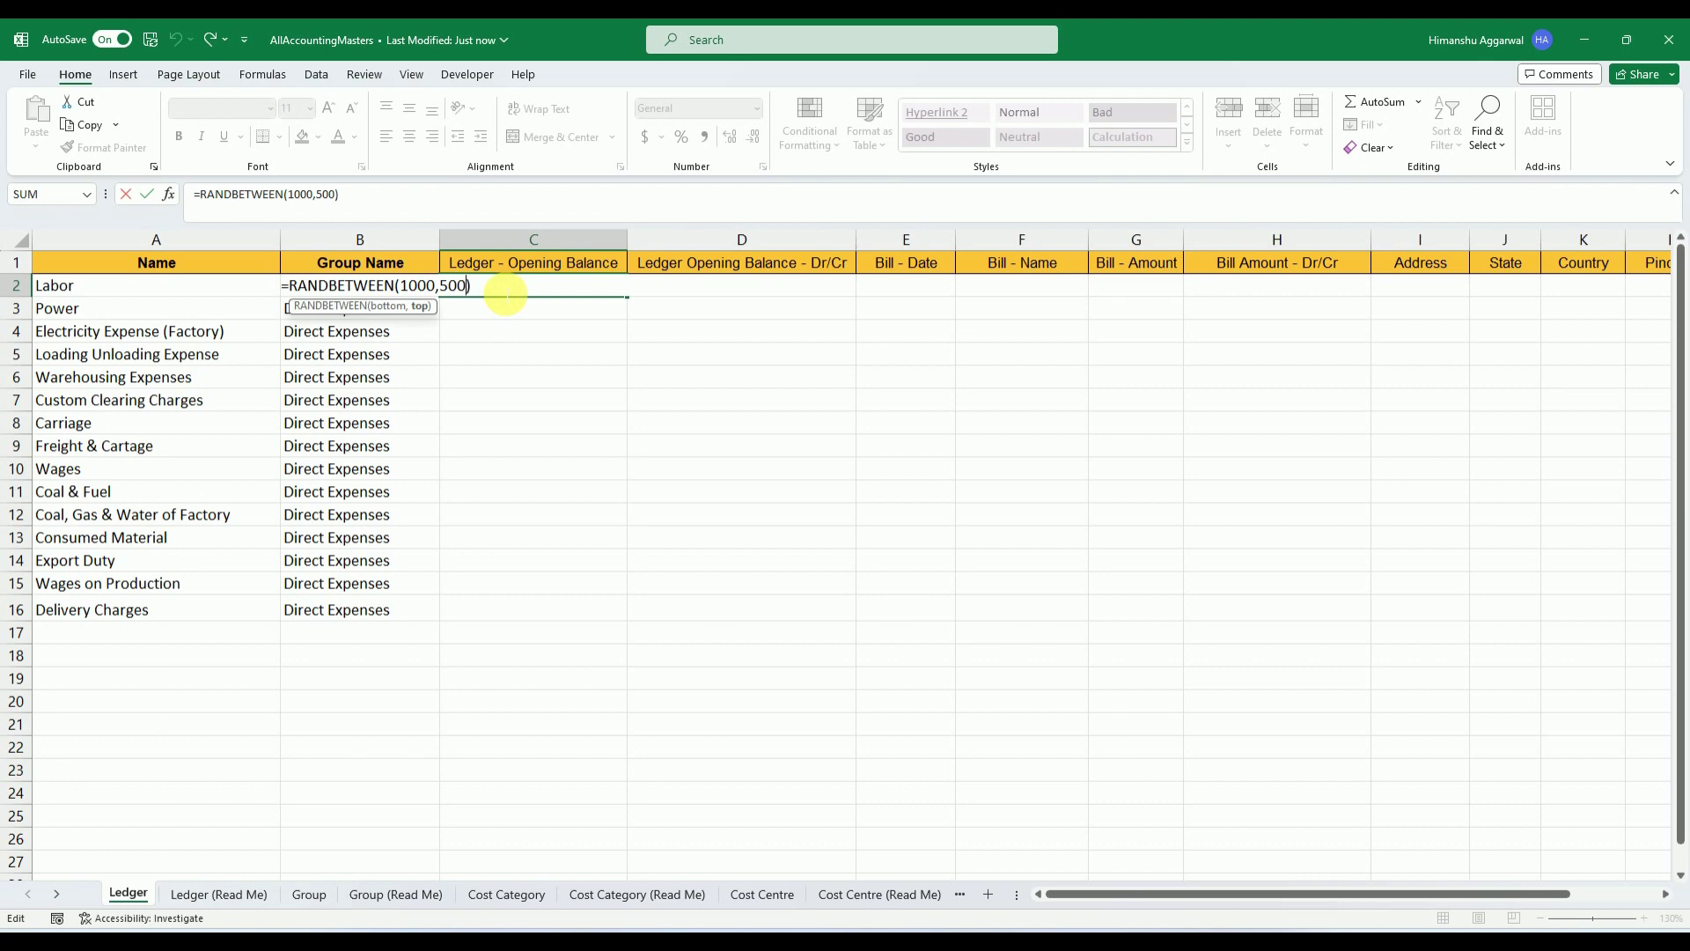
key(Return)
Fill the random opening balance formula from C2 down to C16 for all direct expense ledgers
click(504, 292)
key(shift+Down)
key(shift+Down)
key(shift+Down)
key(shift+Down)
key(shift+Down)
key(shift+Down)
key(shift+Down)
key(shift+Down)
key(shift+Down)
key(shift+Down)
key(shift+Down)
key(shift+Down)
key(shift+Down)
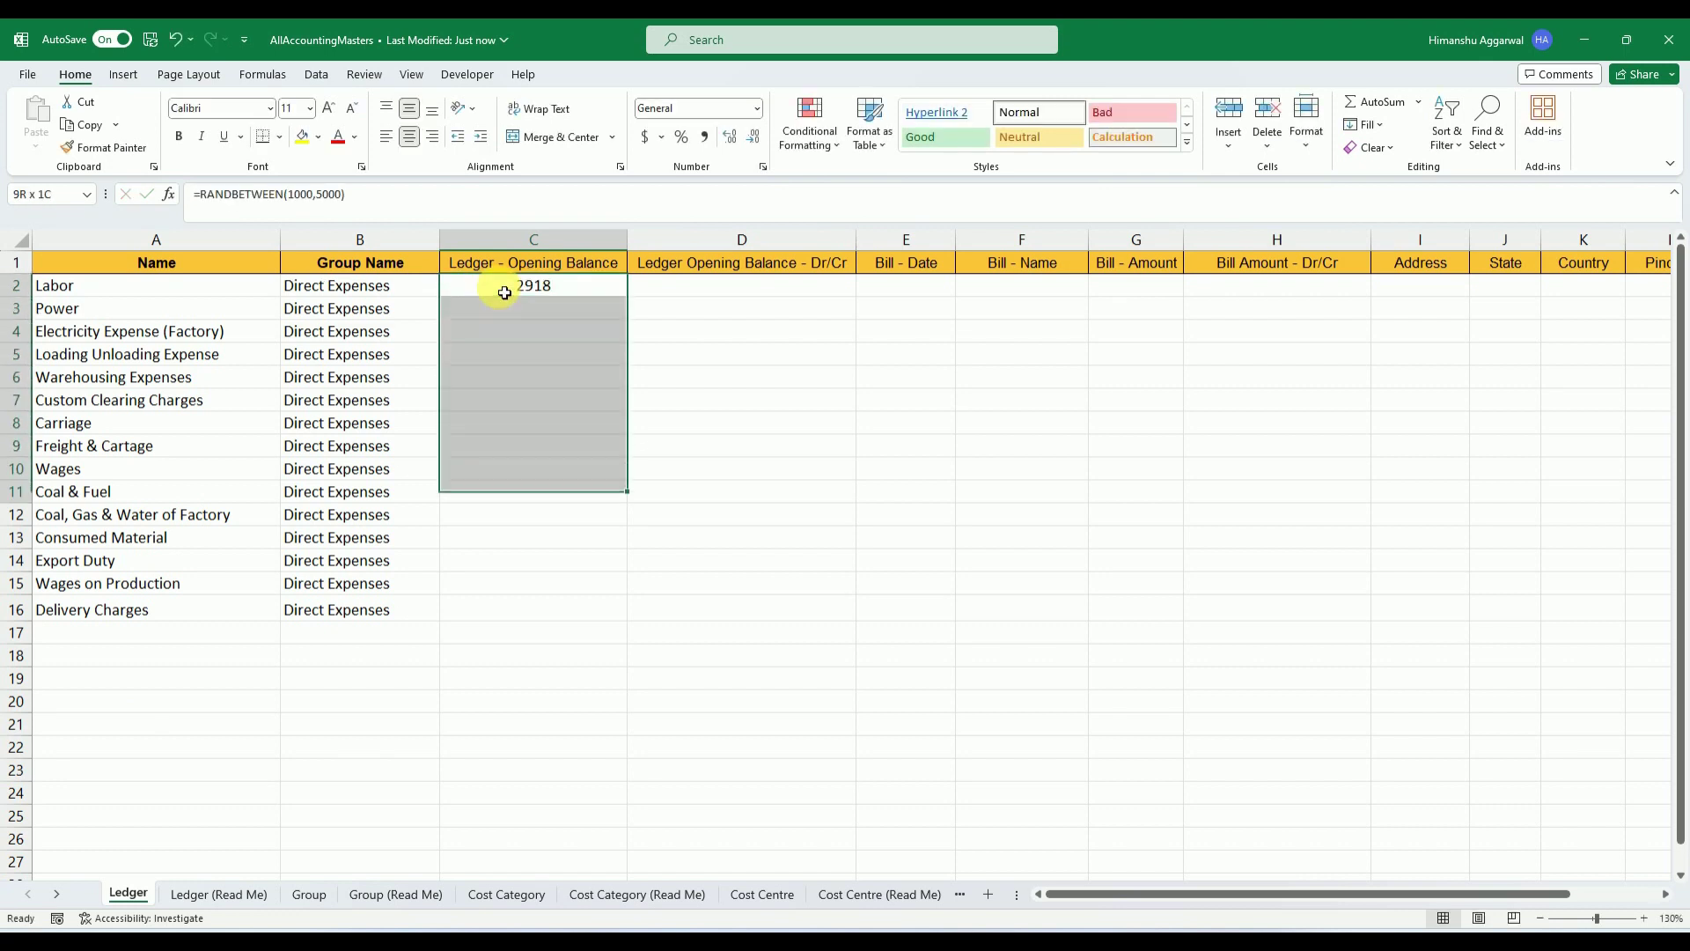
key(shift+Down)
key(ctrl+d)
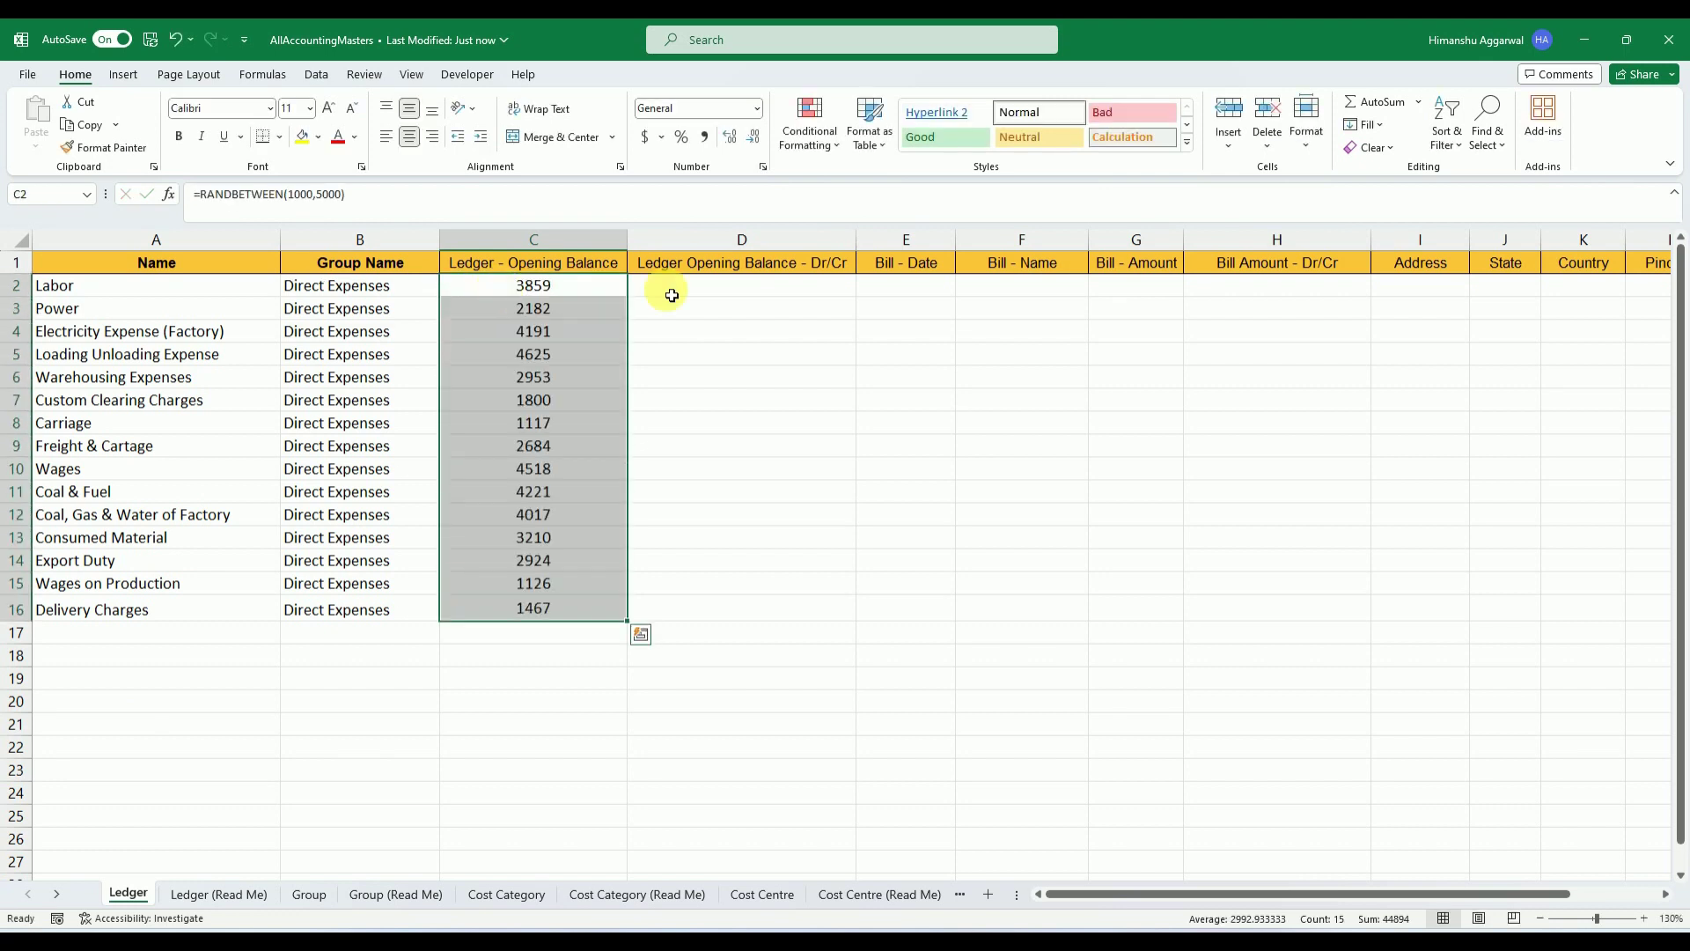
Enter Dr as the opening balance type in D2 and fill it down to D16
click(732, 293)
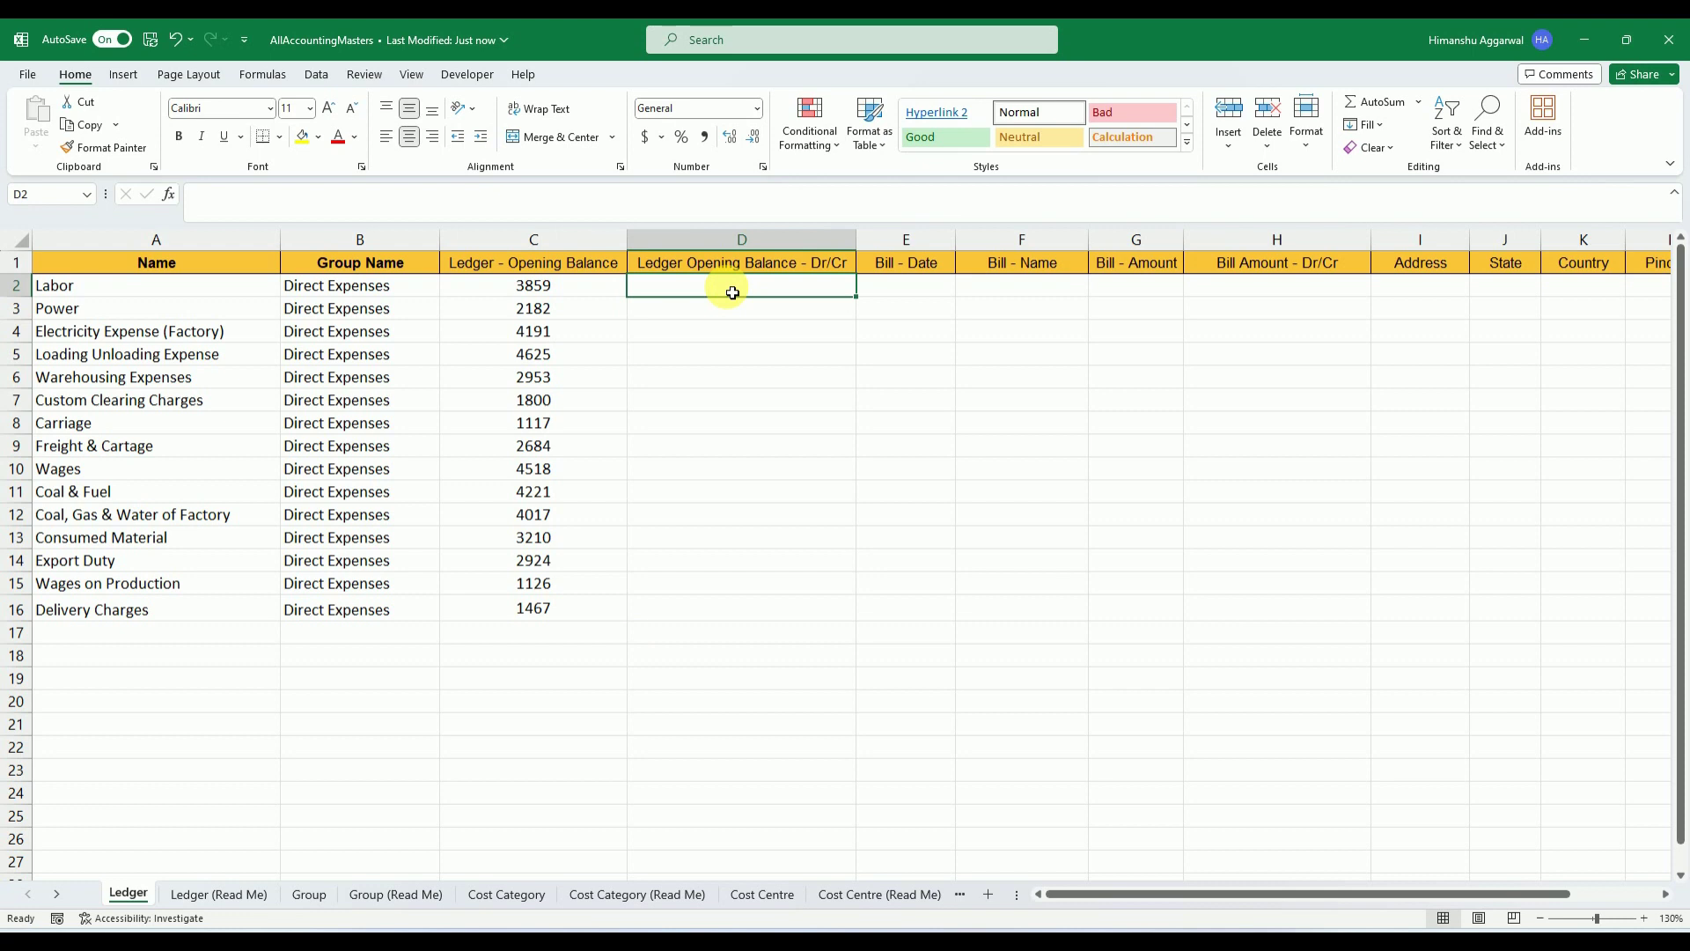
text(DR)
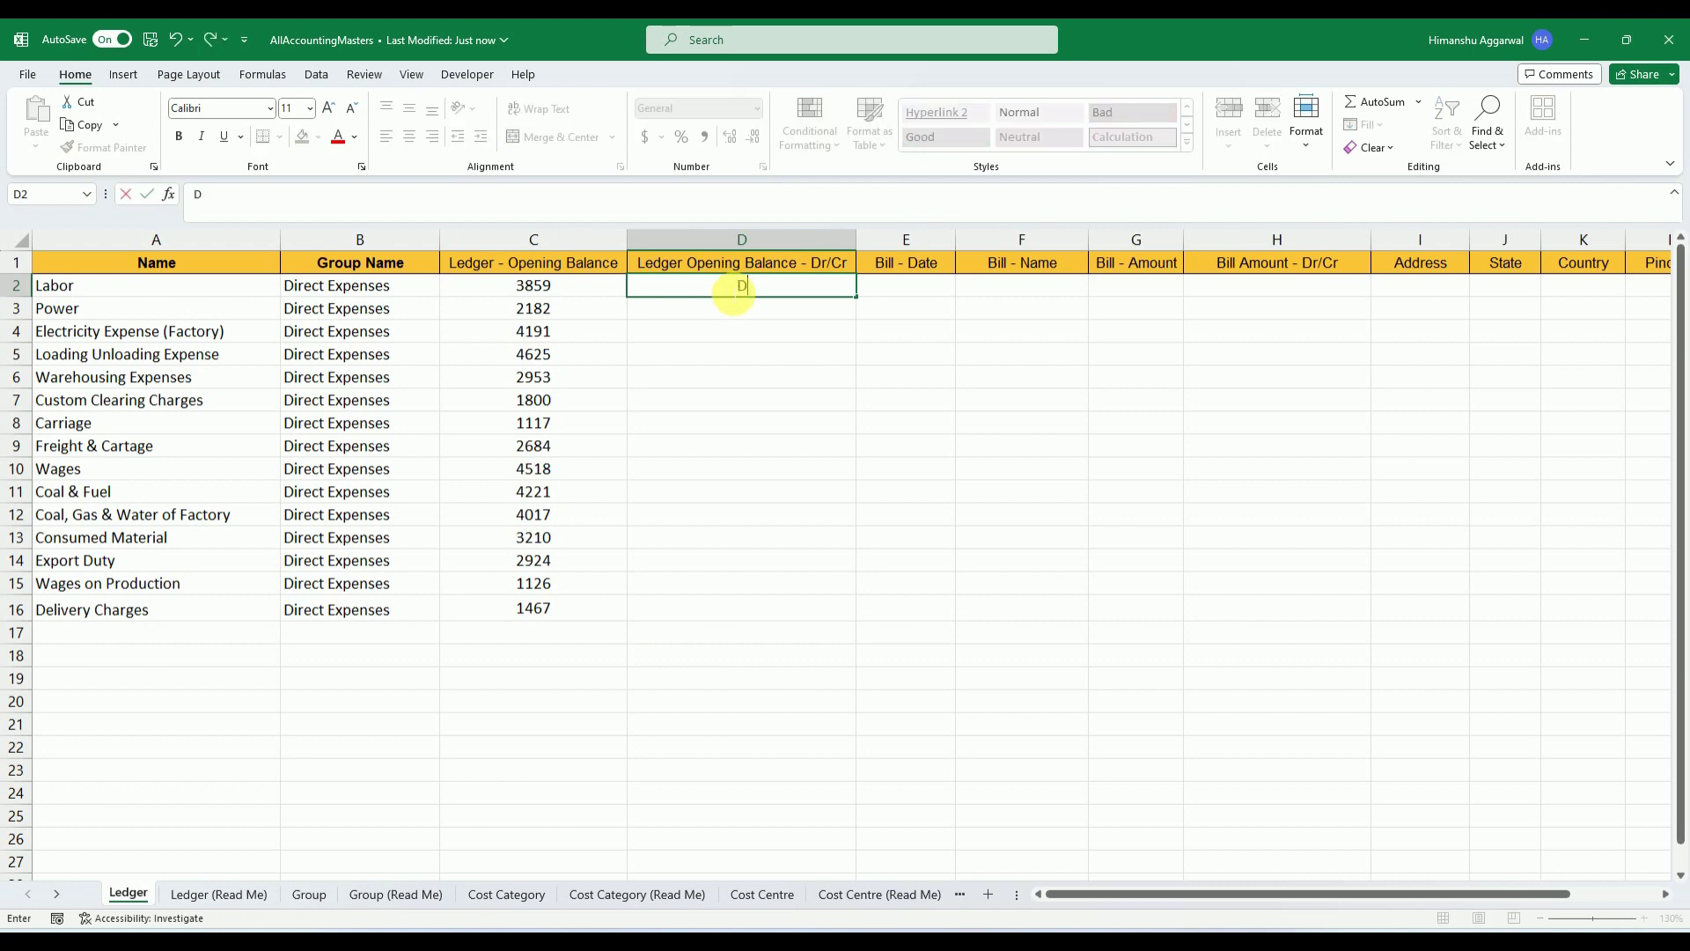
key(ctrl+Return)
drag(735, 293, 786, 606)
key(ctrl+d)
click(932, 564)
Replace the random formulas in the opening balance cells C2:C16 with their fixed values
drag(533, 291, 563, 610)
click(83, 124)
click(46, 144)
click(85, 273)
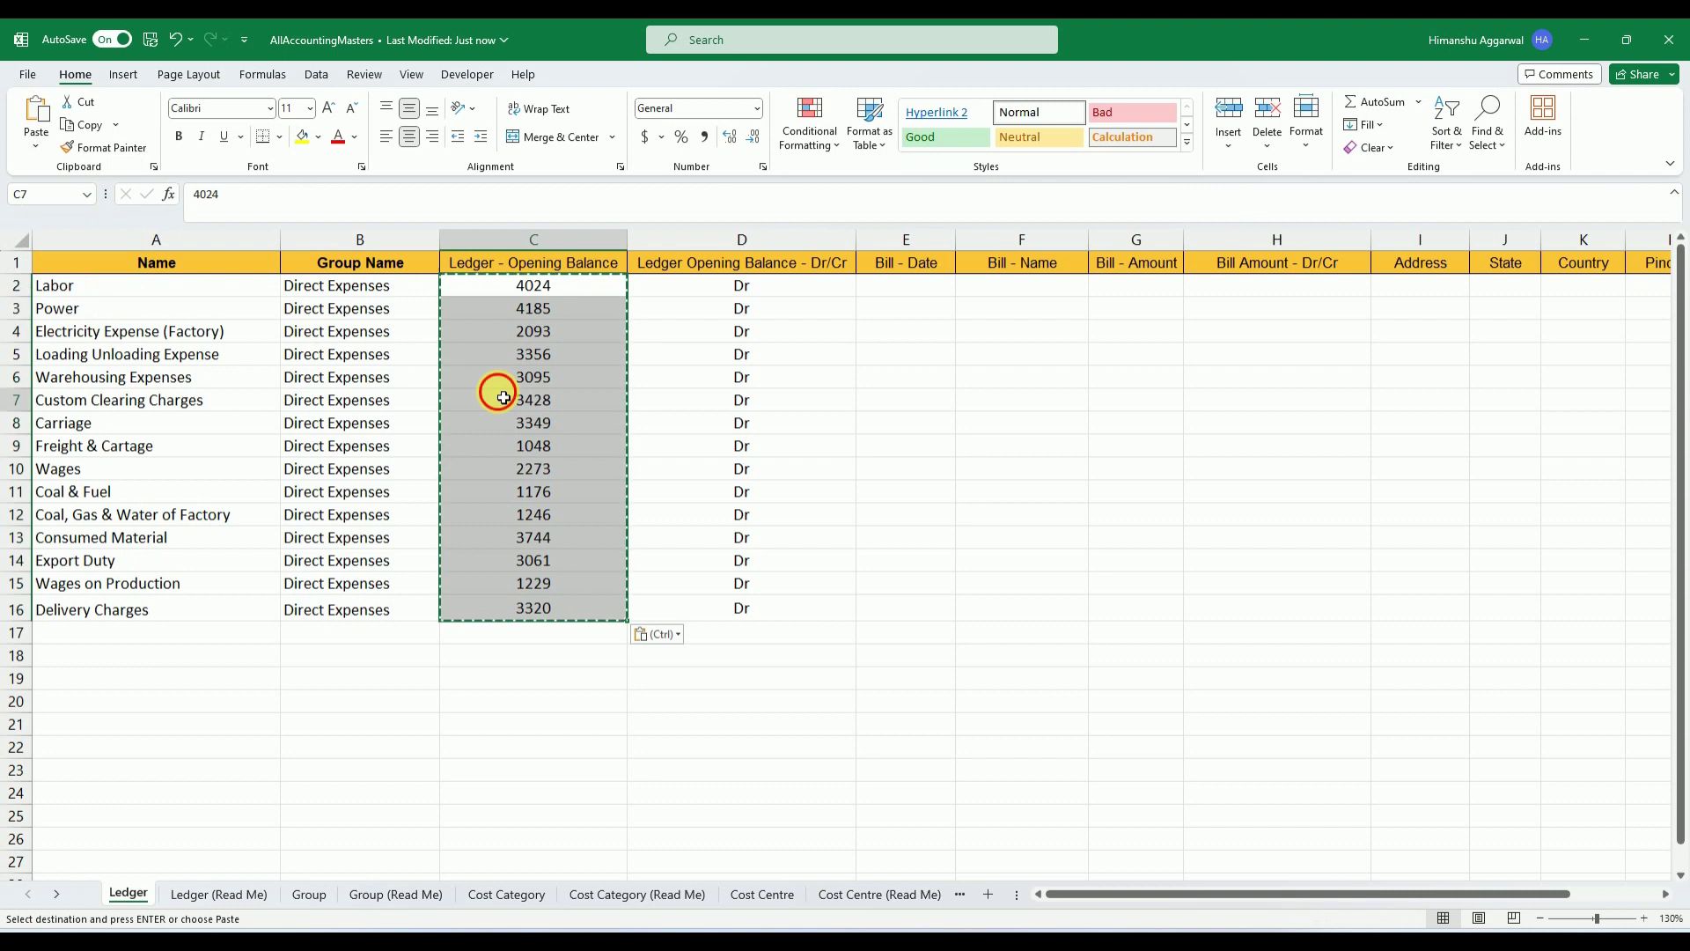
click(502, 396)
drag(602, 302, 558, 615)
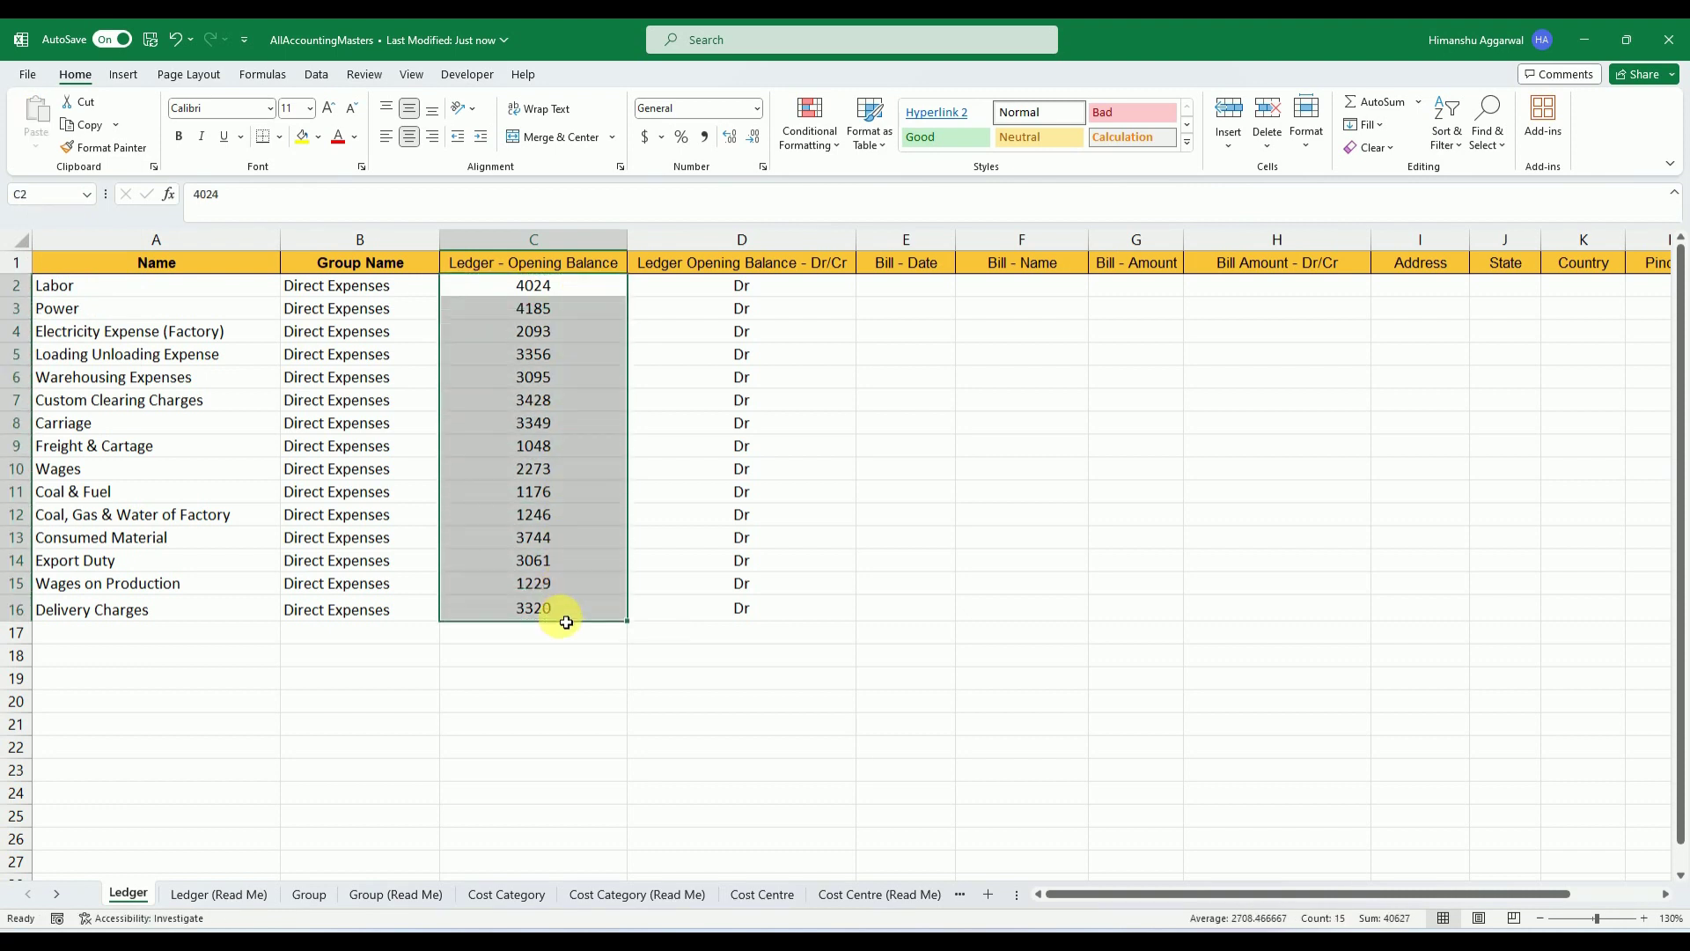
click(597, 682)
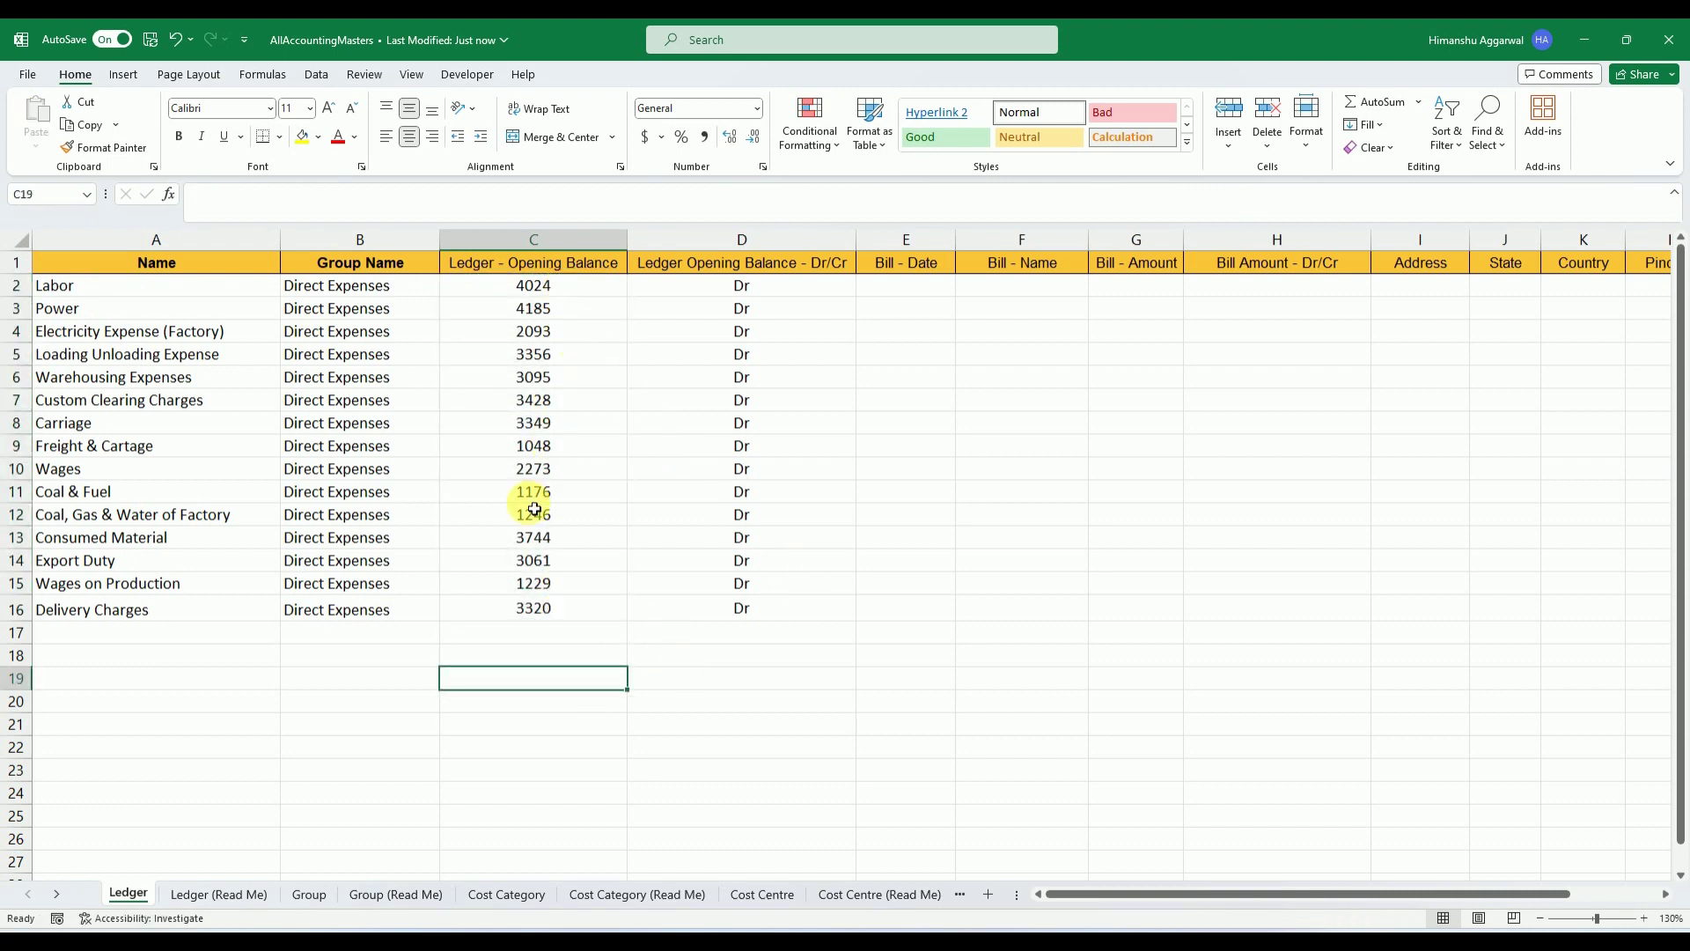
Save and close the AllAccountingMasters workbook, and minimize the Tally Ledger workbook
click(150, 38)
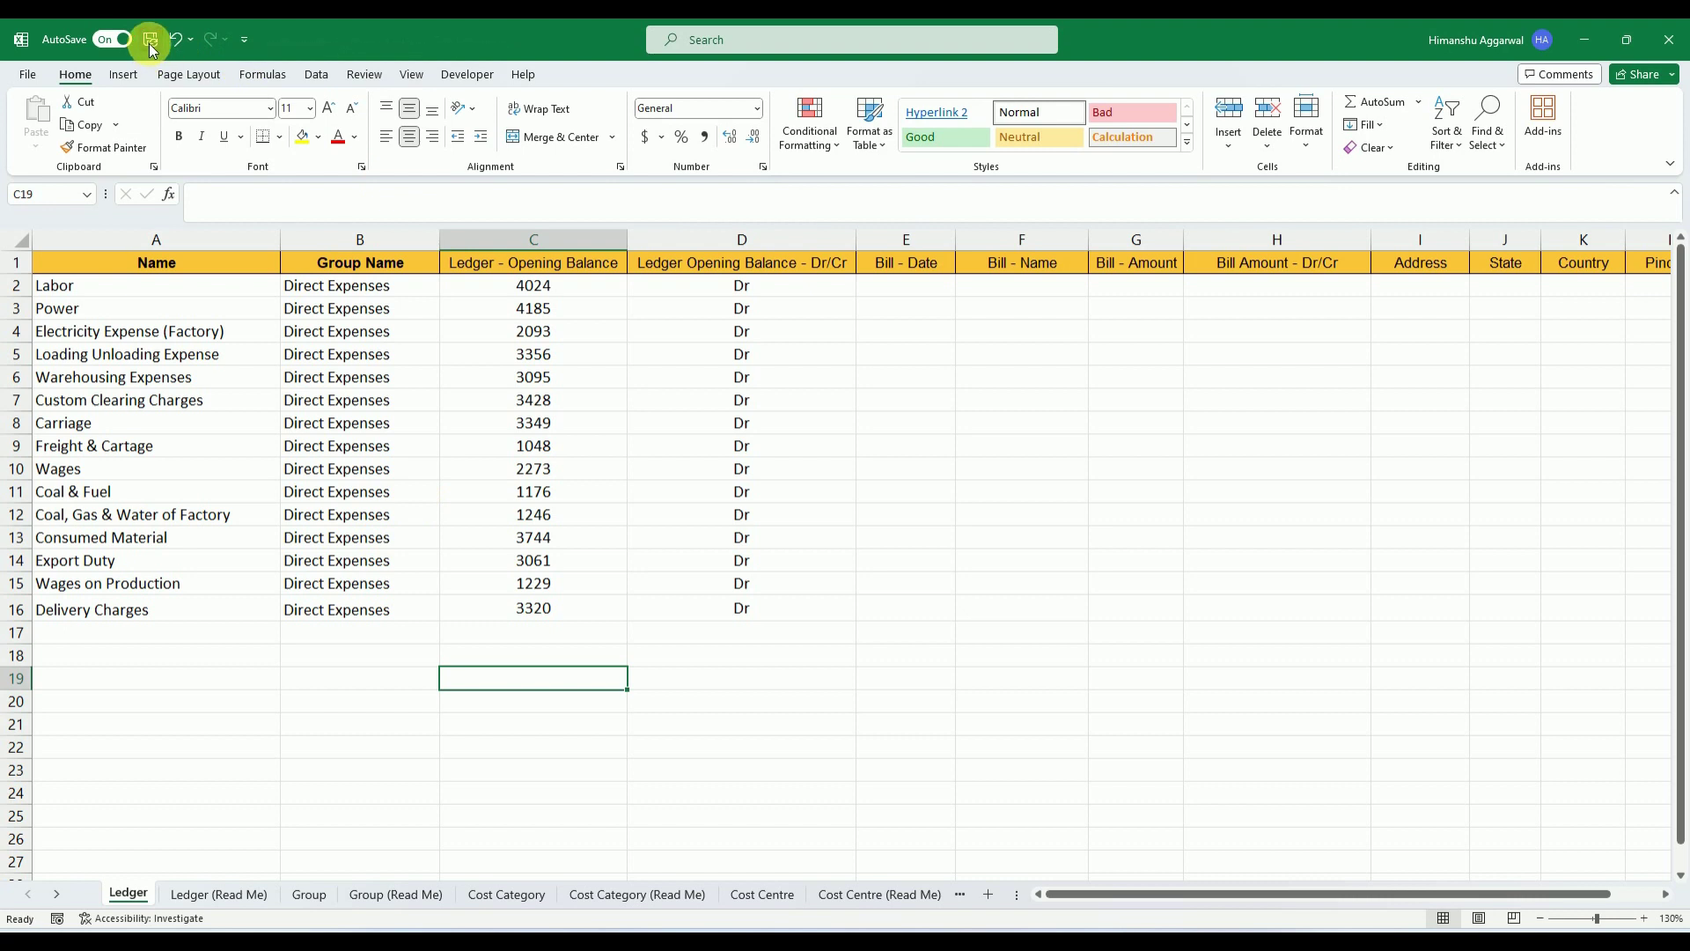
click(1668, 42)
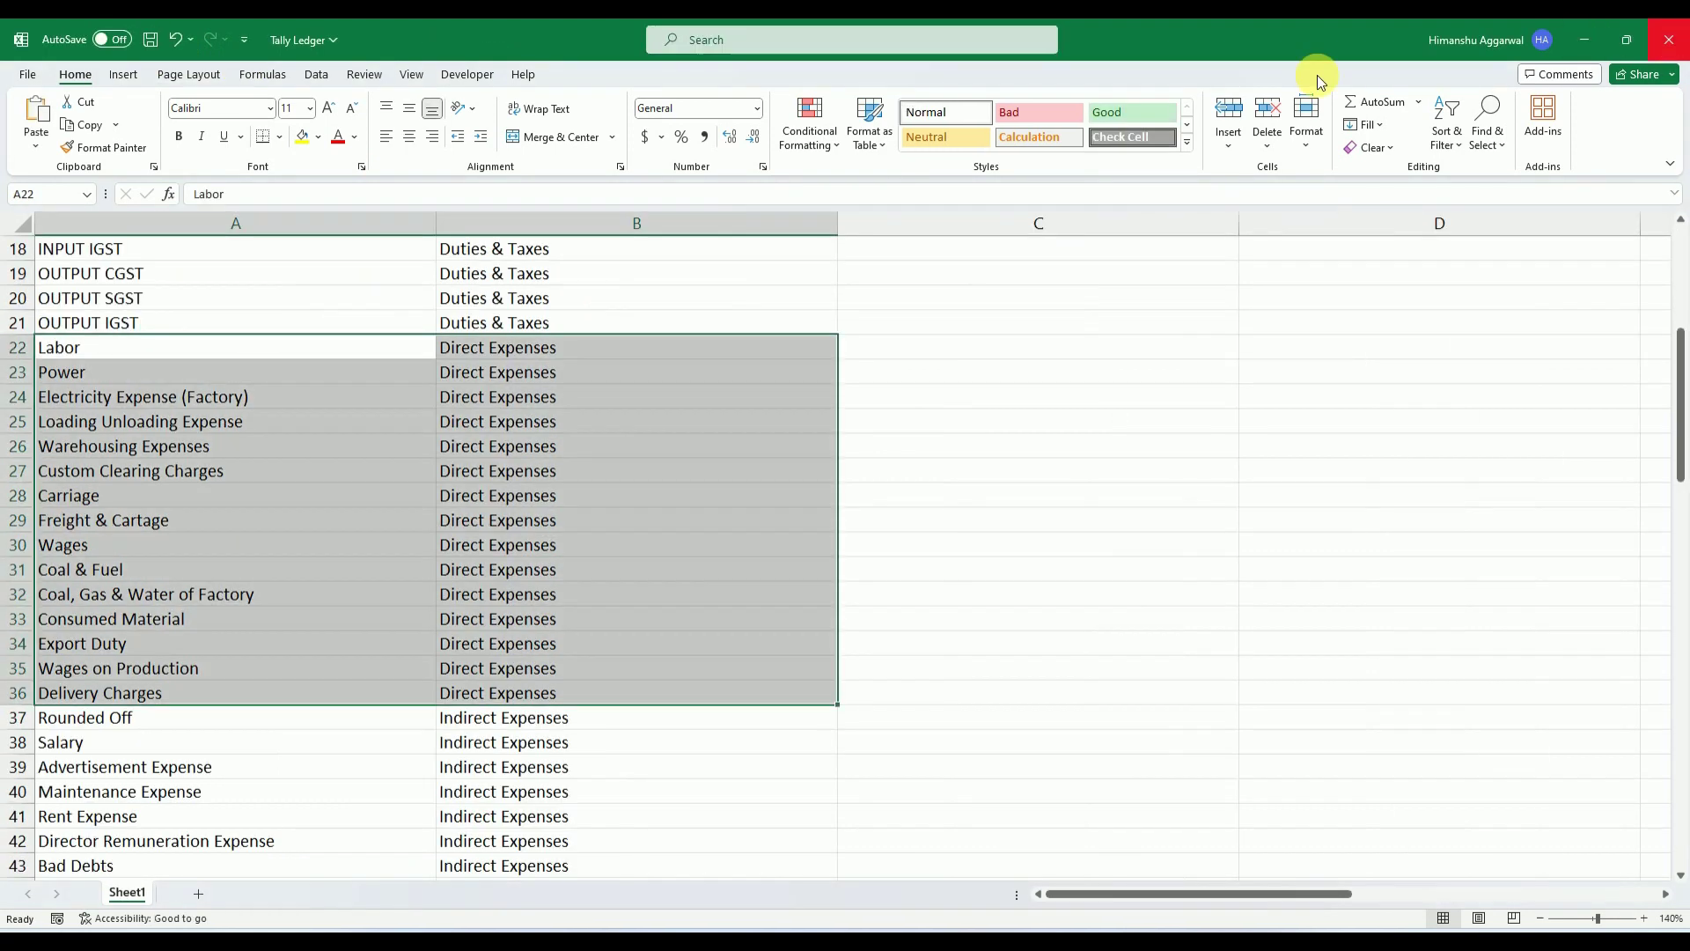
click(1583, 38)
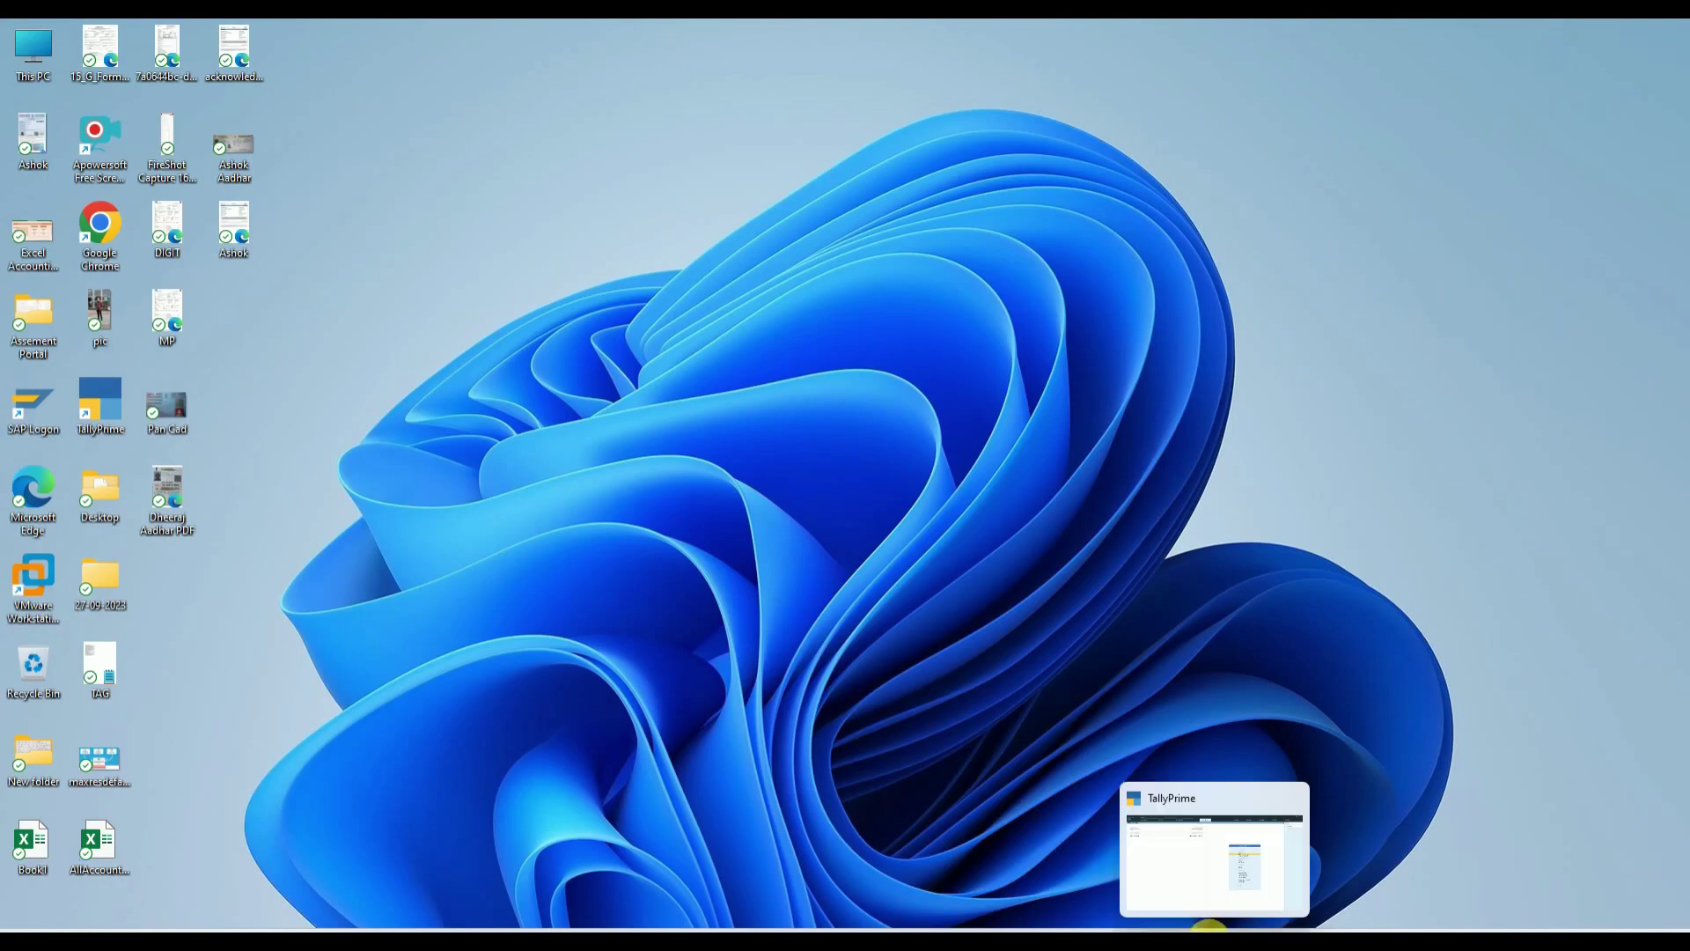
In TallyPrime, set up a masters import from AllAccountingMasters.xlsx, worksheet Ledger, with the Default Template and Combine Opening Balances for existing masters
click(1216, 930)
click(1056, 64)
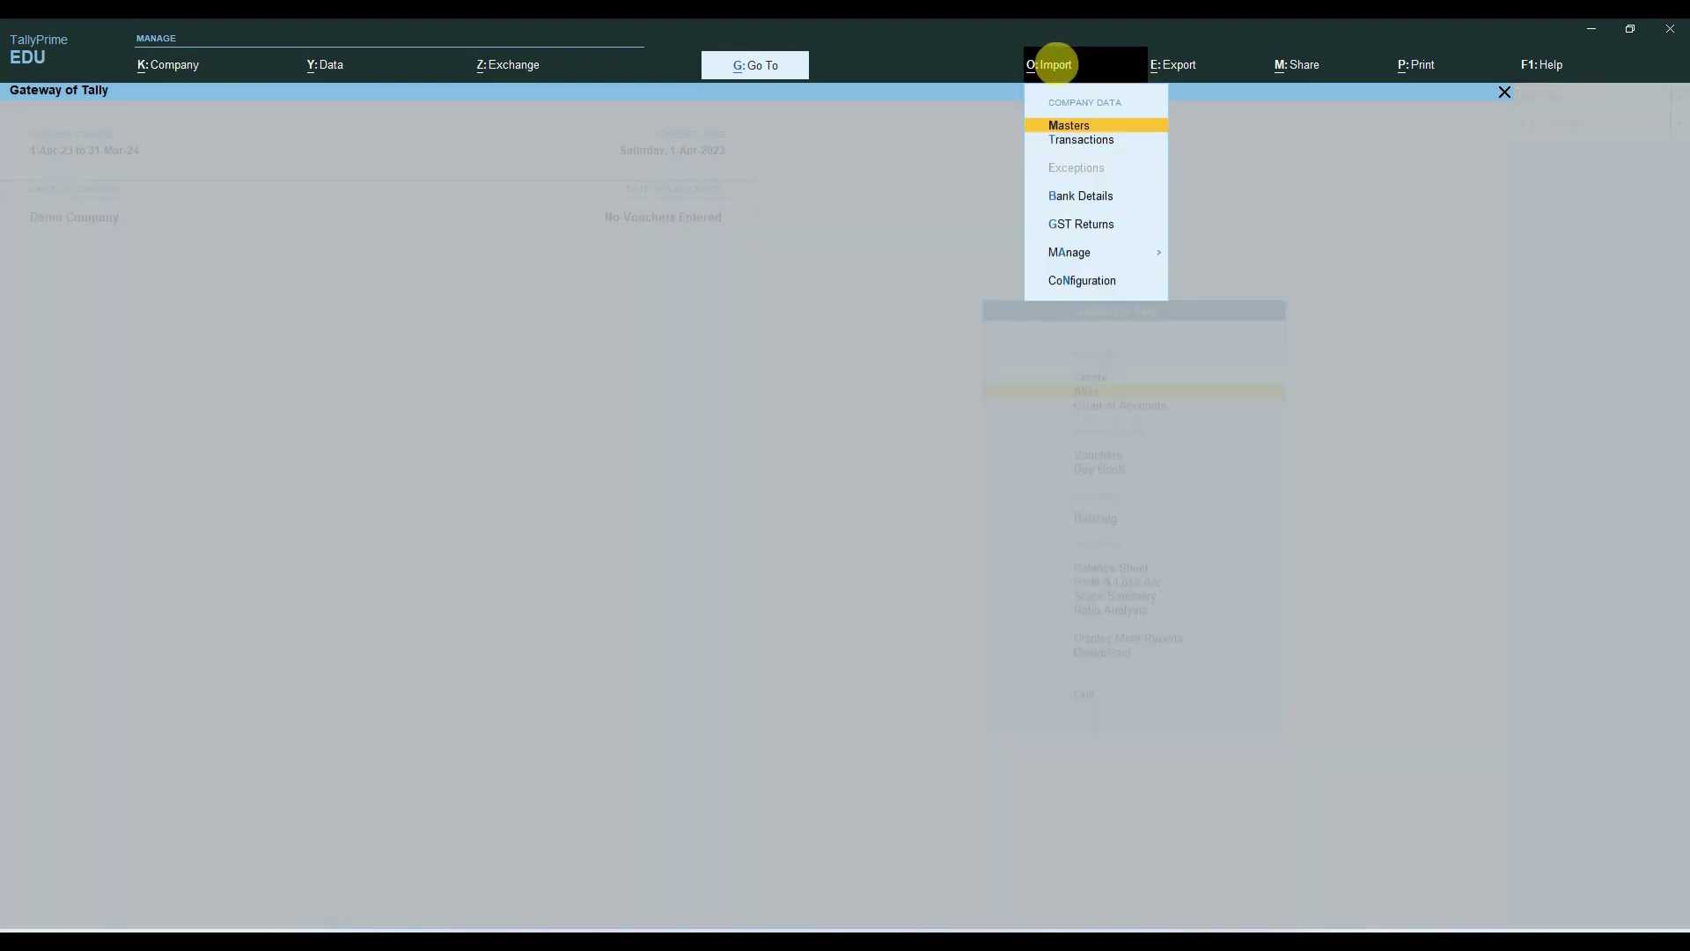
click(1088, 128)
key(Return)
key(Return)
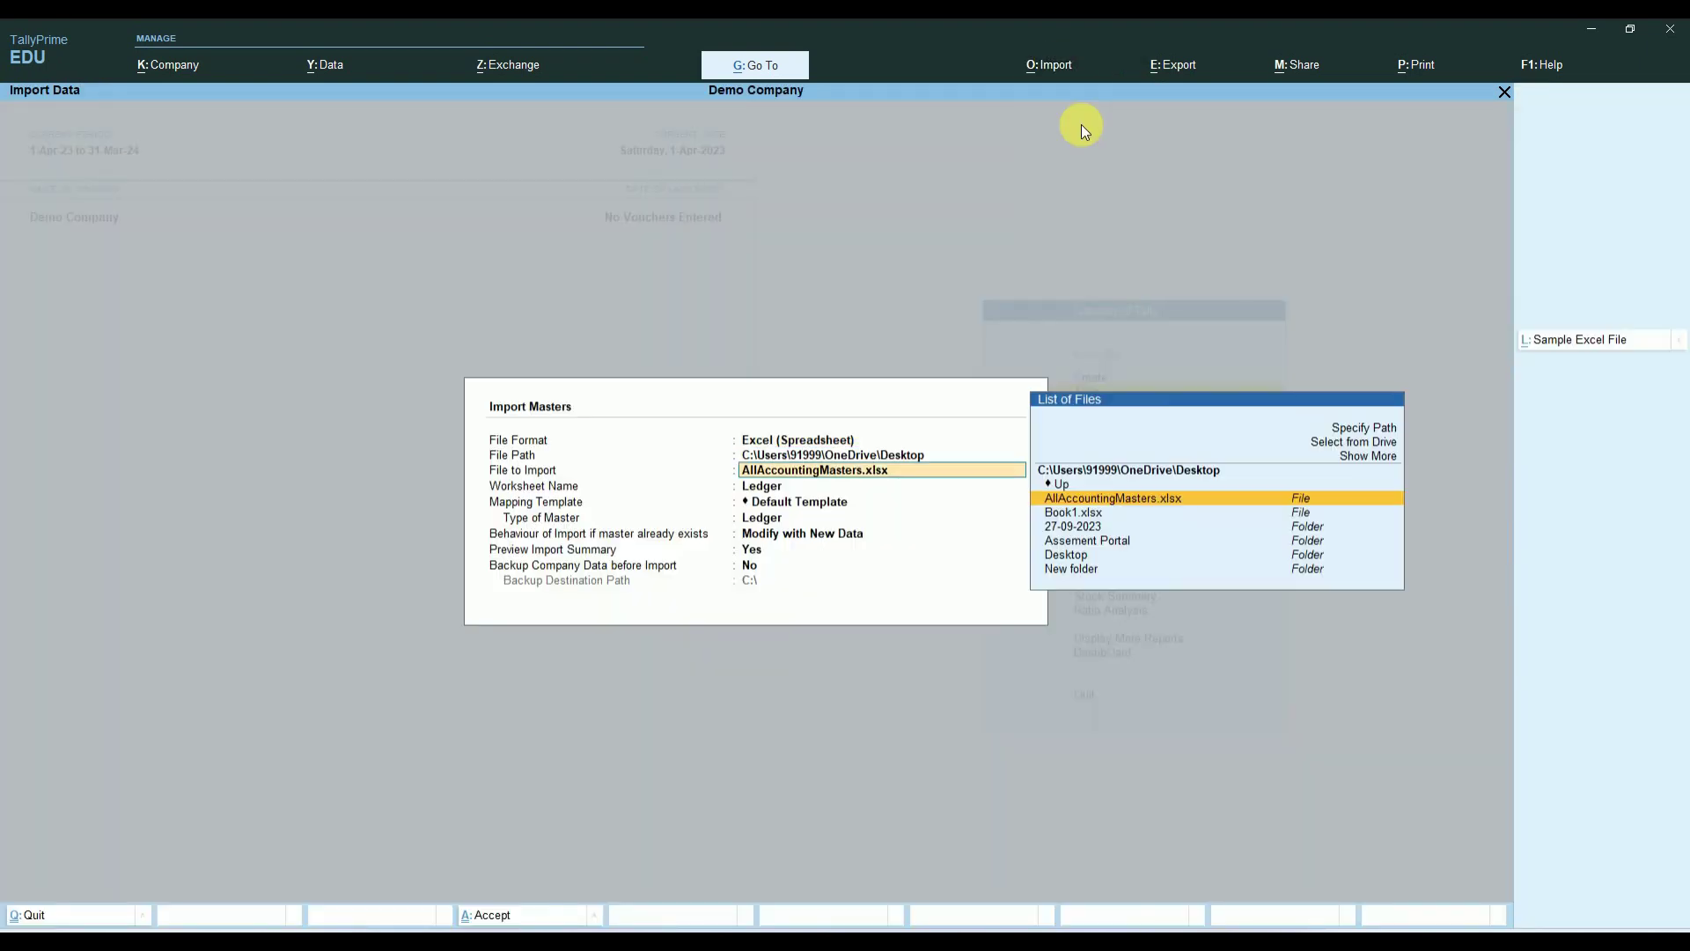
key(Return)
key(Return)
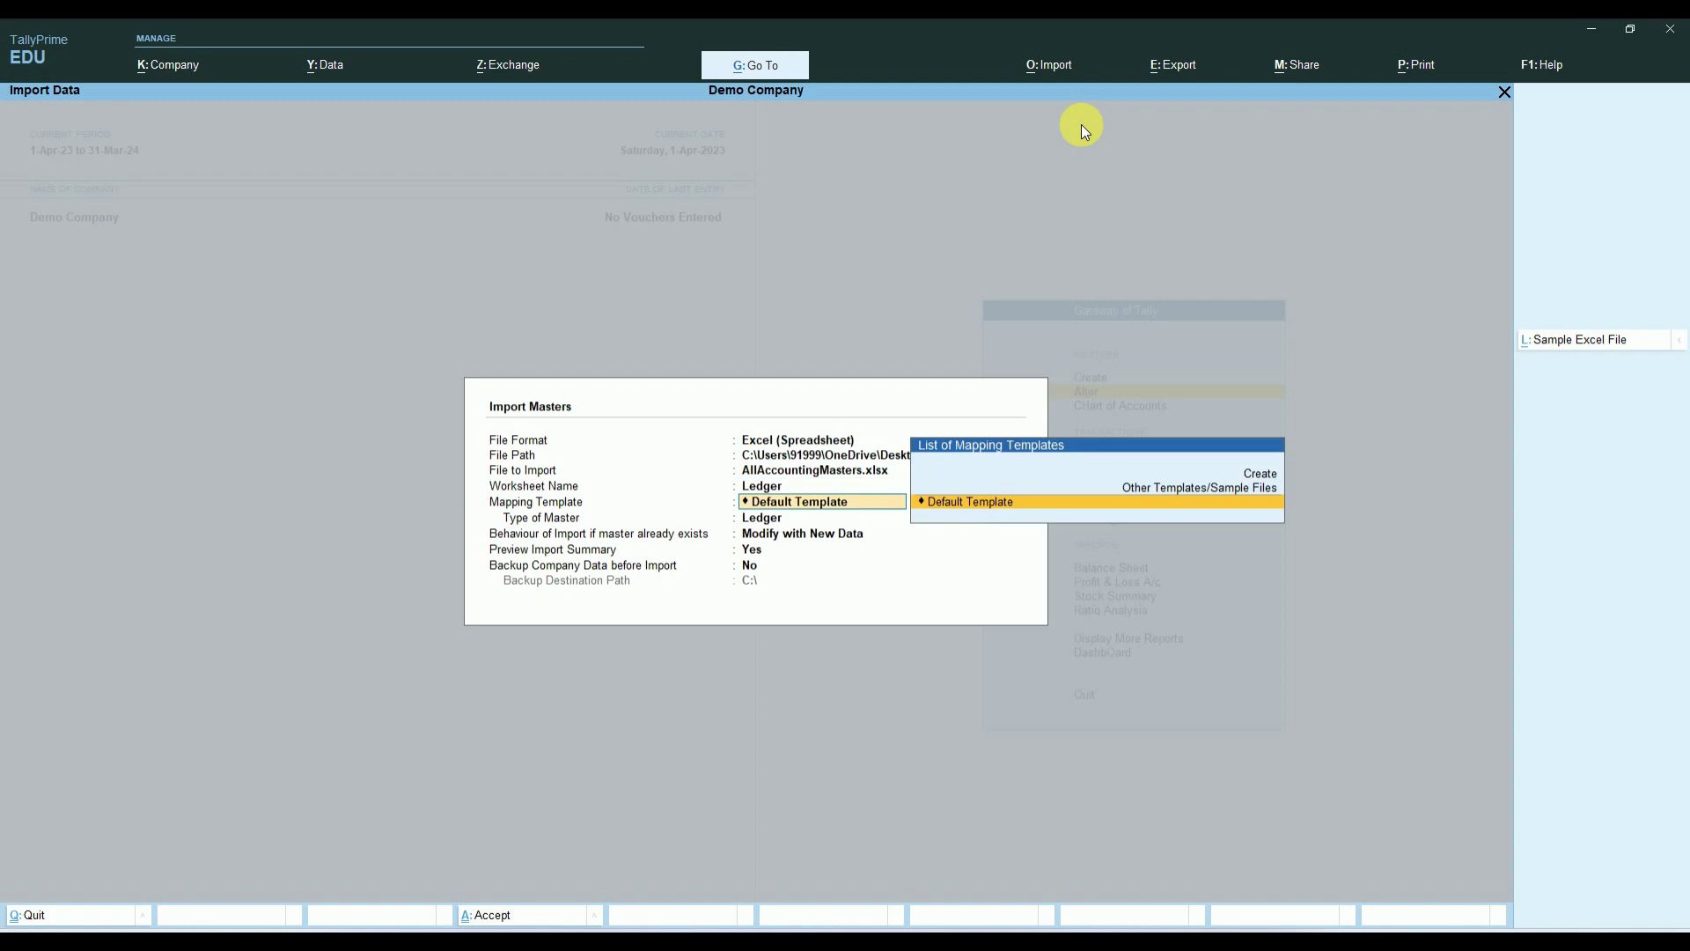
key(Return)
key(Return)
key(Up)
key(Up)
key(Return)
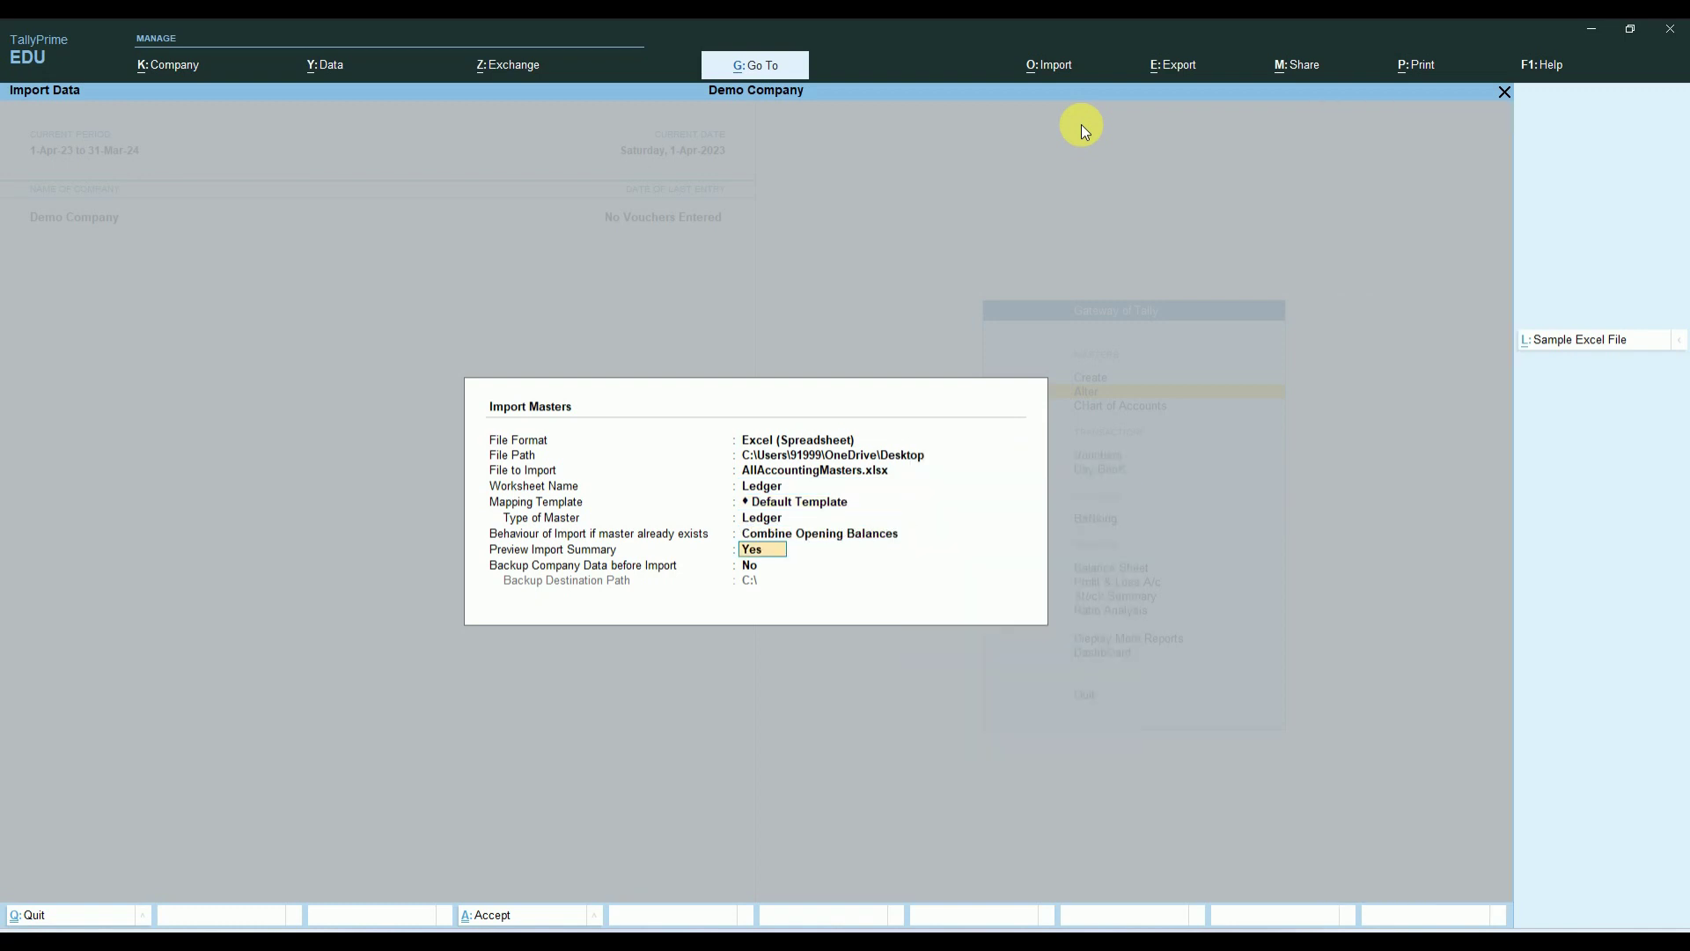
Preview the import summary without a company data backup, and import the direct expense ledgers
key(Return)
key(Return)
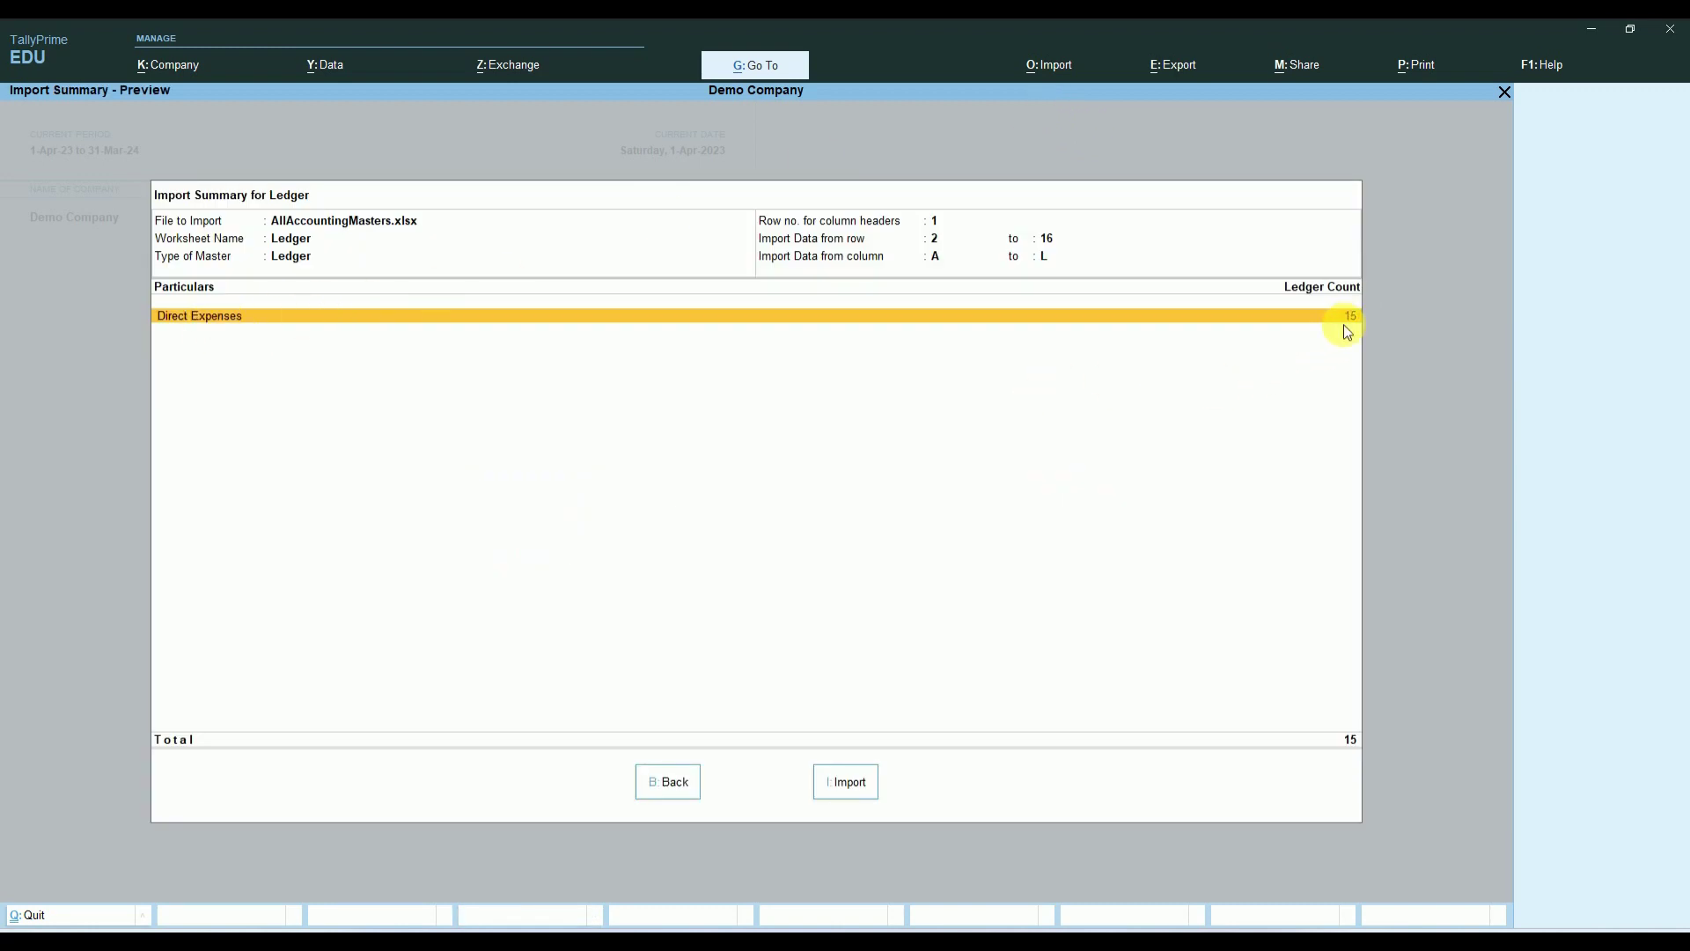
click(847, 777)
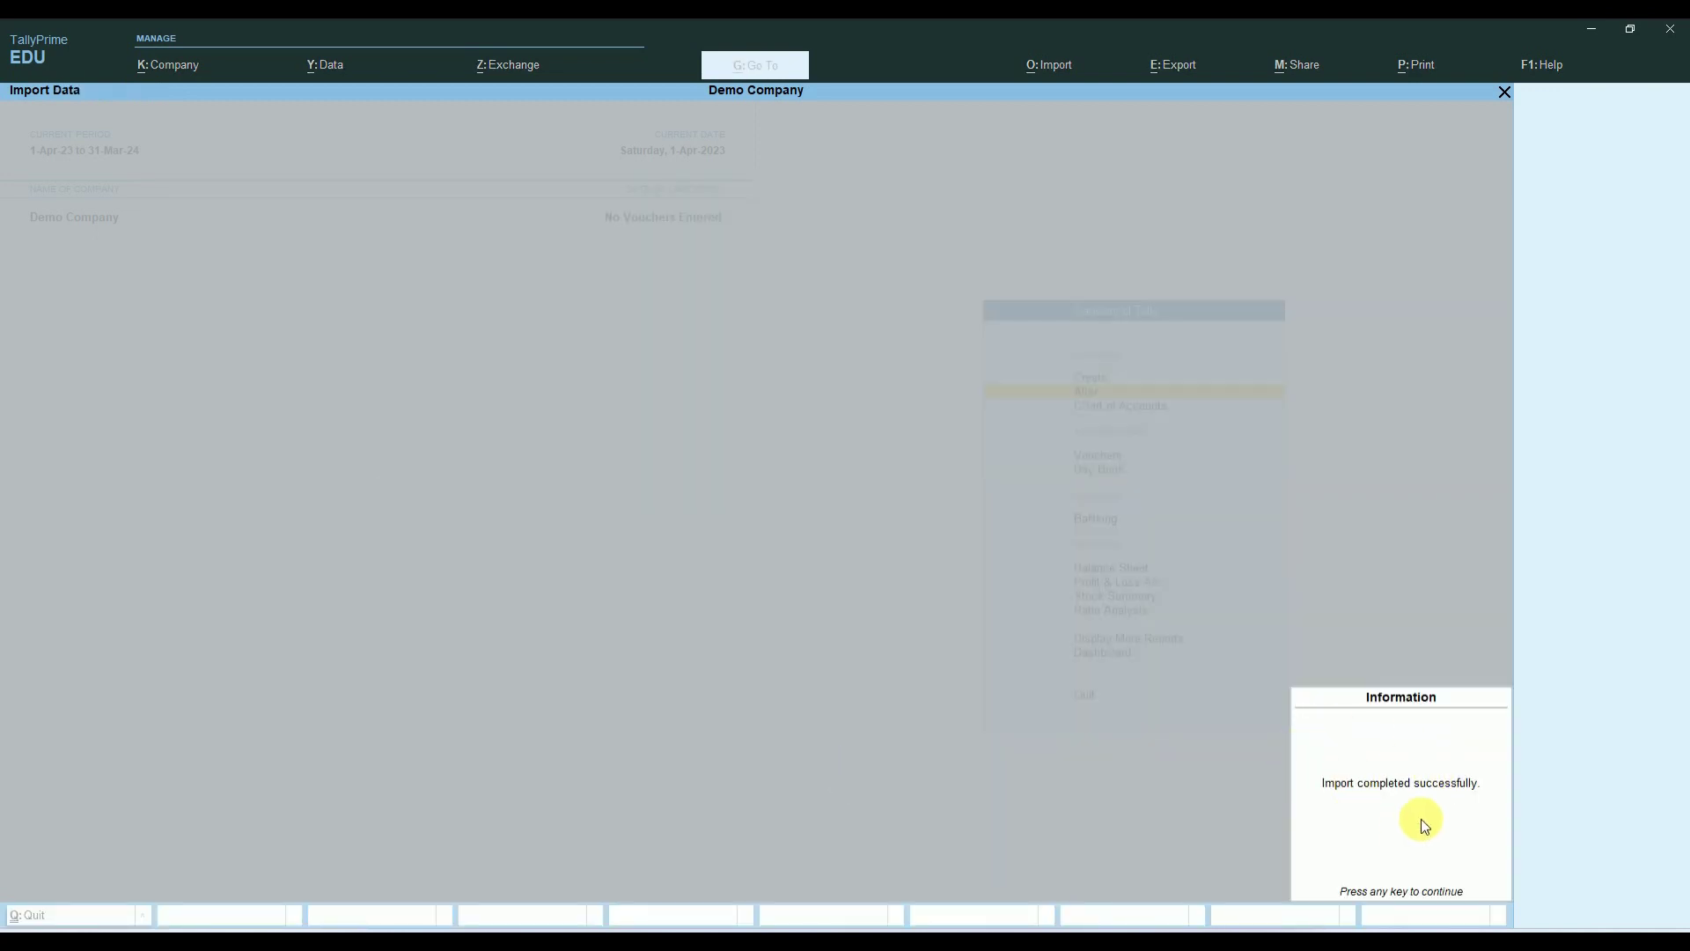
click(1421, 819)
Open the Carriage ledger in alteration view to check its group and opening balance
key(Up)
key(Down)
key(Return)
key(Down)
key(Return)
key(Down)
key(Down)
key(Up)
key(Up)
key(Return)
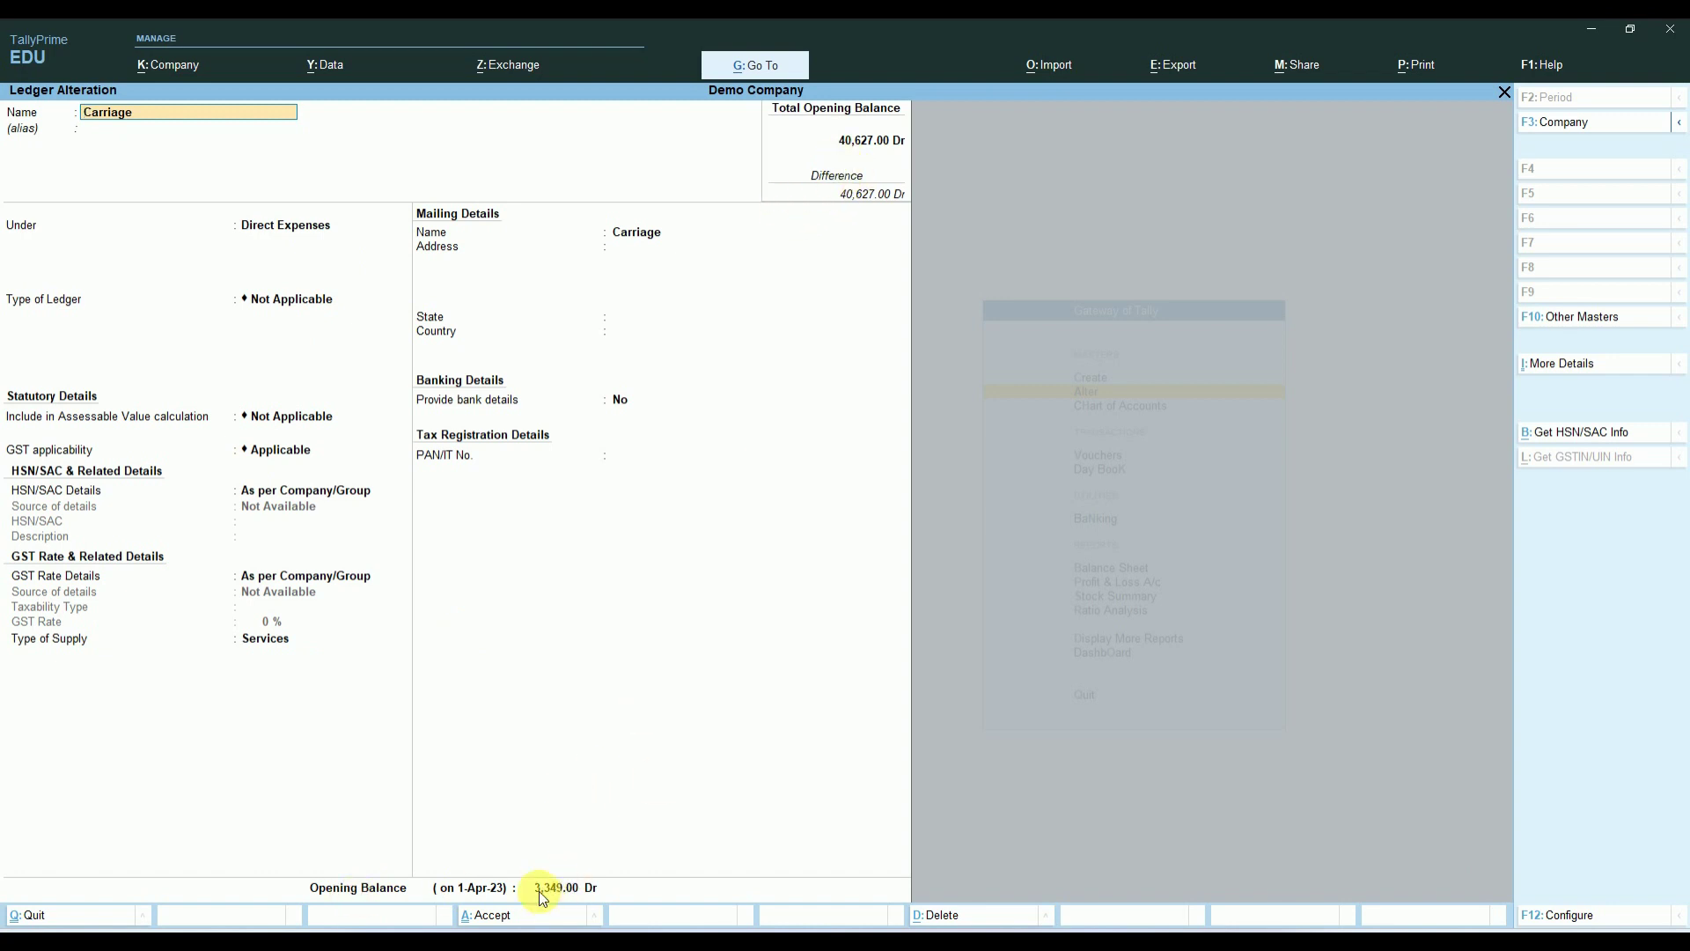
Leave the Carriage ledger and open the Coal & Fuel ledger in alteration view to check its opening balance
key(Return)
key(Return)
key(Down)
key(Down)
key(Return)
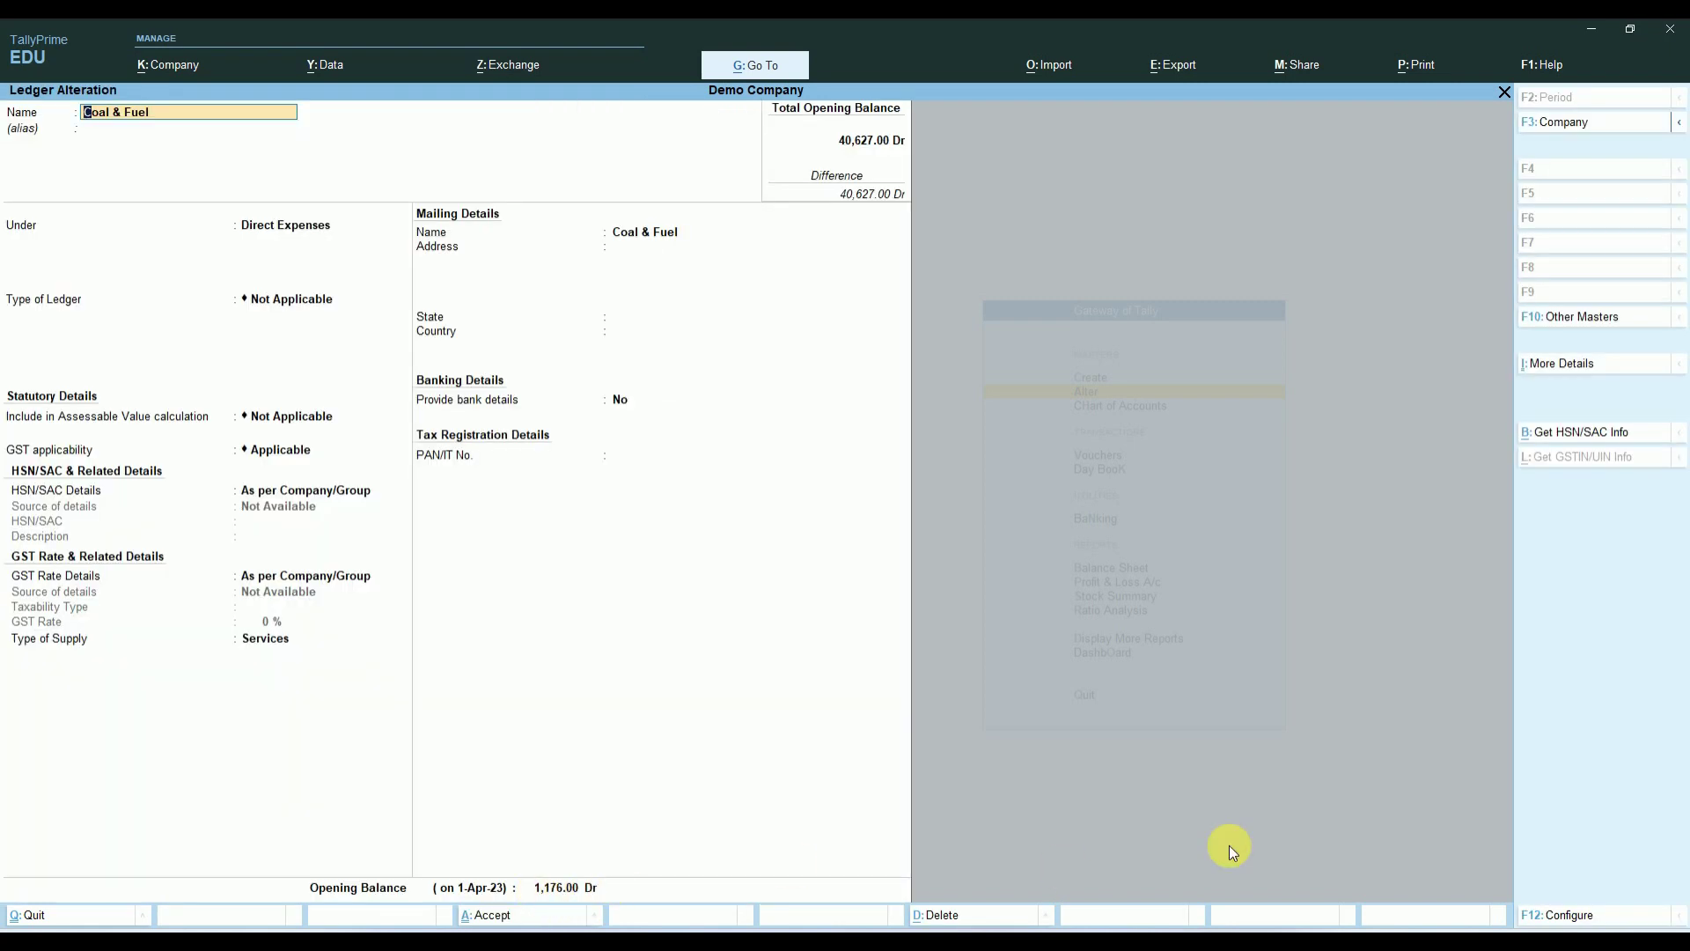
Minimize the Tally Ledger workbook and TallyPrime, and open the AllAccountingMasters workbook from the desktop
click(1202, 942)
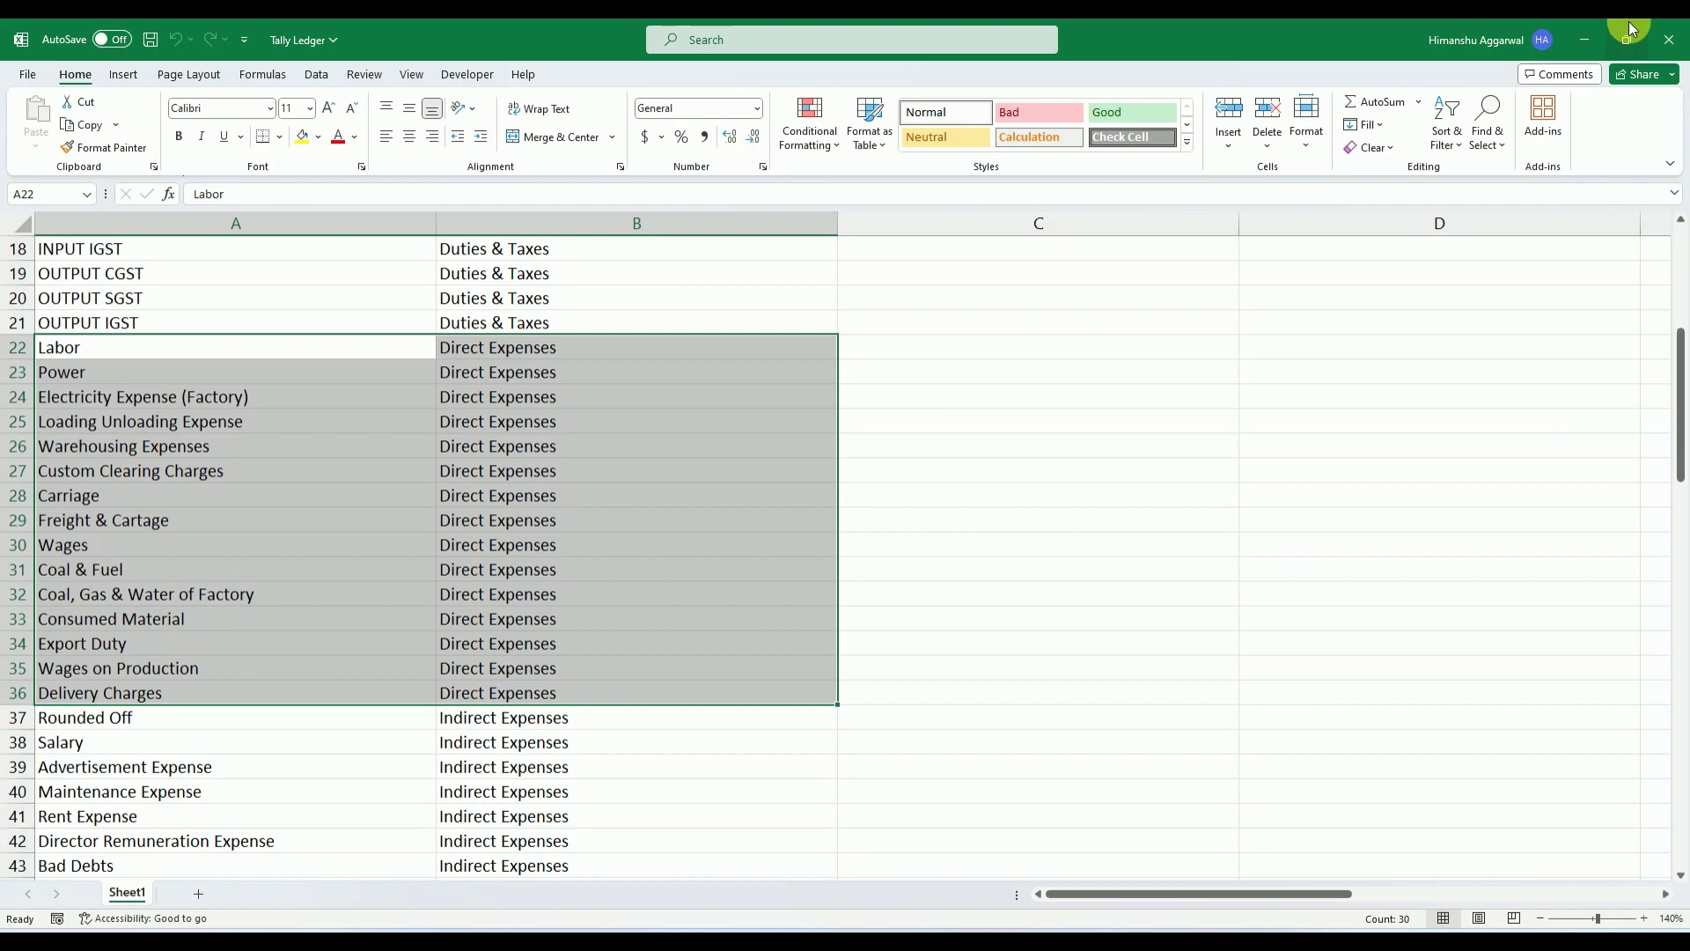
click(1584, 40)
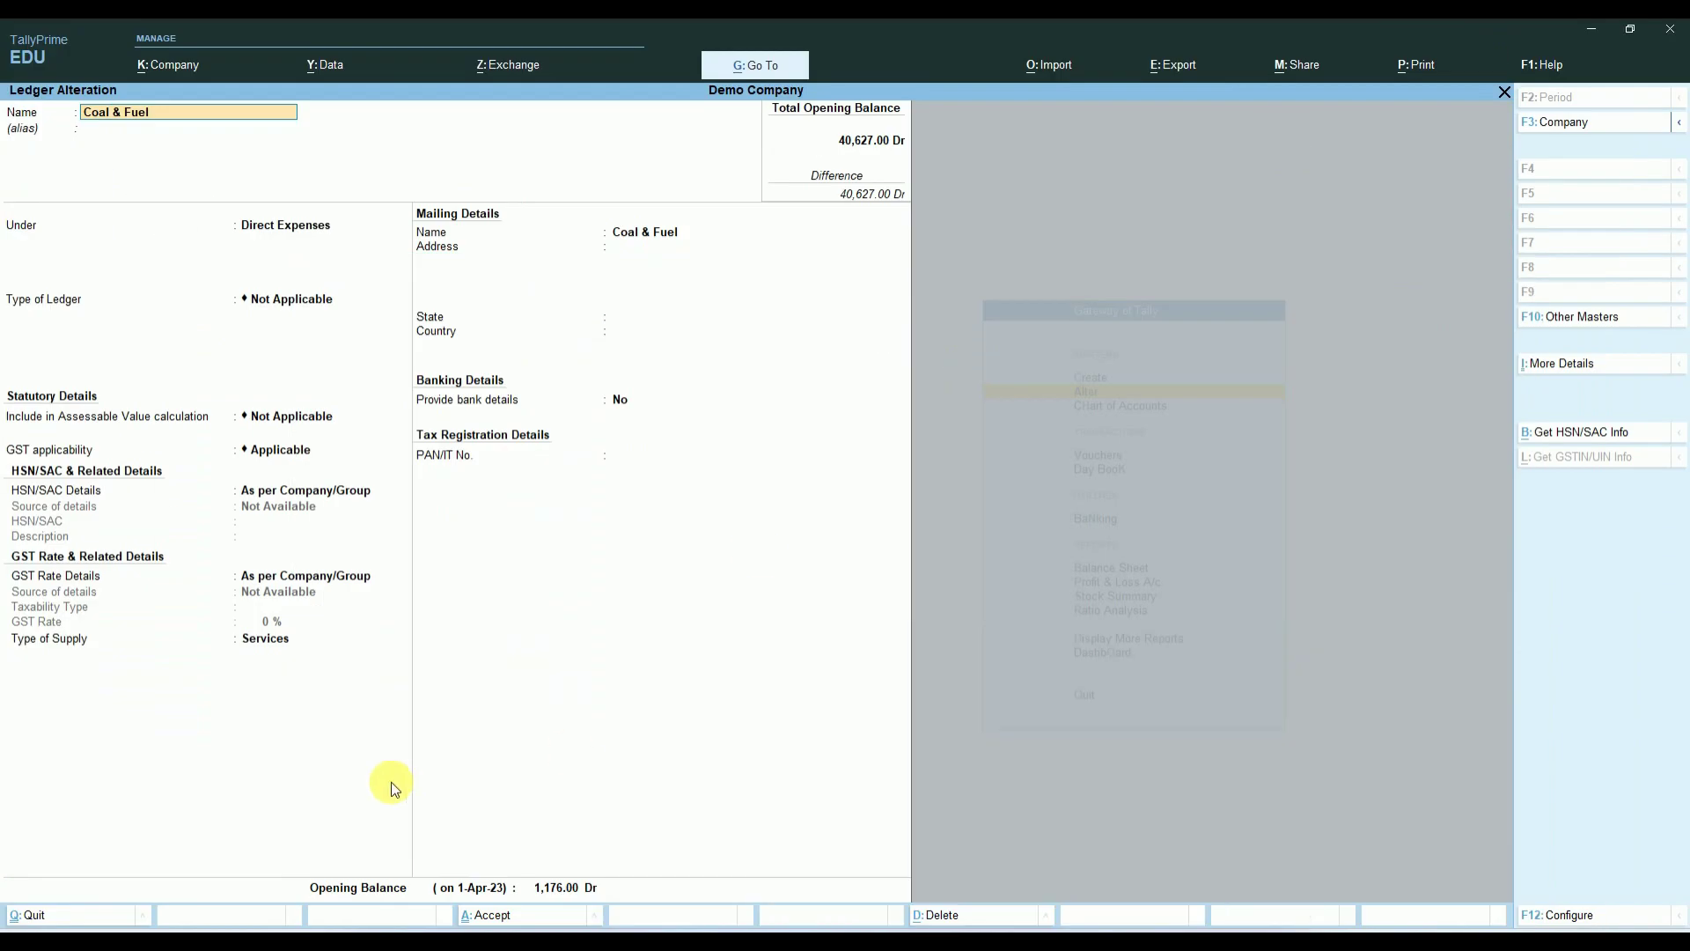
click(1591, 29)
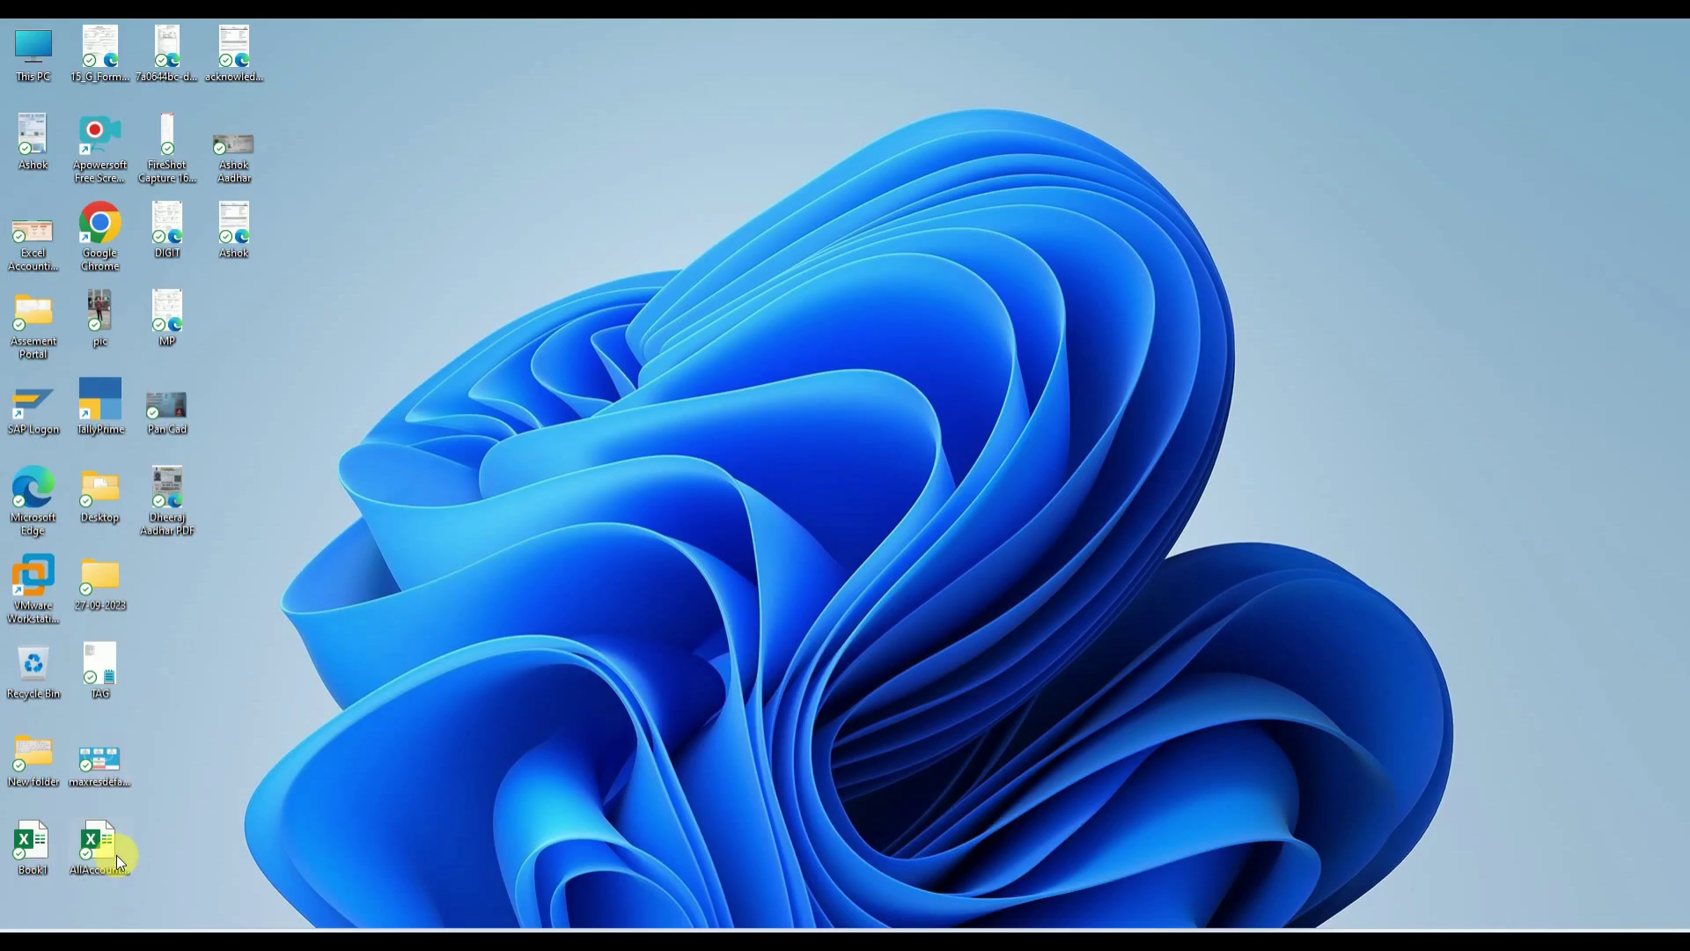
double_click(103, 818)
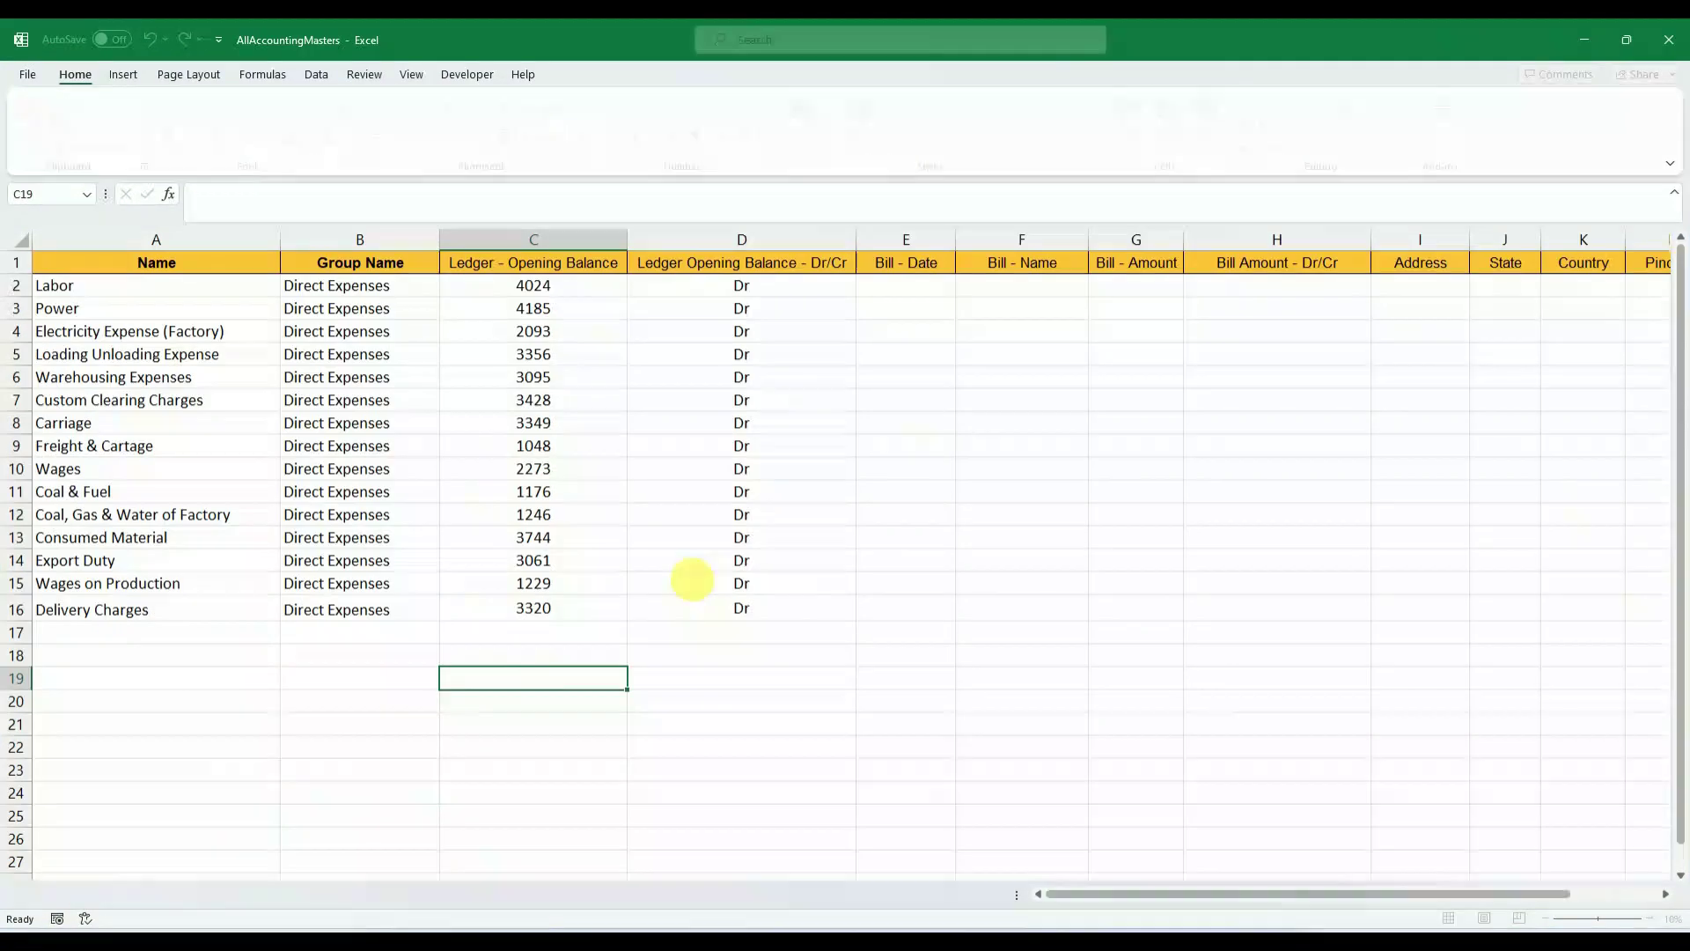
Check the opening balances of the direct expense ledgers in the workbook's Ledger sheet, and switch back to TallyPrime
drag(578, 292, 581, 608)
click(906, 608)
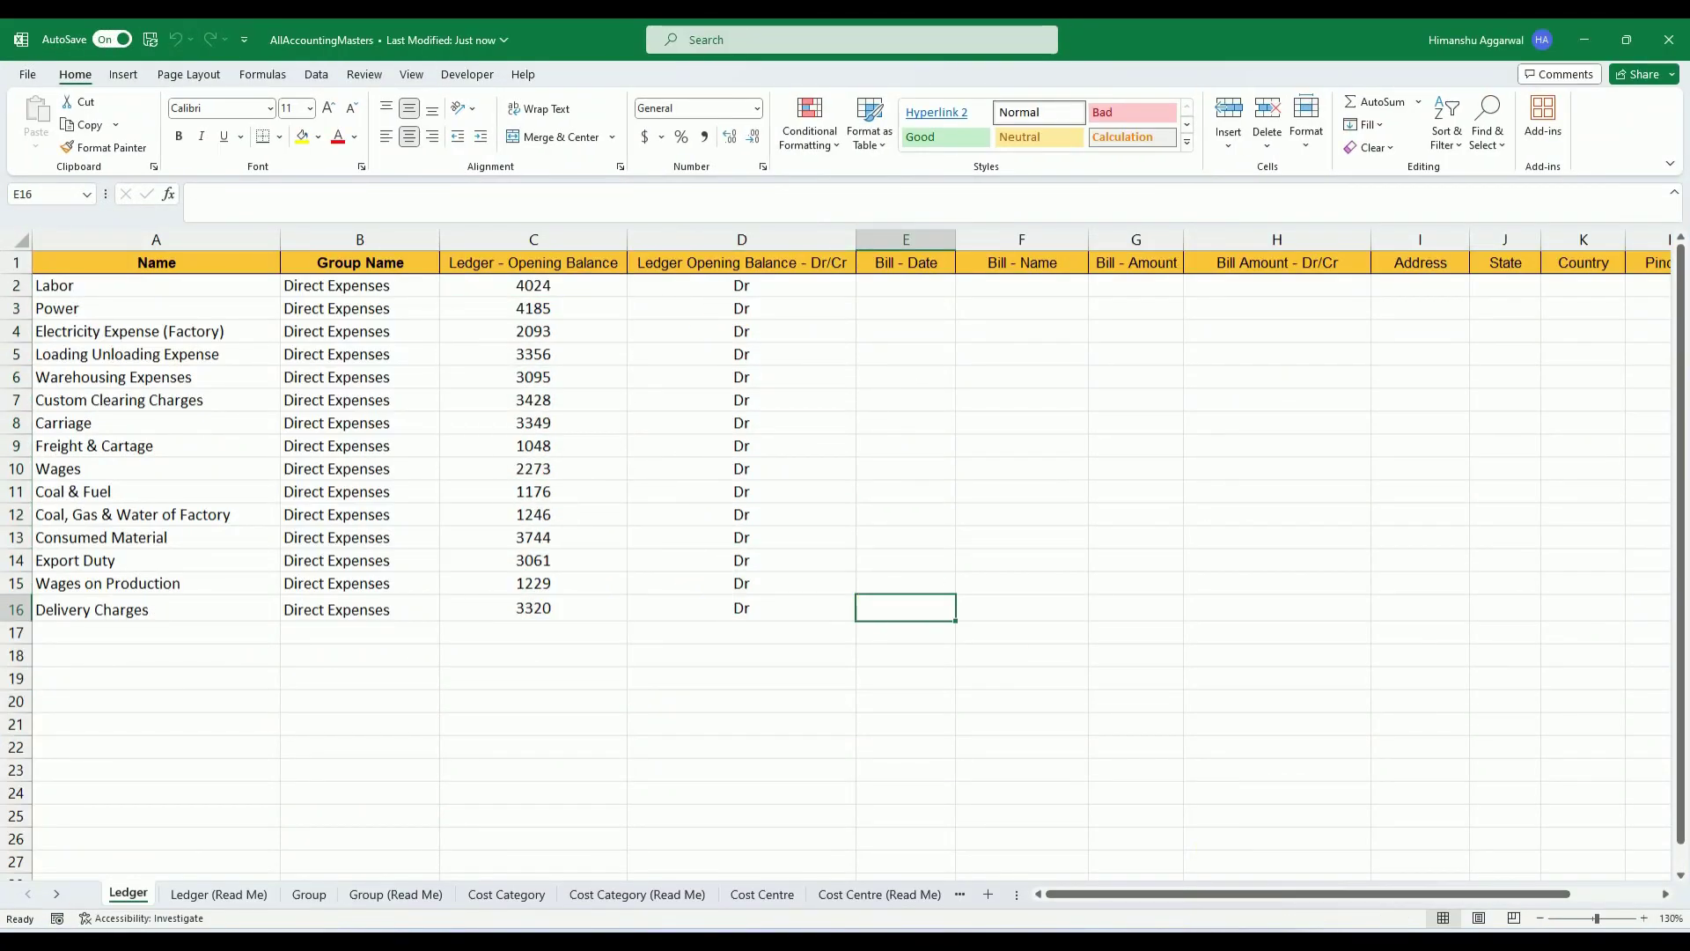
click(1191, 875)
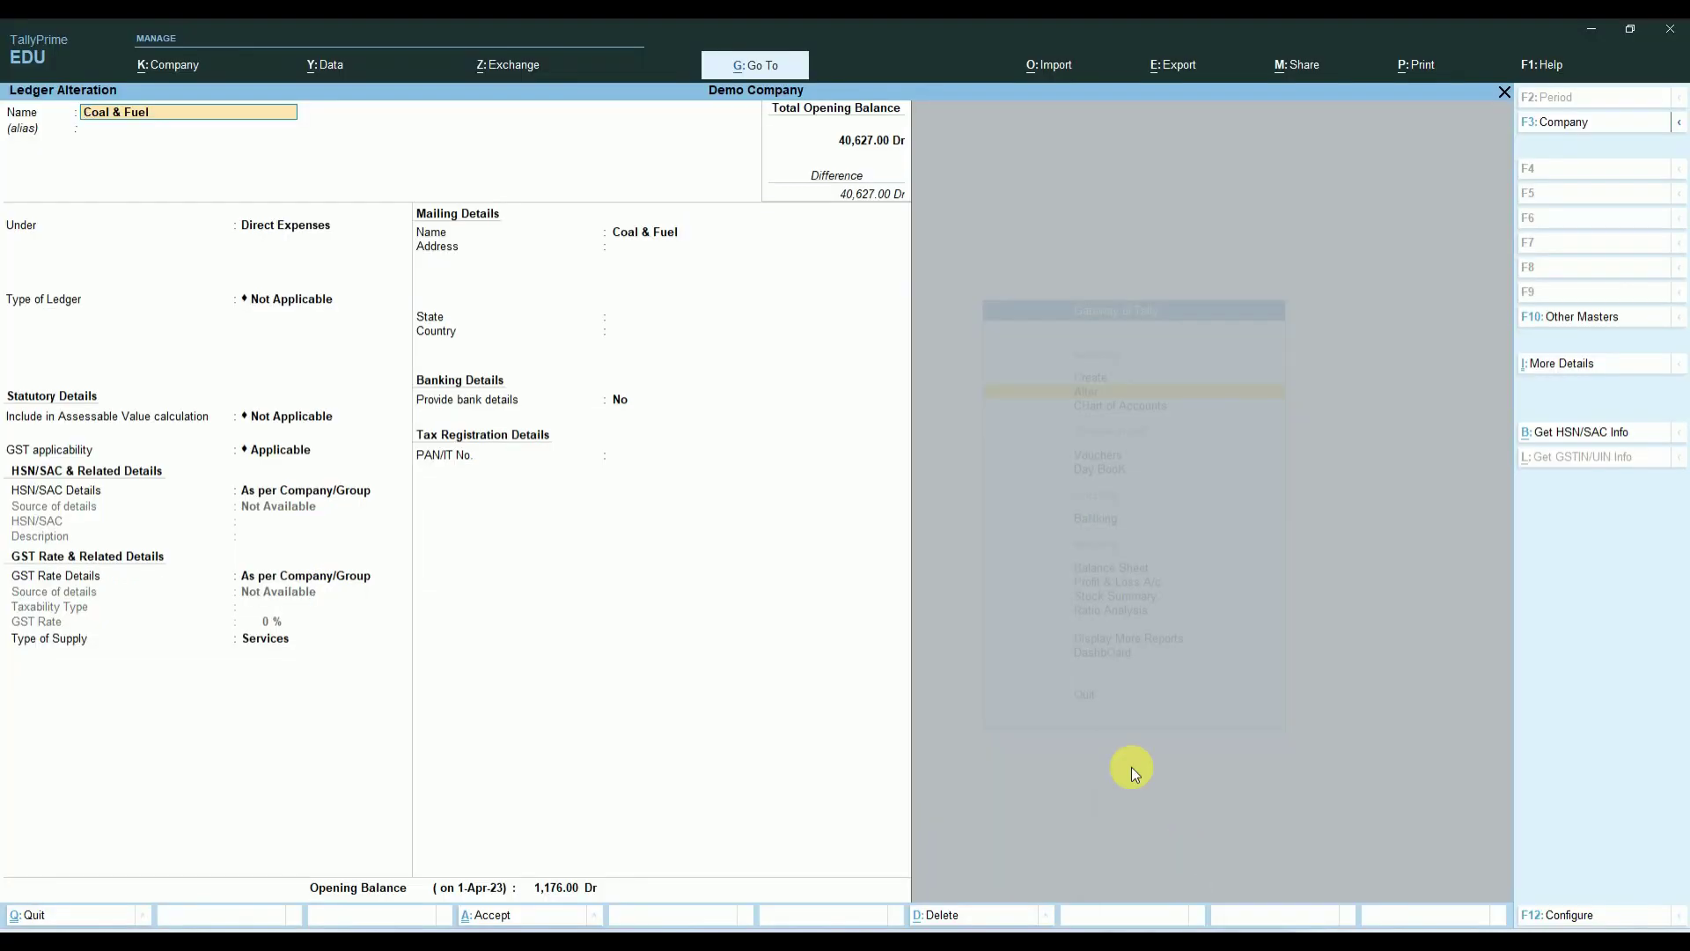
Leave the Coal & Fuel ledger and open the Delivery Charges ledger in alteration view to check its opening balance
key(Escape)
key(y)
key(Down)
key(Down)
key(Down)
key(Down)
key(Return)
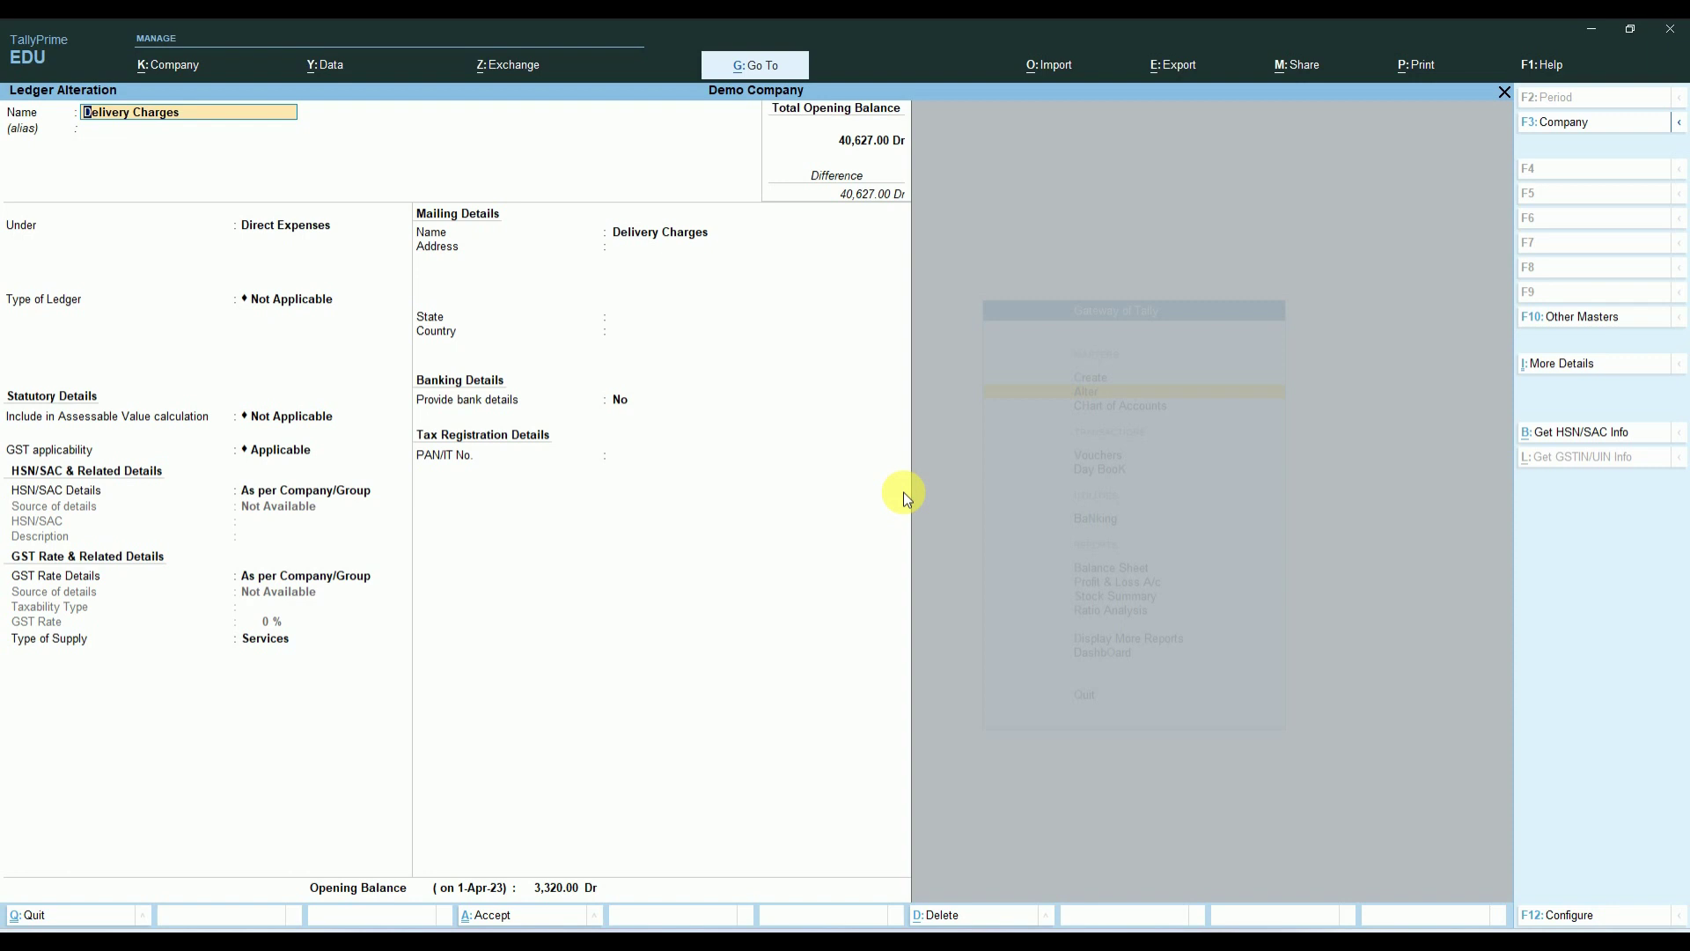
Quit the Delivery Charges ledger without altering it and return to the Gateway of Tally
key(Escape)
key(y)
key(Escape)
key(Escape)
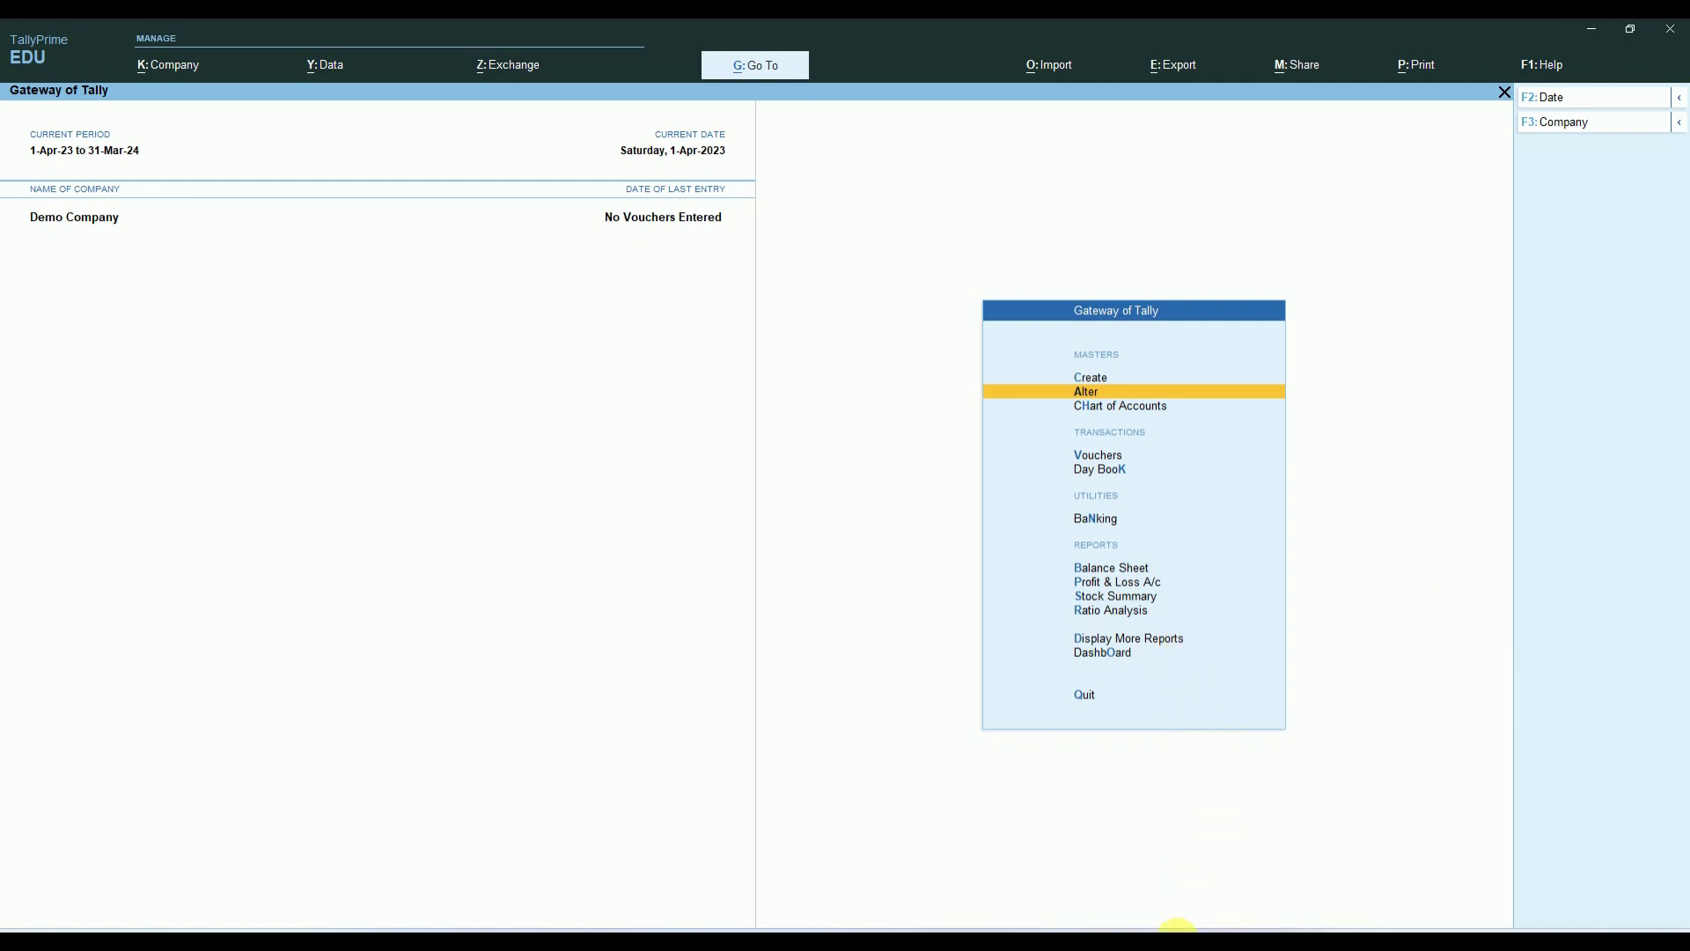
click(1176, 850)
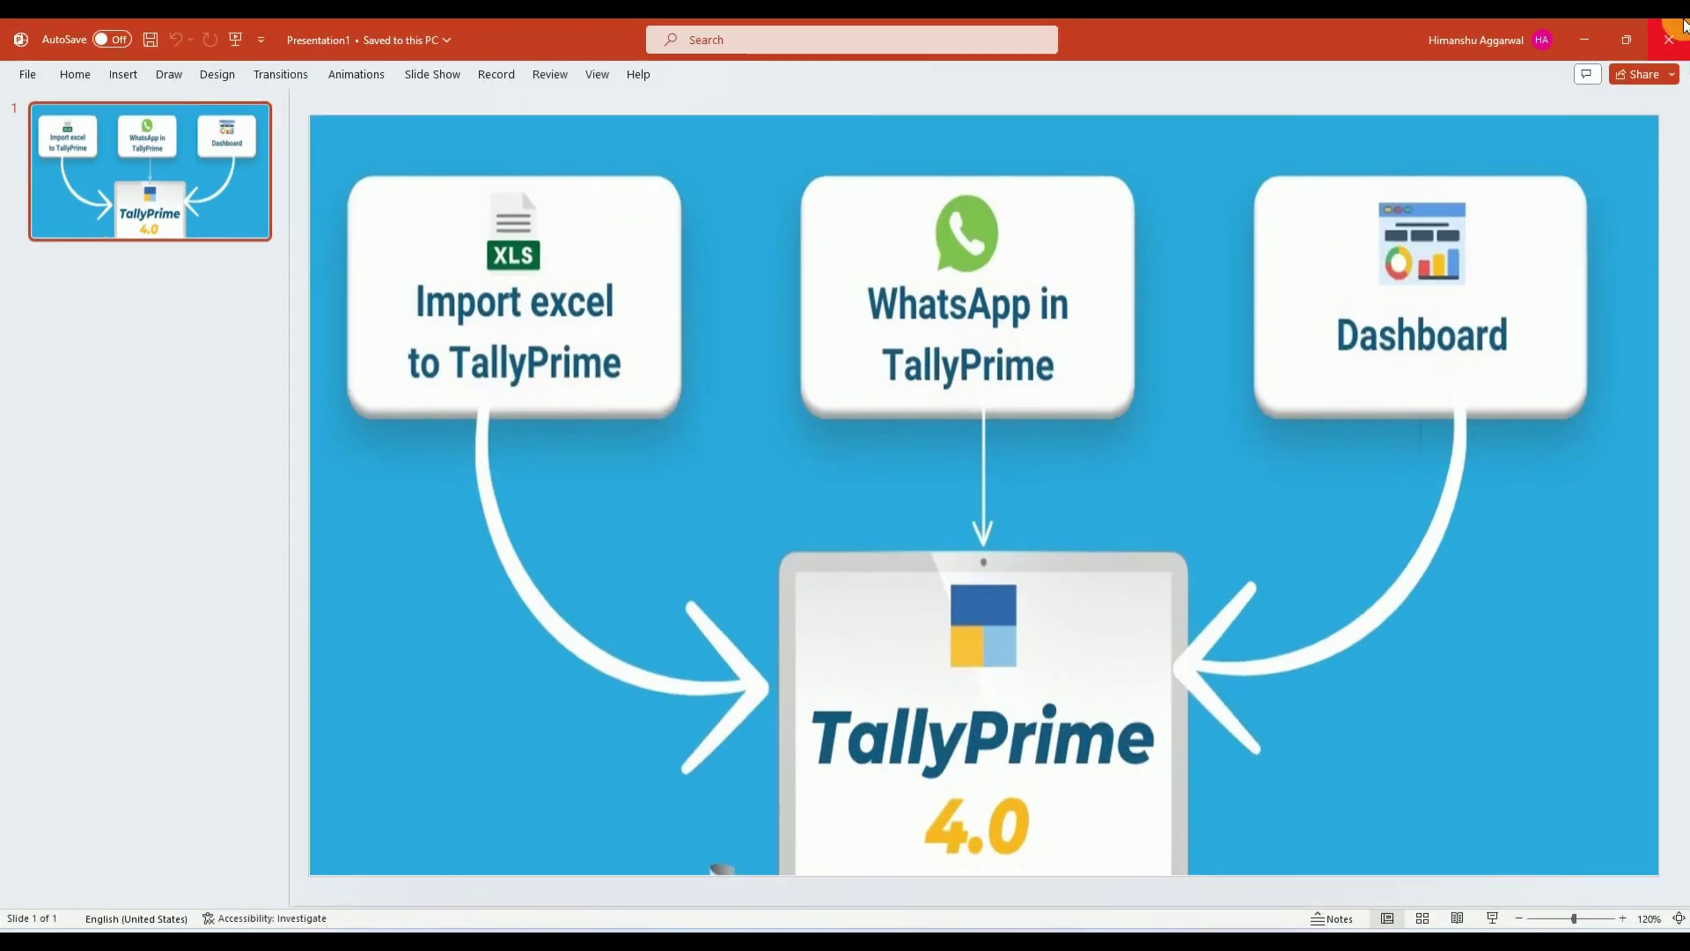
click(1584, 40)
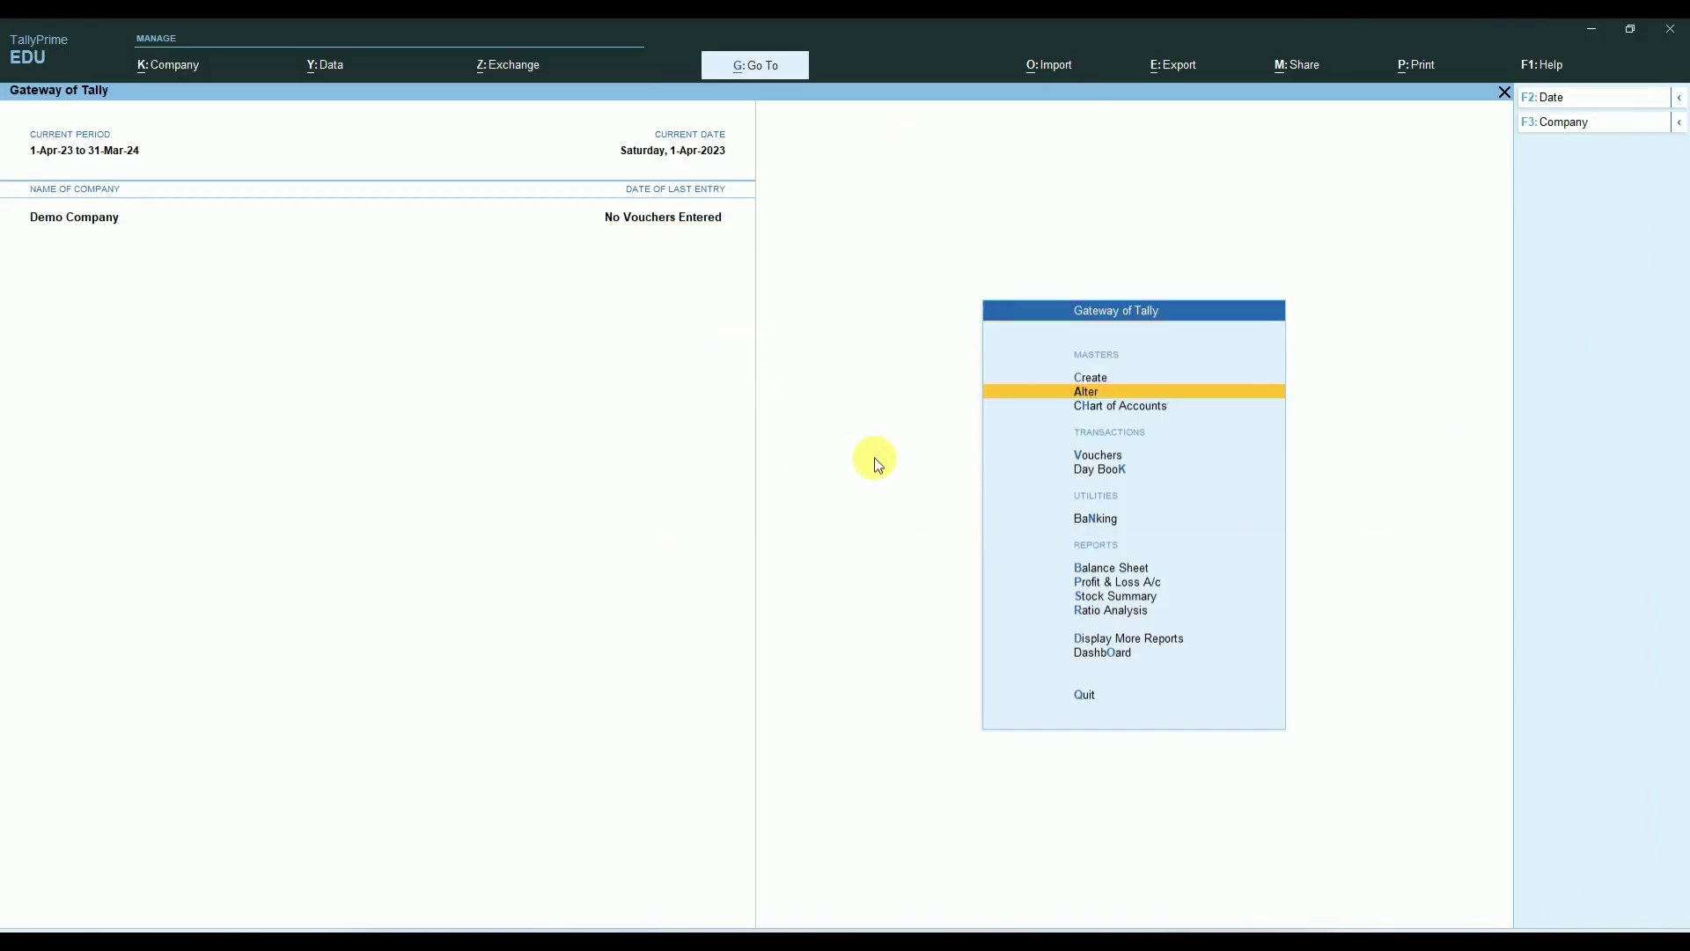